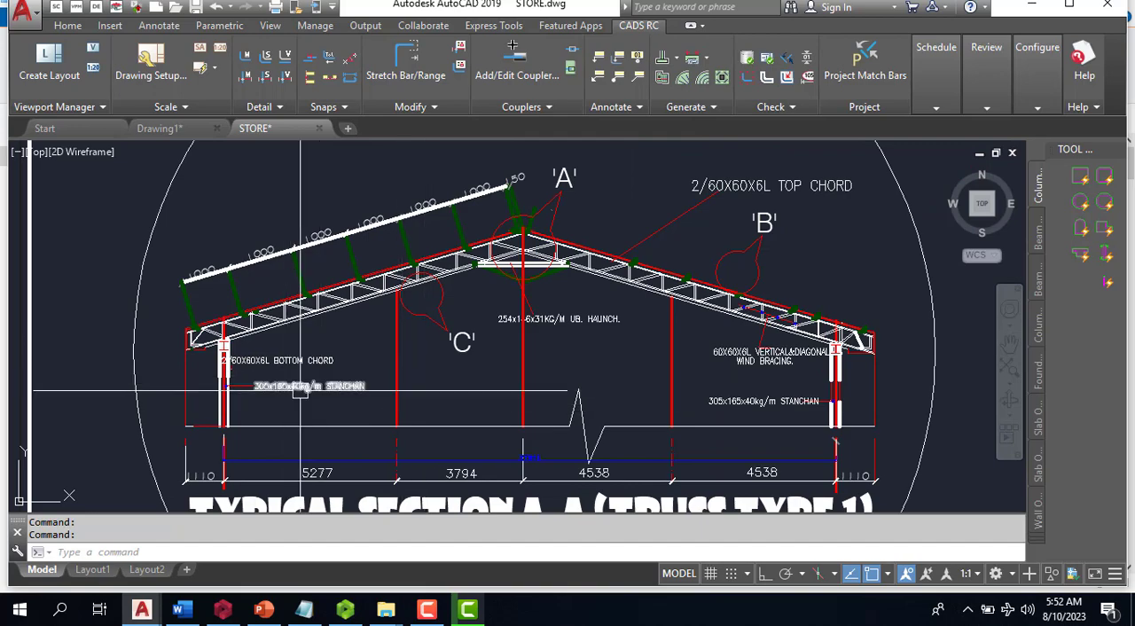
# - Split the model space into two vertical viewports and dismiss the invalid shortcut warning
pyautogui.scroll(6, 172, 371)
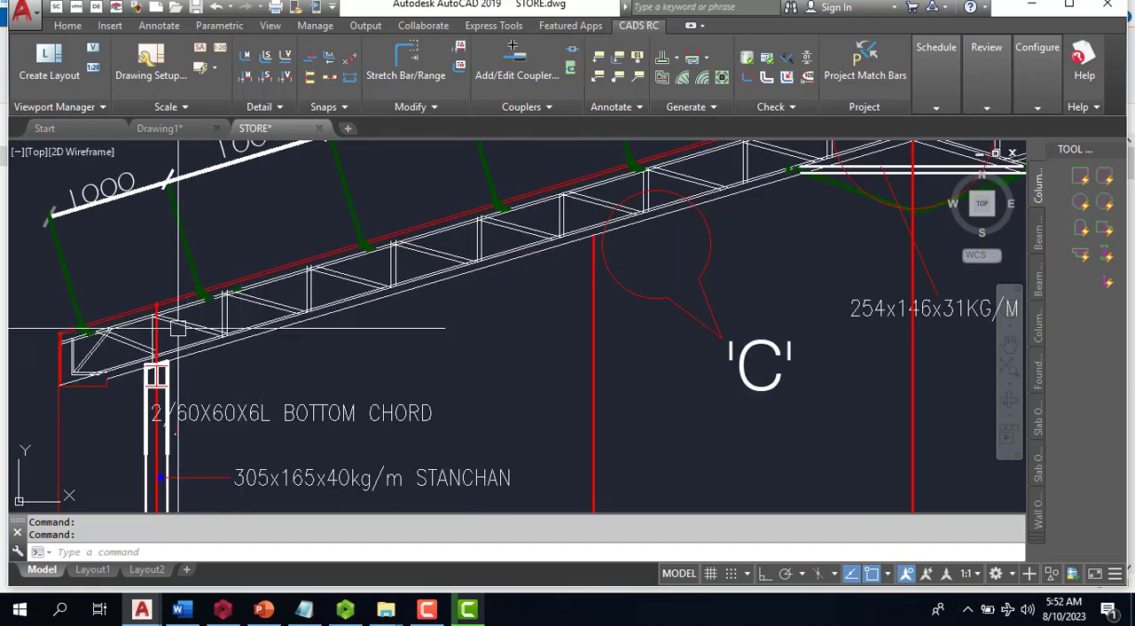
pyautogui.scroll(-4, 172, 371)
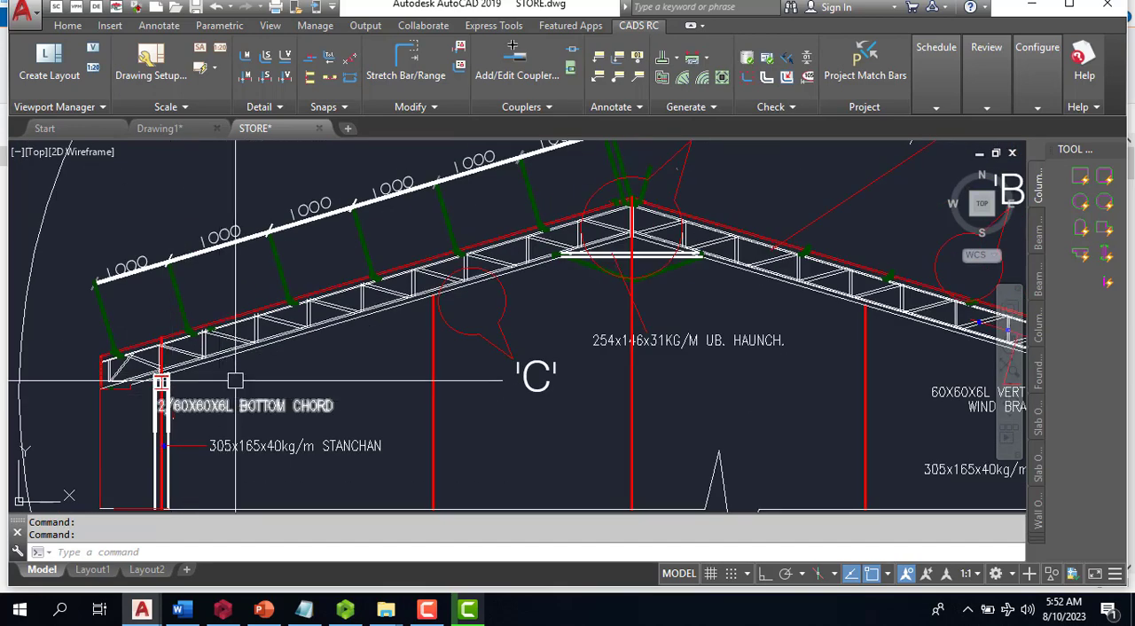
pyautogui.scroll(-2, 230, 369)
pyautogui.scroll(2, 412, 266)
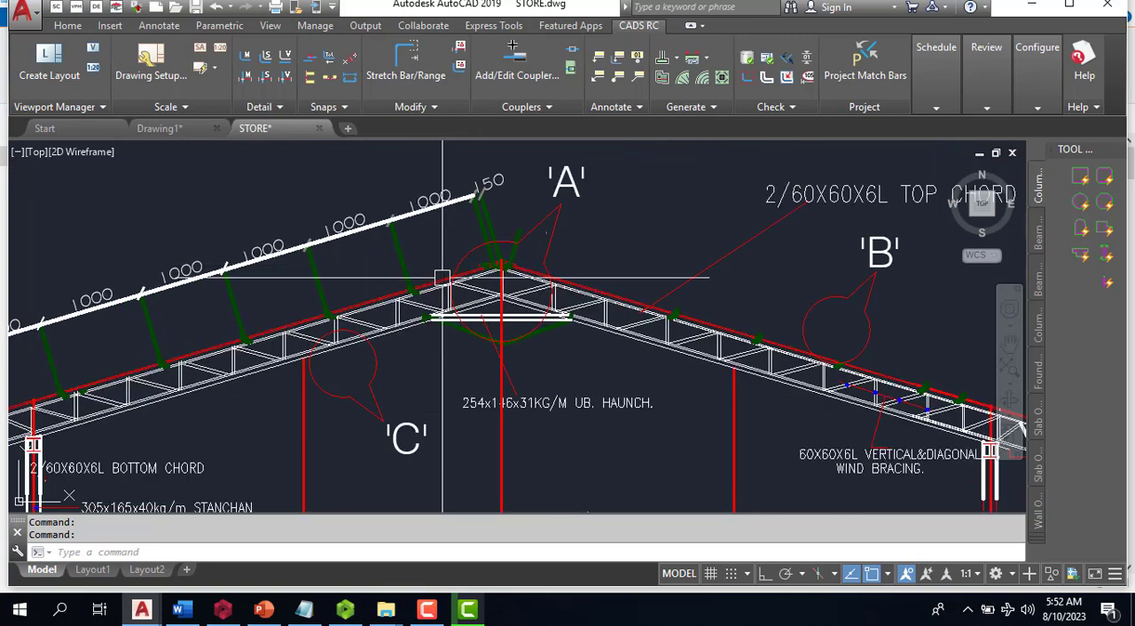
pyautogui.scroll(-5, 435, 266)
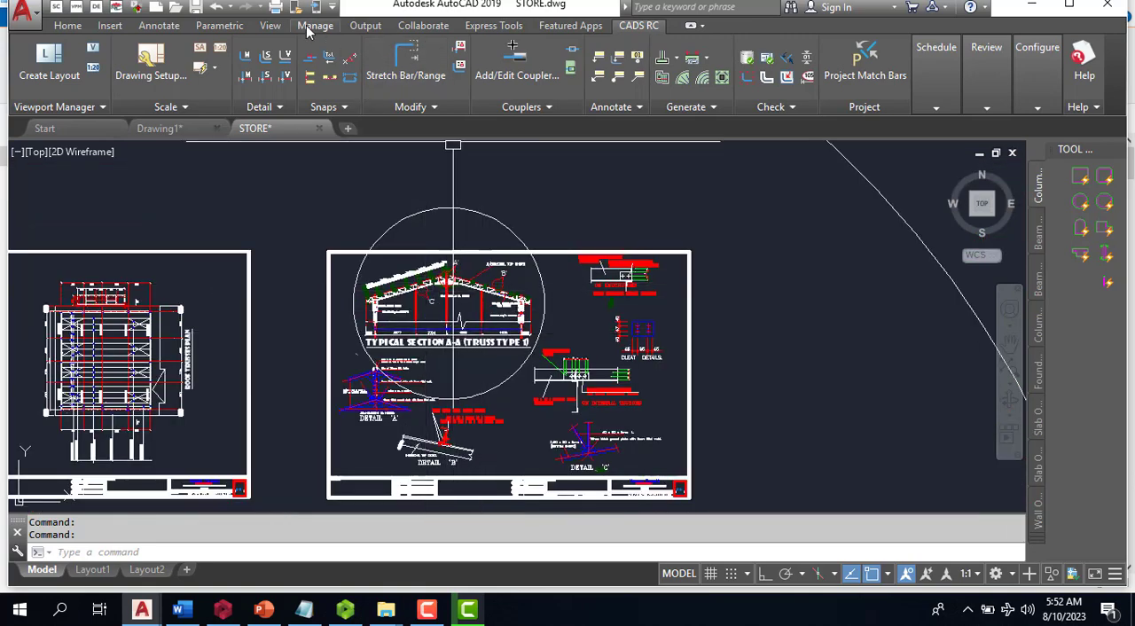
pyautogui.click(270, 26)
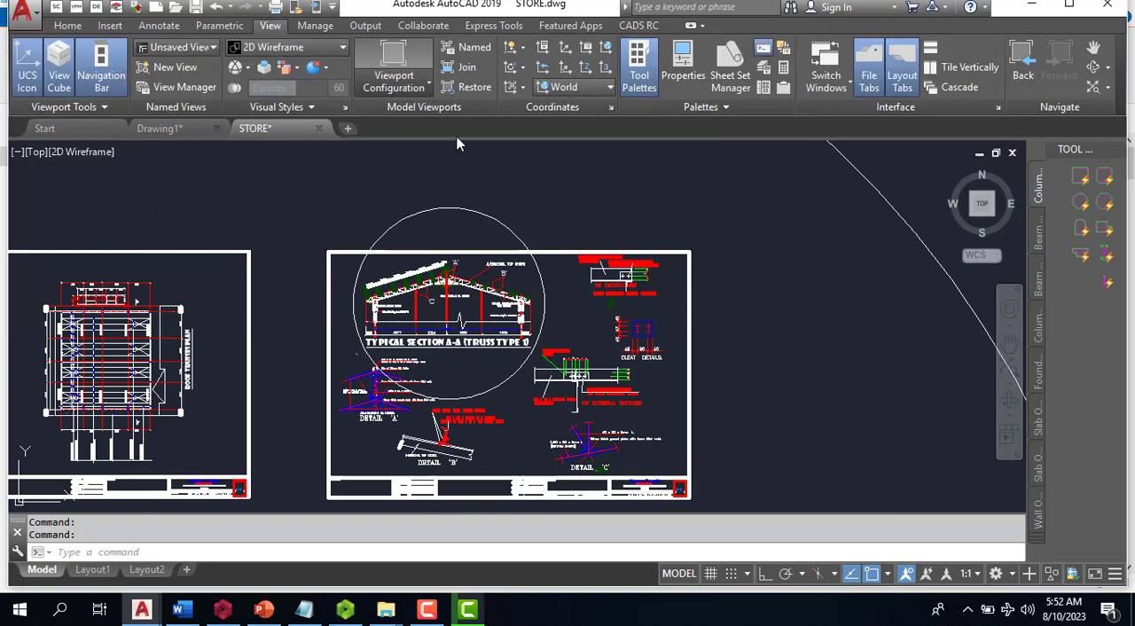
pyautogui.click(394, 75)
pyautogui.click(380, 145)
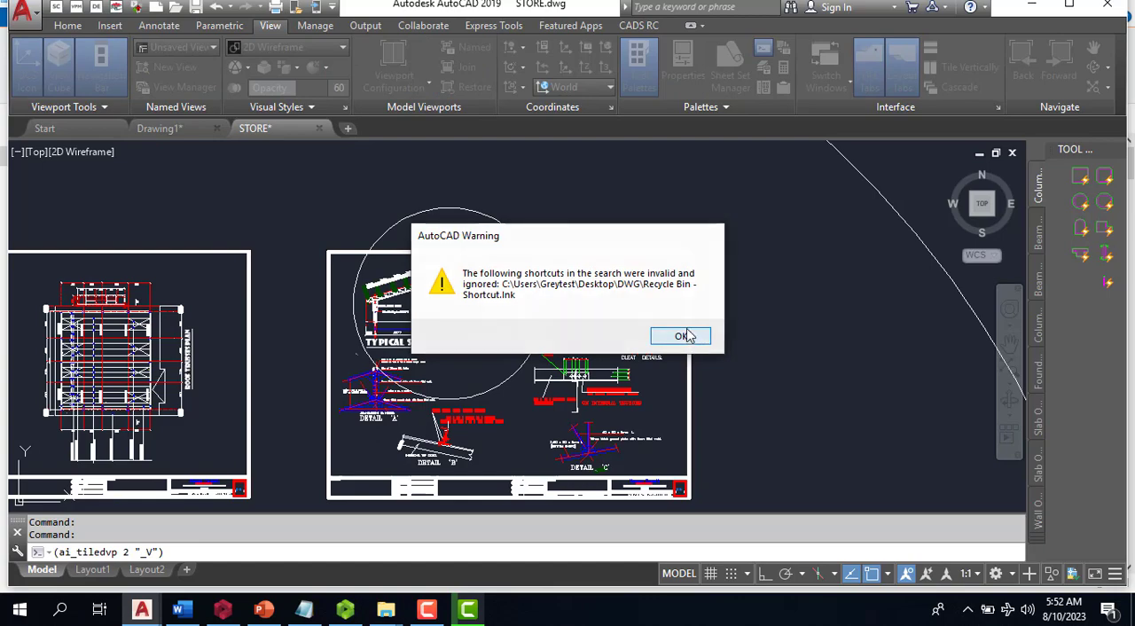
pyautogui.click(683, 336)
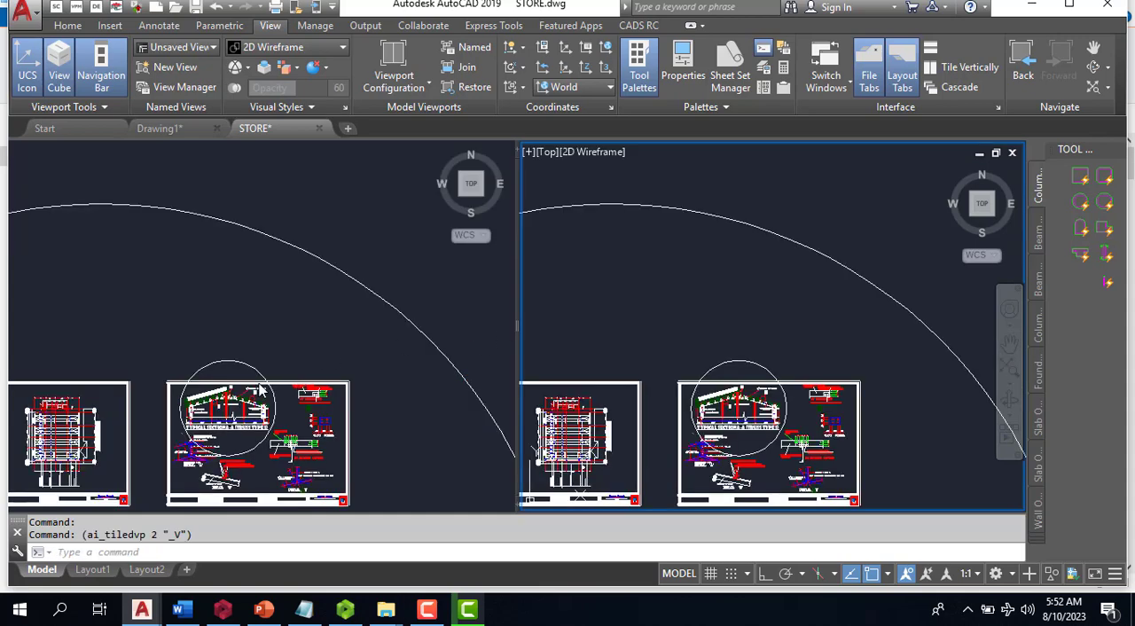
# - Frame typical section A-A in the first viewport and an empty drawing area in the second viewport
pyautogui.click(260, 390)
pyautogui.scroll(5, 260, 390)
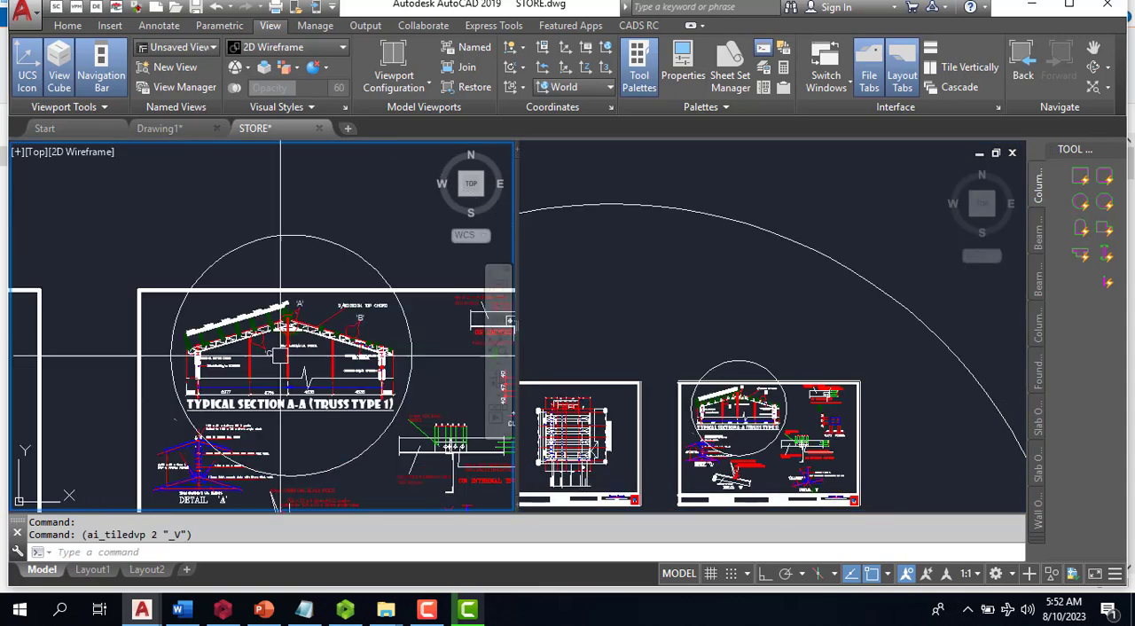
pyautogui.click(703, 318)
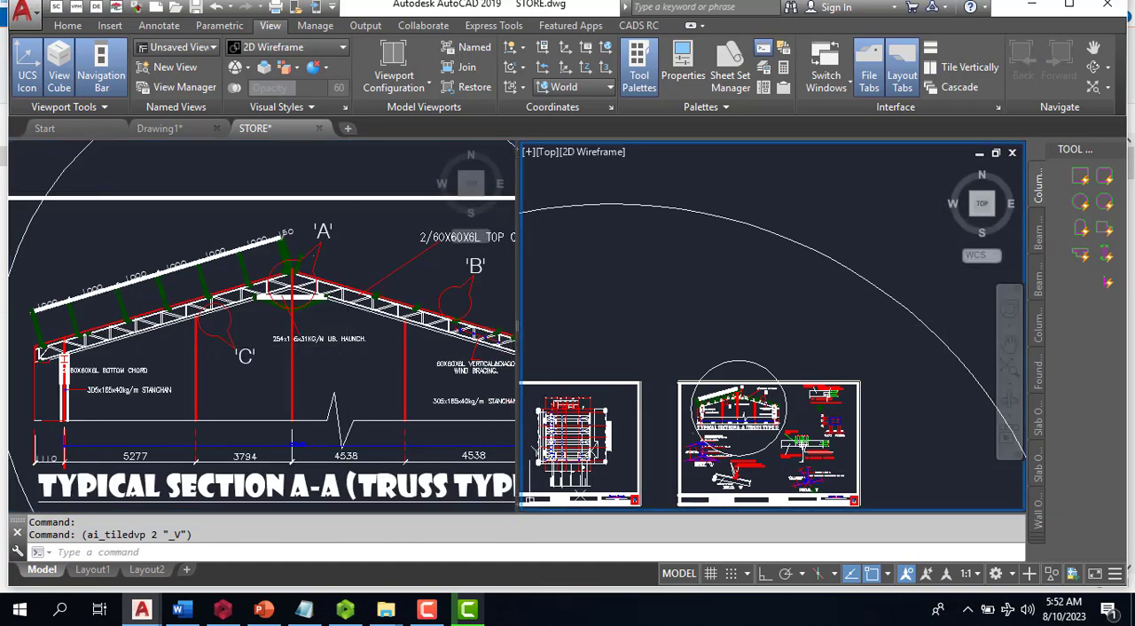
pyautogui.scroll(-8, 771, 329)
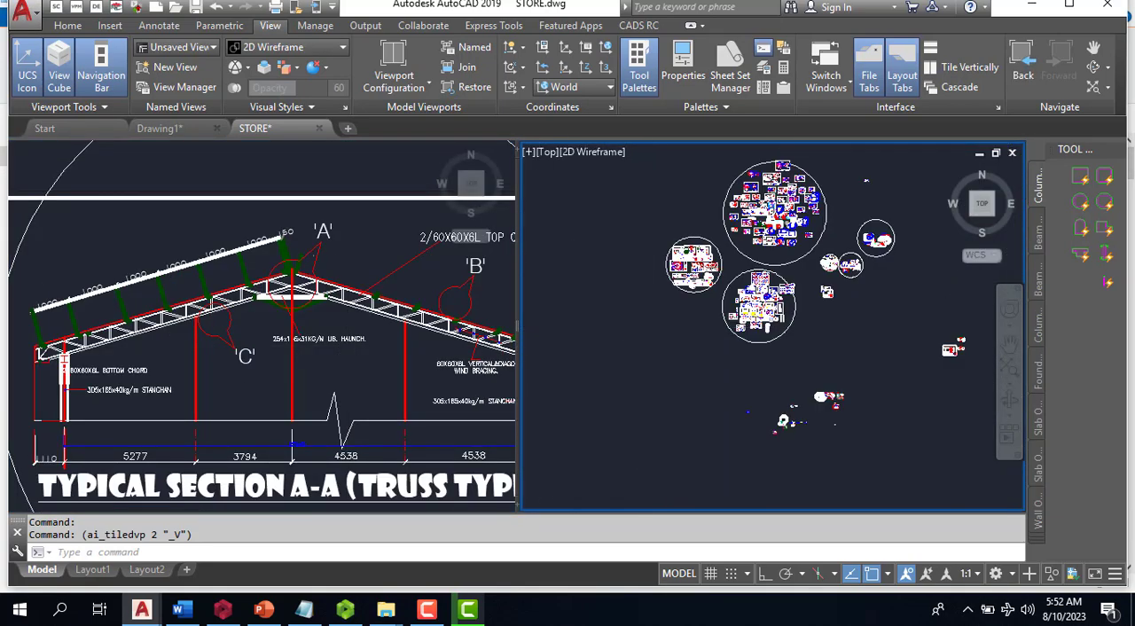
pyautogui.scroll(-4, 635, 342)
pyautogui.scroll(2, 853, 335)
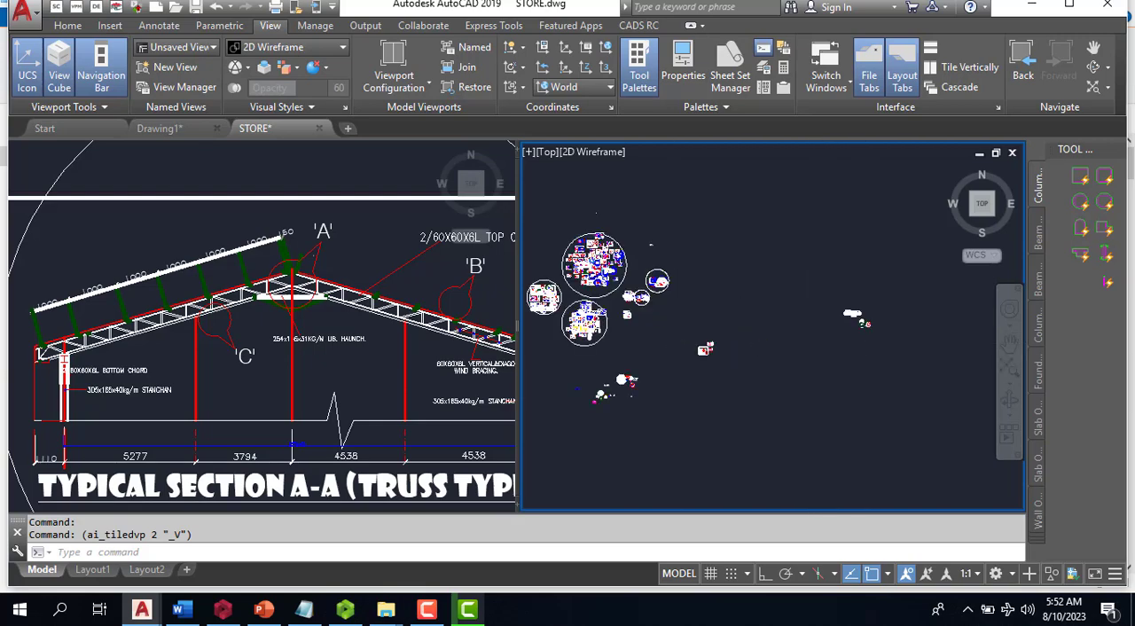
pyautogui.scroll(5, 789, 296)
# - Examine the roof trusses plan in the first viewport, checking the Truss Type 1 positions and the spacing between them
pyautogui.click(38, 421)
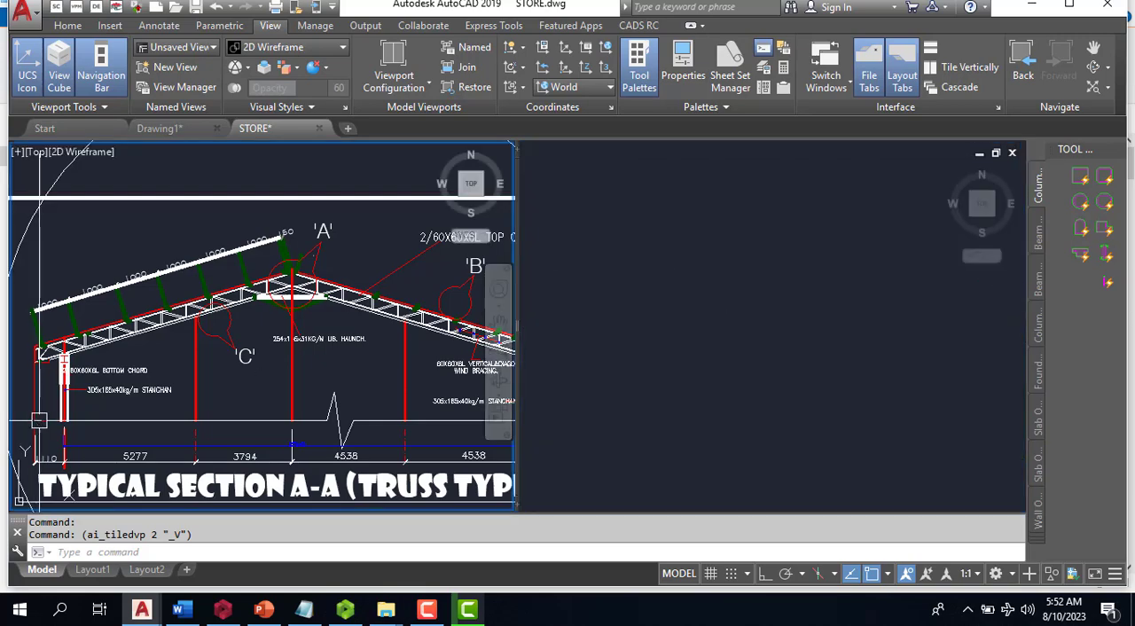
pyautogui.scroll(-2, 122, 381)
pyautogui.scroll(2, 190, 355)
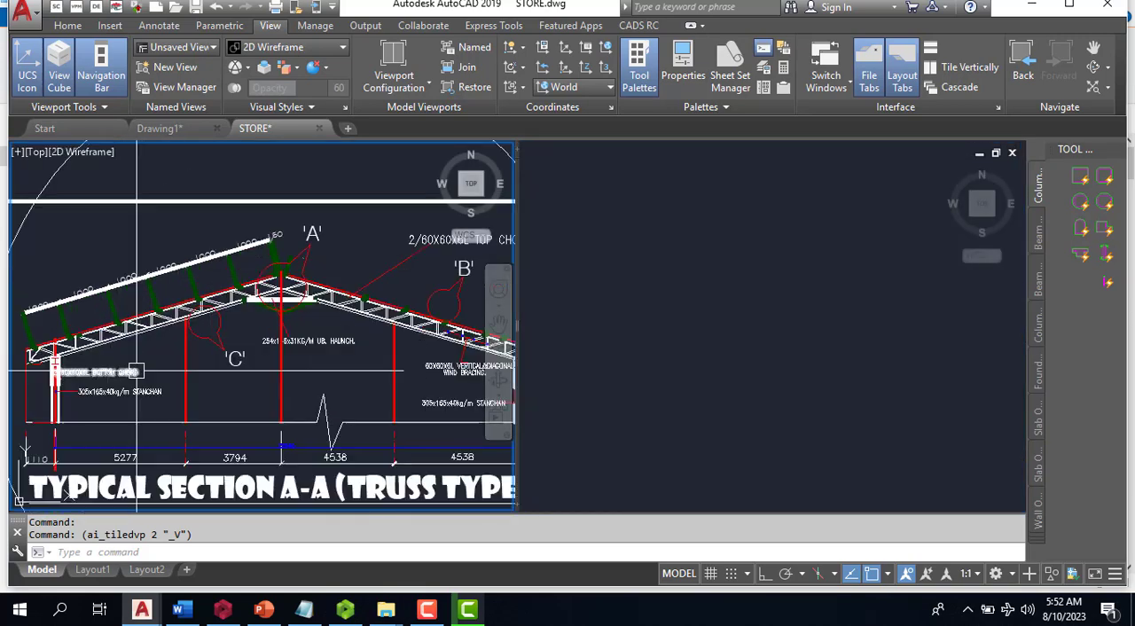
pyautogui.scroll(-4, 222, 351)
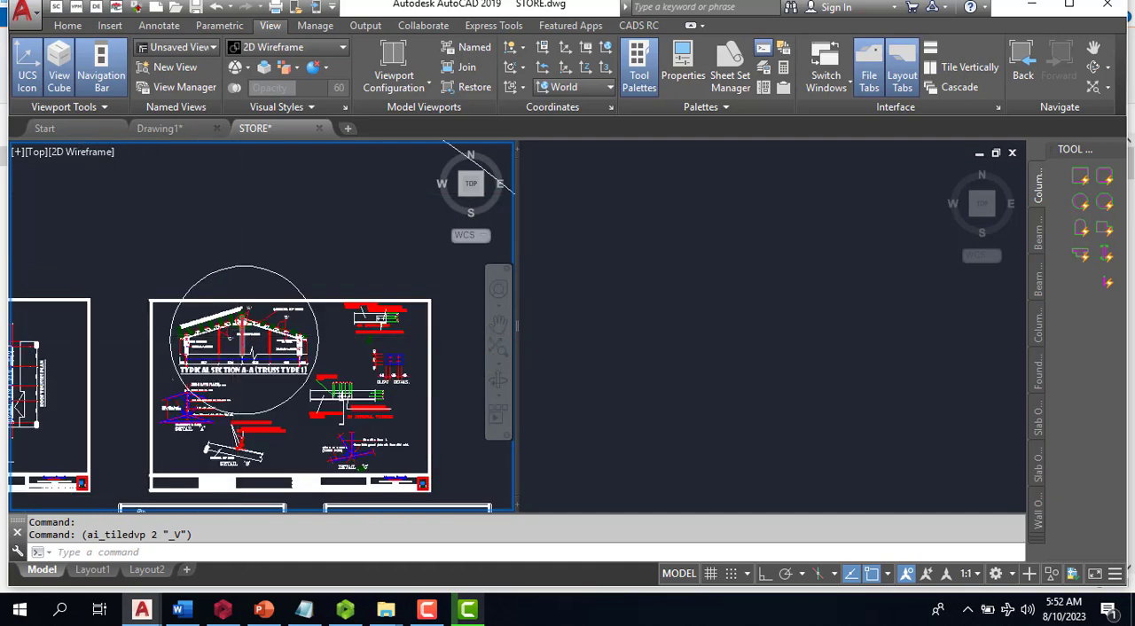
pyautogui.scroll(5, 238, 340)
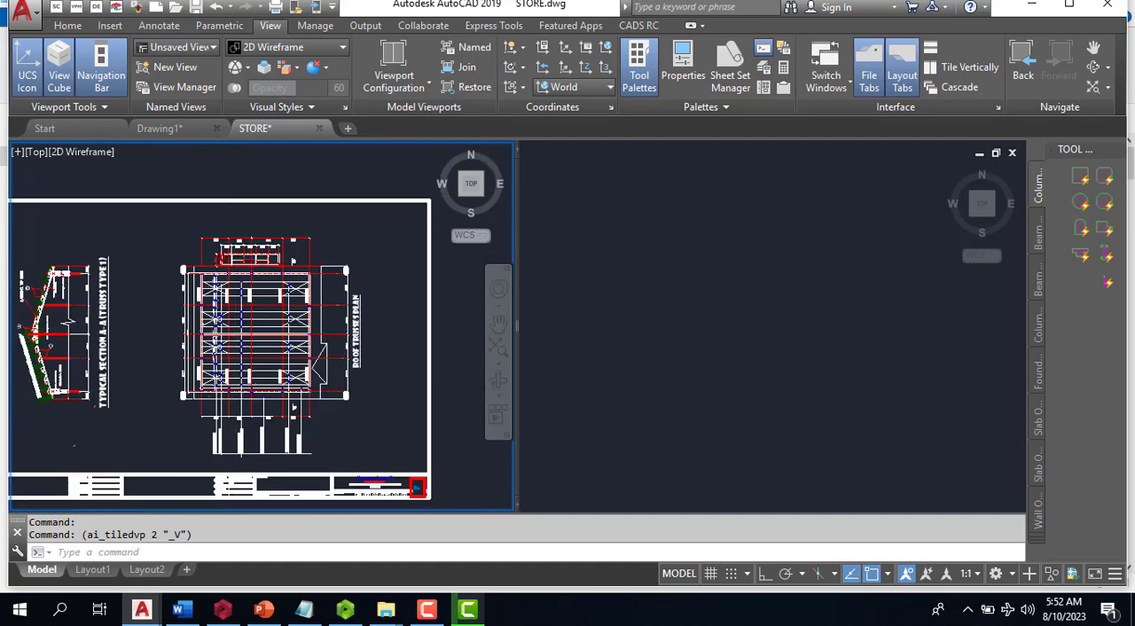
pyautogui.scroll(2, 238, 485)
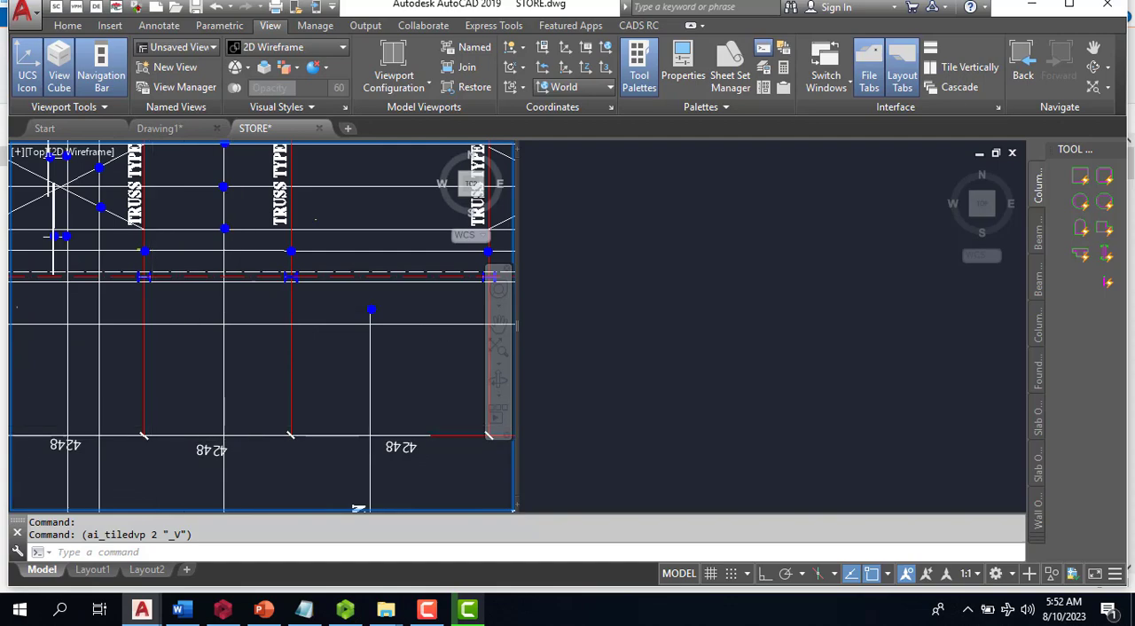
pyautogui.scroll(-2, 247, 440)
pyautogui.scroll(4, 228, 426)
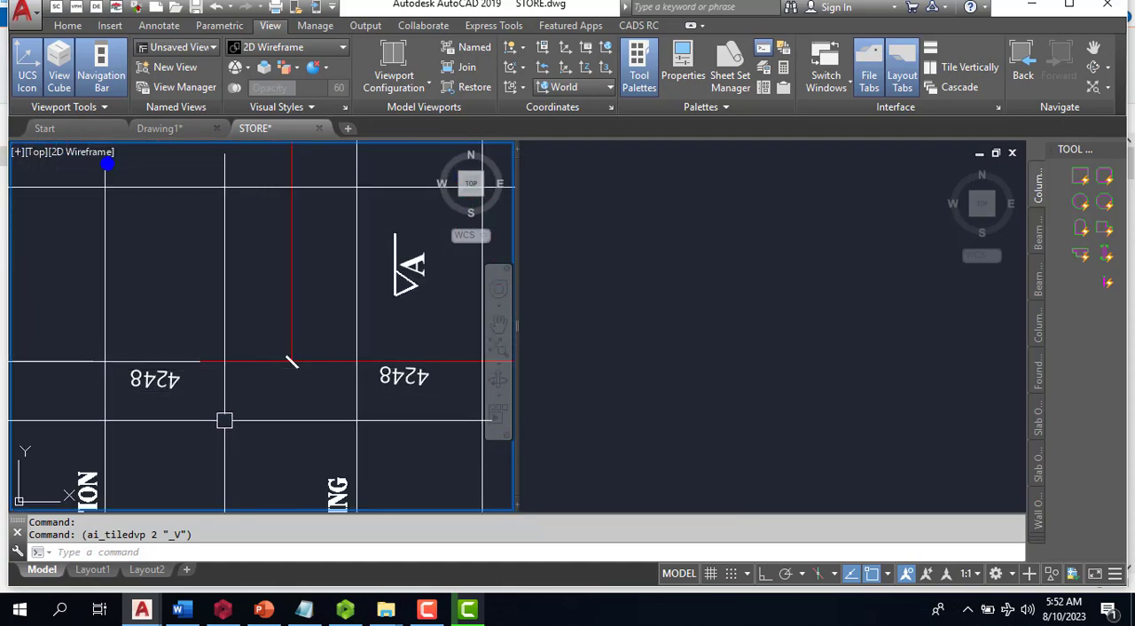
pyautogui.scroll(-6, 337, 371)
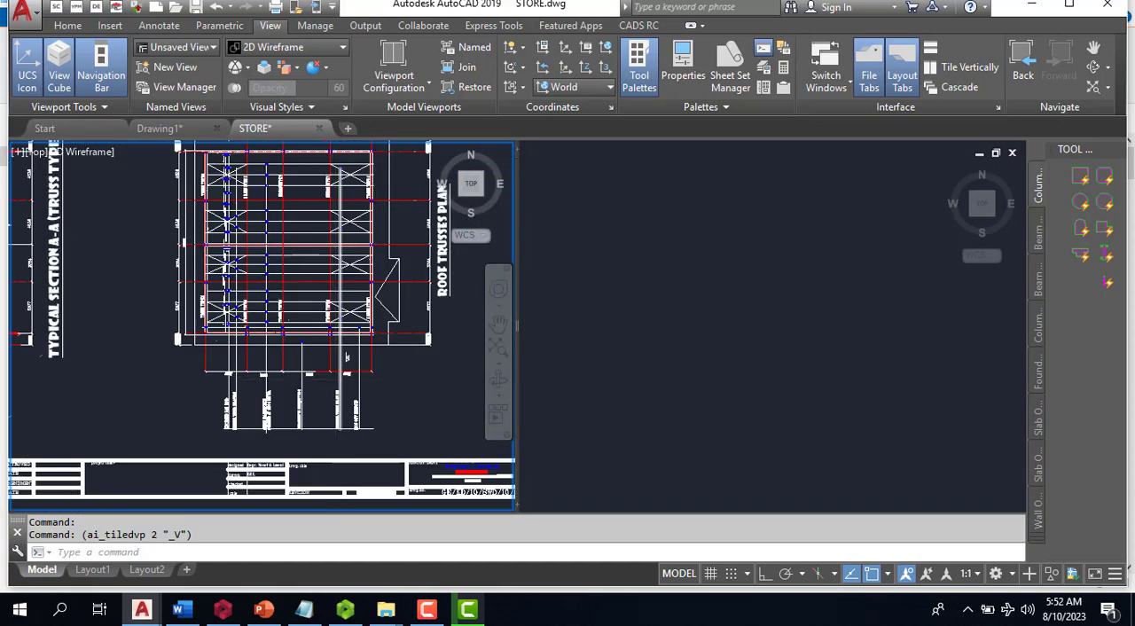
pyautogui.scroll(1, 316, 261)
pyautogui.scroll(4, 301, 230)
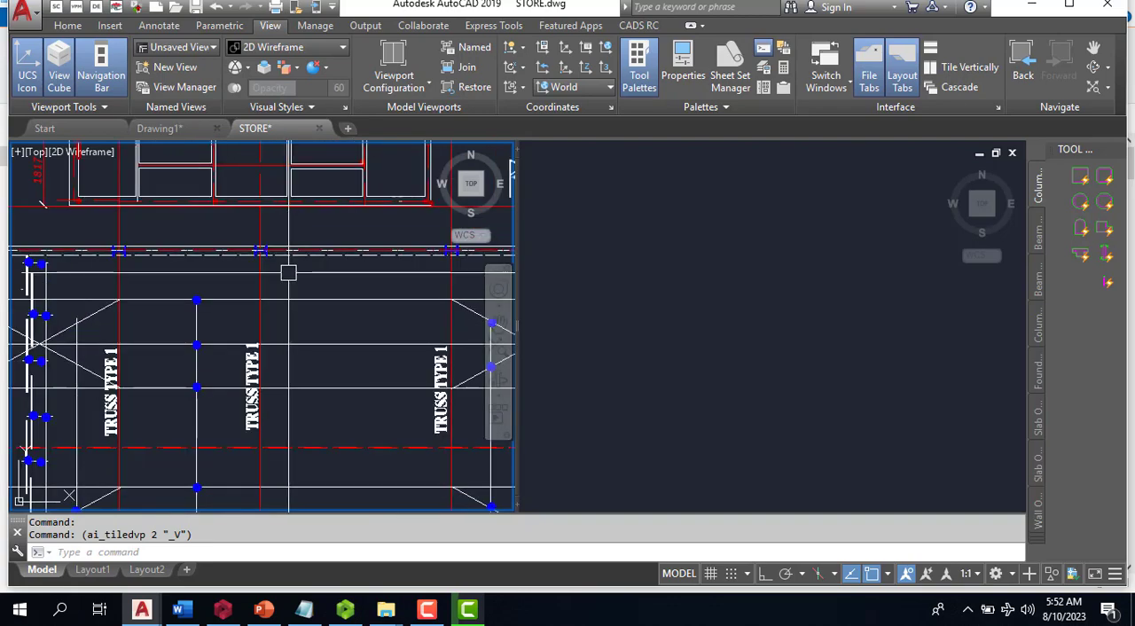
pyautogui.scroll(-6, 284, 284)
pyautogui.scroll(3, 280, 306)
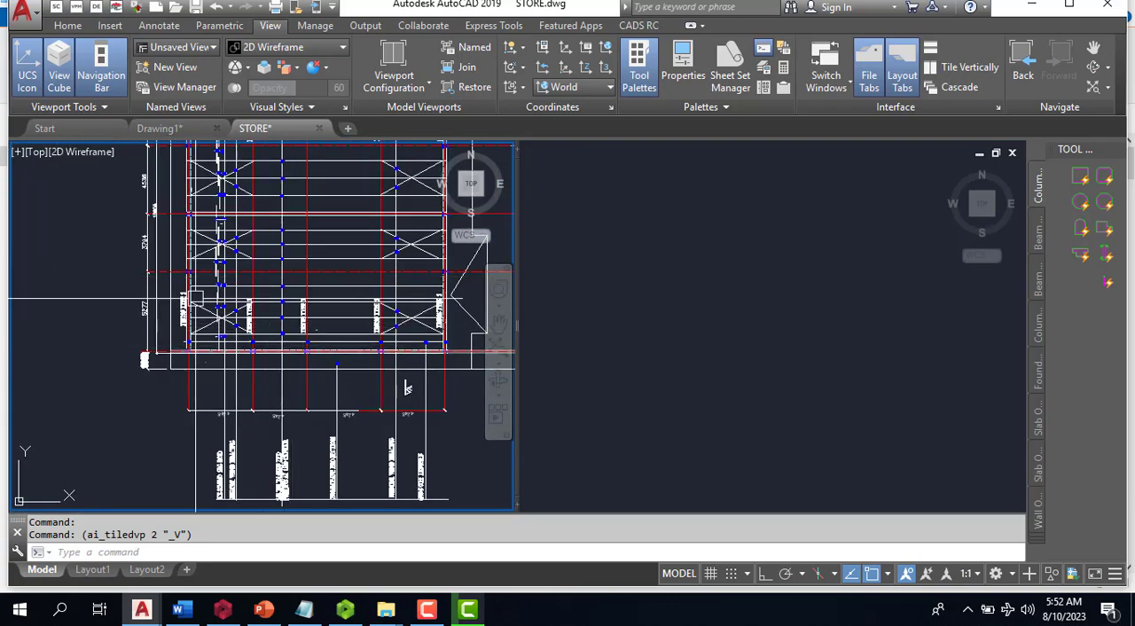
pyautogui.scroll(2, 257, 408)
pyautogui.scroll(-4, 216, 339)
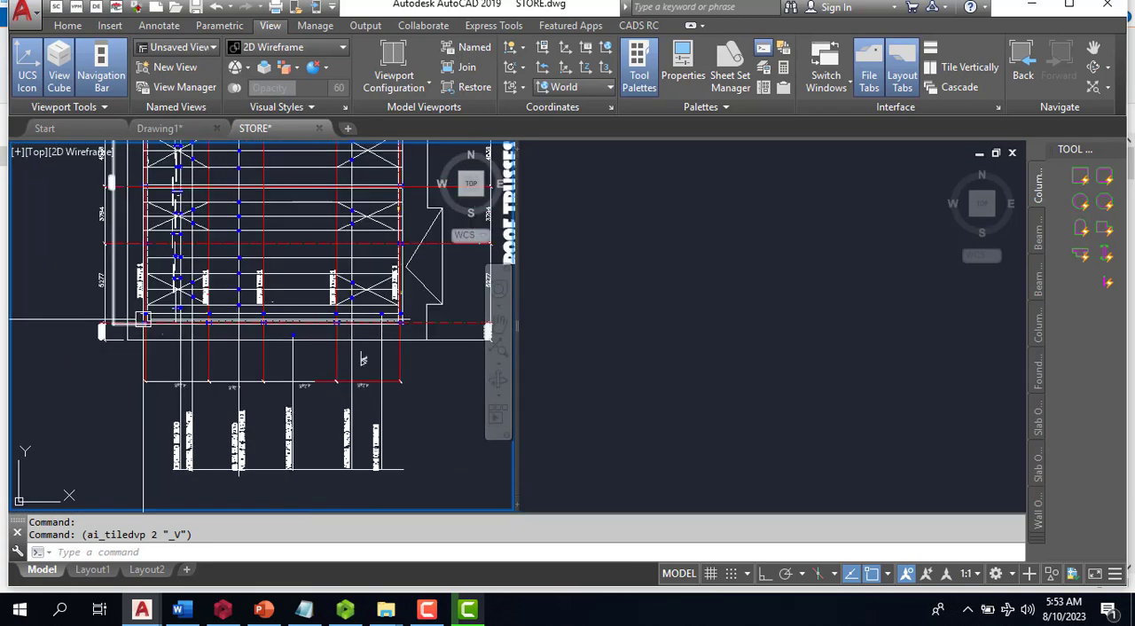
pyautogui.scroll(5, 145, 337)
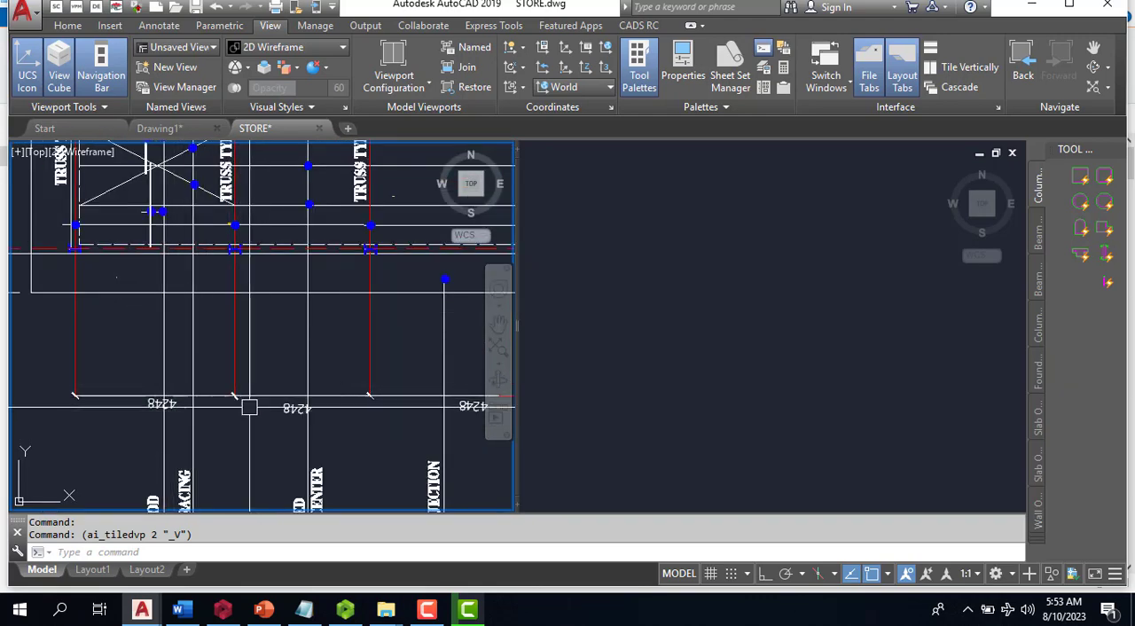
# - Switch to Calculator, work out twice the 4248 truss spacing, and minimize the calculator
pyautogui.click(13, 618)
pyautogui.write('CAL')
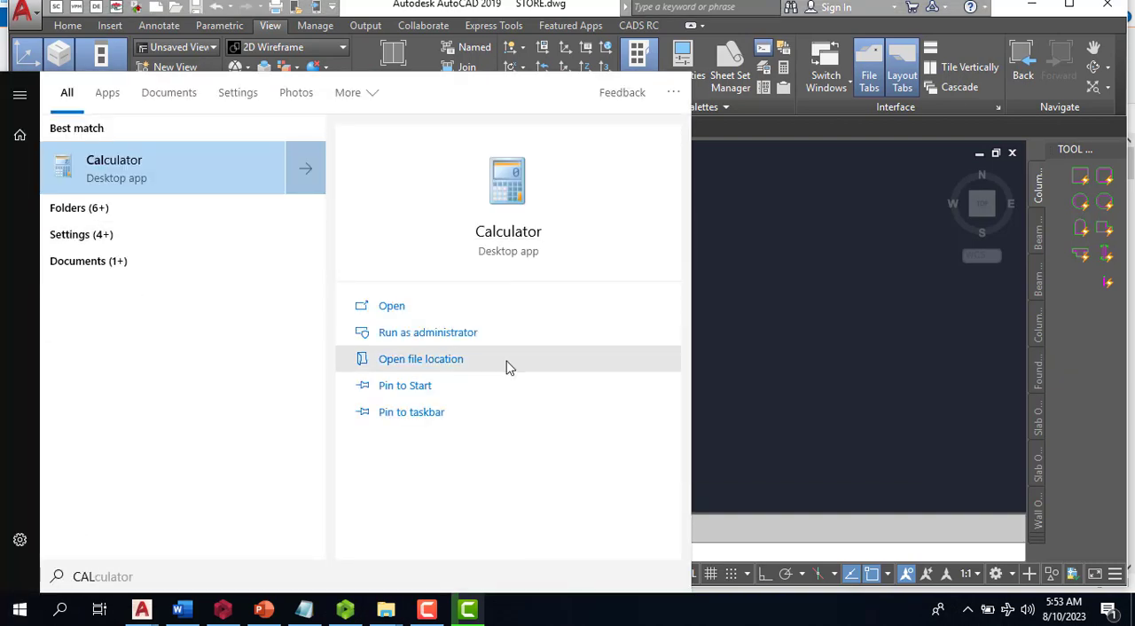
pyautogui.click(413, 312)
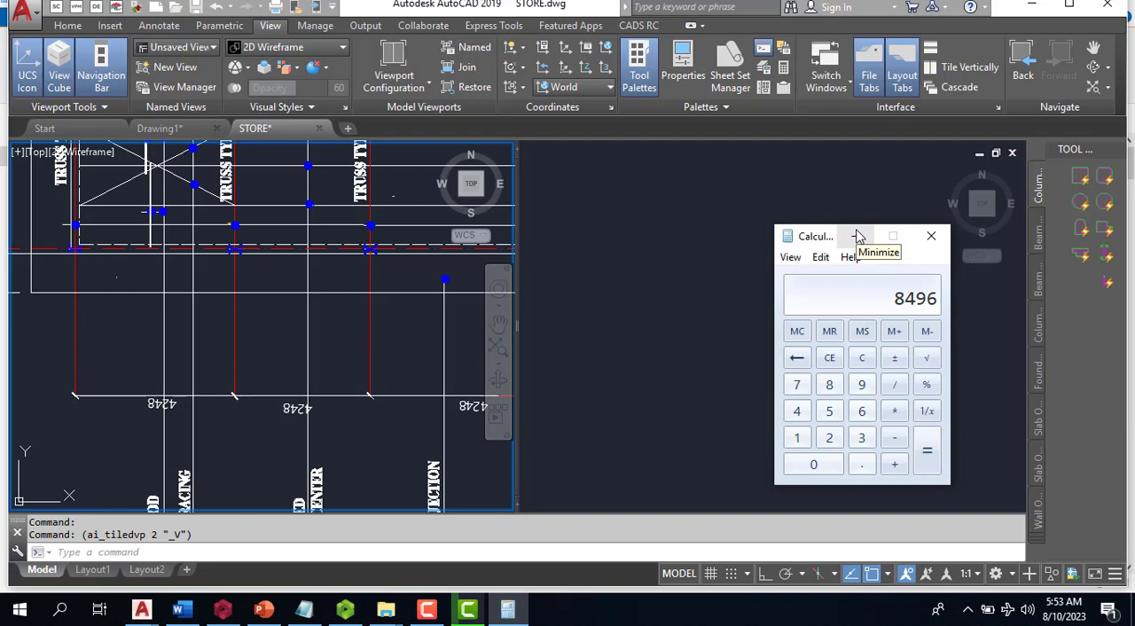
pyautogui.click(856, 236)
# - Draw a vertical line in the empty viewport with ortho mode turned on
pyautogui.click(748, 284)
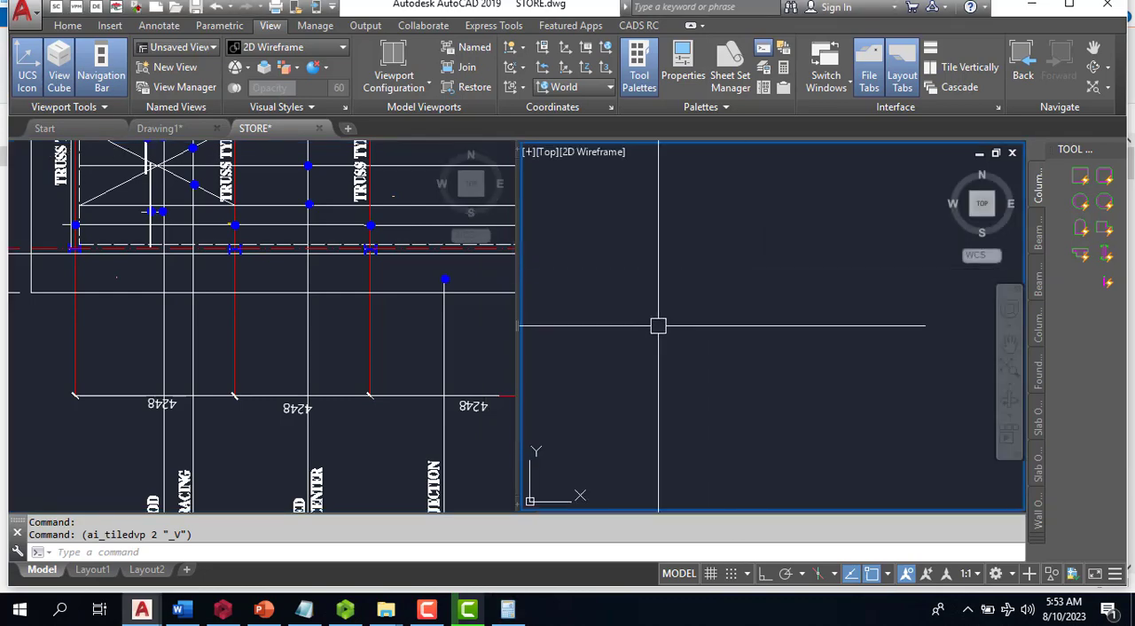
pyautogui.write('l')
pyautogui.press('Return')
pyautogui.click(655, 252)
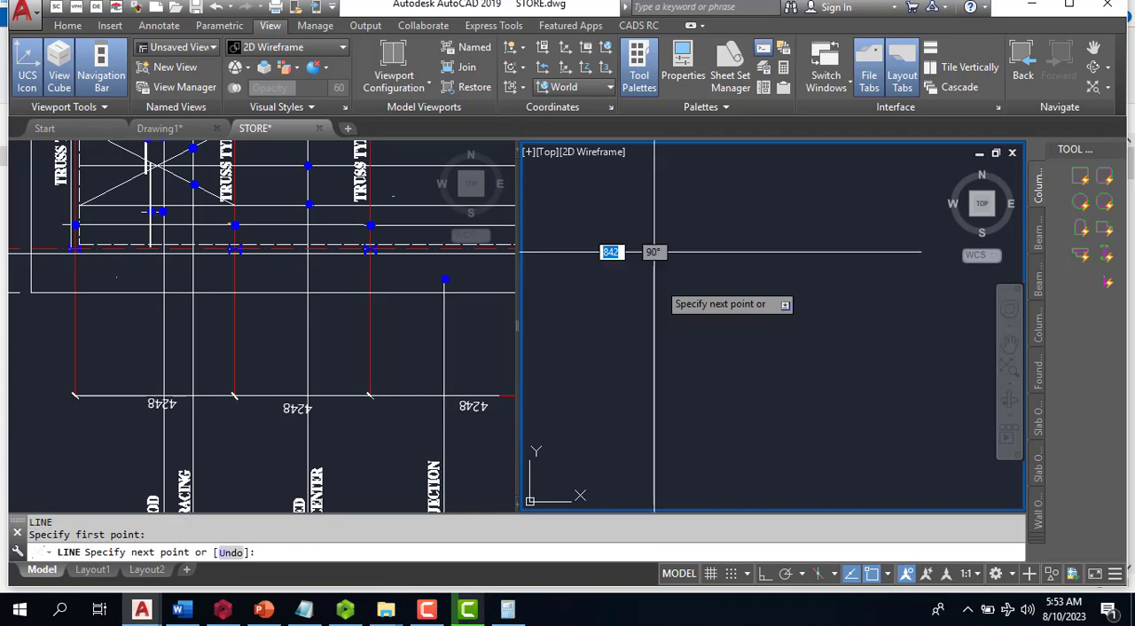
pyautogui.click(766, 575)
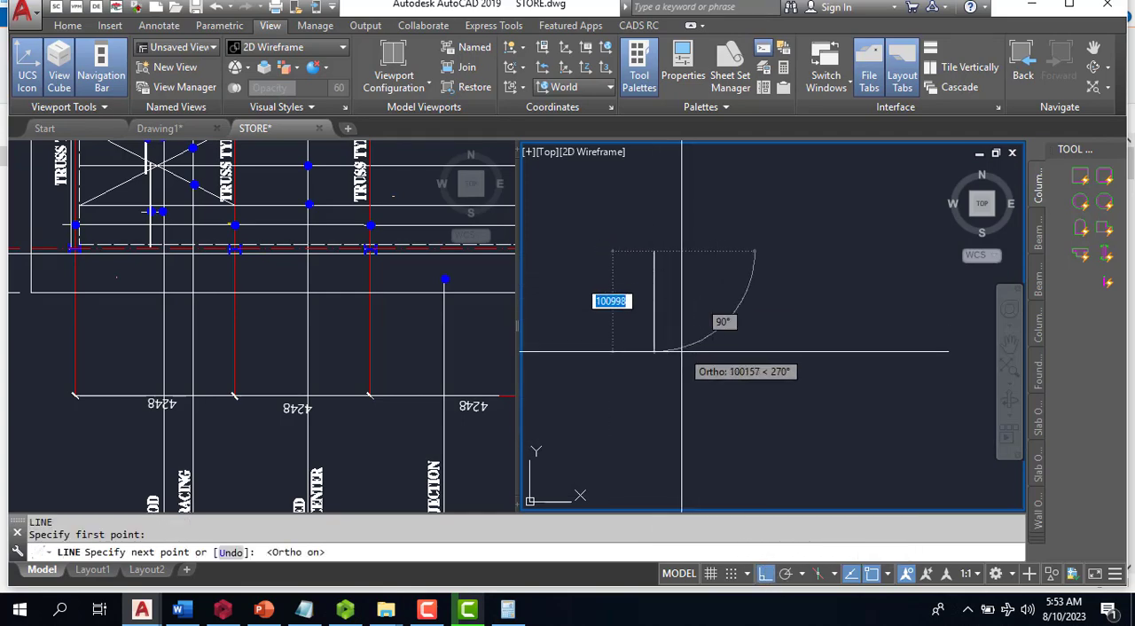
pyautogui.press('Escape')
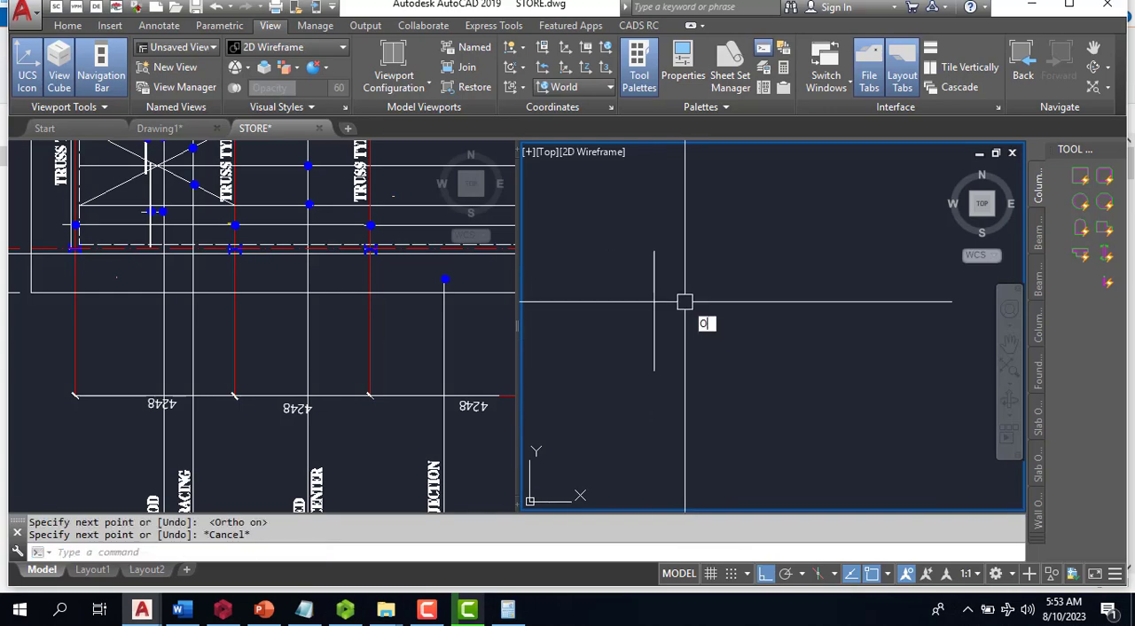
# - Offset the vertical line 8496 to its right
pyautogui.press('Return')
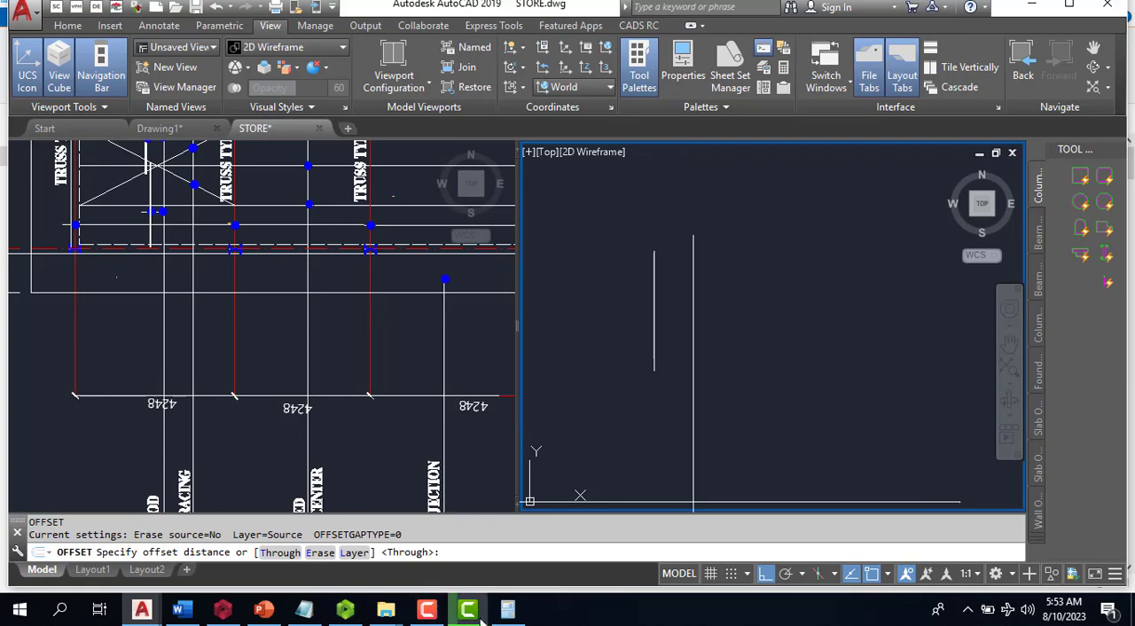
pyautogui.moveTo(512, 608)
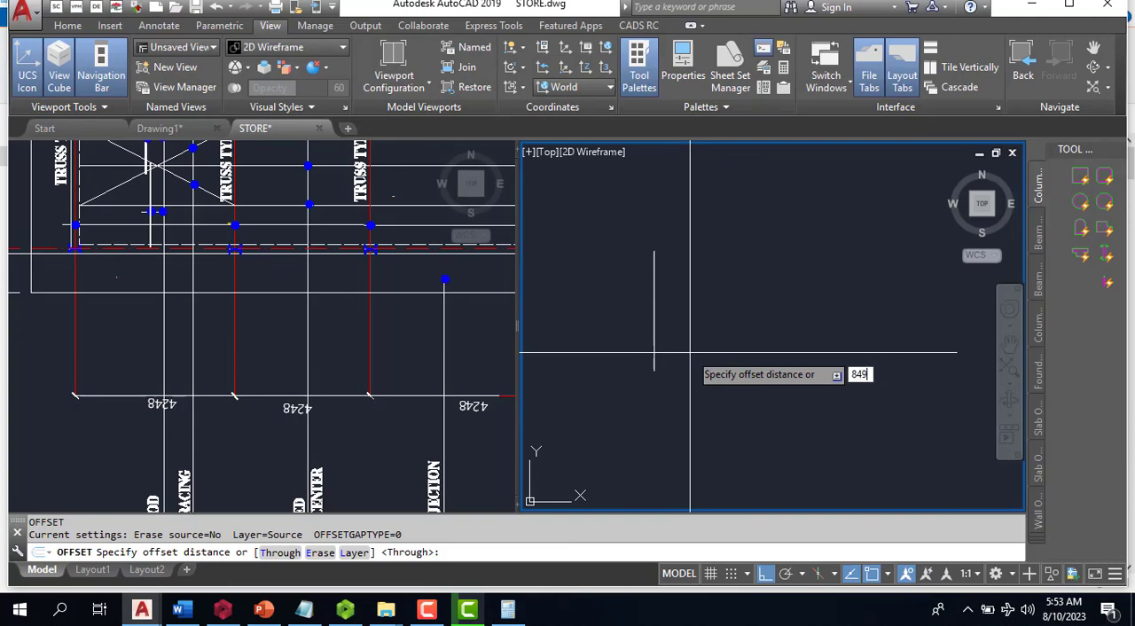
pyautogui.press('Return')
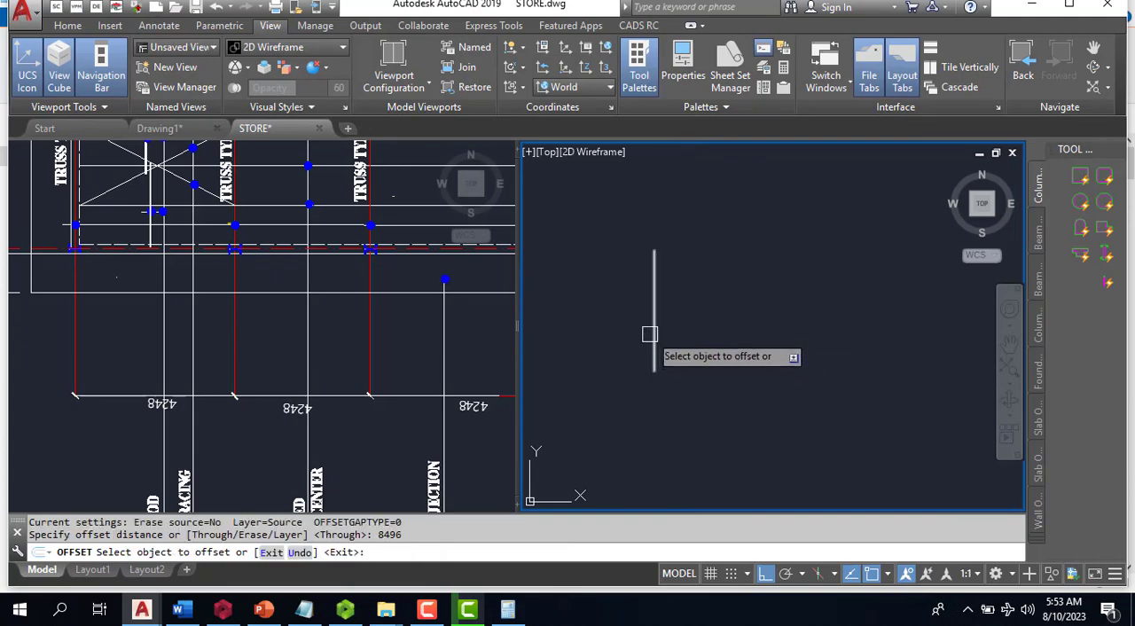
pyautogui.click(655, 324)
pyautogui.click(664, 302)
pyautogui.press('Escape')
pyautogui.scroll(4, 654, 275)
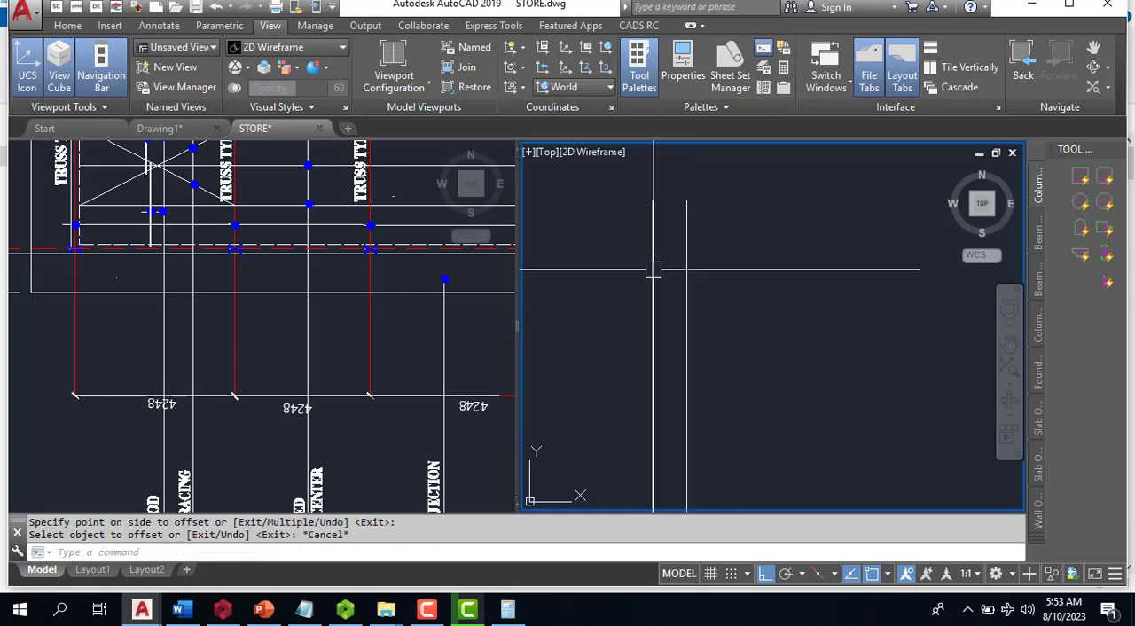
# - Measure the horizontal distance from the left stanchion to the first interior vertical line in section A-A, without placing the dimension
pyautogui.click(318, 306)
pyautogui.scroll(-8, 332, 284)
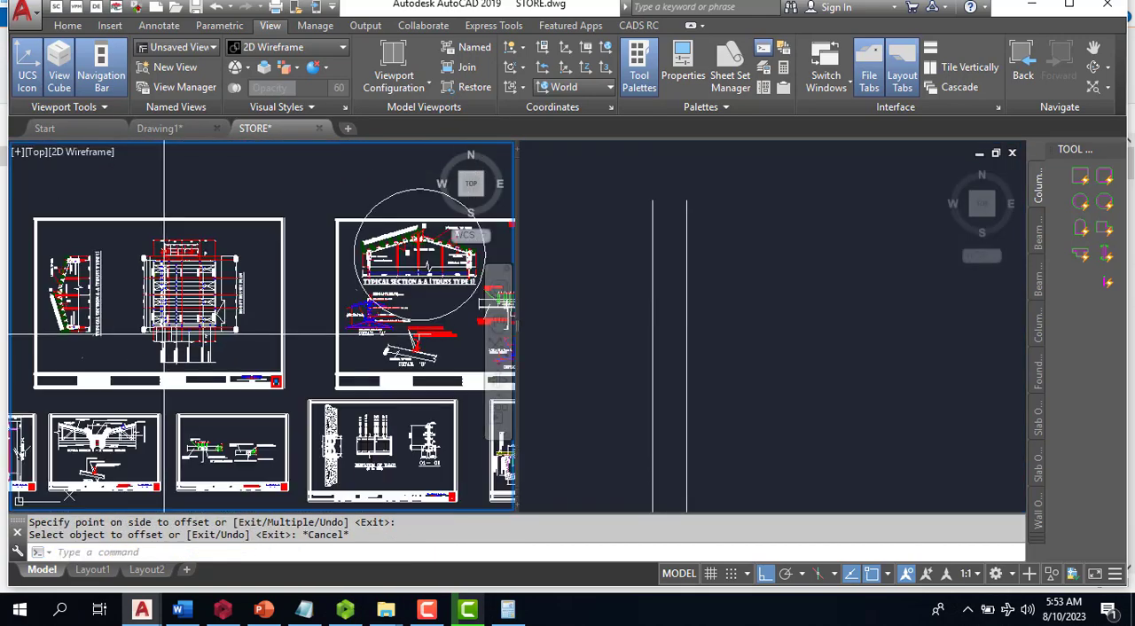
pyautogui.scroll(6, 408, 236)
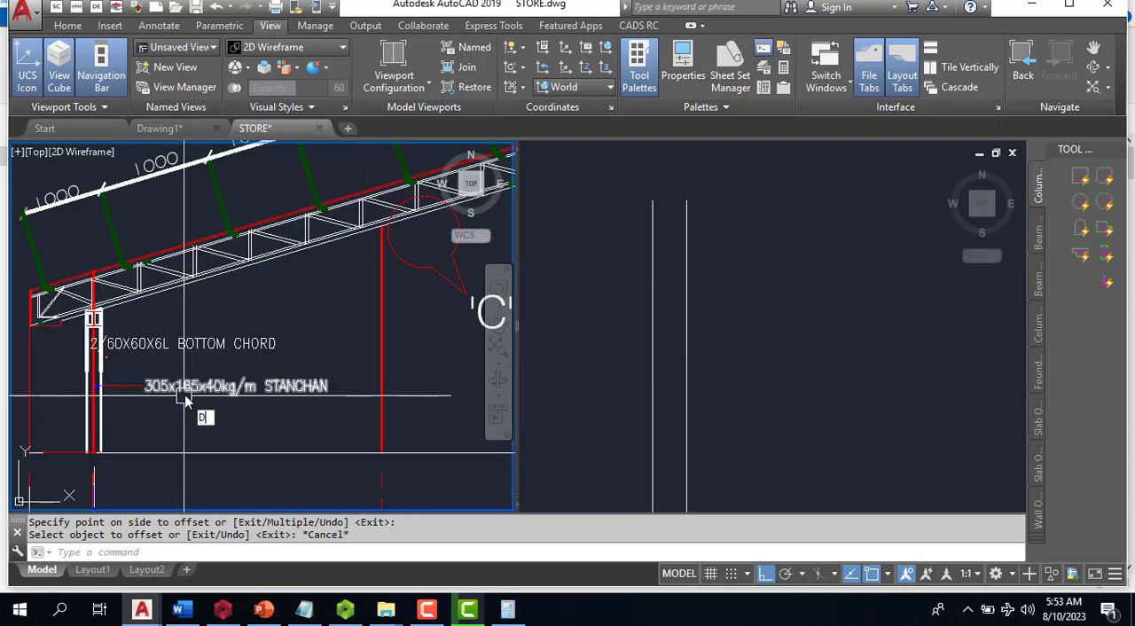
pyautogui.write('LI')
pyautogui.press('Return')
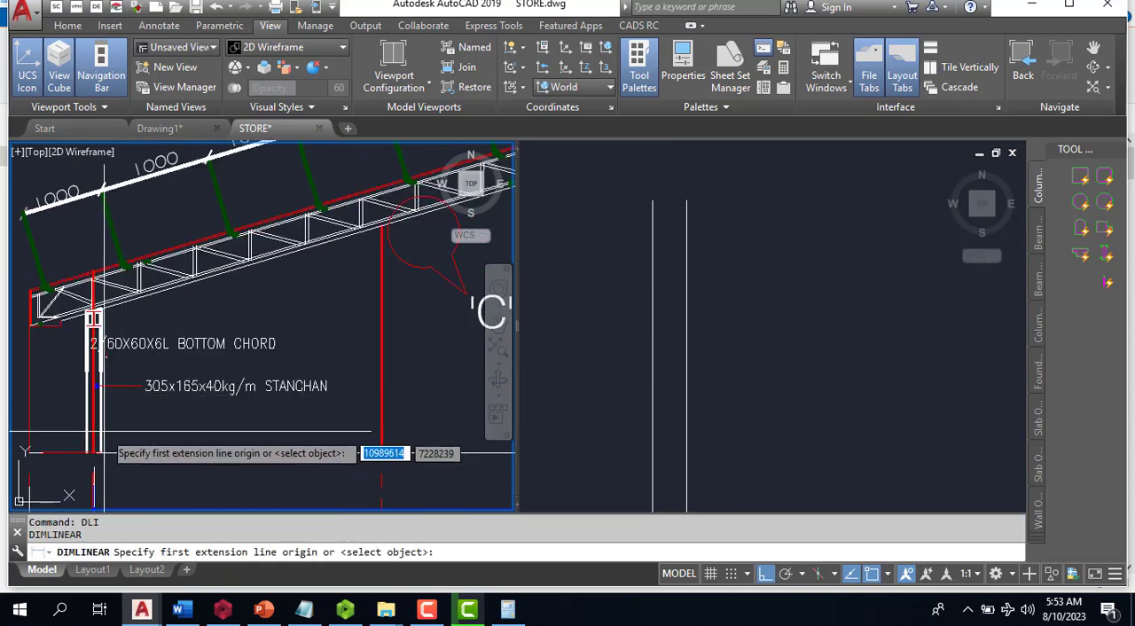
pyautogui.click(96, 450)
pyautogui.scroll(-4, 173, 413)
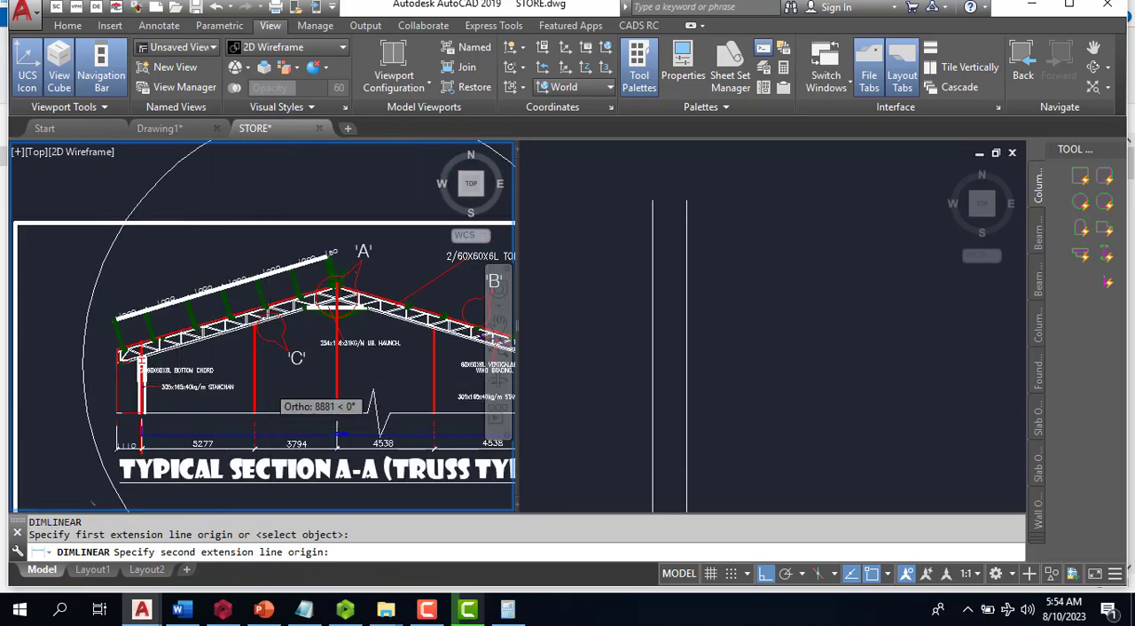
pyautogui.scroll(2, 271, 386)
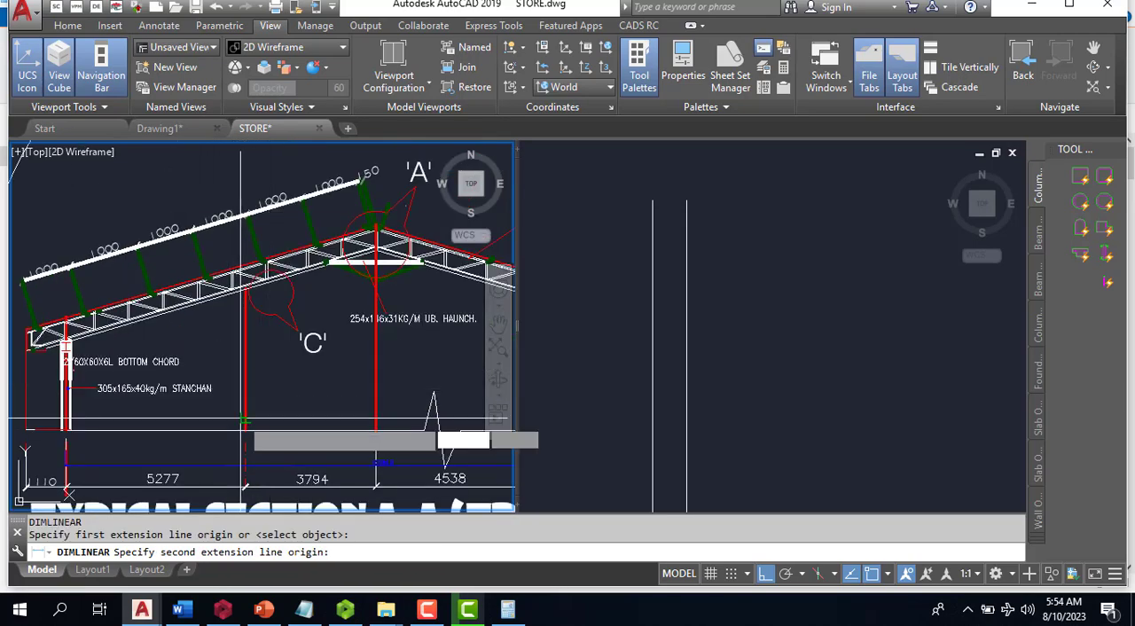
pyautogui.click(243, 420)
pyautogui.scroll(5, 181, 427)
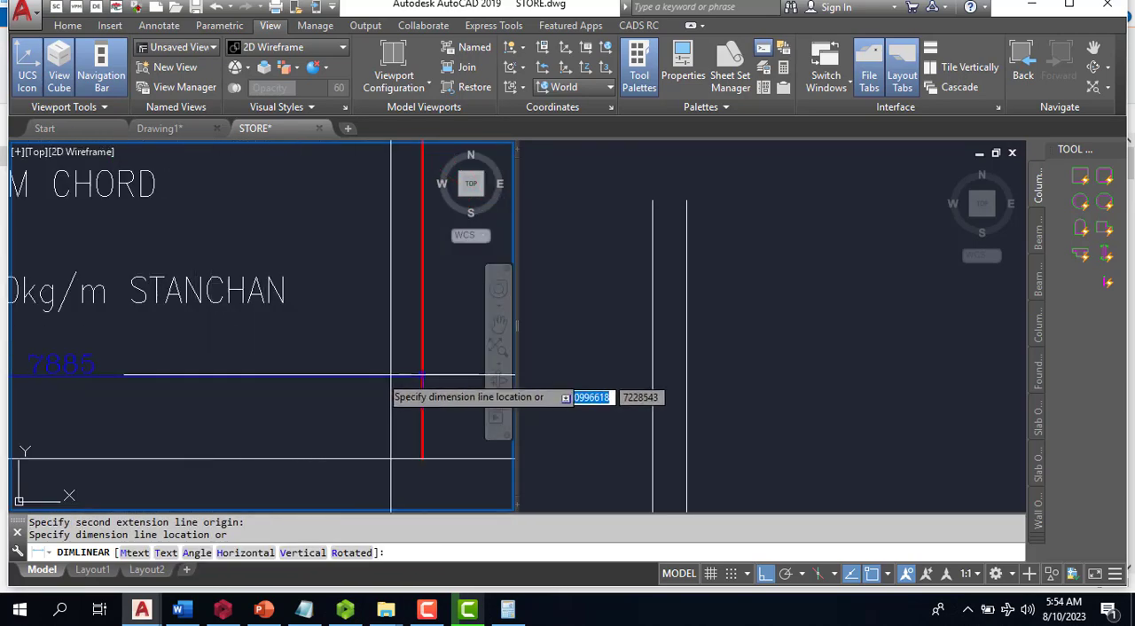
pyautogui.scroll(-7, 390, 375)
pyautogui.press('Escape')
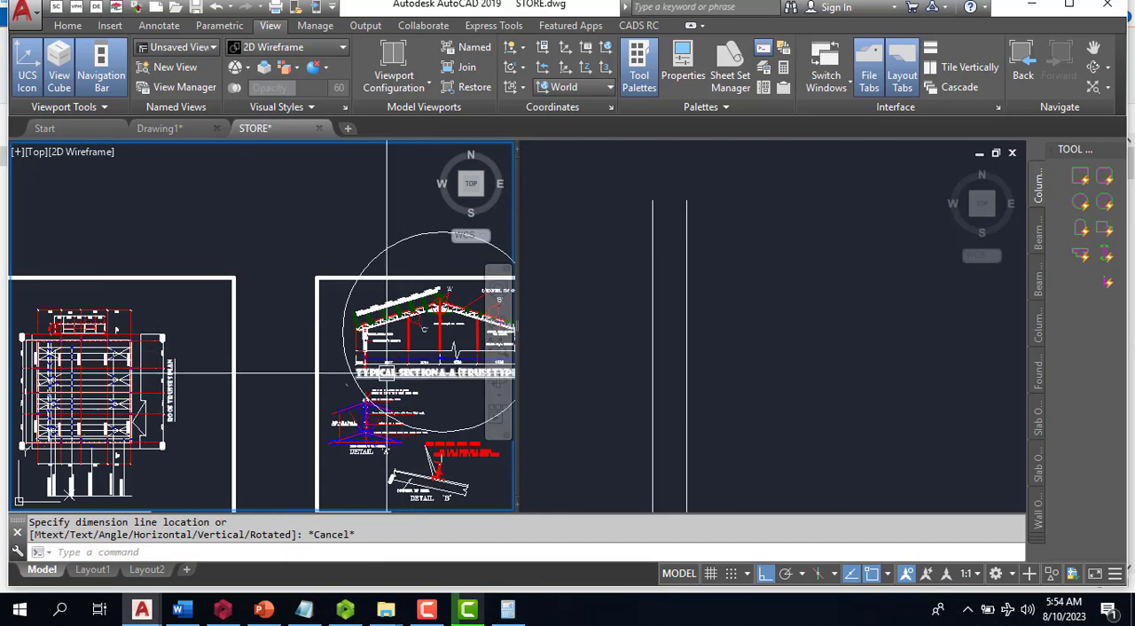
# - Offset the rightmost vertical line another 8496 to its right in the drafting viewport
pyautogui.scroll(-2, 404, 360)
pyautogui.scroll(6, 193, 390)
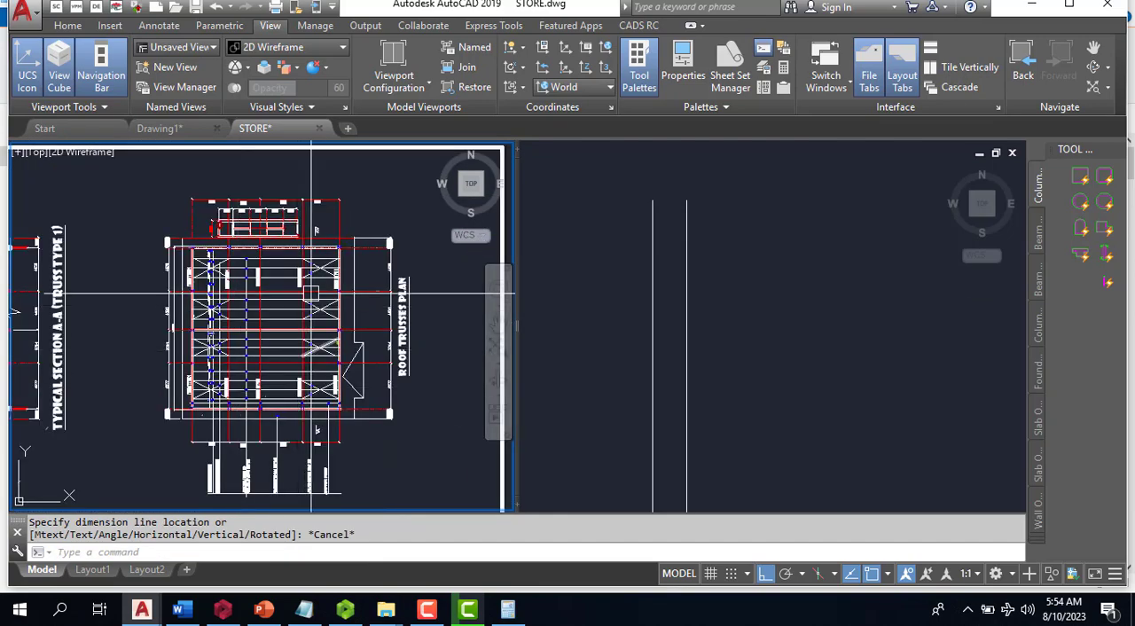
pyautogui.click(681, 317)
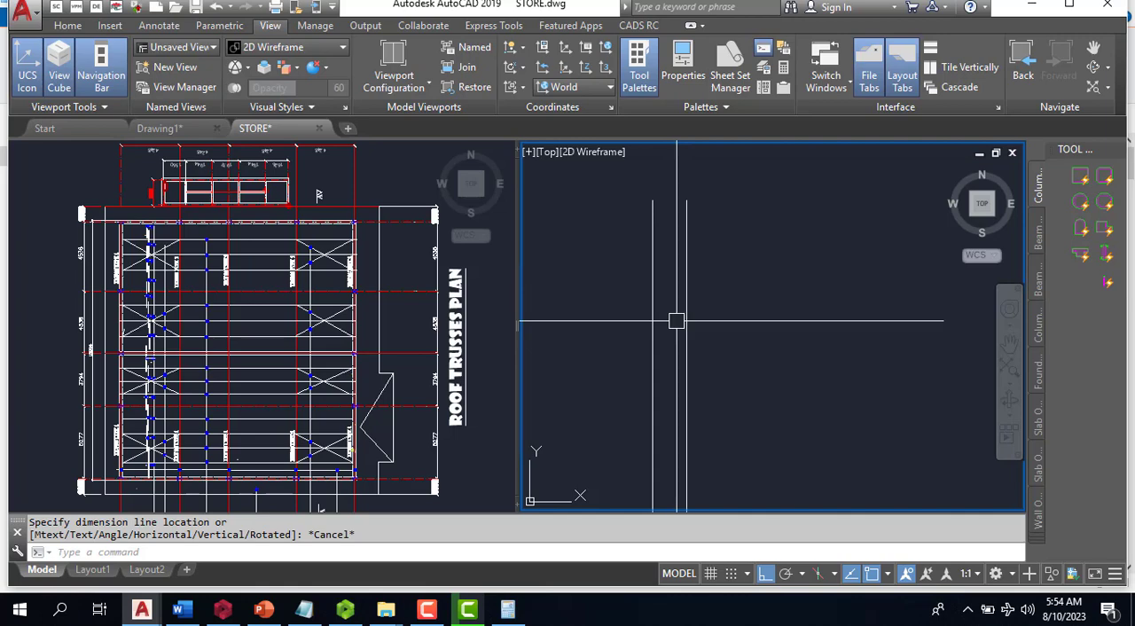
pyautogui.write('o')
pyautogui.press('Return')
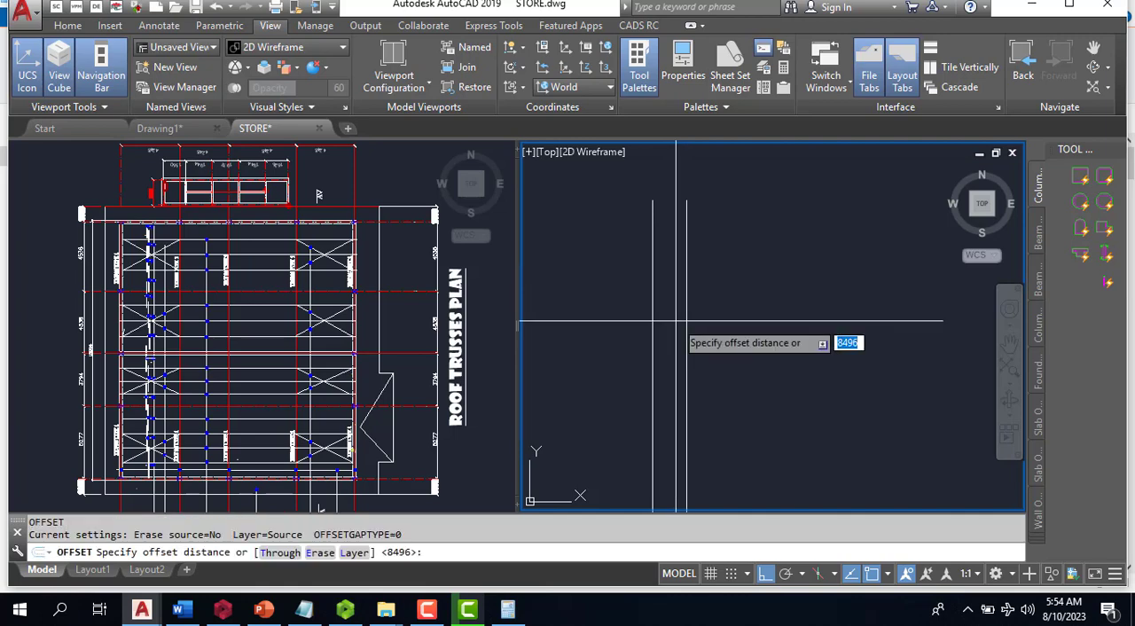
pyautogui.press('Return')
pyautogui.click(685, 317)
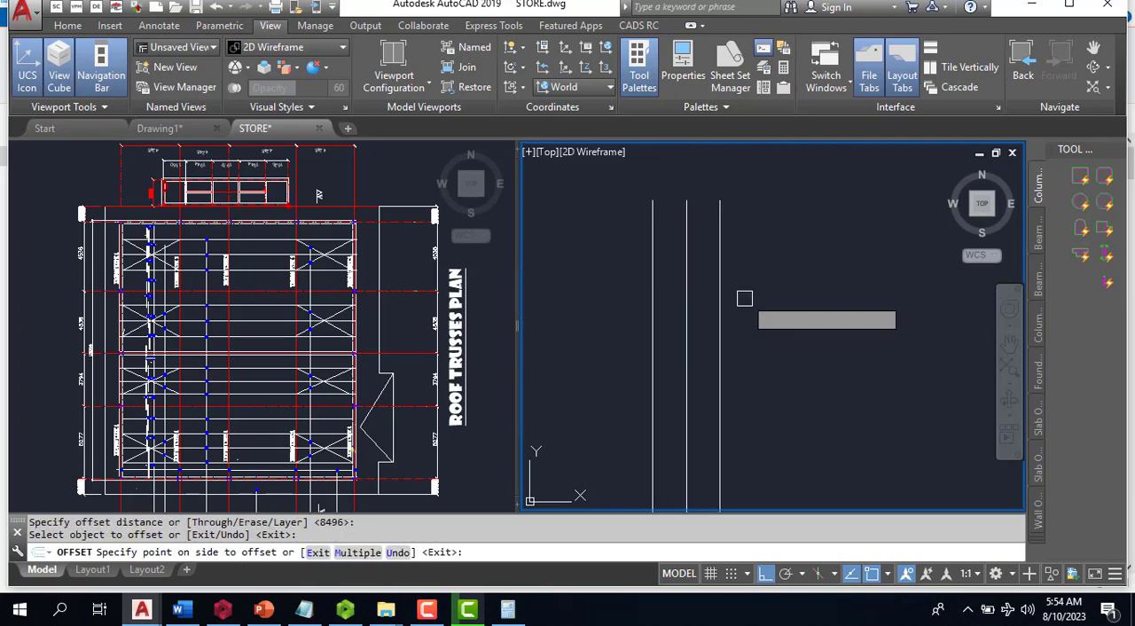
pyautogui.press('Escape')
# - Draw a horizontal line crossing all three vertical lines, extending slightly past the outer ones
pyautogui.scroll(2, 669, 243)
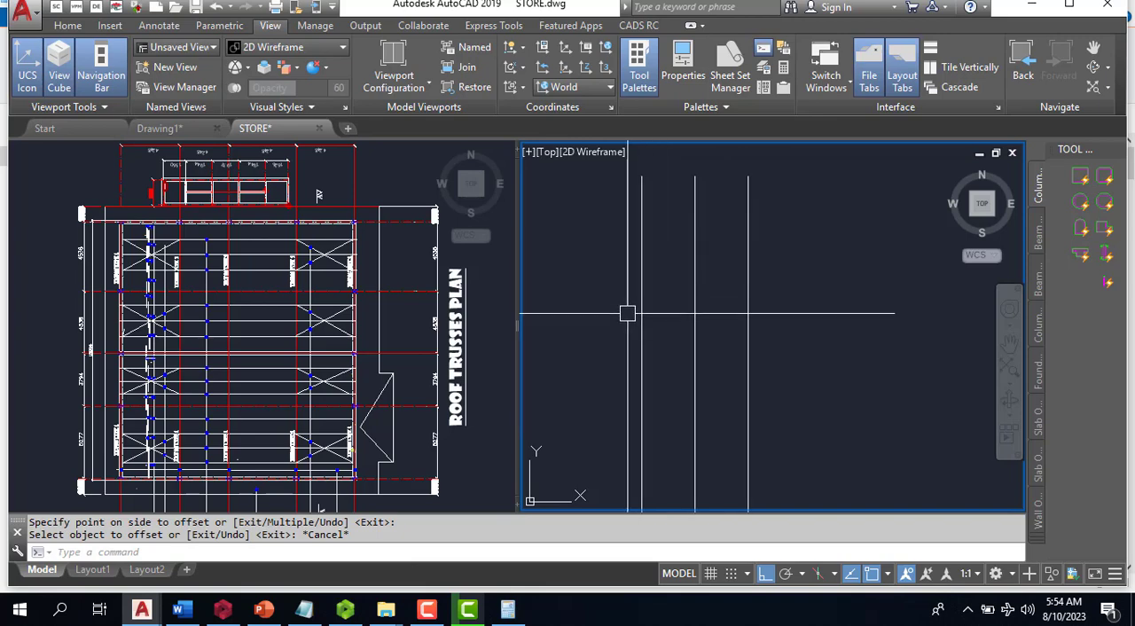
pyautogui.press('Return')
pyautogui.click(611, 288)
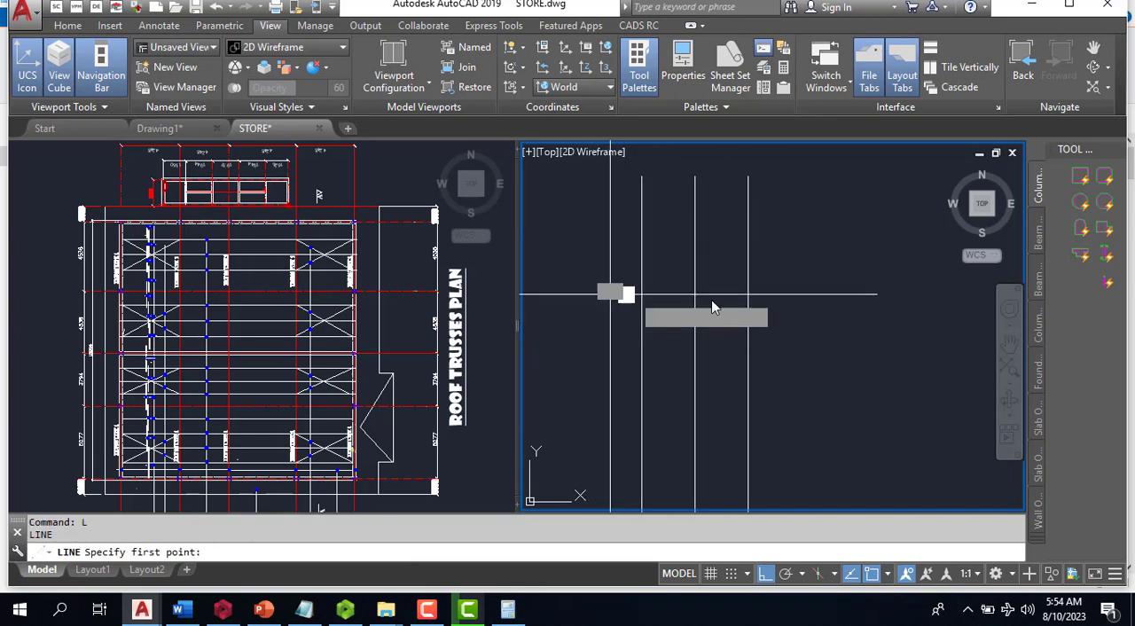
pyautogui.click(797, 293)
pyautogui.press('Escape')
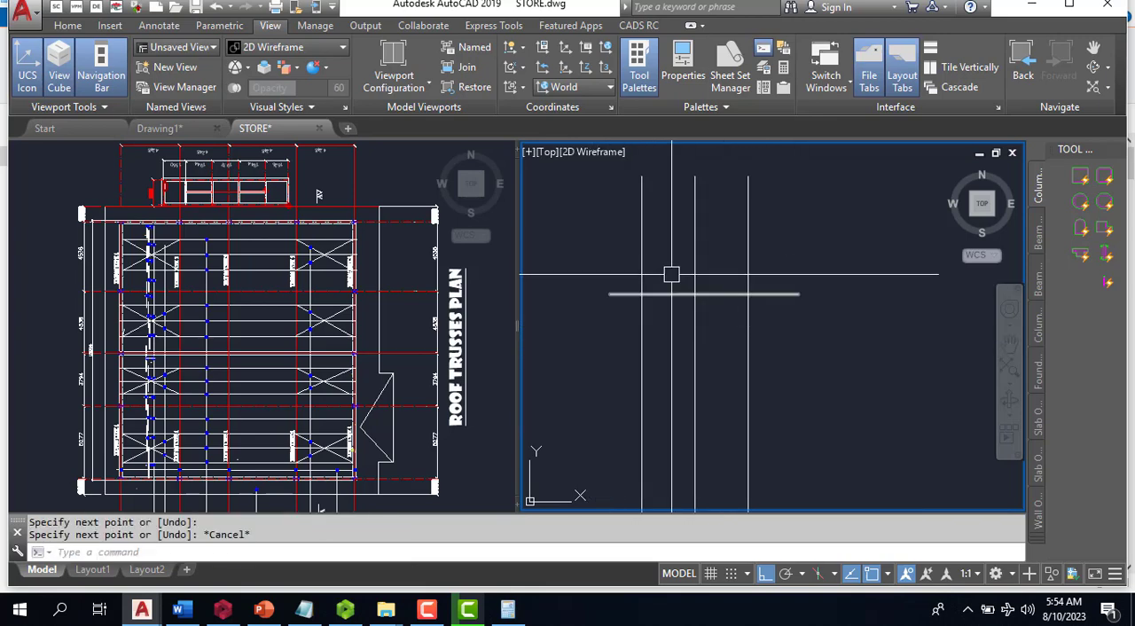
# - Examine typical section A-A (Truss Type 1) and its sheet details, checking the chord profile, stanchions and heights needed for the new geometry
pyautogui.click(407, 351)
pyautogui.scroll(-3, 407, 350)
pyautogui.scroll(5, 469, 288)
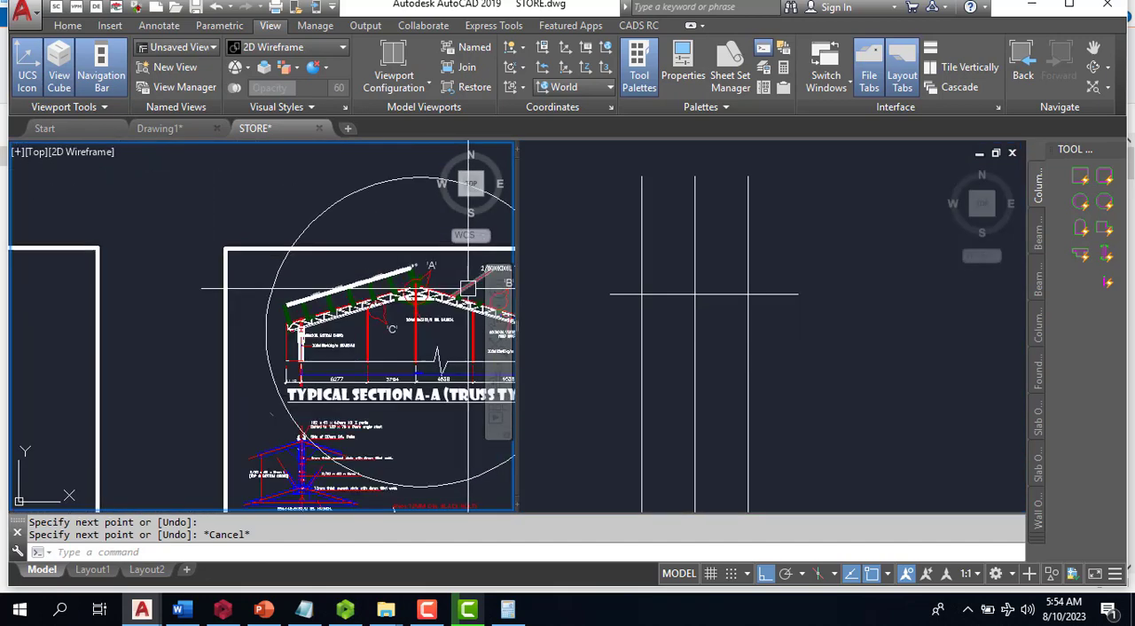
pyautogui.scroll(4, 469, 289)
pyautogui.scroll(-4, 368, 259)
pyautogui.scroll(5, 189, 365)
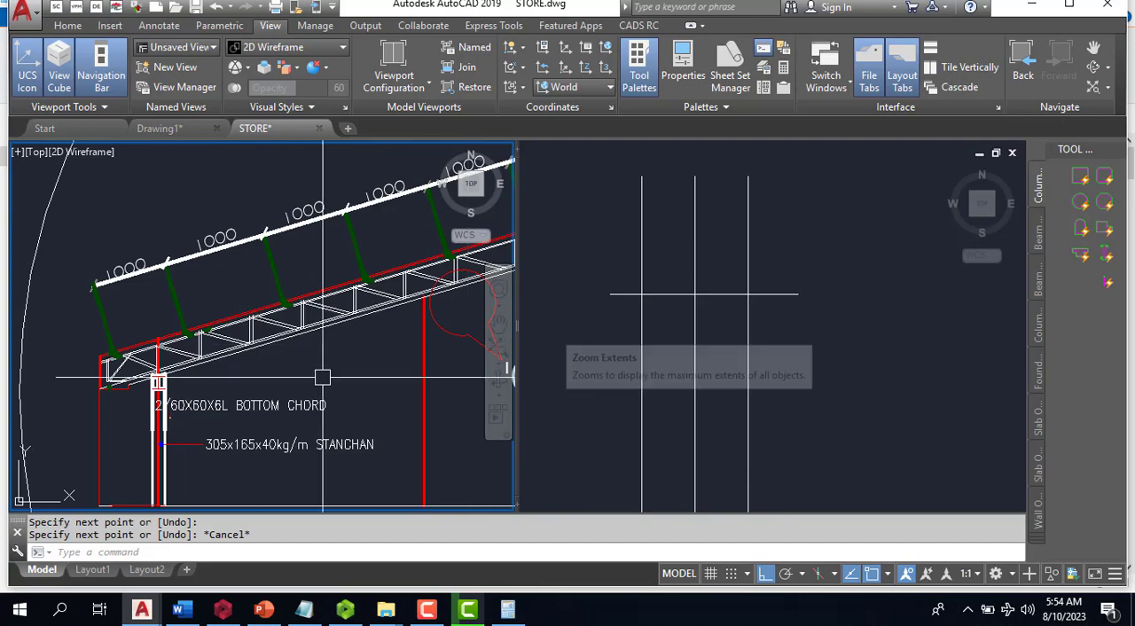
pyautogui.scroll(-4, 104, 377)
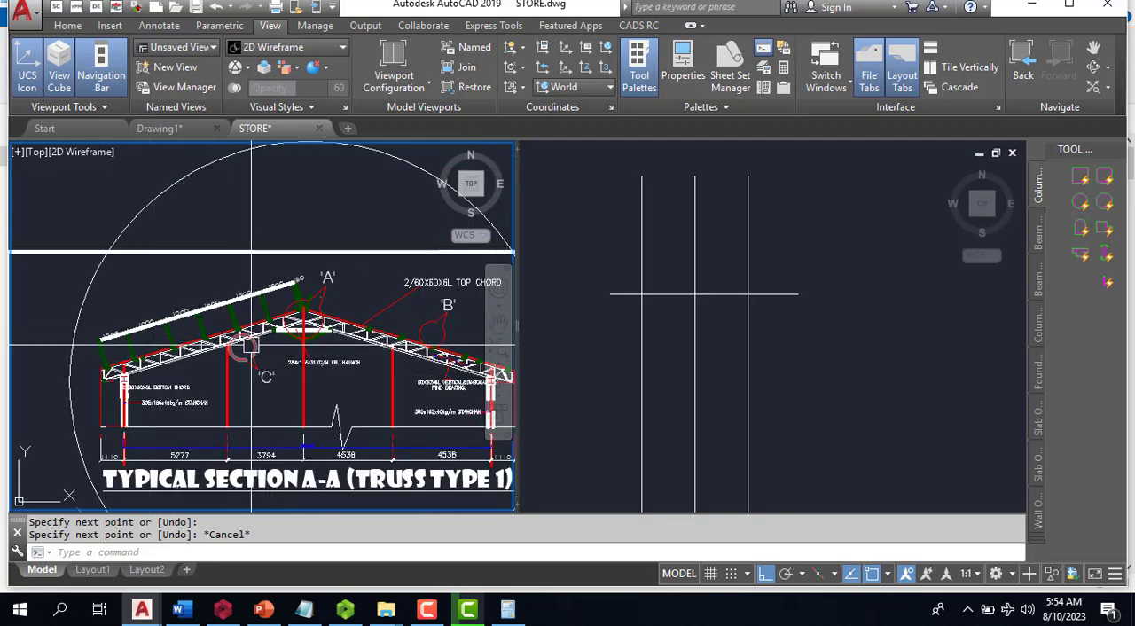
pyautogui.scroll(-2, 215, 349)
pyautogui.scroll(4, 215, 362)
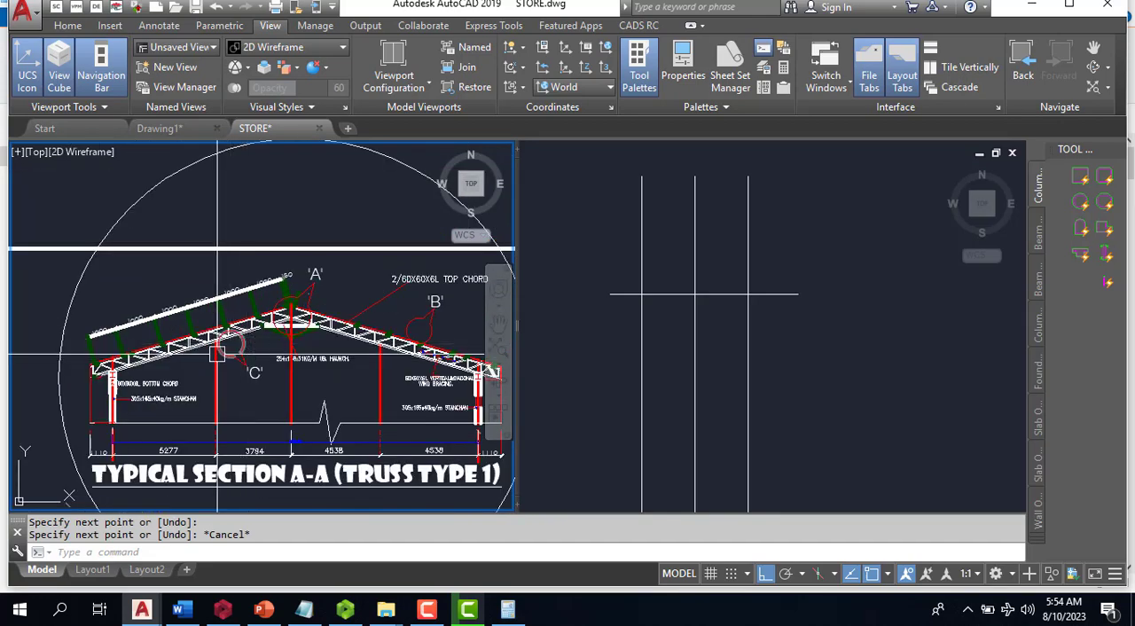
pyautogui.scroll(2, 116, 320)
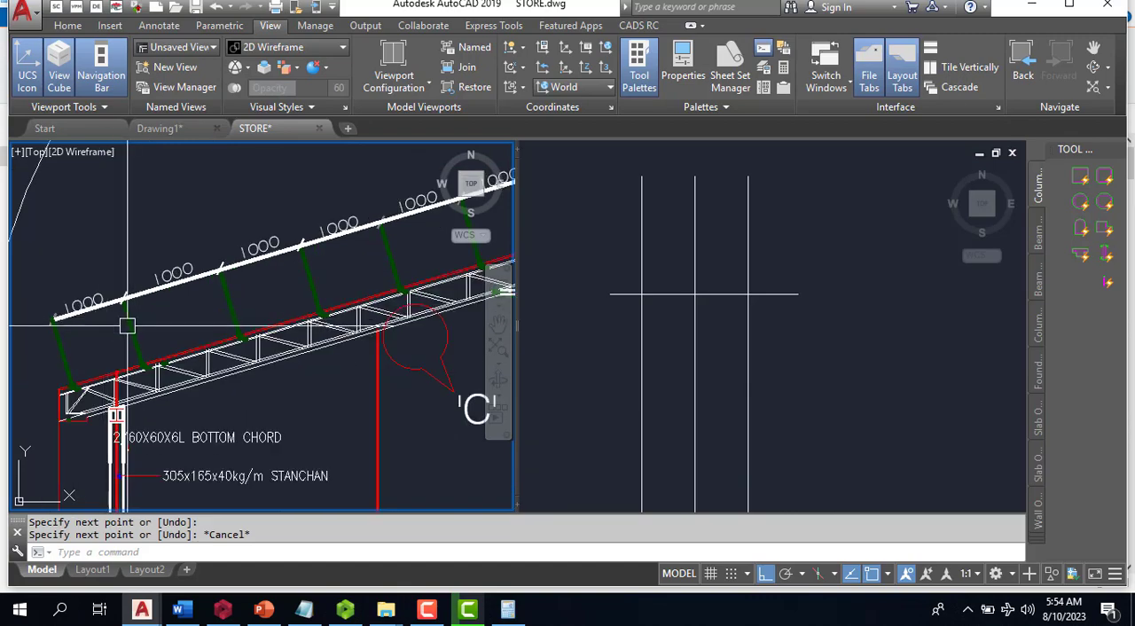
pyautogui.scroll(-4, 260, 383)
pyautogui.scroll(3, 261, 383)
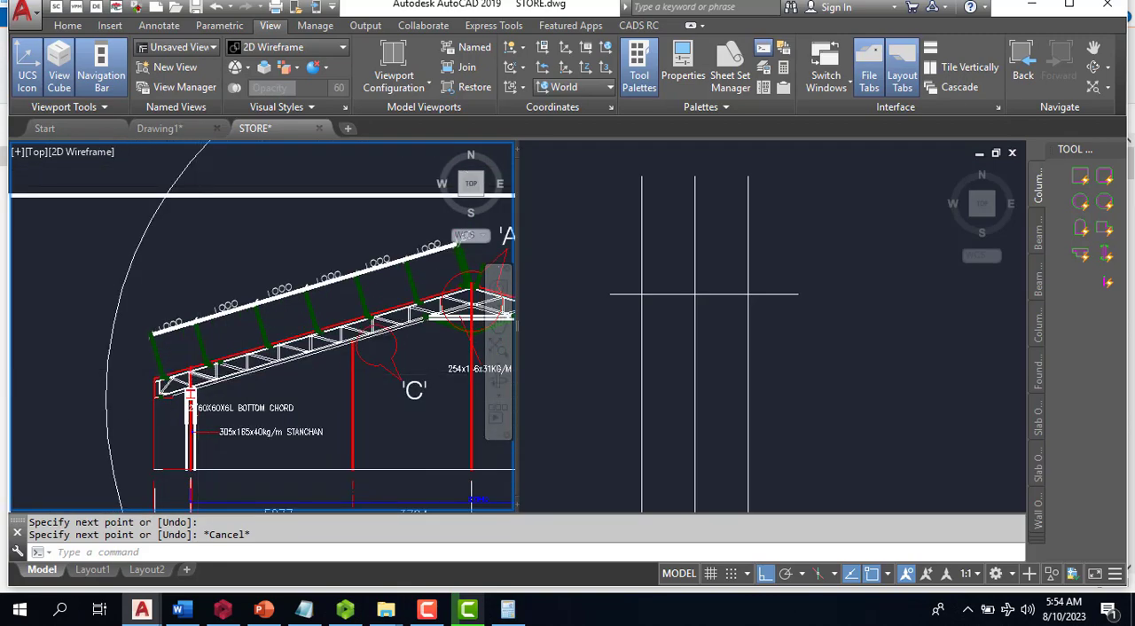
pyautogui.click(617, 328)
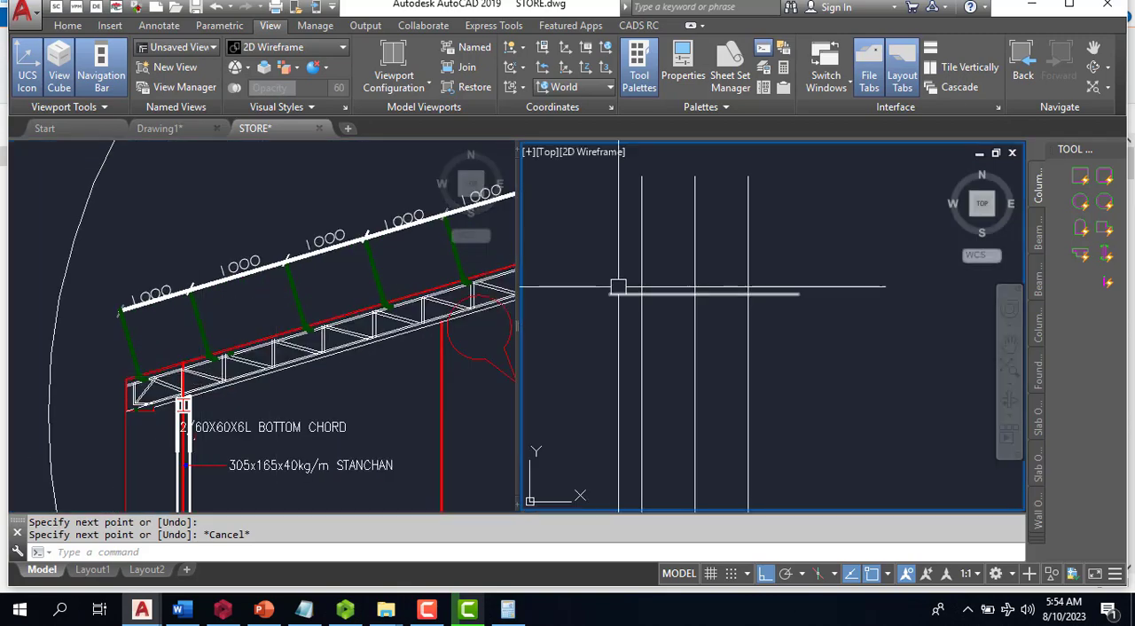
pyautogui.scroll(-2, 237, 359)
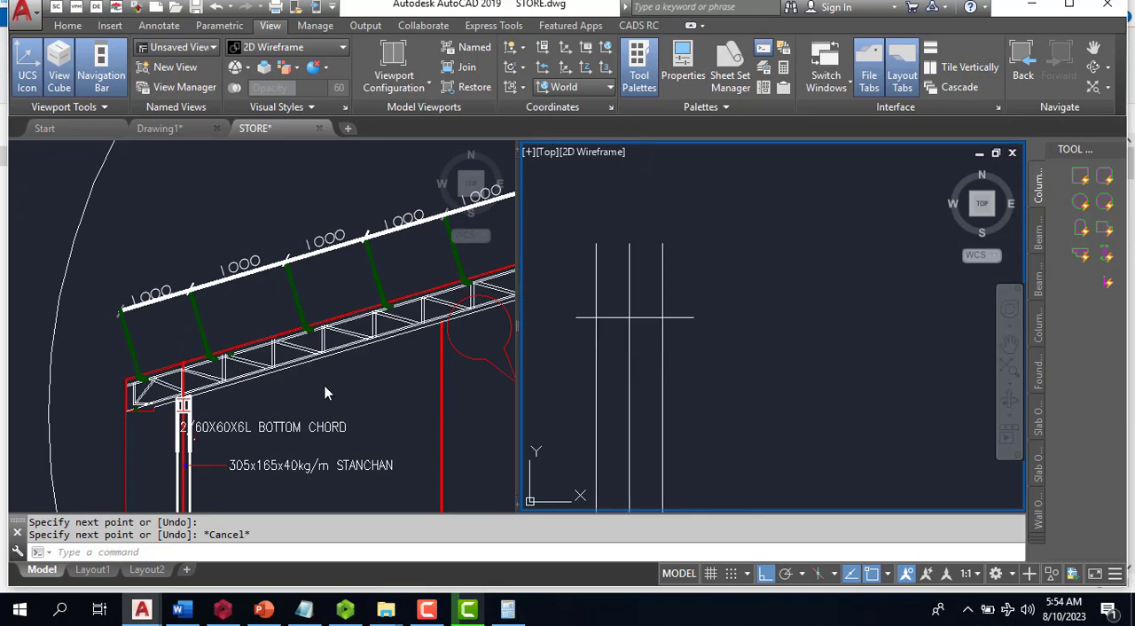
pyautogui.scroll(2, 499, 316)
pyautogui.click(410, 345)
pyautogui.scroll(-4, 191, 314)
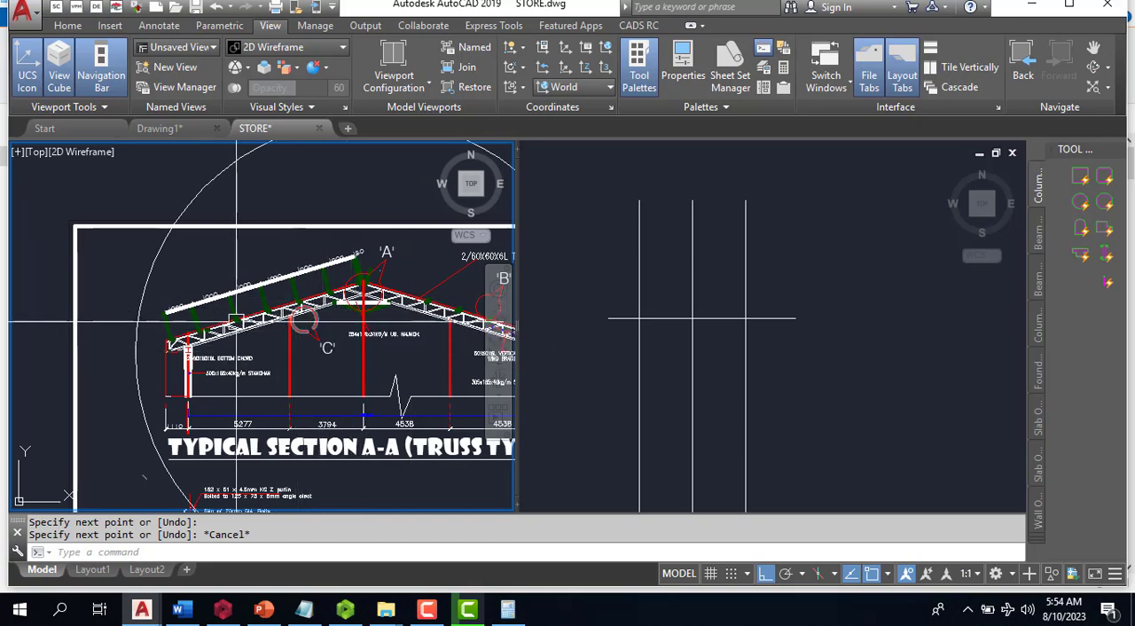
pyautogui.scroll(-1, 236, 321)
pyautogui.scroll(-5, 209, 389)
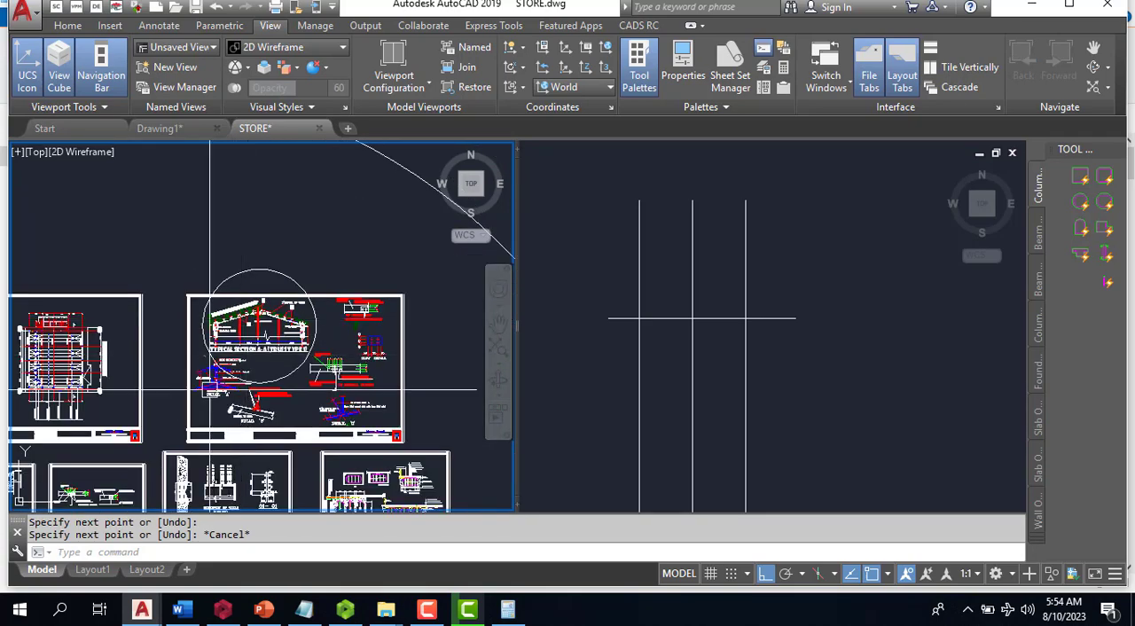
pyautogui.scroll(5, 210, 389)
pyautogui.scroll(-2, 210, 381)
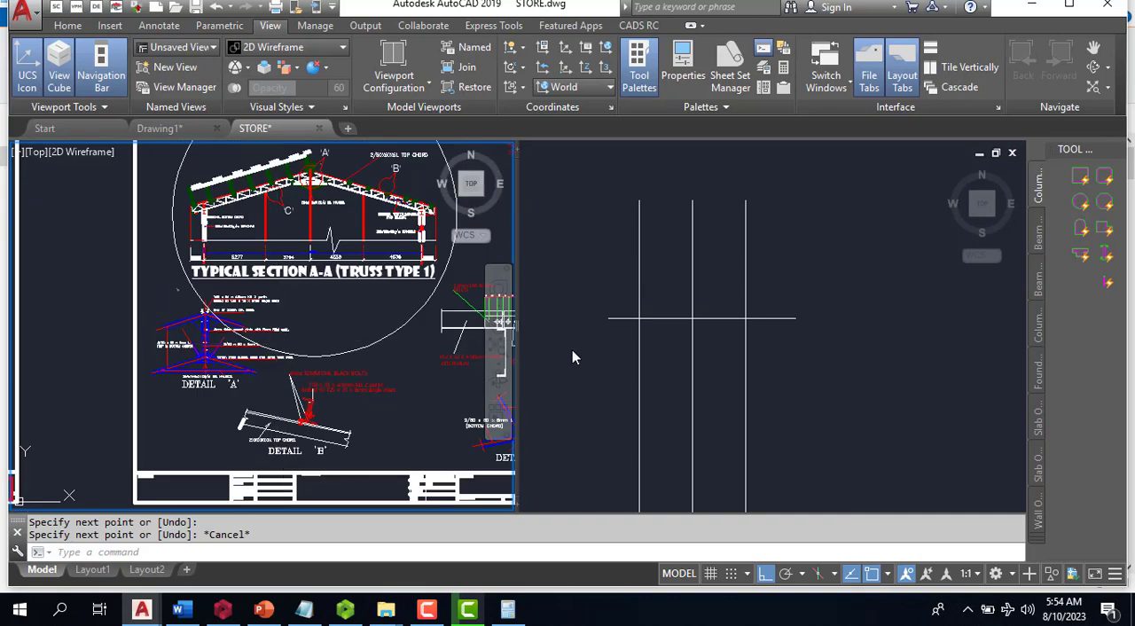
# - Offset the horizontal line 3000 upward
pyautogui.click(572, 359)
pyautogui.press('Return')
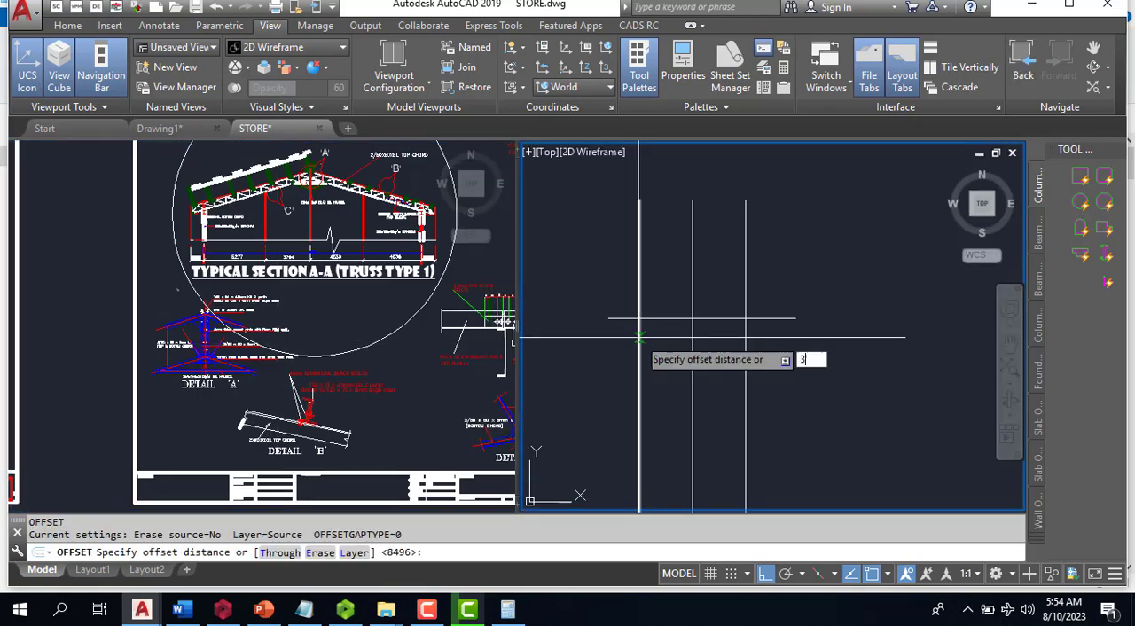
pyautogui.press('Return')
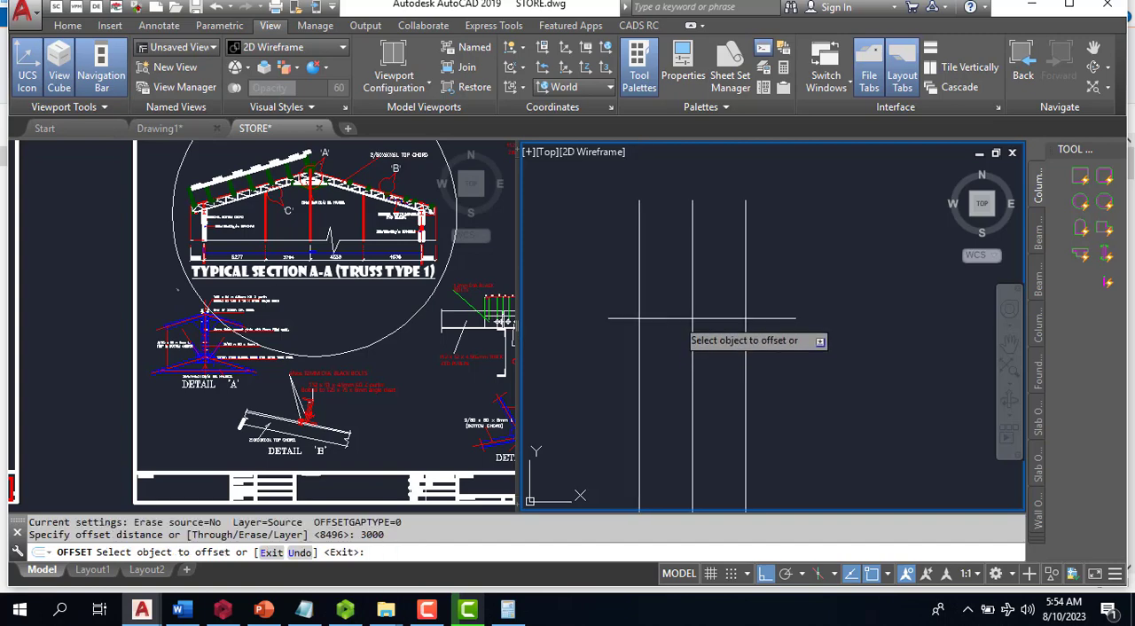
pyautogui.click(667, 317)
pyautogui.click(671, 308)
pyautogui.scroll(2, 671, 317)
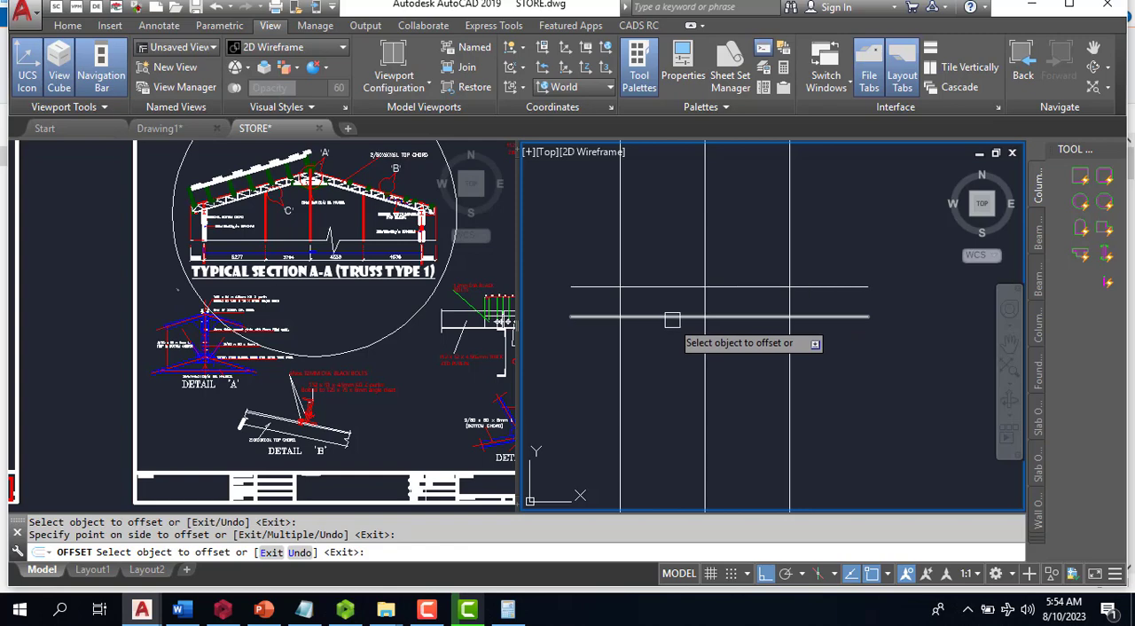
# - Erase the upper horizontal line created by the 3000 offset
pyautogui.press('Escape')
pyautogui.write('e')
pyautogui.press('Return')
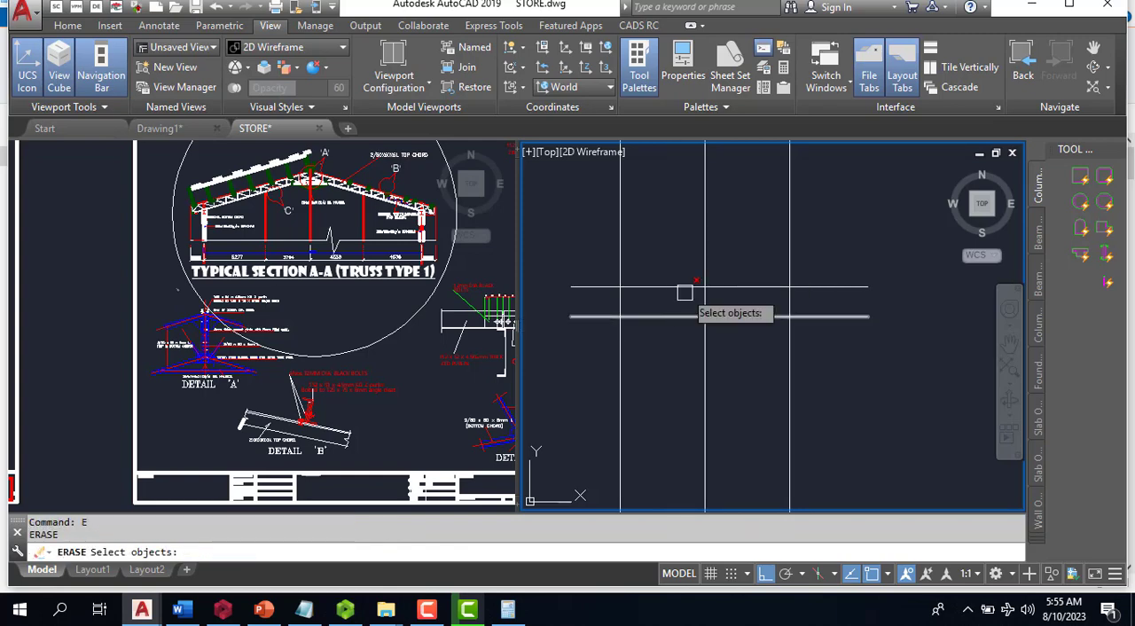
pyautogui.click(685, 289)
pyautogui.press('Return')
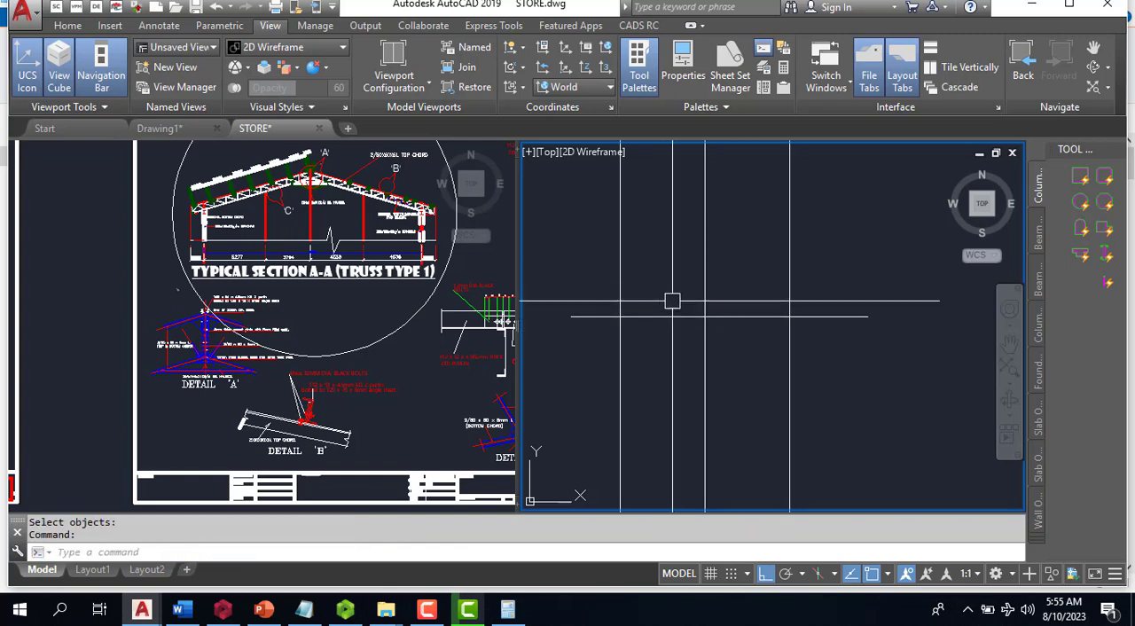
# - Offset the horizontal base line 4000 upward
pyautogui.press('Return')
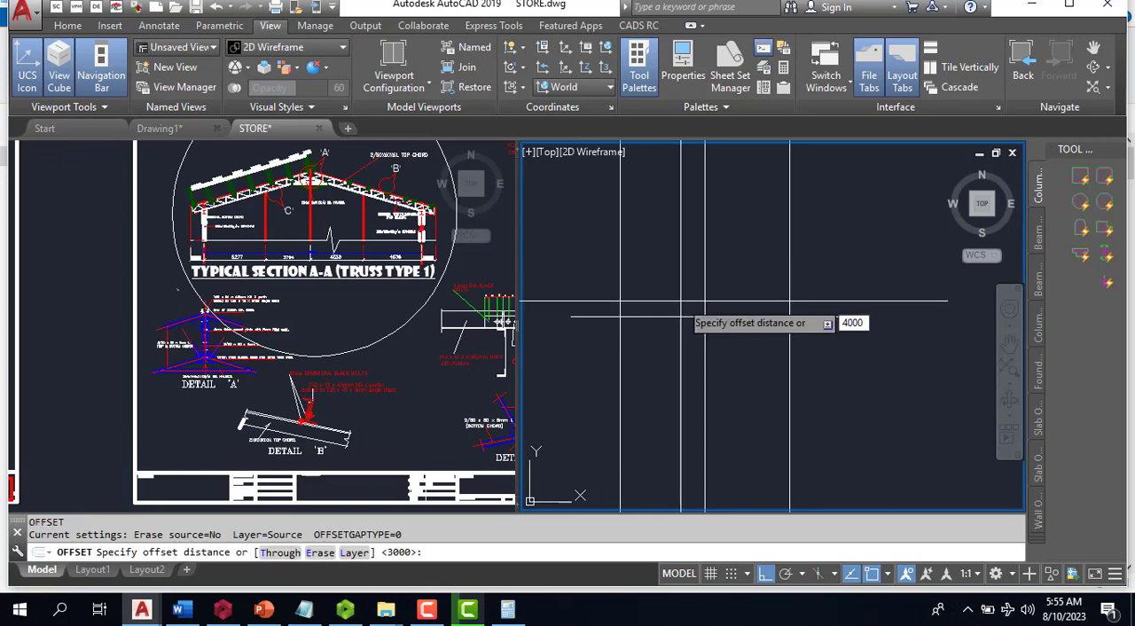
pyautogui.write('4000')
pyautogui.press('Return')
pyautogui.click(674, 316)
pyautogui.click(673, 293)
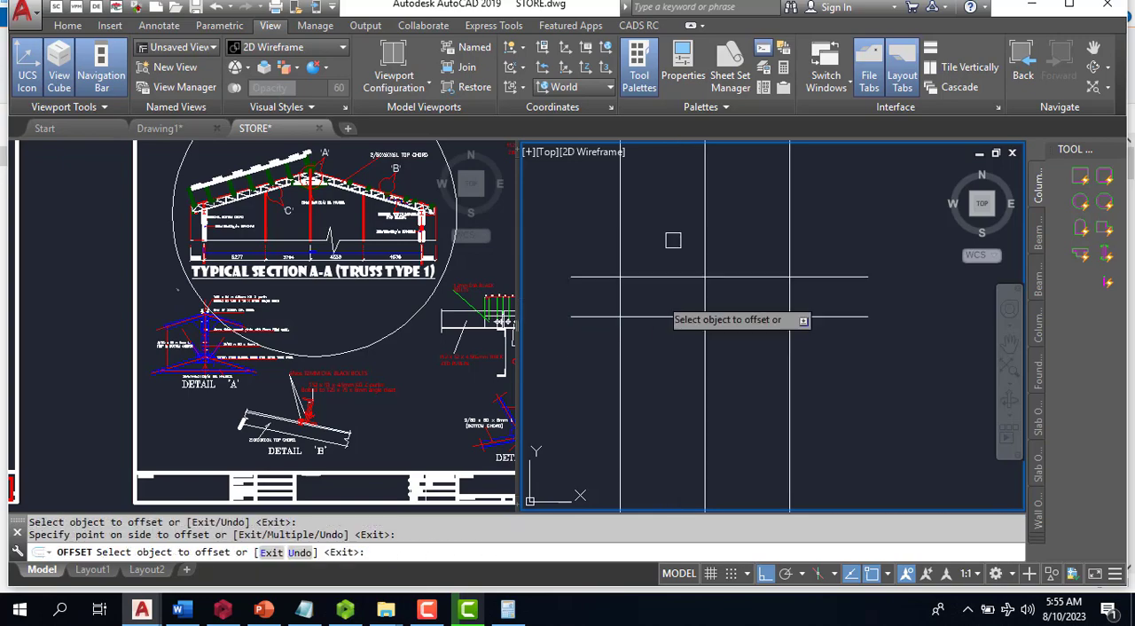
pyautogui.press('Escape')
# - Offset the two outermost vertical guide lines 600 outward, one on each side of the frame
pyautogui.scroll(2, 657, 324)
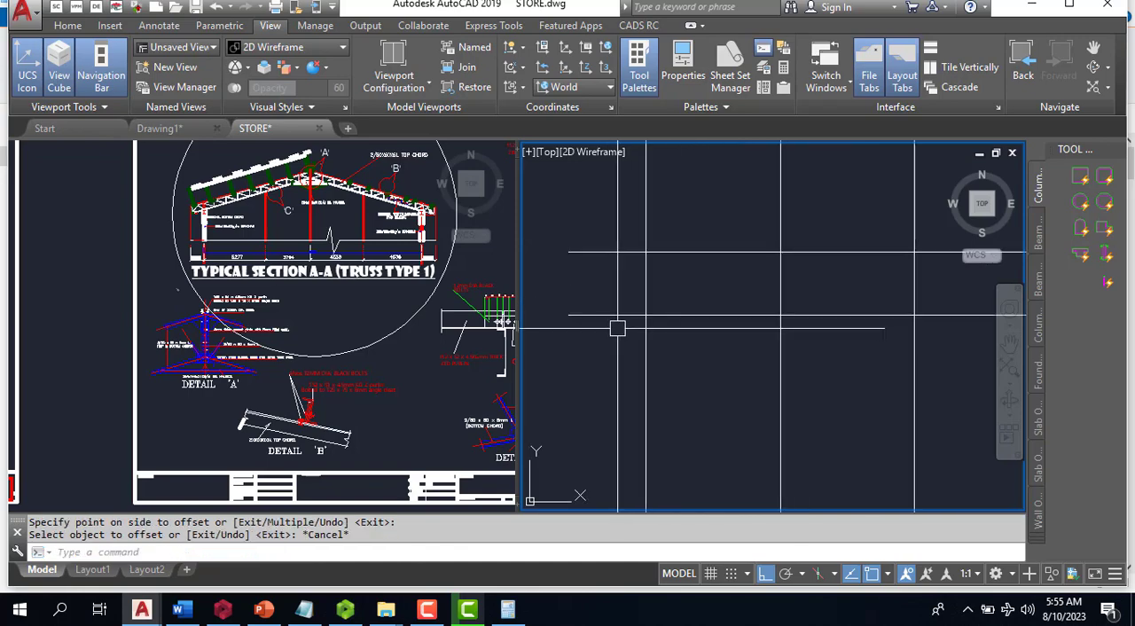
pyautogui.press('Return')
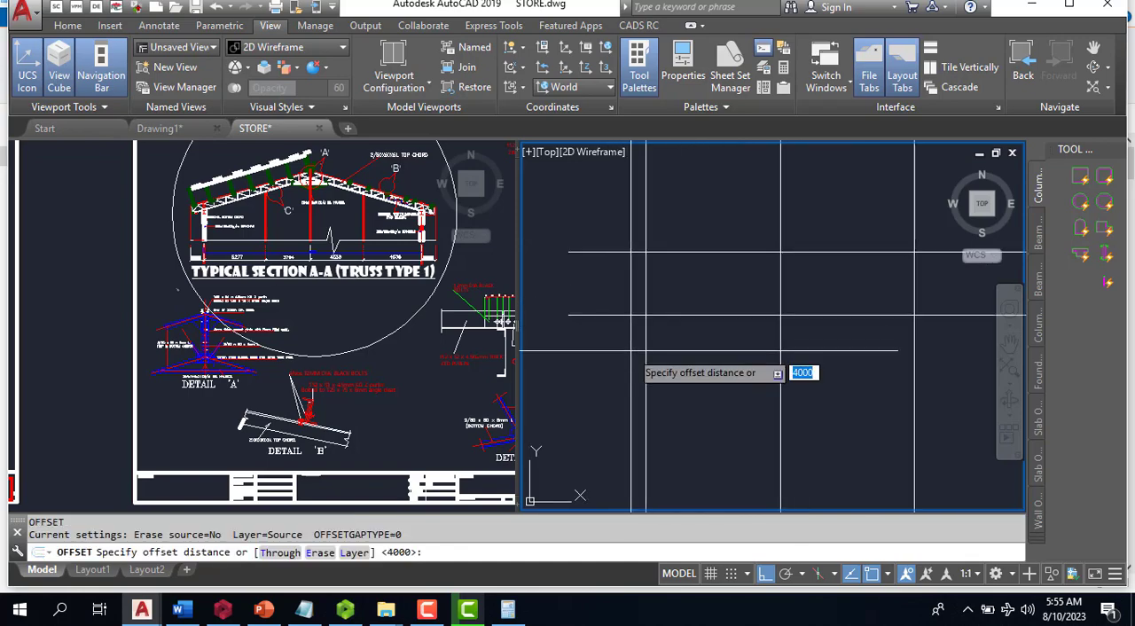
pyautogui.write('600')
pyautogui.press('Return')
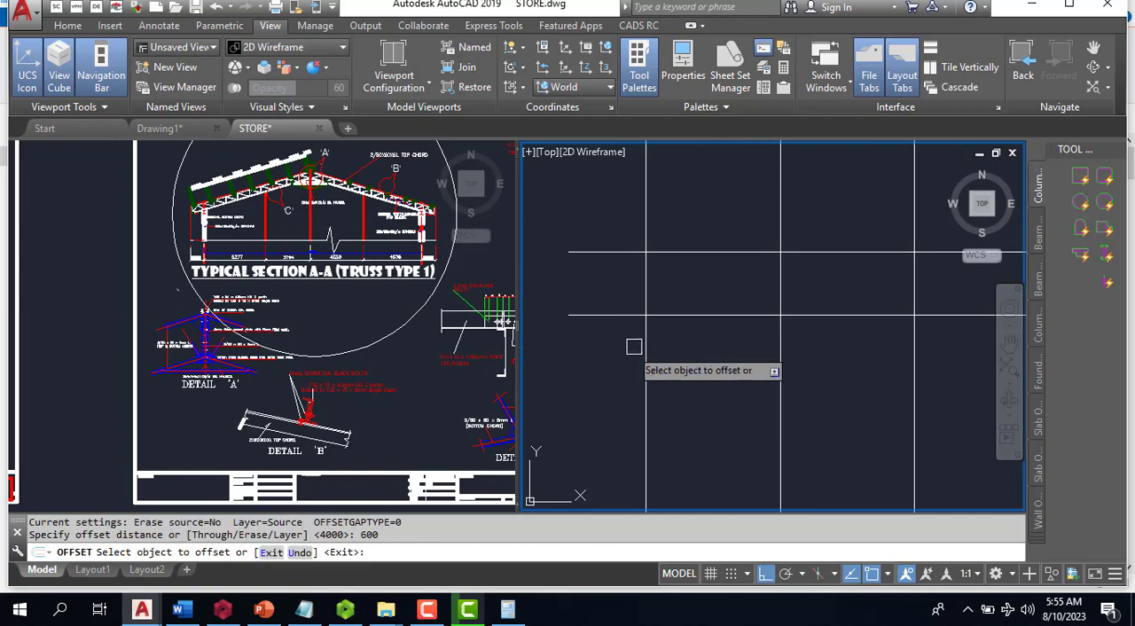
pyautogui.click(645, 367)
pyautogui.click(577, 364)
pyautogui.scroll(-4, 576, 365)
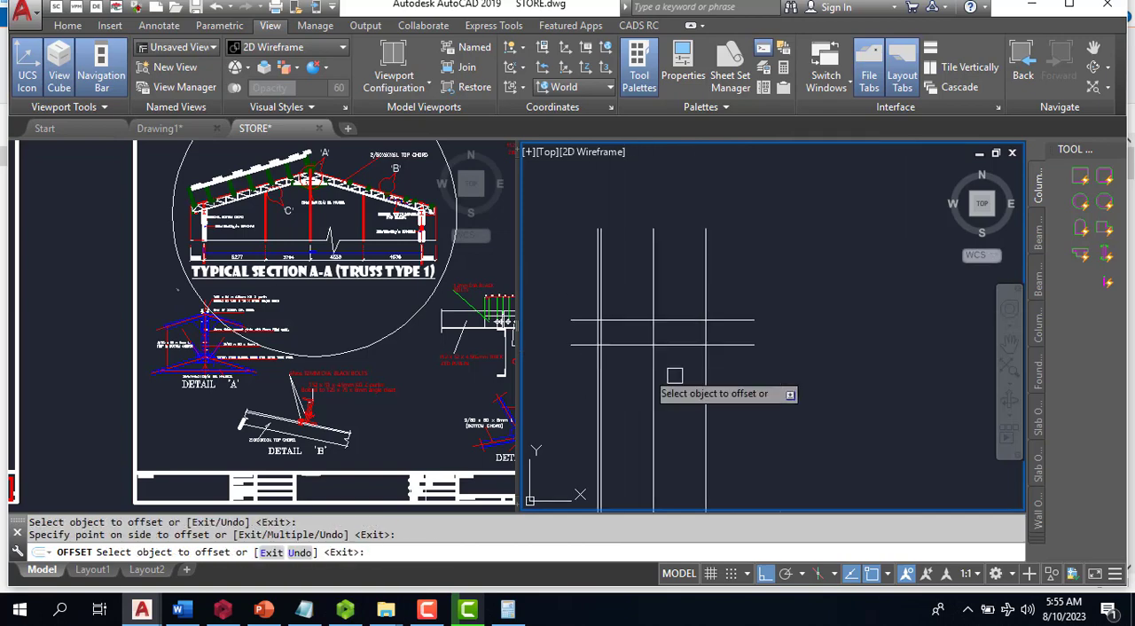
pyautogui.click(707, 359)
pyautogui.click(734, 355)
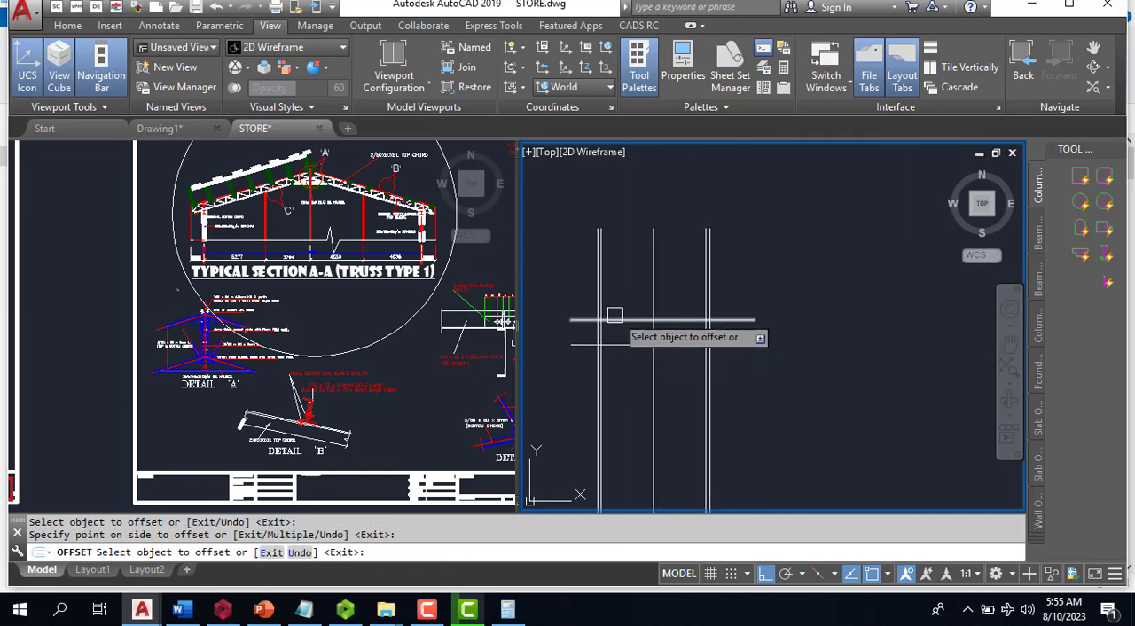
pyautogui.scroll(2, 616, 316)
pyautogui.press('Escape')
# - Draw the left sloping chord line from the centre line's upper intersection to the outer left vertical on the lower horizontal line
pyautogui.press('Return')
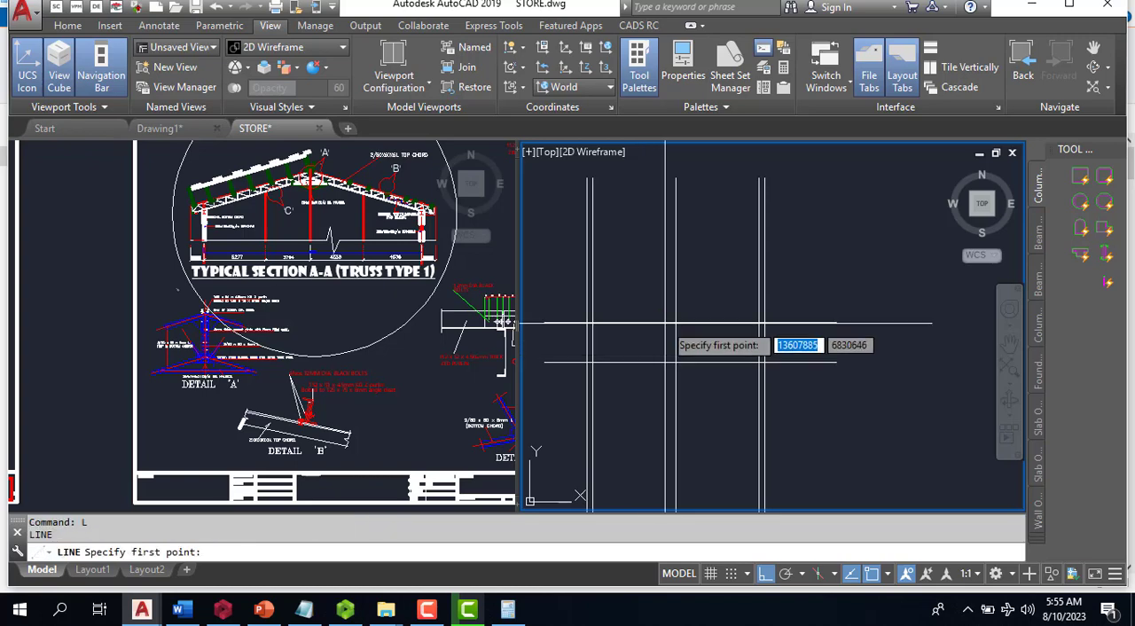
pyautogui.scroll(3, 600, 361)
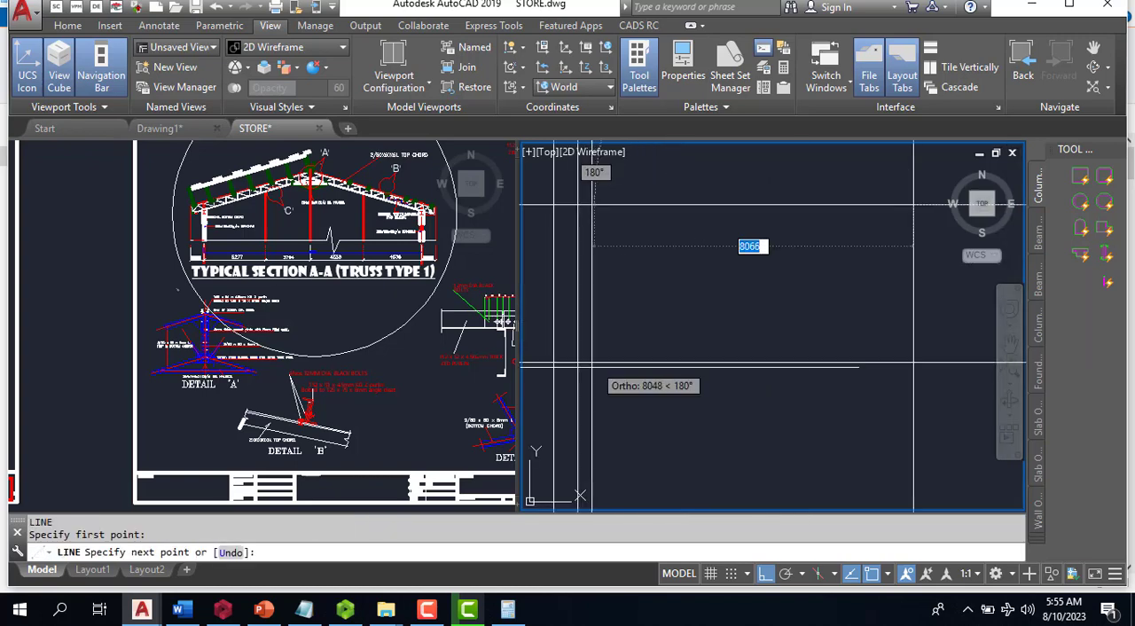
pyautogui.click(552, 361)
pyautogui.scroll(-2, 568, 350)
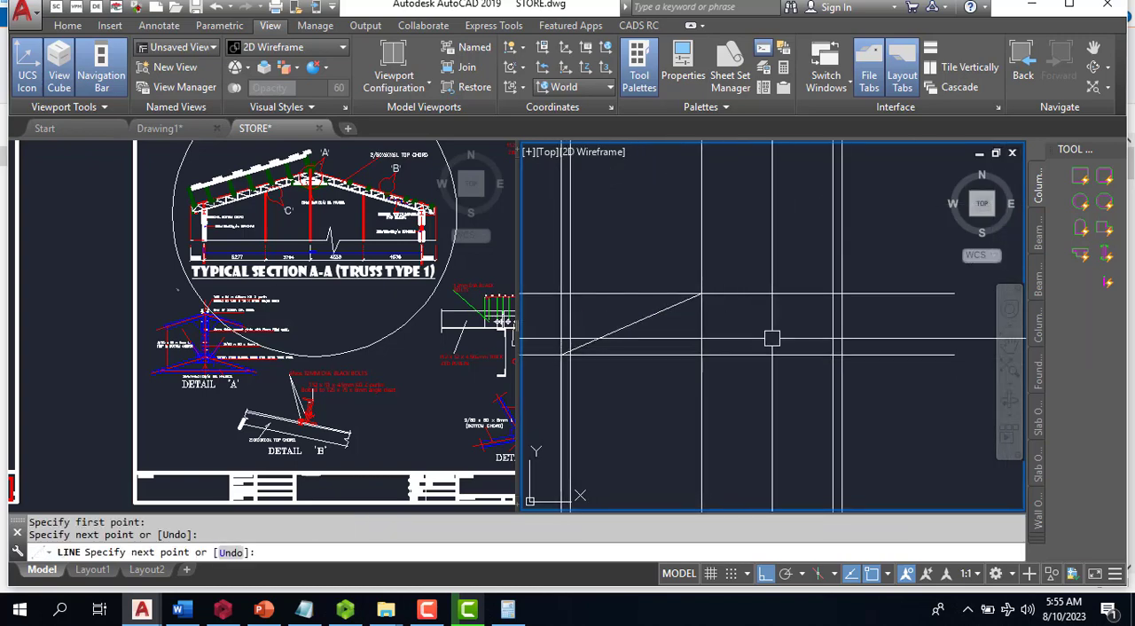
pyautogui.press('Escape')
# - Draw the right sloping chord line from the apex to the outer right vertical on the lower horizontal line
pyautogui.press('Return')
pyautogui.click(701, 294)
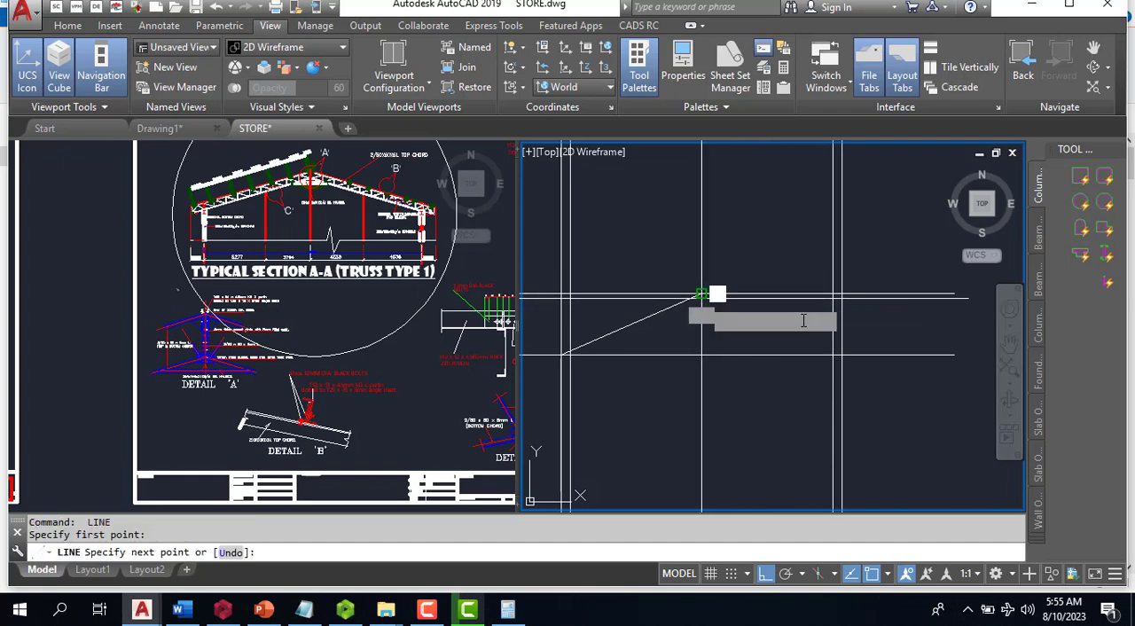
pyautogui.scroll(3, 798, 346)
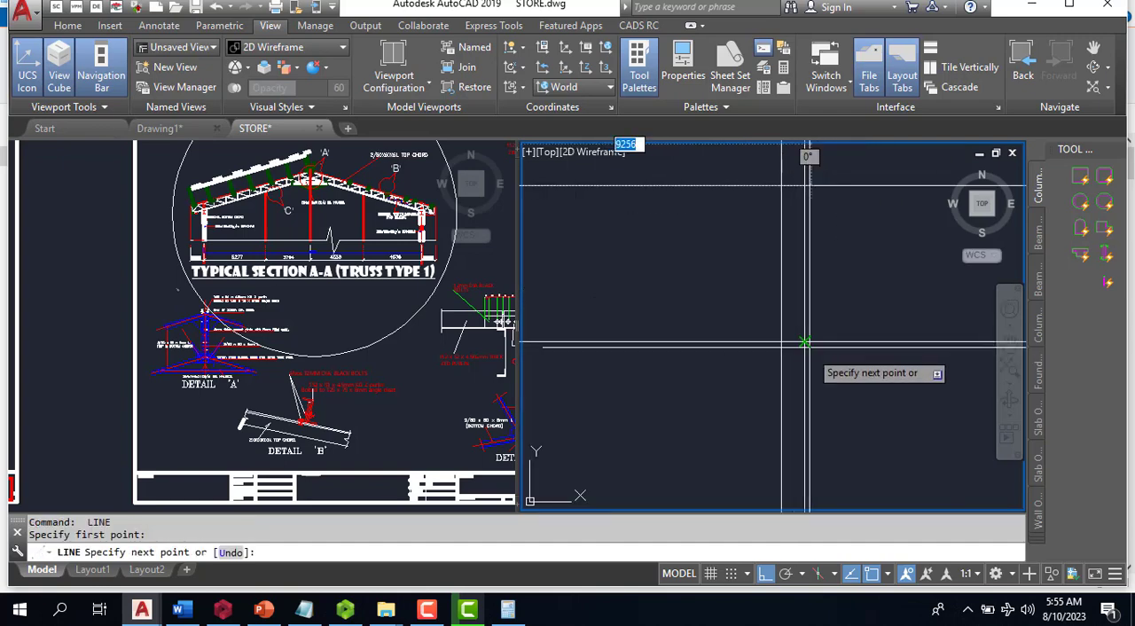
pyautogui.scroll(-3, 799, 342)
pyautogui.click(825, 324)
pyautogui.press('Escape')
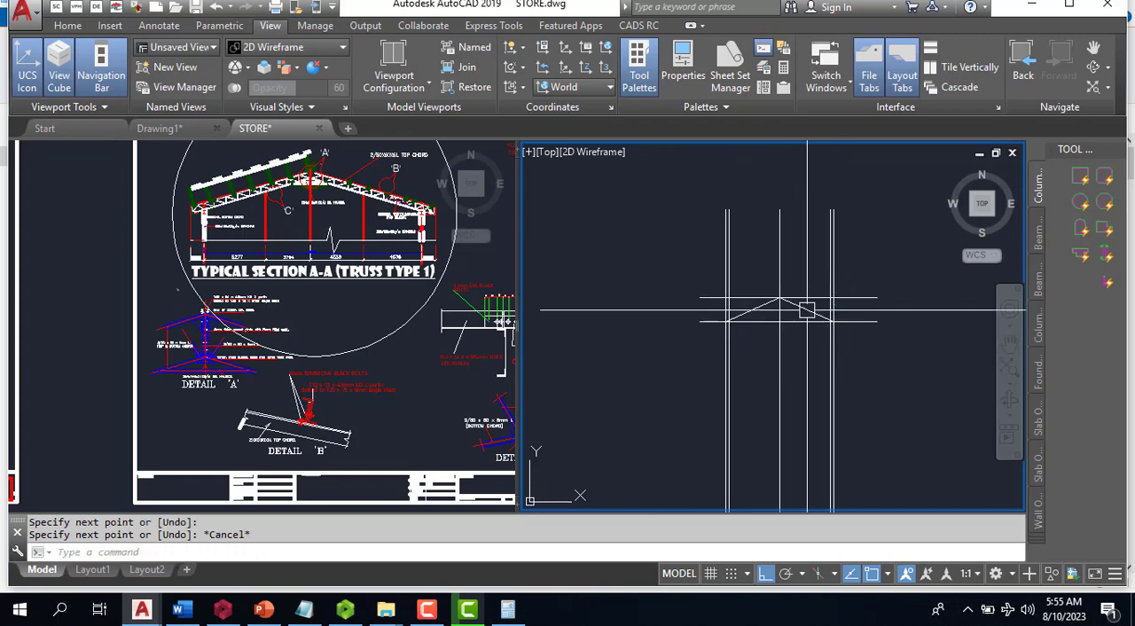
# - Erase the two outermost vertical lines made by the 600 offset, keeping the sloping chord lines
pyautogui.scroll(2, 838, 320)
pyautogui.write('e')
pyautogui.press('Return')
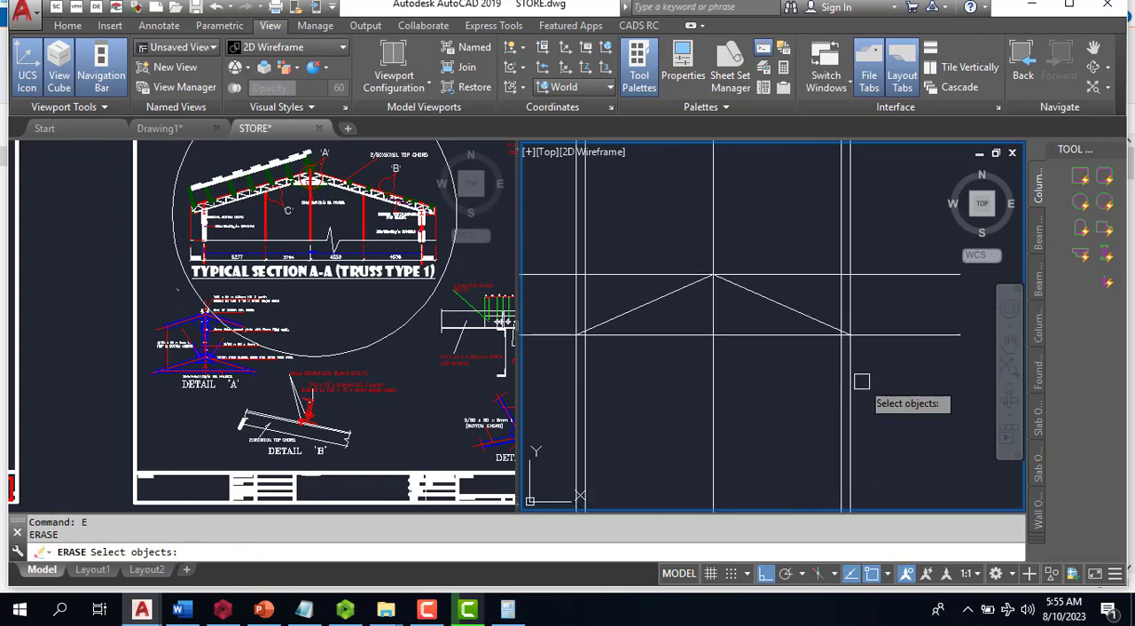
pyautogui.press('Return')
pyautogui.press('Return')
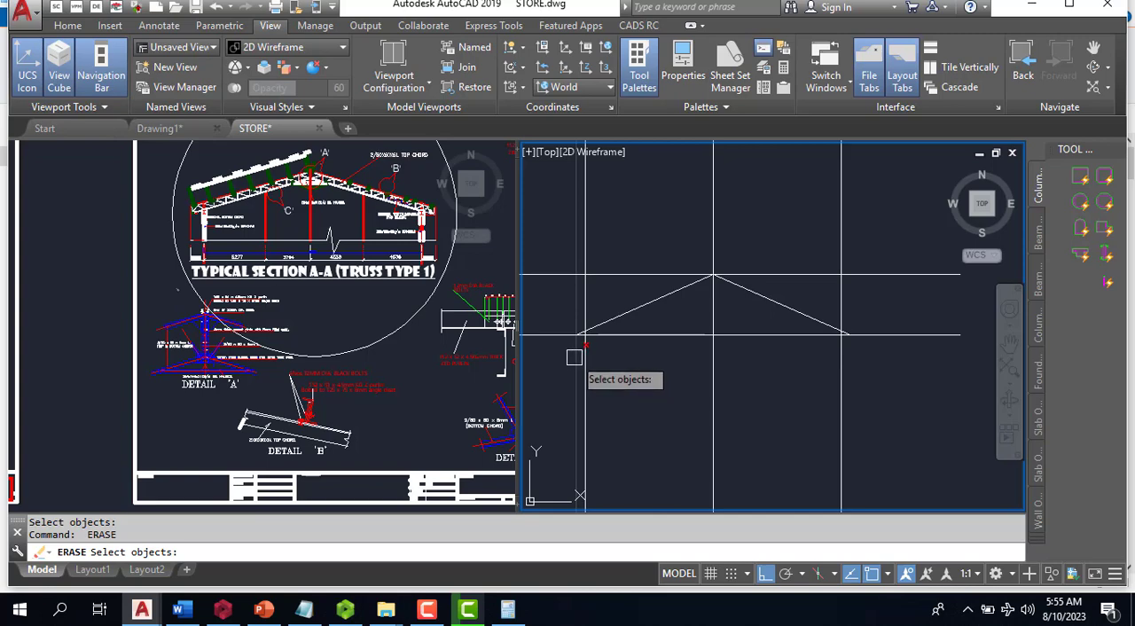
pyautogui.press('Return')
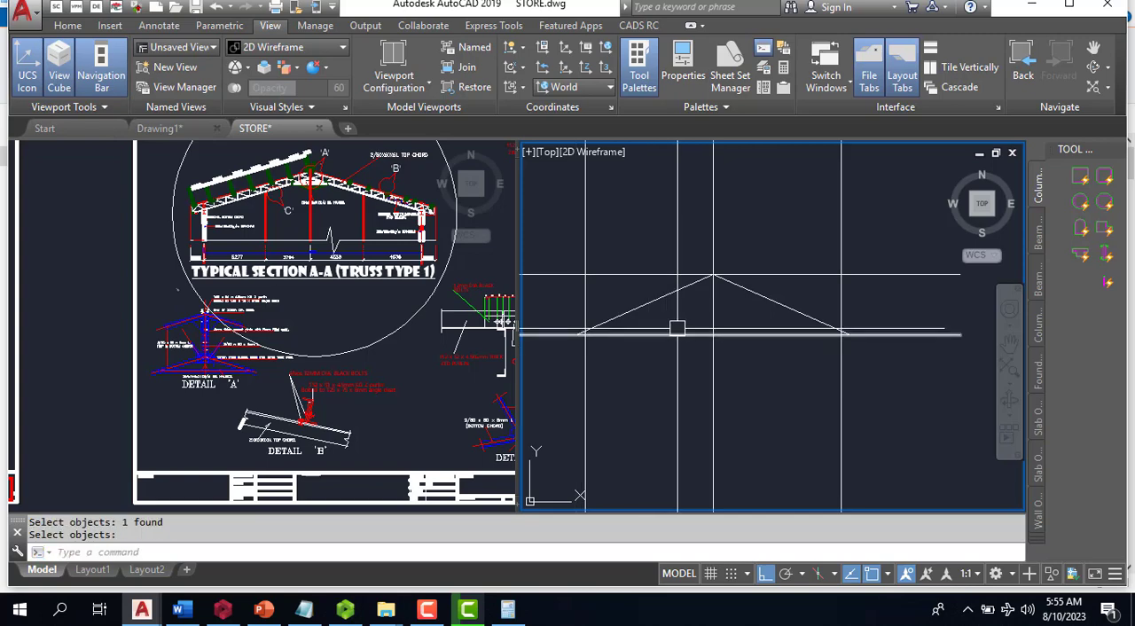
pyautogui.scroll(3, 665, 328)
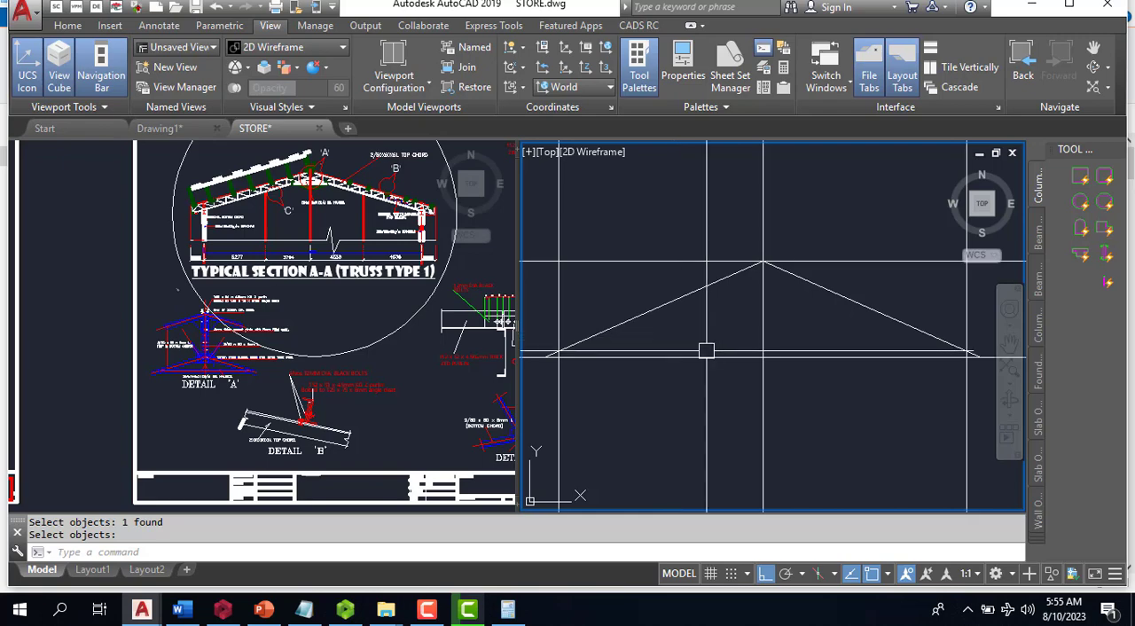
pyautogui.scroll(4, 932, 346)
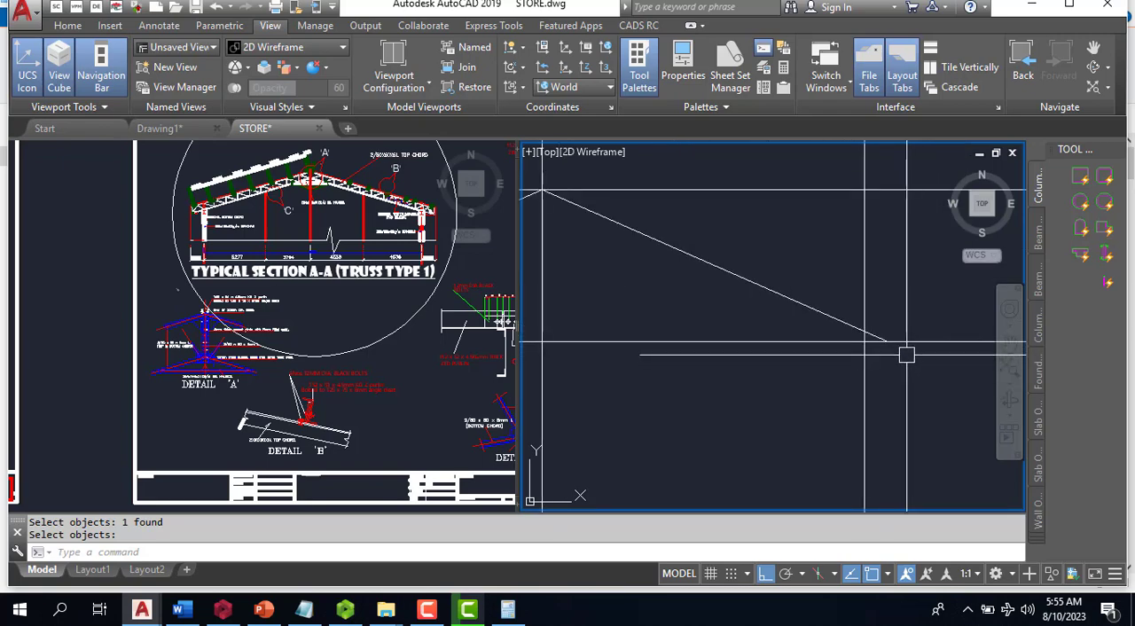
pyautogui.write('m')
pyautogui.press('Return')
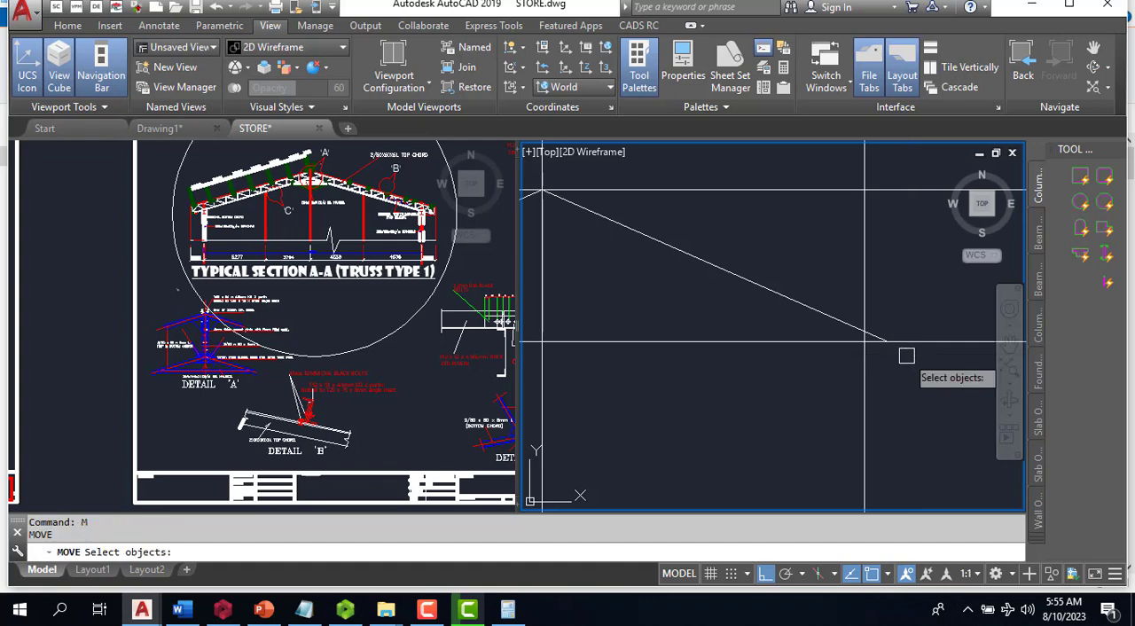
pyautogui.press('Escape')
# - Check the left truss end in section A-A, and offset both sloping bottom chord lines 1000 upward to form the top chords
pyautogui.click(206, 202)
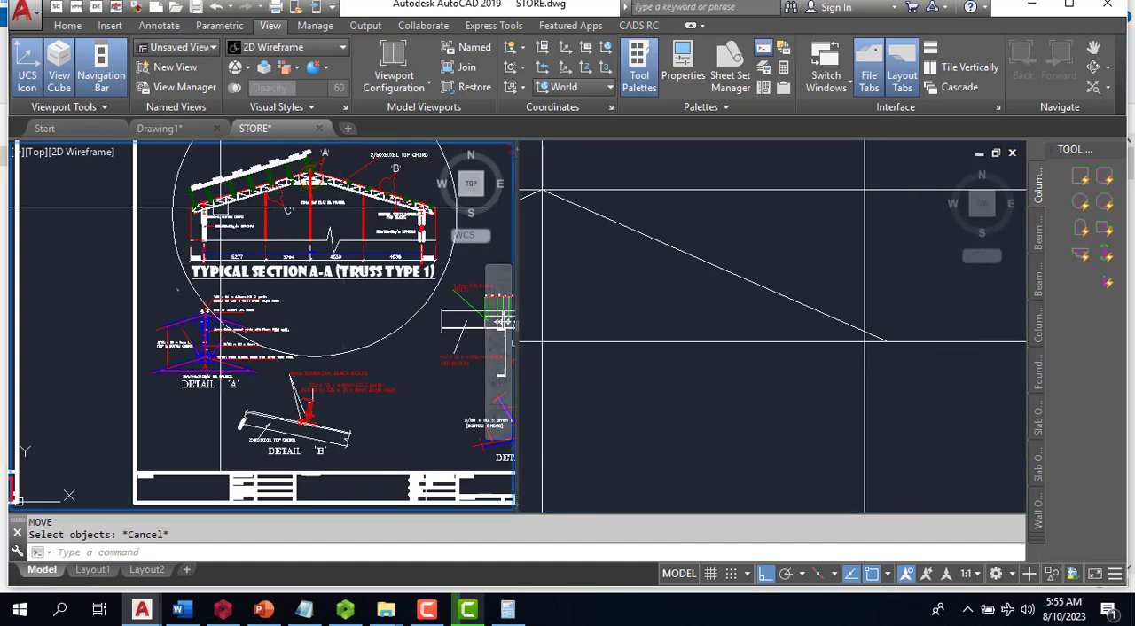
pyautogui.scroll(5, 207, 202)
pyautogui.scroll(2, 206, 202)
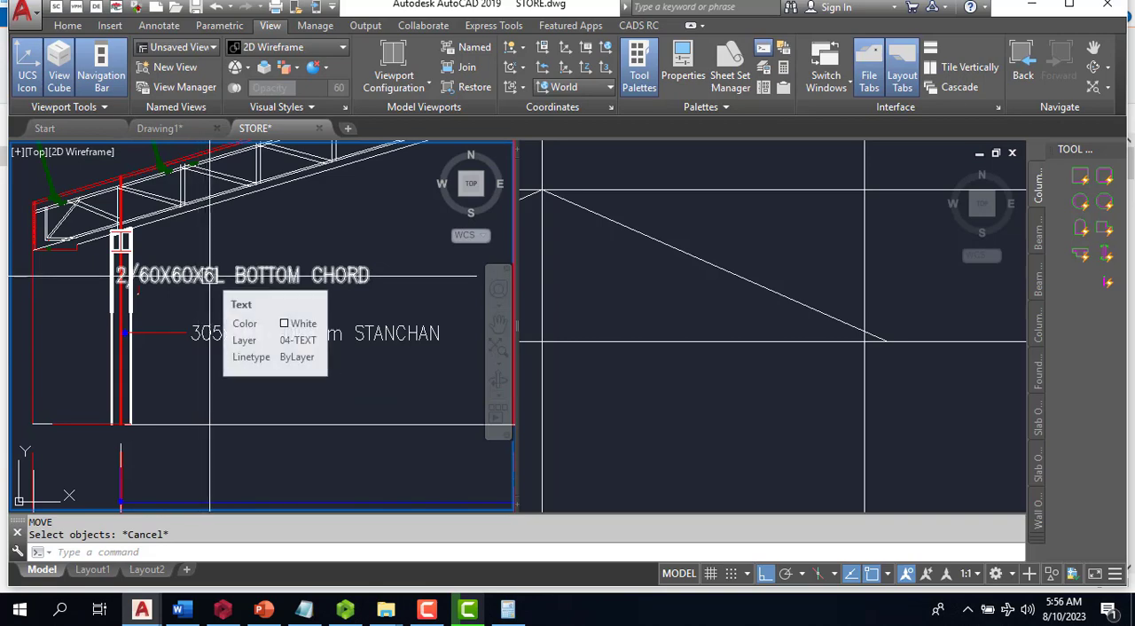
pyautogui.click(701, 355)
pyautogui.scroll(-4, 865, 340)
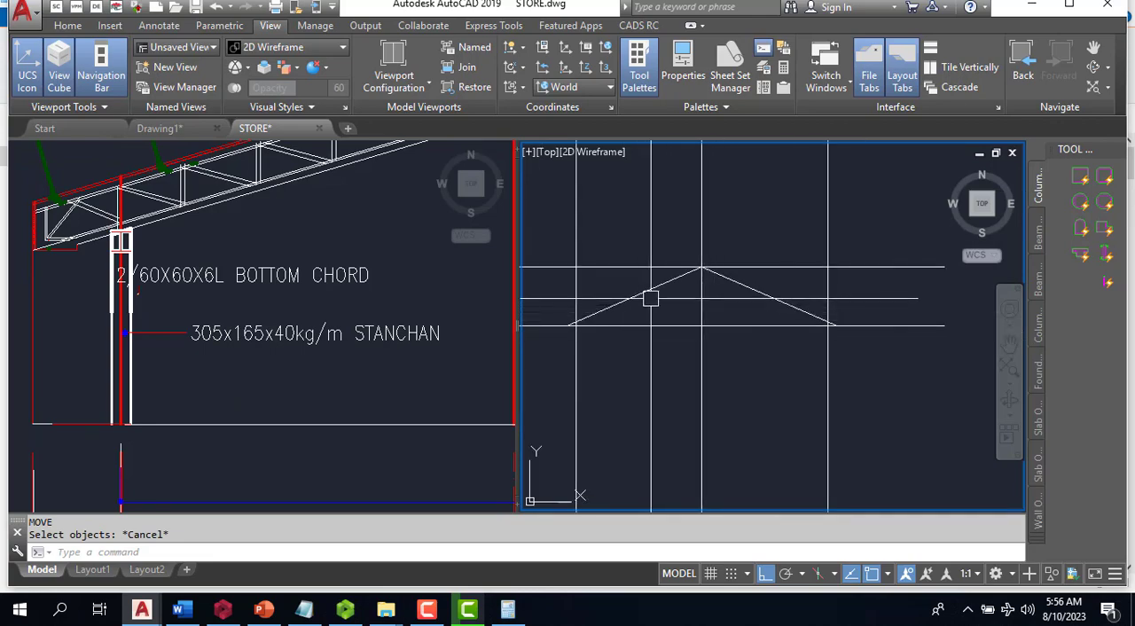
pyautogui.write('o')
pyautogui.press('Return')
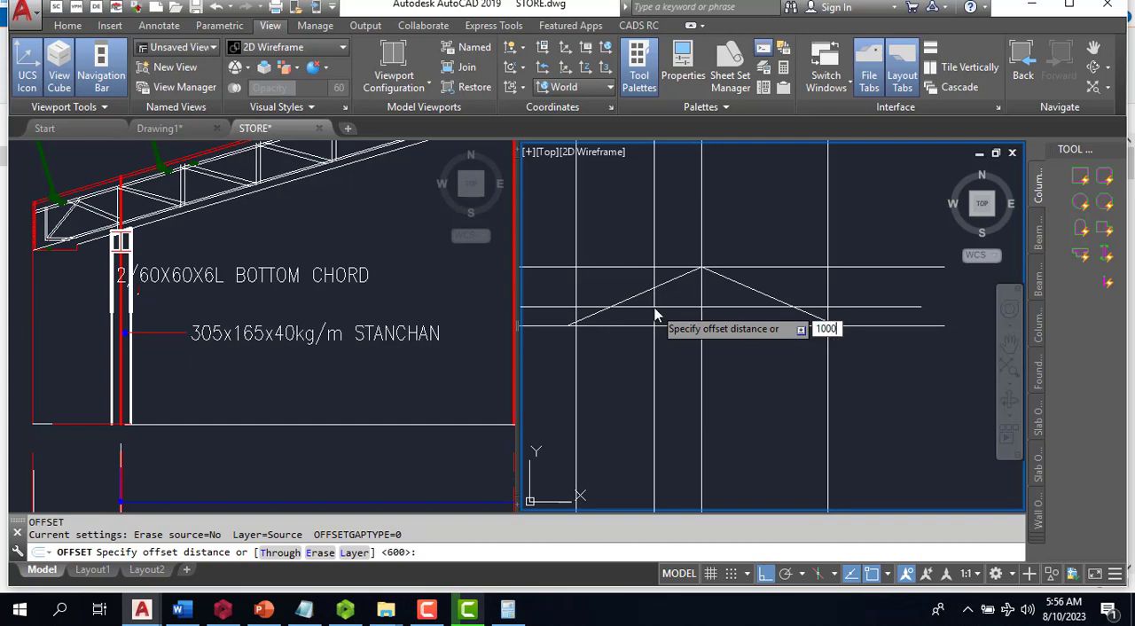
pyautogui.press('Return')
pyautogui.click(718, 273)
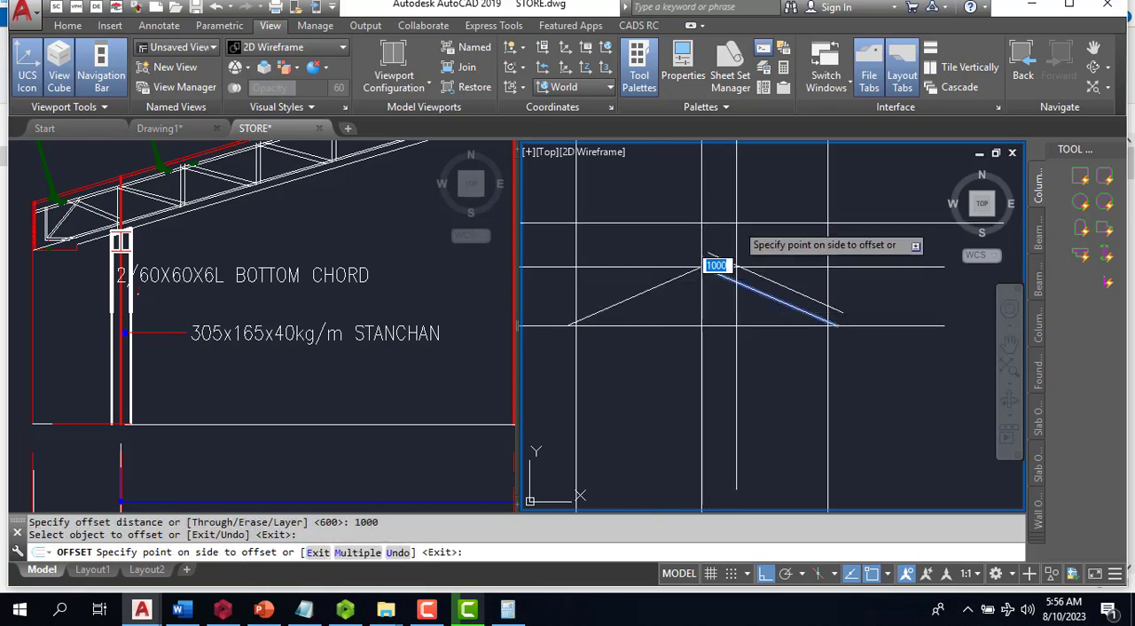
pyautogui.click(735, 224)
pyautogui.click(662, 282)
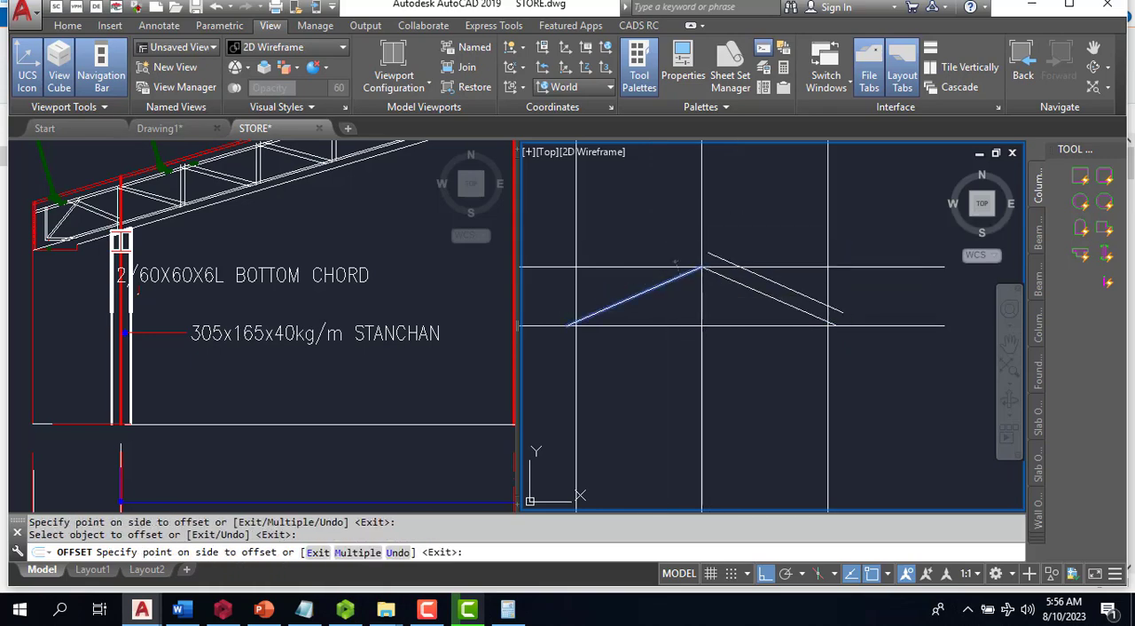
pyautogui.click(676, 263)
pyautogui.press('Escape')
# - Fillet the two upper sloping lines with radius 0 so they meet at the ridge
pyautogui.write('f')
pyautogui.press('Return')
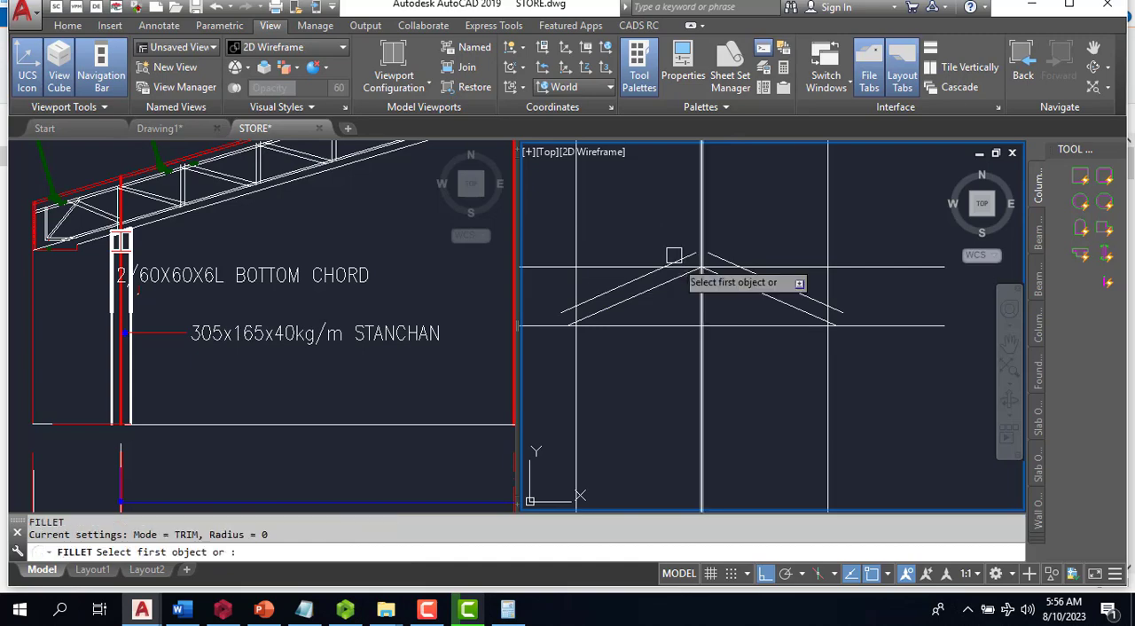
pyautogui.click(674, 257)
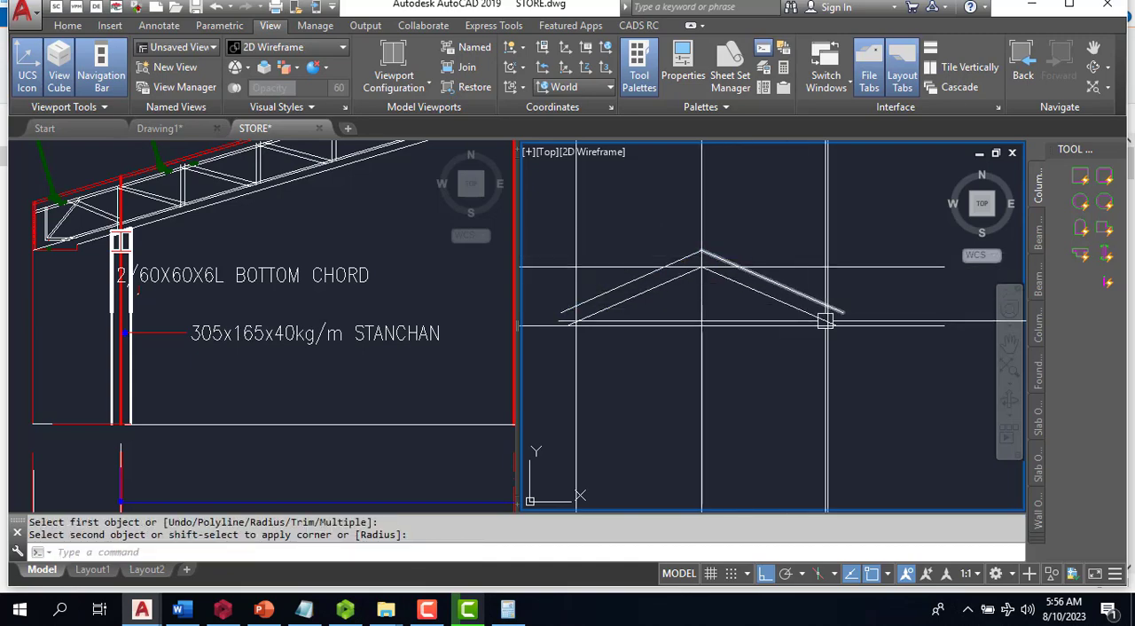
pyautogui.press('Escape')
pyautogui.press('Escape')
pyautogui.press('Return')
pyautogui.scroll(5, 876, 332)
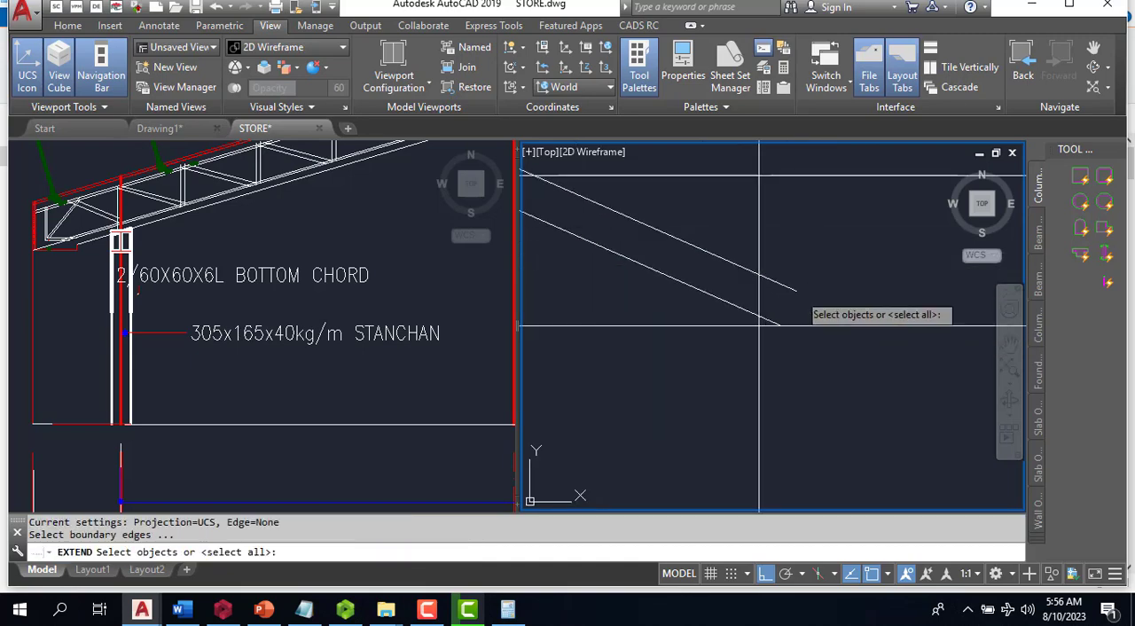
pyautogui.click(799, 289)
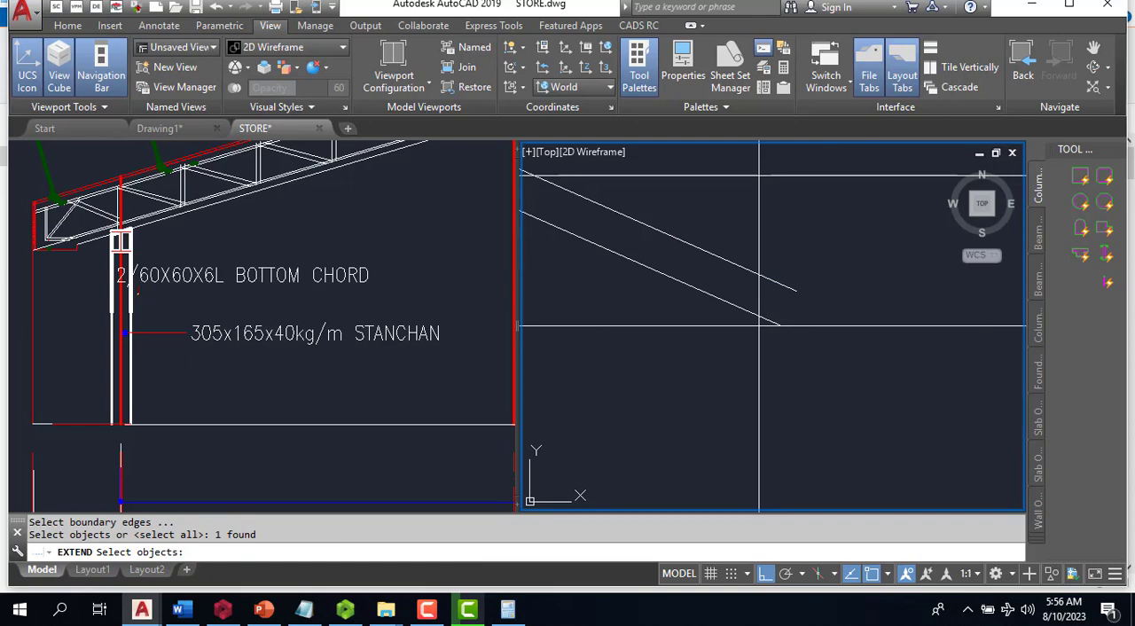
pyautogui.press('Escape')
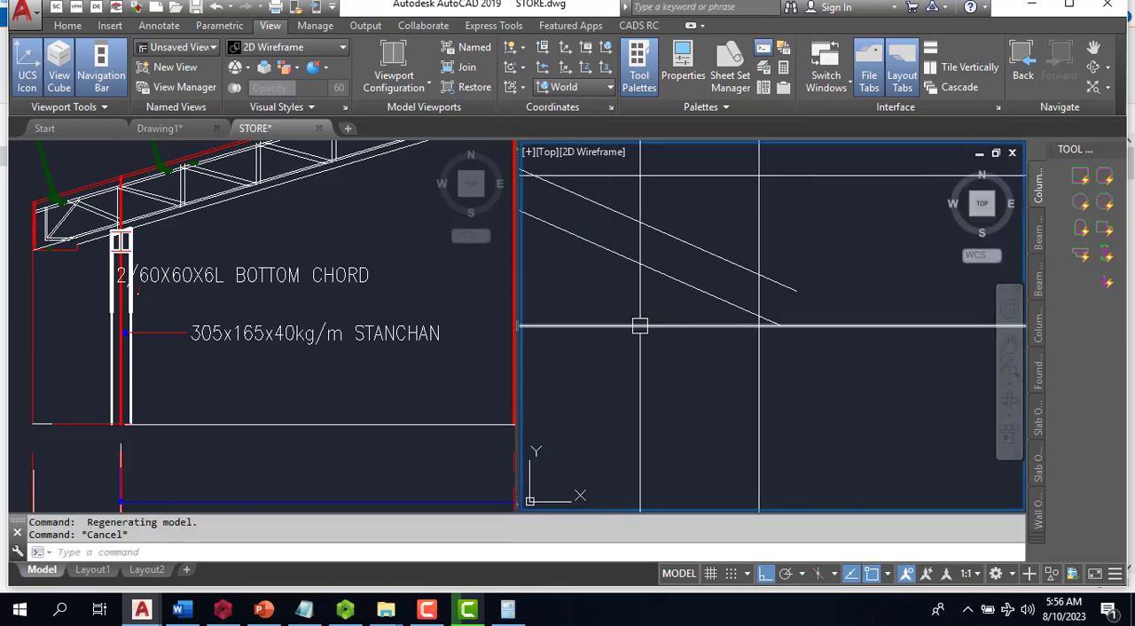
# - Extend the lower ends of both top chord lines to the lower horizontal line
pyautogui.write('E')
pyautogui.press('Return')
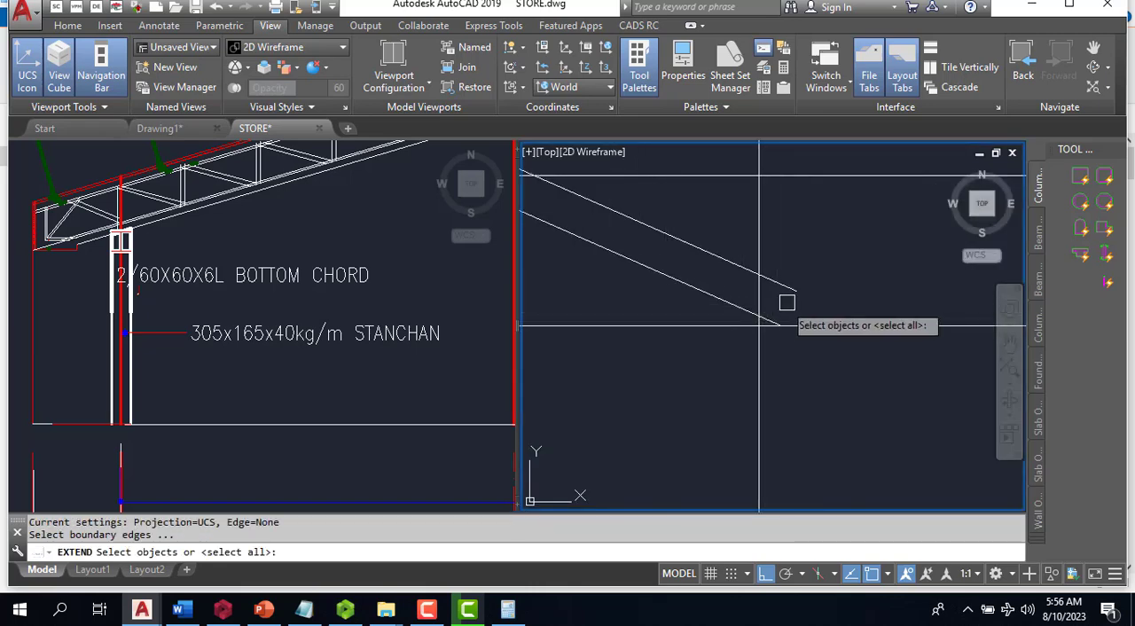
pyautogui.press('Return')
pyautogui.scroll(-3, 801, 287)
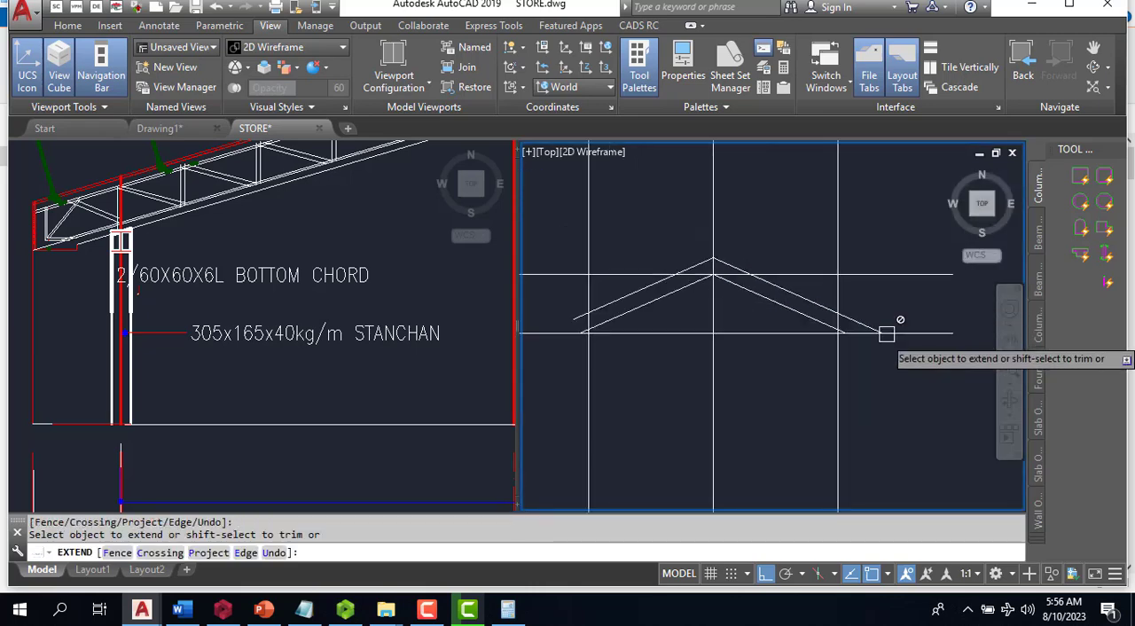
pyautogui.scroll(4, 762, 333)
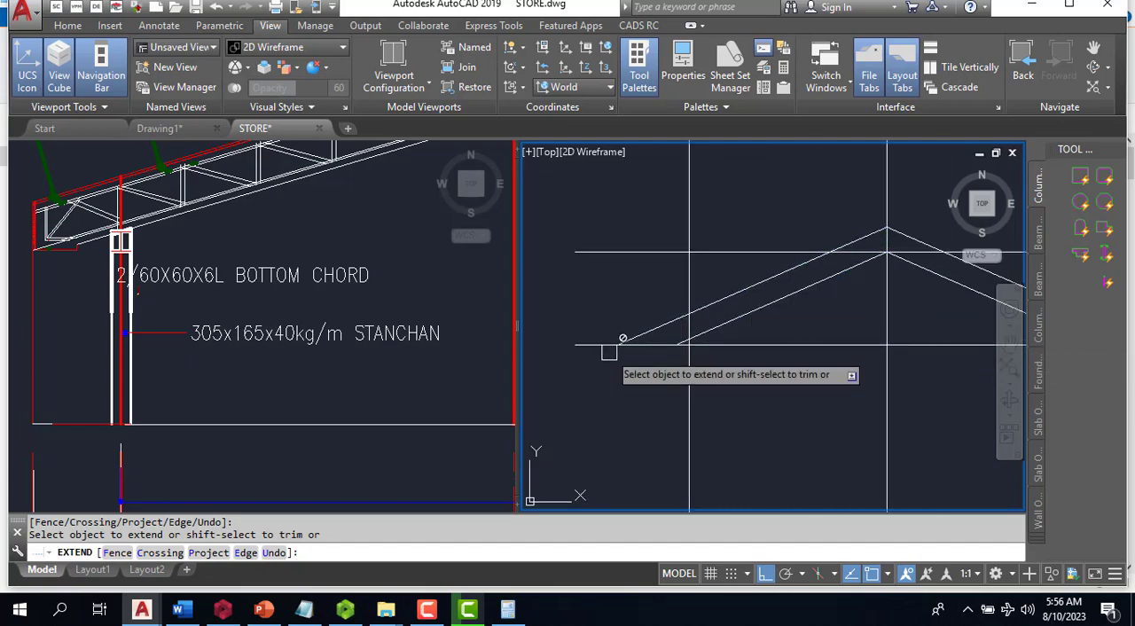
pyautogui.scroll(-2, 621, 386)
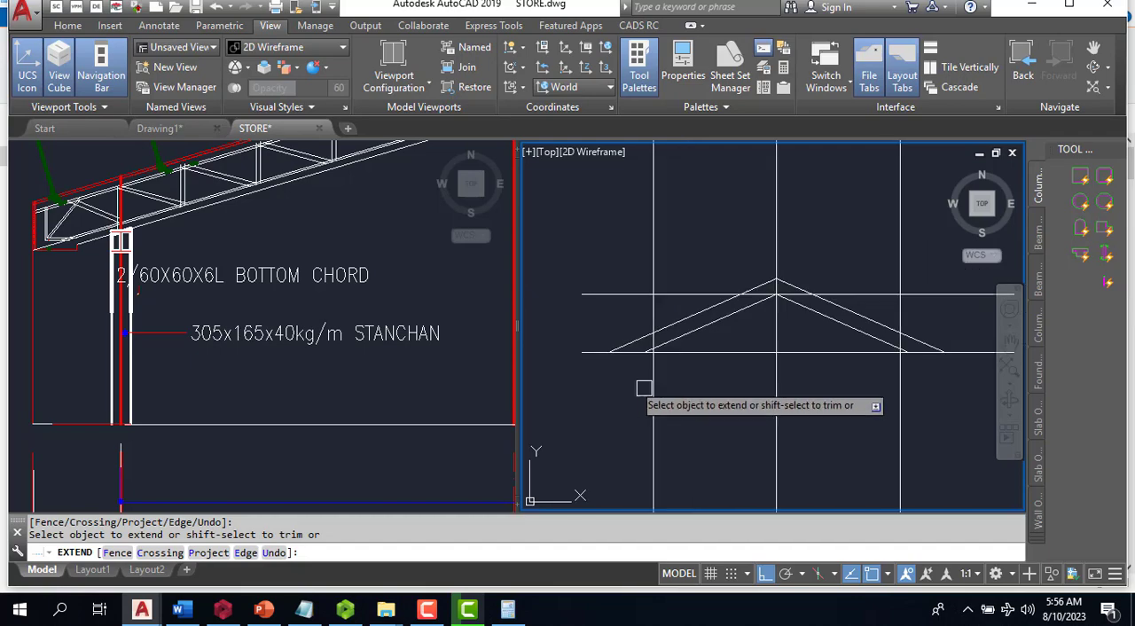
pyautogui.press('Escape')
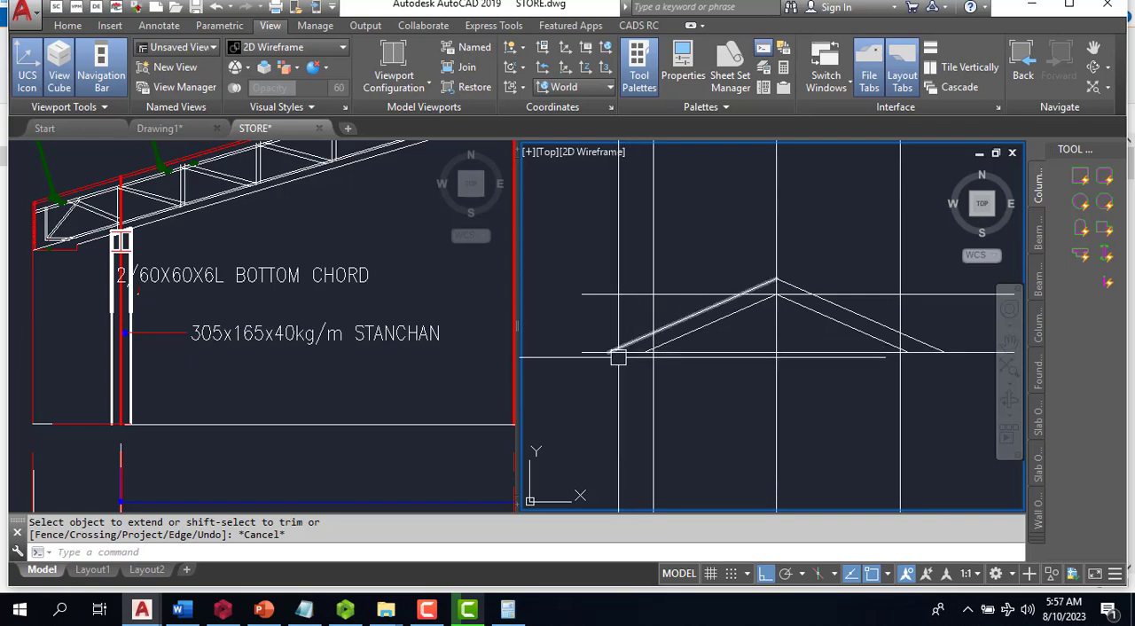
# - Draw a short vertical line straight down from the left end of the top chord
pyautogui.press('Return')
pyautogui.scroll(2, 614, 364)
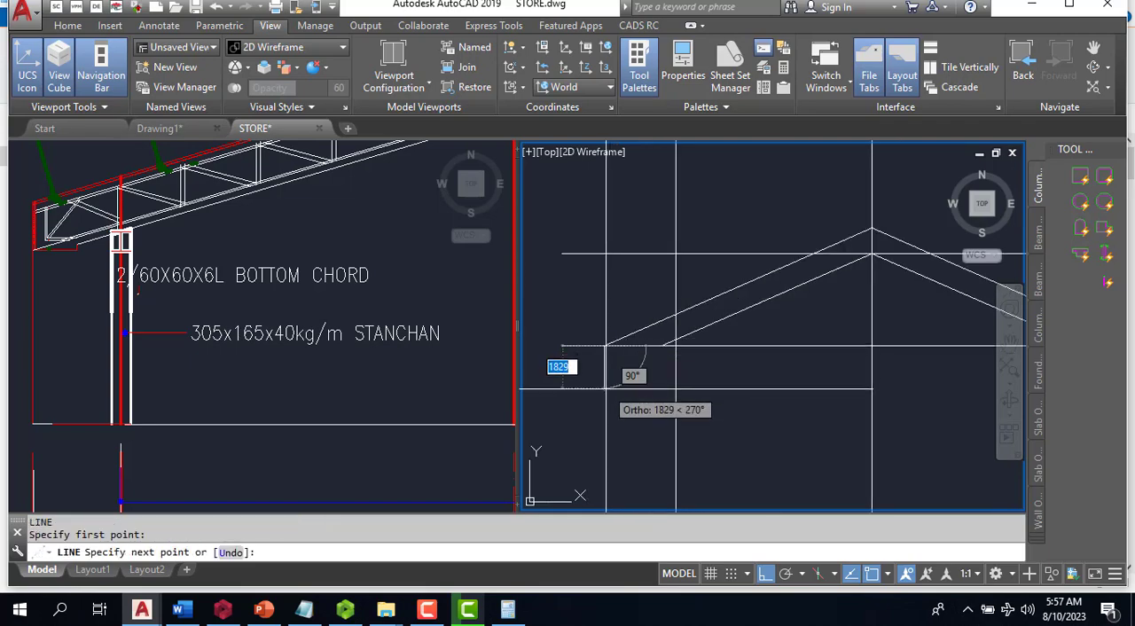
pyautogui.press('Return')
pyautogui.press('Escape')
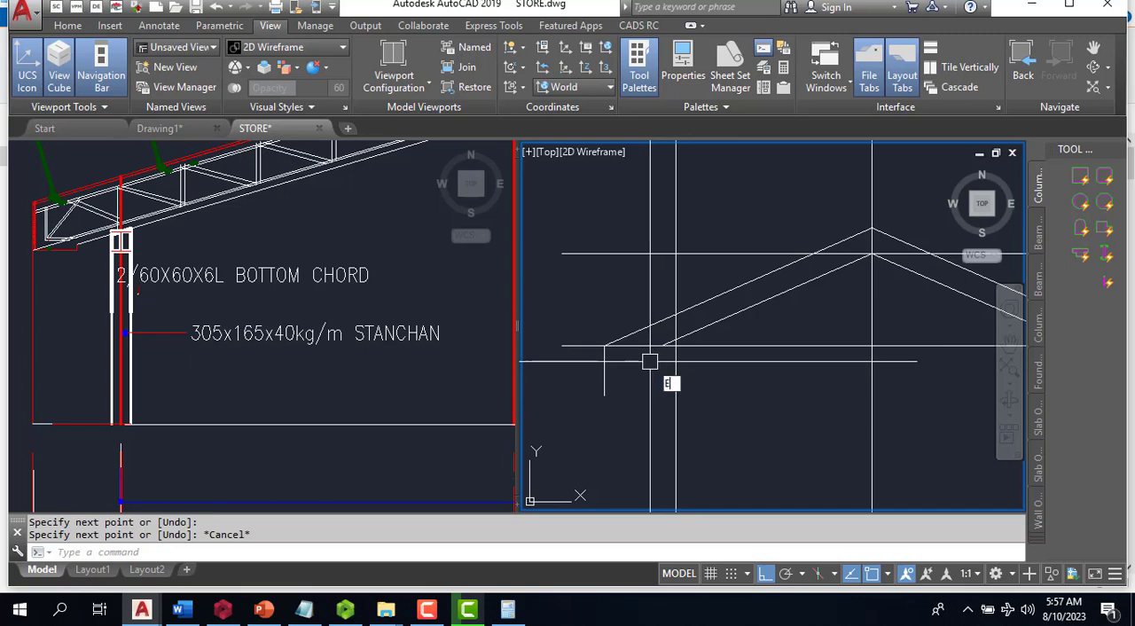
# - Extend the lower end of the left bottom chord line to the short vertical line at the truss's left end
pyautogui.write('ex')
pyautogui.press('Return')
pyautogui.click(717, 322)
pyautogui.press('Escape')
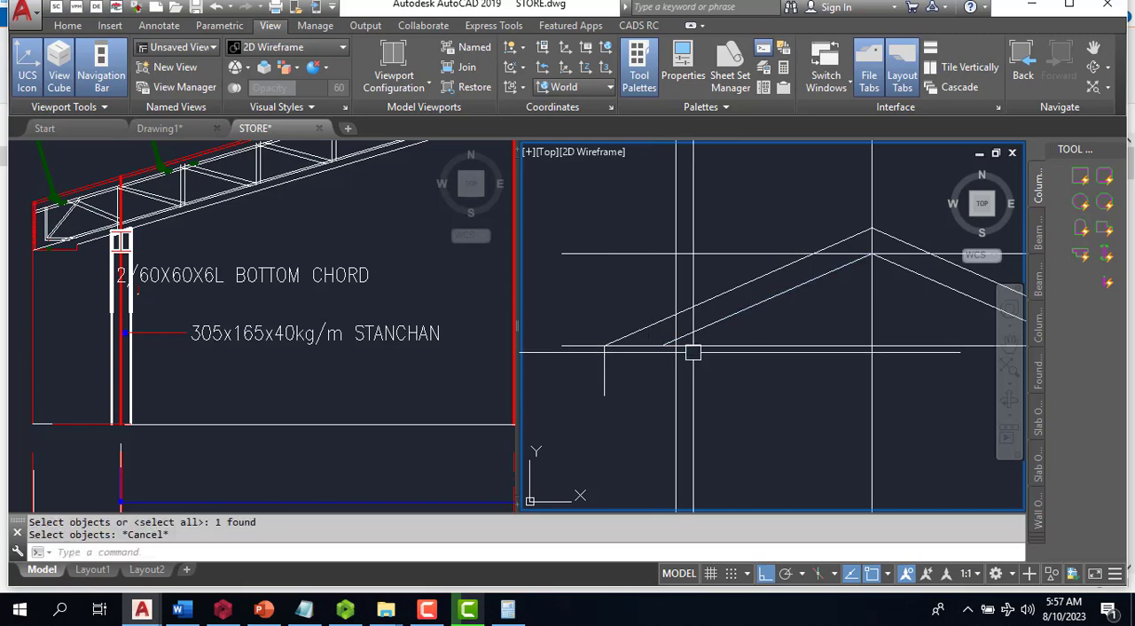
pyautogui.press('Return')
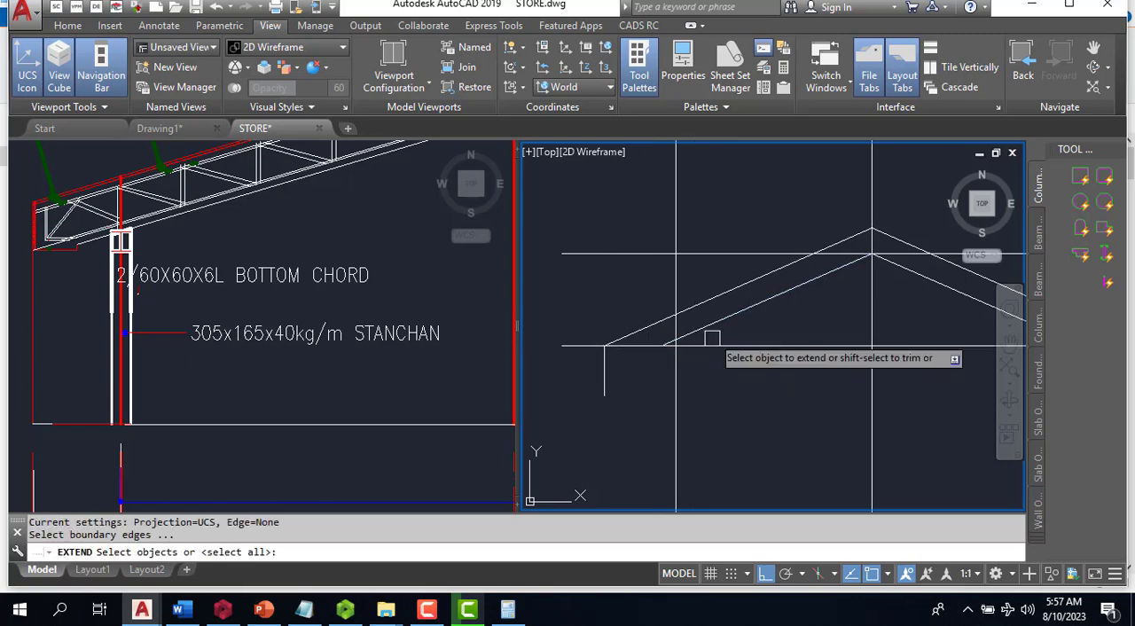
pyautogui.click(715, 323)
pyautogui.scroll(-4, 552, 371)
pyautogui.scroll(4, 737, 362)
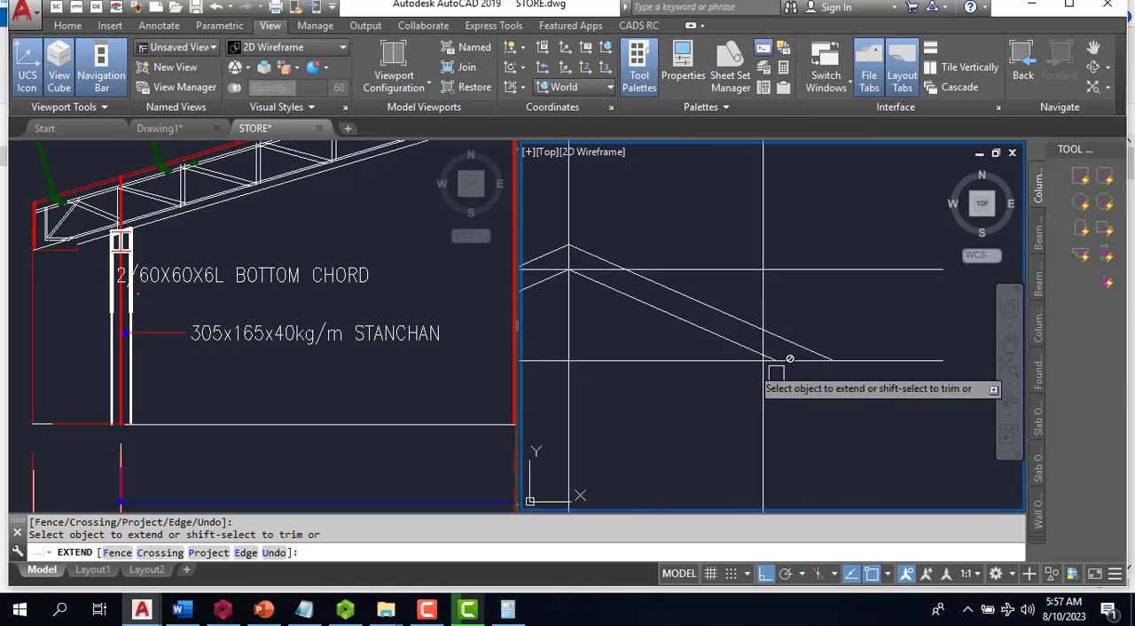
pyautogui.press('Escape')
# - Draw a short vertical line straight down from the right end of the top chord
pyautogui.write('L')
pyautogui.press('Return')
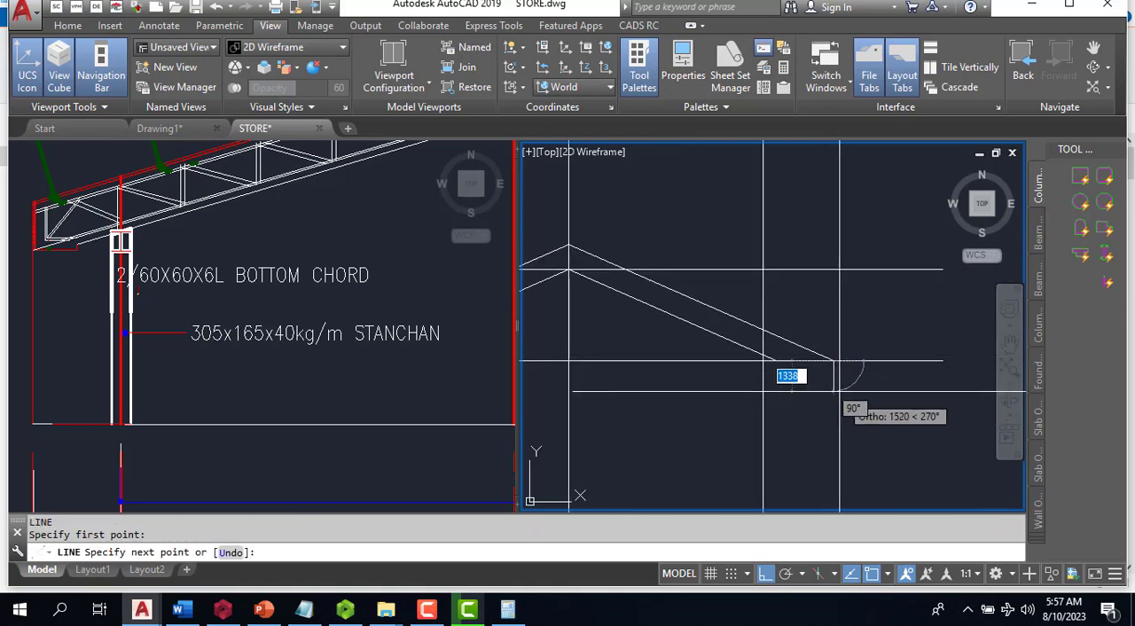
pyautogui.click(763, 404)
pyautogui.press('Escape')
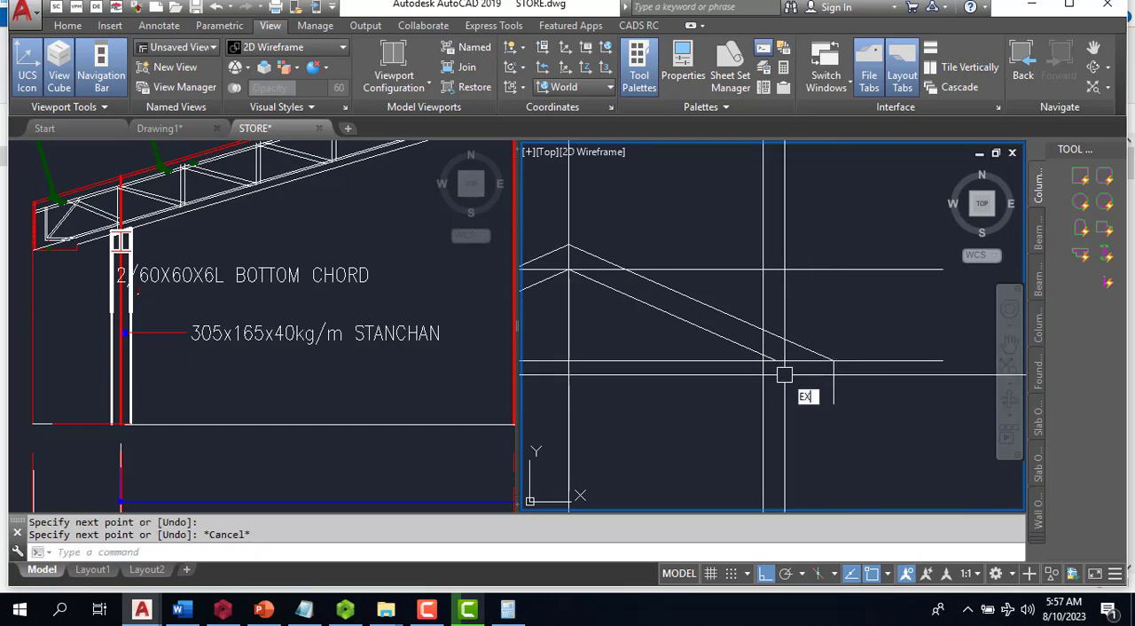
# - Extend the lower end of the right bottom chord line to the short vertical line at the truss's right end
pyautogui.press('Return')
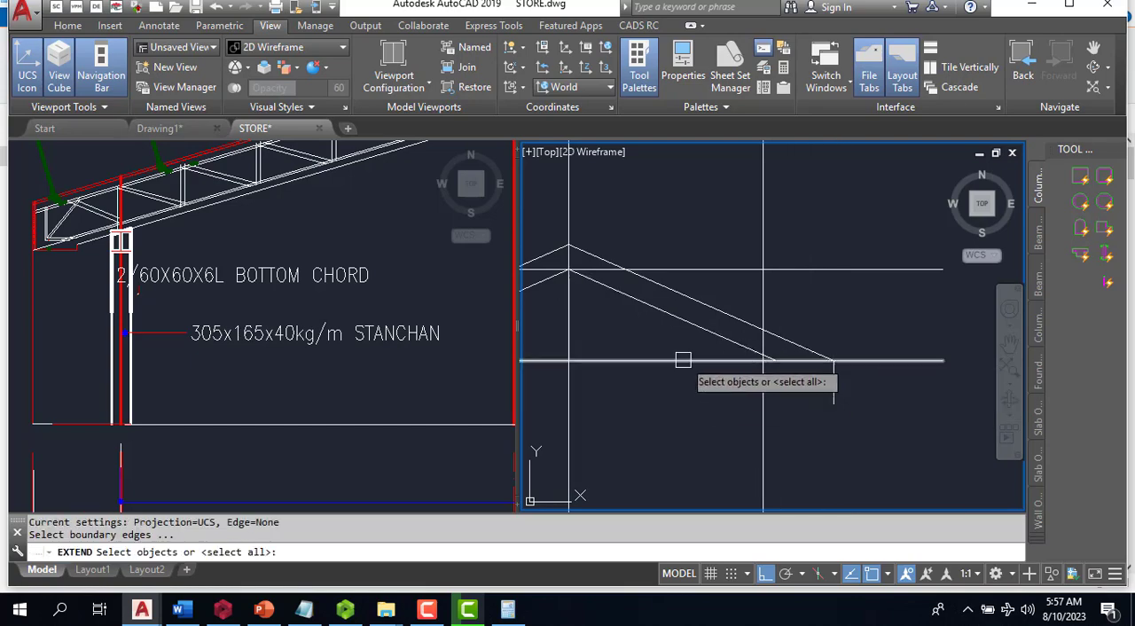
pyautogui.press('Return')
pyautogui.scroll(-4, 878, 364)
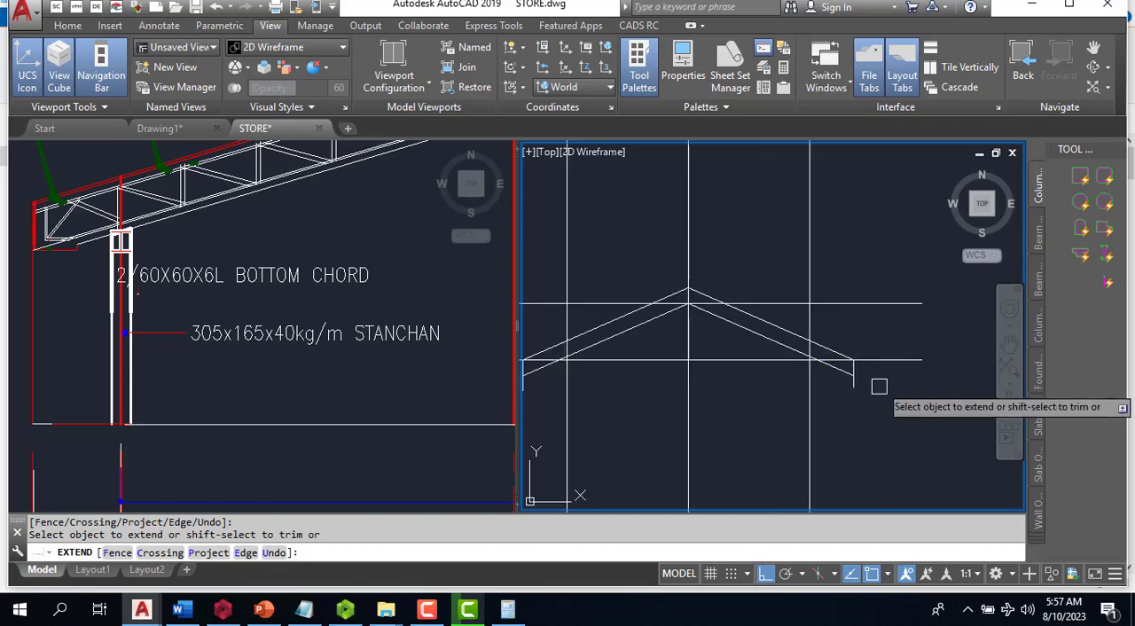
pyautogui.press('Escape')
# - Fillet the bottom chord with the end vertical at both truss ends using radius 0, removing the overhanging vertical pieces
pyautogui.scroll(4, 698, 365)
pyautogui.scroll(3, 594, 377)
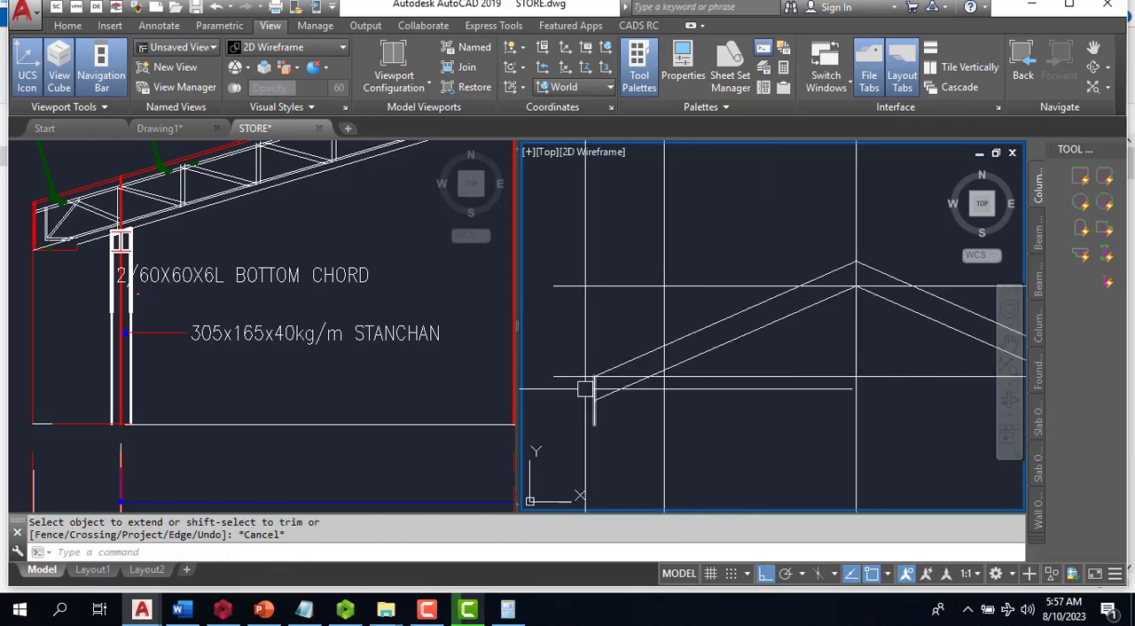
pyautogui.write('f')
pyautogui.press('Return')
pyautogui.click(602, 394)
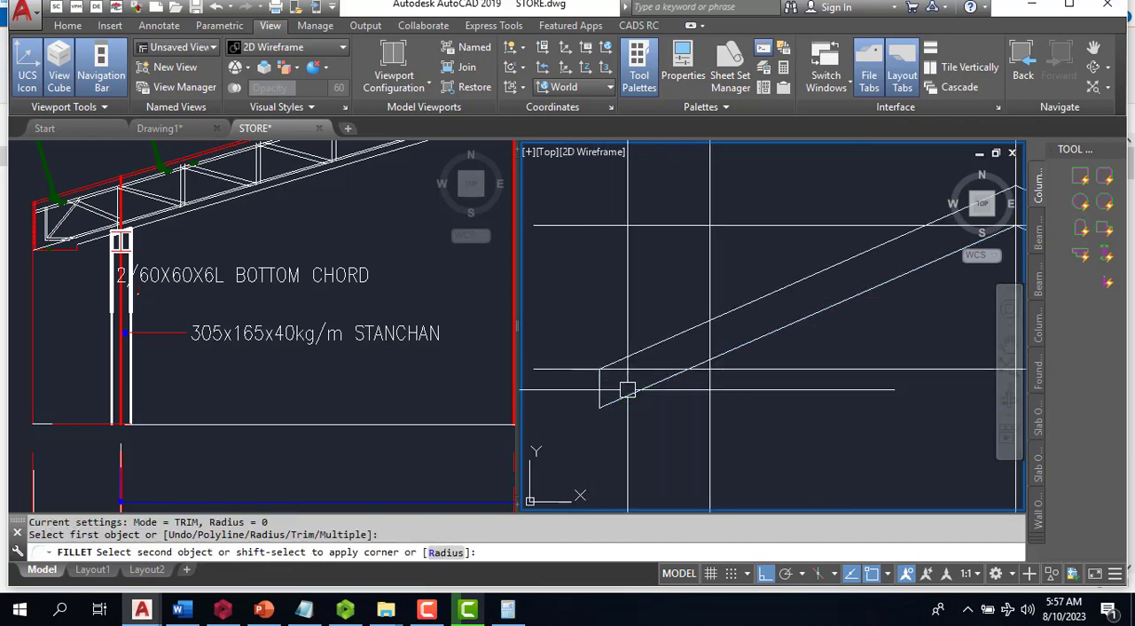
pyautogui.click(625, 392)
pyautogui.scroll(-3, 727, 388)
pyautogui.scroll(4, 882, 388)
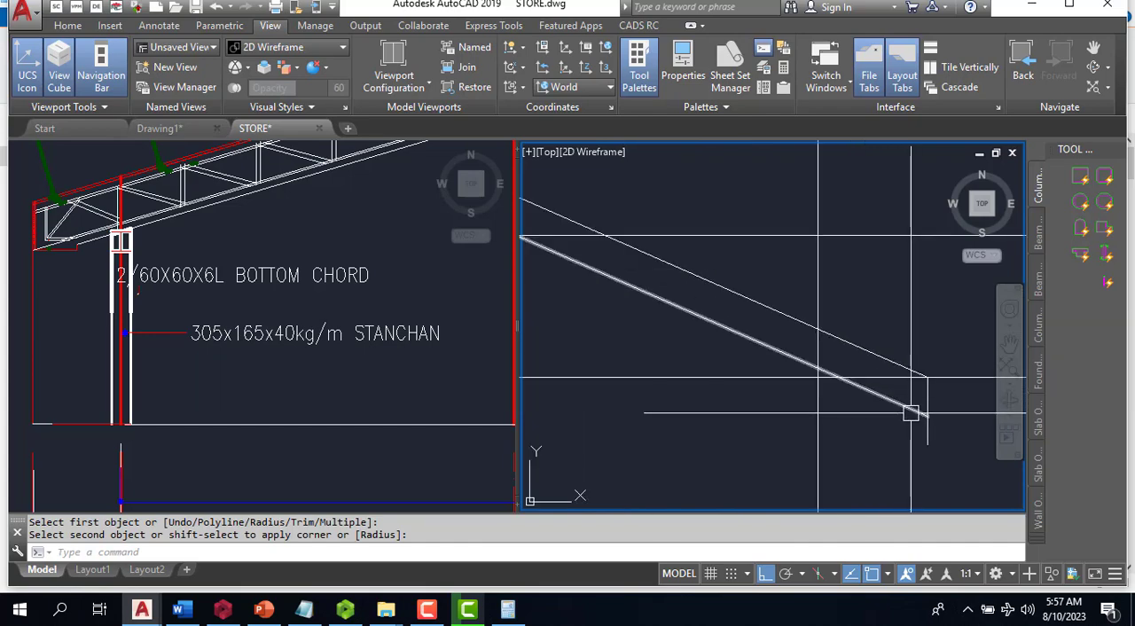
pyautogui.scroll(-3, 914, 364)
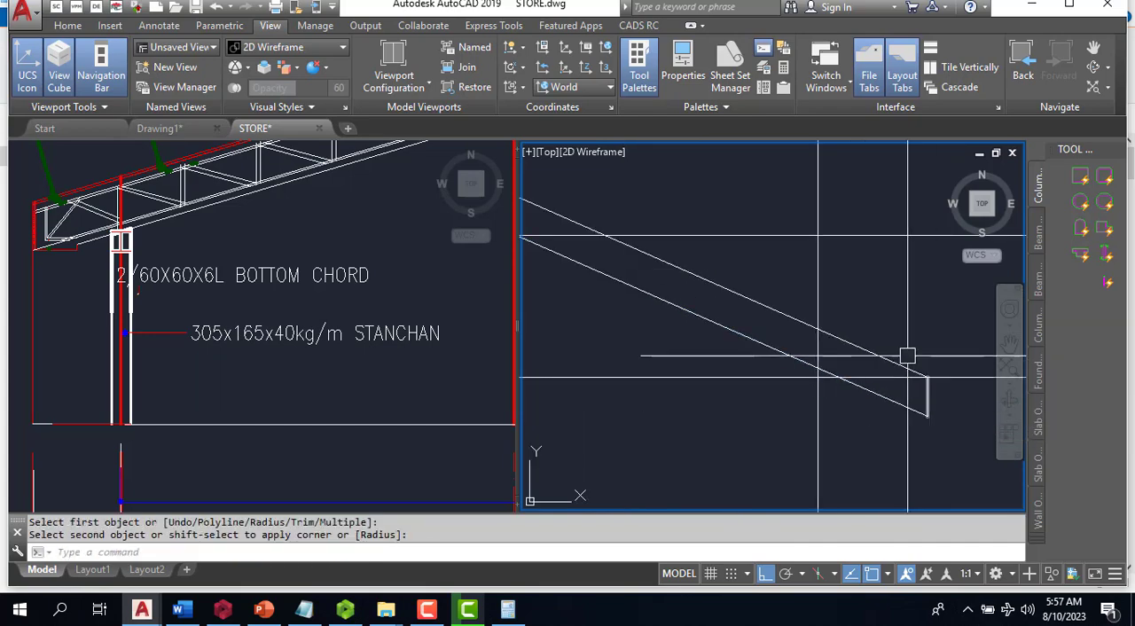
# - Examine the spacing dimensions, purlin positions and truss panels along the left top chord in section A-A, comparing them with the new outline
pyautogui.press('Escape')
pyautogui.click(242, 332)
pyautogui.scroll(-7, 265, 306)
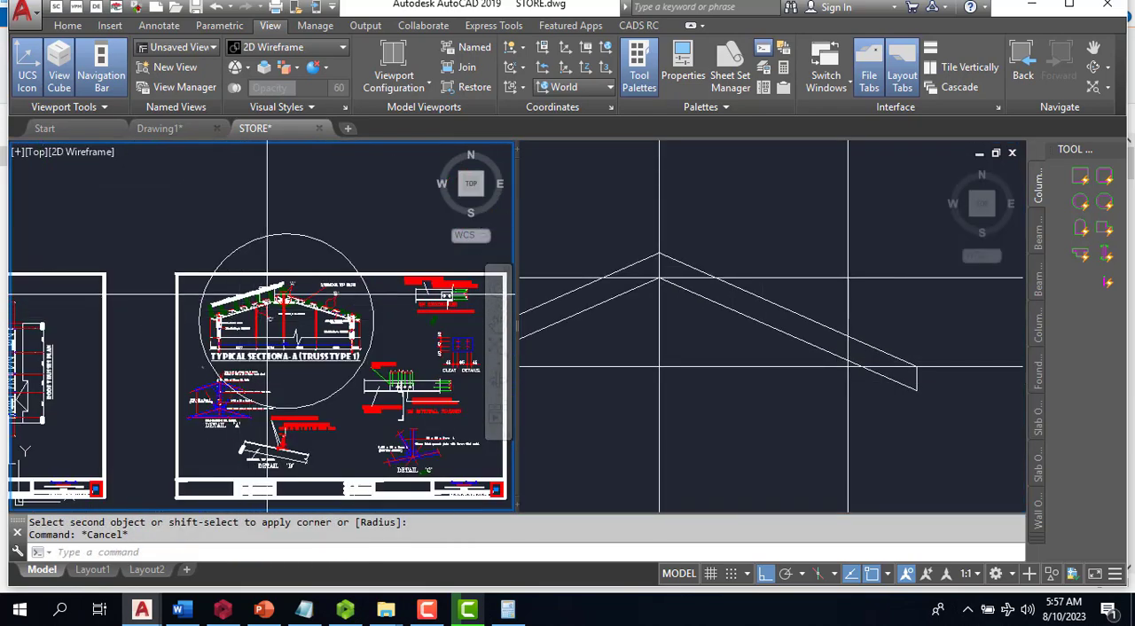
pyautogui.scroll(6, 265, 306)
pyautogui.click(805, 387)
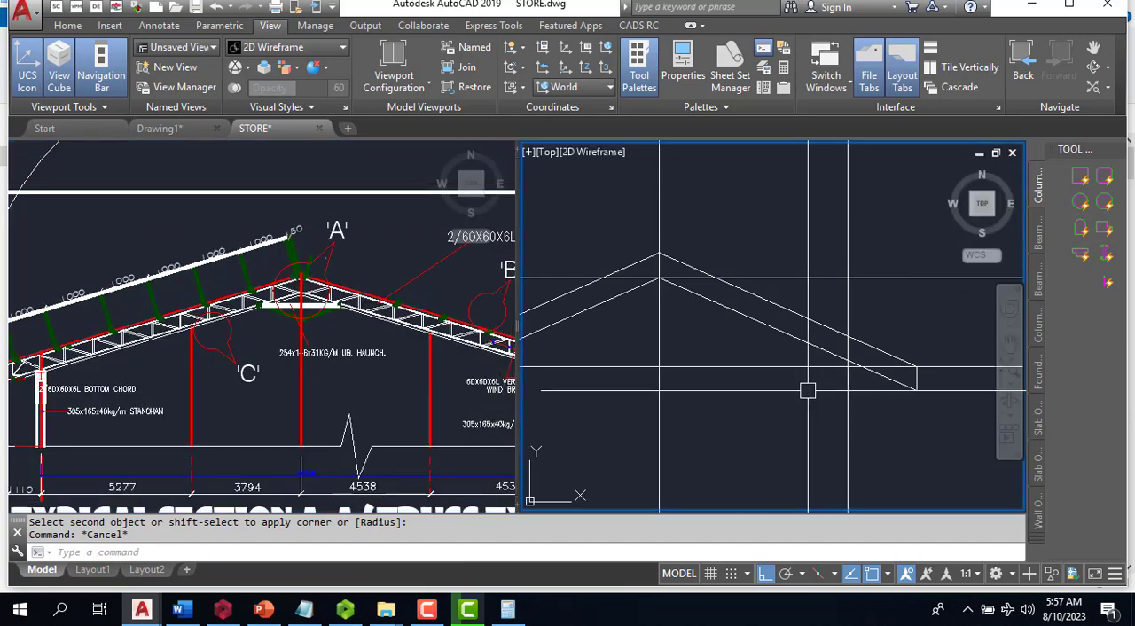
pyautogui.scroll(-2, 754, 362)
pyautogui.scroll(2, 544, 362)
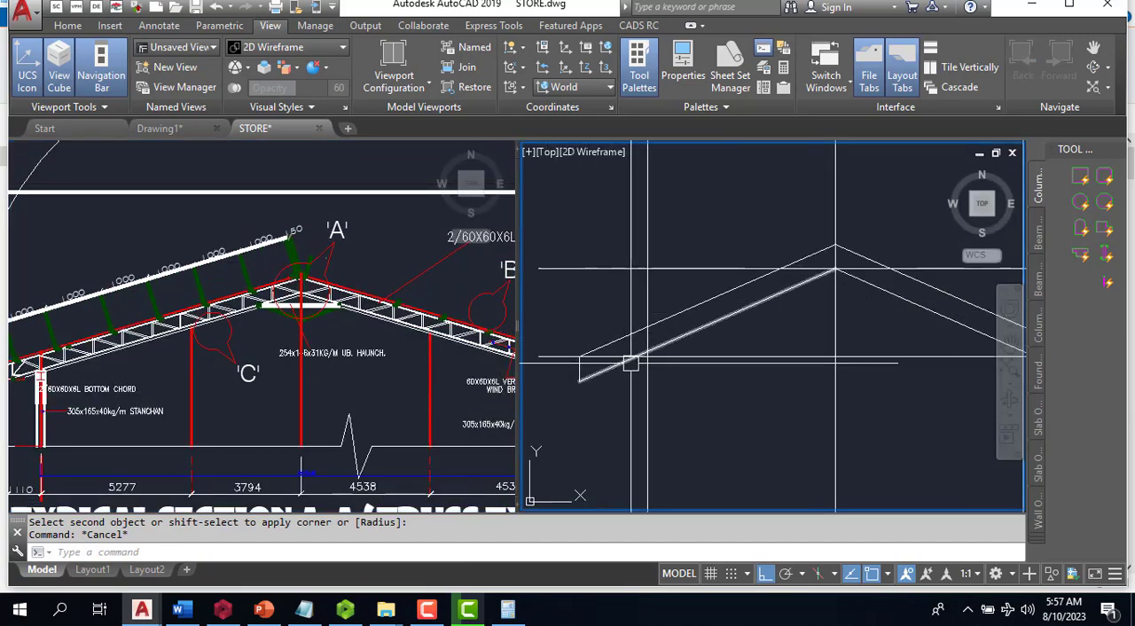
pyautogui.scroll(2, 586, 390)
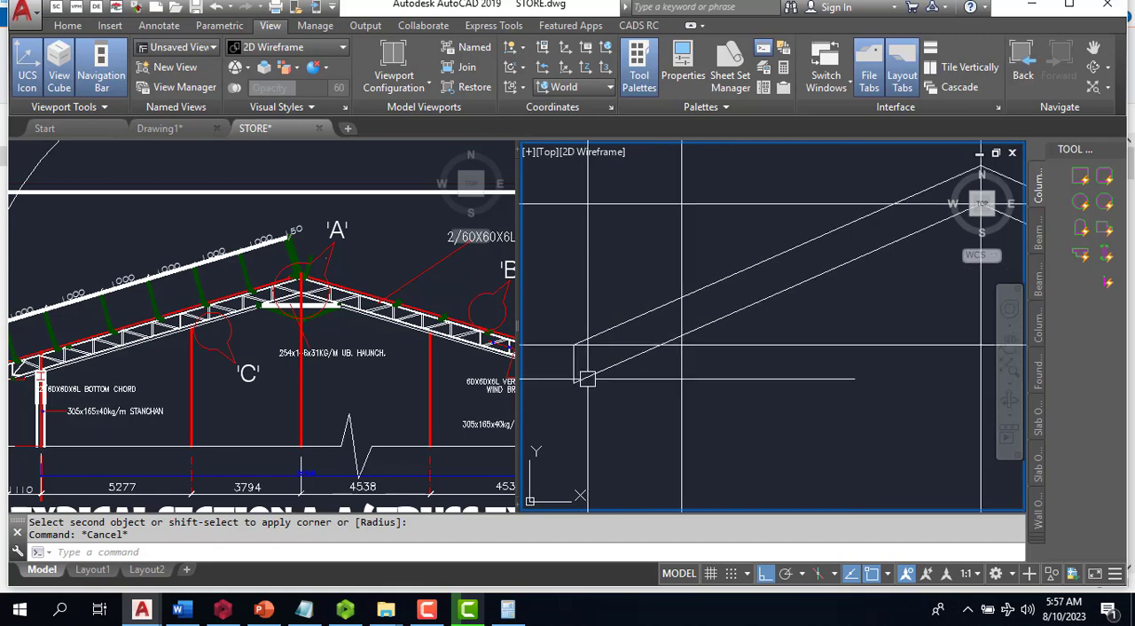
pyautogui.scroll(-2, 626, 373)
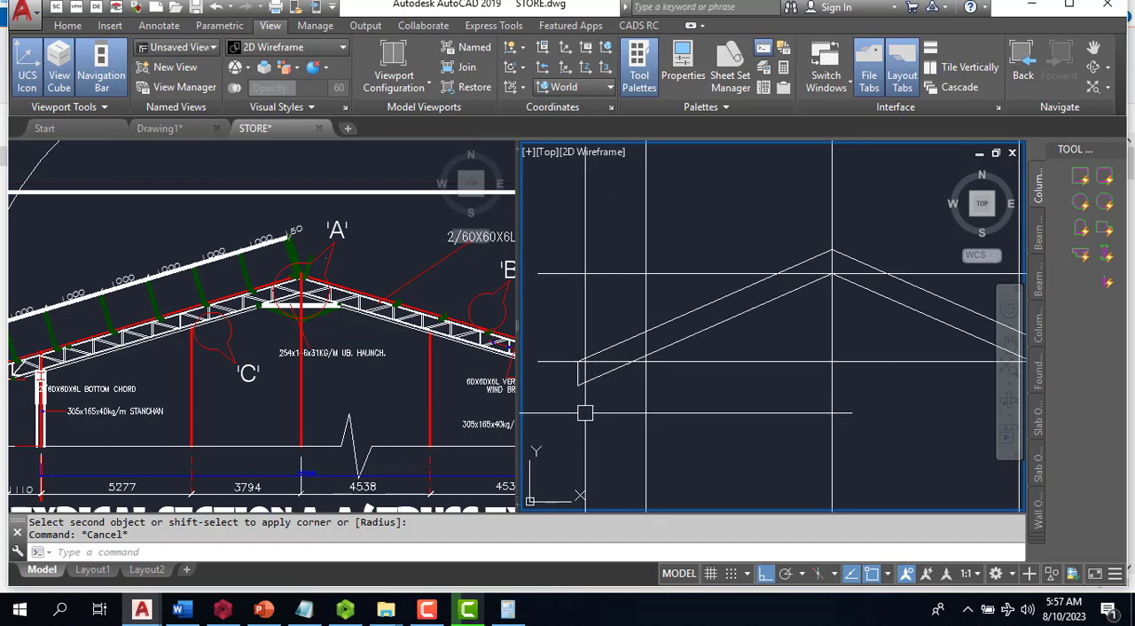
pyautogui.click(168, 285)
pyautogui.scroll(5, 188, 300)
pyautogui.scroll(-5, 188, 300)
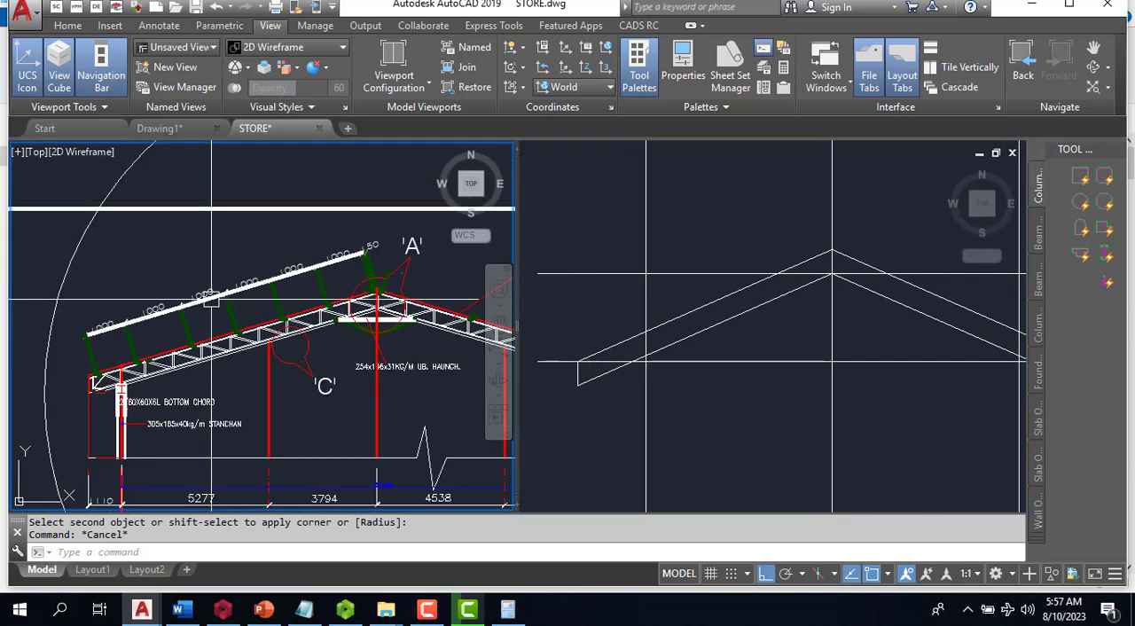
pyautogui.scroll(5, 107, 351)
pyautogui.scroll(2, 98, 399)
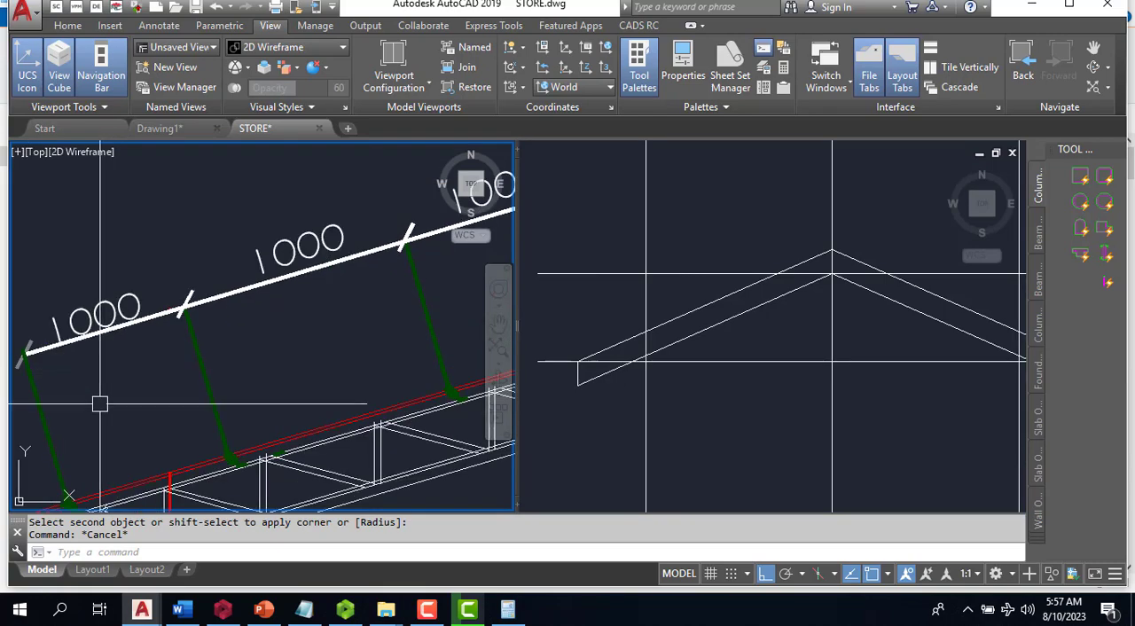
pyautogui.scroll(-2, 97, 455)
pyautogui.scroll(4, 107, 448)
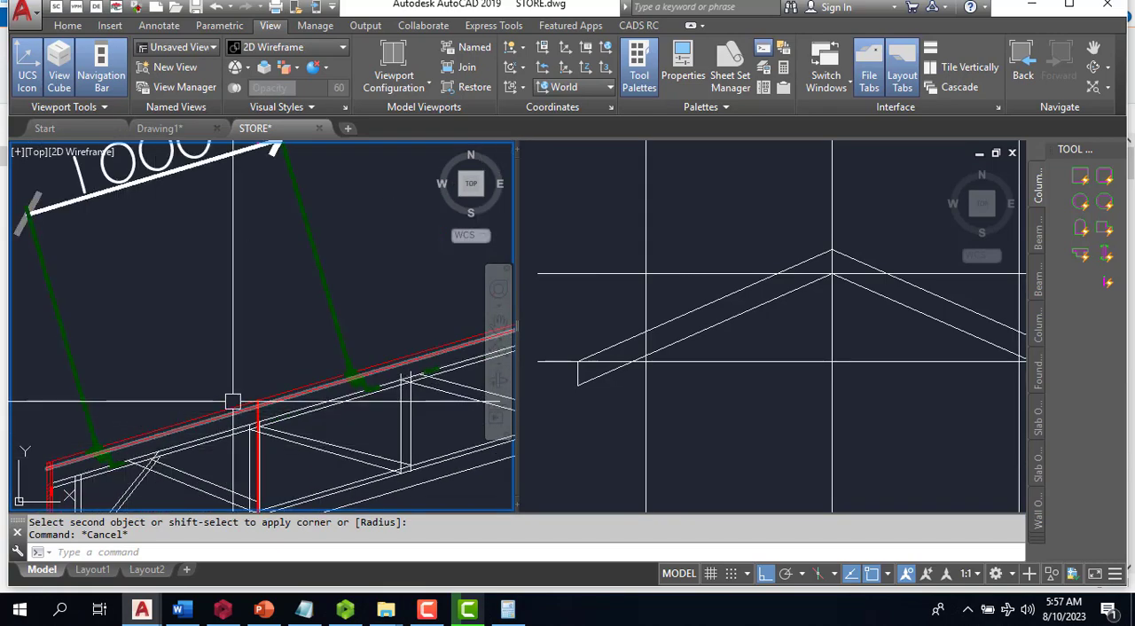
pyautogui.scroll(-3, 168, 439)
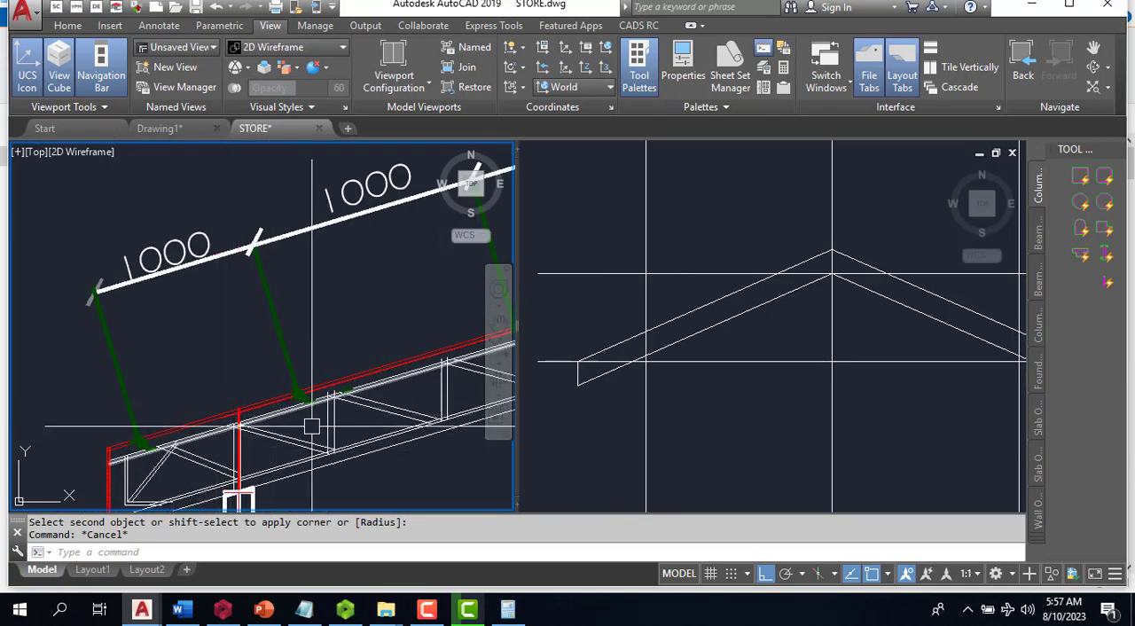
pyautogui.scroll(-5, 190, 372)
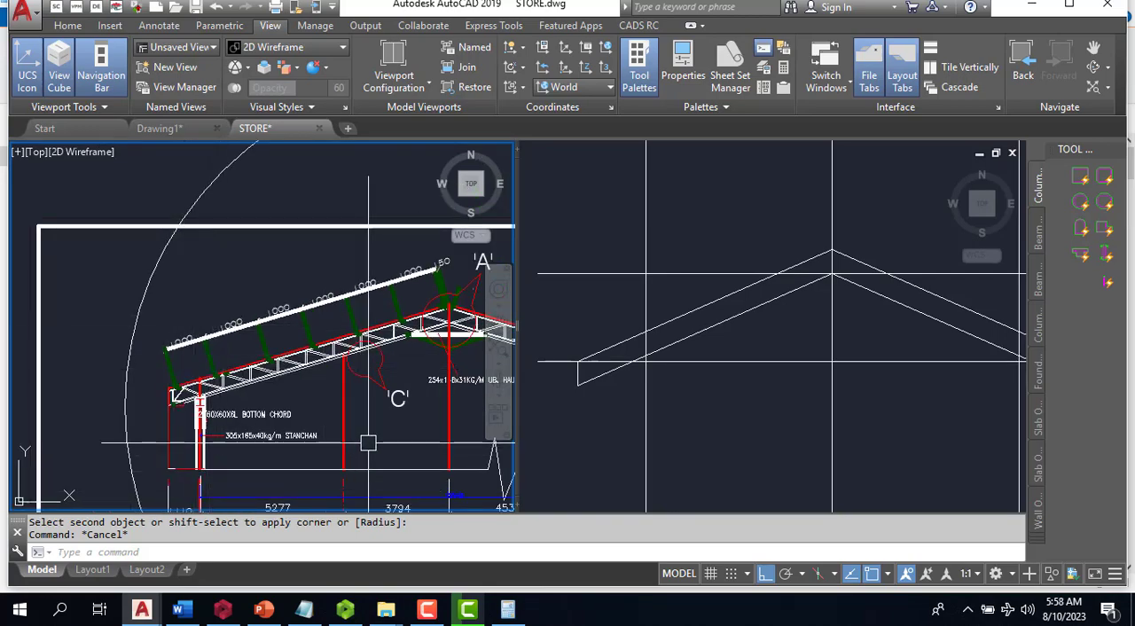
# - Copy the left vertical guide line from its crossing with the lower horizontal line to the left end of the truss
pyautogui.click(651, 426)
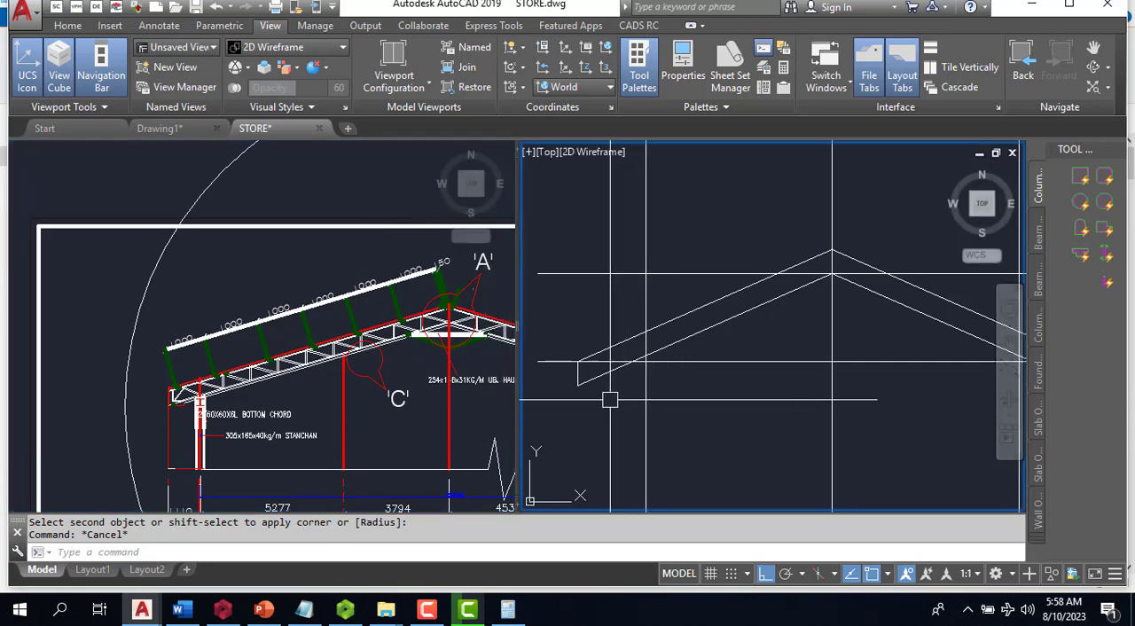
pyautogui.scroll(2, 605, 383)
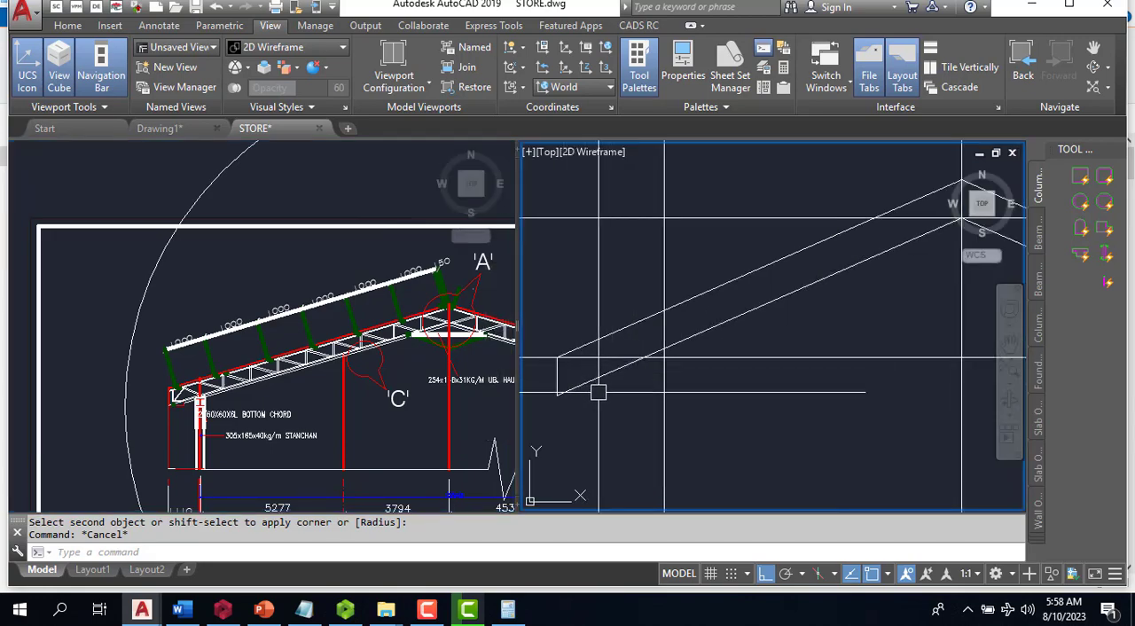
pyautogui.scroll(-4, 598, 391)
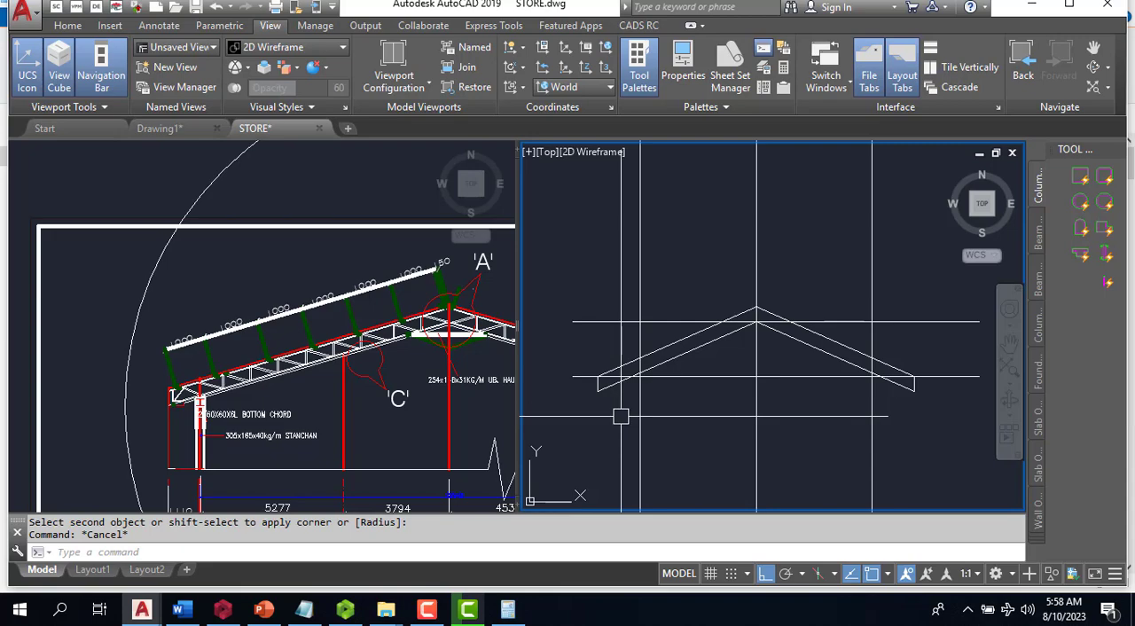
pyautogui.write('o')
pyautogui.press('Return')
pyautogui.scroll(2, 630, 410)
pyautogui.click(651, 388)
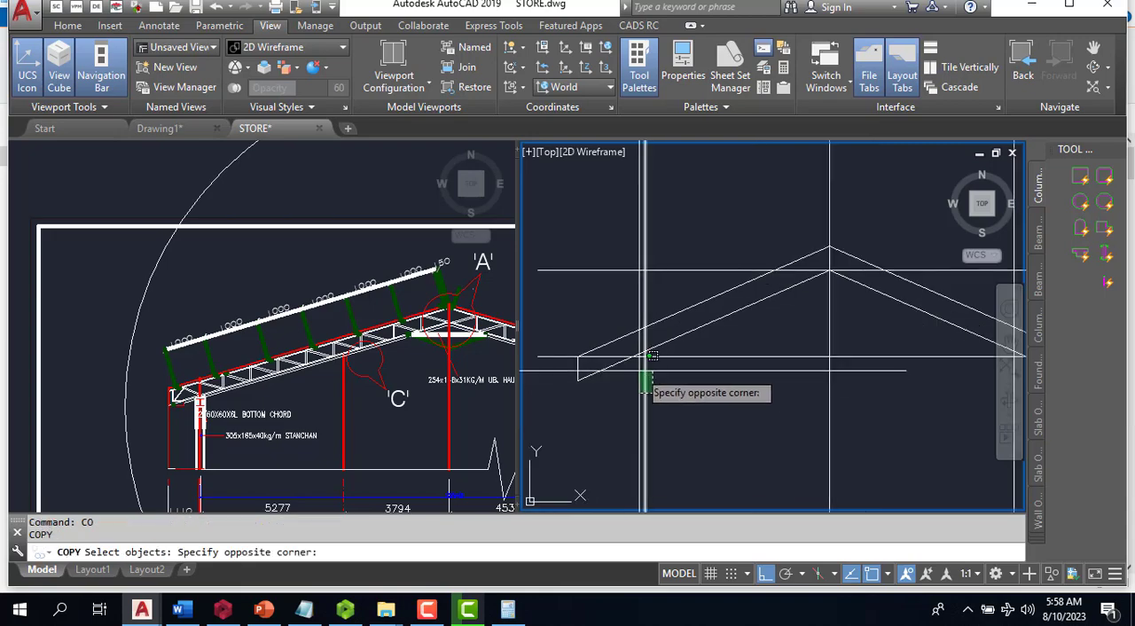
pyautogui.click(639, 366)
pyautogui.scroll(2, 631, 404)
pyautogui.press('Return')
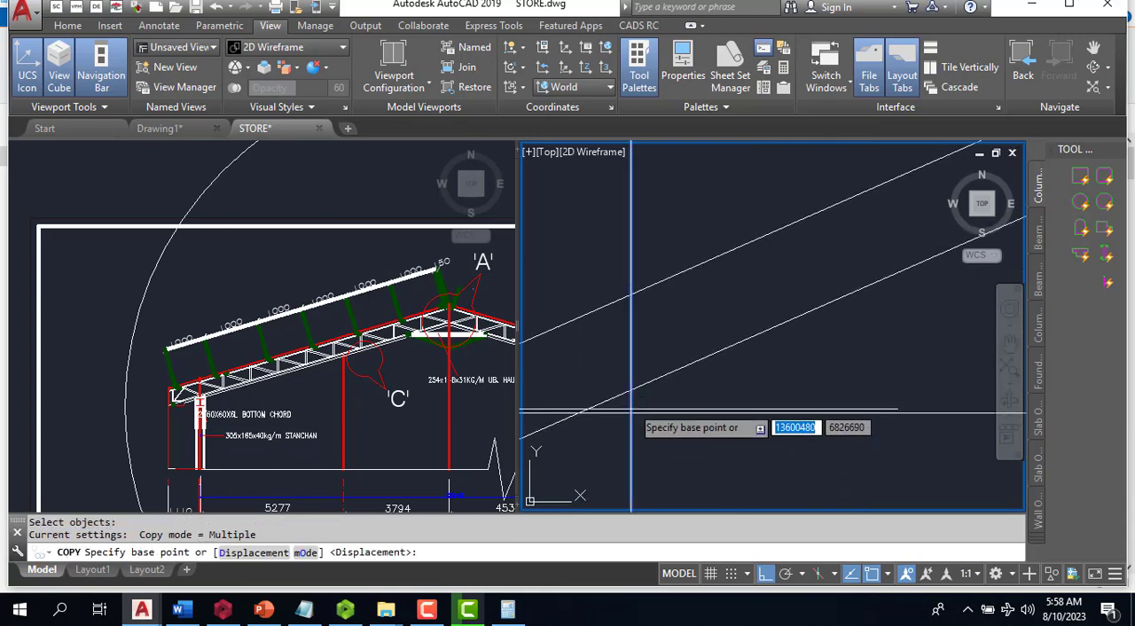
pyautogui.click(628, 414)
pyautogui.scroll(-4, 683, 386)
pyautogui.scroll(4, 594, 400)
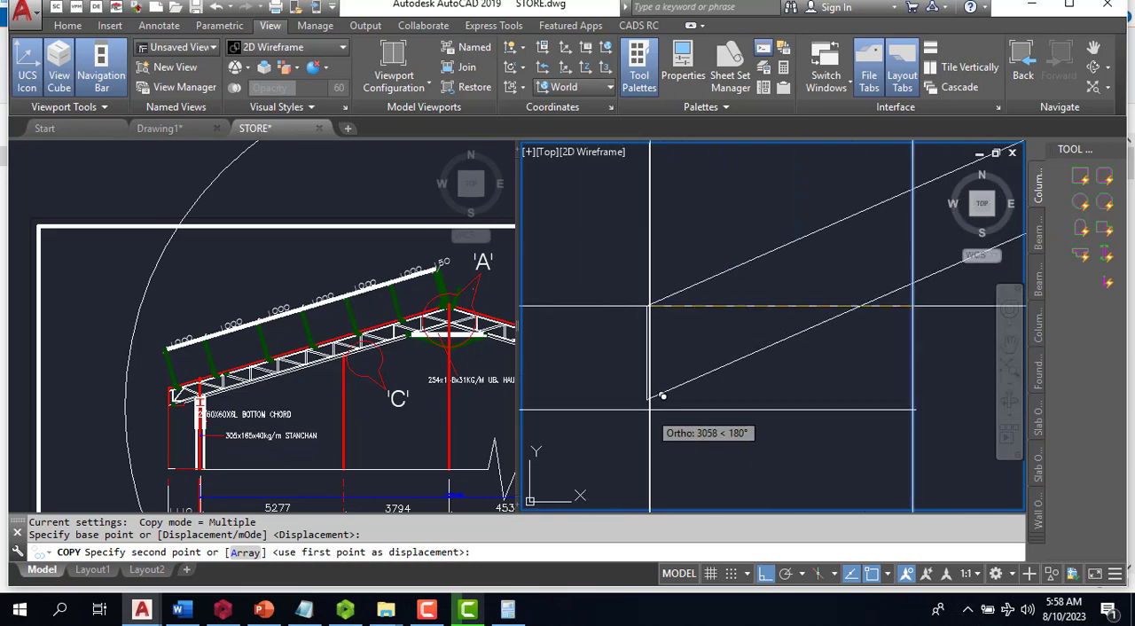
pyautogui.click(655, 393)
pyautogui.scroll(-4, 643, 396)
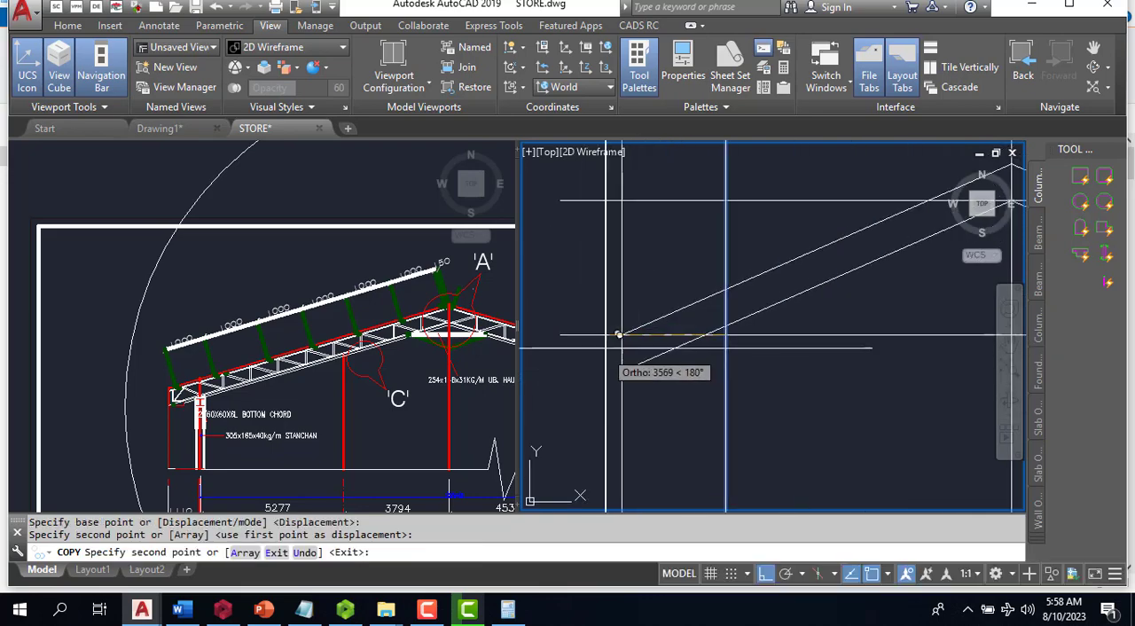
pyautogui.press('Escape')
pyautogui.scroll(-3, 647, 391)
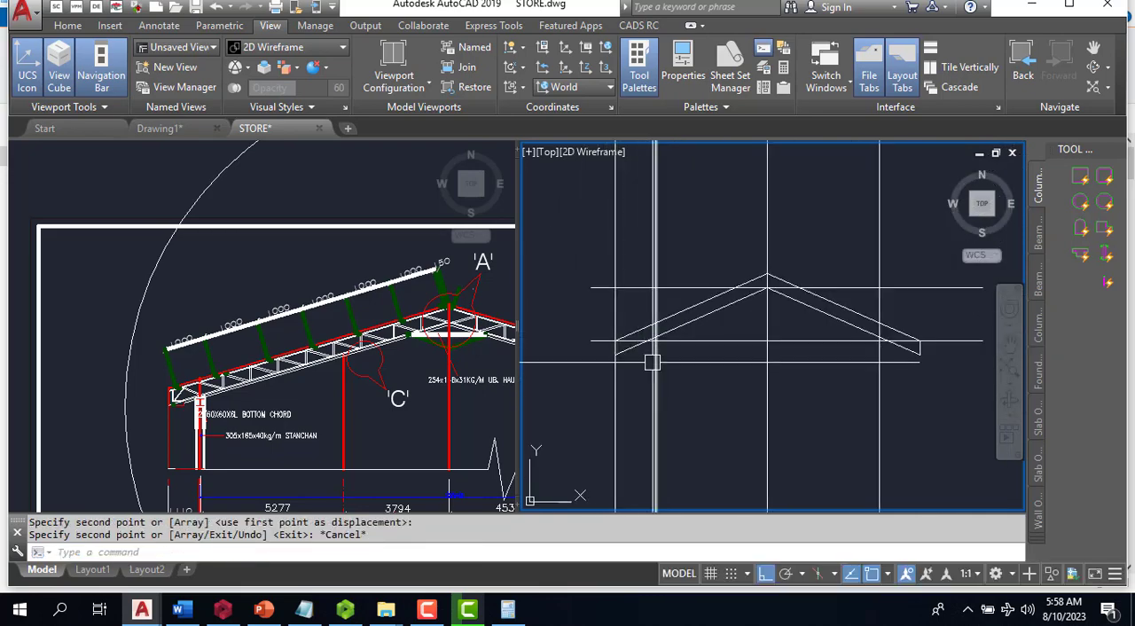
# - Match the properties of a red vertical line in section A-A onto the two vertical guide lines inside the new truss's ends
pyautogui.click(355, 422)
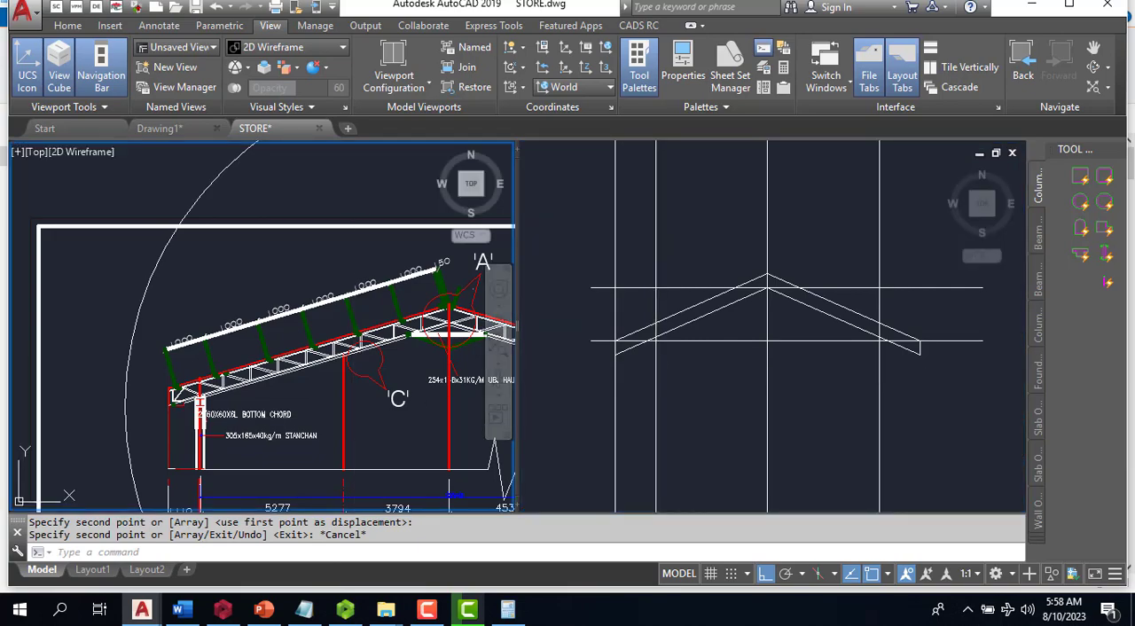
pyautogui.write('ma')
pyautogui.press('Return')
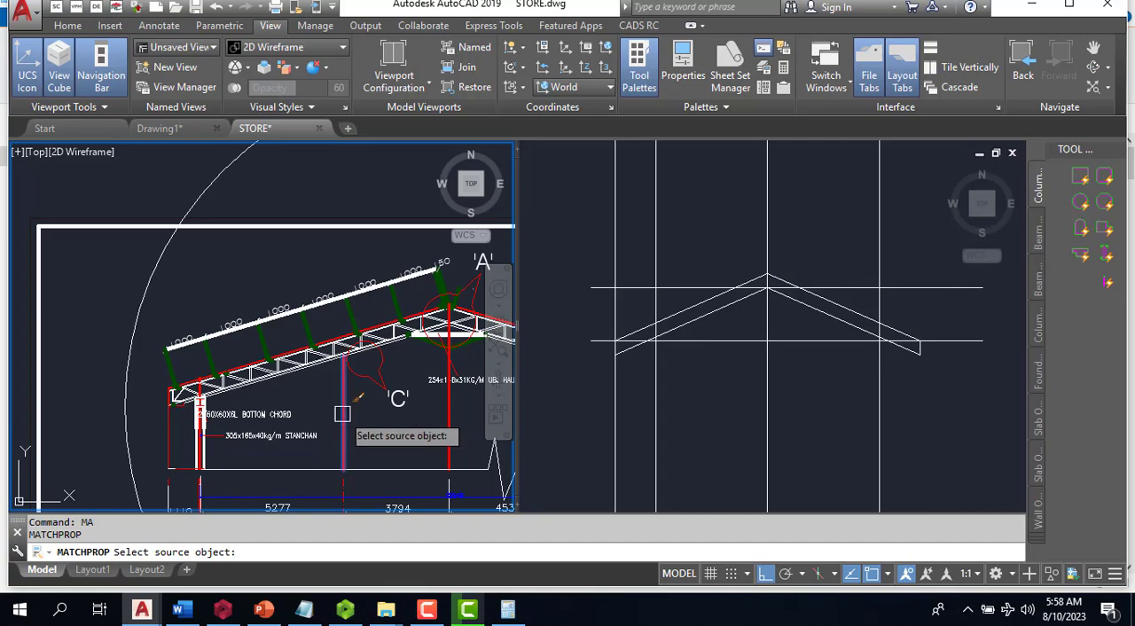
pyautogui.click(342, 415)
pyautogui.click(635, 370)
pyautogui.click(650, 370)
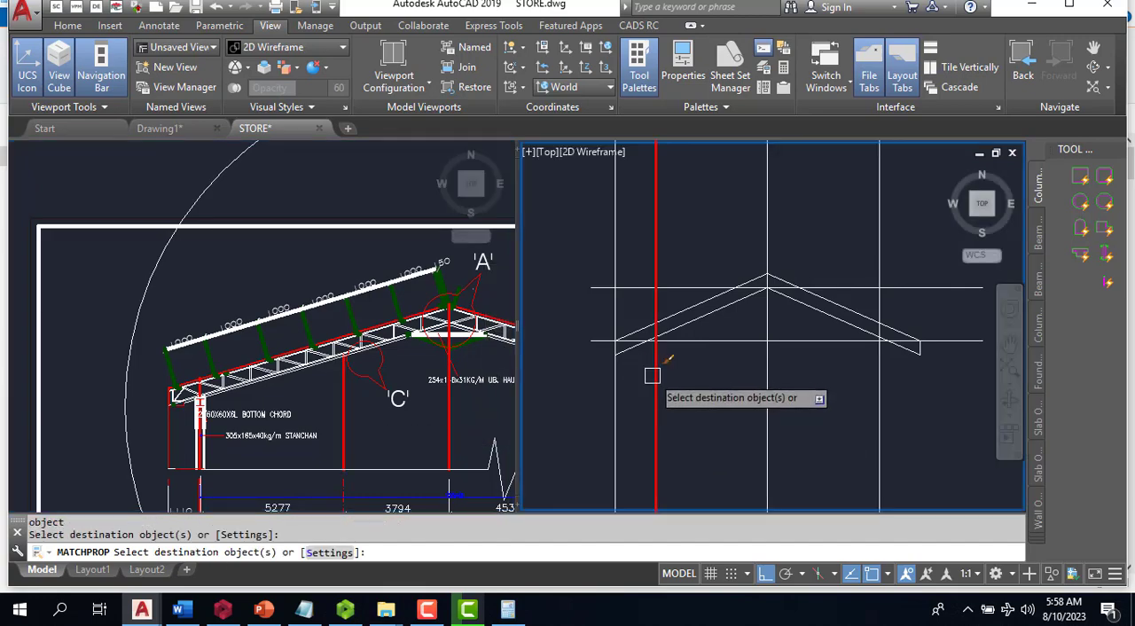
pyautogui.click(878, 383)
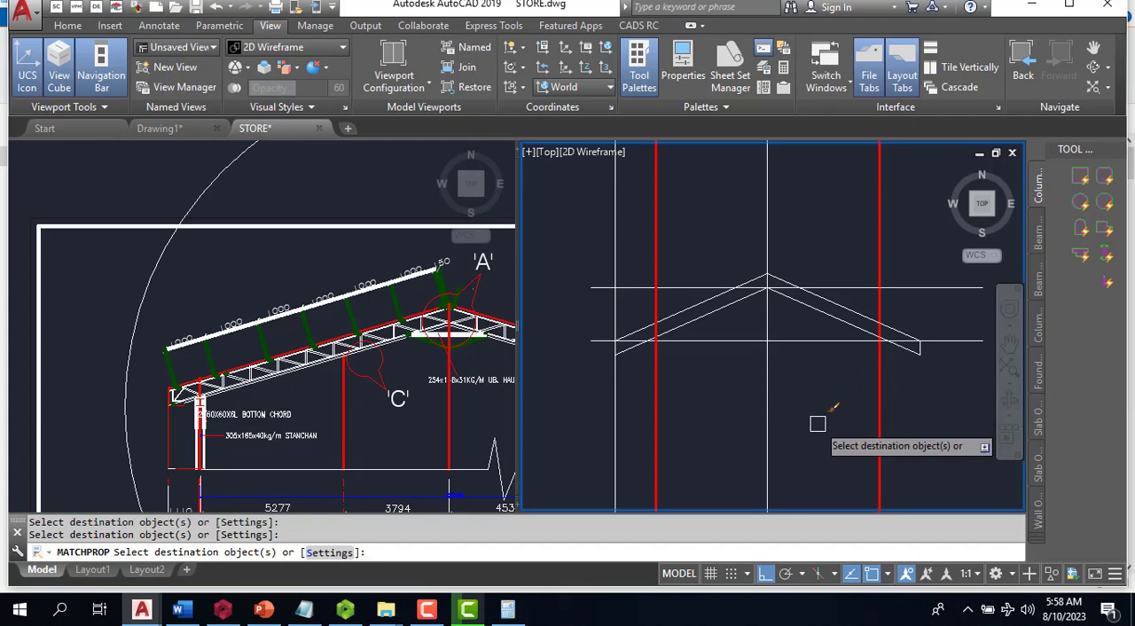
pyautogui.press('Escape')
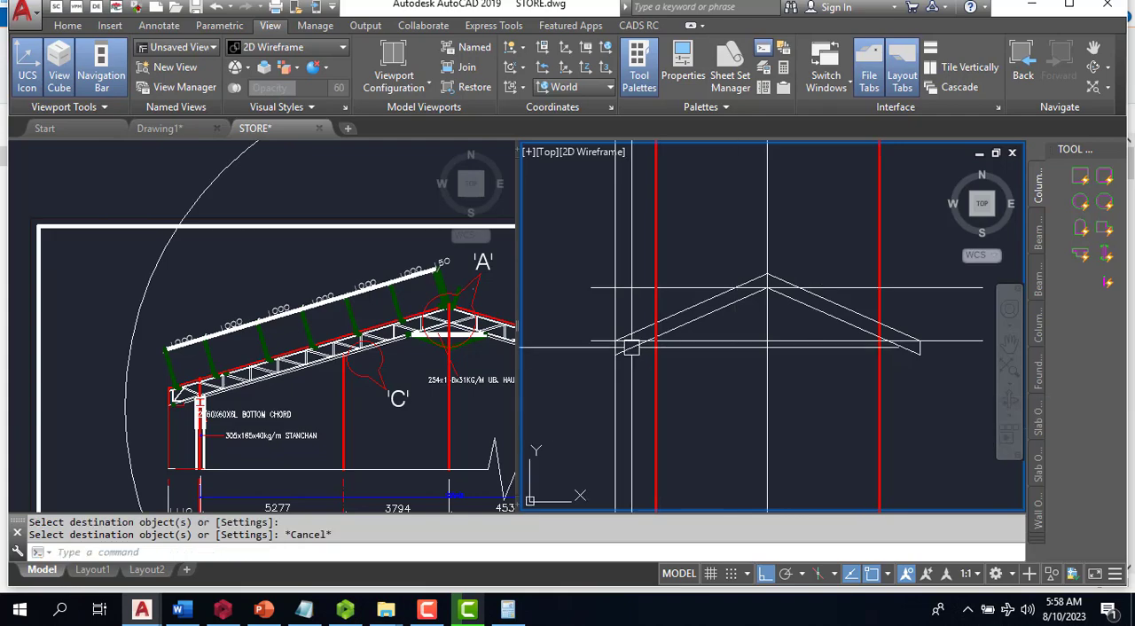
pyautogui.scroll(4, 625, 360)
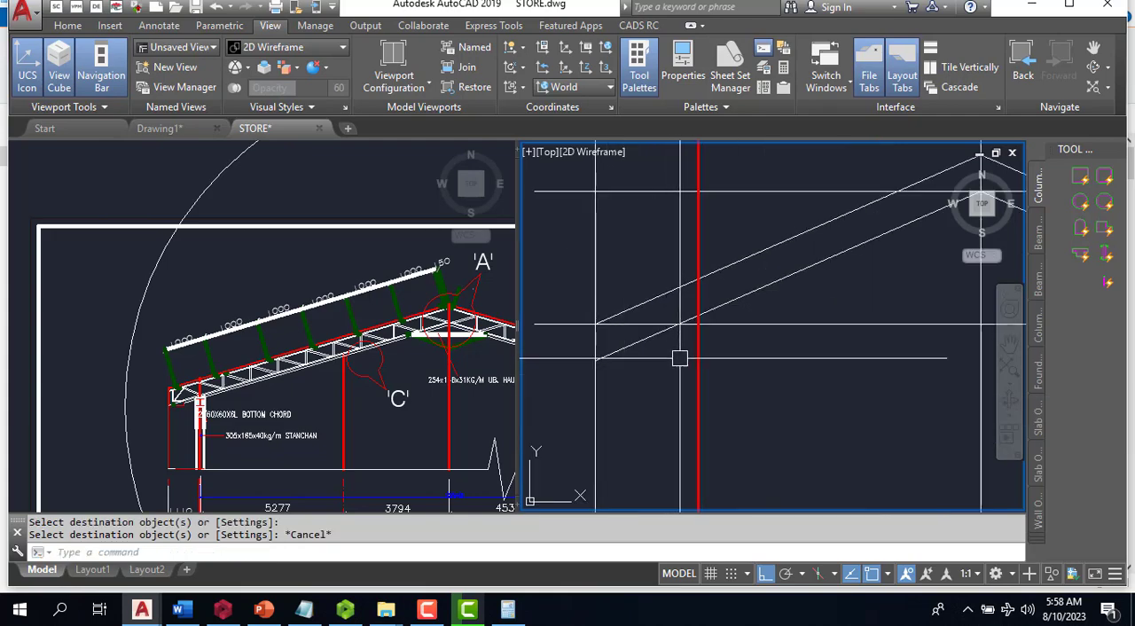
# - Measure the horizontal distance from the truss's left end line to the nearby red column guide line with a linear dimension
pyautogui.write('DLI')
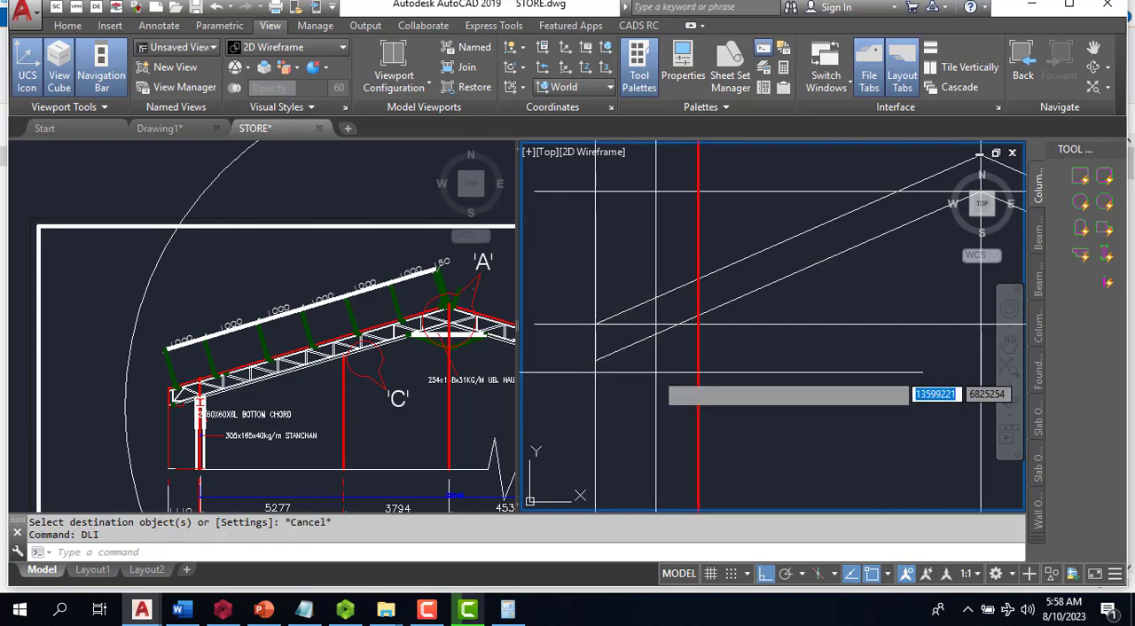
pyautogui.press('Return')
pyautogui.click(596, 401)
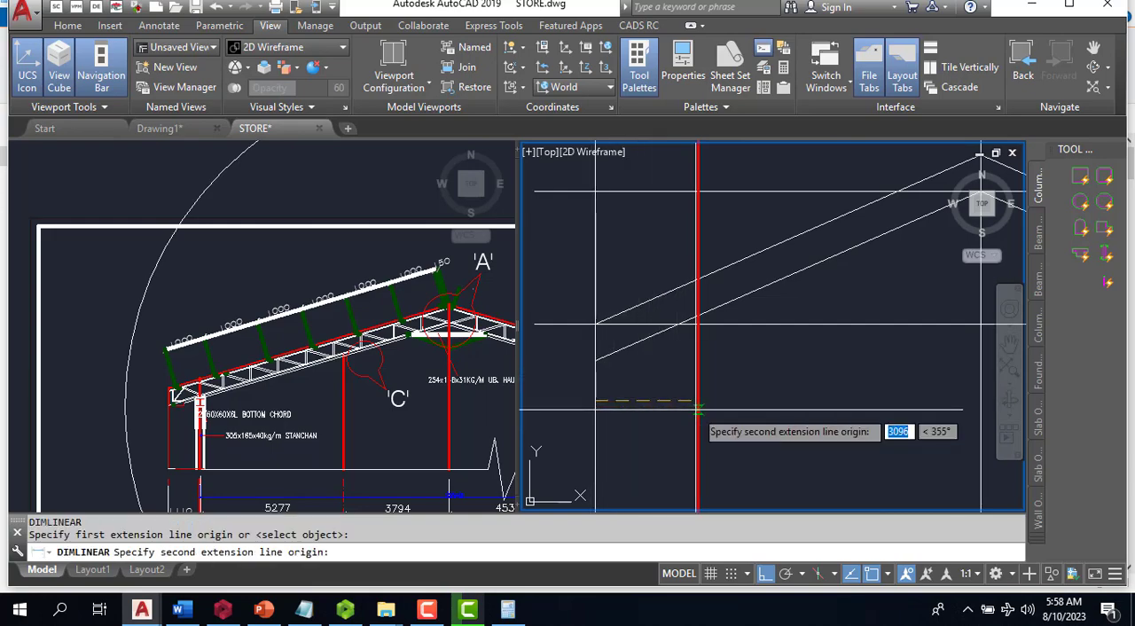
pyautogui.click(697, 403)
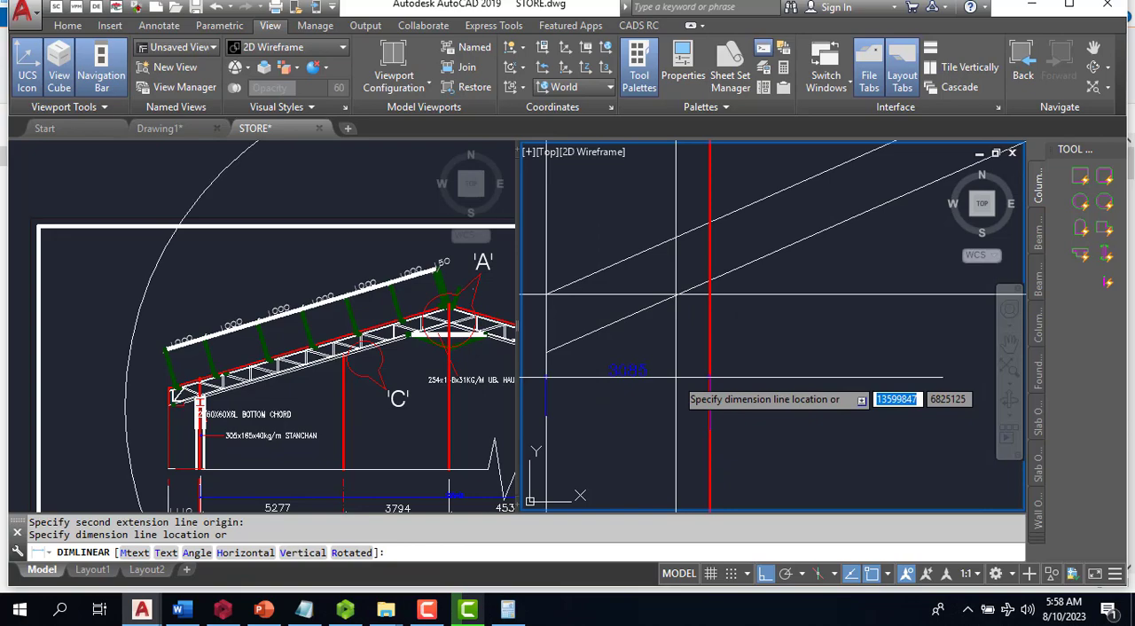
pyautogui.scroll(-3, 676, 293)
pyautogui.press('Escape')
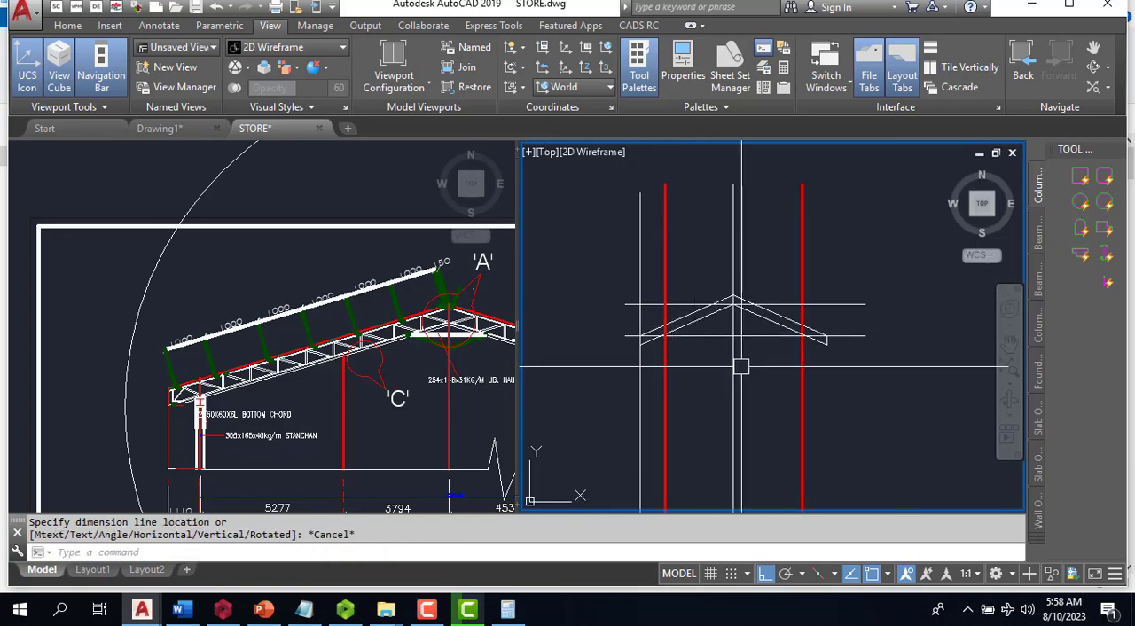
# - Offset the short end vertical of the right half of the truss inward by 600
pyautogui.scroll(2, 819, 349)
pyautogui.scroll(2, 826, 353)
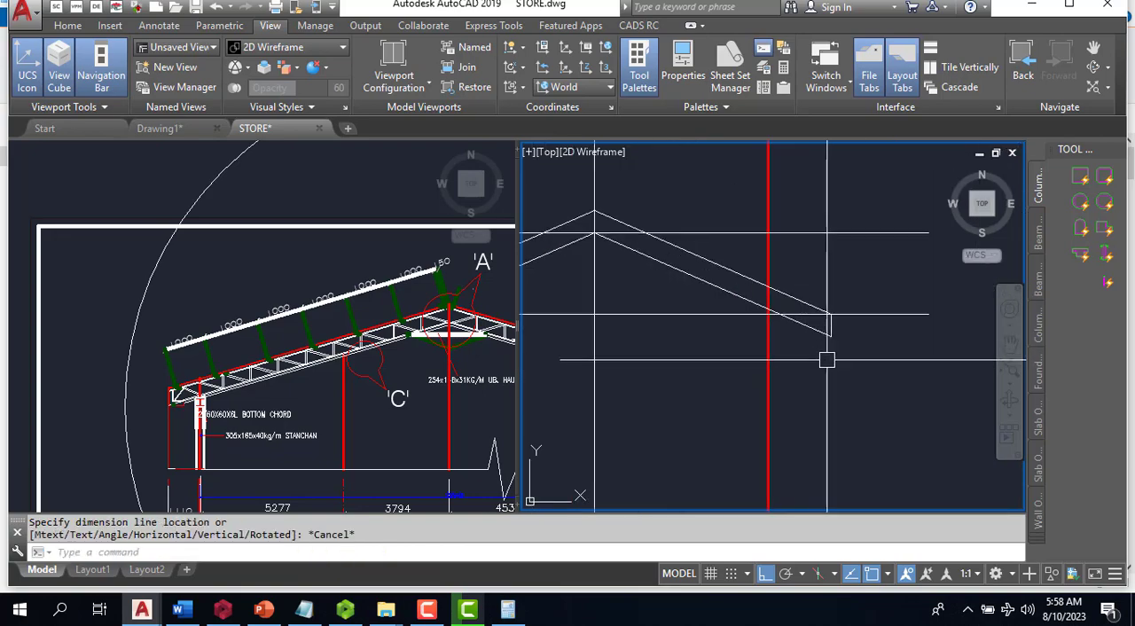
pyautogui.press('Return')
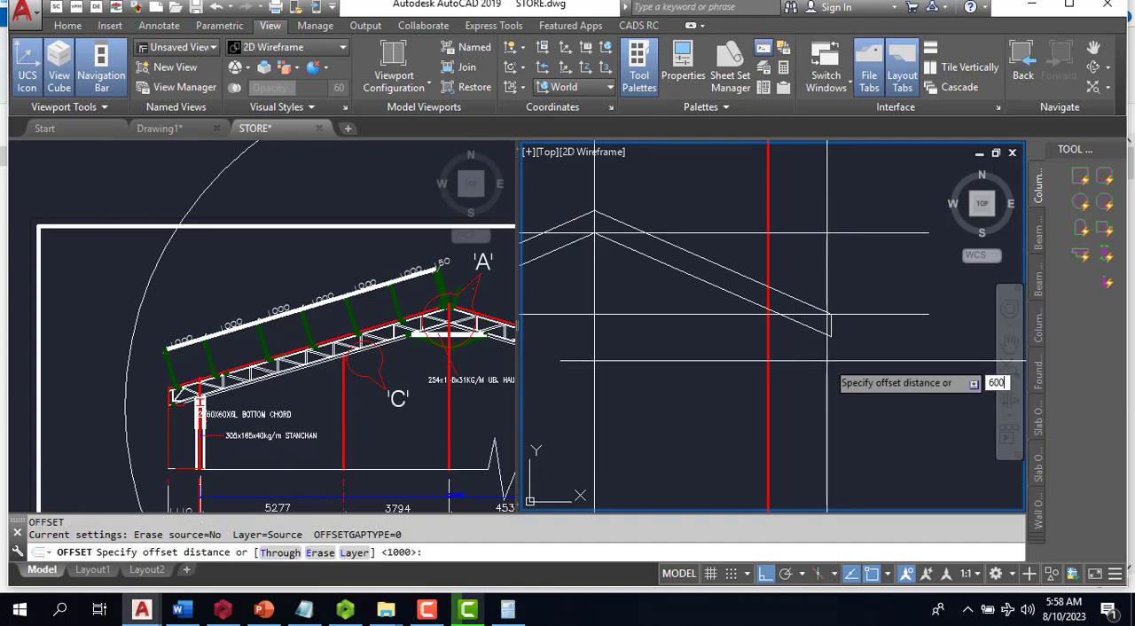
pyautogui.press('Return')
pyautogui.click(831, 326)
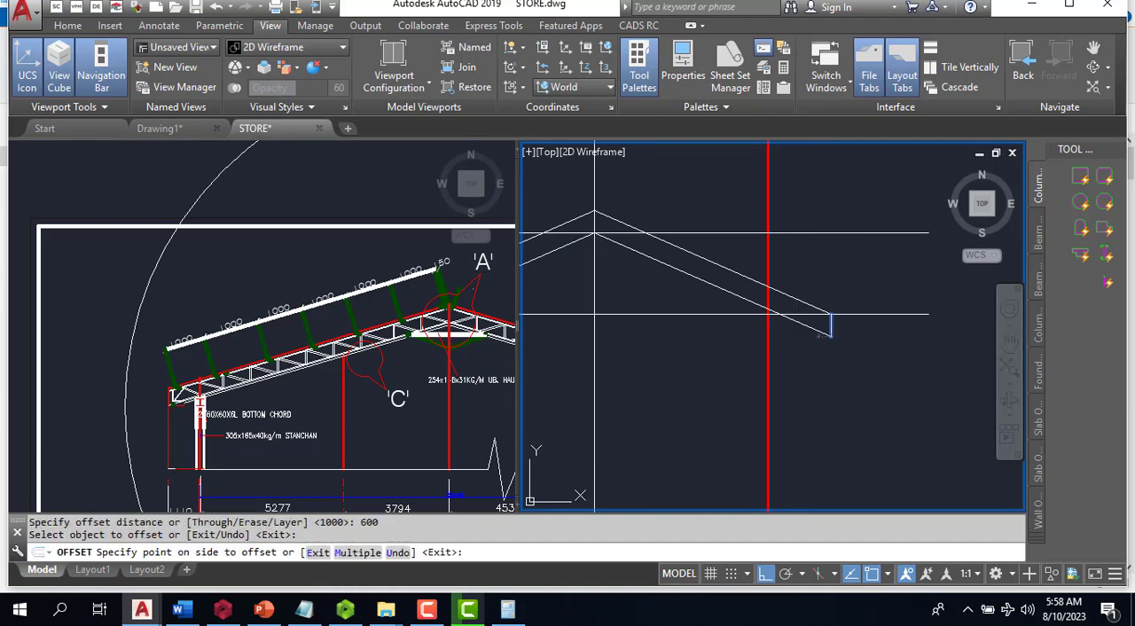
pyautogui.click(806, 360)
pyautogui.scroll(2, 786, 346)
pyautogui.press('Escape')
pyautogui.write('m')
pyautogui.press('Return')
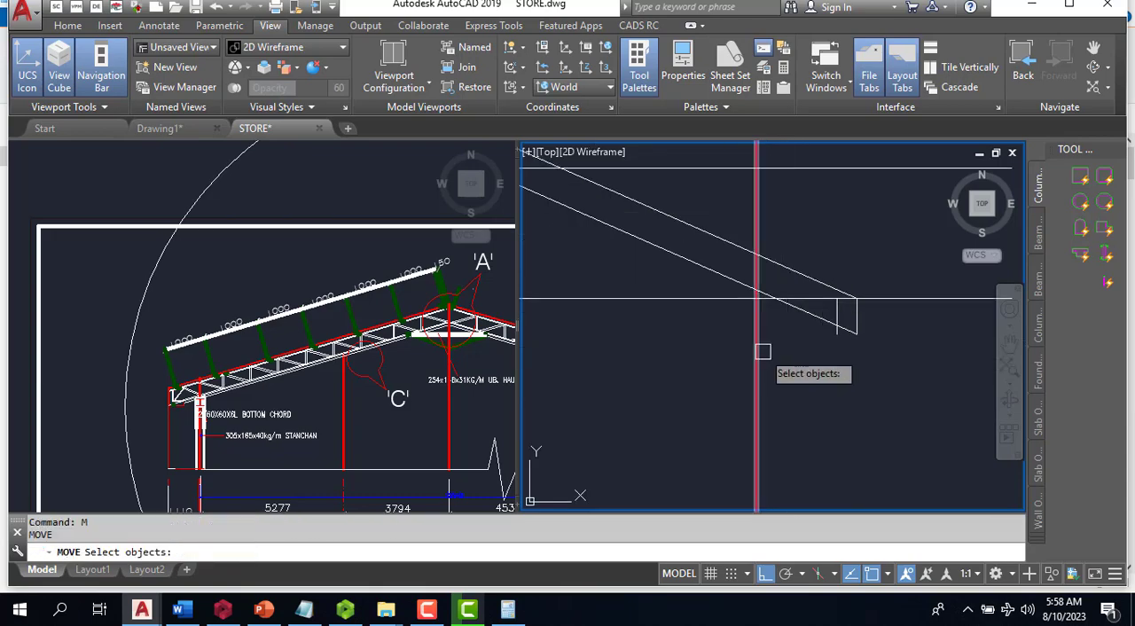
pyautogui.click(757, 348)
pyautogui.scroll(4, 759, 319)
pyautogui.press('Return')
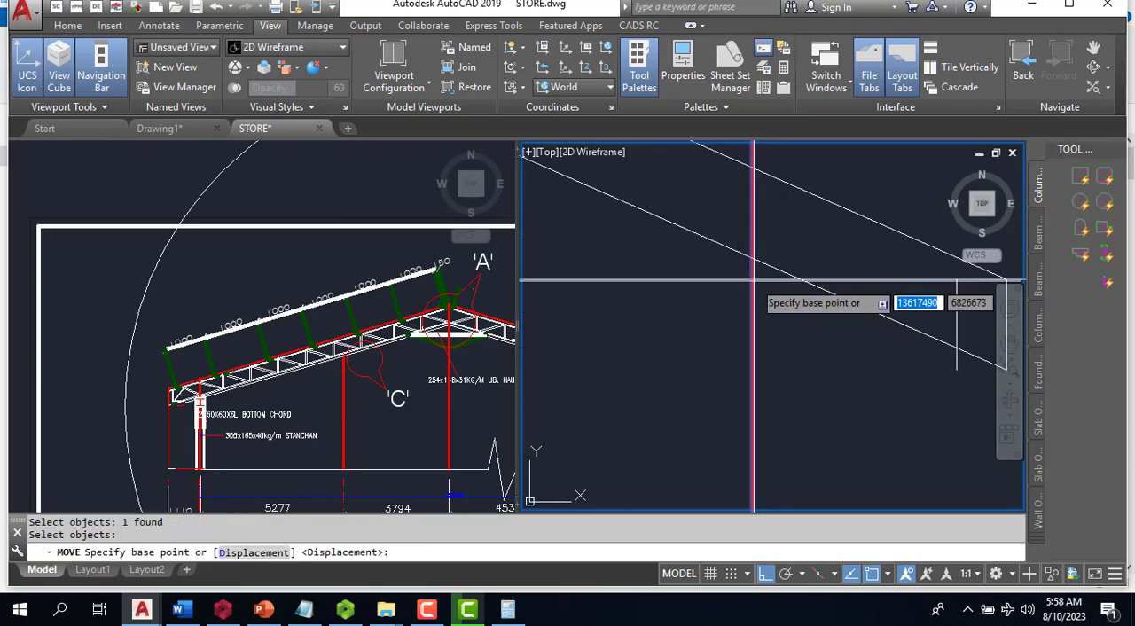
pyautogui.scroll(-4, 700, 293)
pyautogui.press('Escape')
pyautogui.scroll(4, 683, 292)
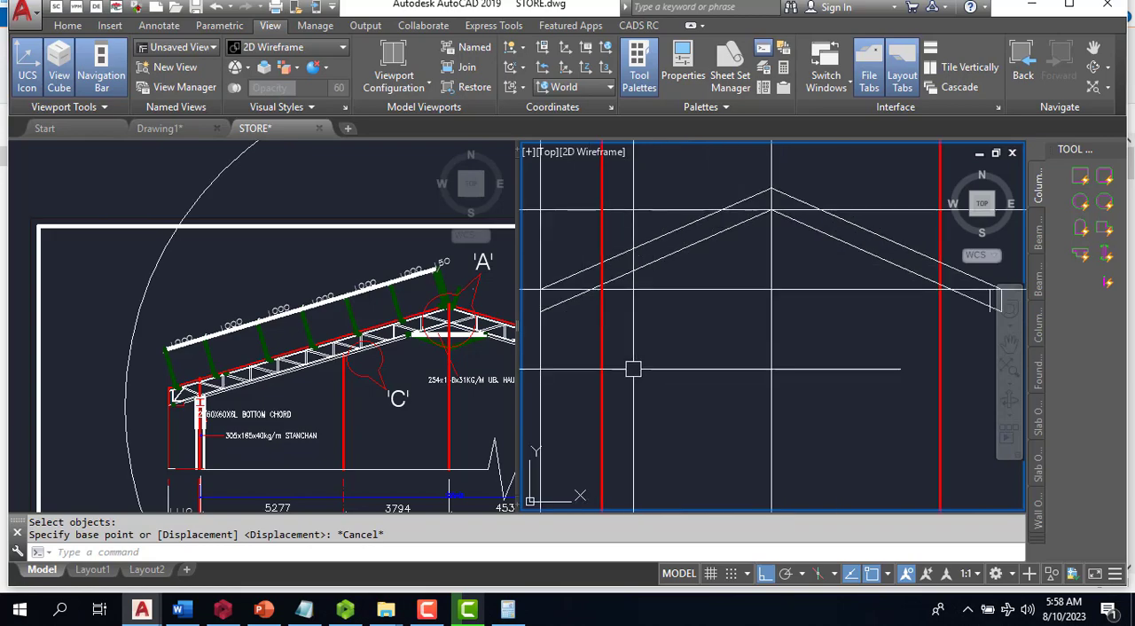
pyautogui.scroll(-4, 632, 370)
pyautogui.scroll(4, 646, 355)
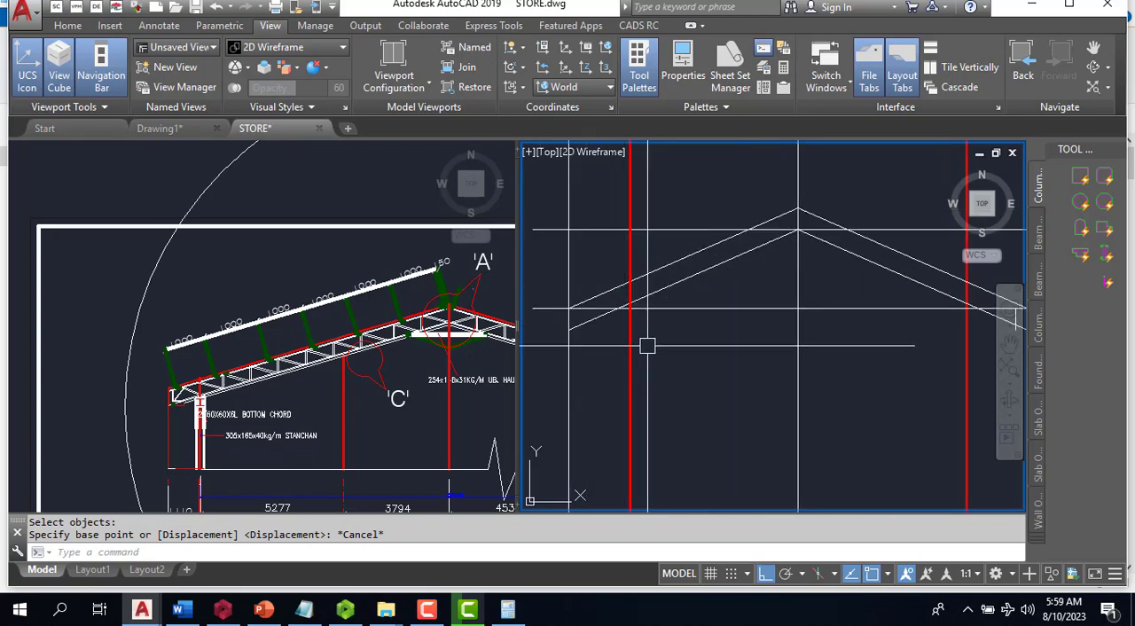
# - Offset the left red column guide line outward by 600, towards the left end of the truss
pyautogui.write('o')
pyautogui.press('Return')
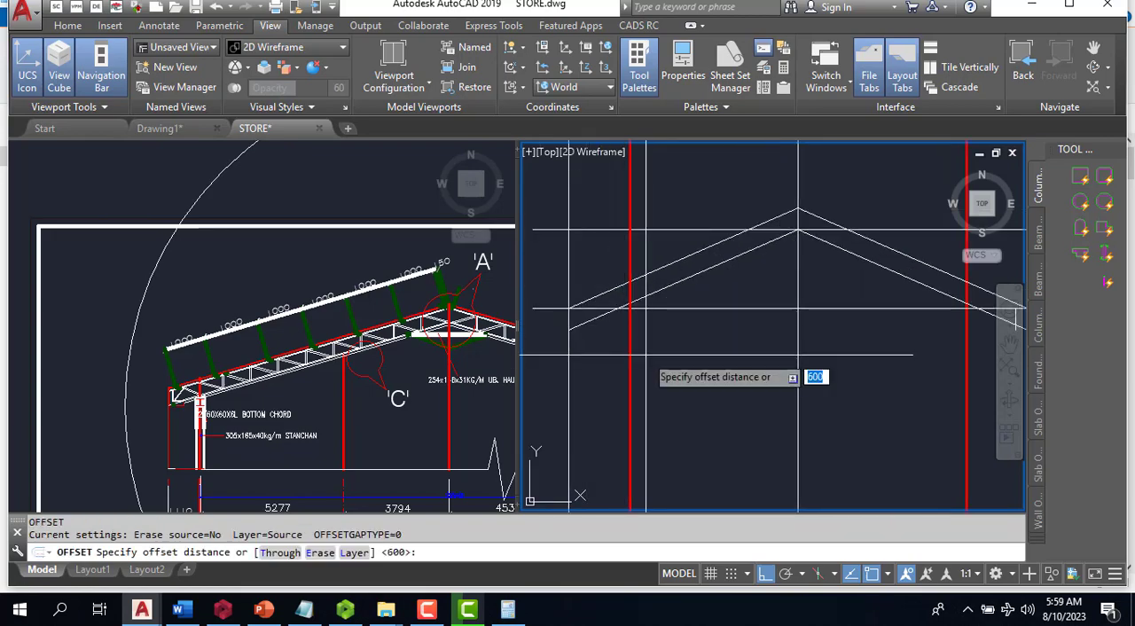
pyautogui.press('Return')
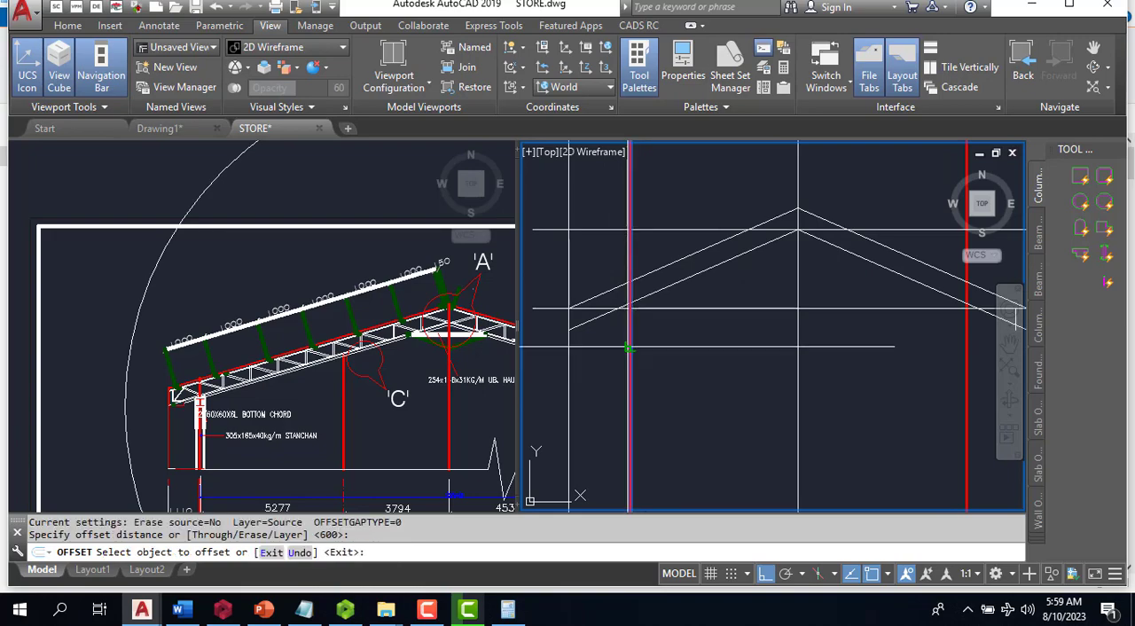
pyautogui.click(630, 335)
pyautogui.click(610, 345)
pyautogui.scroll(4, 617, 324)
pyautogui.press('Escape')
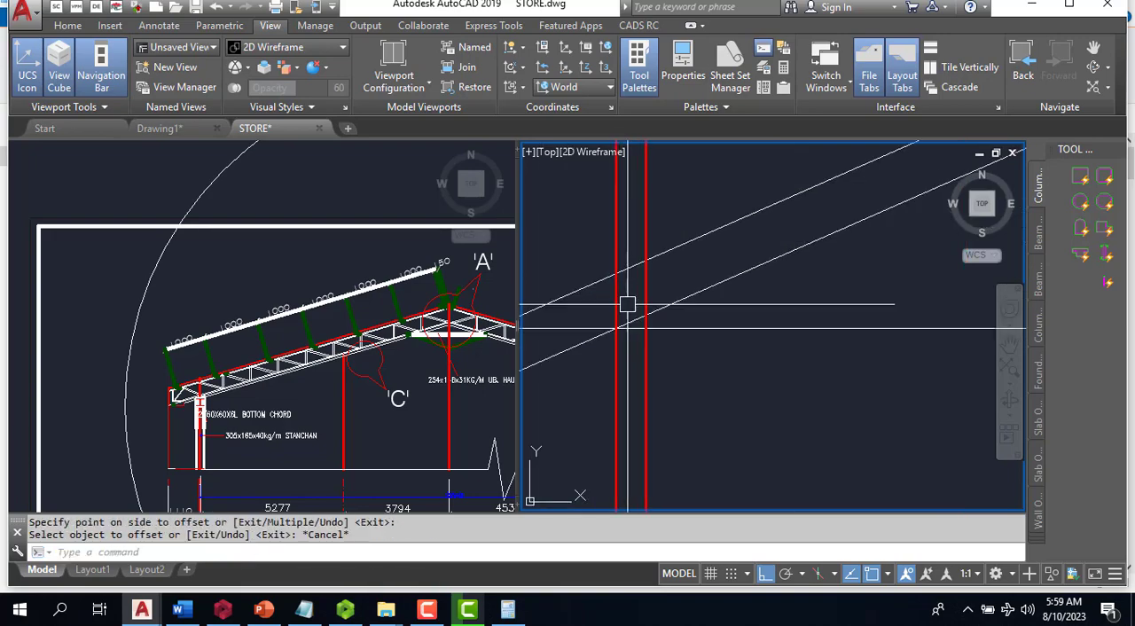
# - Fillet the offset red line with the bottom and top chords at radius 0 to close the left truss end
pyautogui.write('F')
pyautogui.press('Return')
pyautogui.scroll(1, 634, 314)
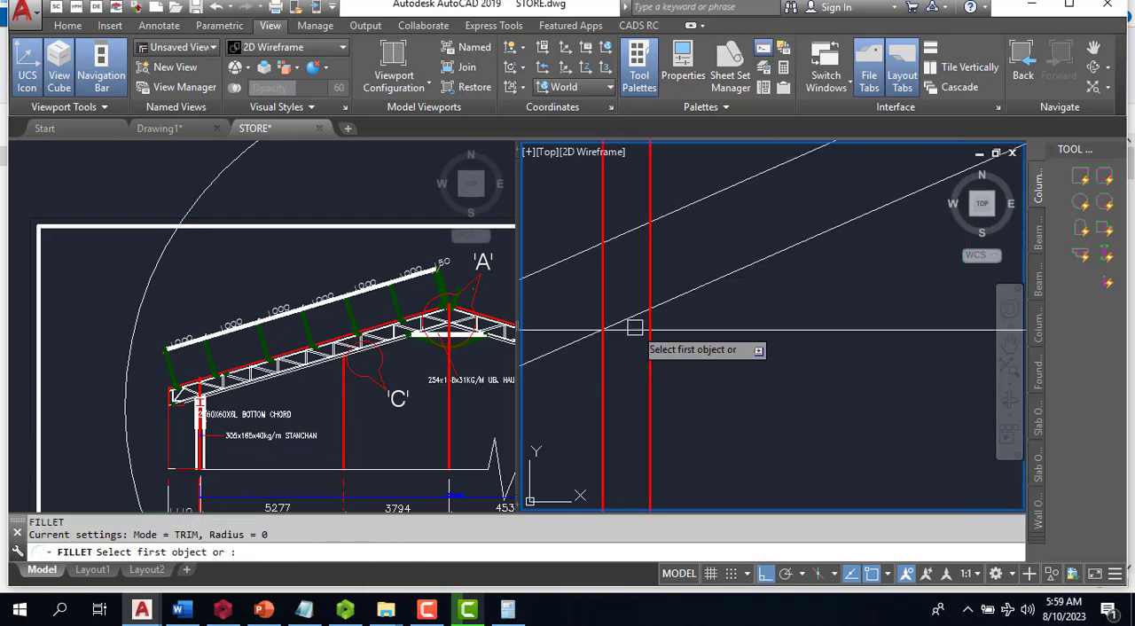
pyautogui.click(633, 314)
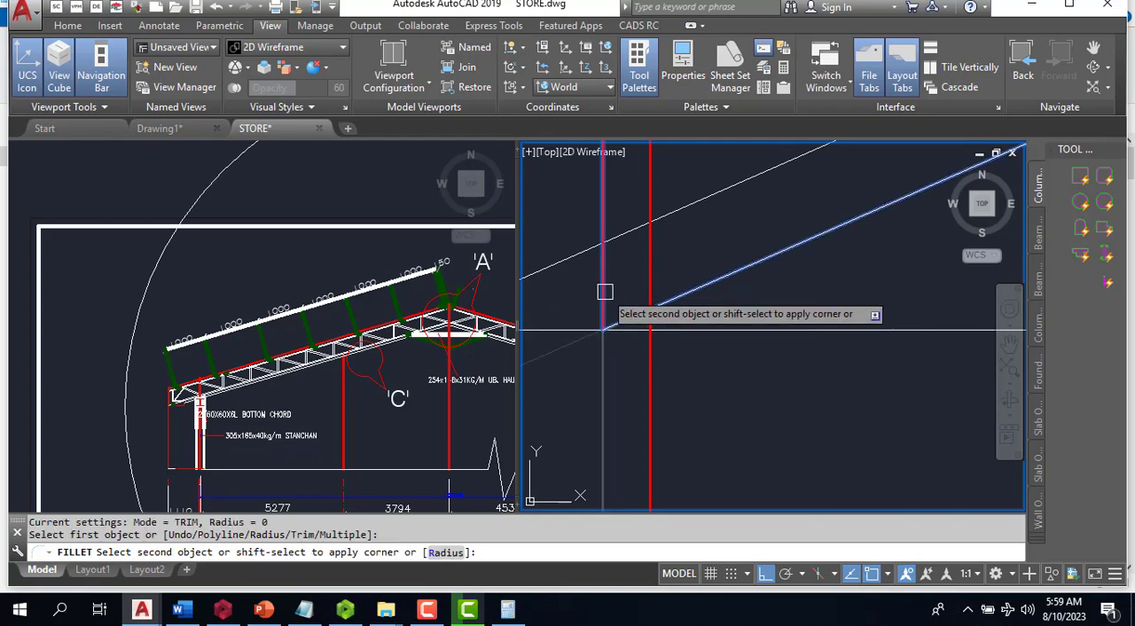
pyautogui.click(605, 310)
pyautogui.press('Return')
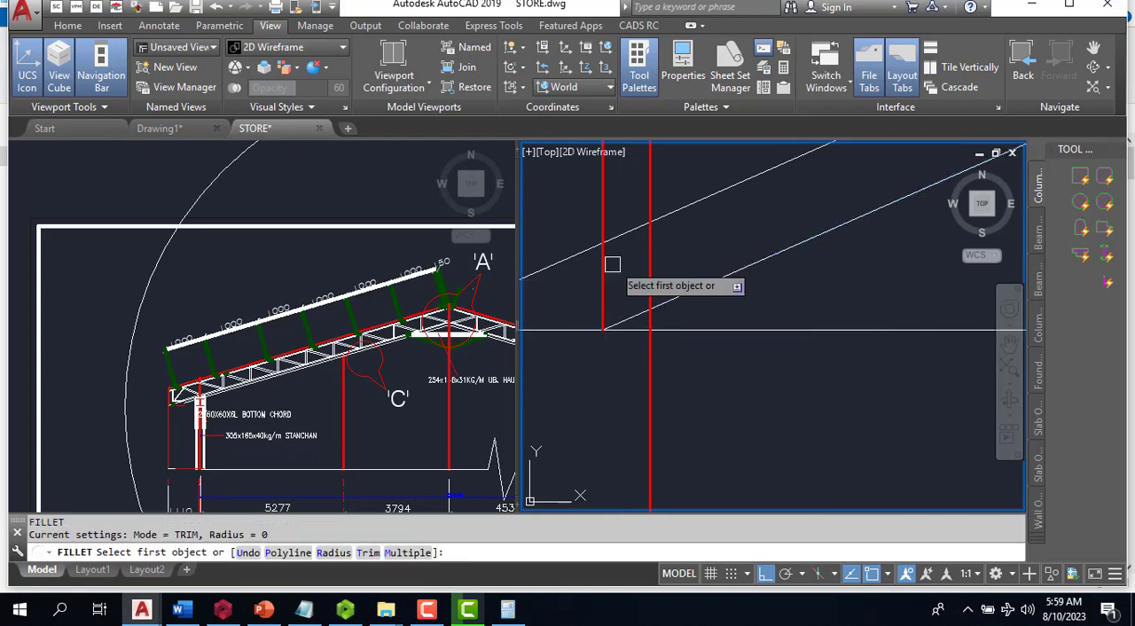
pyautogui.click(611, 261)
pyautogui.click(621, 234)
pyautogui.scroll(-4, 582, 290)
pyautogui.scroll(-3, 710, 301)
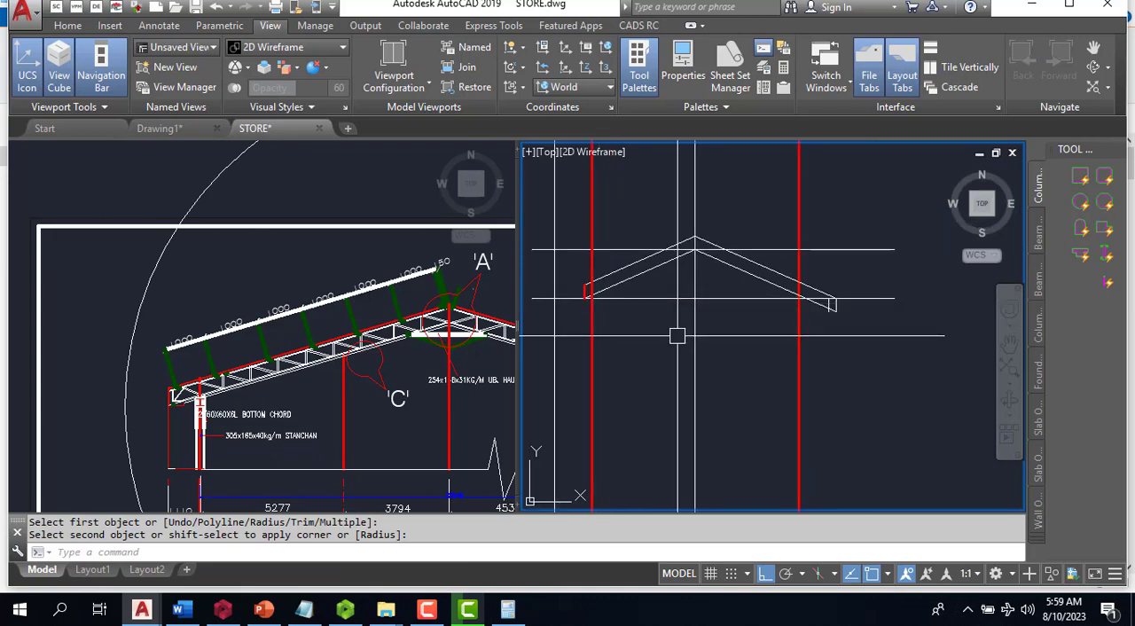
# - Offset the right red column guide line outward by 600, towards the right end of the truss
pyautogui.scroll(5, 793, 341)
pyautogui.write('o')
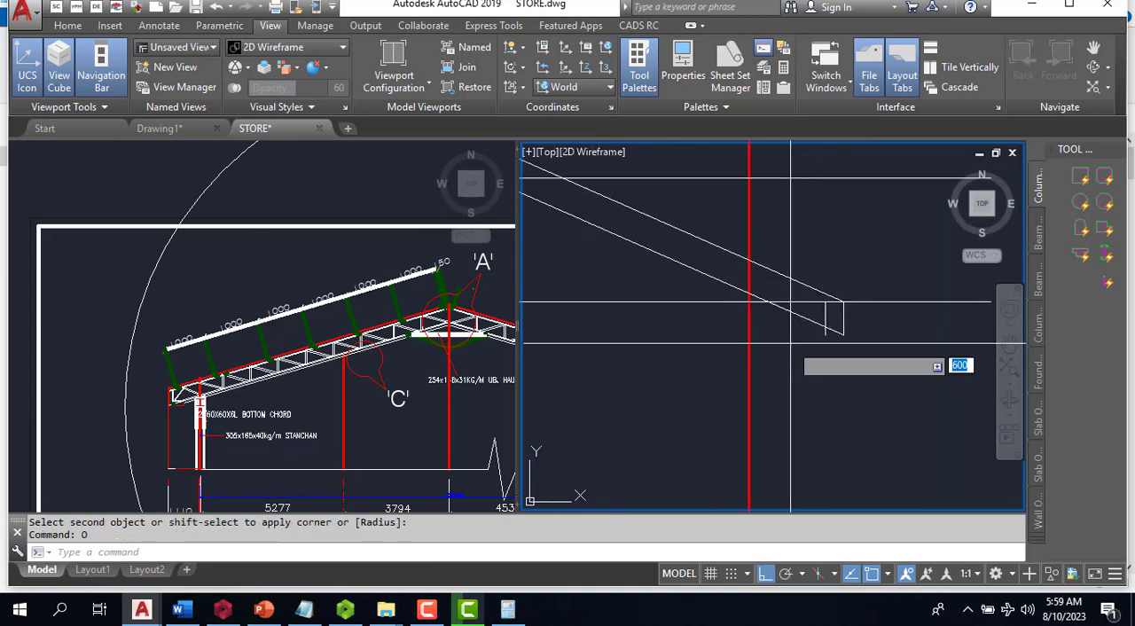
pyautogui.press('Return')
pyautogui.press('Return')
pyautogui.click(750, 351)
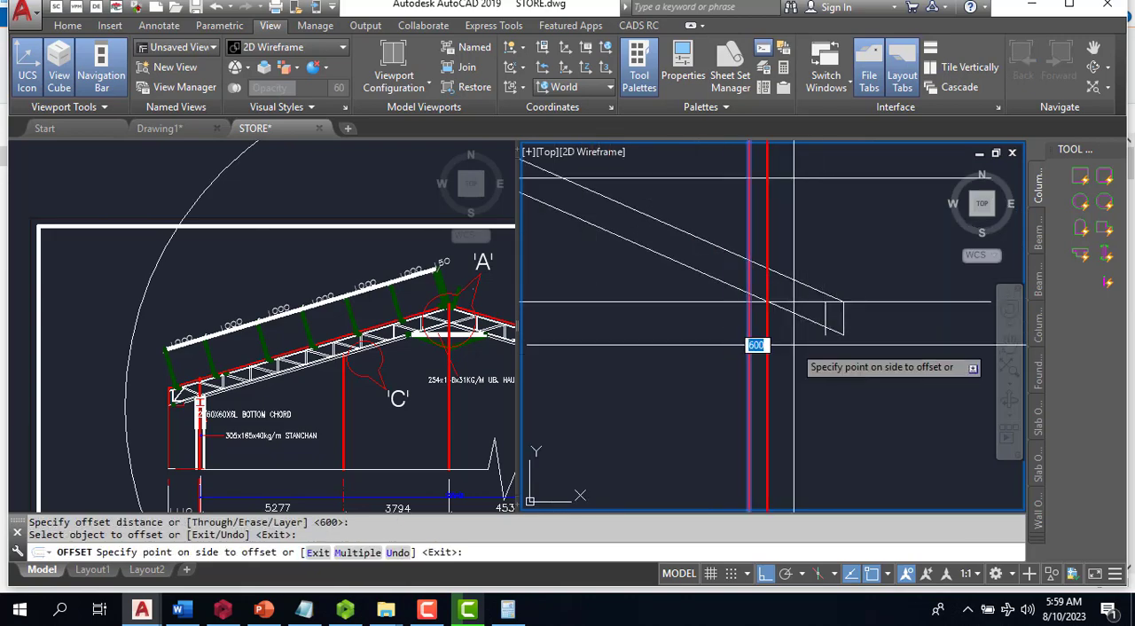
pyautogui.click(794, 344)
pyautogui.press('Escape')
pyautogui.scroll(4, 757, 271)
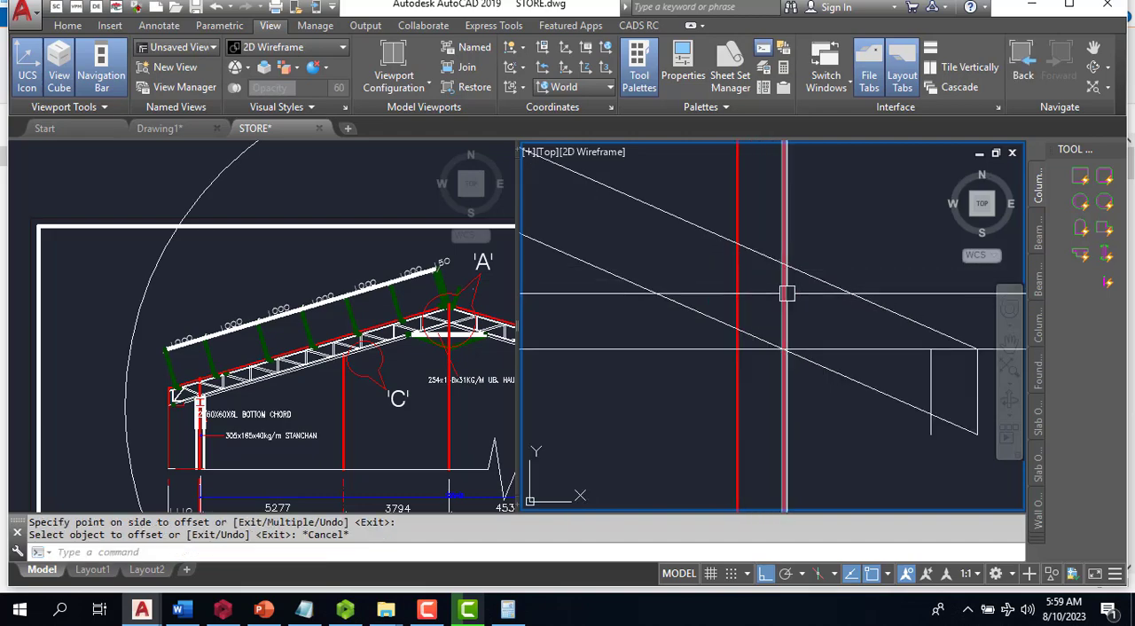
pyautogui.write('f')
pyautogui.press('Return')
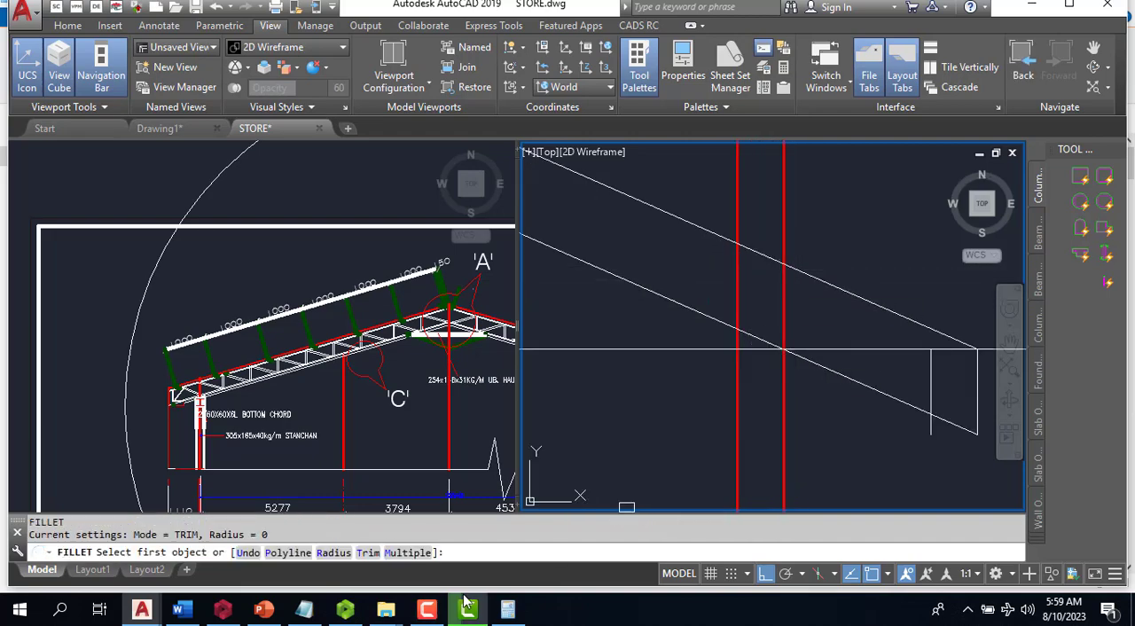
pyautogui.moveTo(467, 603)
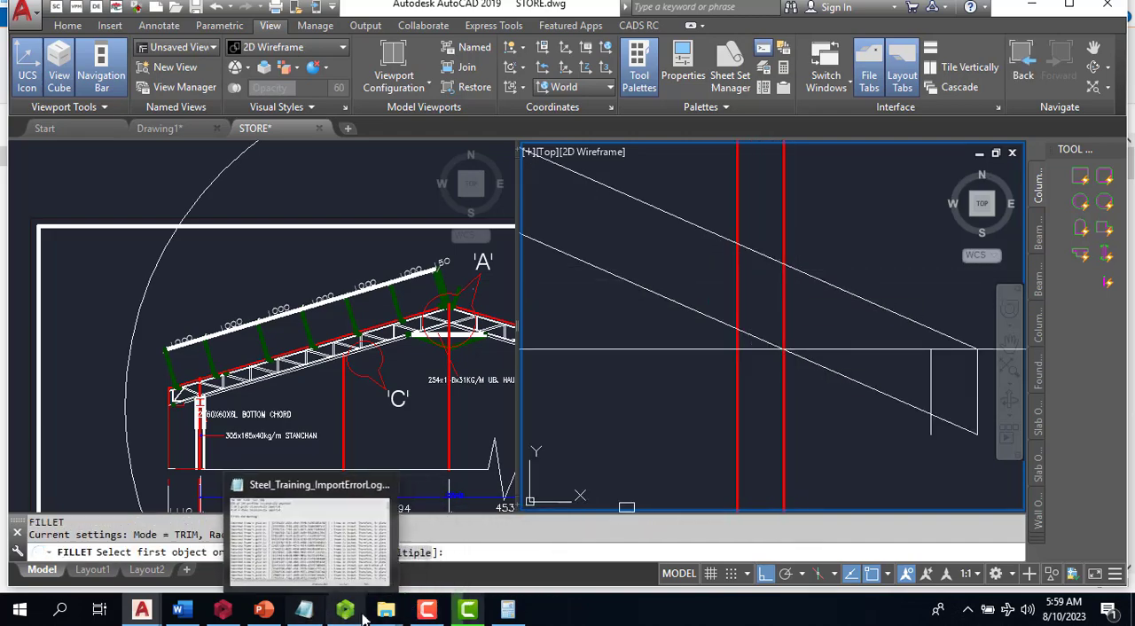
pyautogui.moveTo(424, 609)
pyautogui.click(430, 556)
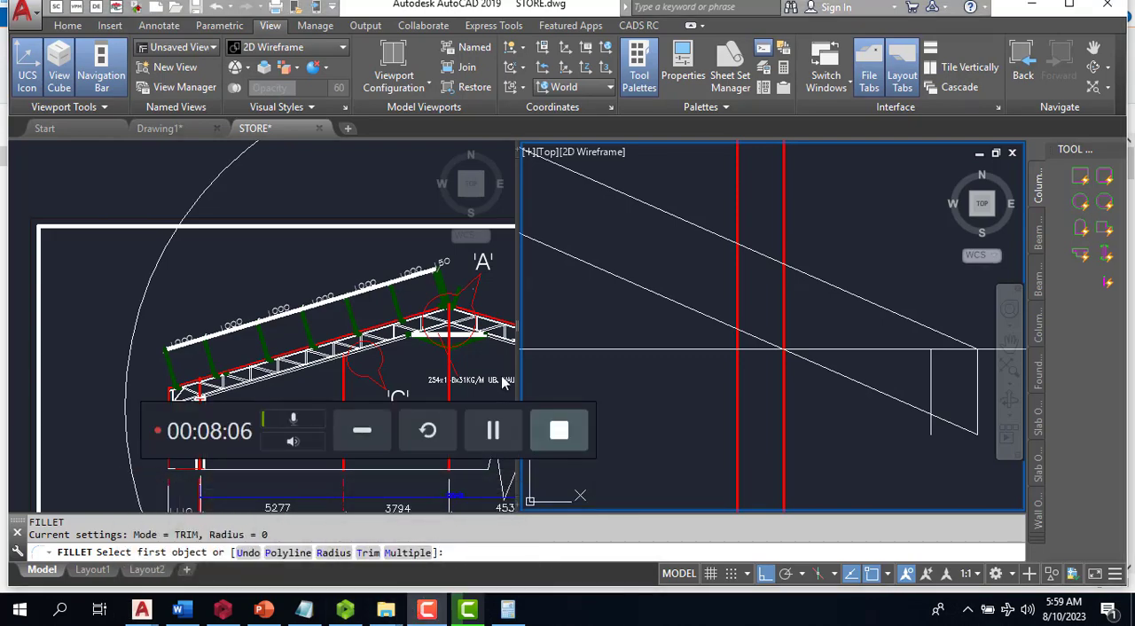
pyautogui.click(494, 431)
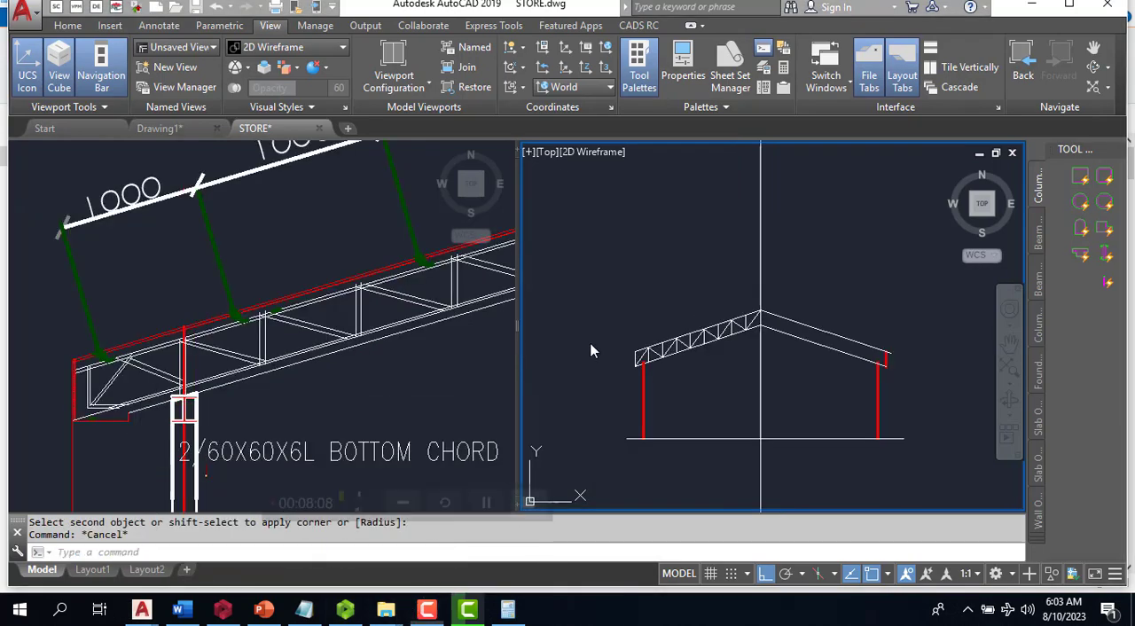
pyautogui.scroll(3, 716, 347)
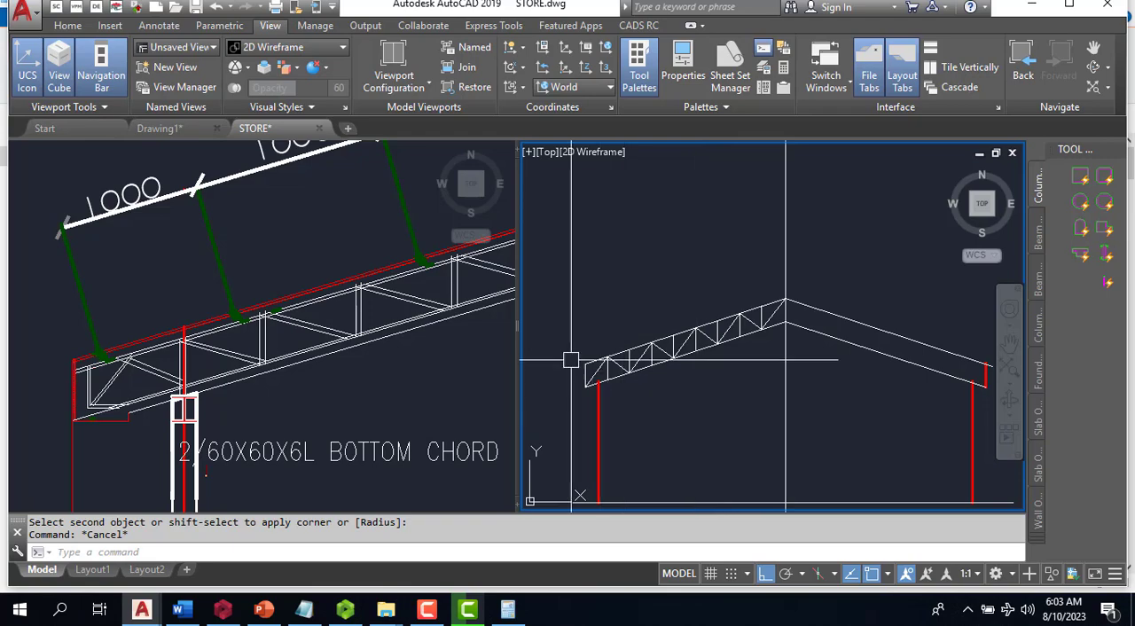
pyautogui.scroll(2, 576, 359)
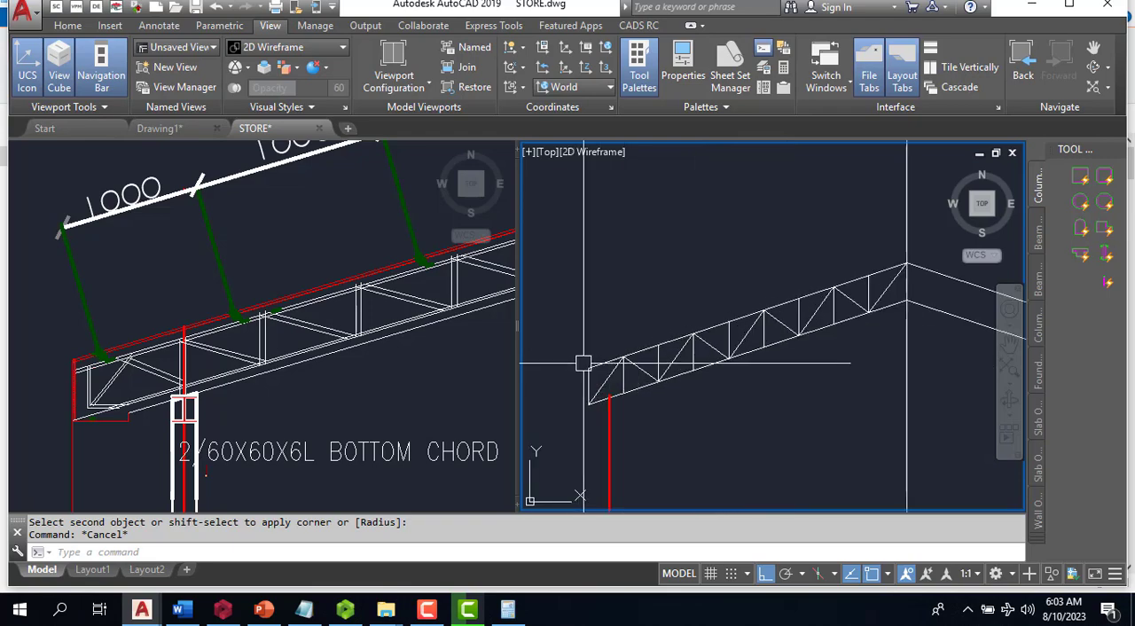
pyautogui.write('M')
pyautogui.press('Return')
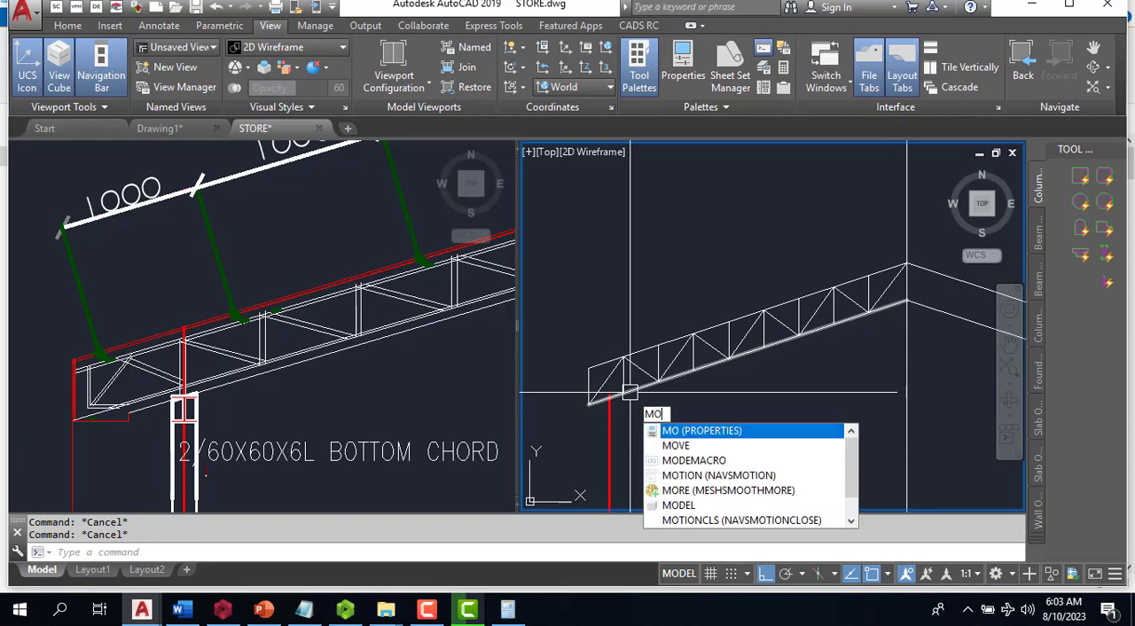
pyautogui.press('Escape')
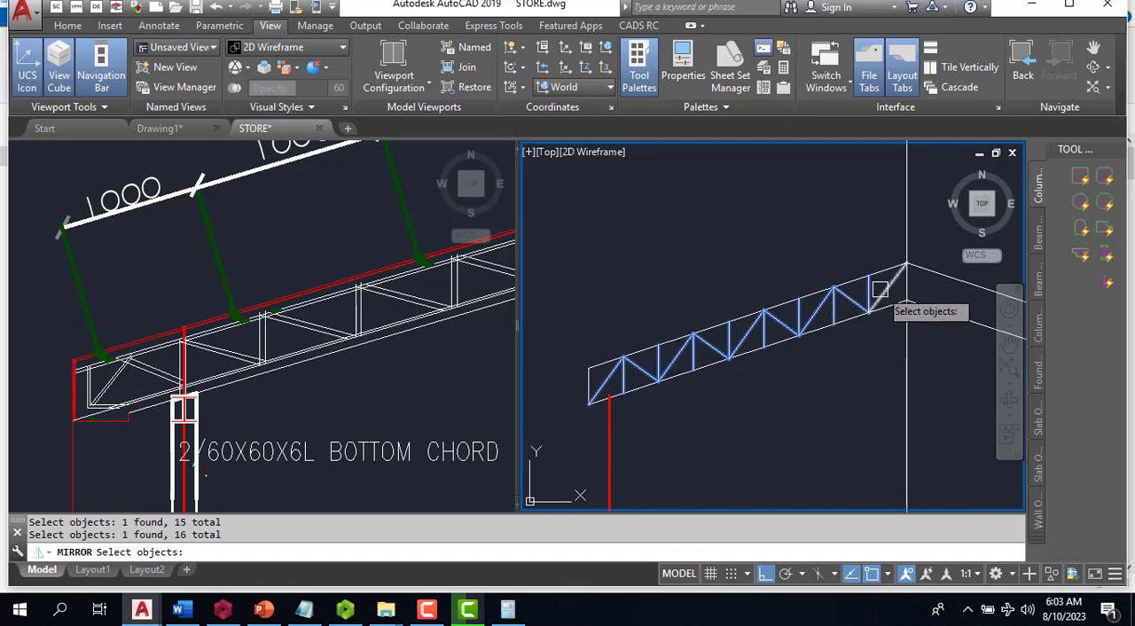
# - Mirror the left half's web verticals and diagonals about the vertical ridge line, keeping the source objects
pyautogui.scroll(-3, 764, 333)
pyautogui.scroll(3, 802, 385)
pyautogui.press('Return')
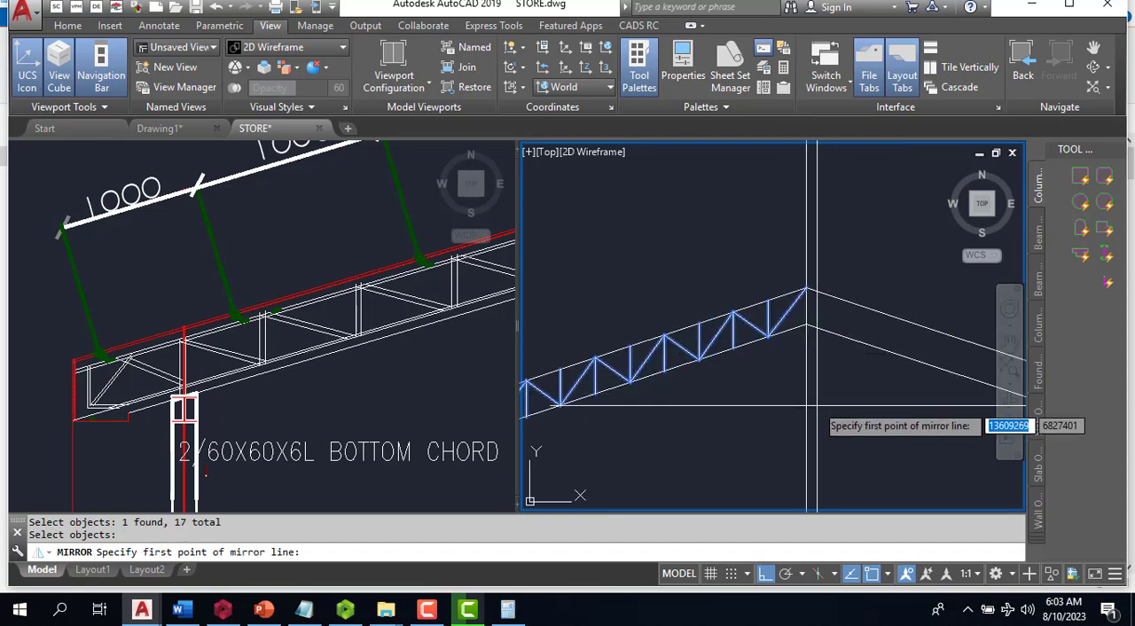
pyautogui.click(807, 407)
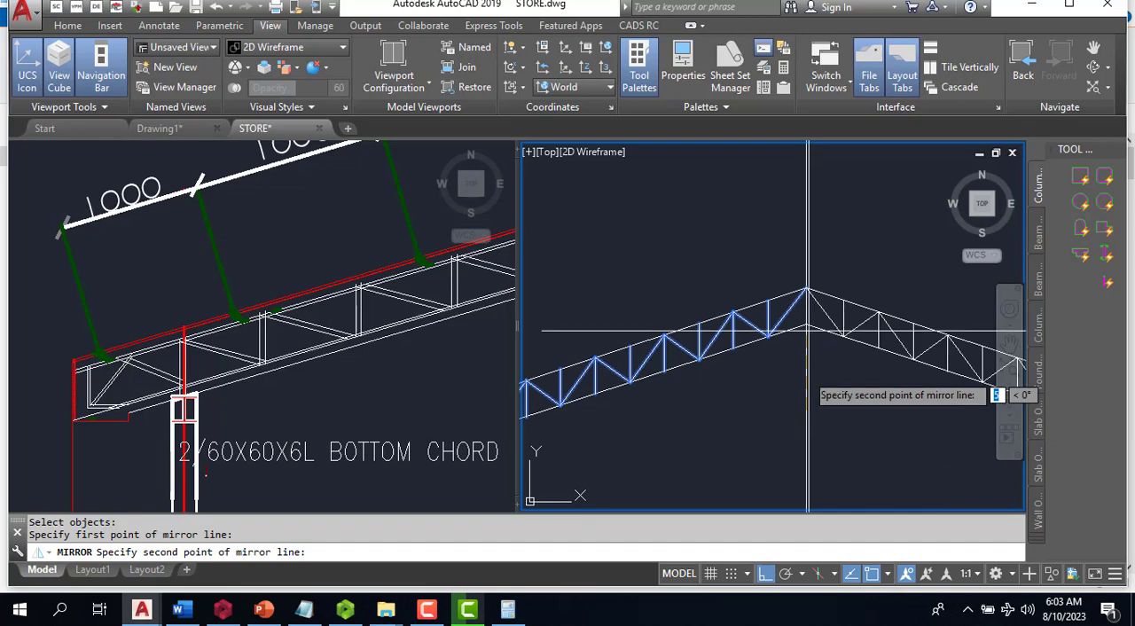
pyautogui.click(809, 254)
pyautogui.click(851, 315)
pyautogui.scroll(-3, 762, 225)
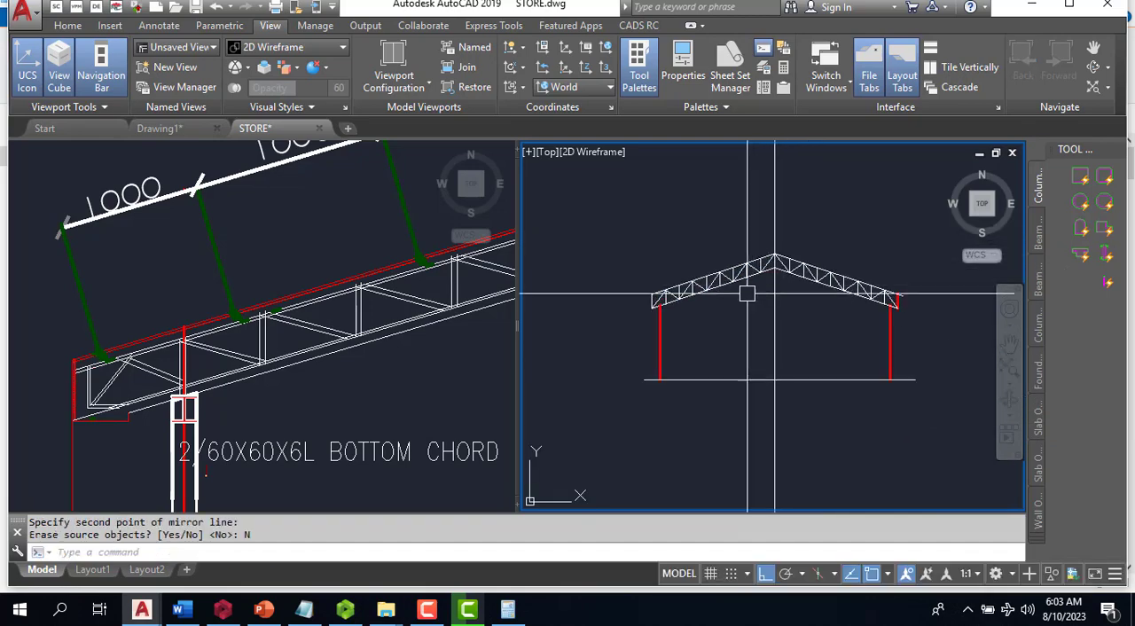
# - Match the properties of a web diagonal onto the red line at the right truss end
pyautogui.scroll(4, 657, 259)
pyautogui.scroll(-2, 628, 322)
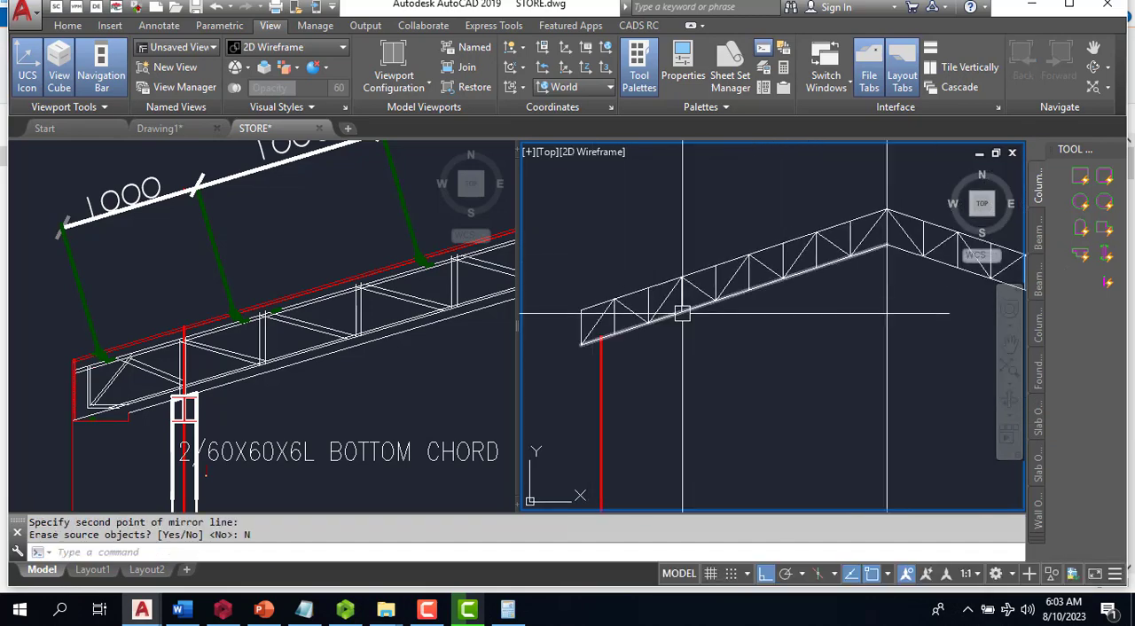
pyautogui.write('MA')
pyautogui.press('Return')
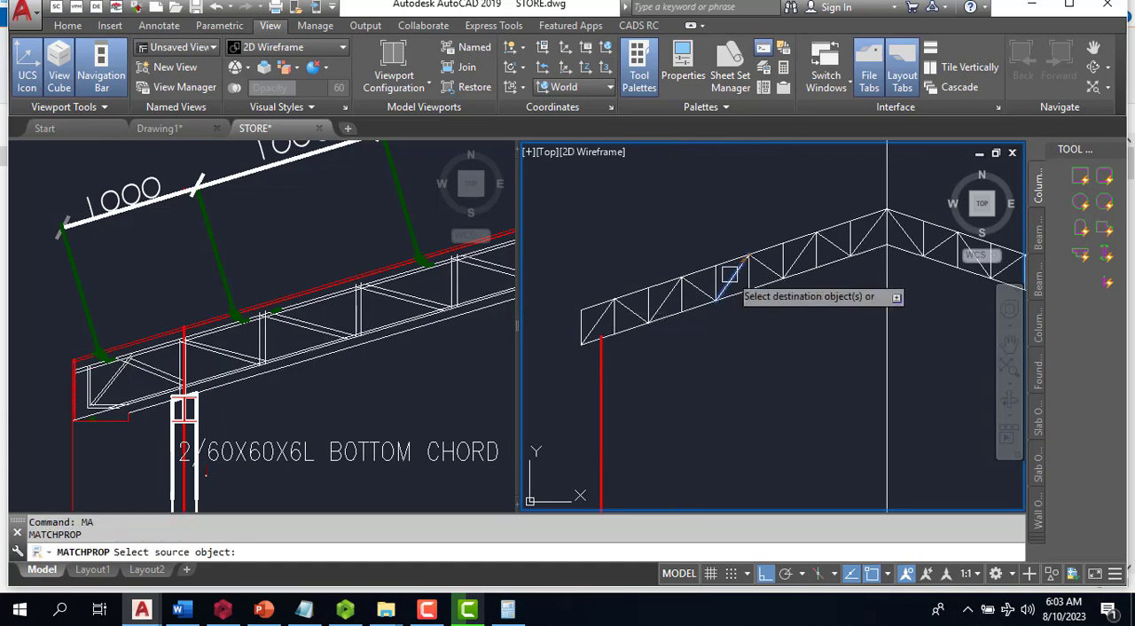
pyautogui.click(729, 274)
pyautogui.scroll(4, 887, 328)
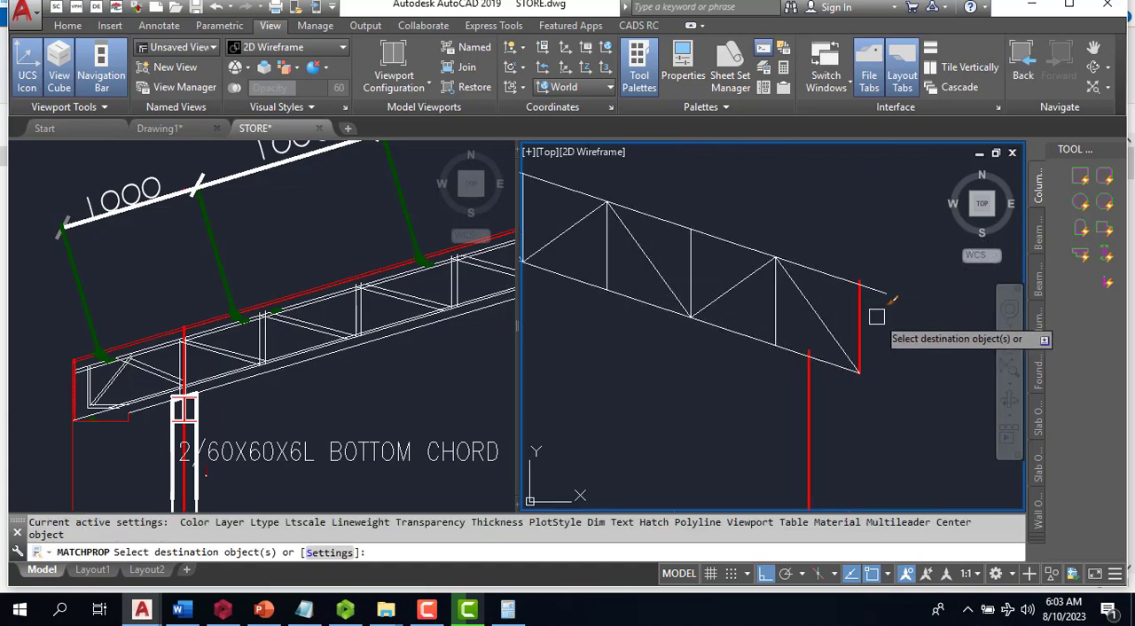
pyautogui.press('Escape')
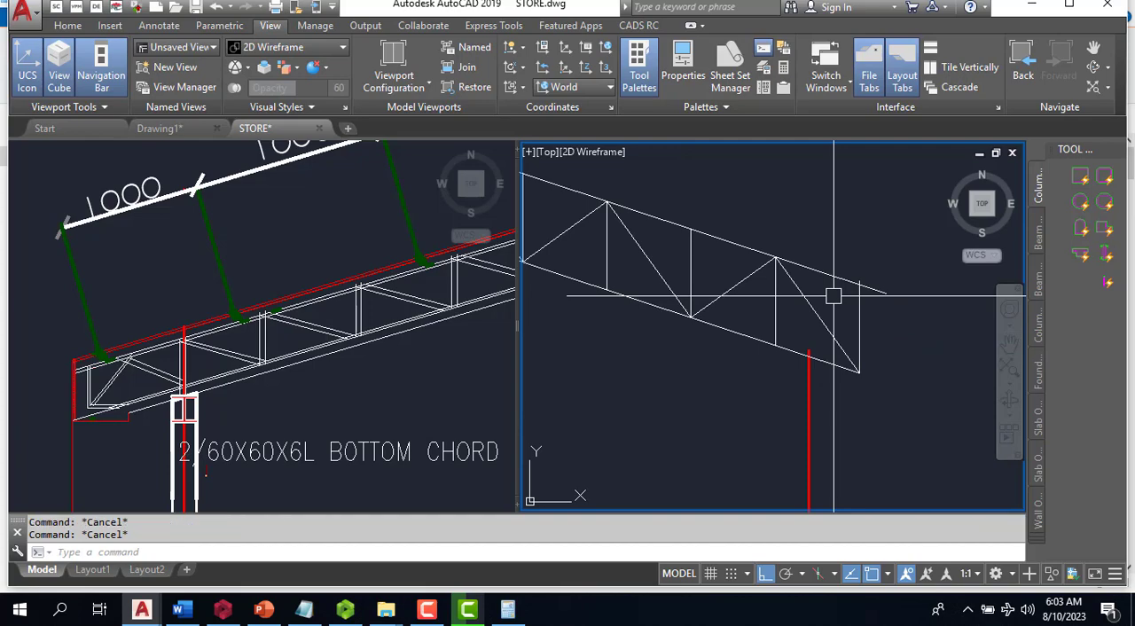
# - Fillet the top chord with the right end vertical at radius 0 to close the right truss end
pyautogui.write('F')
pyautogui.press('Return')
pyautogui.click(847, 276)
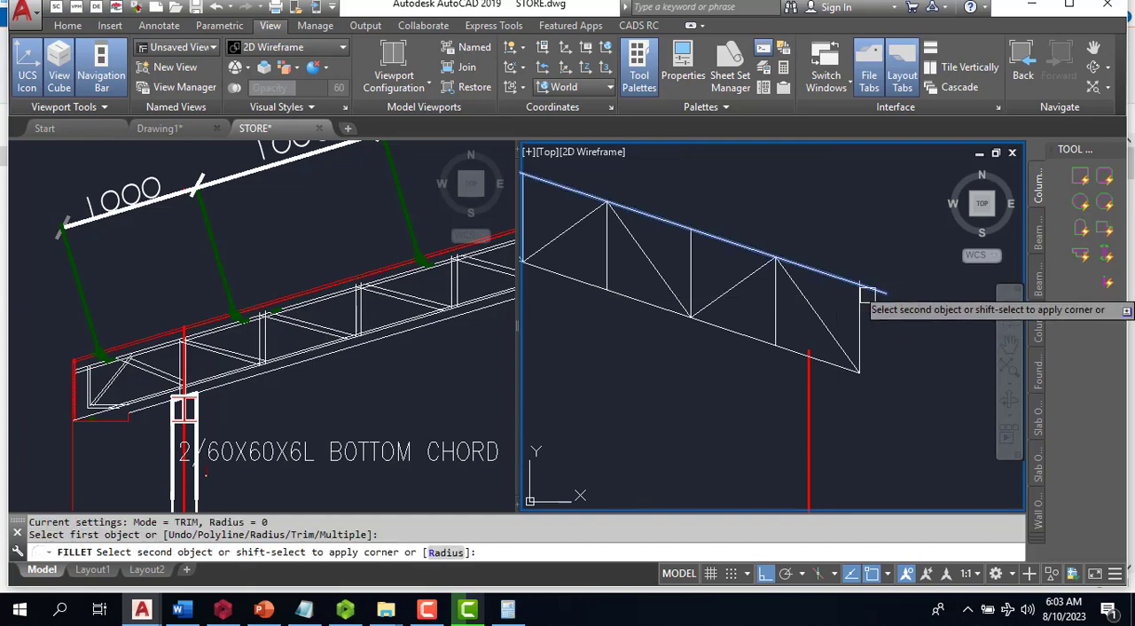
pyautogui.click(861, 318)
pyautogui.scroll(-6, 875, 283)
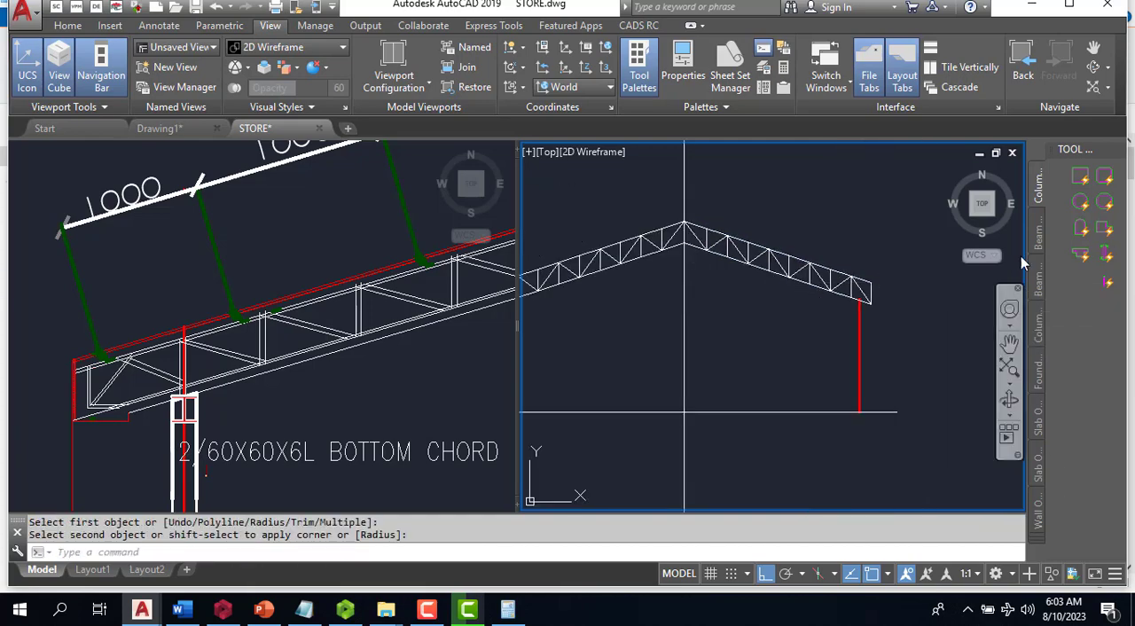
pyautogui.scroll(-5, 729, 362)
pyautogui.scroll(5, 725, 344)
pyautogui.scroll(-4, 725, 347)
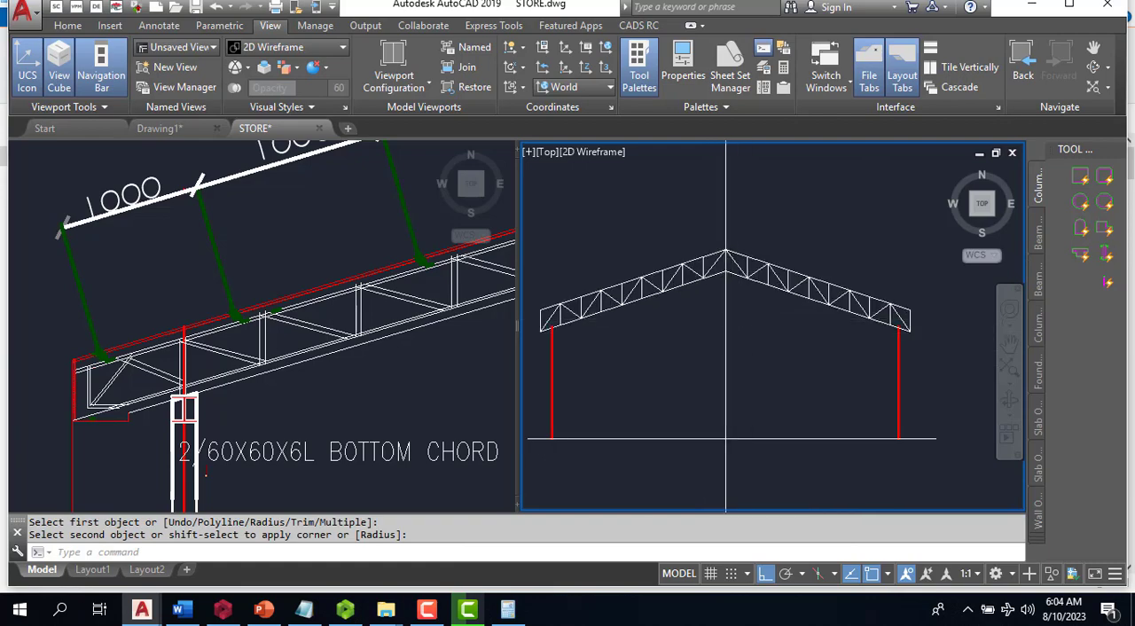
pyautogui.scroll(4, 625, 331)
pyautogui.scroll(-10, 201, 345)
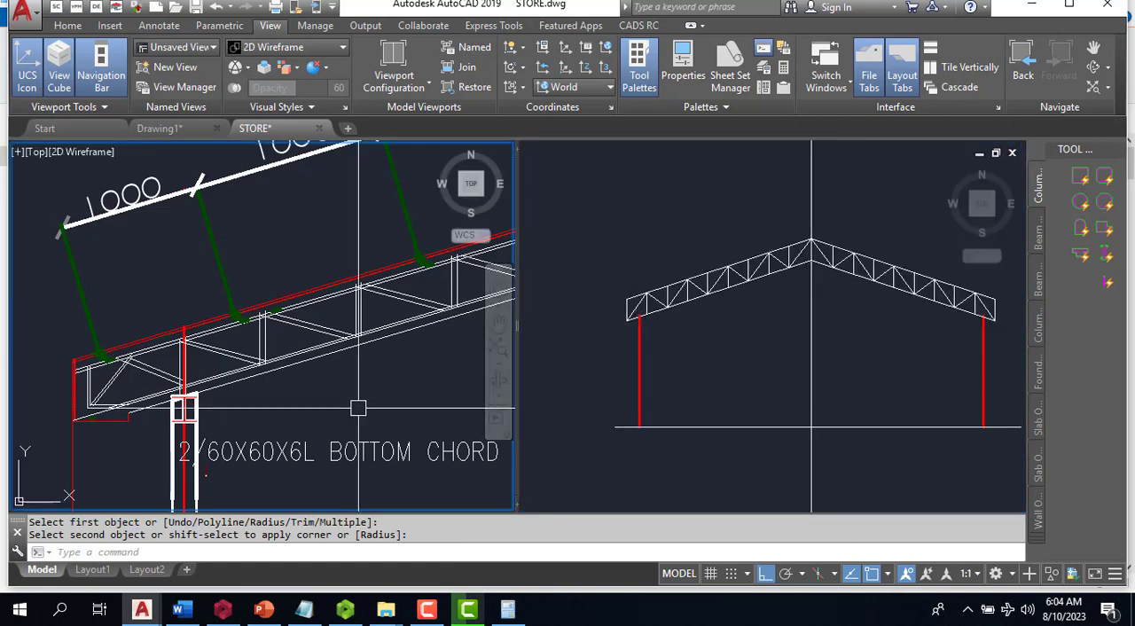
# - Offset the left red column line inward by 4248, the column spacing dimensioned on the roof trusses plan
pyautogui.scroll(10, 201, 345)
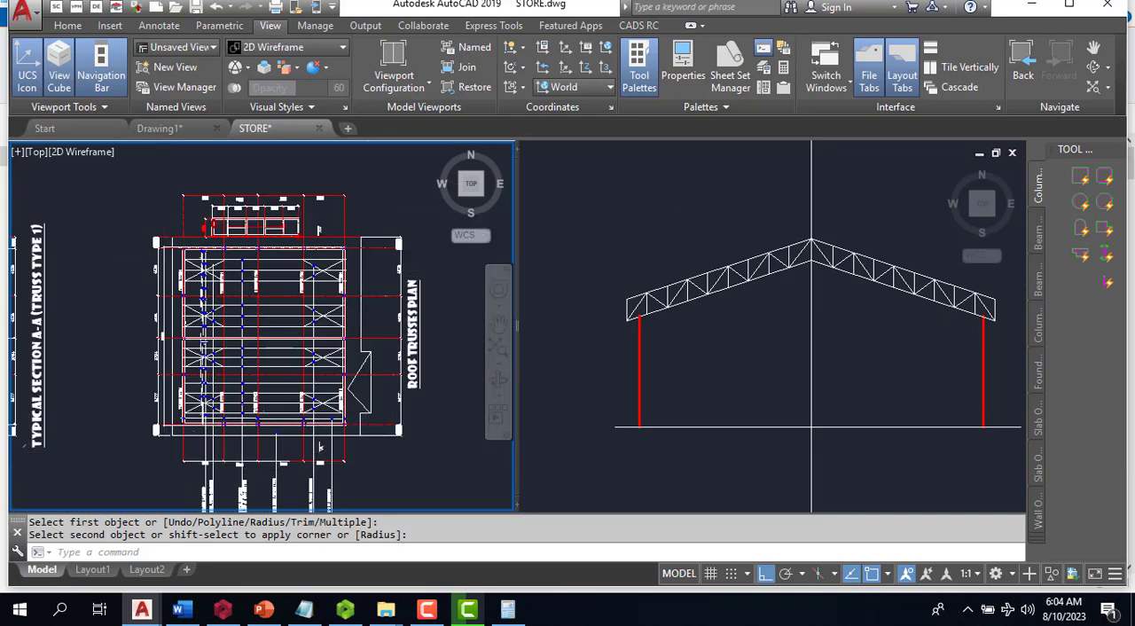
pyautogui.scroll(5, 163, 463)
pyautogui.scroll(3, 251, 470)
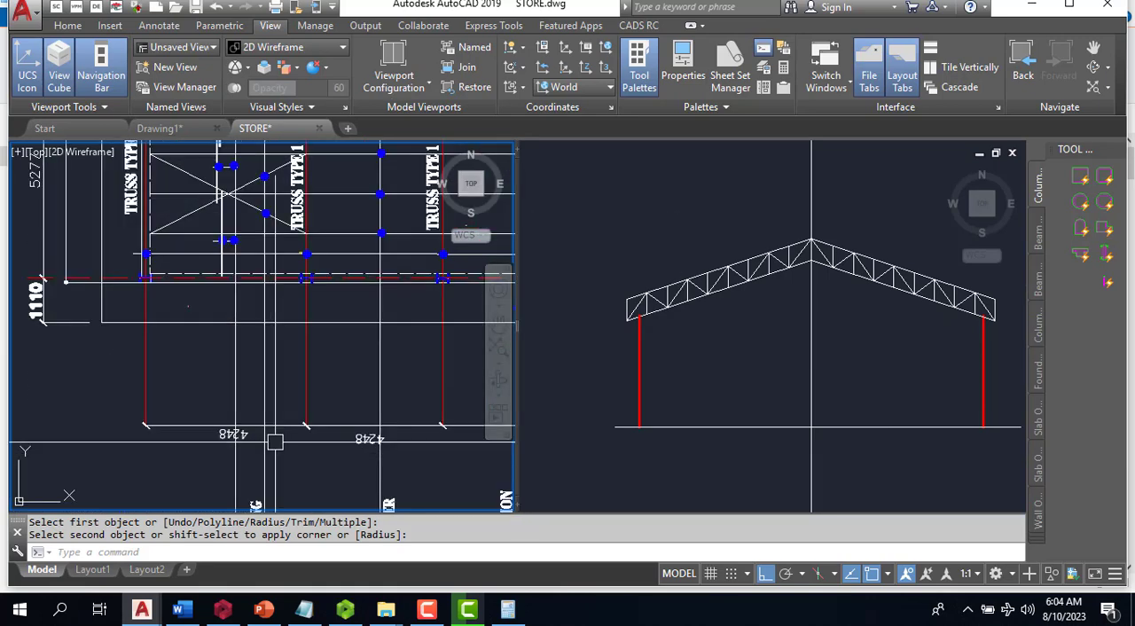
pyautogui.click(706, 383)
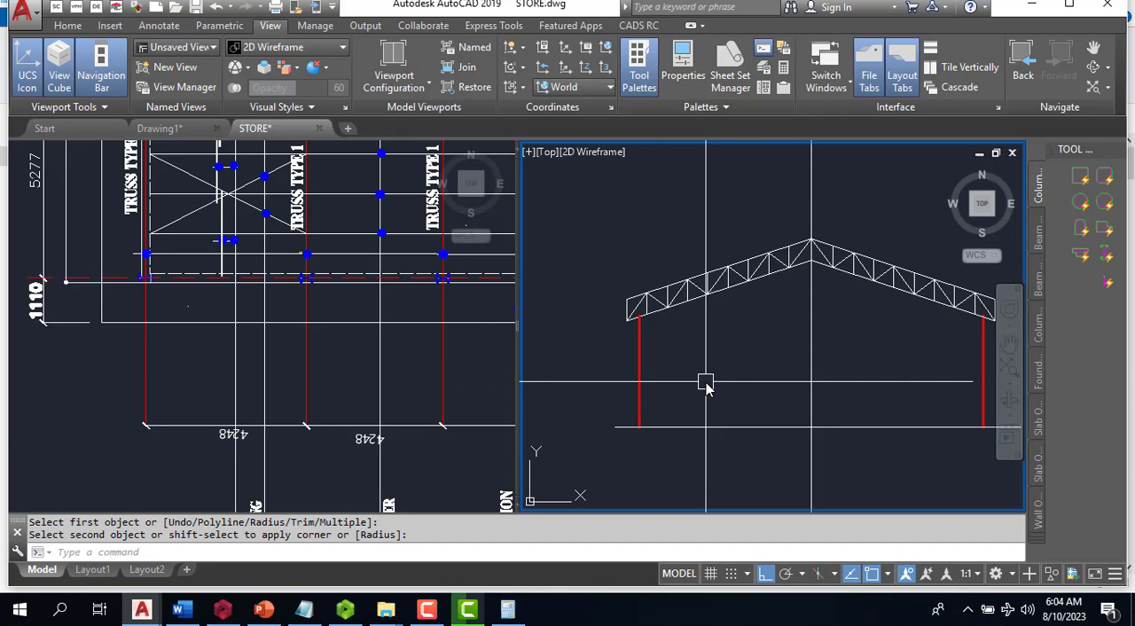
pyautogui.press('Return')
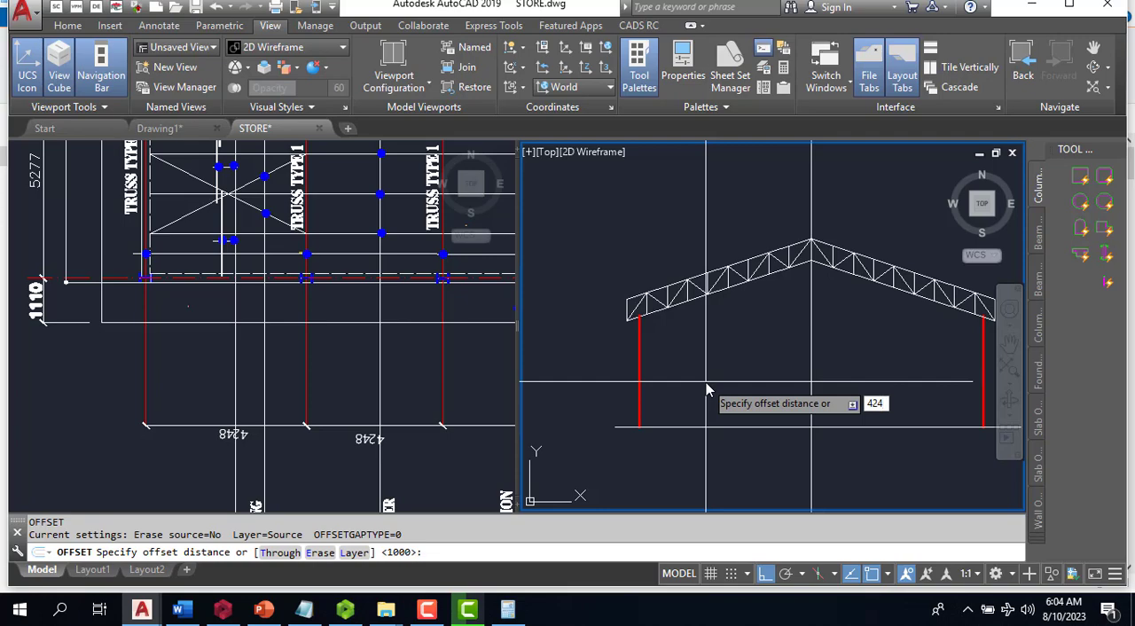
pyautogui.write('4248')
pyautogui.press('Return')
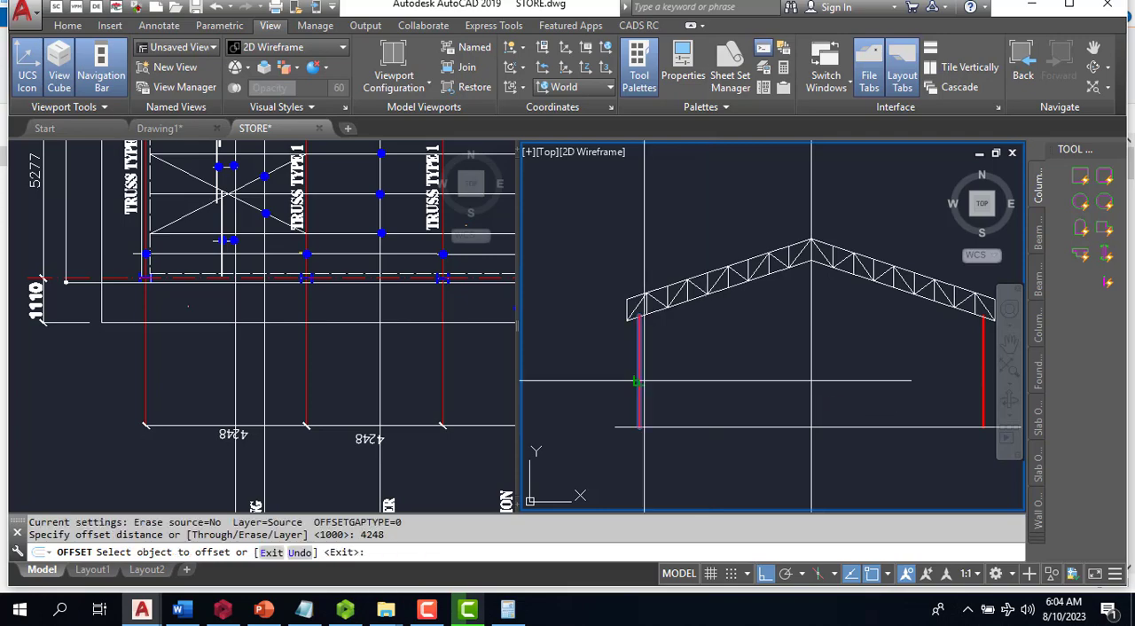
pyautogui.click(640, 377)
pyautogui.click(656, 371)
pyautogui.scroll(-2, 656, 372)
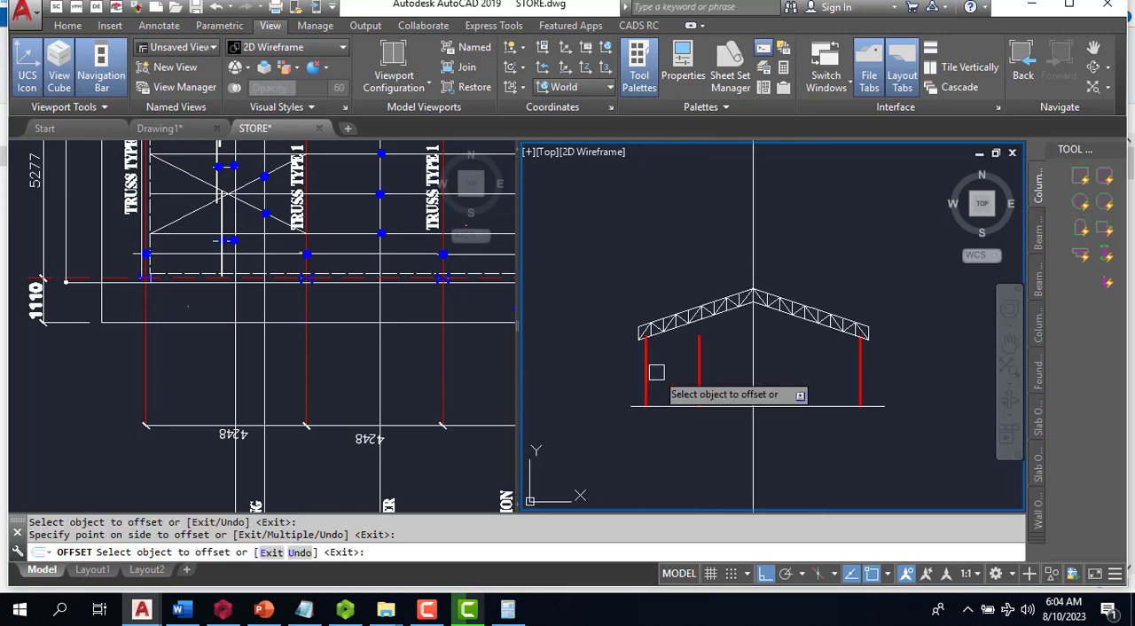
# - Offset the right red column line inward by 4248 and end the Offset command
pyautogui.click(861, 371)
pyautogui.click(813, 354)
pyautogui.scroll(2, 779, 344)
pyautogui.press('Escape')
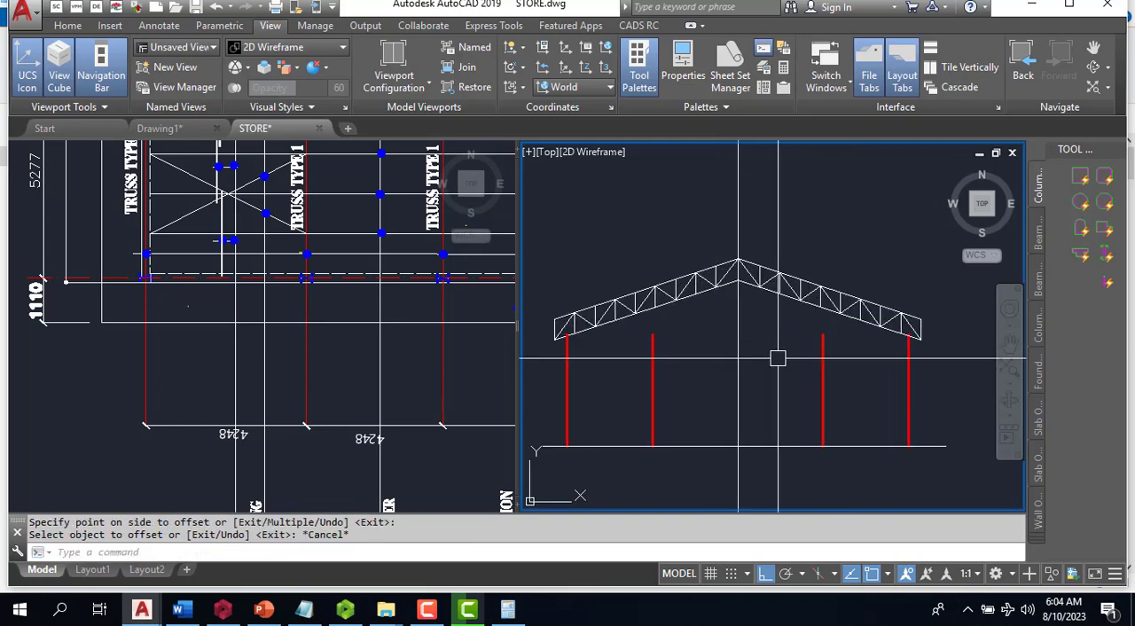
pyautogui.write('EX')
pyautogui.press('Return')
pyautogui.click(823, 364)
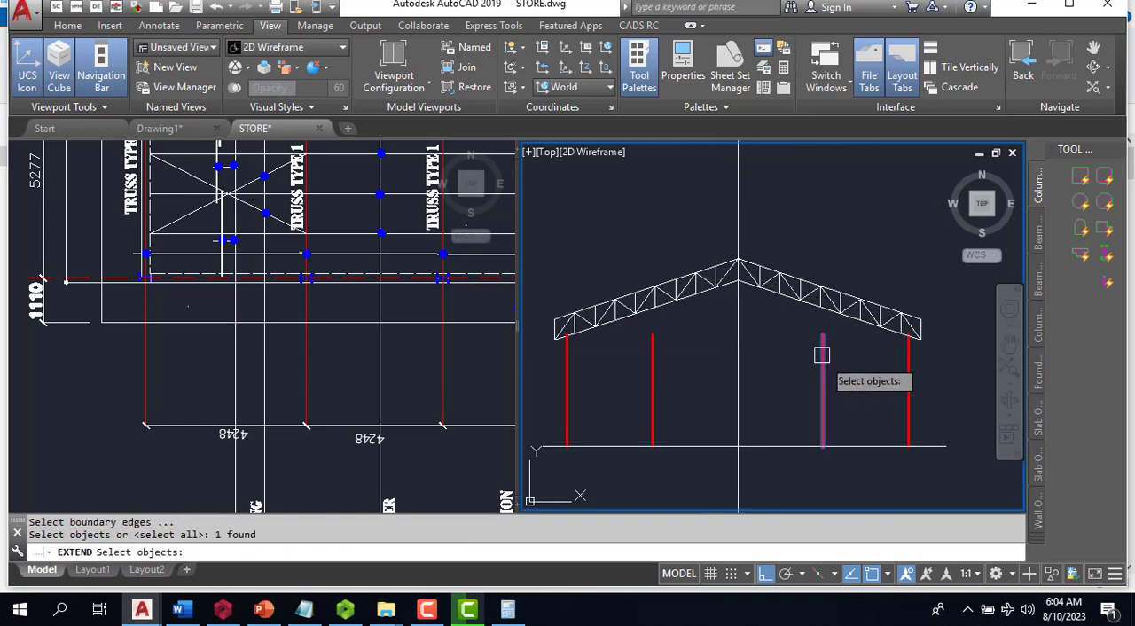
pyautogui.press('Escape')
pyautogui.press('Escape')
pyautogui.press('Escape')
# - Extend the two inner red column lines up to the truss bottom chord
pyautogui.press('Return')
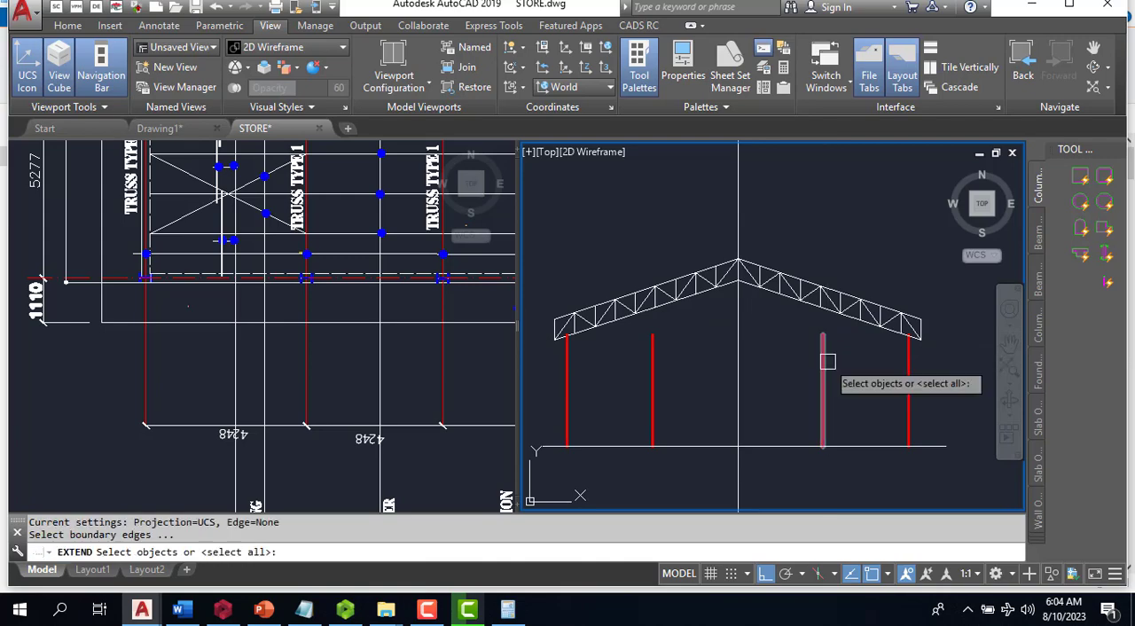
pyautogui.press('Return')
pyautogui.click(824, 377)
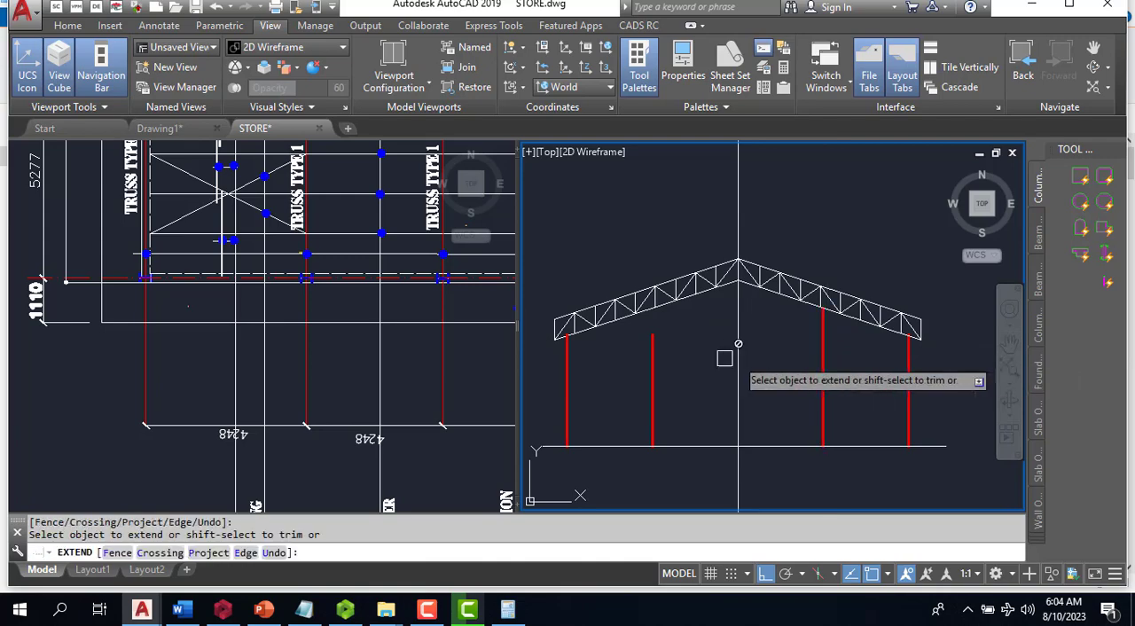
pyautogui.click(648, 356)
pyautogui.press('Escape')
# - Examine the roof trusses plan for the gridlines, column positions and spacing dimensions along the building's sides
pyautogui.click(318, 384)
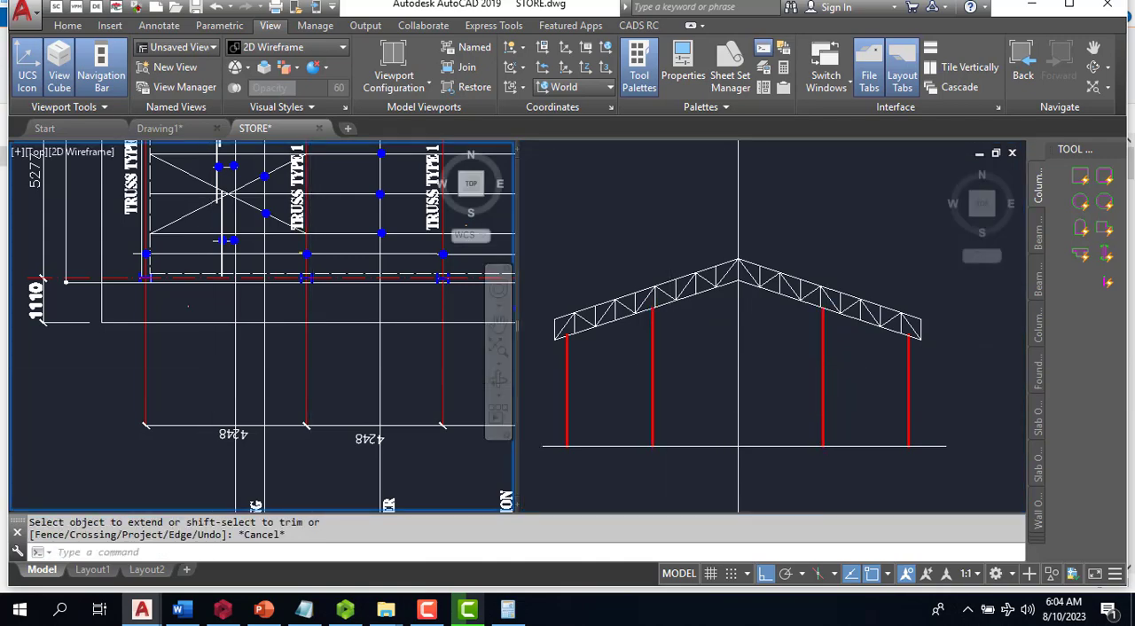
pyautogui.scroll(-4, 399, 371)
pyautogui.scroll(6, 399, 371)
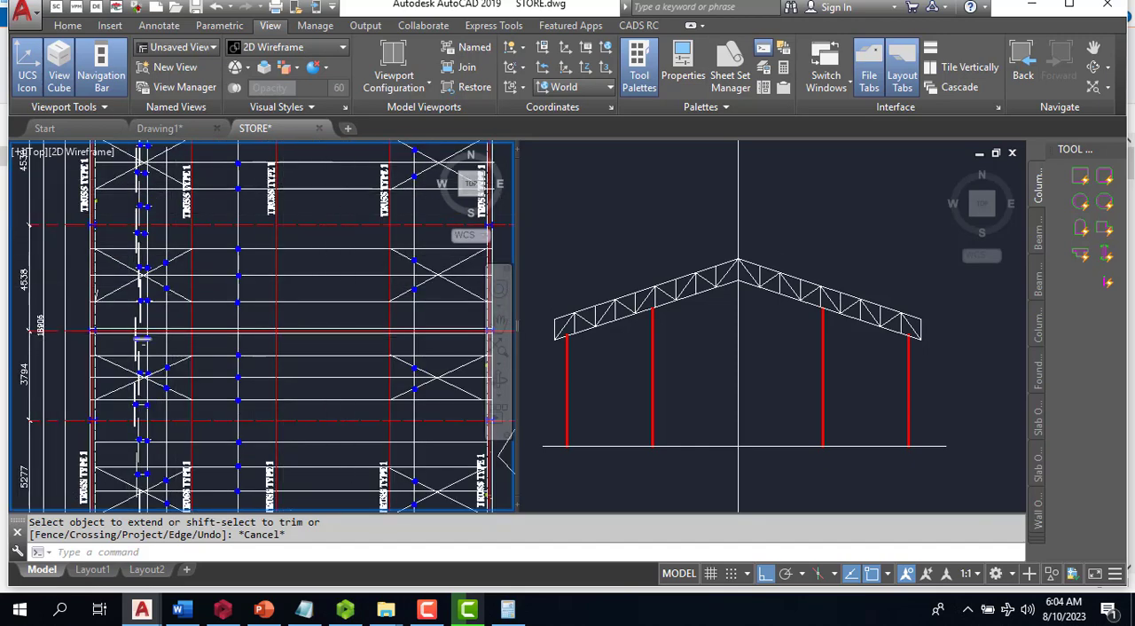
pyautogui.scroll(-4, 141, 339)
pyautogui.scroll(7, 198, 378)
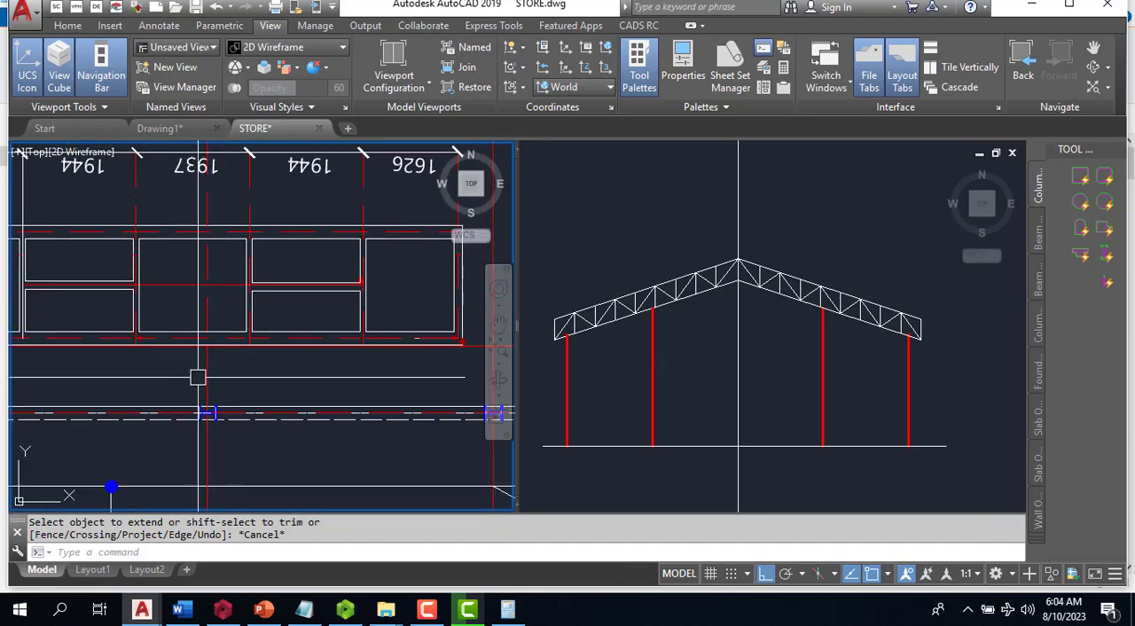
pyautogui.scroll(-5, 292, 263)
pyautogui.scroll(5, 227, 292)
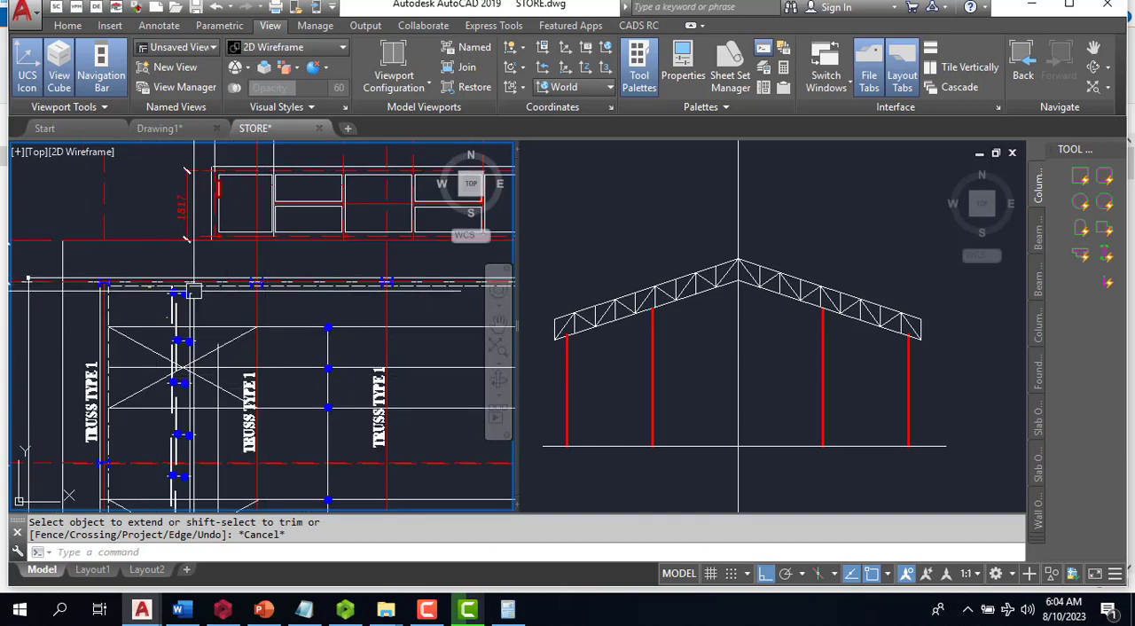
pyautogui.scroll(-5, 213, 271)
pyautogui.scroll(-2, 210, 271)
pyautogui.scroll(6, 226, 337)
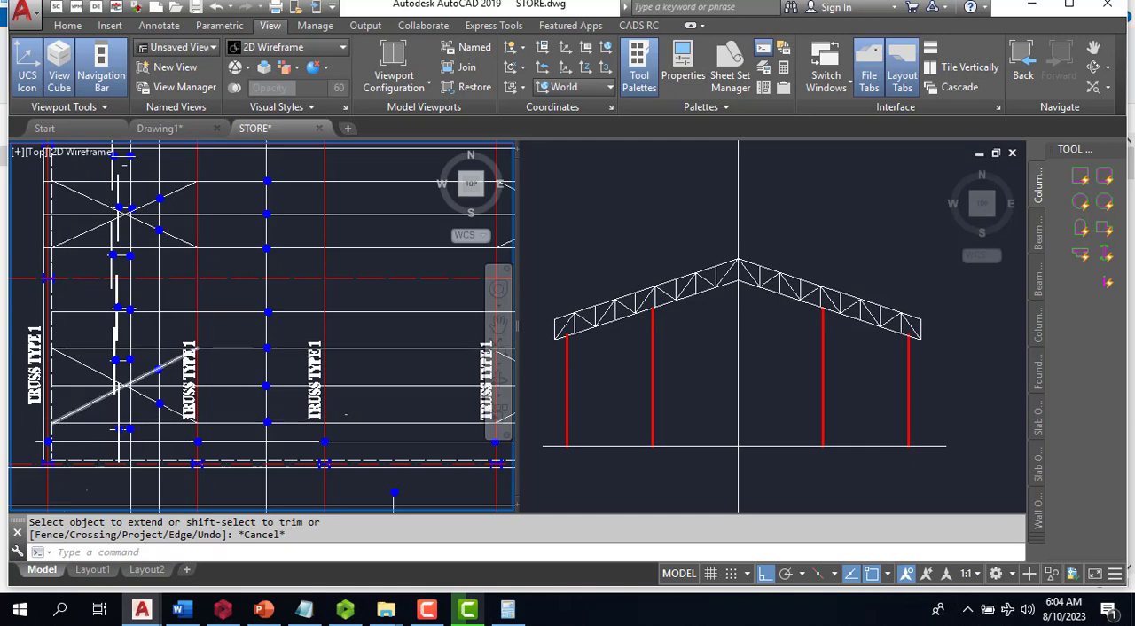
pyautogui.scroll(-2, 67, 417)
pyautogui.scroll(2, 426, 235)
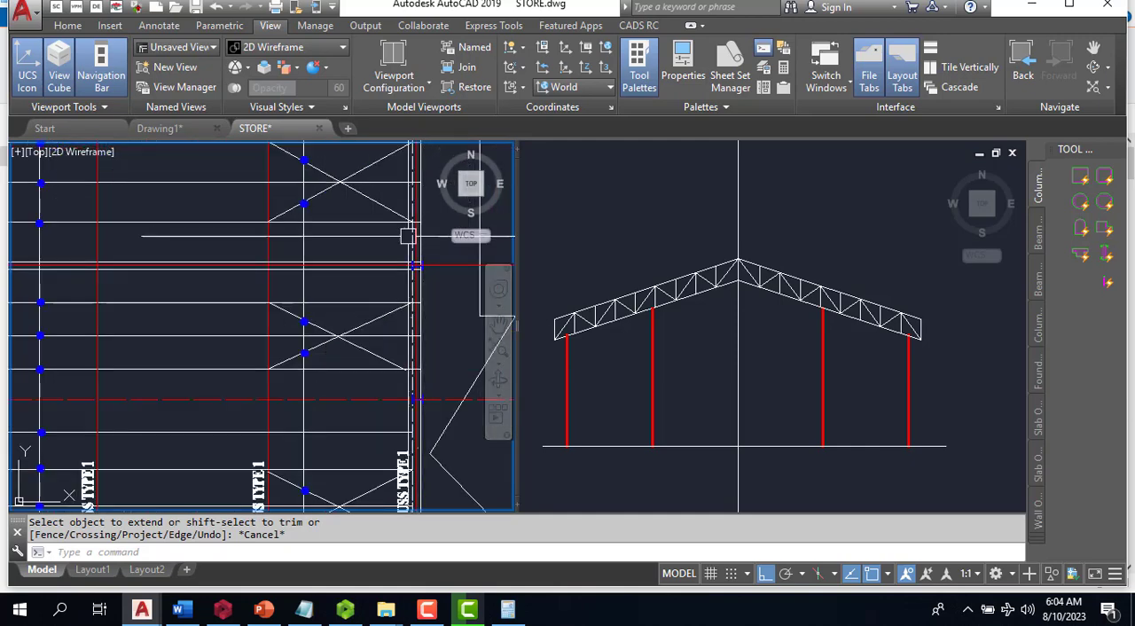
pyautogui.scroll(-4, 403, 271)
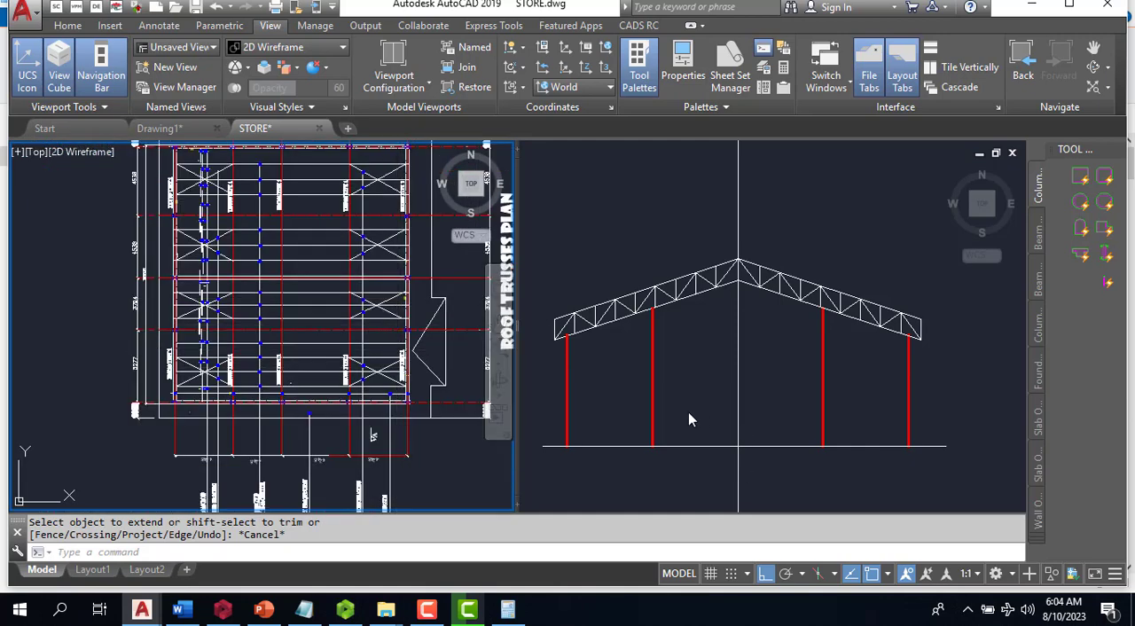
# - Match the properties of the right inner red column line onto the vertical ridge line
pyautogui.click(681, 363)
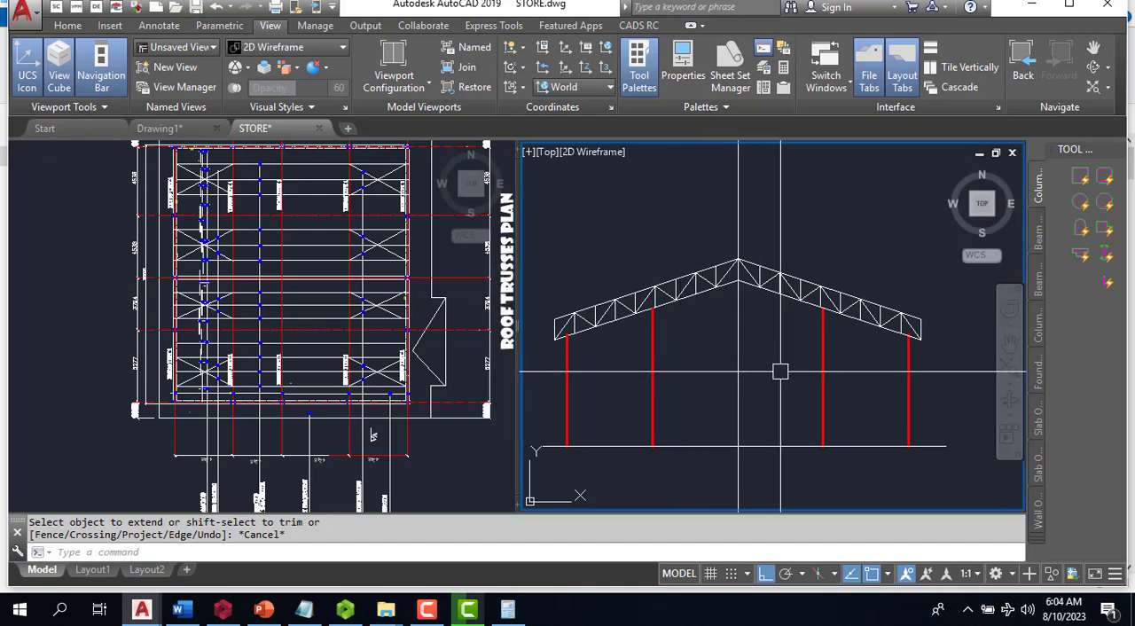
pyautogui.write('M')
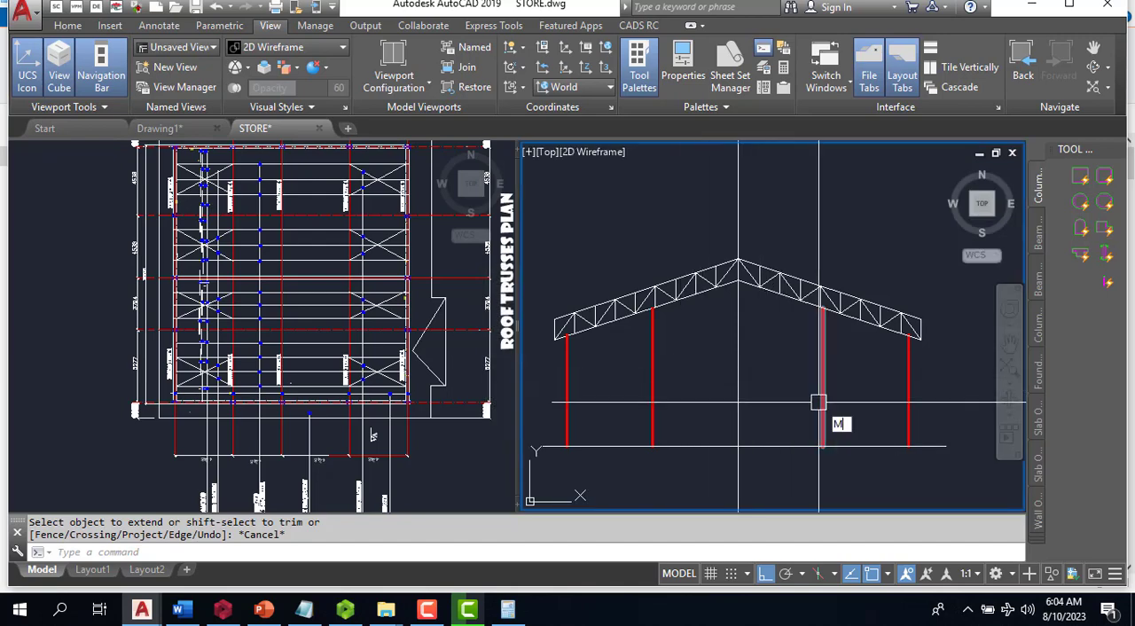
pyautogui.write('A')
pyautogui.press('Return')
pyautogui.click(819, 404)
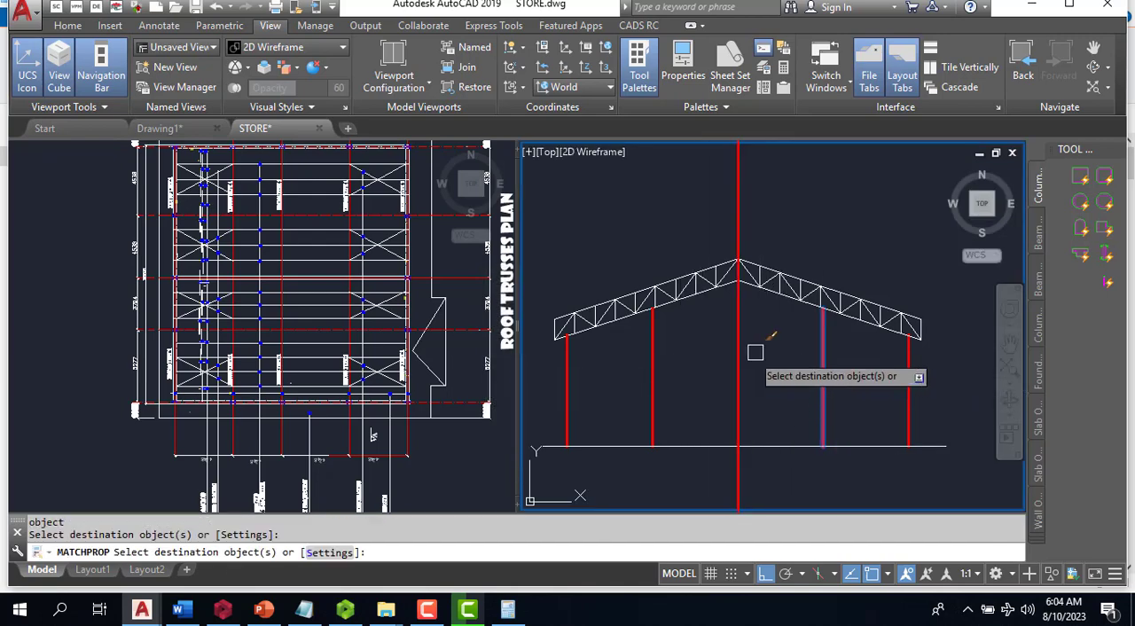
pyautogui.press('Escape')
pyautogui.scroll(3, 727, 254)
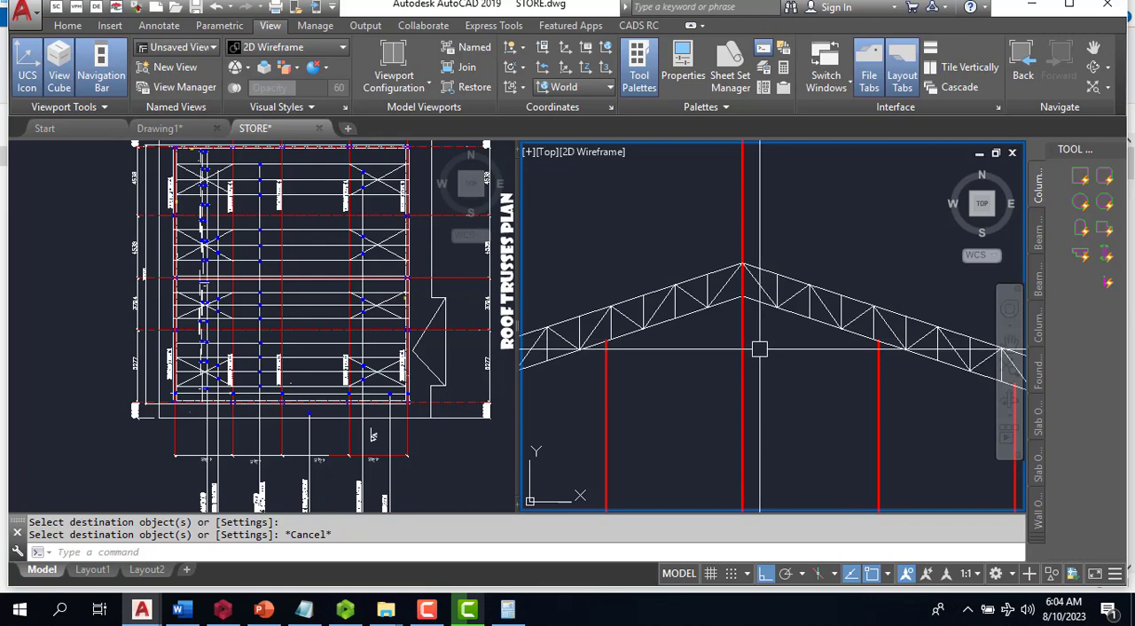
pyautogui.write('tr')
pyautogui.press('Return')
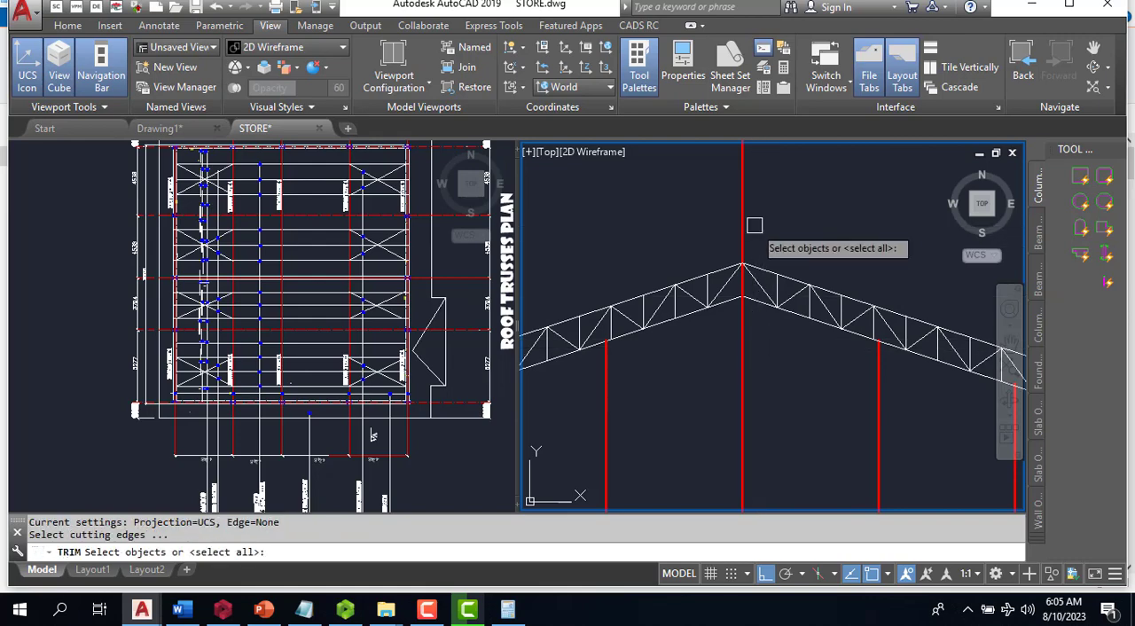
pyautogui.press('Escape')
pyautogui.press('Escape')
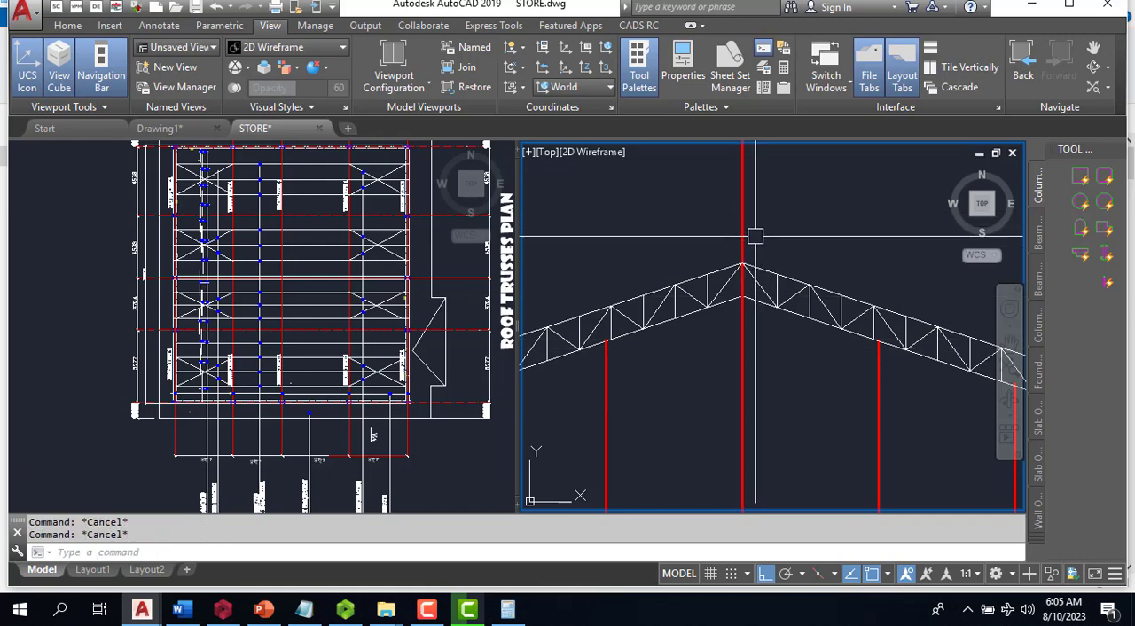
# - Trim the red ridge line above the truss apex and below the horizontal base line to form the middle column
pyautogui.write('tr')
pyautogui.press('Return')
pyautogui.press('Return')
pyautogui.scroll(-4, 753, 236)
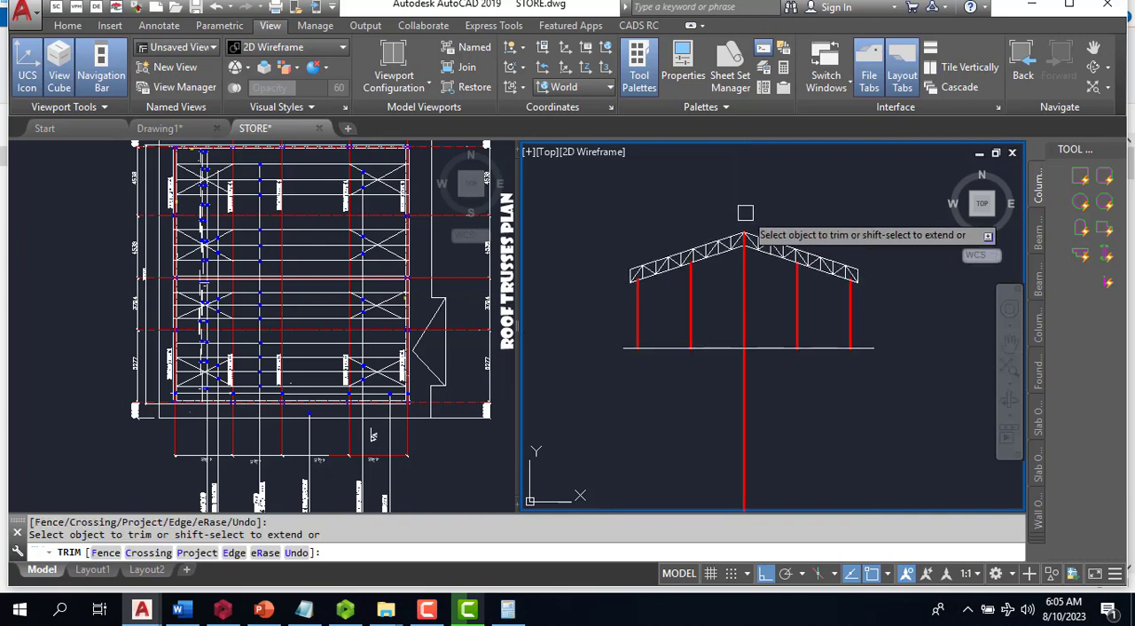
pyautogui.scroll(2, 737, 314)
pyautogui.click(745, 333)
pyautogui.press('Escape')
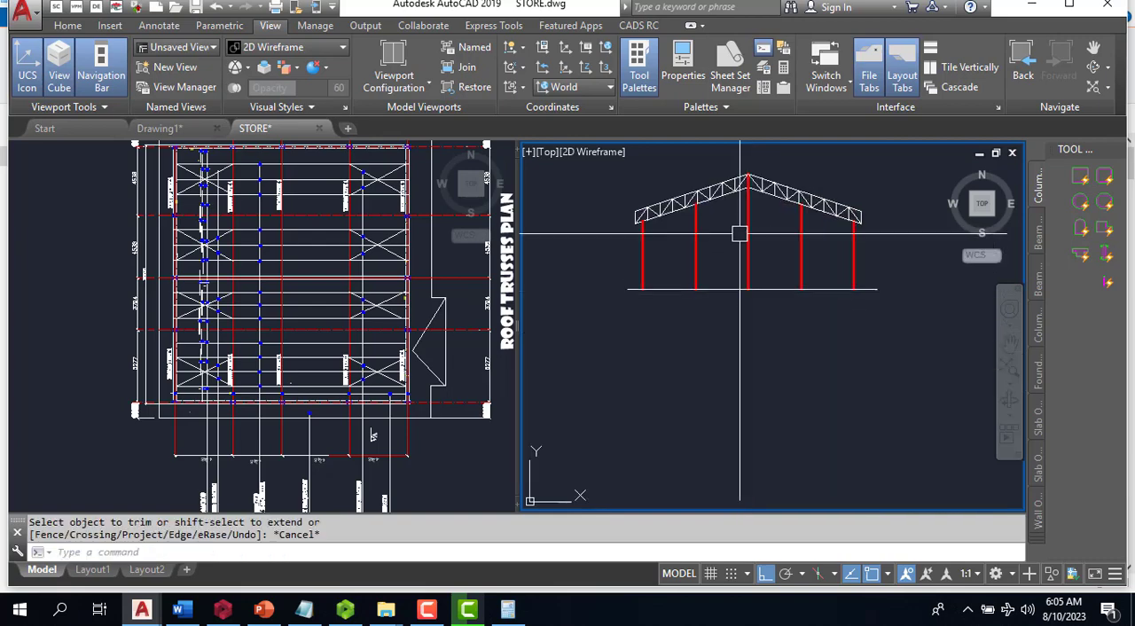
pyautogui.scroll(-4, 749, 329)
pyautogui.scroll(4, 761, 329)
pyautogui.scroll(-2, 705, 203)
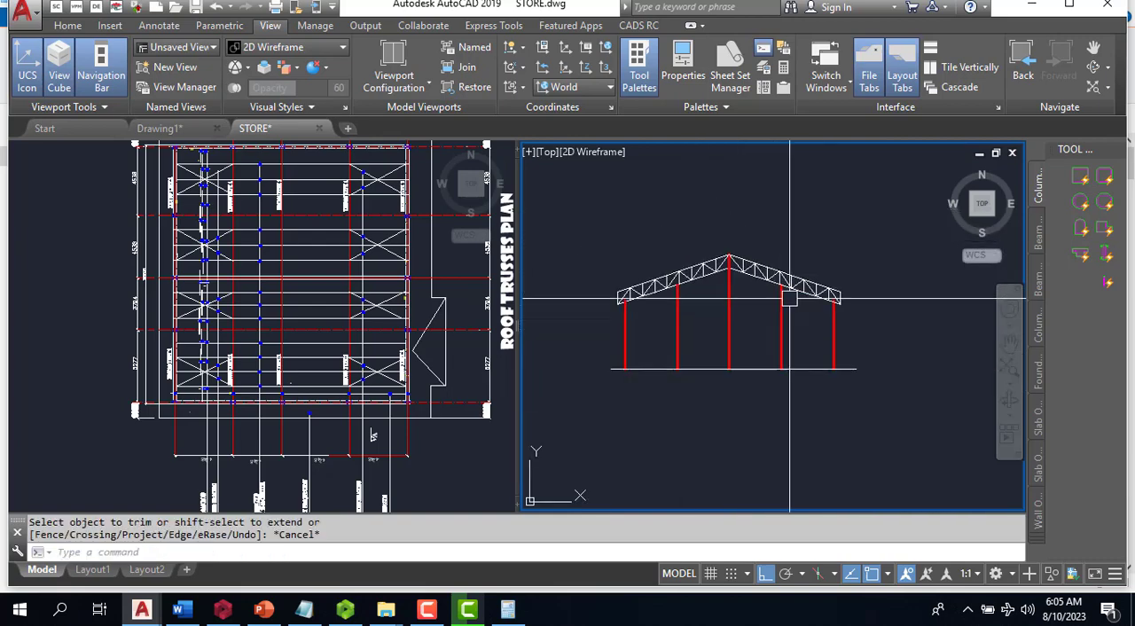
pyautogui.scroll(5, 753, 292)
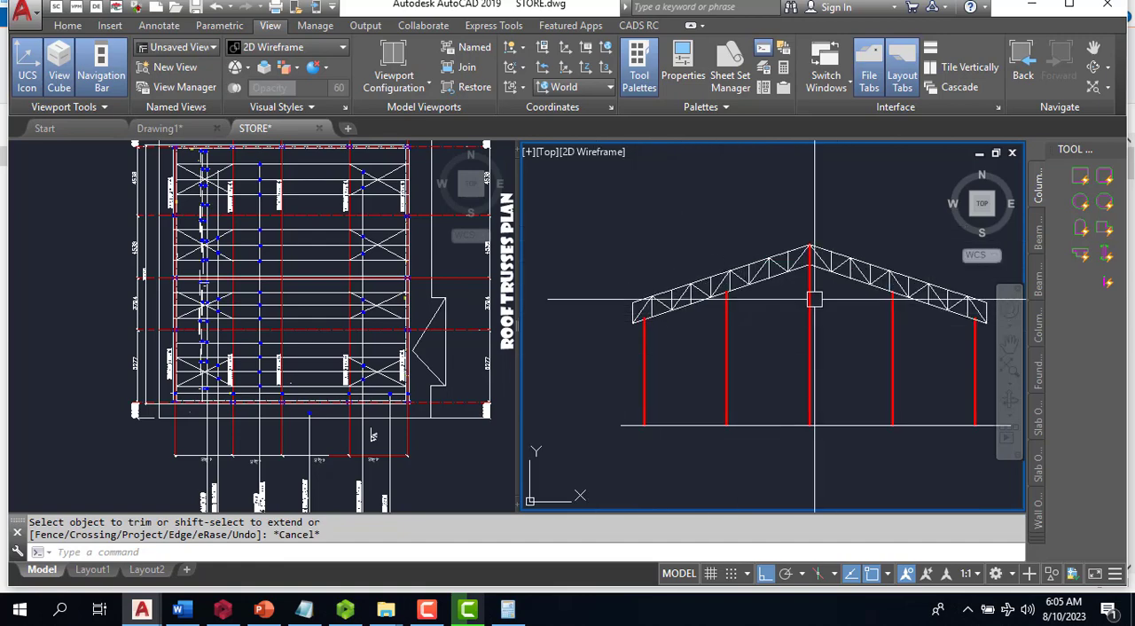
# - Trim the right outer red column line where it overshoots the truss bottom chord
pyautogui.scroll(6, 976, 319)
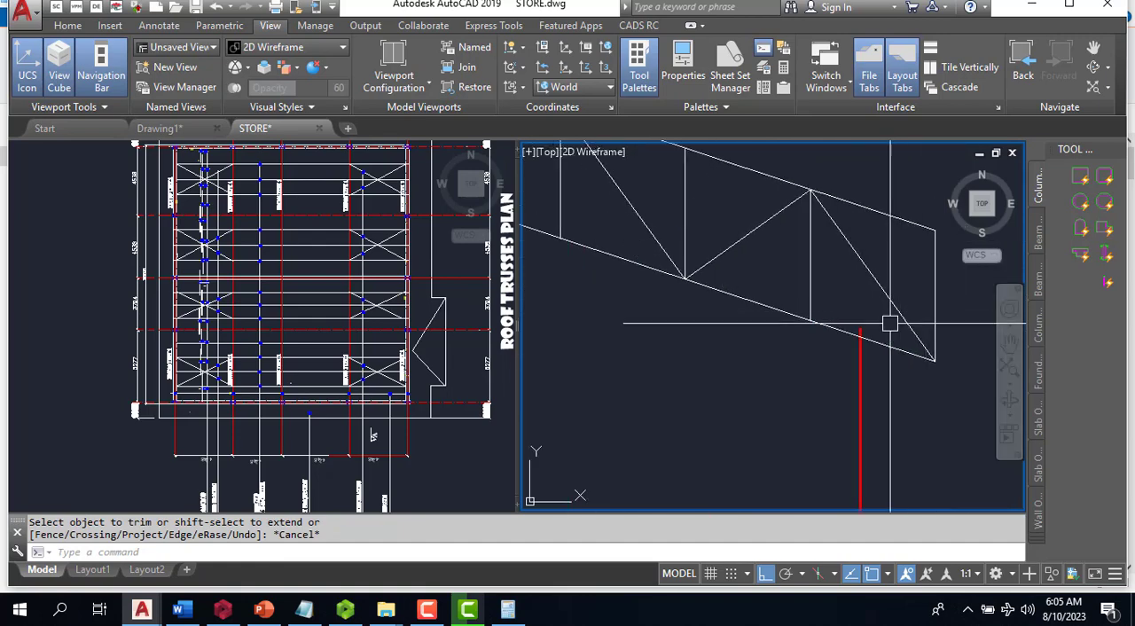
pyautogui.press('Return')
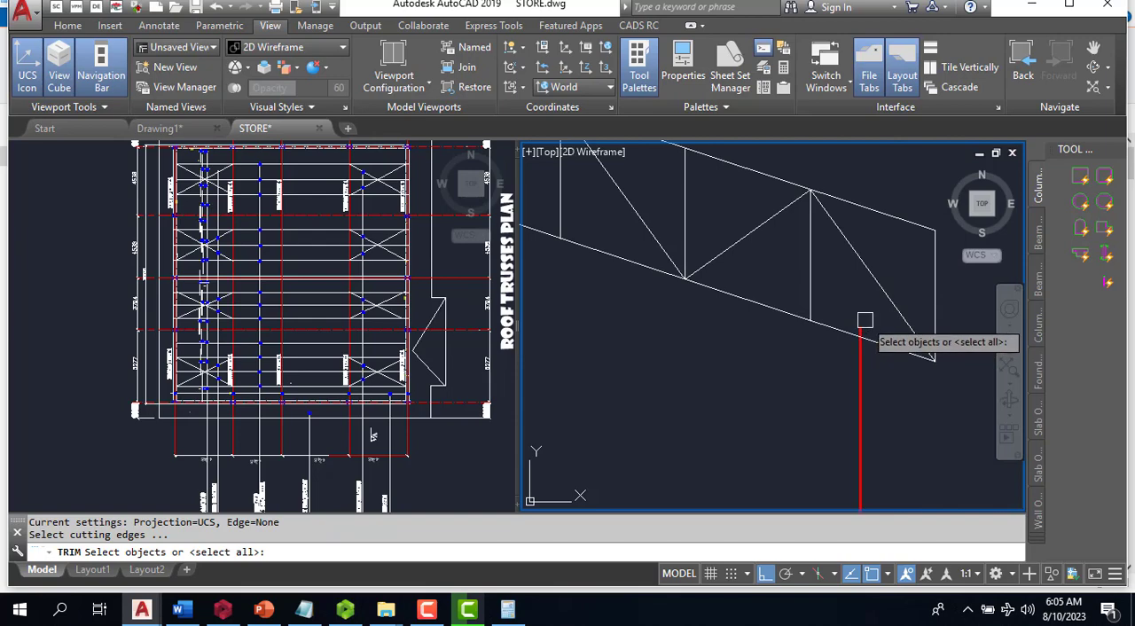
pyautogui.press('Return')
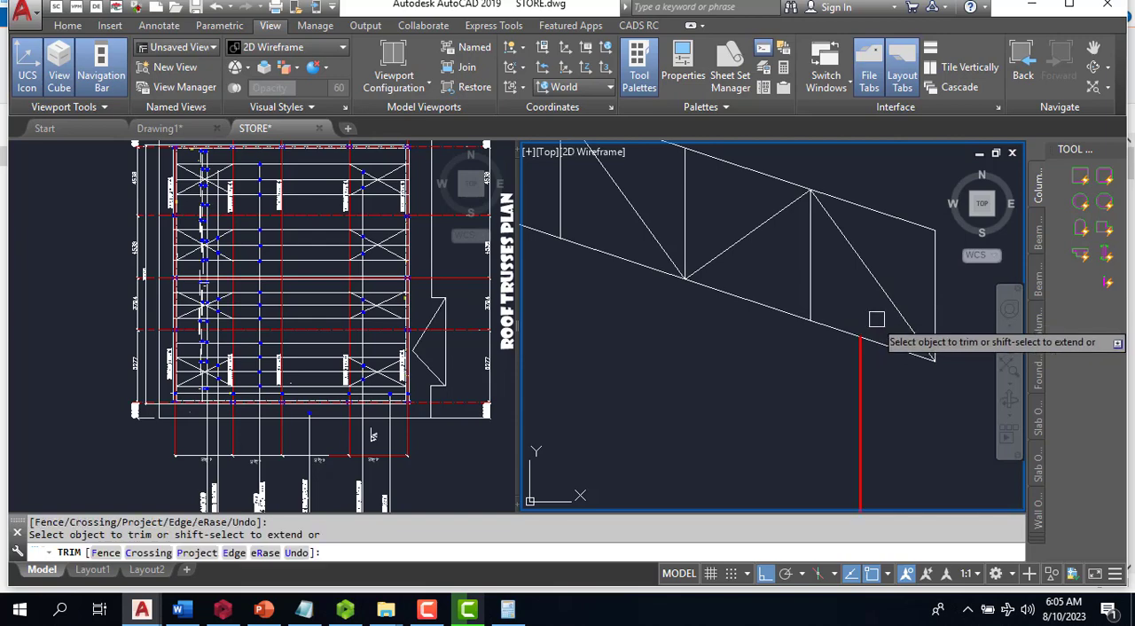
pyautogui.scroll(-6, 876, 320)
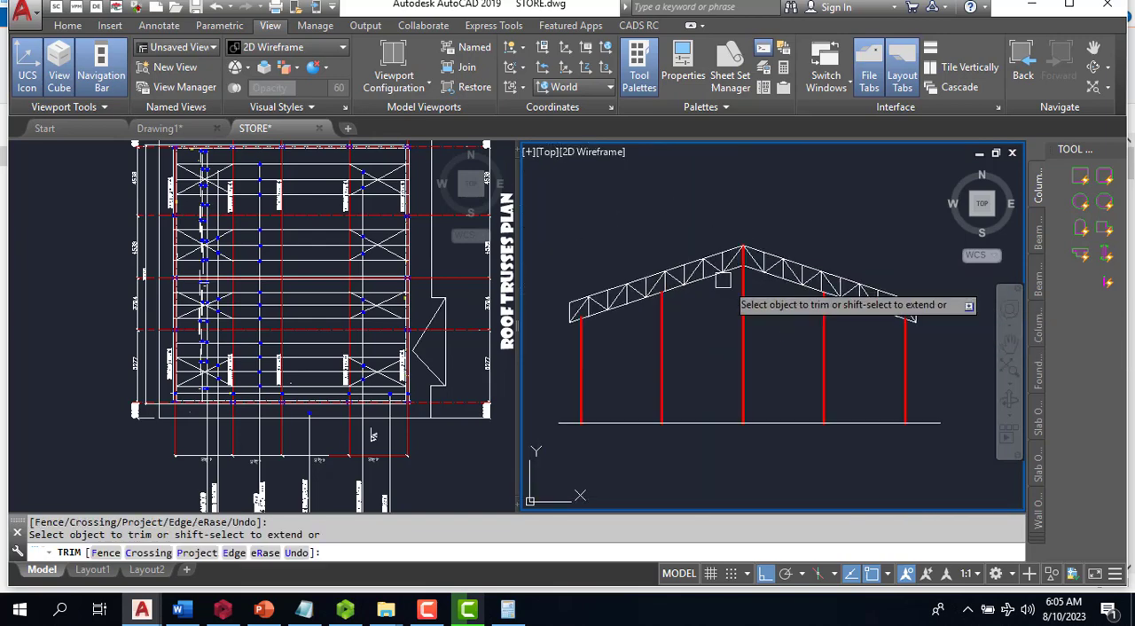
pyautogui.scroll(2, 722, 280)
pyautogui.scroll(-4, 674, 315)
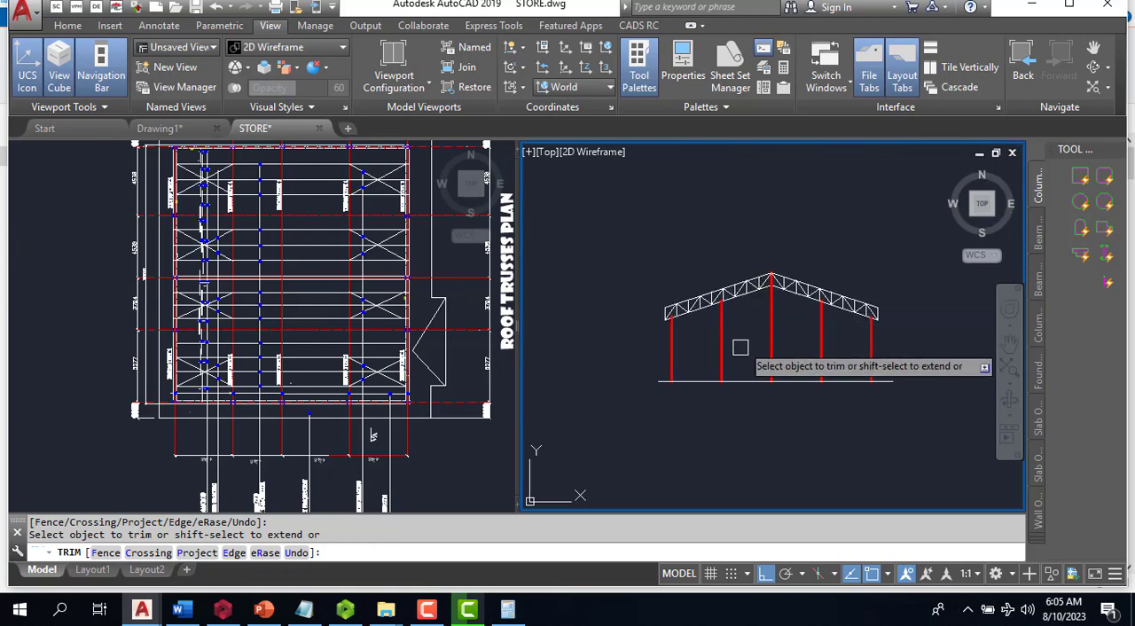
pyautogui.press('Escape')
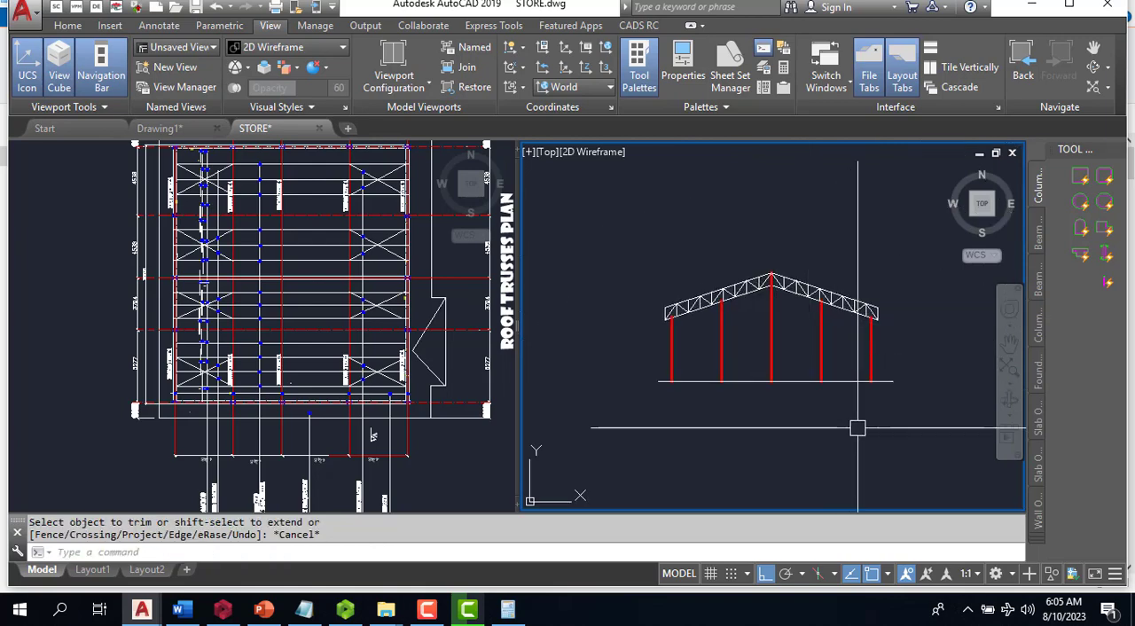
# - Copy the complete truss without its columns horizontally into the empty space right of the frame
pyautogui.write('co')
pyautogui.press('Return')
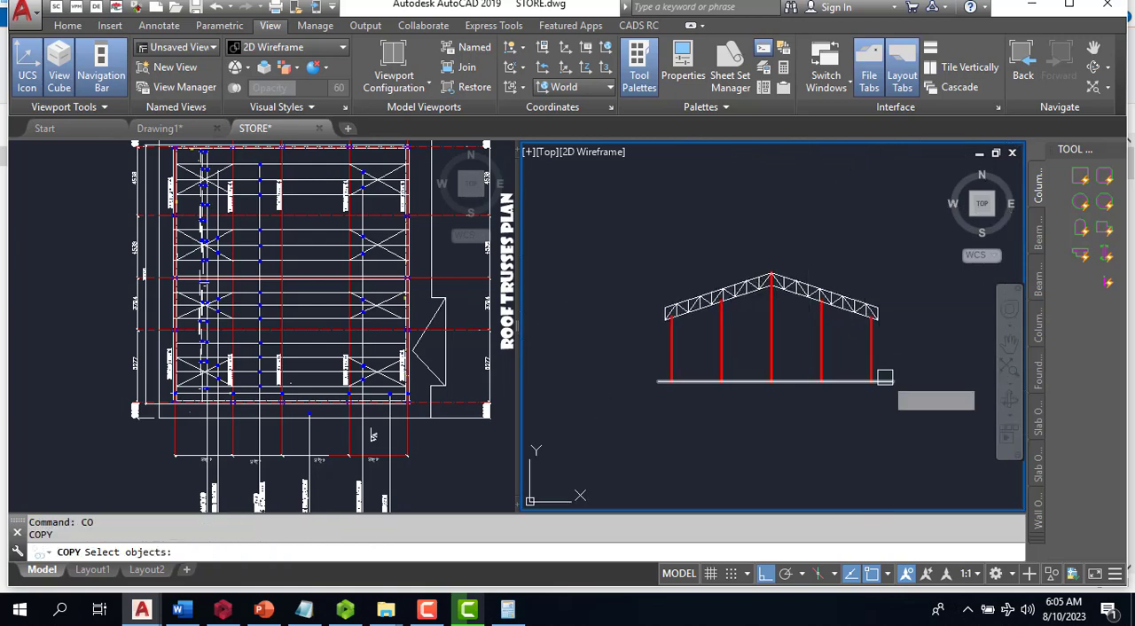
pyautogui.click(642, 246)
pyautogui.click(999, 392)
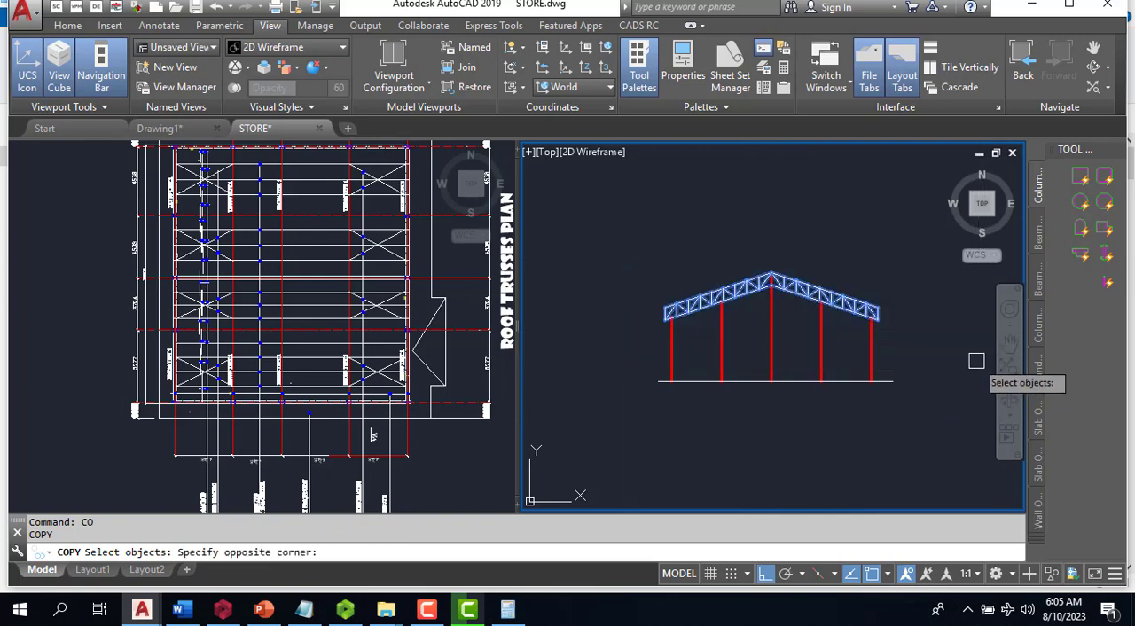
pyautogui.scroll(-4, 634, 328)
pyautogui.press('Return')
pyautogui.click(678, 375)
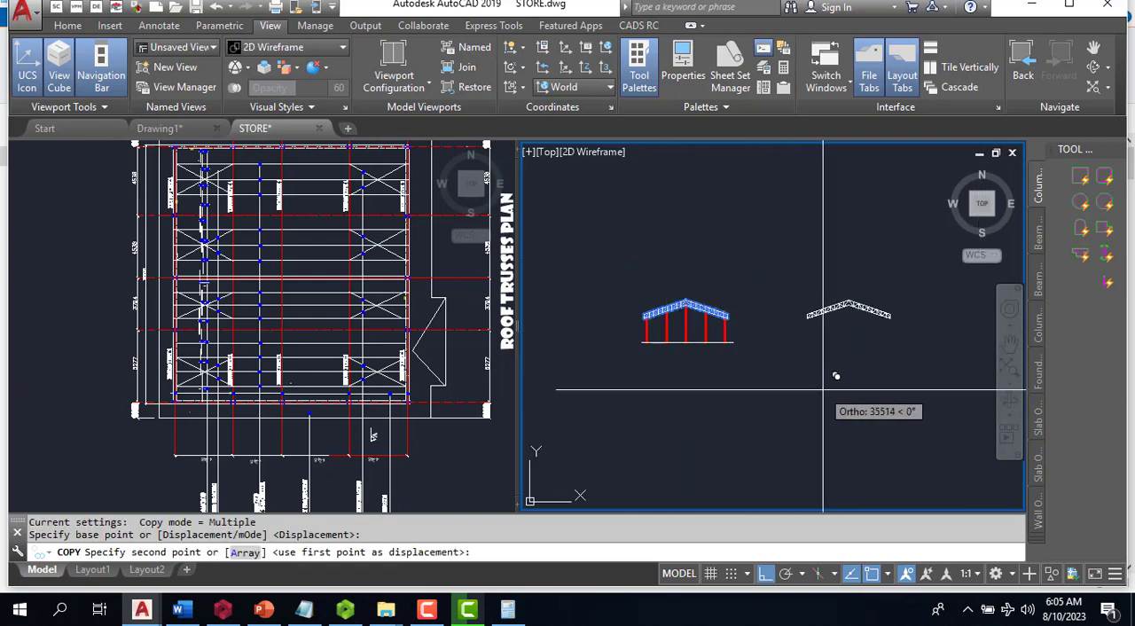
pyautogui.click(847, 376)
pyautogui.press('Escape')
pyautogui.scroll(3, 897, 316)
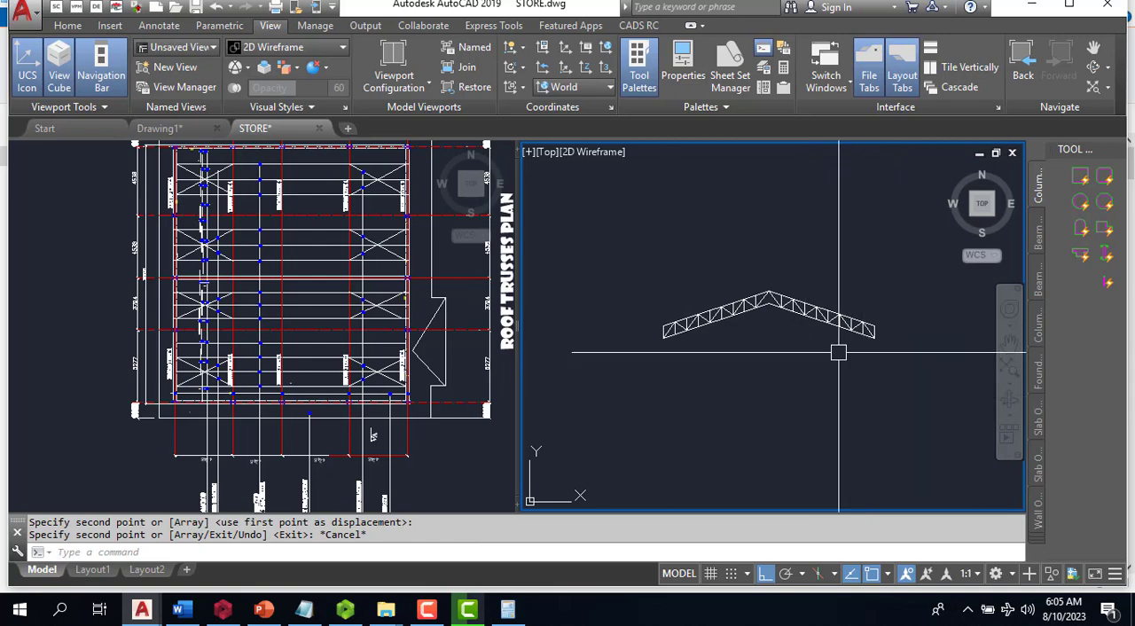
pyautogui.click(920, 262)
pyautogui.click(601, 385)
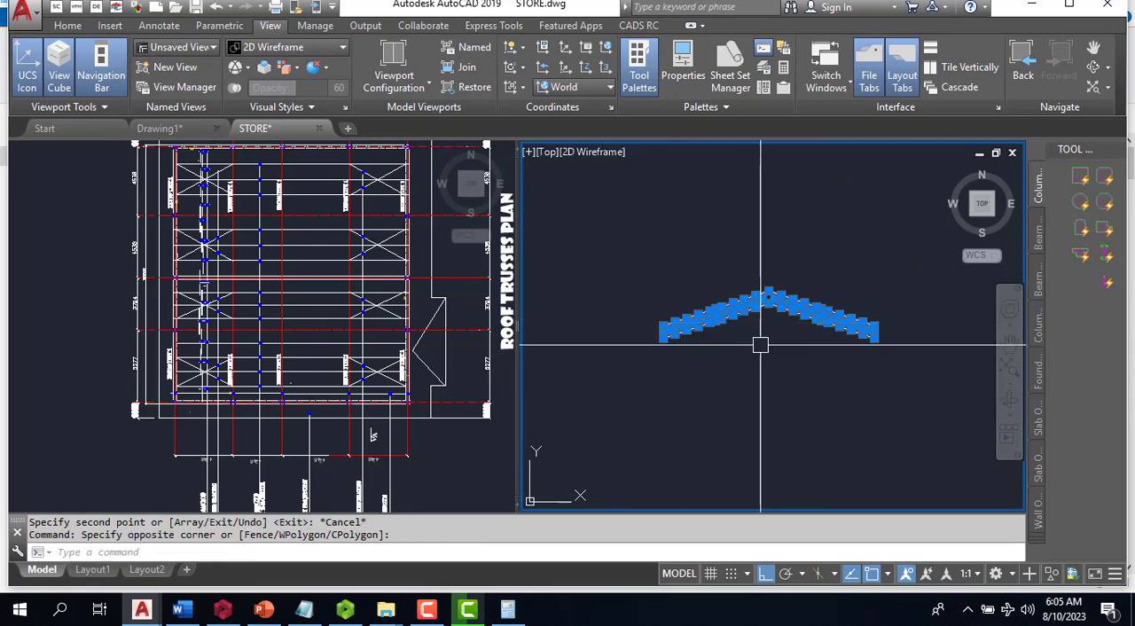
pyautogui.press('Escape')
# - Draw a vertical line from the copied truss's apex down to the bottom chord's peak
pyautogui.scroll(4, 760, 345)
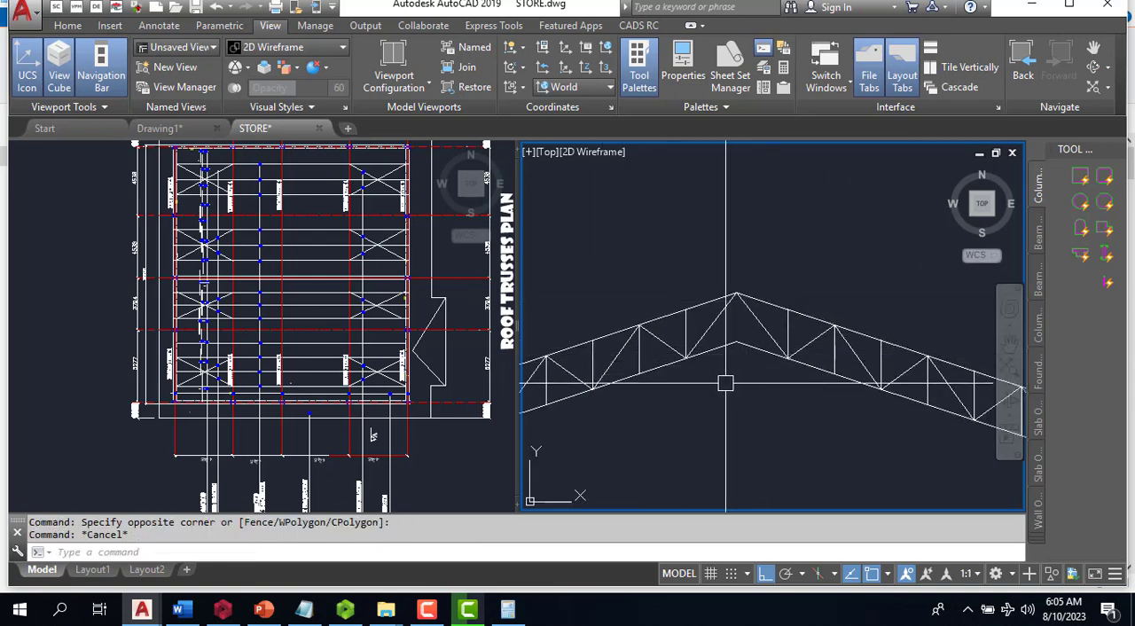
pyautogui.press('Return')
pyautogui.click(736, 293)
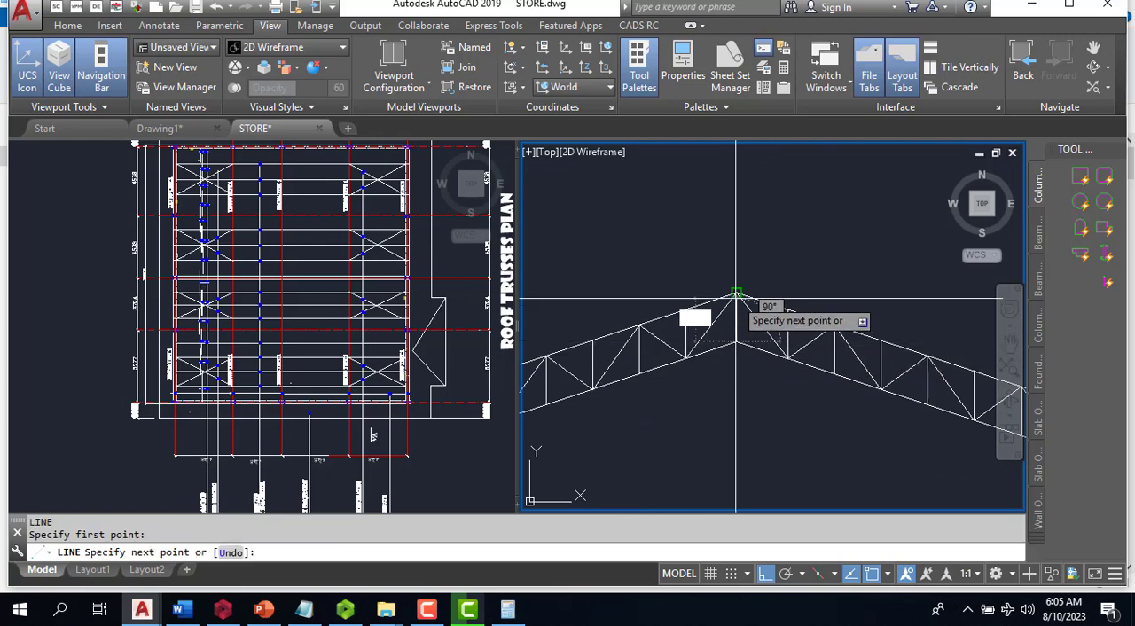
pyautogui.scroll(2, 736, 296)
pyautogui.scroll(-5, 736, 289)
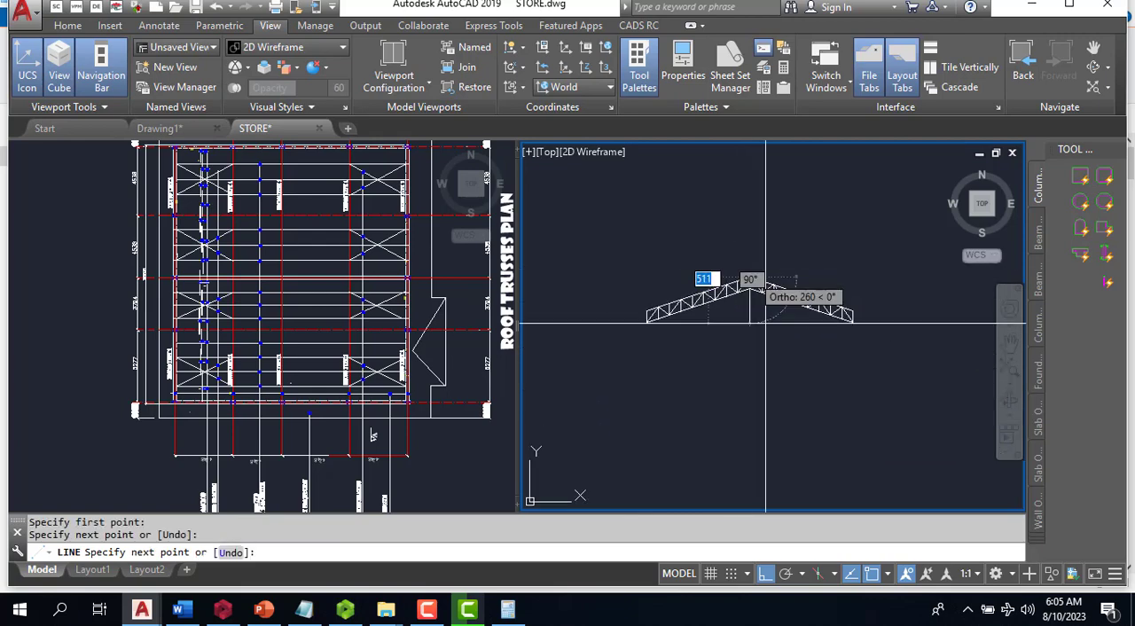
pyautogui.press('Escape')
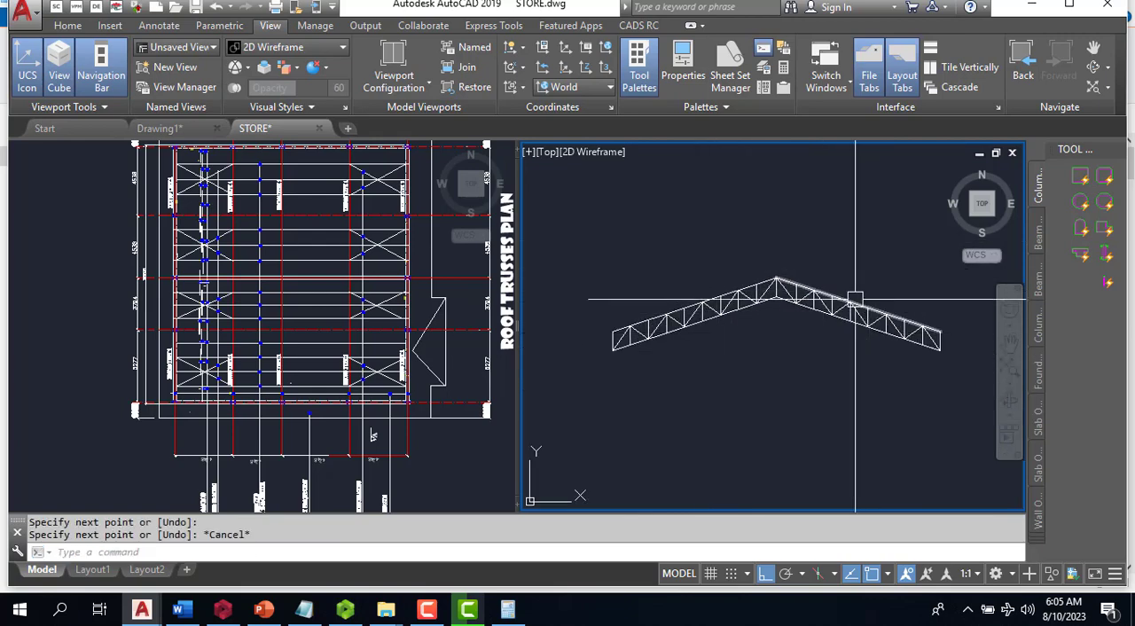
# - Write the whole copied truss out with WBLOCK as a drawing named PROTA CROSS in the Documents folder
pyautogui.scroll(-2, 604, 295)
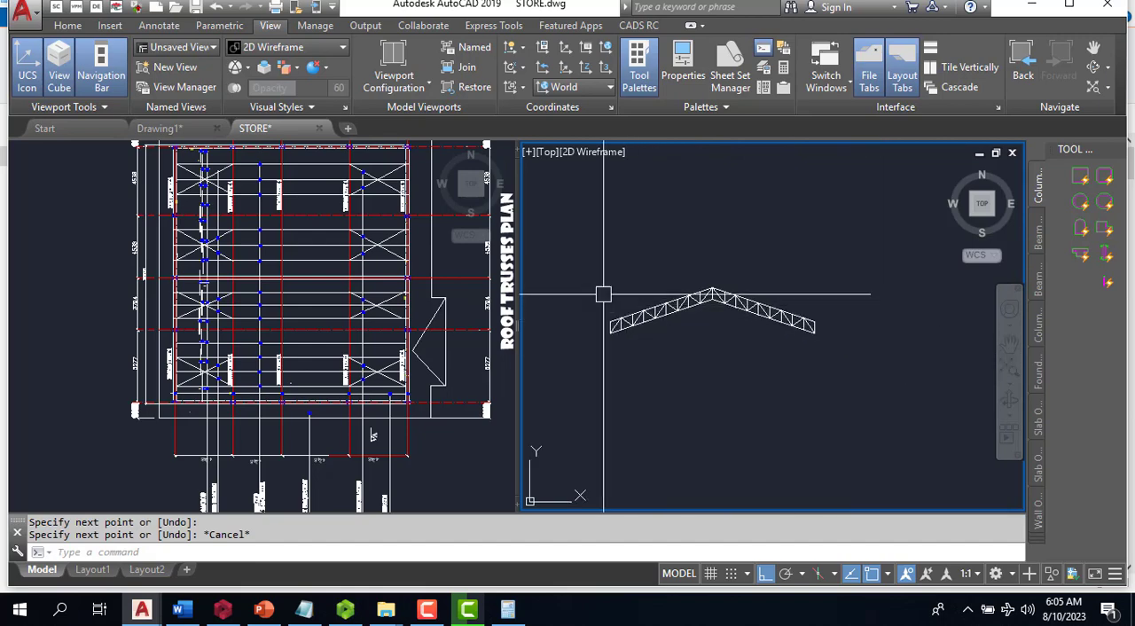
pyautogui.click(585, 249)
pyautogui.click(841, 373)
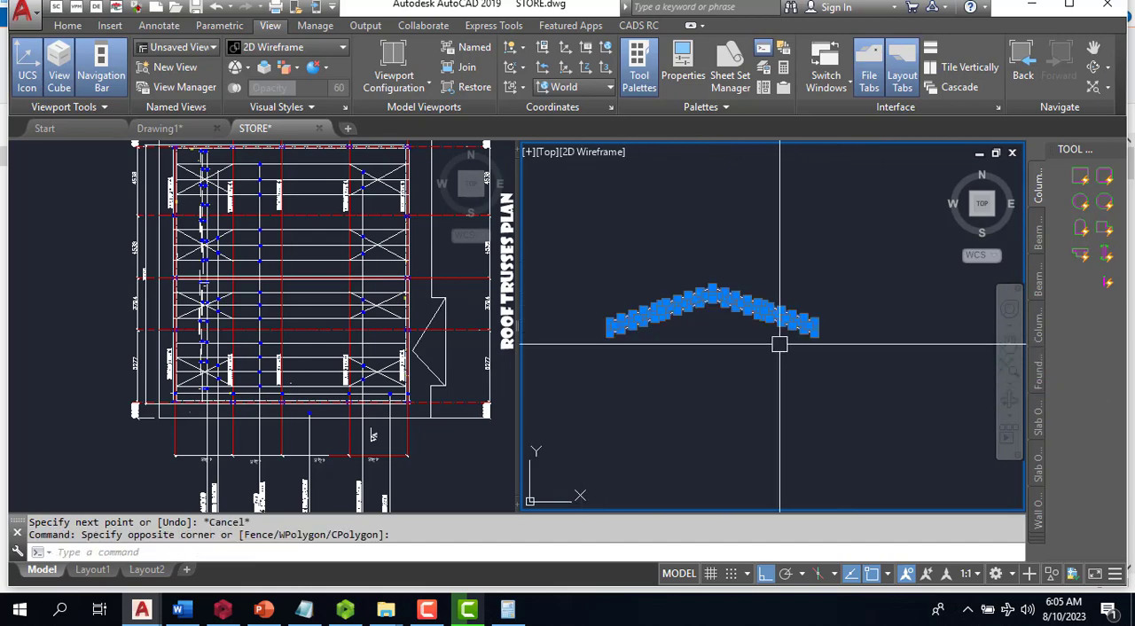
pyautogui.press('Return')
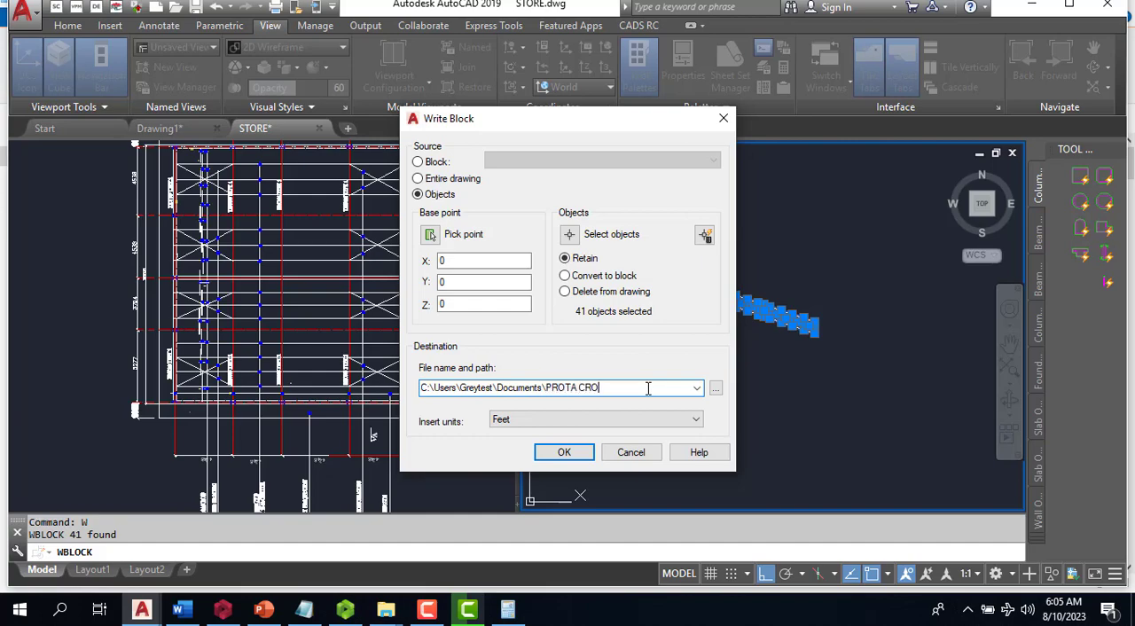
pyautogui.click(578, 456)
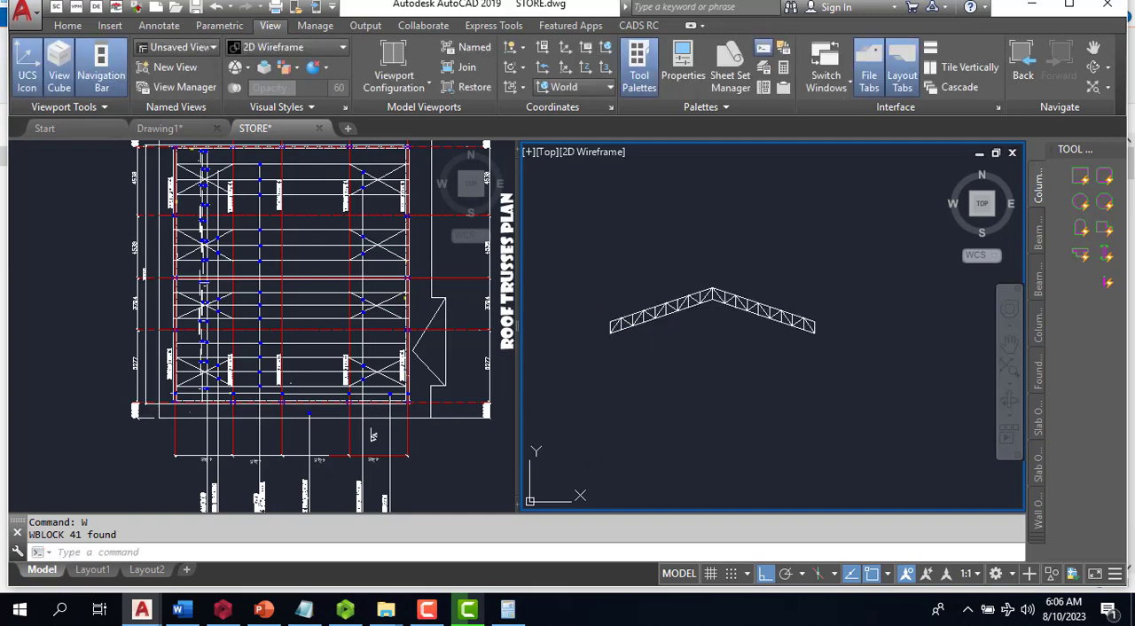
# - Try to find the exported drawing with a Windows search for PROTA CROS
pyautogui.click(51, 609)
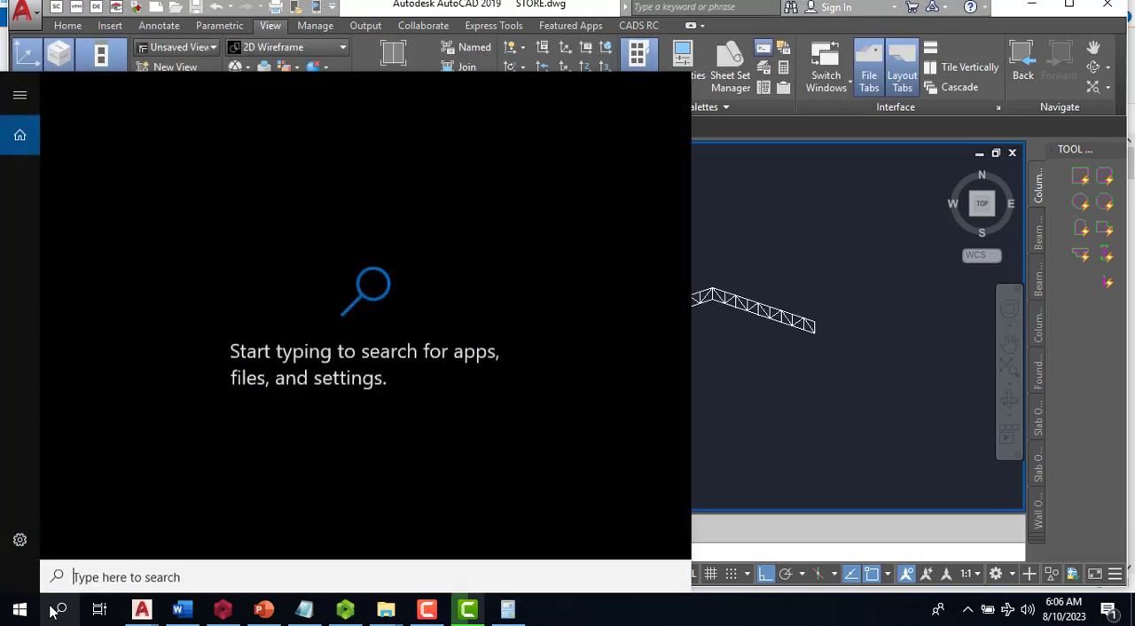
pyautogui.write('PROTA CO')
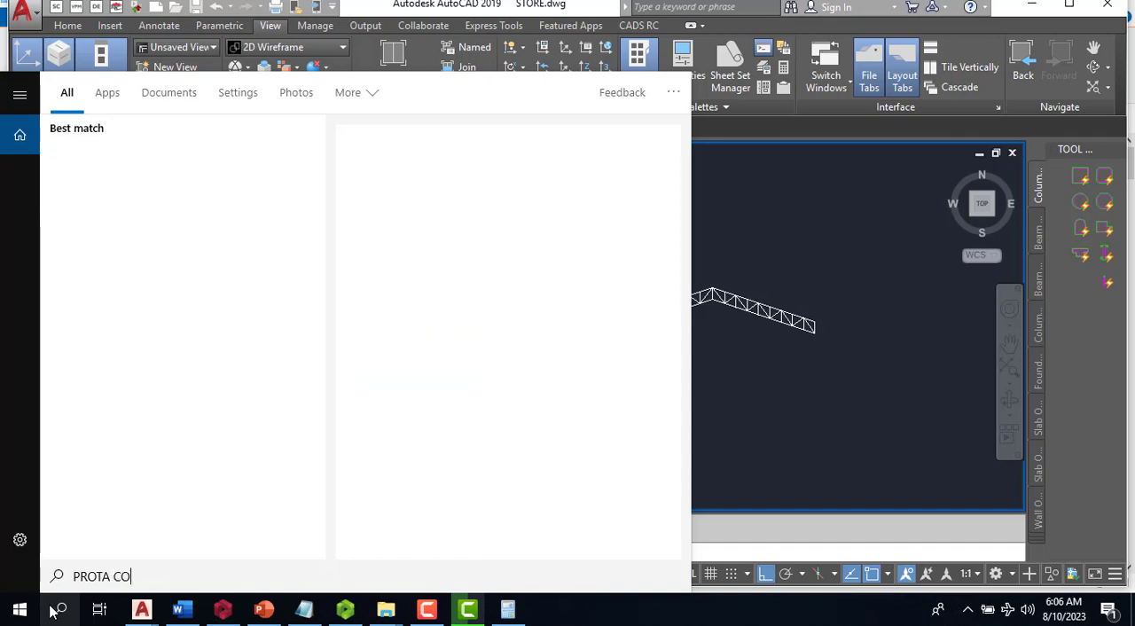
pyautogui.press('BackSpace')
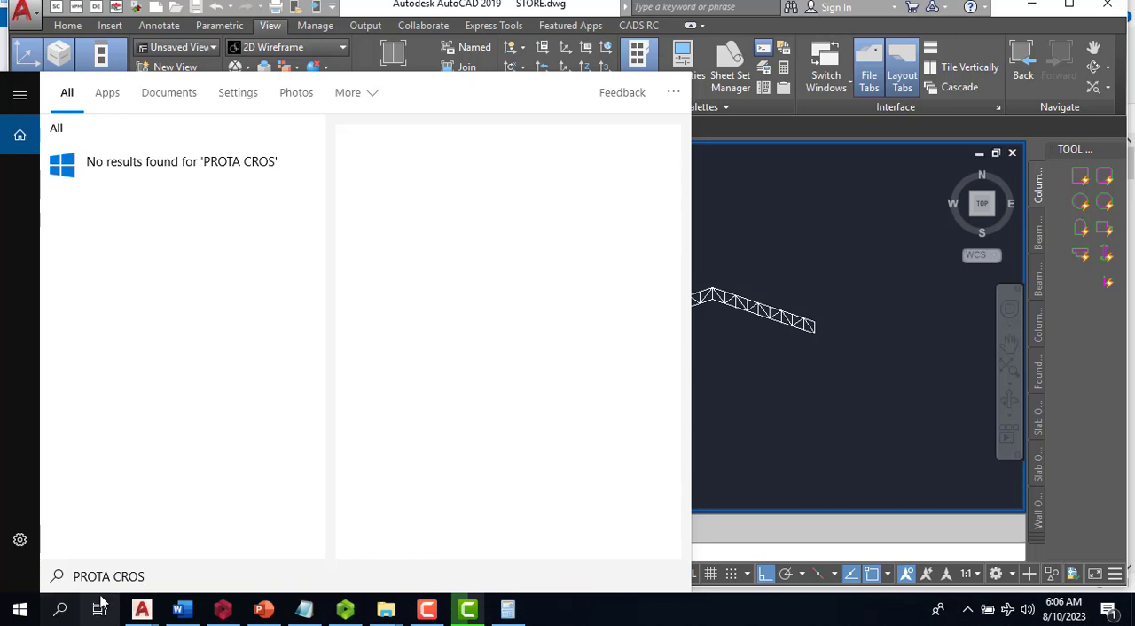
pyautogui.press('Escape')
pyautogui.press('Escape')
pyautogui.press('Escape')
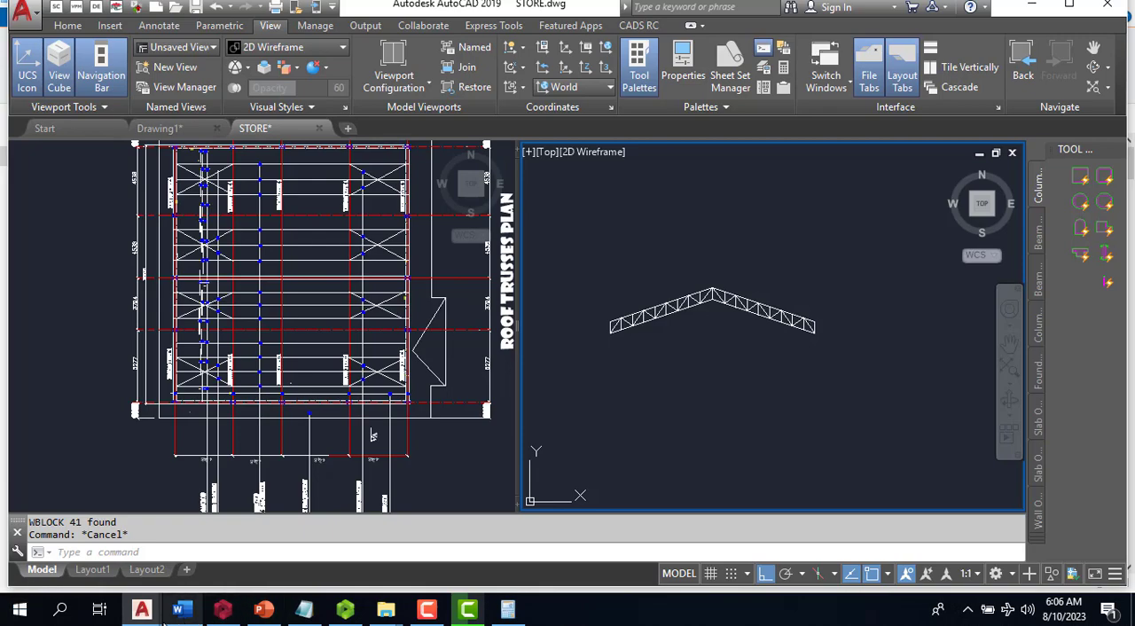
# - Search Windows for CROSS, go to the PROTA CROSS drawing's file location and open the drawing
pyautogui.click(13, 621)
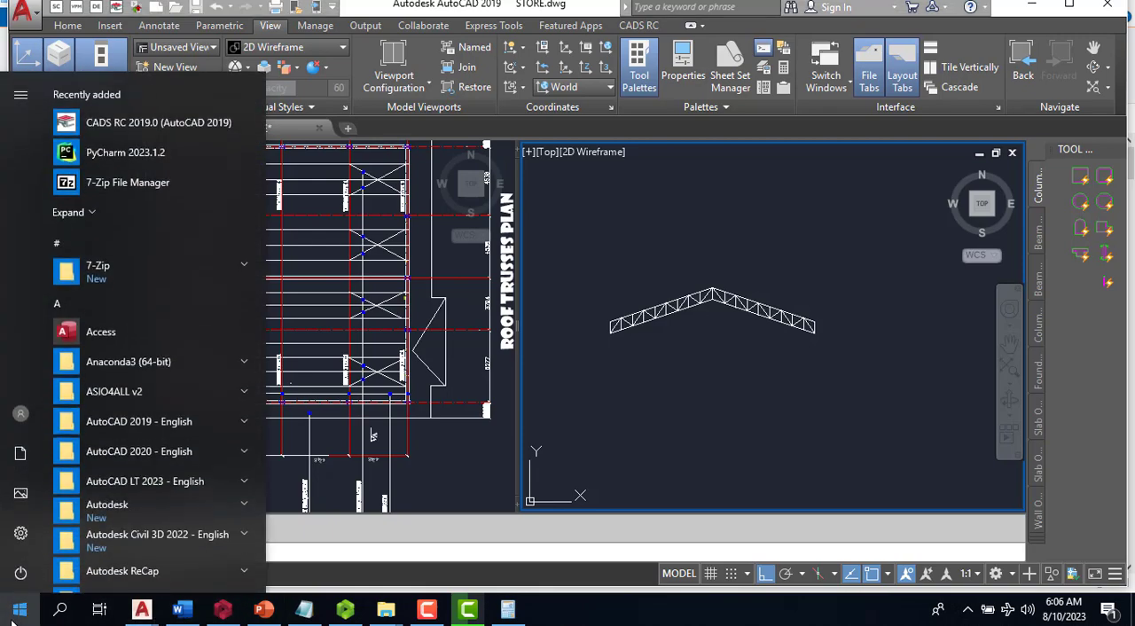
pyautogui.write('PROTA')
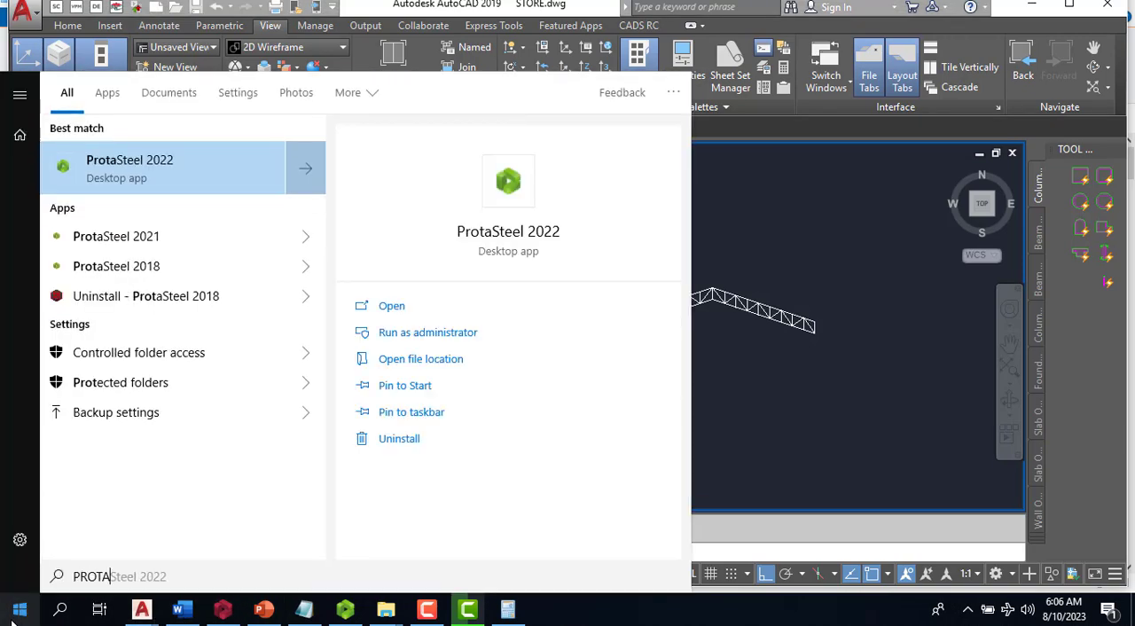
pyautogui.press('BackSpace')
pyautogui.press('BackSpace')
pyautogui.press('BackSpace')
pyautogui.press('BackSpace')
pyautogui.press('BackSpace')
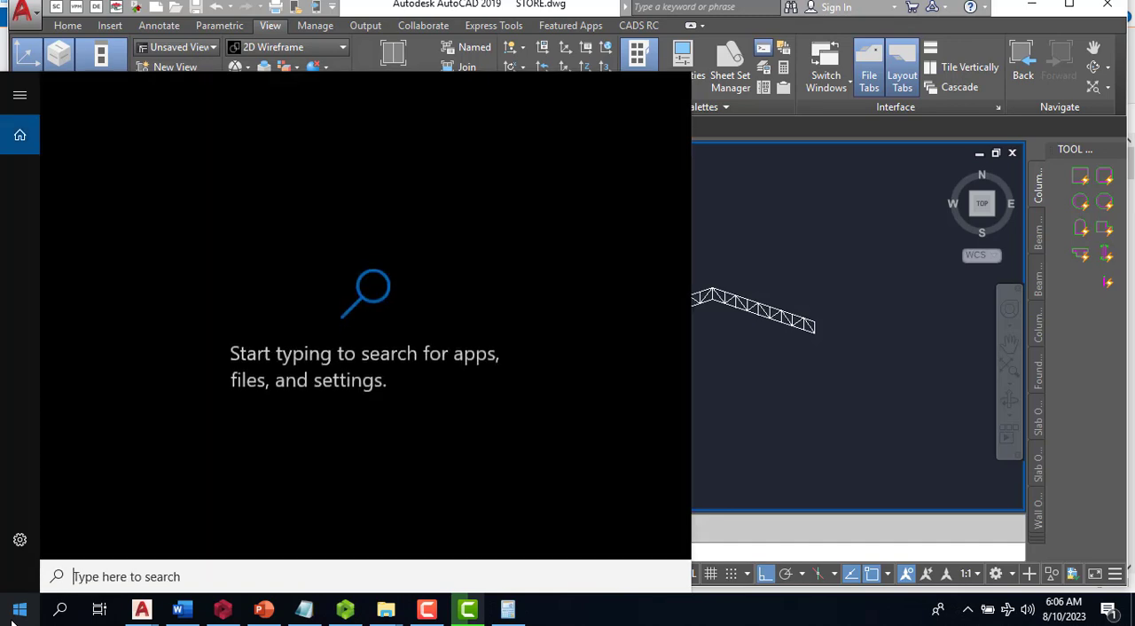
pyautogui.write('CROSS')
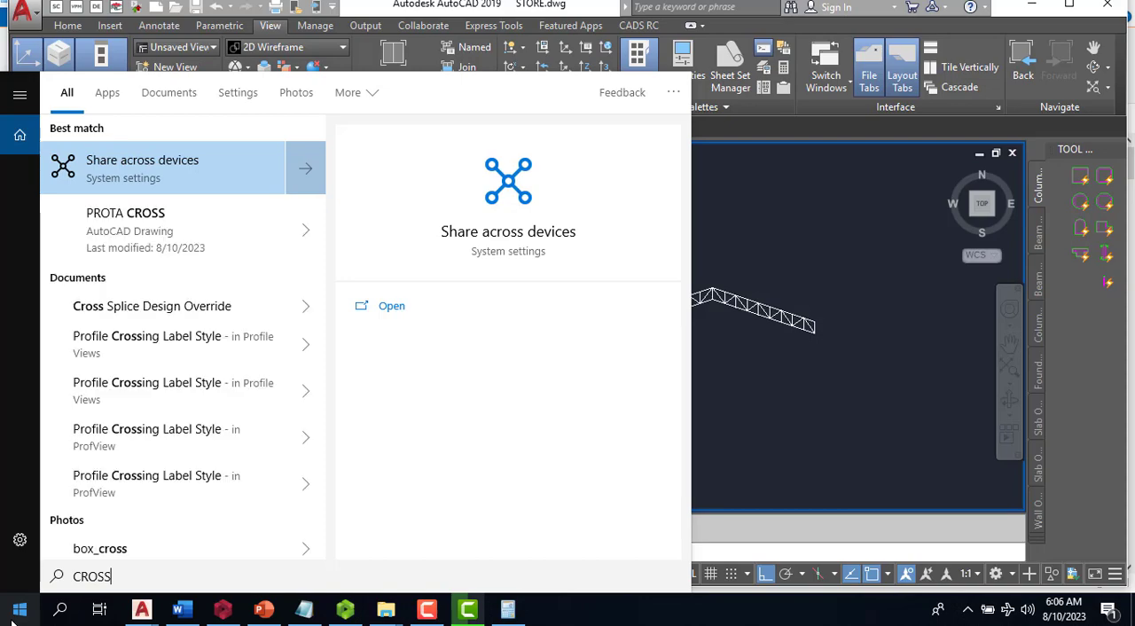
pyautogui.click(306, 233)
pyautogui.click(444, 400)
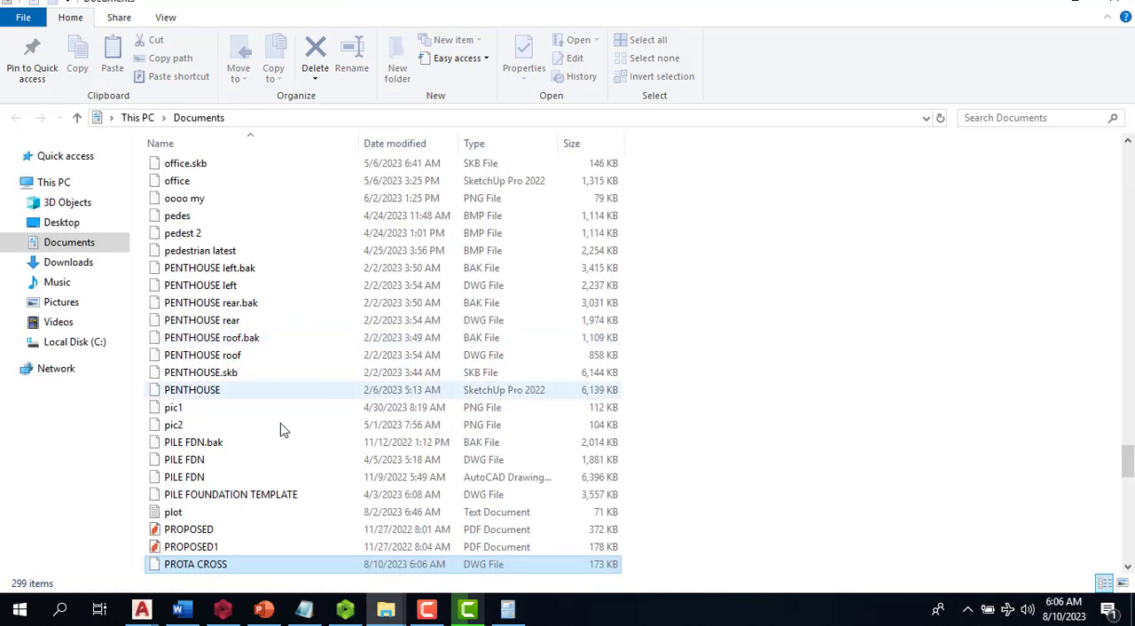
pyautogui.doubleClick(195, 565)
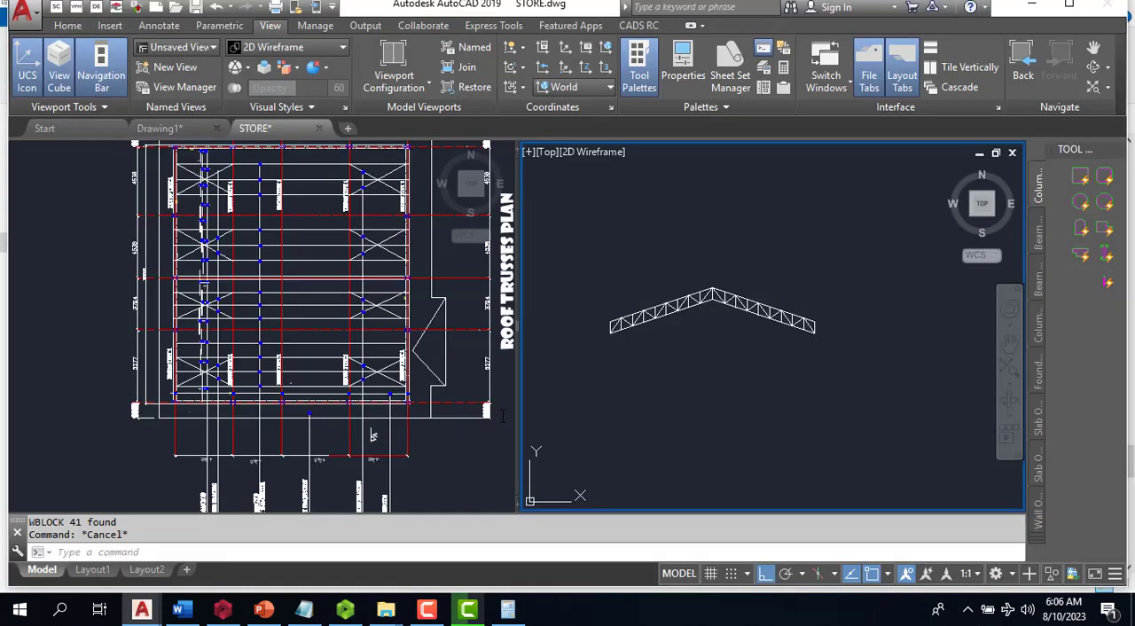
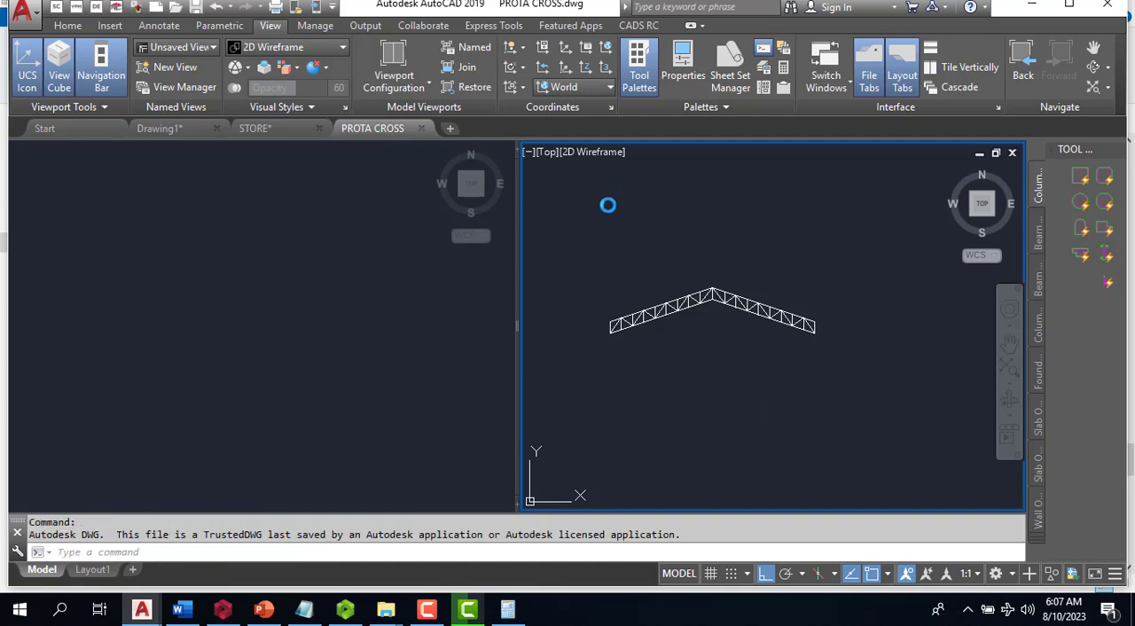
# - Set the PROTA CROSS drawing to a single viewport and save it in Documents as an AutoCAD 2007/LT2007 DXF
pyautogui.click(423, 86)
pyautogui.click(411, 124)
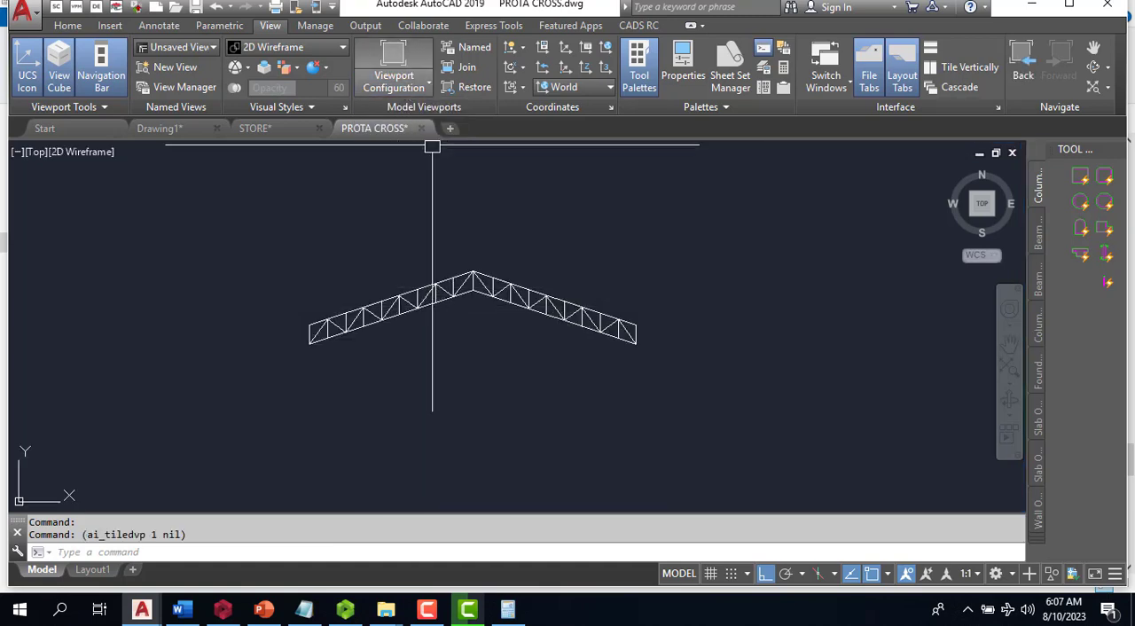
pyautogui.rightClick(376, 133)
pyautogui.press('Escape')
pyautogui.press('Escape')
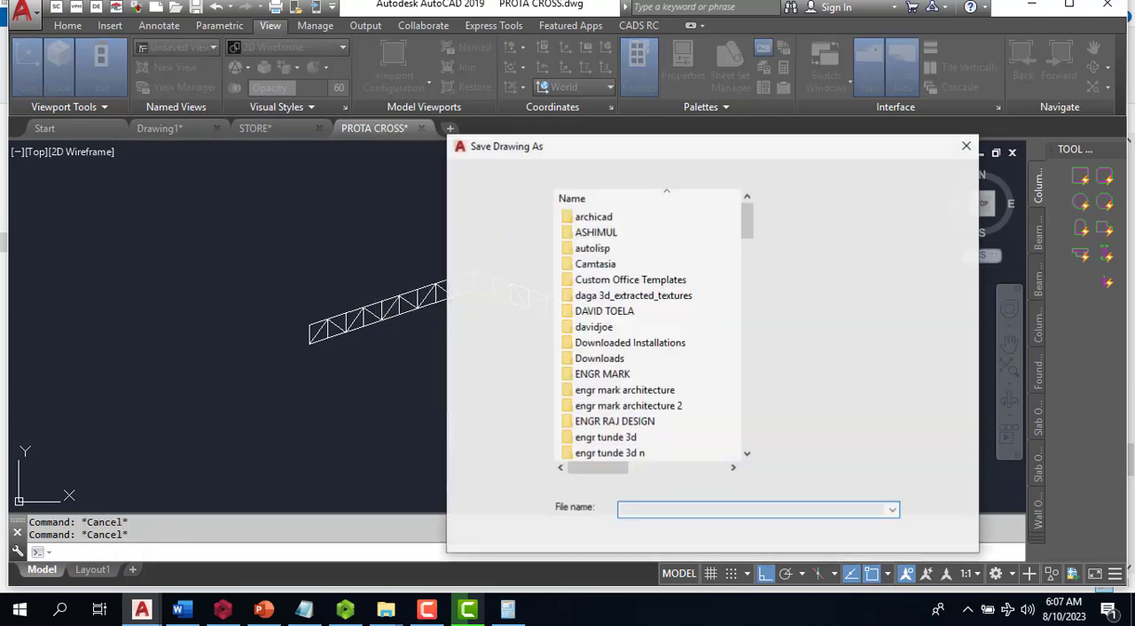
pyautogui.click(760, 537)
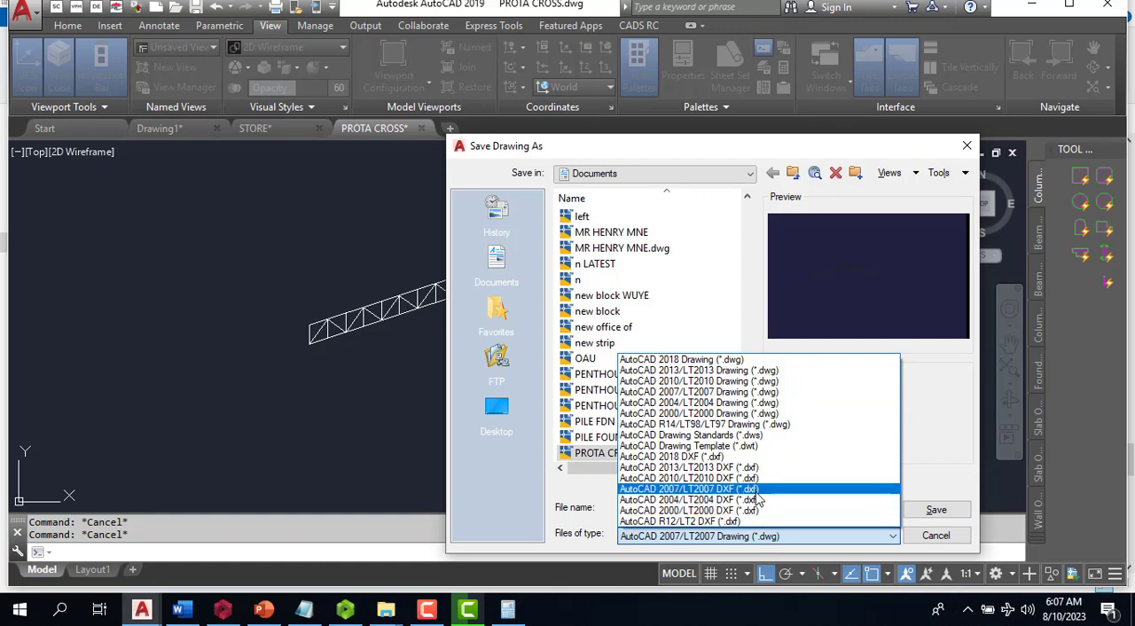
pyautogui.click(757, 490)
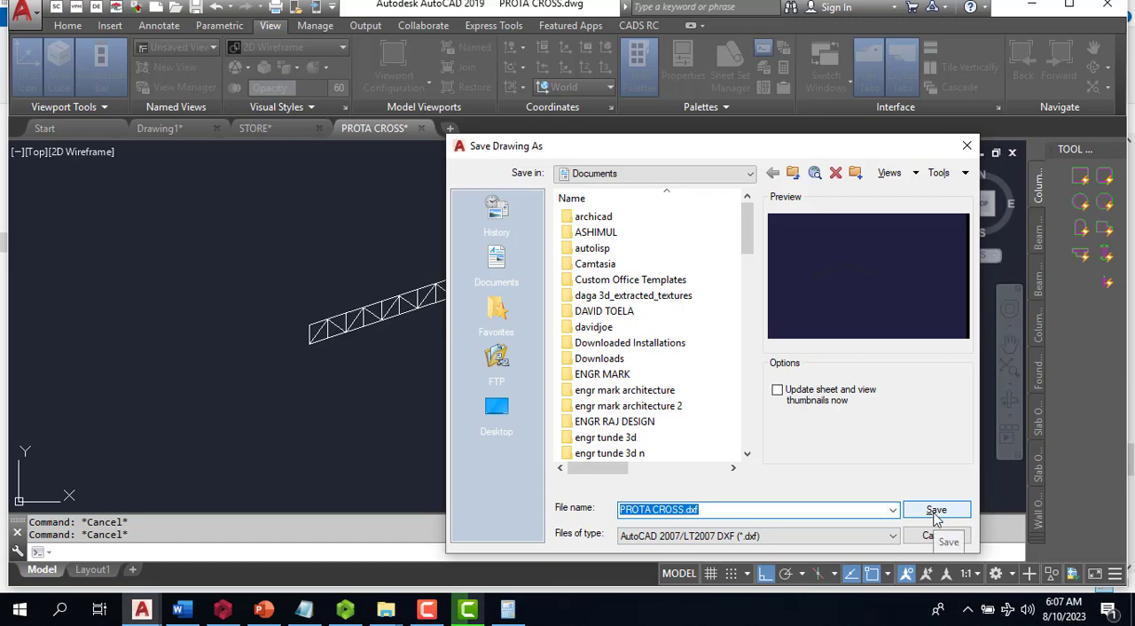
pyautogui.click(936, 515)
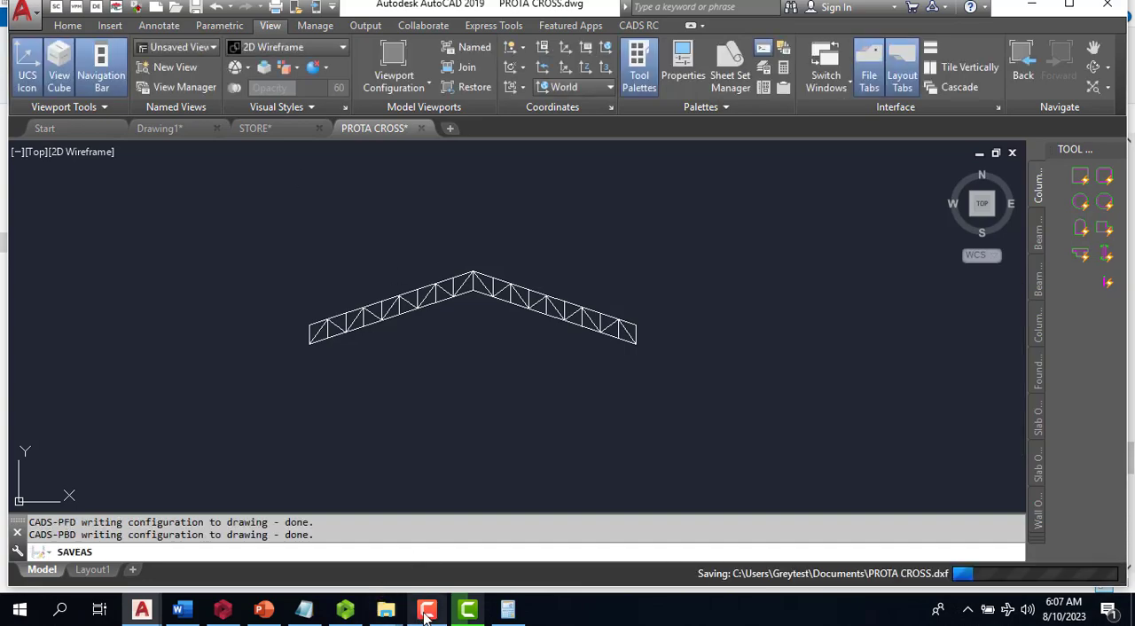
# - Switch to ProtaStructure, save the open project and create a project coded STEEL_ROOF from the United Kingdom (BS8110) template
pyautogui.click(232, 611)
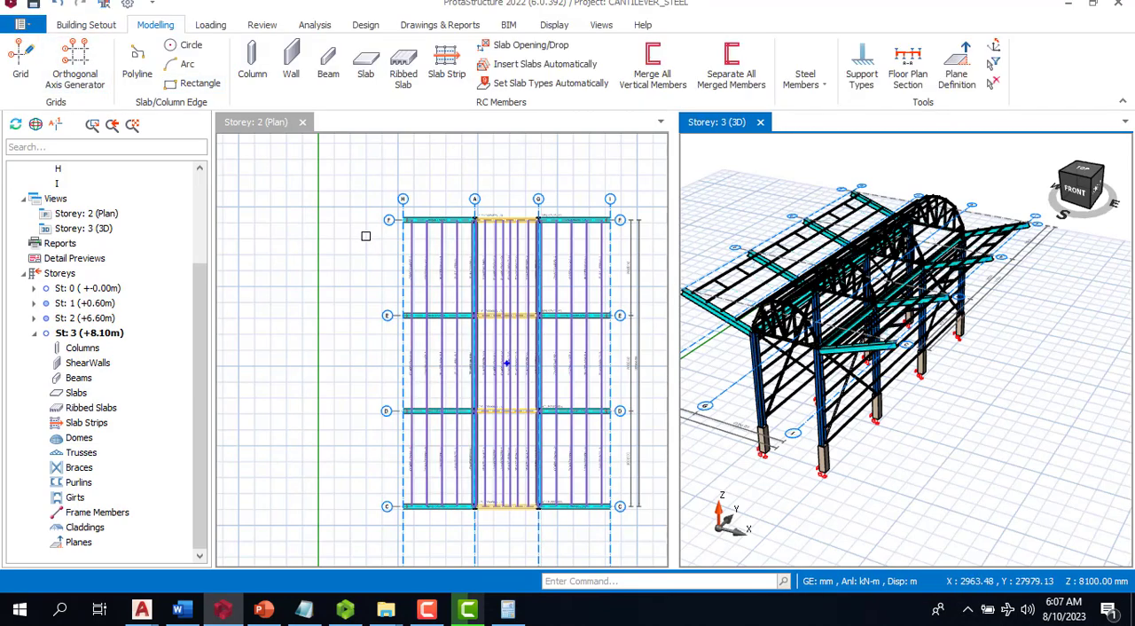
pyautogui.hotkey('ctrl', 's')
pyautogui.click(20, 27)
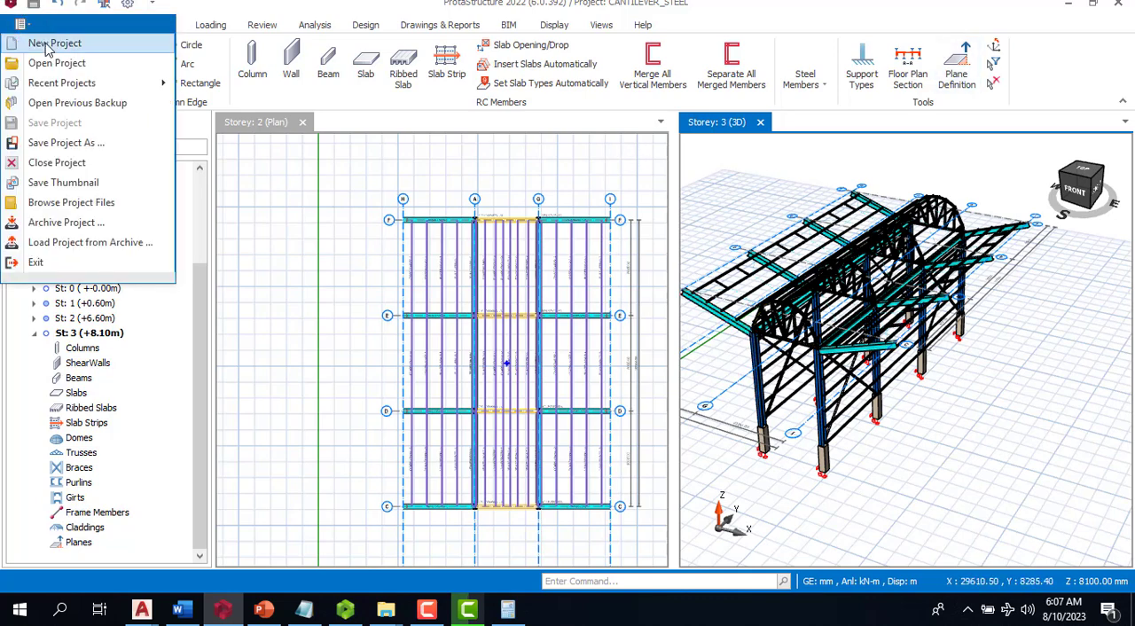
pyautogui.click(55, 43)
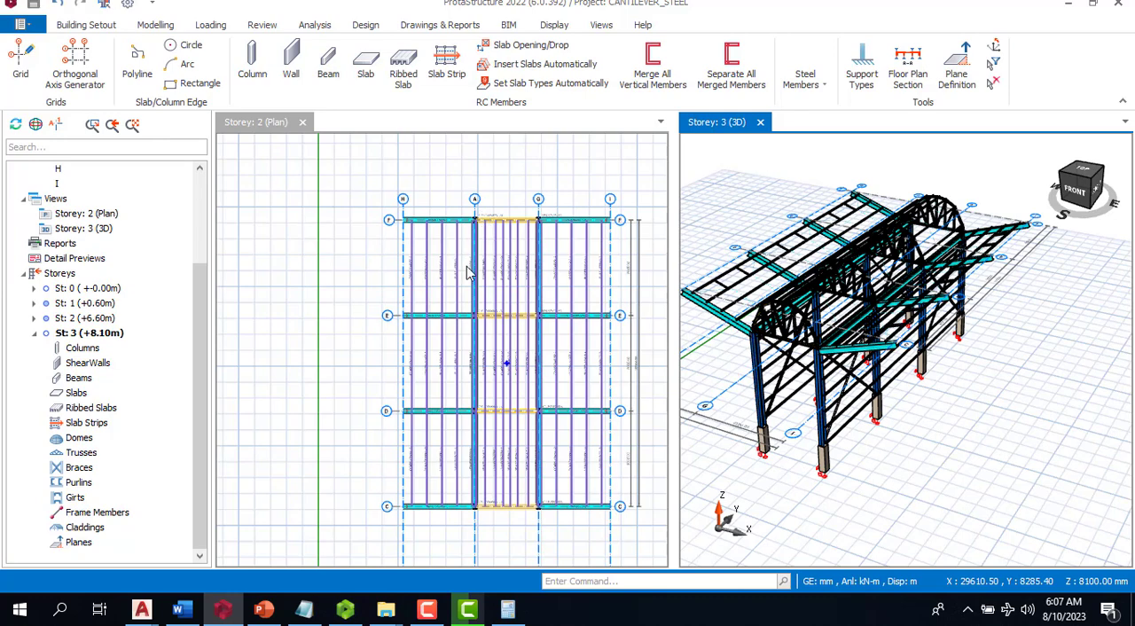
pyautogui.scroll(-3, 506, 367)
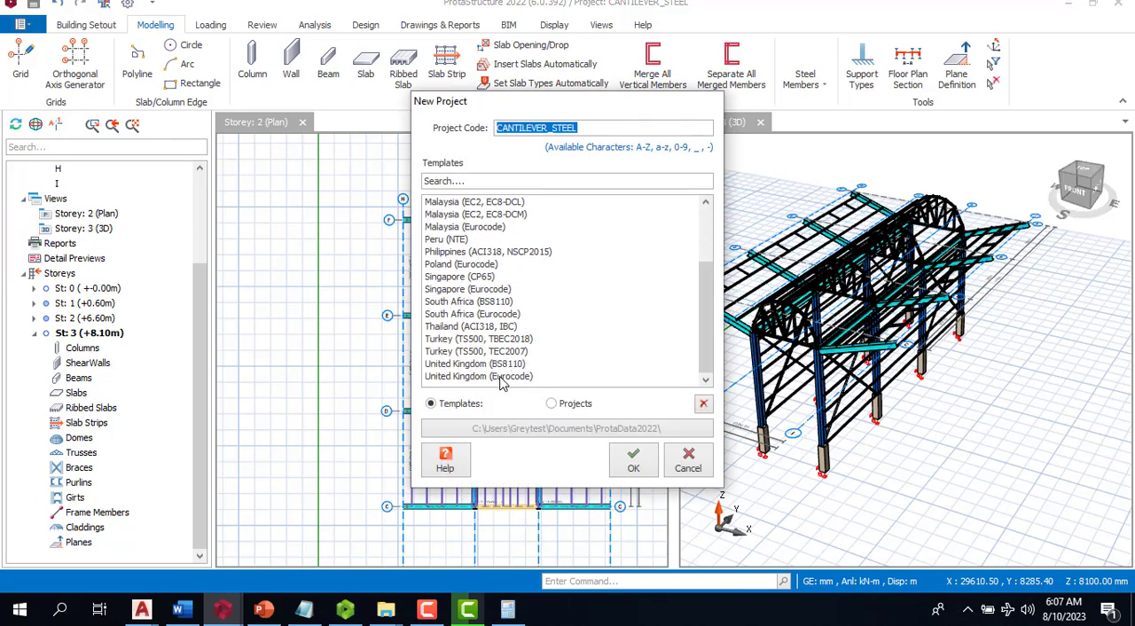
pyautogui.click(506, 364)
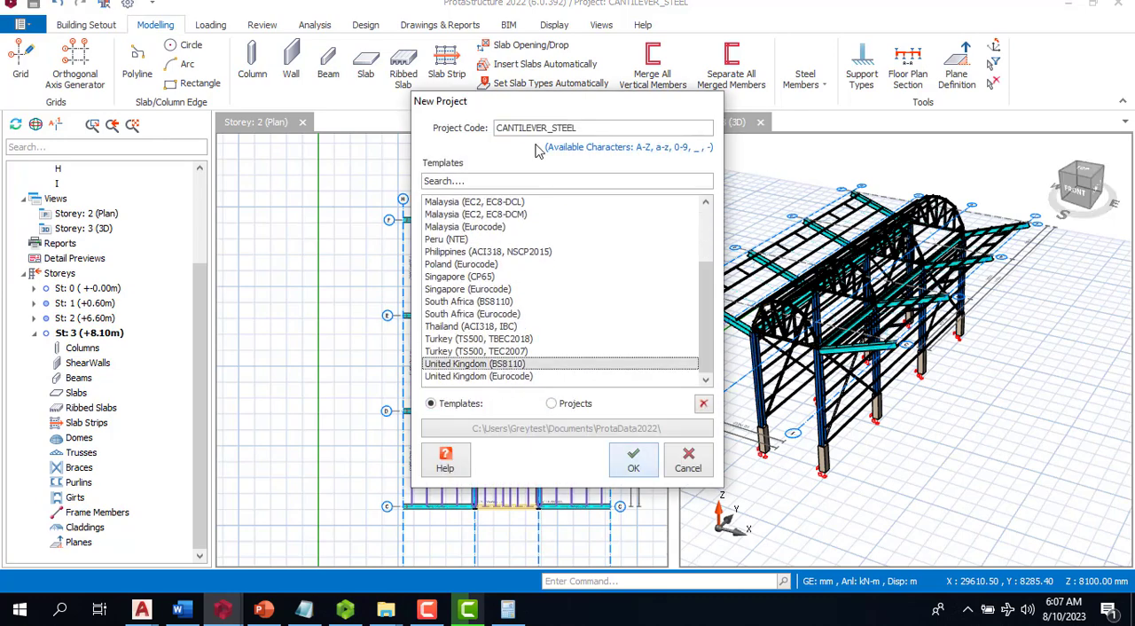
pyautogui.moveTo(577, 129); pyautogui.dragTo(499, 131)
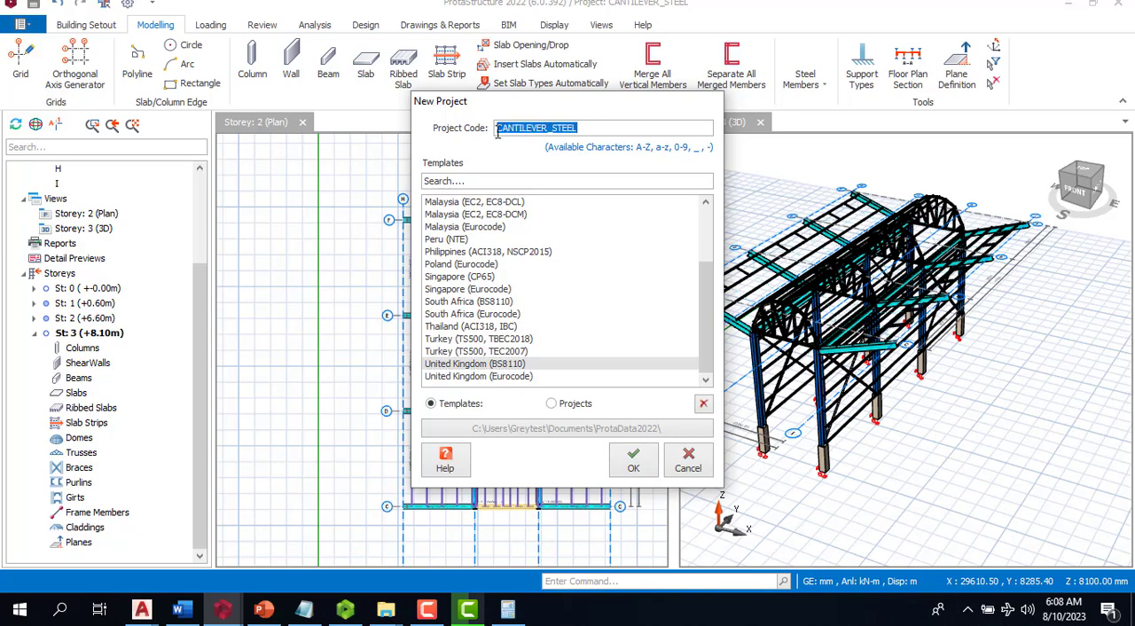
pyautogui.write('STEEL_ROOF')
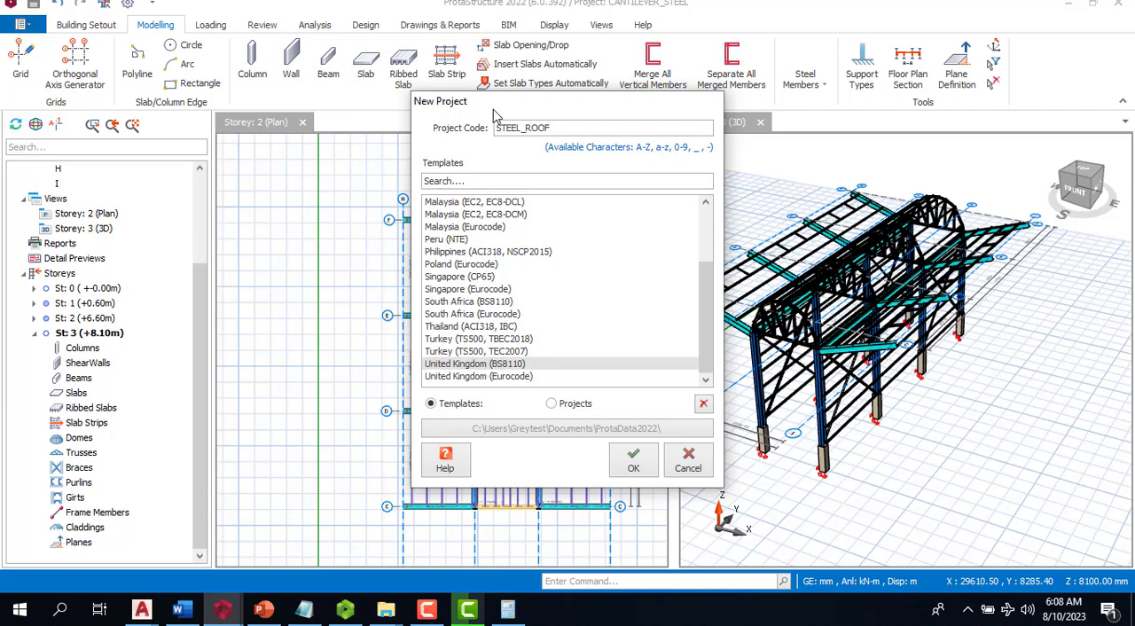
pyautogui.click(636, 463)
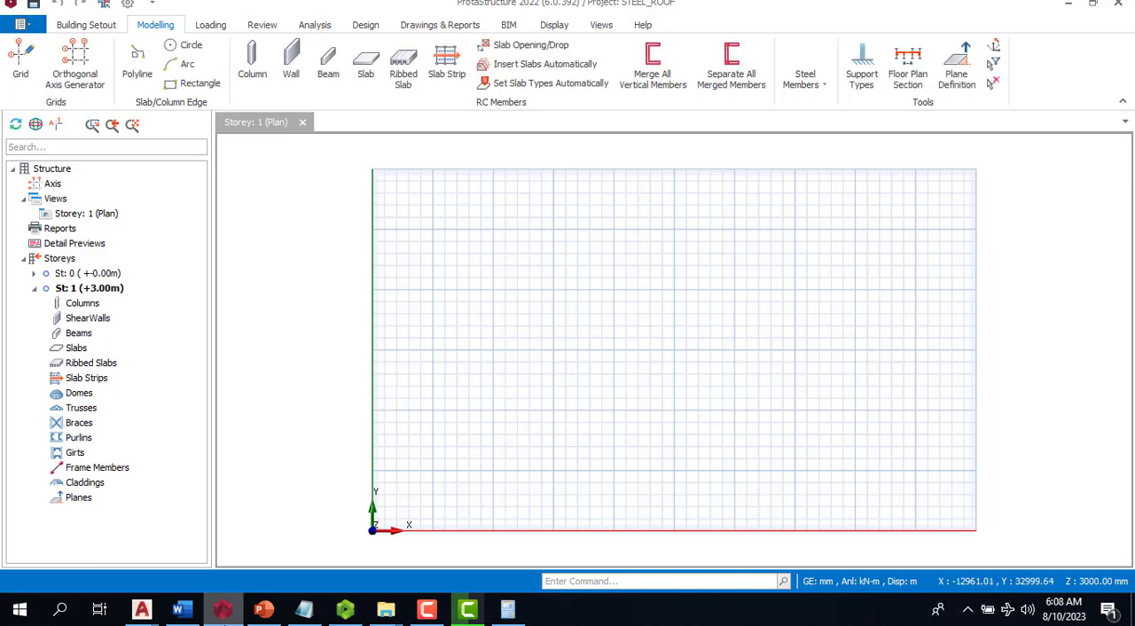
# - Switch to the STORE drawing in AutoCAD and examine the truss grid line spacings dimensioned below the roof trusses plan
pyautogui.moveTo(223, 612)
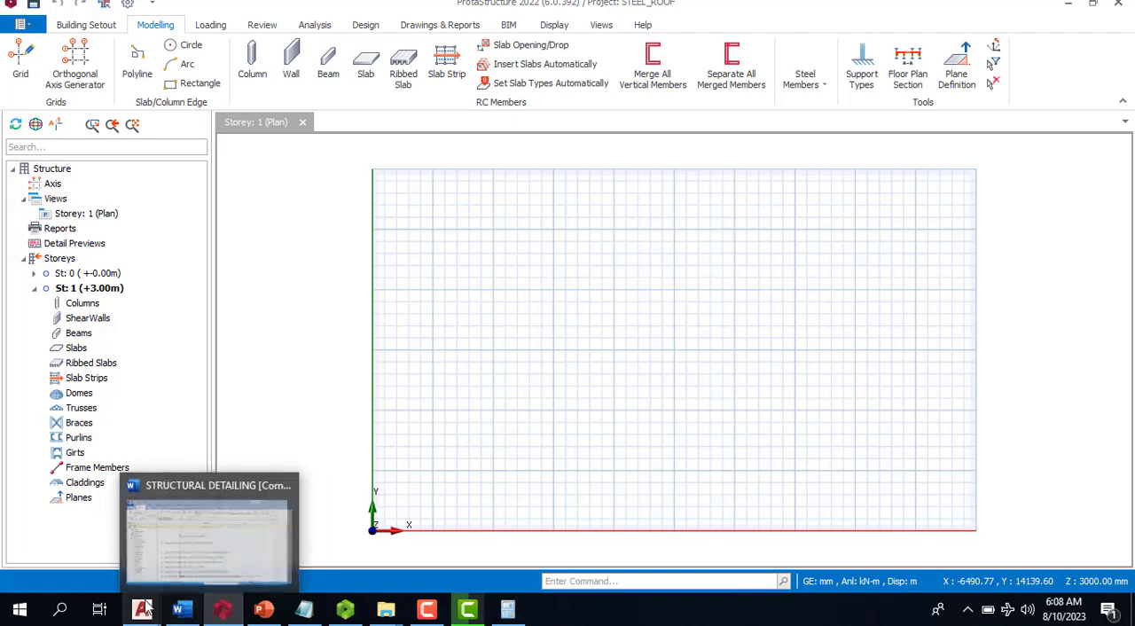
pyautogui.moveTo(142, 610)
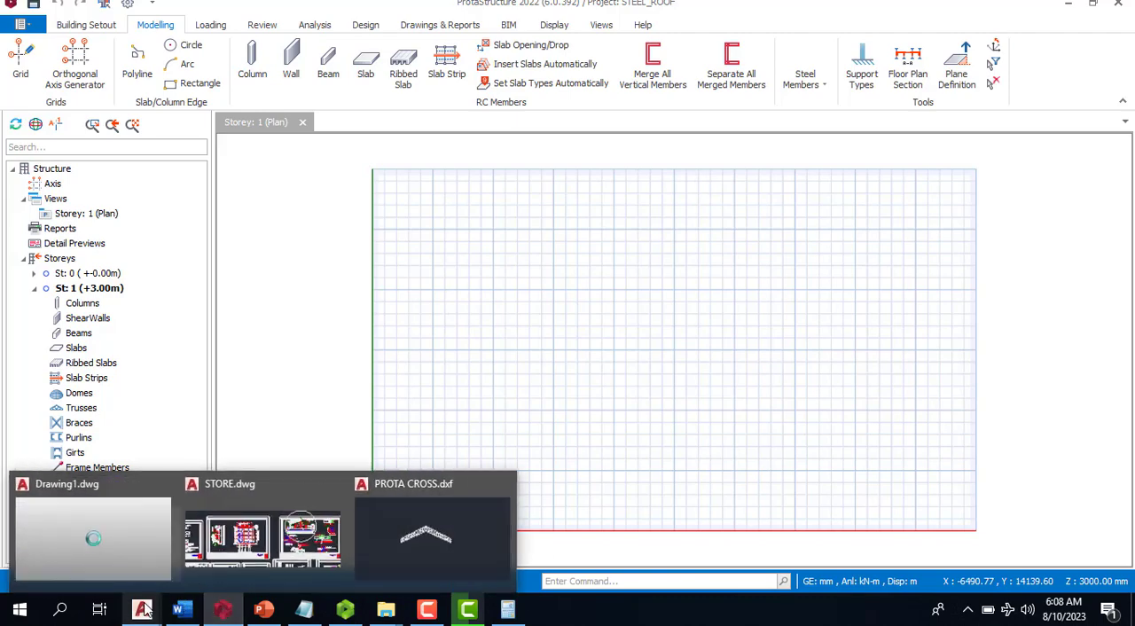
pyautogui.click(244, 554)
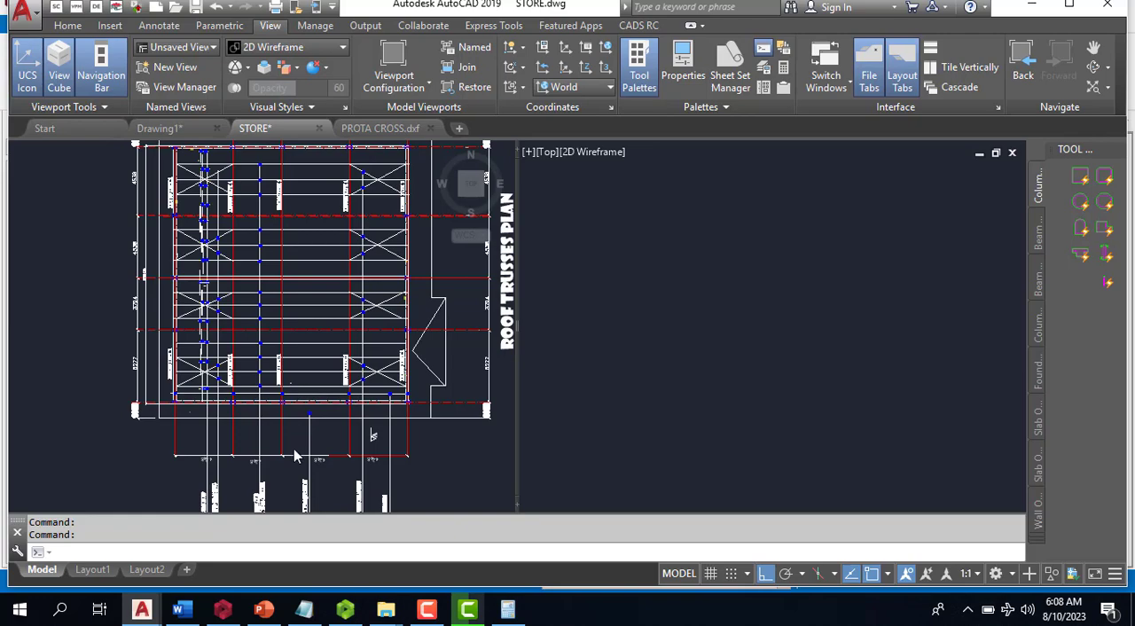
pyautogui.click(373, 435)
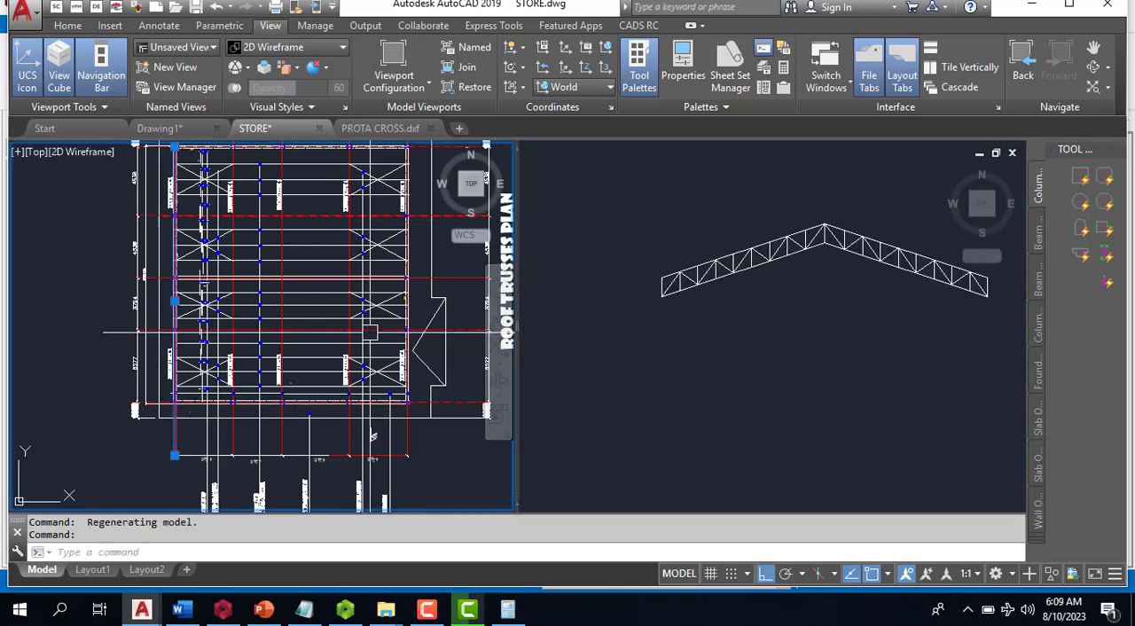
pyautogui.scroll(4, 131, 415)
pyautogui.scroll(-4, 131, 415)
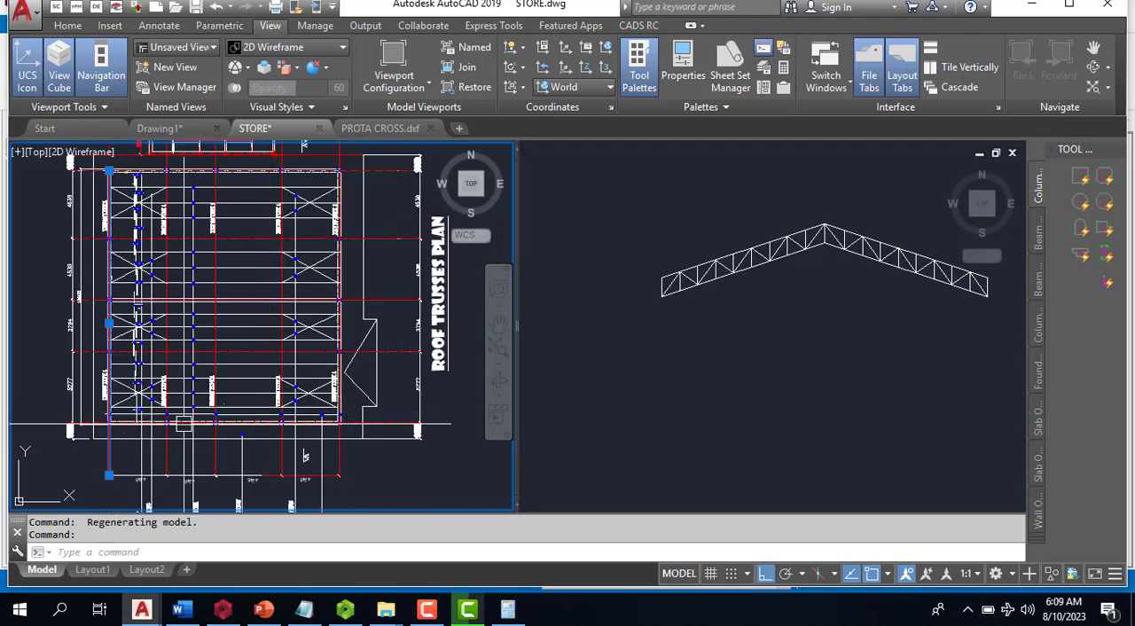
pyautogui.scroll(3, 144, 454)
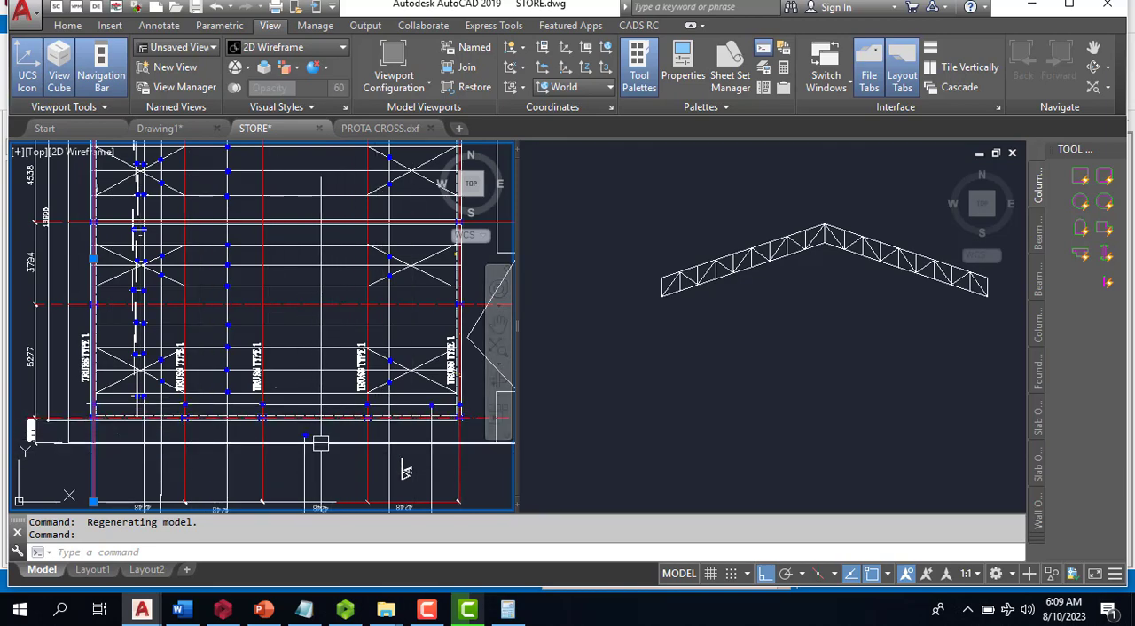
pyautogui.scroll(-4, 404, 470)
pyautogui.scroll(2, 362, 457)
pyautogui.scroll(3, 362, 457)
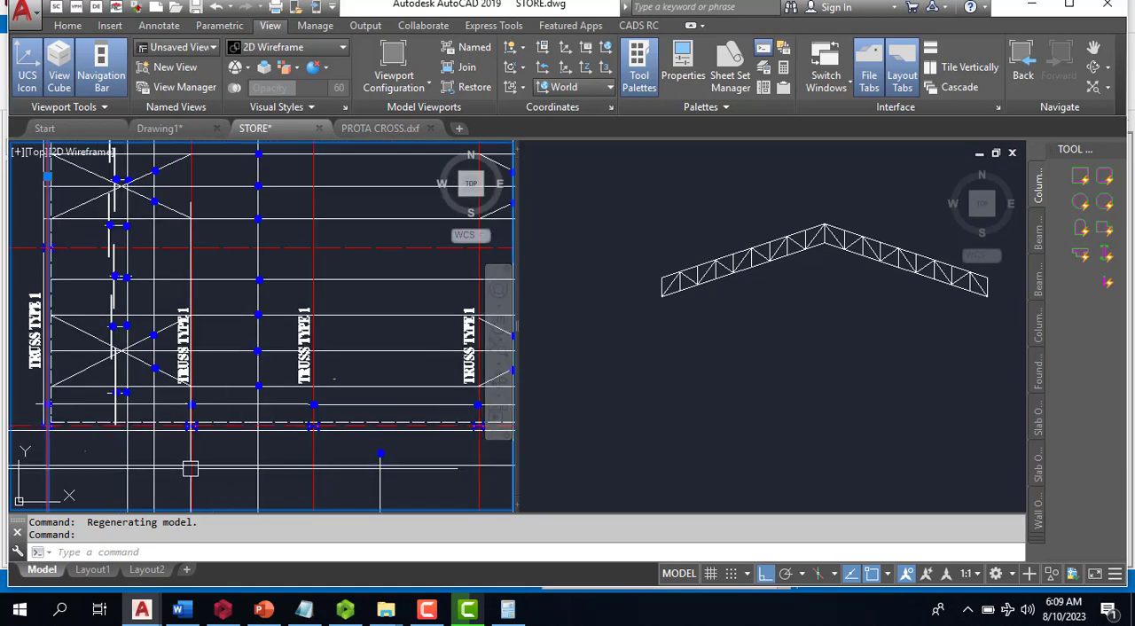
pyautogui.scroll(-3, 371, 398)
pyautogui.scroll(6, 371, 398)
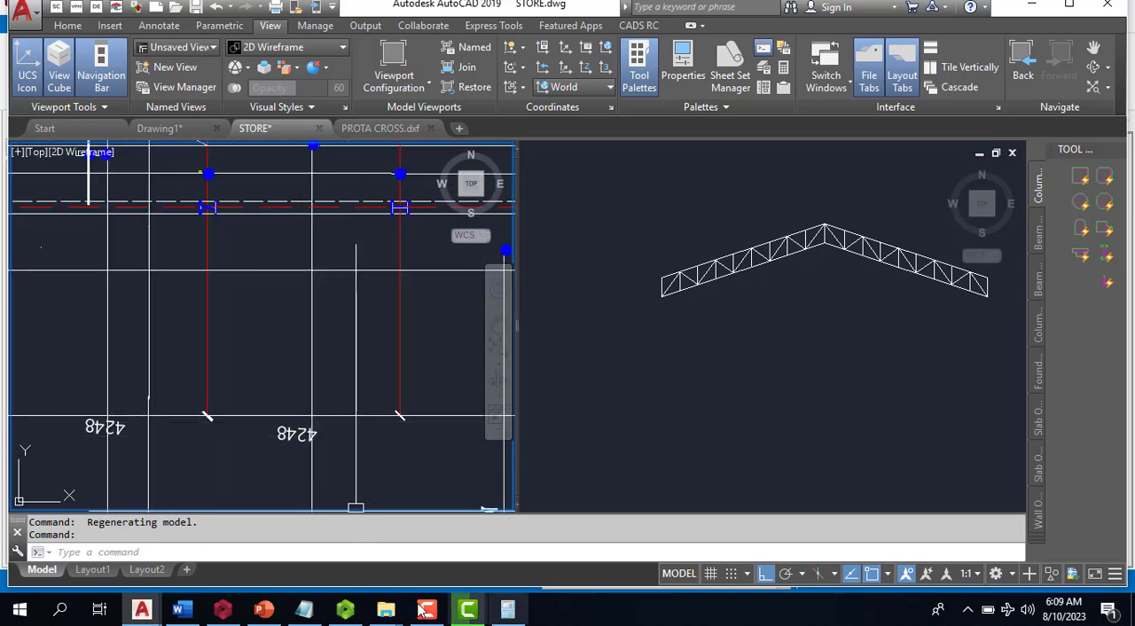
# - Switch back to the STEEL_ROOF project in ProtaStructure and draw a vertical grid axis A about 37500 mm long near the origin
pyautogui.click(223, 610)
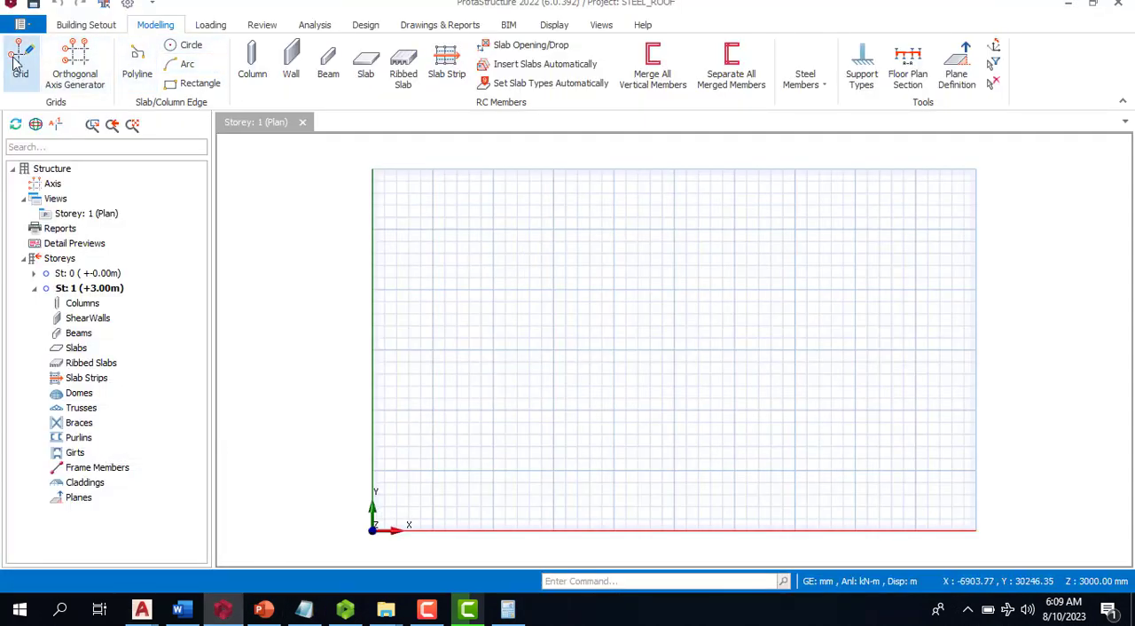
pyautogui.click(429, 143)
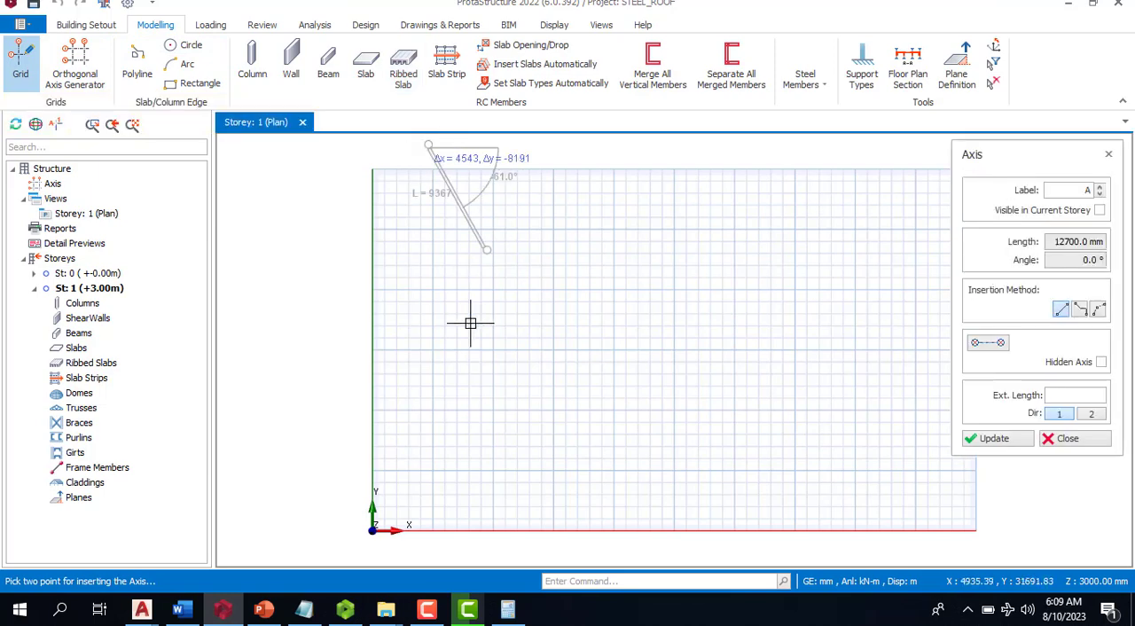
pyautogui.scroll(-1, 468, 302)
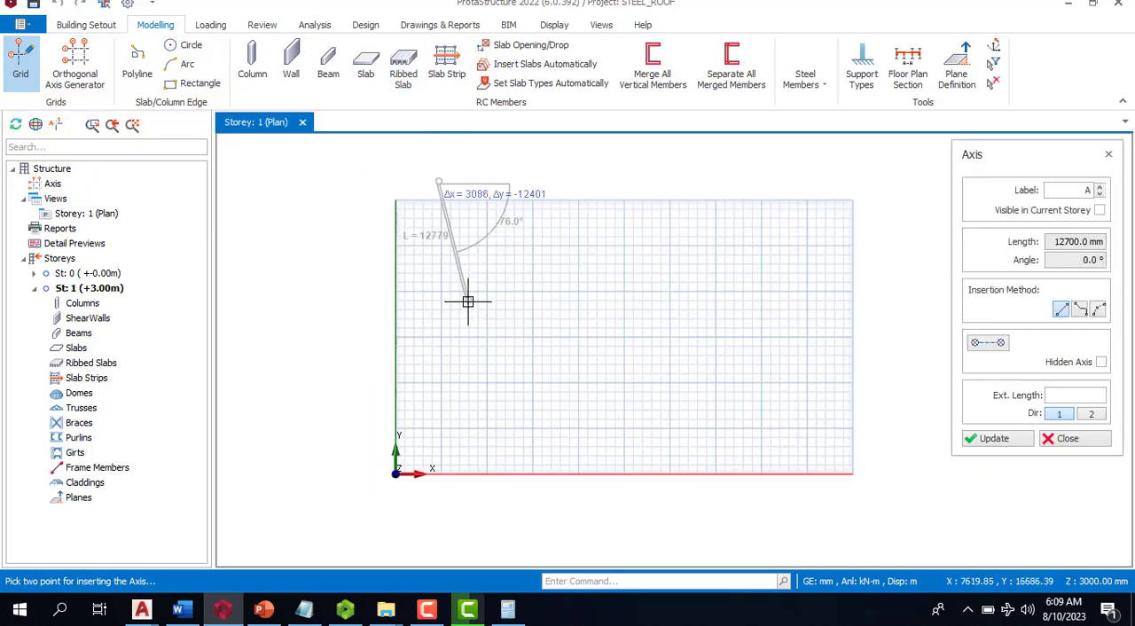
pyautogui.click(437, 526)
pyautogui.press('Escape')
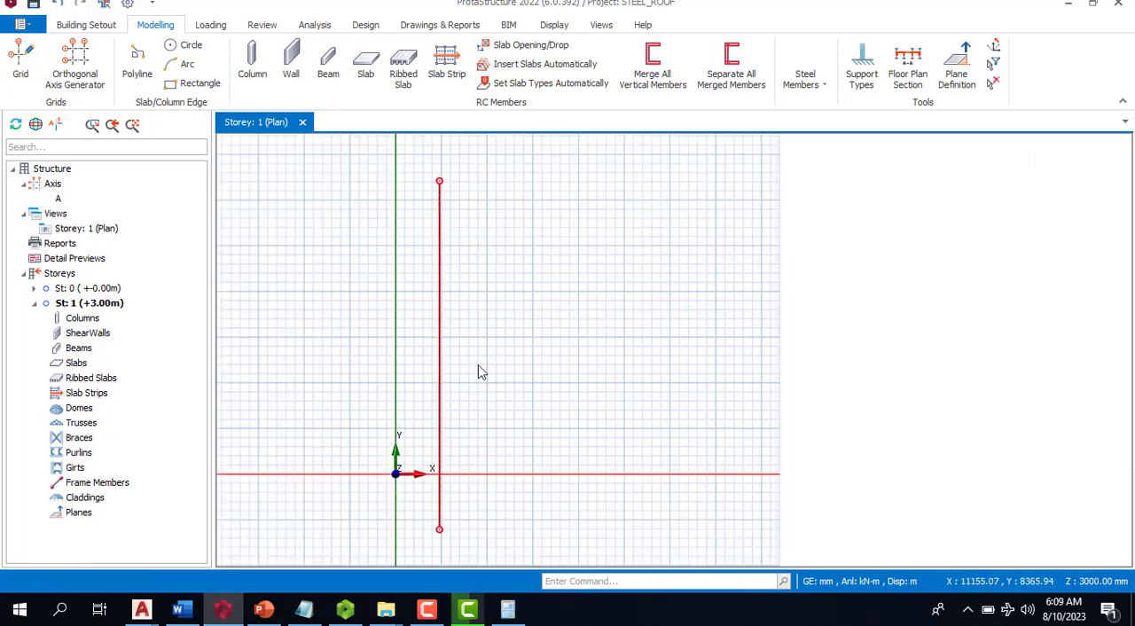
# - Offset axis A four times in the positive X direction at the plan's 4248 mm spacing to create axes B to E
pyautogui.click(443, 334)
pyautogui.rightClick(444, 334)
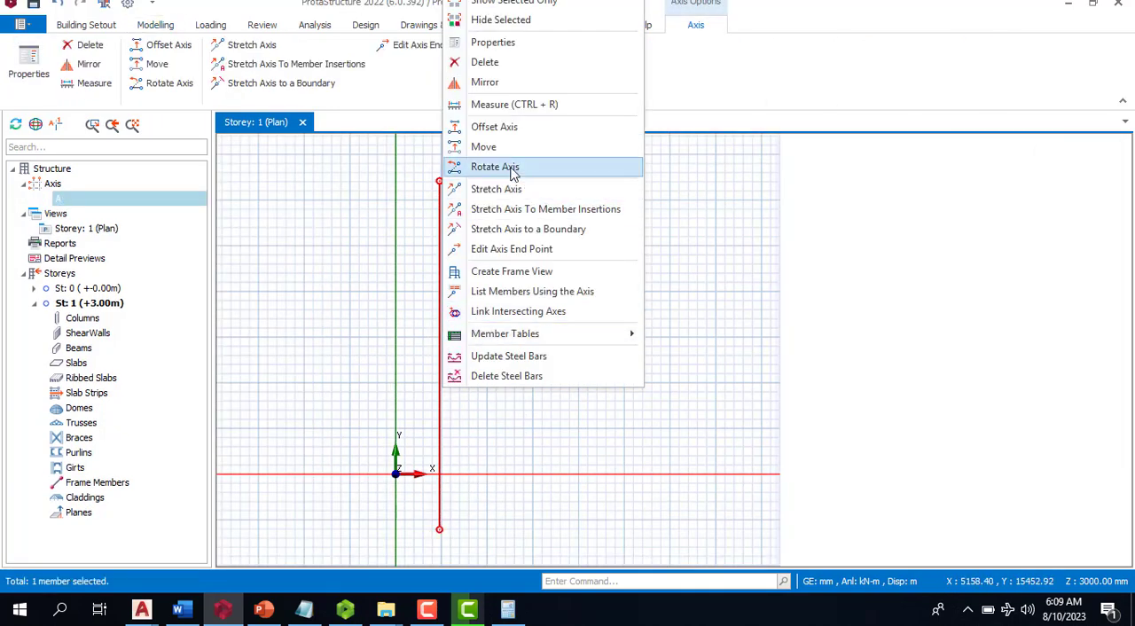
pyautogui.click(509, 127)
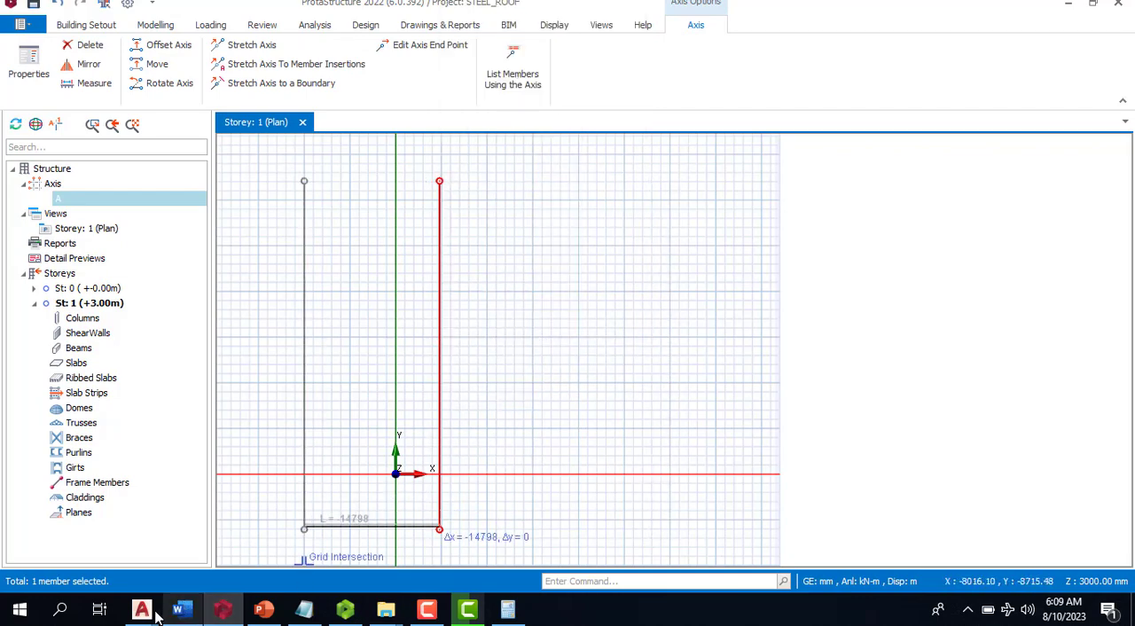
pyautogui.moveTo(142, 610)
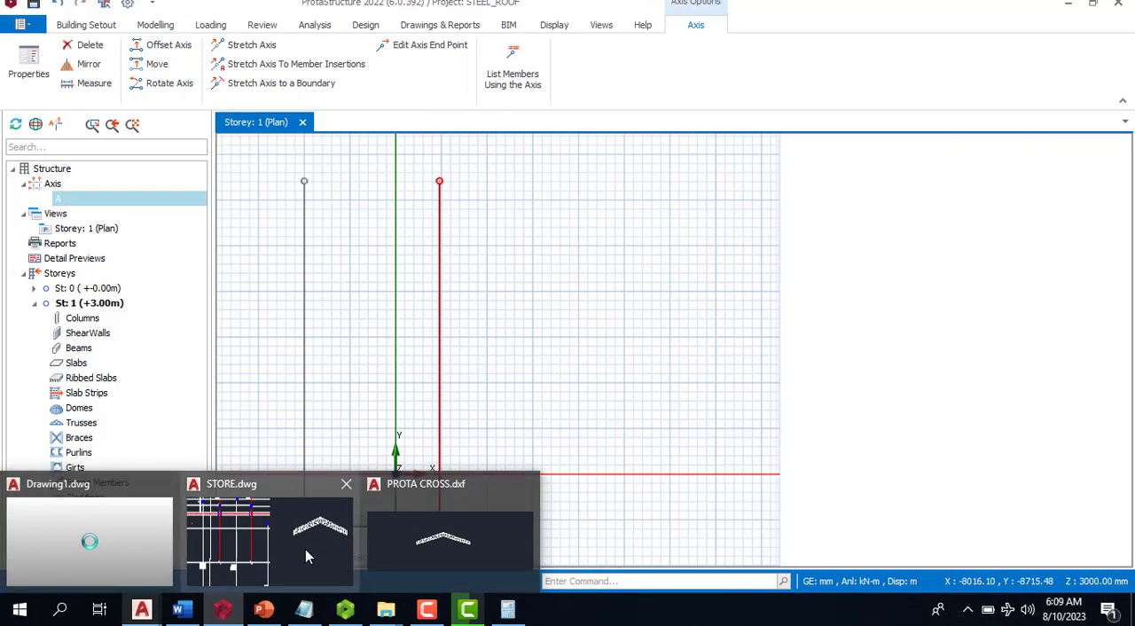
pyautogui.click(306, 554)
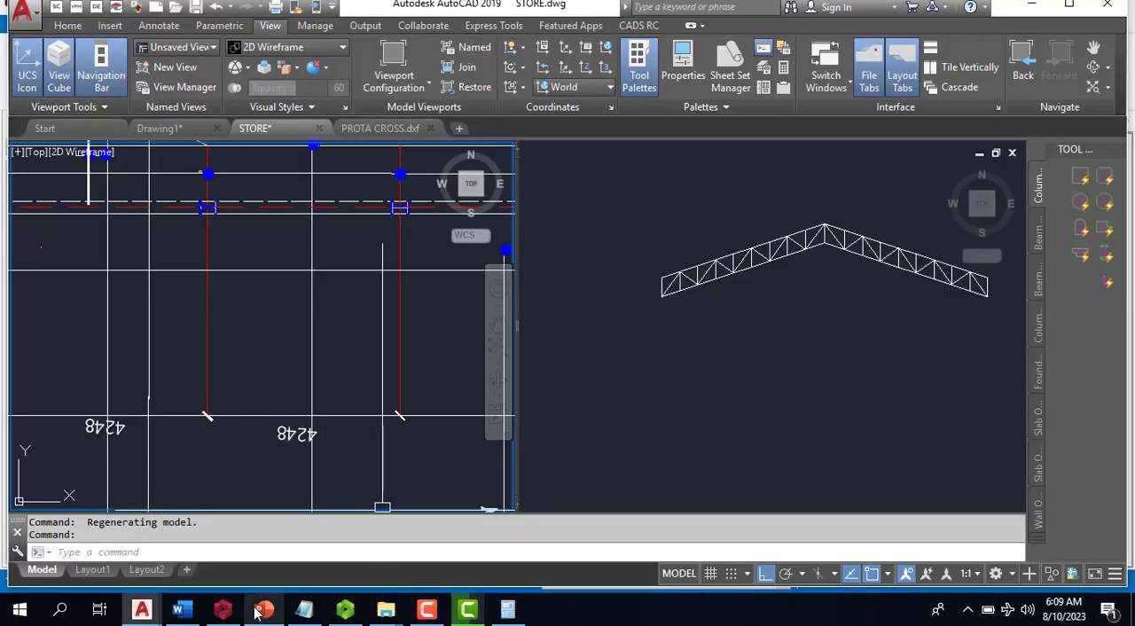
pyautogui.click(223, 610)
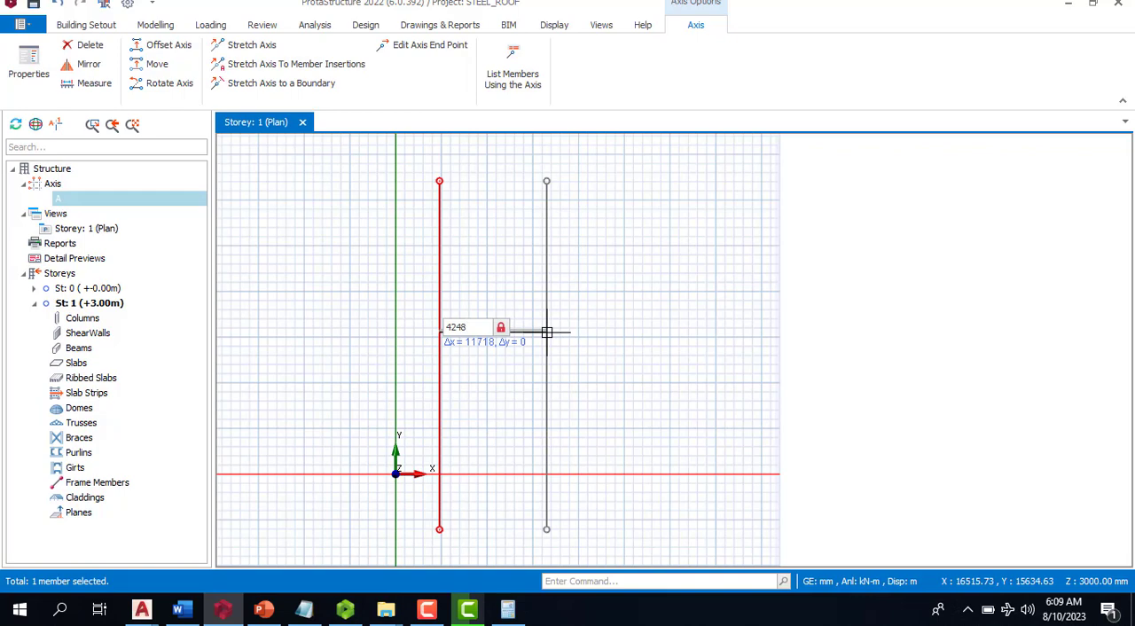
pyautogui.press('Return')
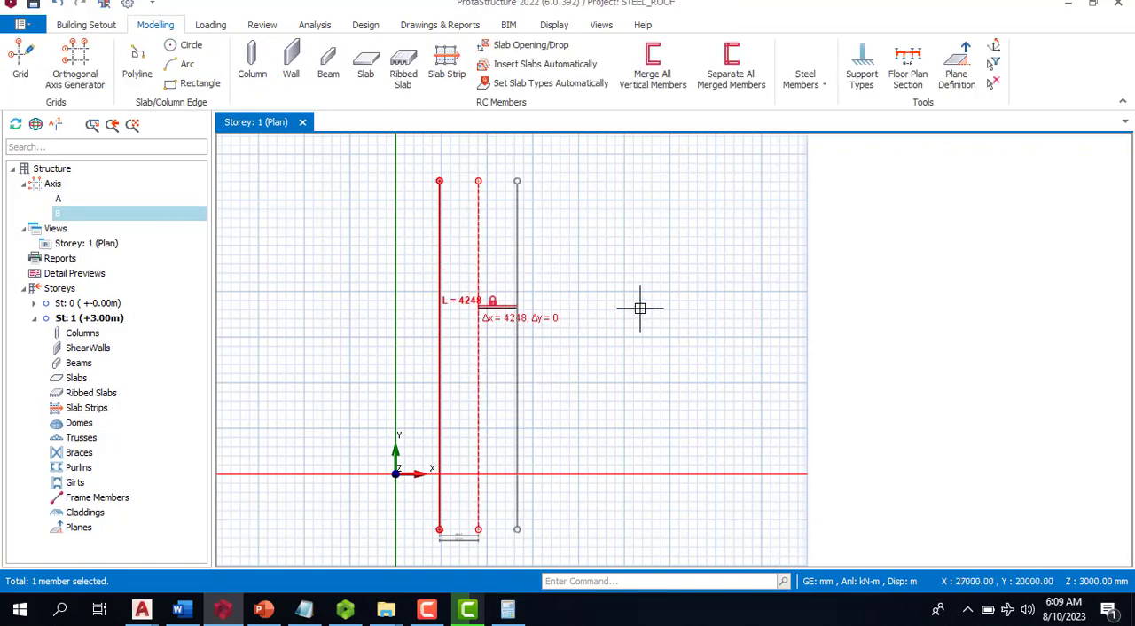
pyautogui.press('Return')
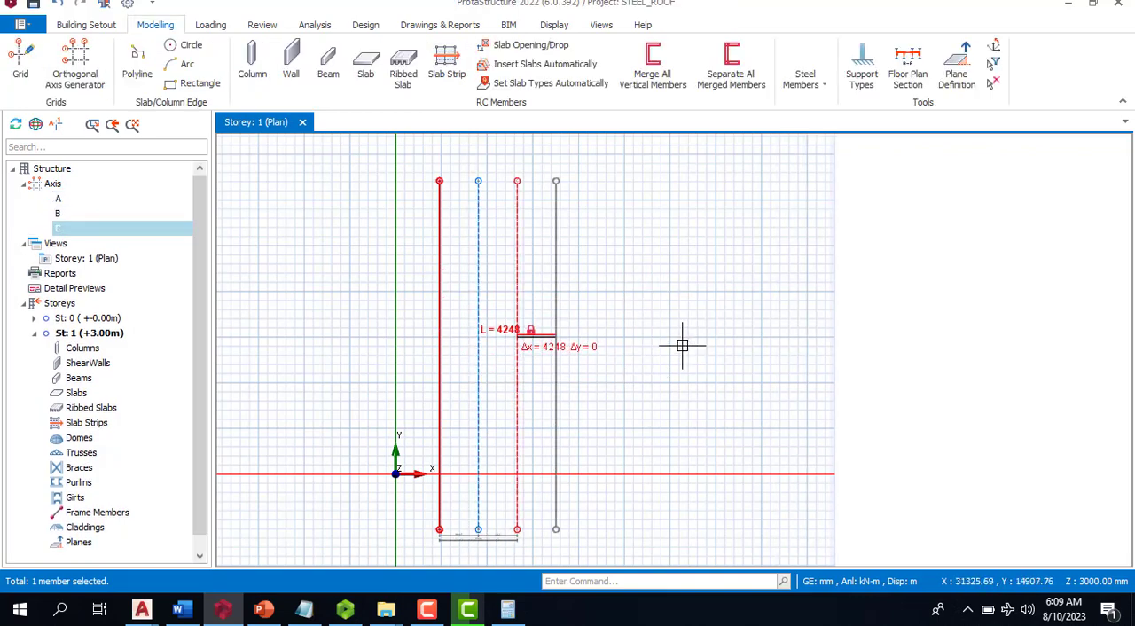
pyautogui.press('Return')
pyautogui.press('Return')
pyautogui.press('Escape')
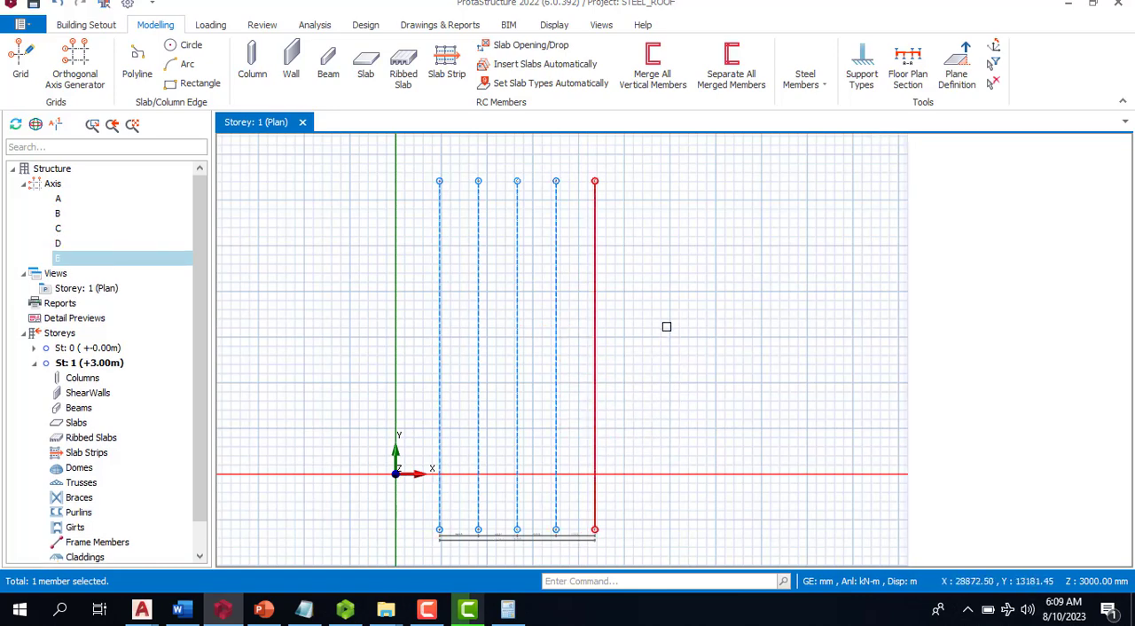
pyautogui.scroll(-2, 650, 300)
pyautogui.scroll(3, 621, 380)
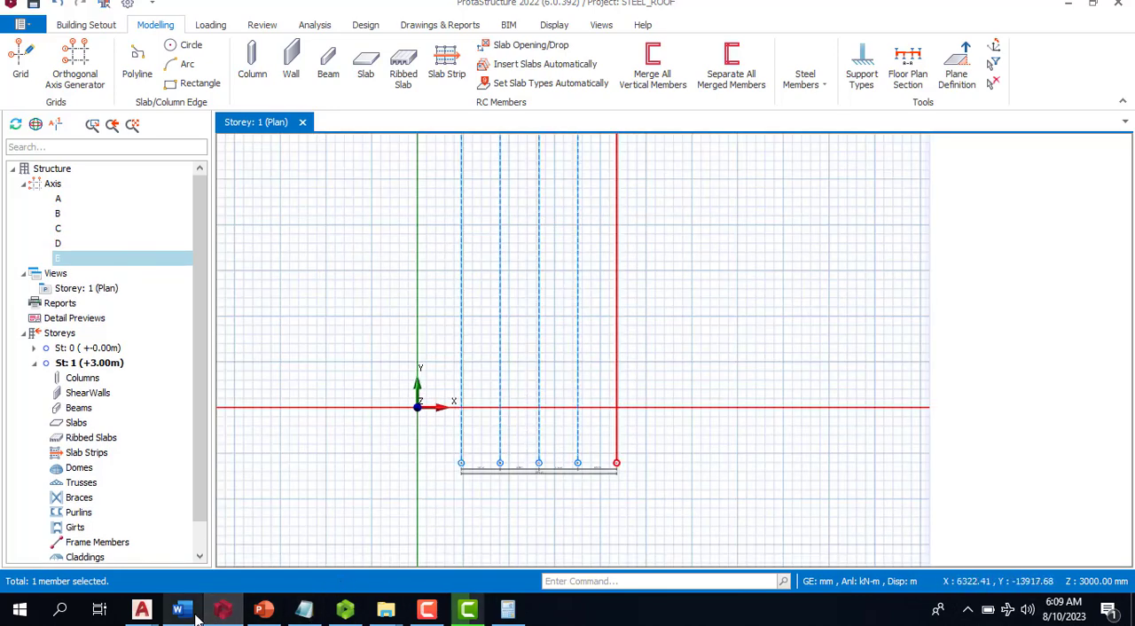
# - Switch to the STORE drawing in AutoCAD and examine the spacings of the horizontal grid lines dimensioned beside the roof trusses plan
pyautogui.click(142, 610)
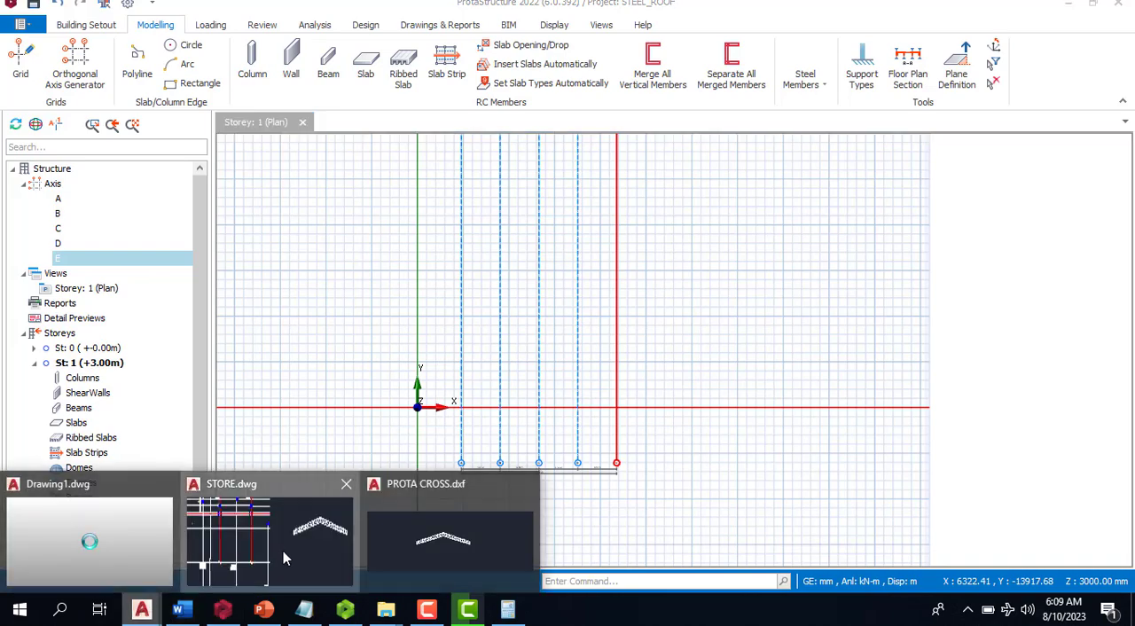
pyautogui.click(283, 550)
pyautogui.scroll(-5, 385, 387)
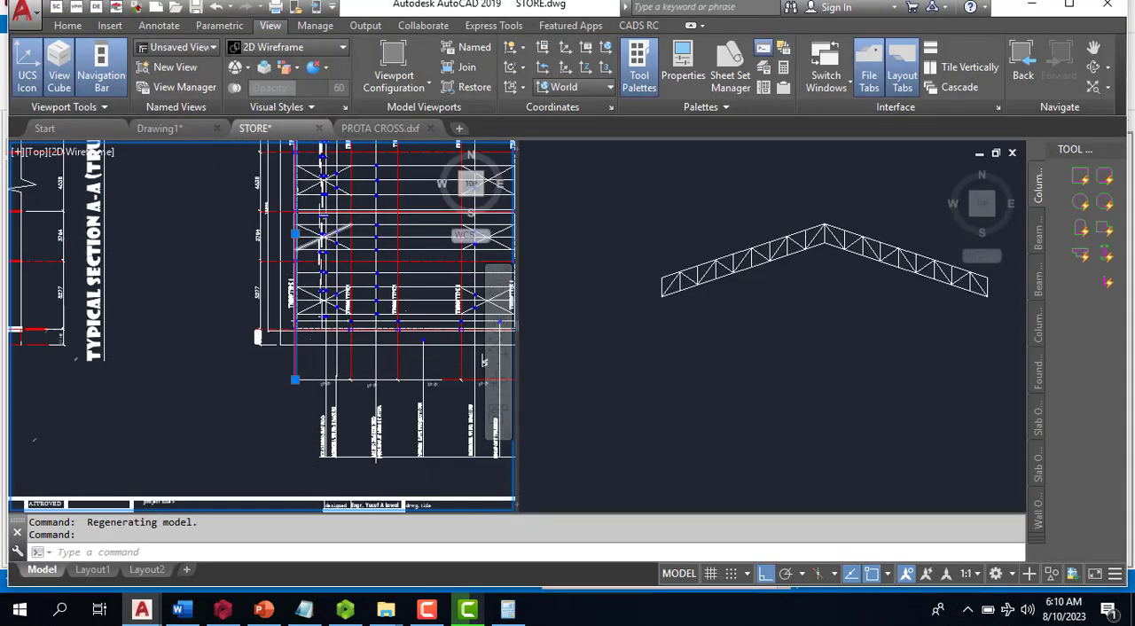
pyautogui.scroll(4, 314, 244)
pyautogui.scroll(2, 232, 344)
pyautogui.scroll(-4, 246, 360)
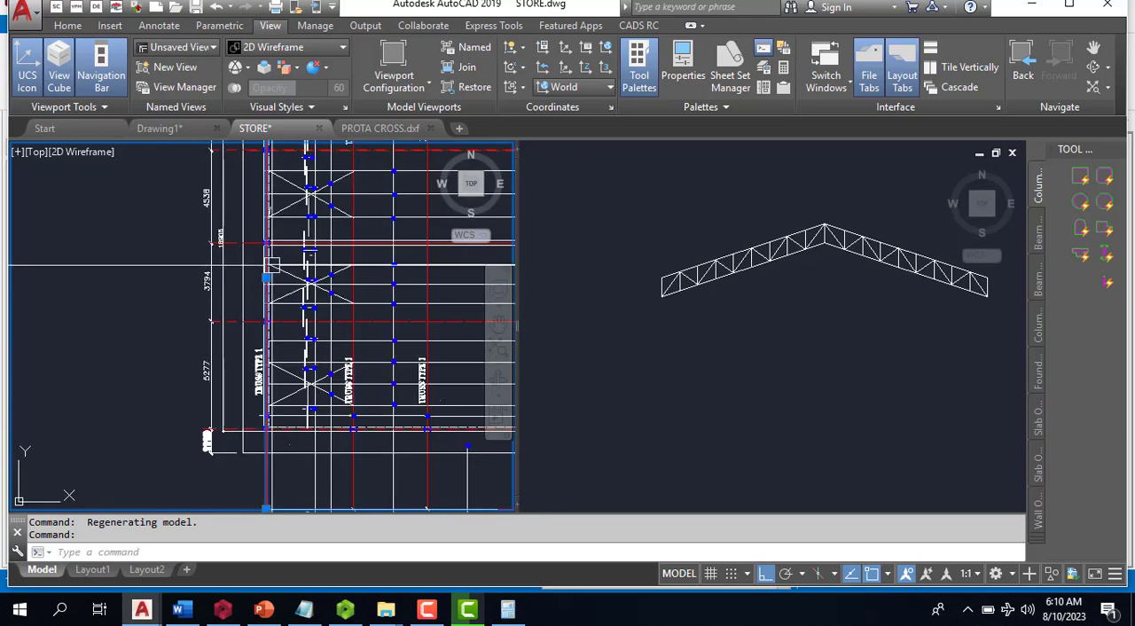
pyautogui.scroll(2, 300, 266)
pyautogui.scroll(-2, 266, 266)
pyautogui.scroll(2, 258, 264)
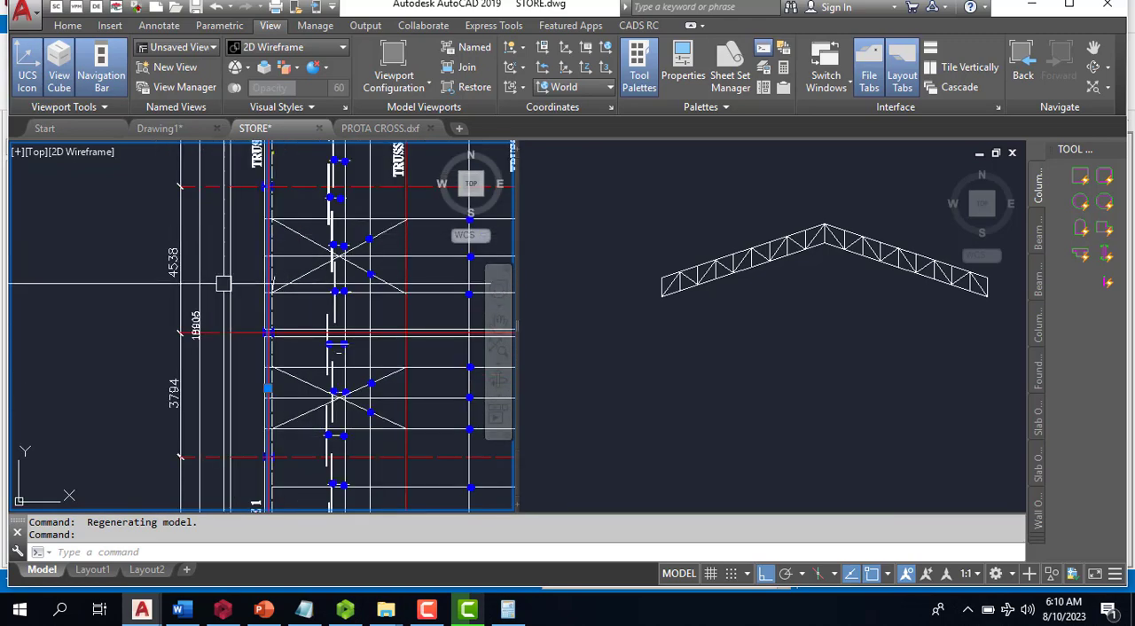
pyautogui.scroll(-4, 217, 243)
pyautogui.scroll(5, 211, 261)
pyautogui.scroll(-1, 151, 267)
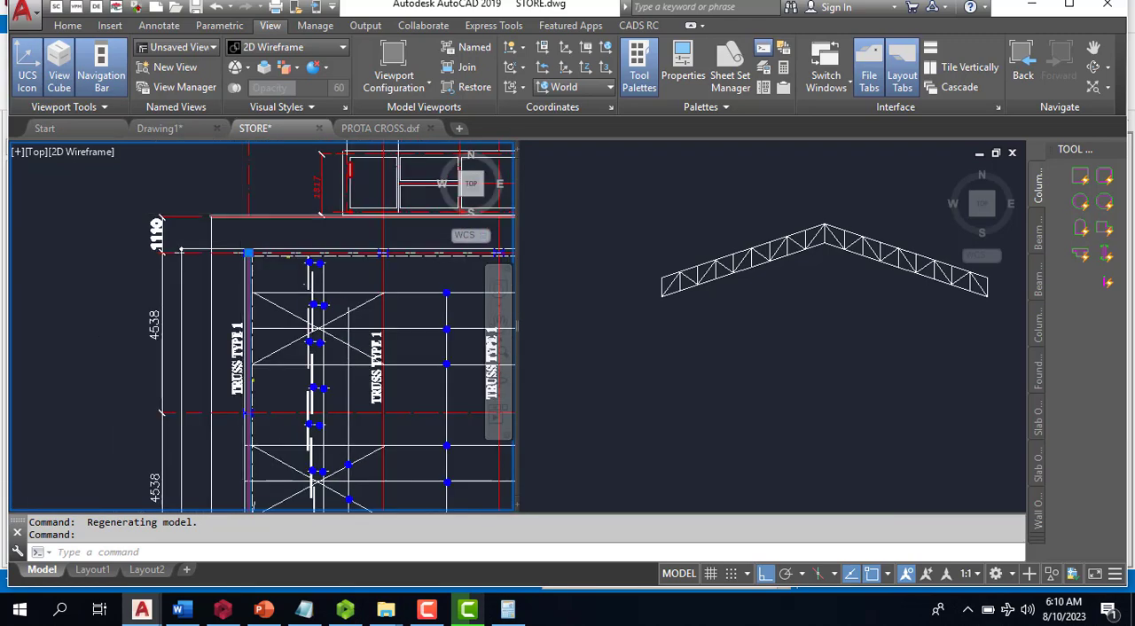
pyautogui.scroll(-3, 264, 309)
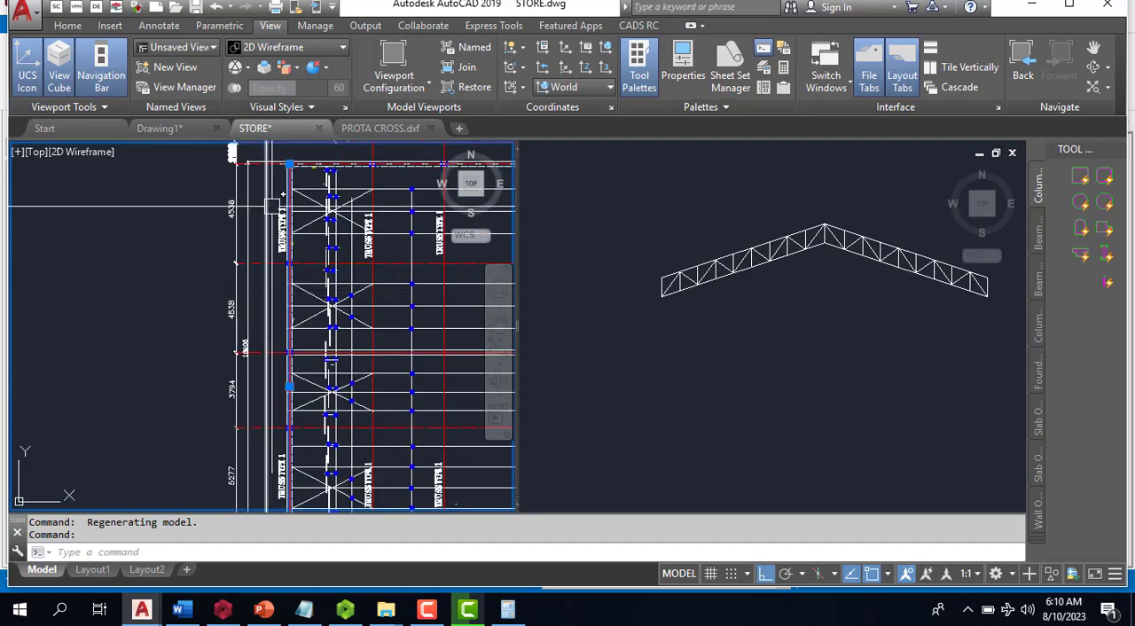
pyautogui.scroll(4, 266, 284)
pyautogui.scroll(-3, 266, 284)
pyautogui.scroll(4, 336, 315)
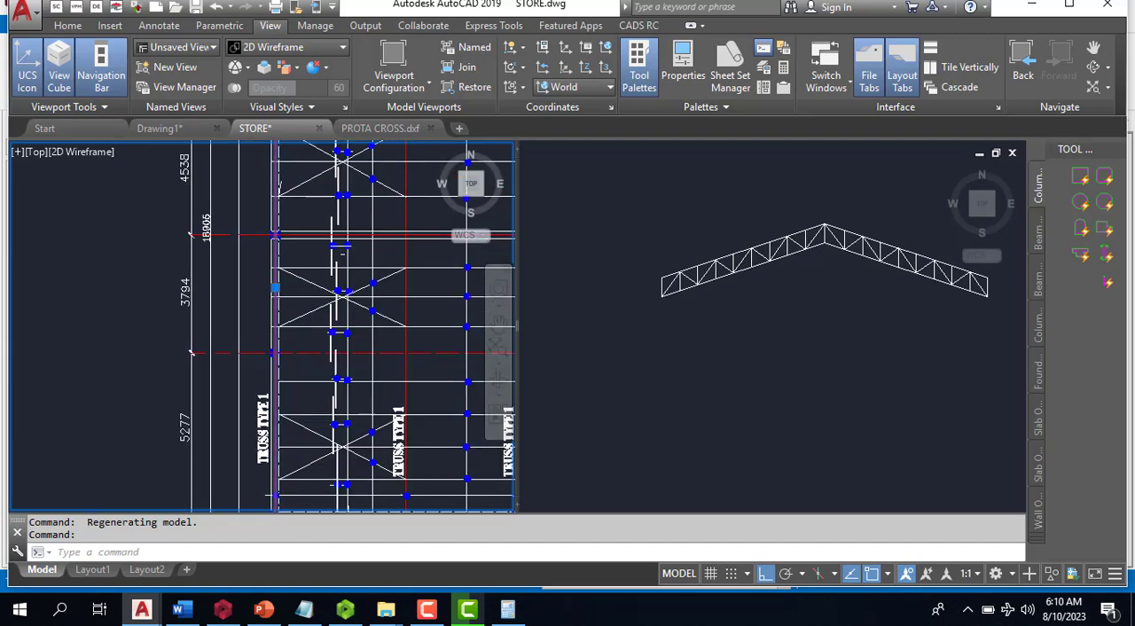
pyautogui.scroll(-3, 319, 321)
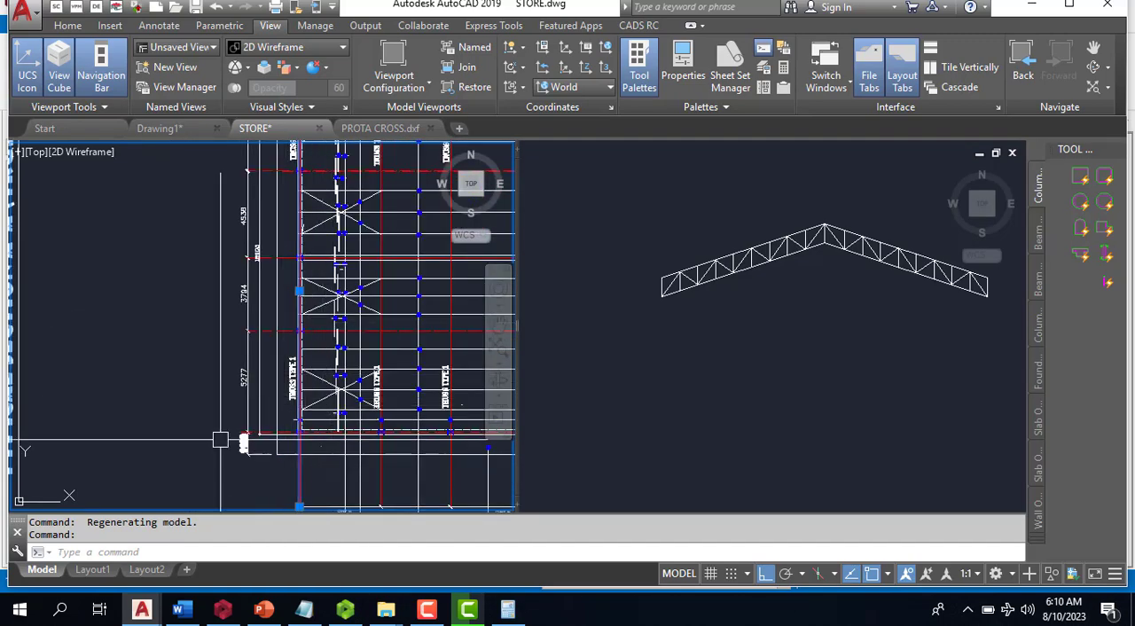
pyautogui.scroll(3, 221, 440)
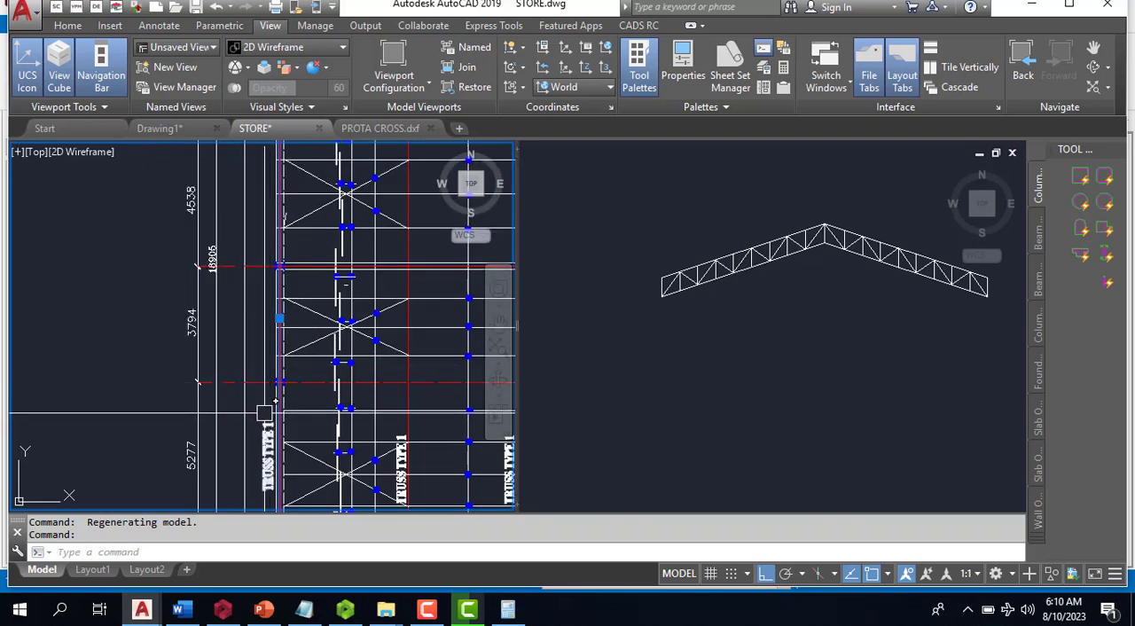
pyautogui.scroll(-4, 265, 412)
pyautogui.scroll(3, 321, 330)
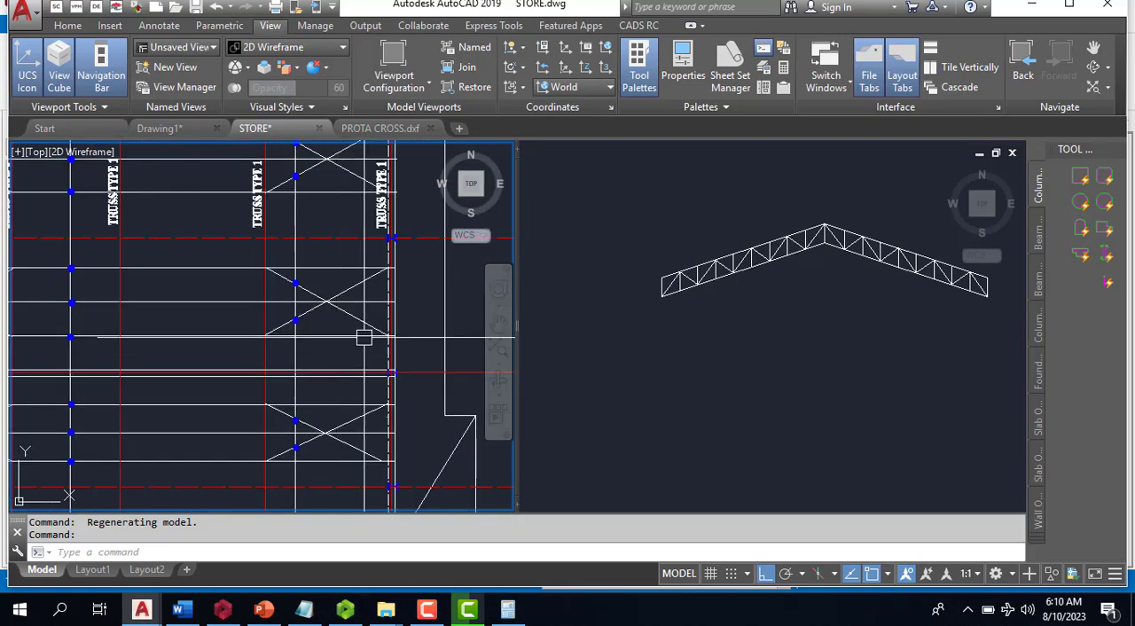
pyautogui.scroll(-3, 180, 328)
pyautogui.scroll(3, 180, 328)
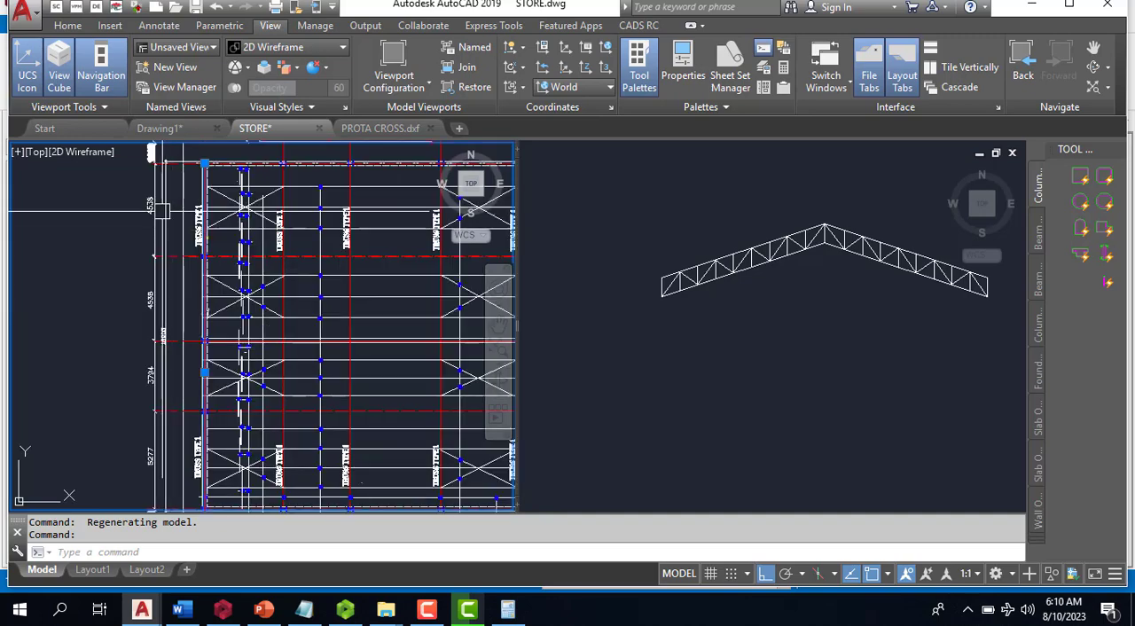
pyautogui.scroll(-2, 224, 205)
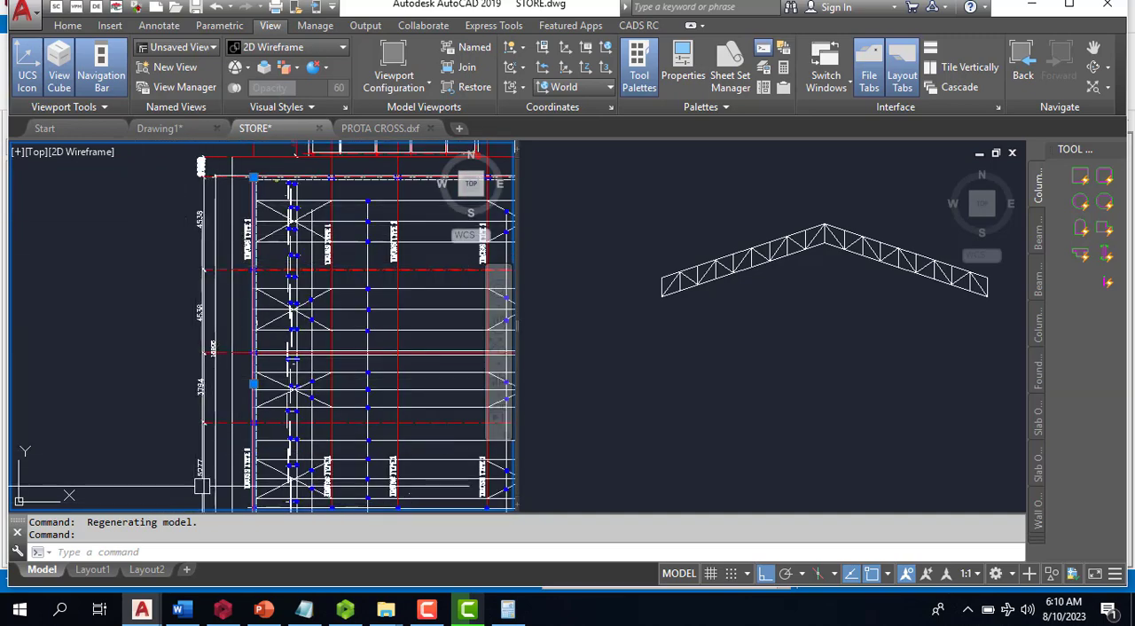
pyautogui.scroll(-3, 201, 379)
pyautogui.scroll(5, 233, 326)
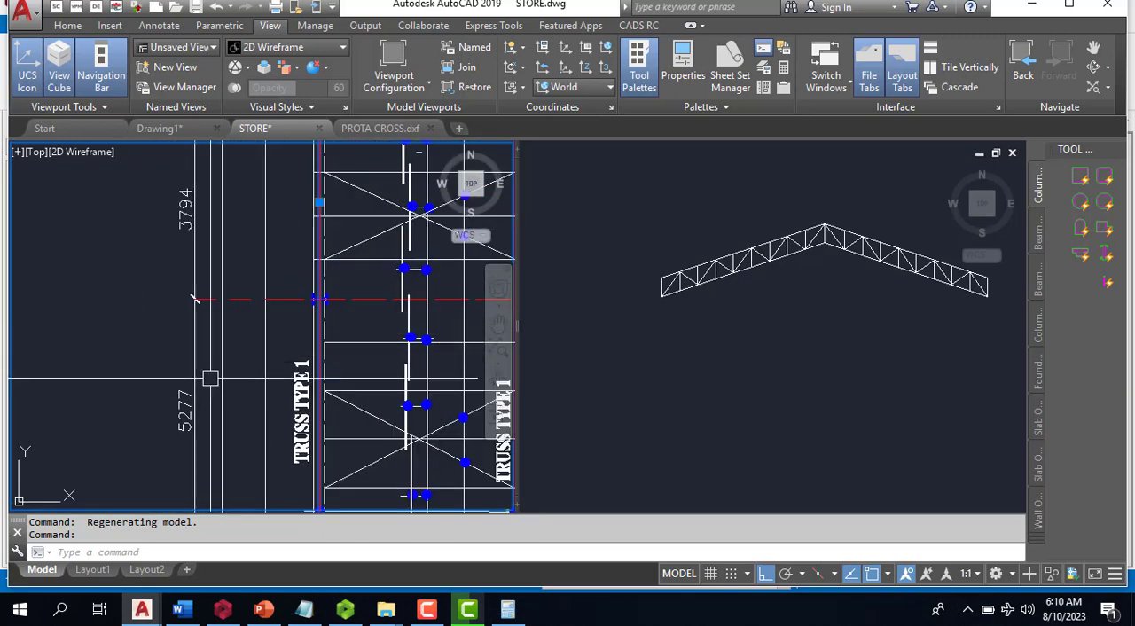
pyautogui.scroll(-2, 231, 317)
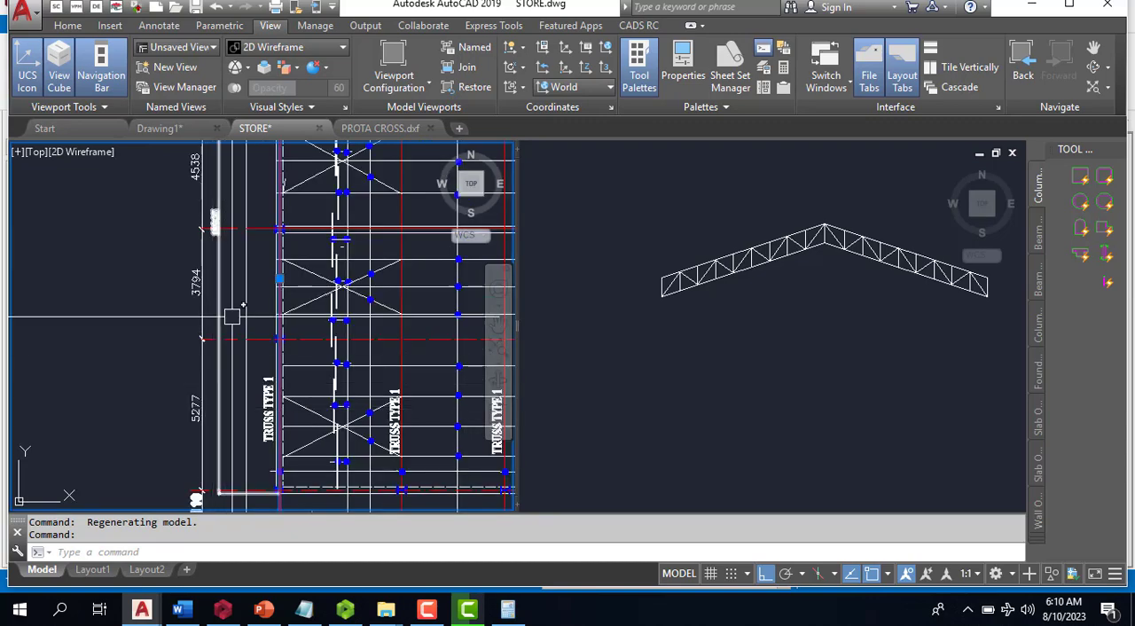
pyautogui.scroll(3, 200, 401)
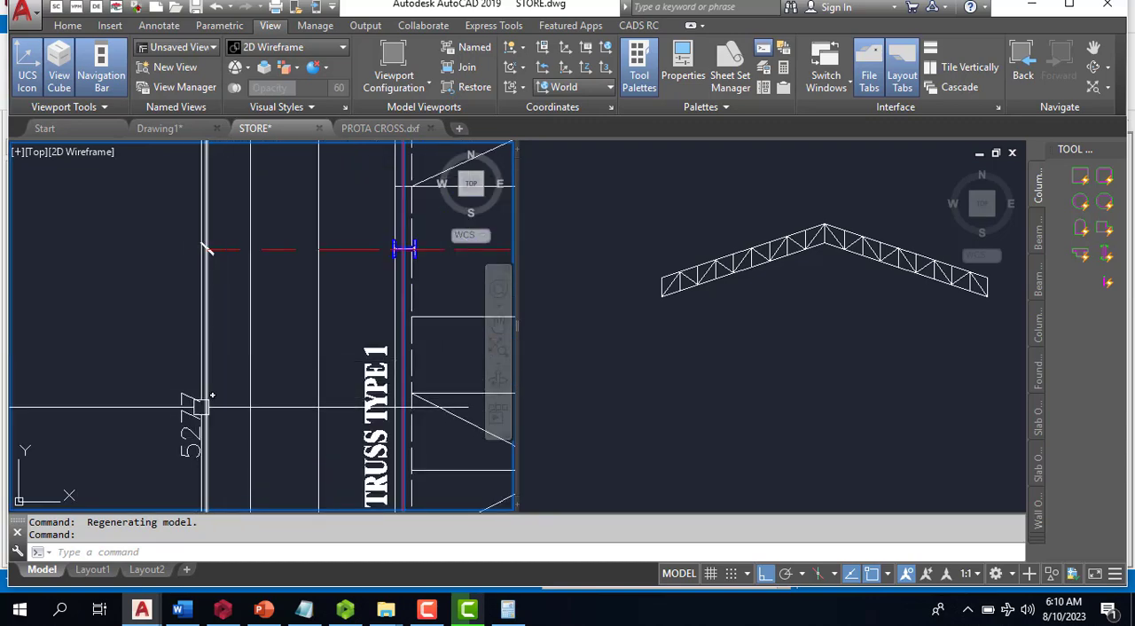
pyautogui.scroll(-6, 200, 406)
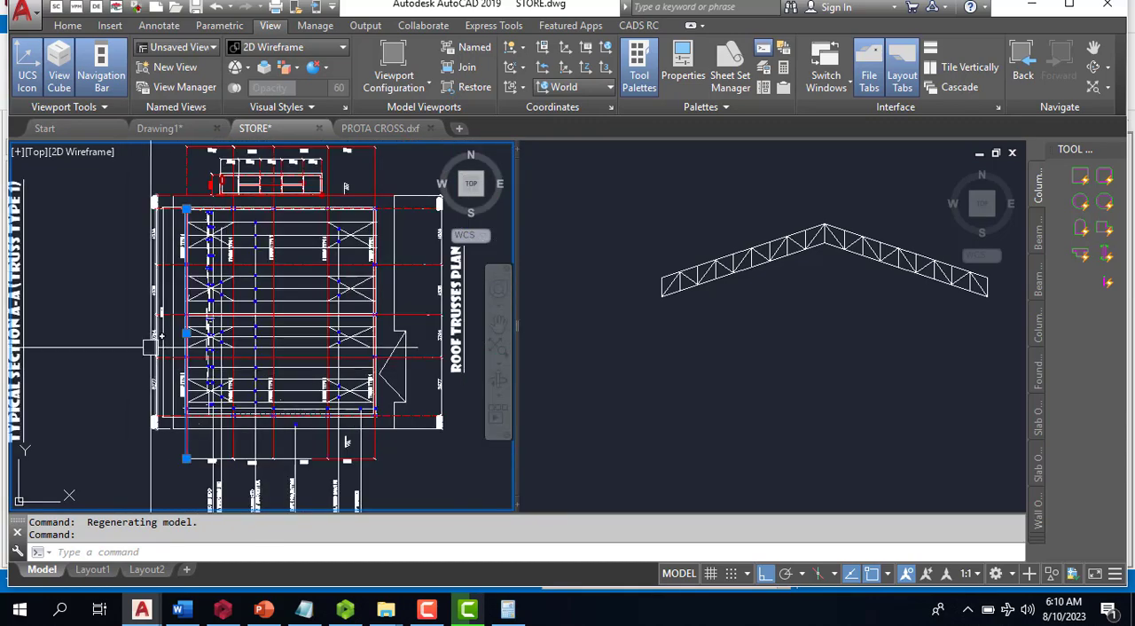
pyautogui.scroll(2, 166, 195)
pyautogui.scroll(2, 138, 248)
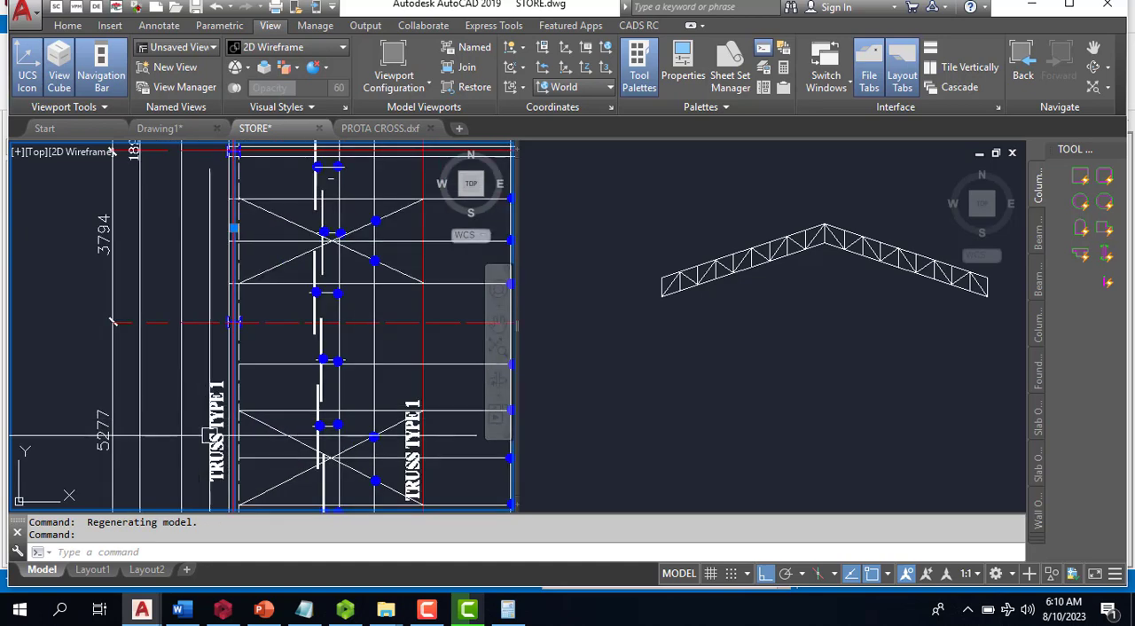
pyautogui.scroll(-3, 209, 434)
pyautogui.scroll(1, 145, 326)
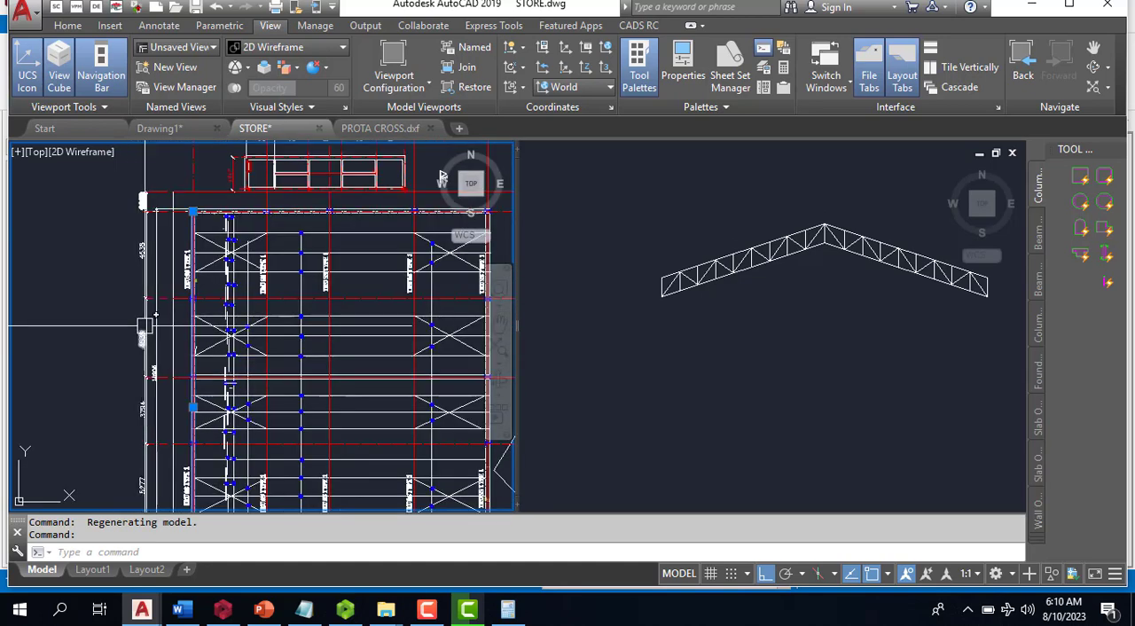
pyautogui.scroll(2, 159, 377)
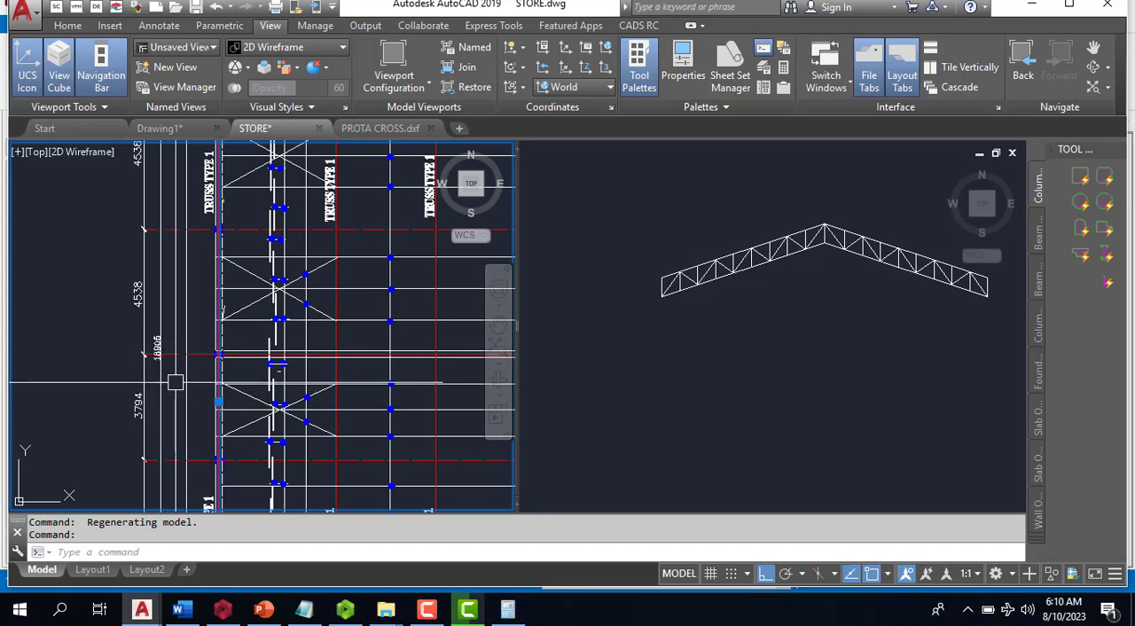
pyautogui.scroll(-3, 175, 383)
pyautogui.scroll(3, 173, 260)
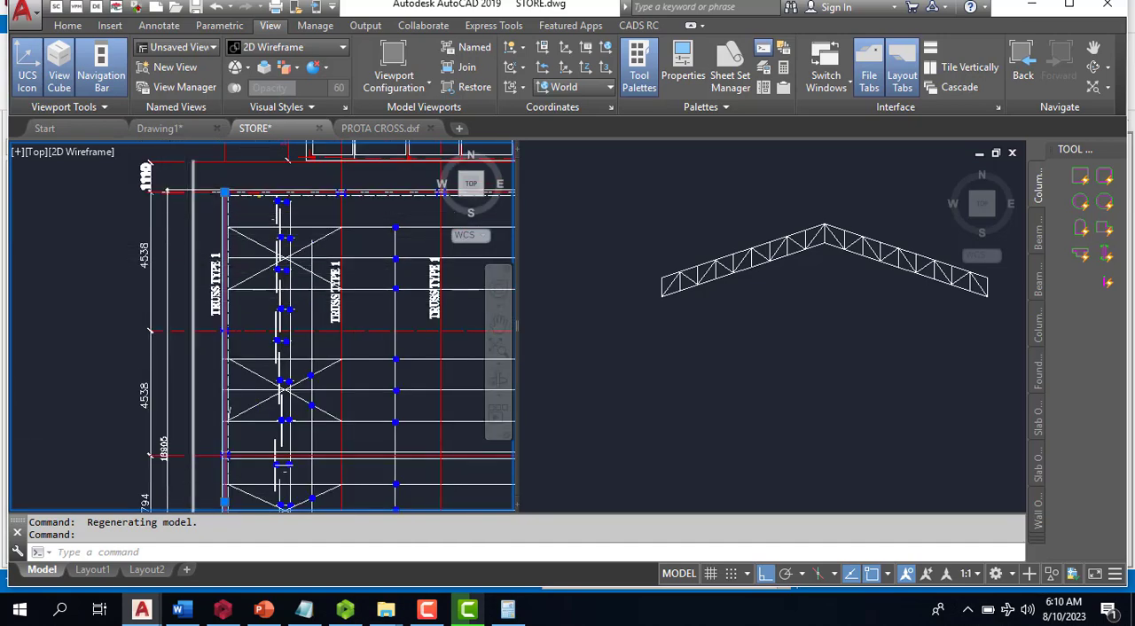
pyautogui.scroll(-3, 372, 337)
pyautogui.scroll(2, 427, 339)
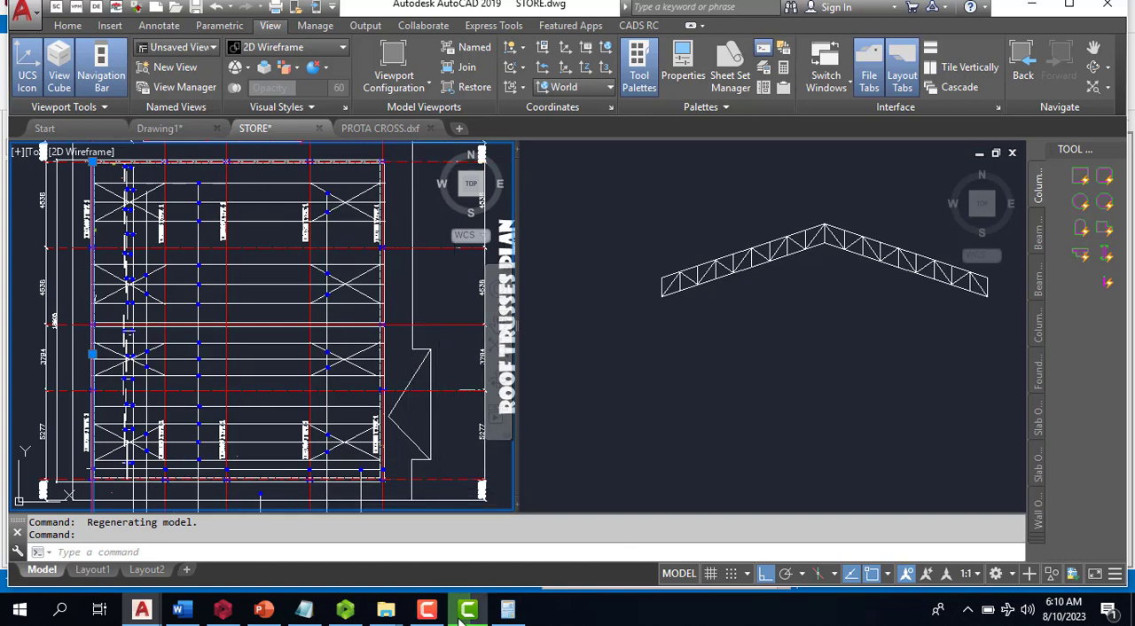
# - Switch back to the STEEL_ROOF project in ProtaStructure and bring the full length of the vertical axes into view
pyautogui.moveTo(222, 614)
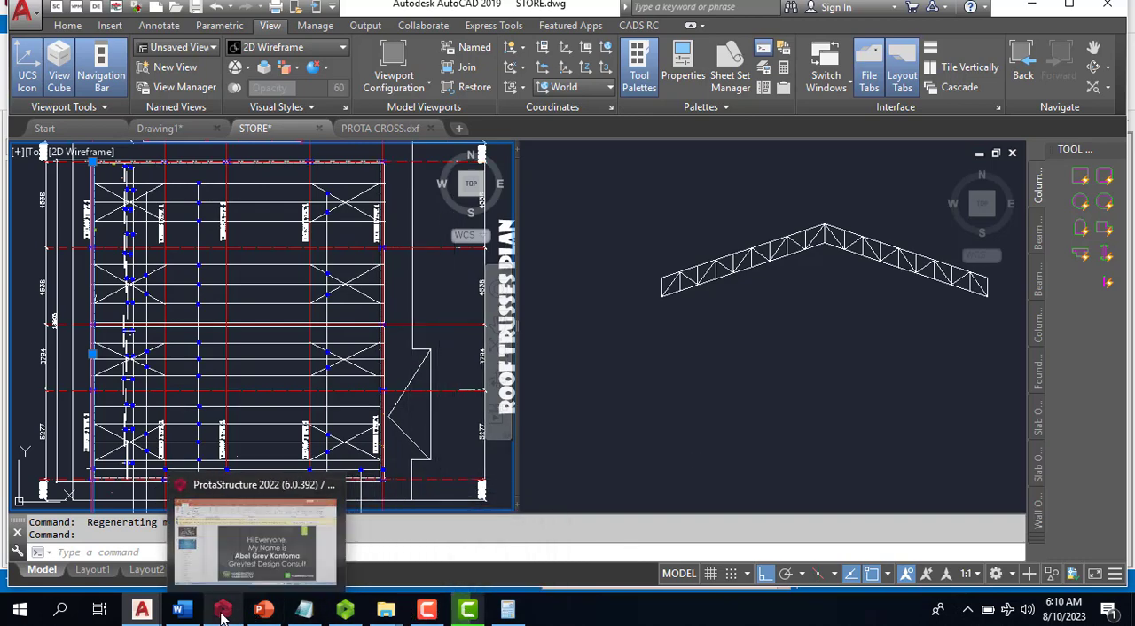
pyautogui.click(228, 563)
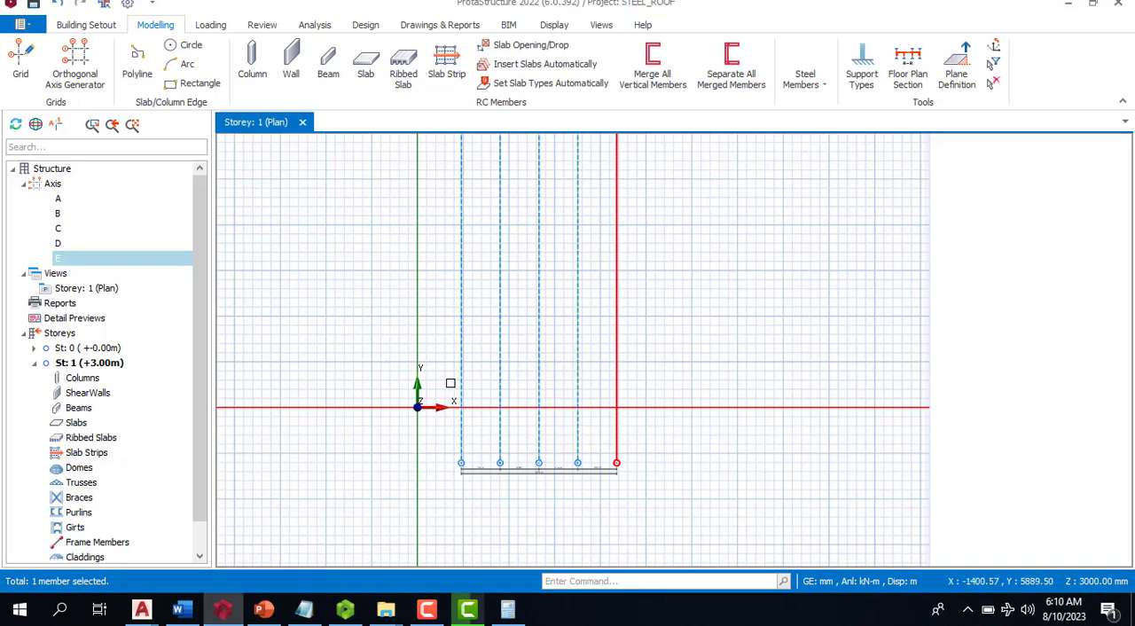
pyautogui.scroll(-2, 661, 424)
pyautogui.scroll(1, 639, 377)
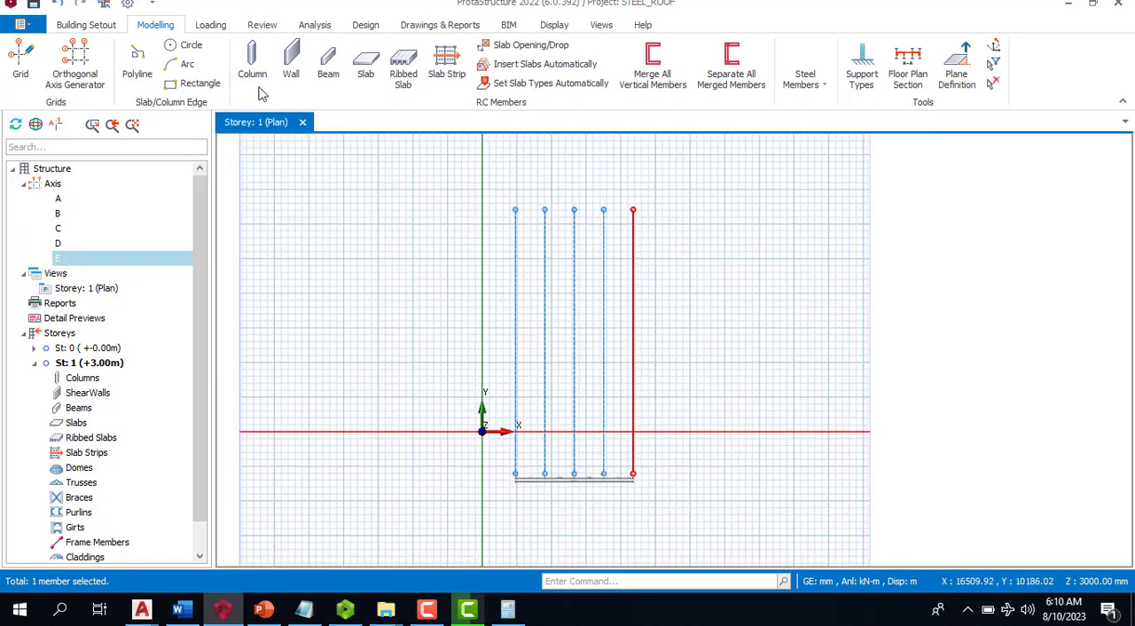
pyautogui.click(76, 58)
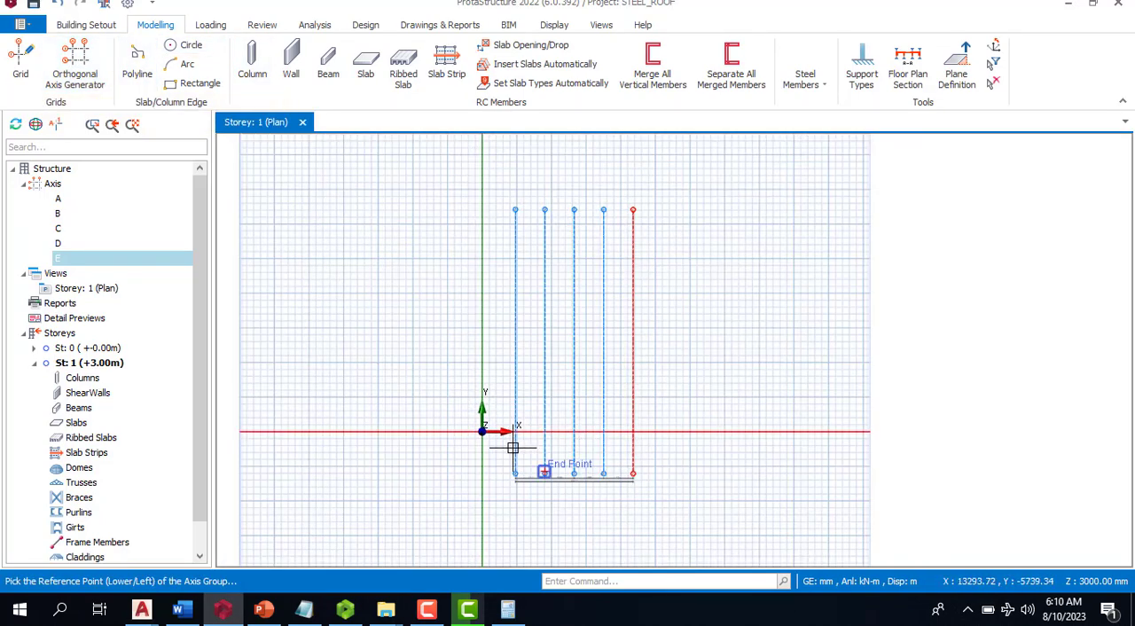
pyautogui.scroll(2, 512, 446)
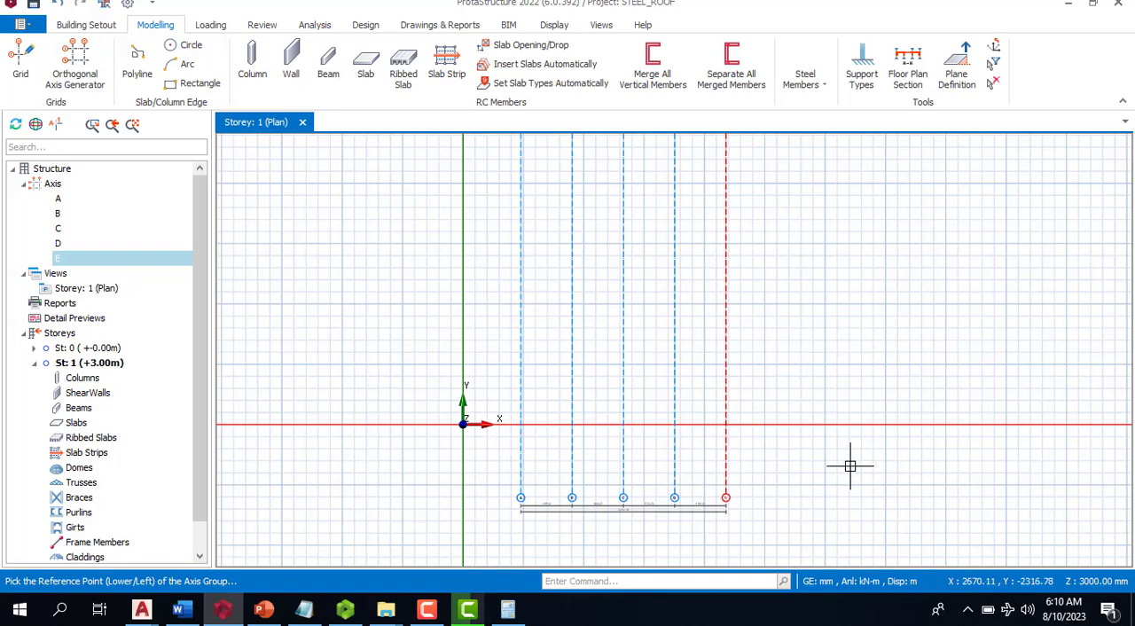
pyautogui.click(850, 466)
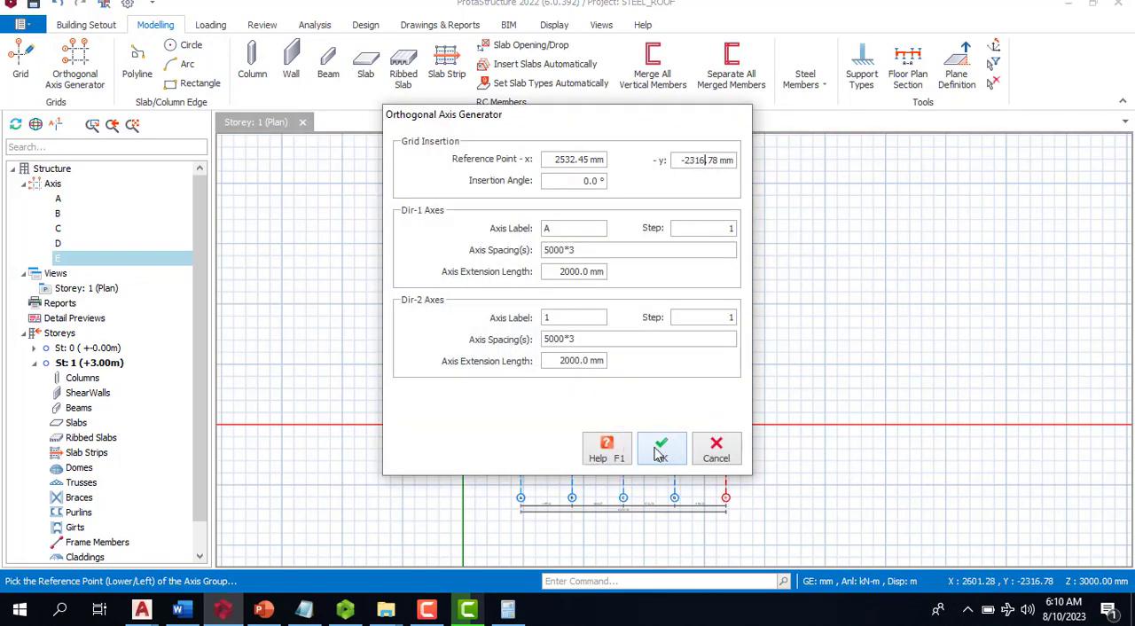
pyautogui.click(719, 451)
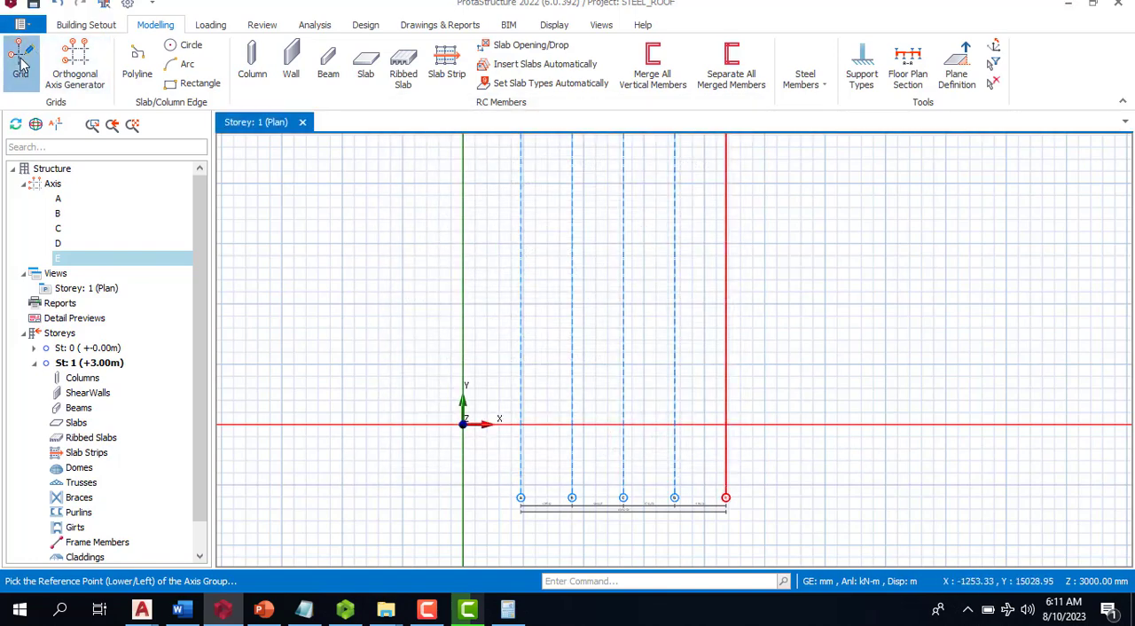
# - Draw a horizontal grid axis about 27700 mm long across the lower part of the five vertical axes
pyautogui.click(21, 63)
pyautogui.click(489, 456)
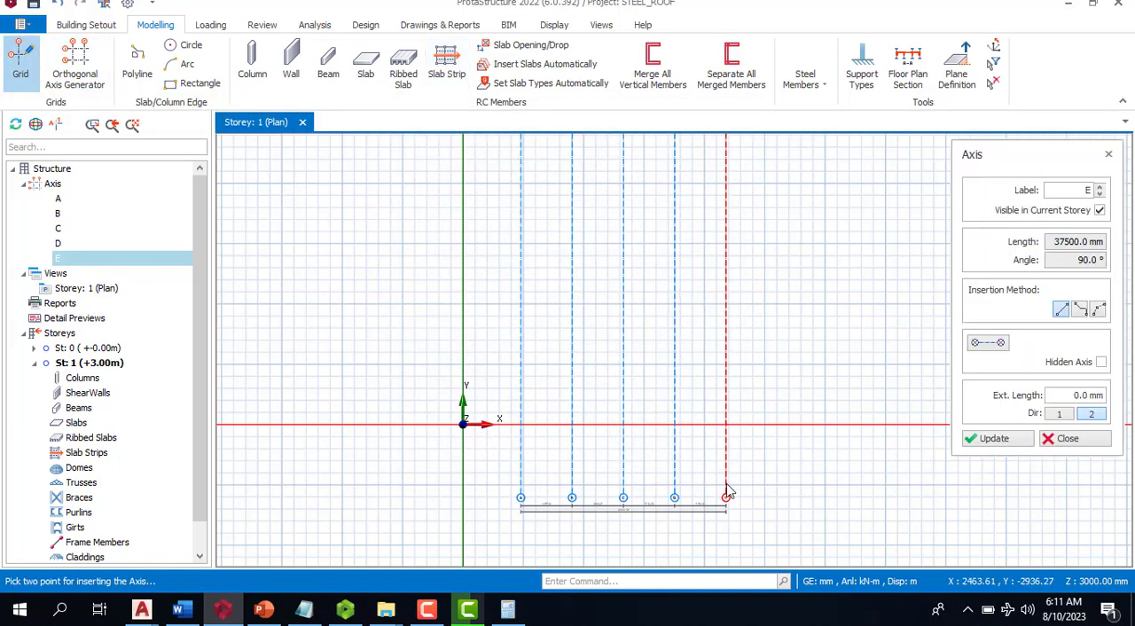
pyautogui.click(828, 458)
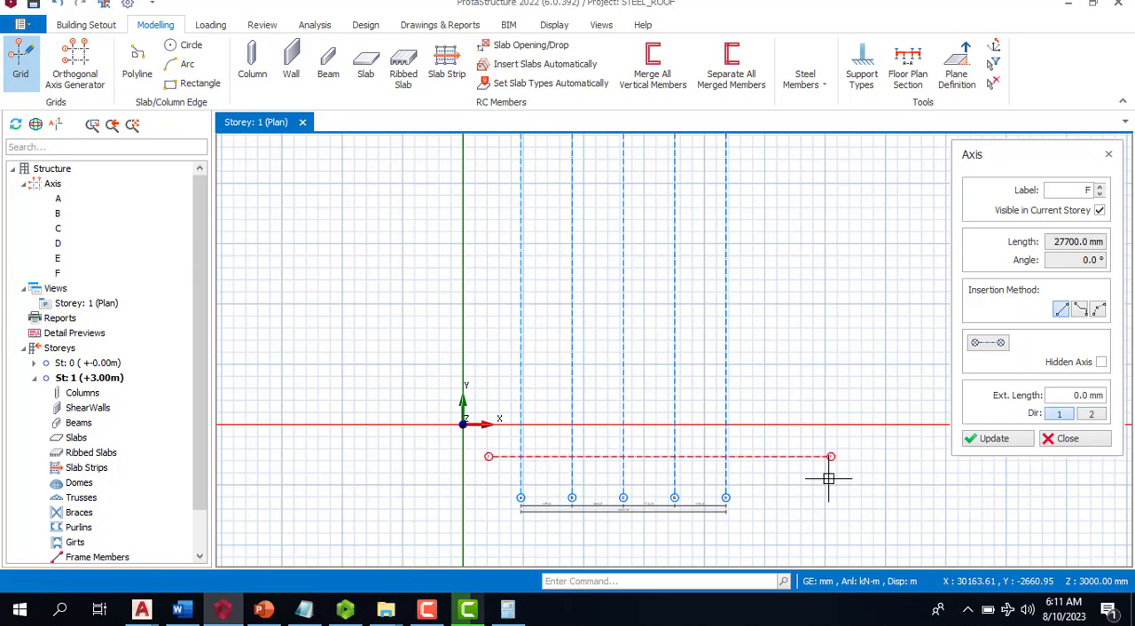
pyautogui.press('Escape')
# - Offset the horizontal grid axis four times in the positive Y direction at 5000 mm spacing
pyautogui.rightClick(772, 456)
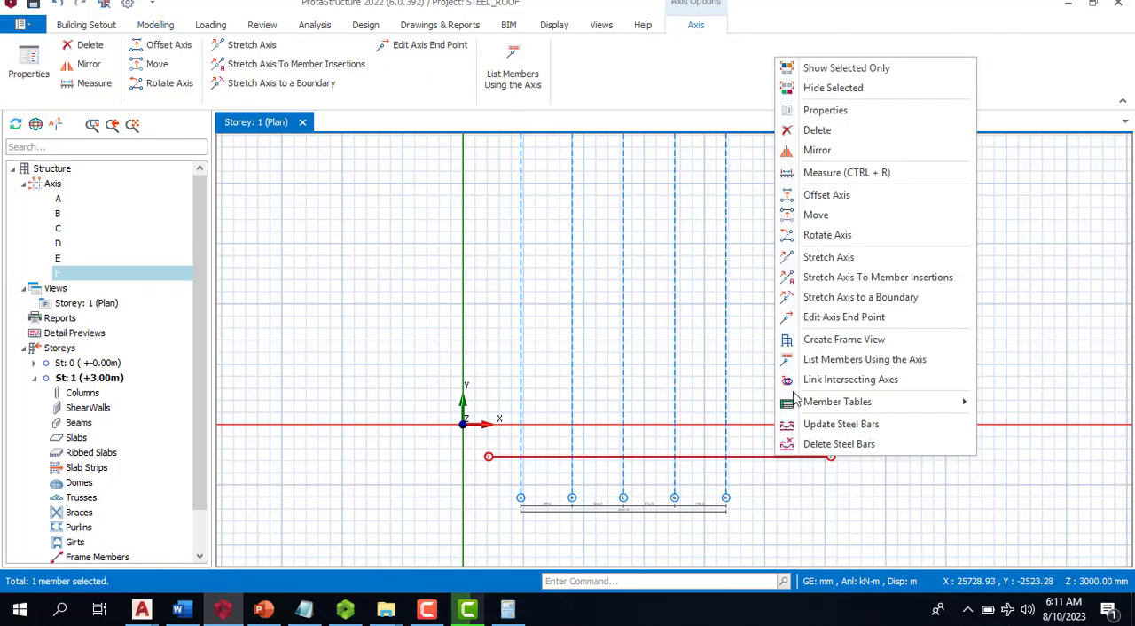
pyautogui.click(838, 196)
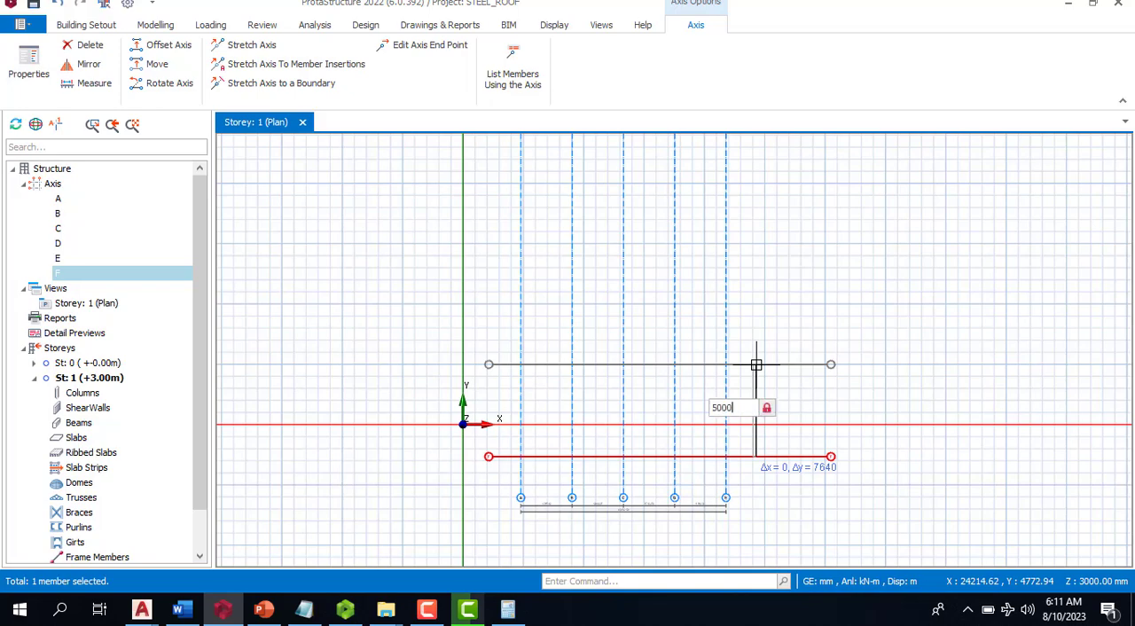
pyautogui.write('5000')
pyautogui.press('Return')
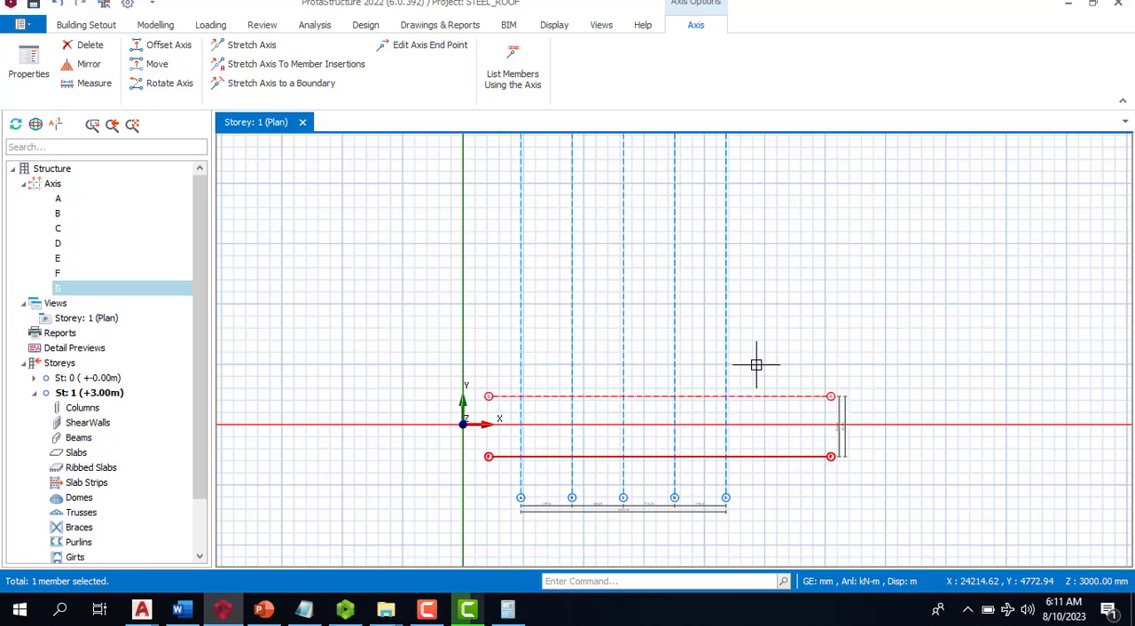
pyautogui.click(796, 305)
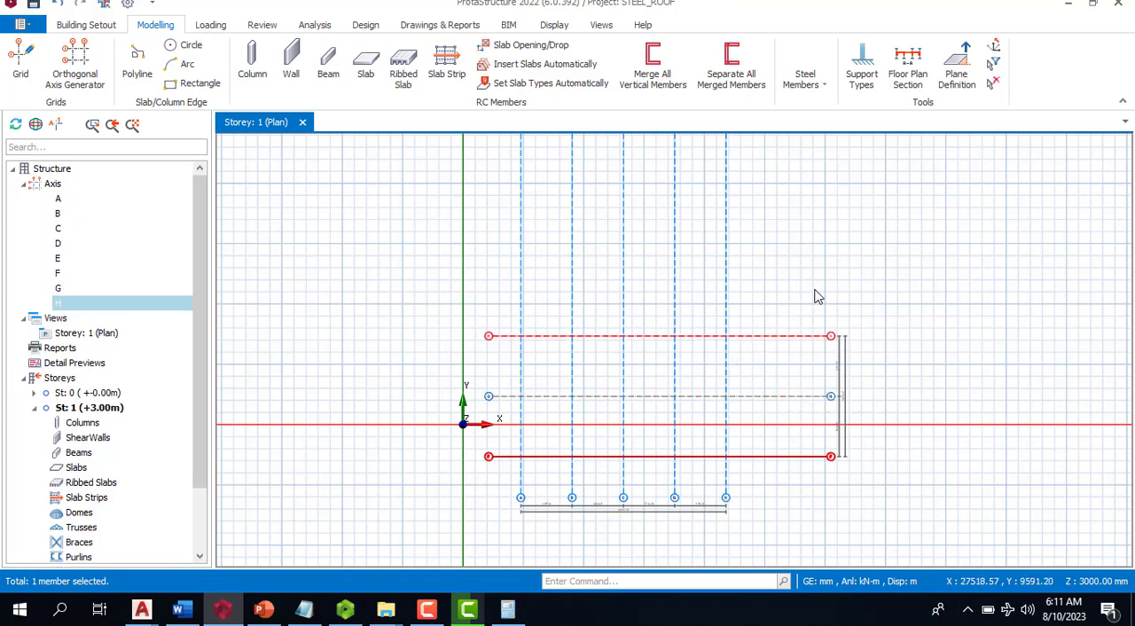
pyautogui.click(837, 253)
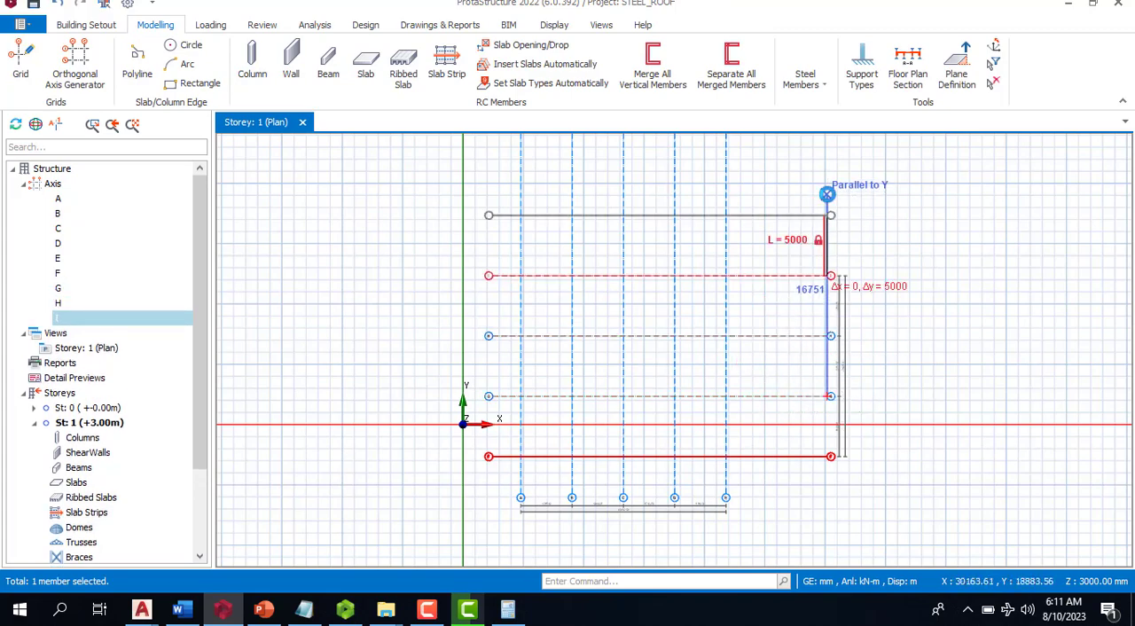
pyautogui.click(825, 193)
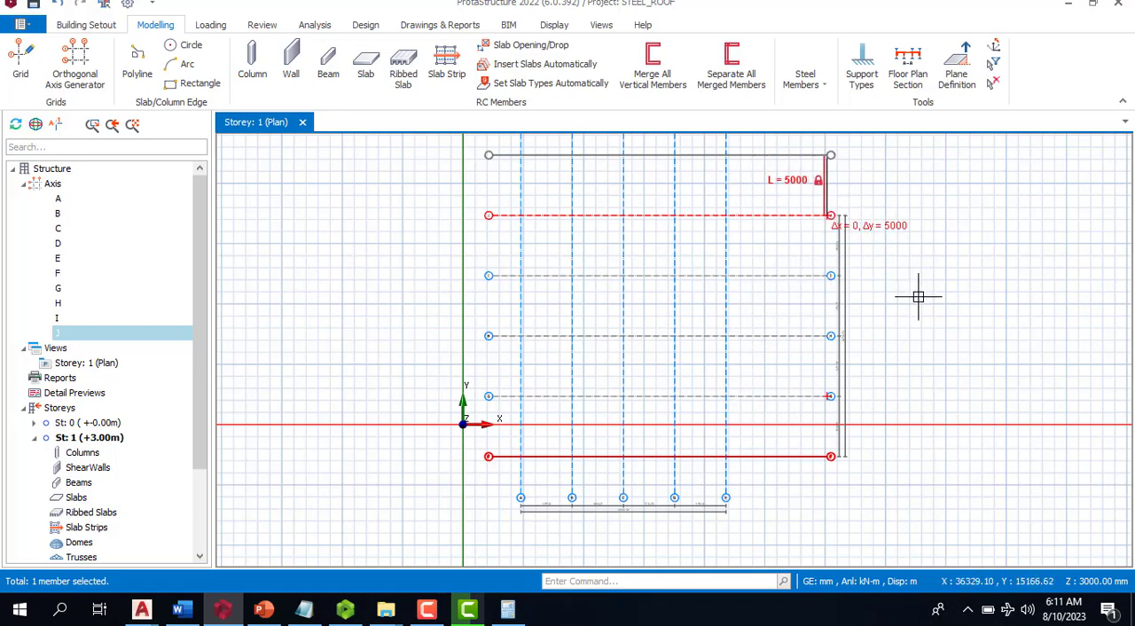
pyautogui.press('Escape')
pyautogui.scroll(-3, 816, 304)
pyautogui.press('Escape')
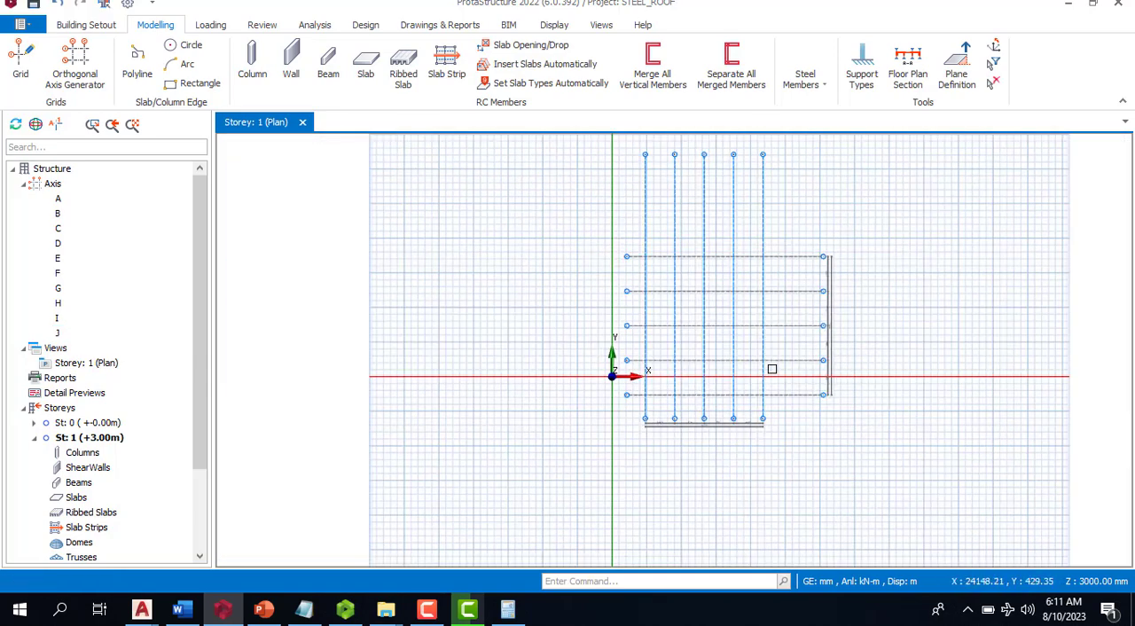
# - Try to move all ten grid axes together along the X direction
pyautogui.moveTo(879, 202); pyautogui.dragTo(621, 452)
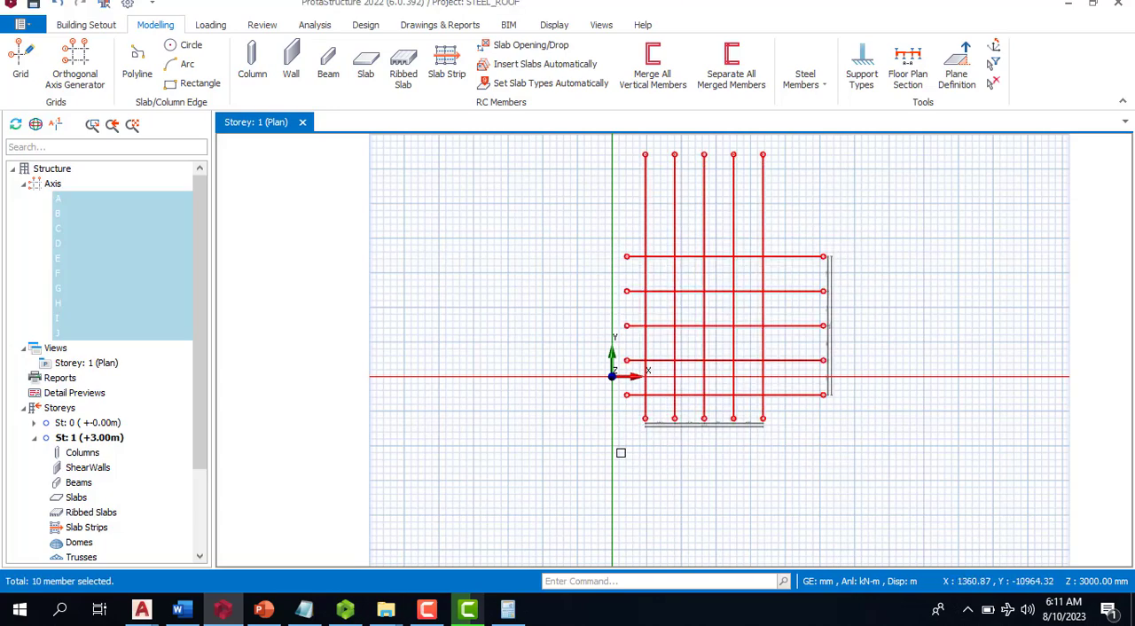
pyautogui.rightClick(669, 428)
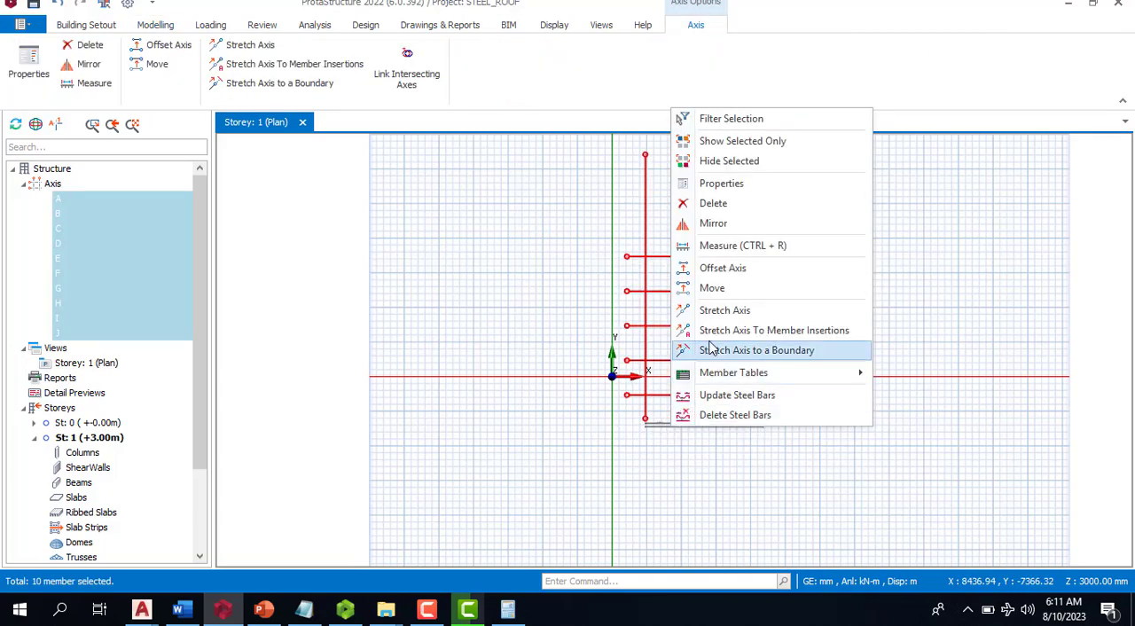
pyautogui.click(731, 289)
pyautogui.click(761, 275)
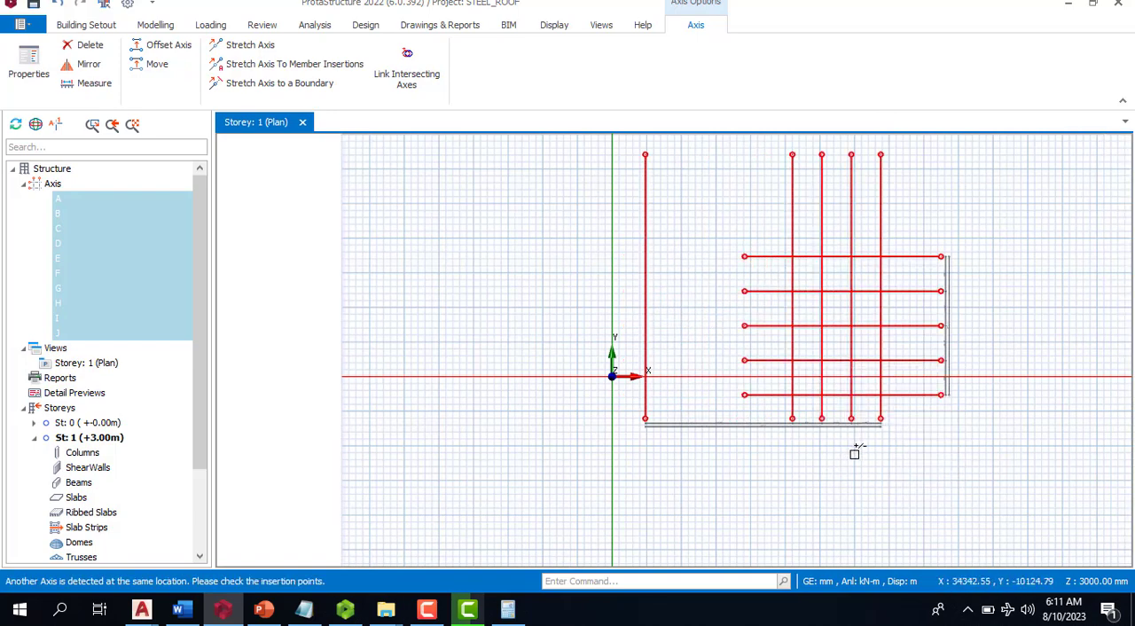
pyautogui.press('Escape')
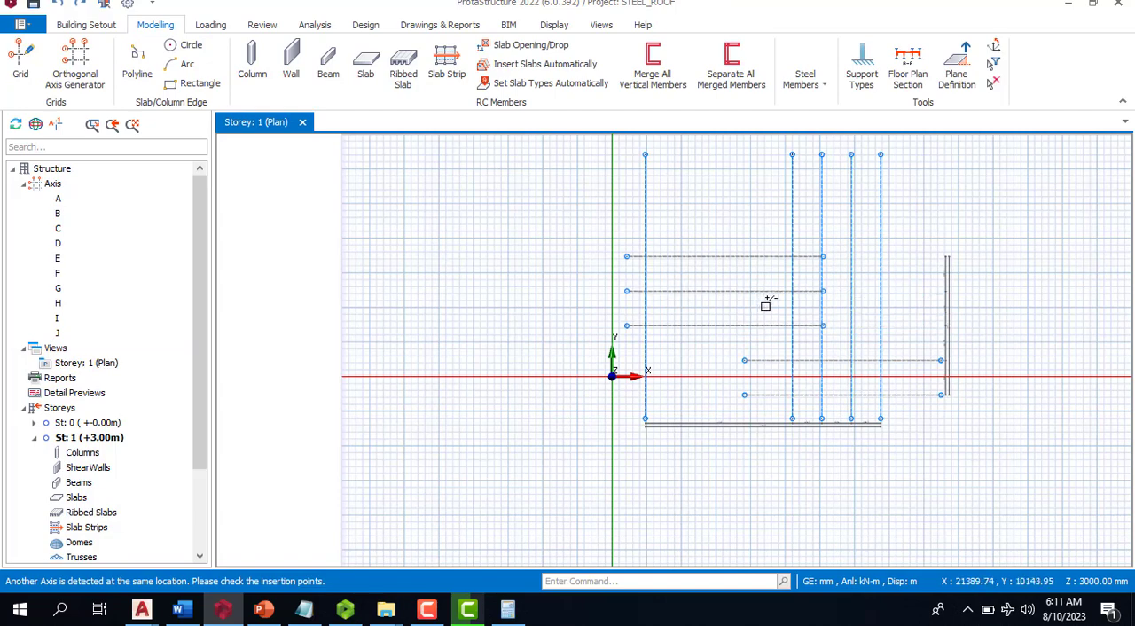
# - Undo the moves of the grid axes
pyautogui.hotkey('ctrl', 'z')
pyautogui.hotkey('ctrl', 'z')
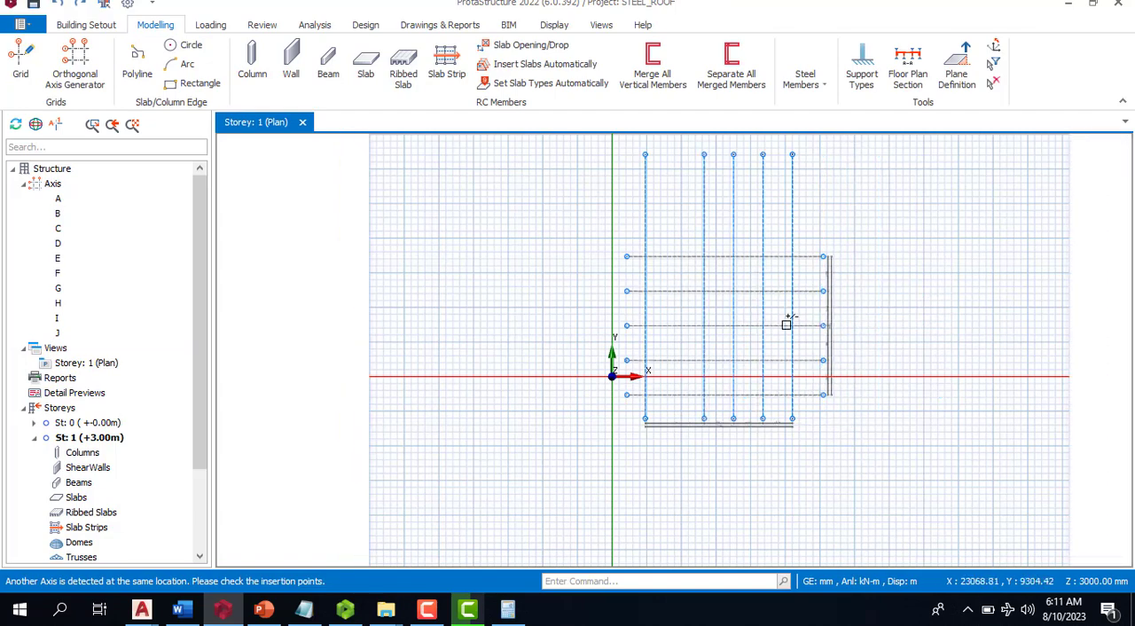
pyautogui.hotkey('ctrl', 'z')
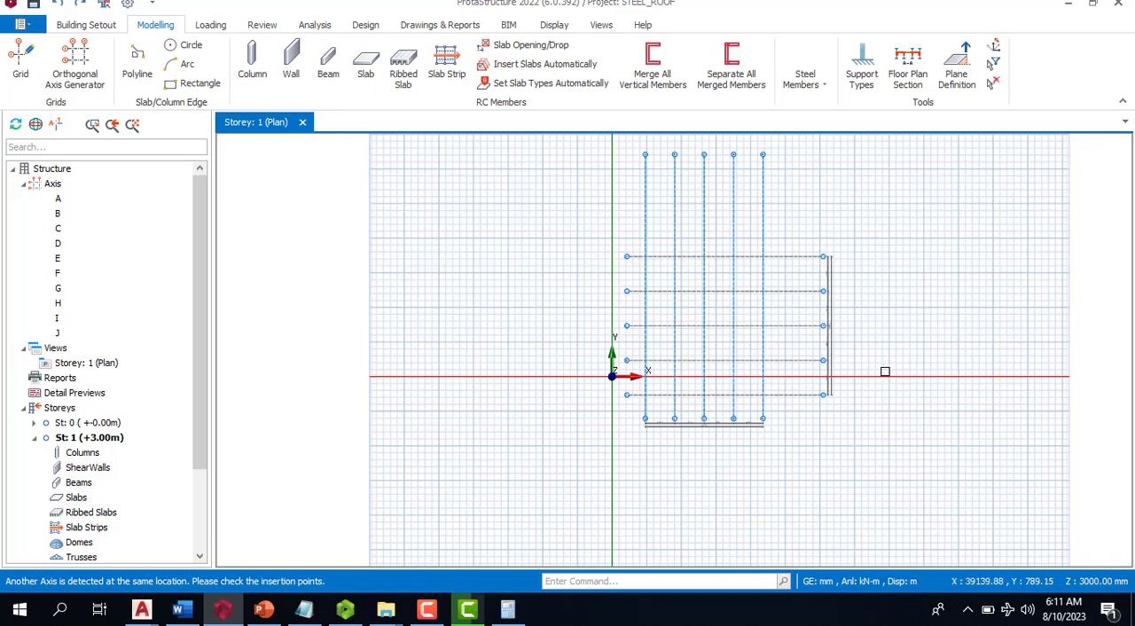
# - Examine the completed grid layout and its axis labels in the Storey 1 plan
pyautogui.scroll(2, 727, 359)
pyautogui.scroll(-2, 577, 438)
pyautogui.scroll(2, 664, 436)
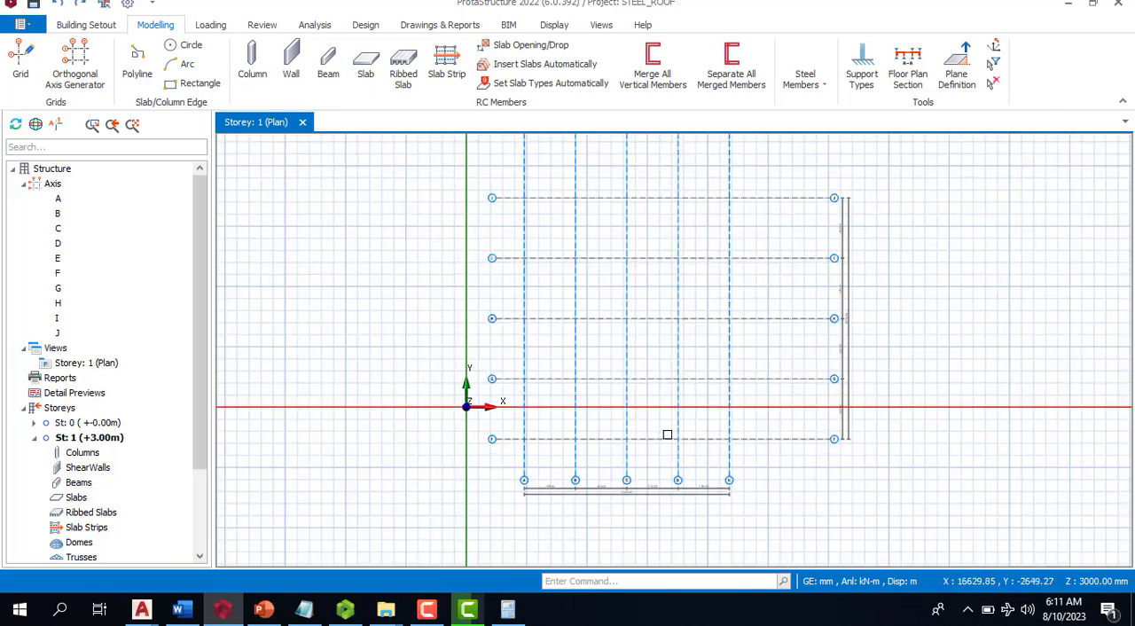
pyautogui.scroll(-2, 520, 352)
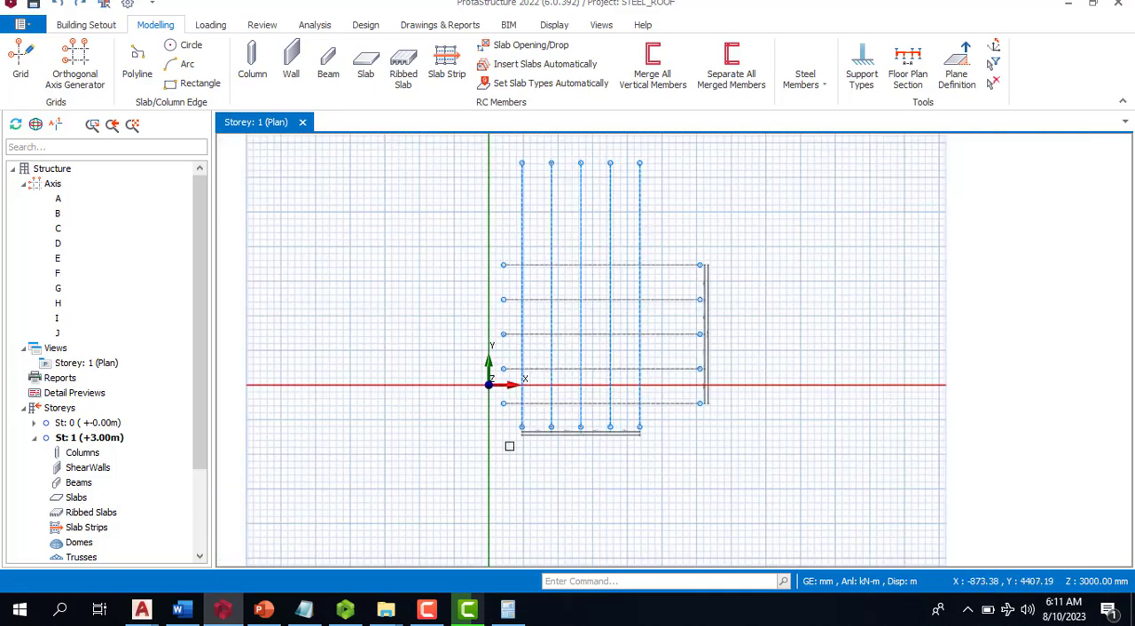
pyautogui.scroll(1, 522, 366)
pyautogui.scroll(1, 510, 412)
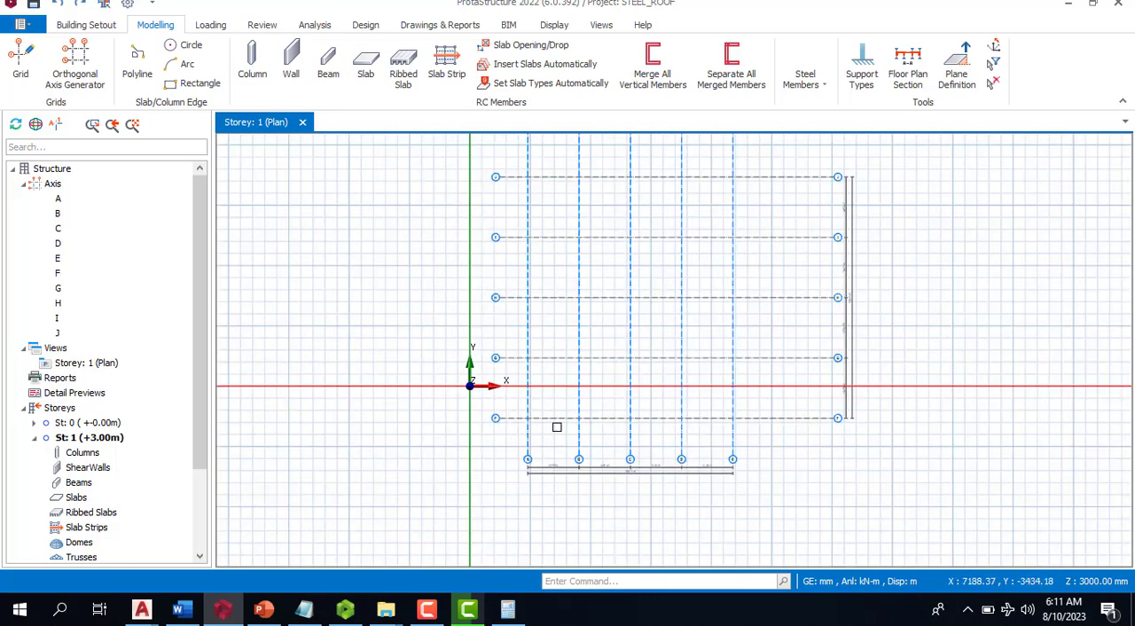
pyautogui.scroll(1, 557, 427)
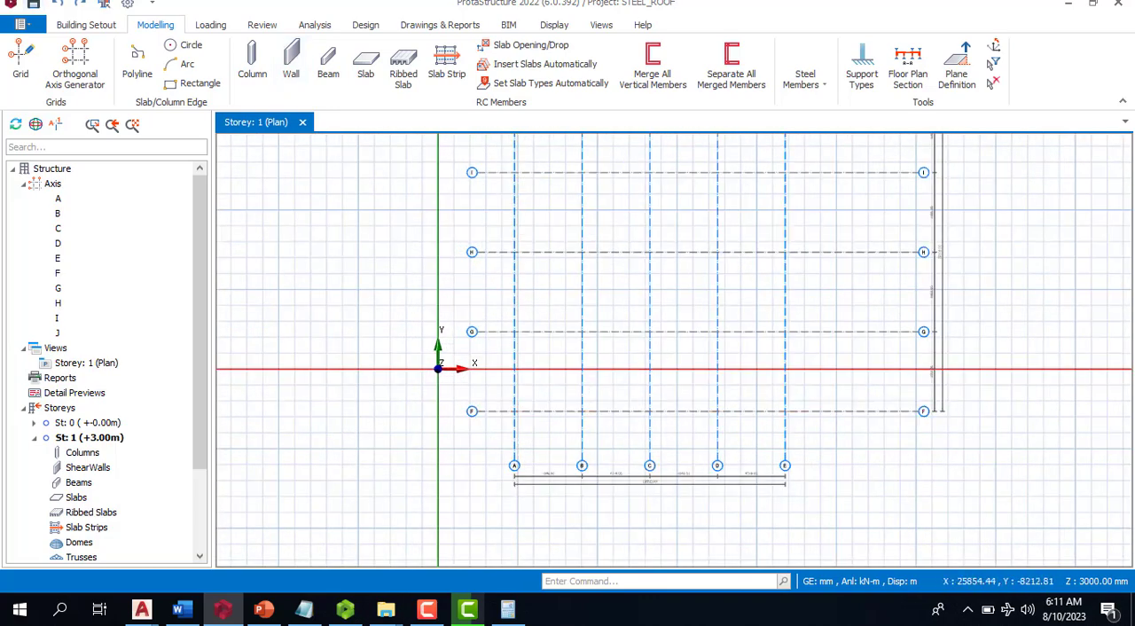
pyautogui.scroll(-2, 593, 324)
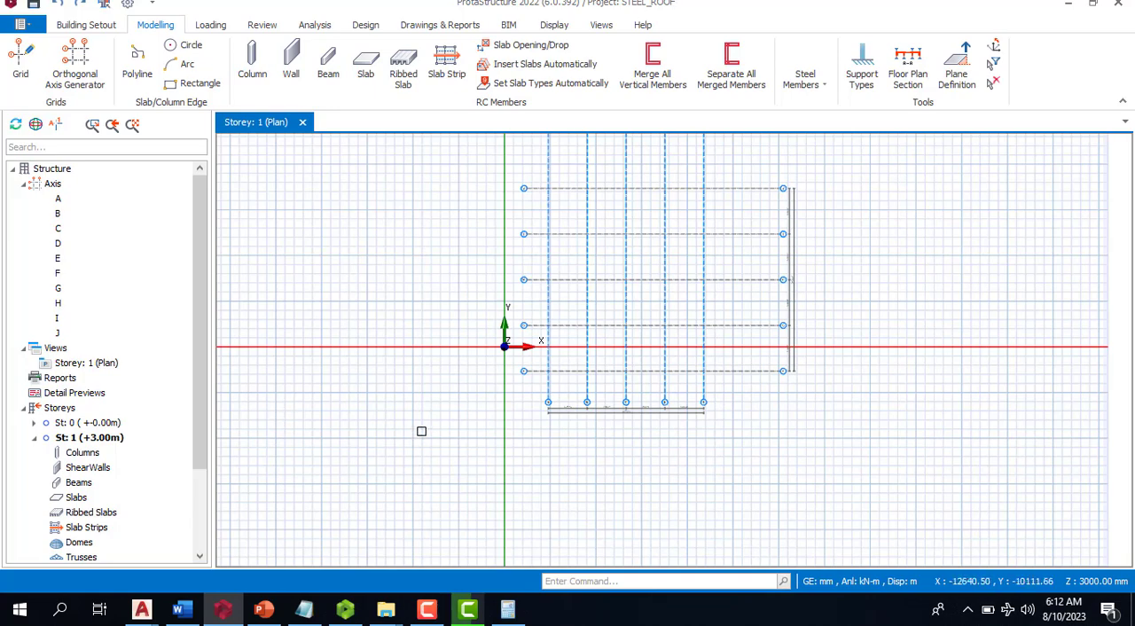
pyautogui.scroll(1, 627, 405)
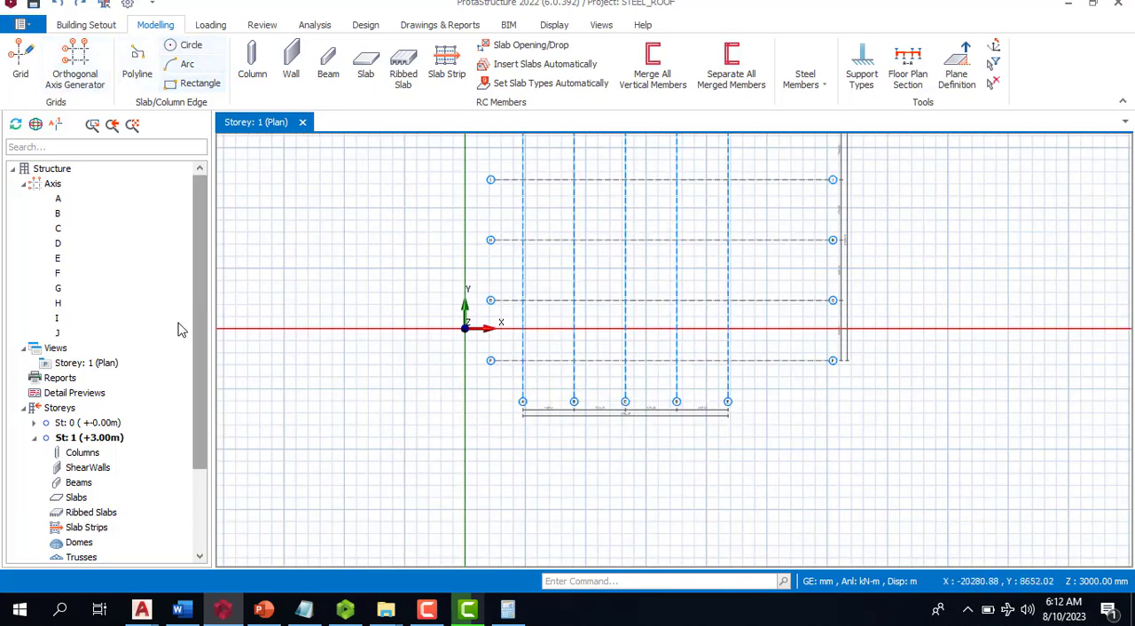
# - Insert storey 2 above storey 1 with a height of 3000 mm, accepting that earlier changes can no longer be undone
pyautogui.click(74, 364)
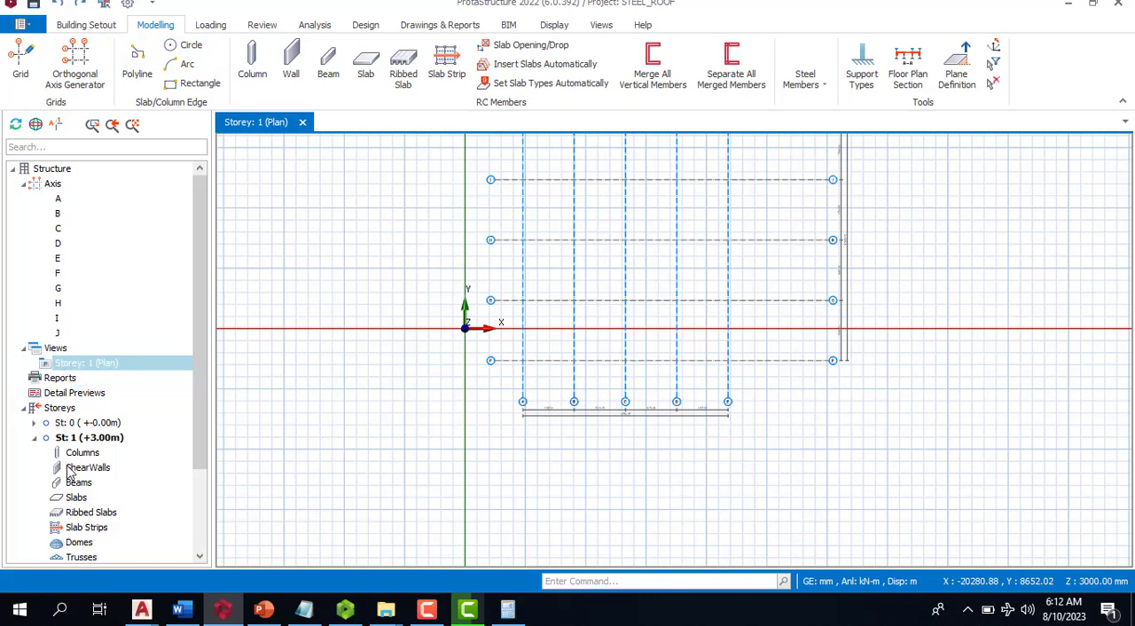
pyautogui.click(68, 412)
pyautogui.rightClick(68, 411)
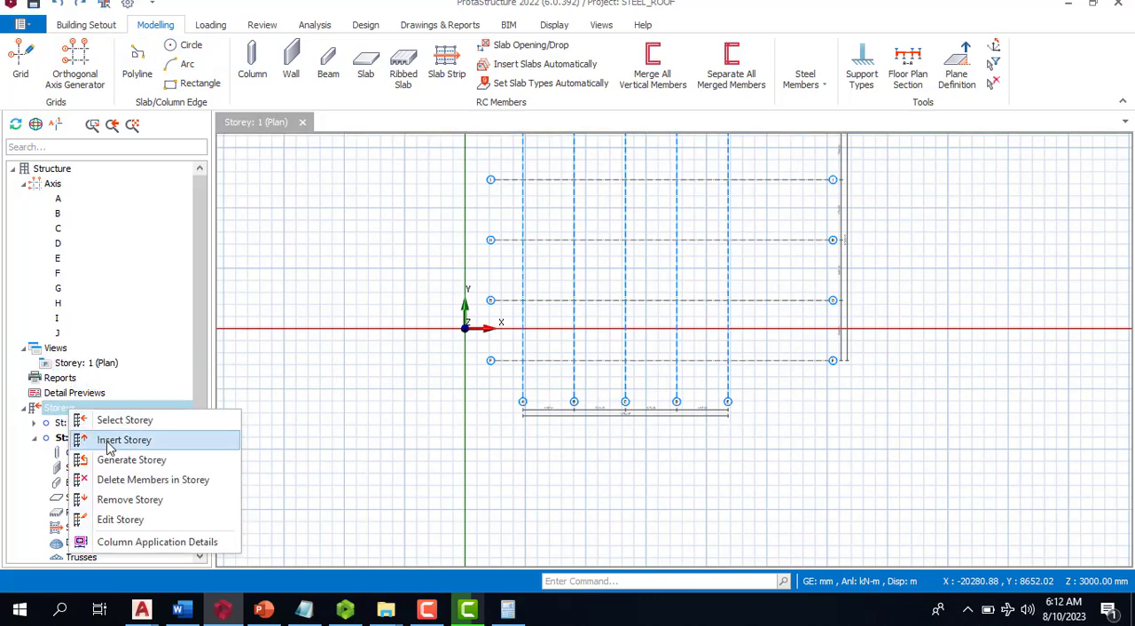
pyautogui.click(113, 438)
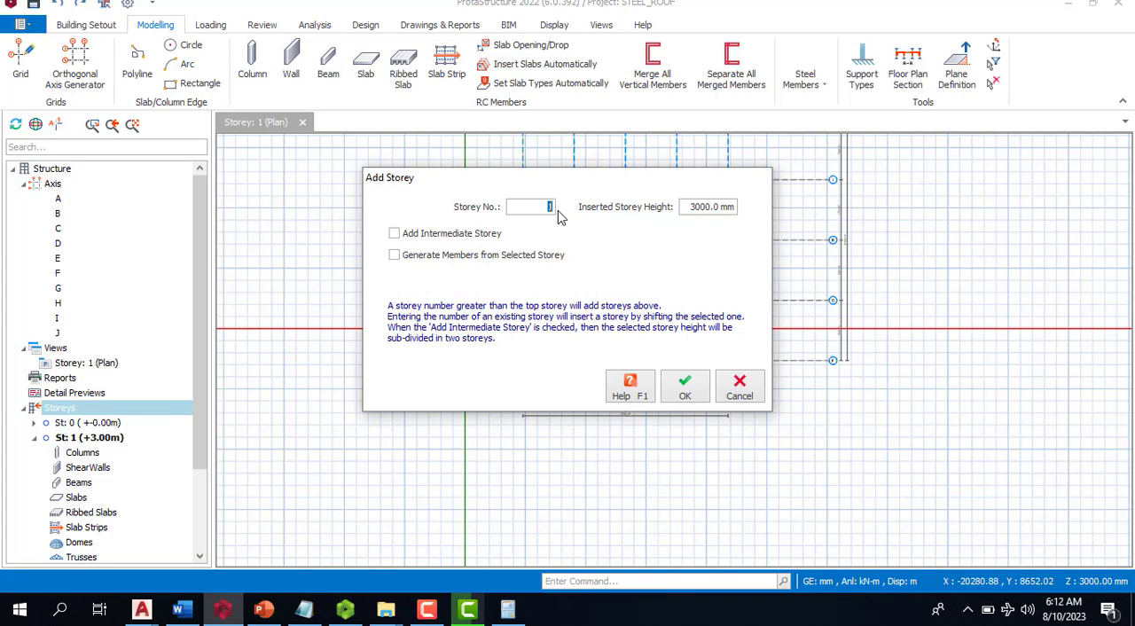
pyautogui.click(684, 388)
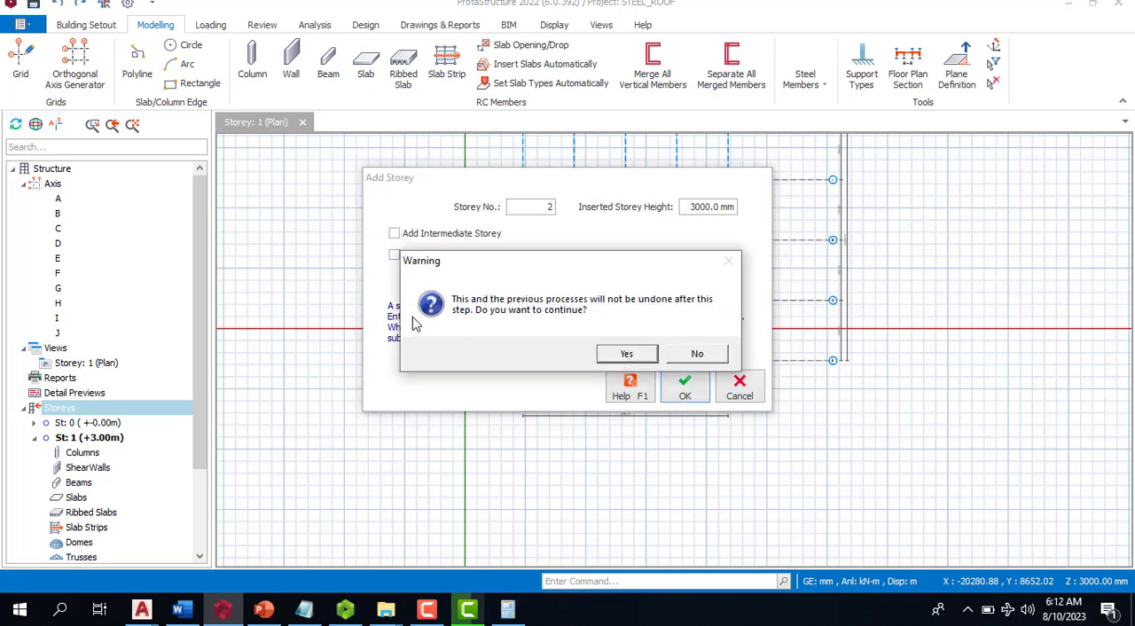
pyautogui.click(624, 354)
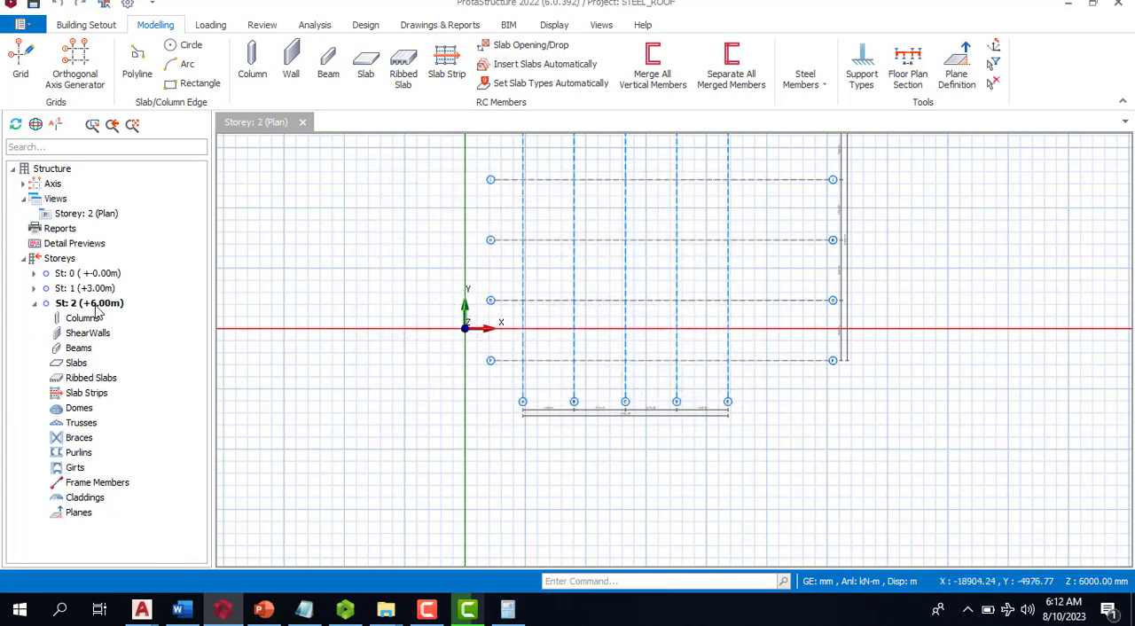
# - Open the storey data for editing and set the height of storey 1 to 500 mm
pyautogui.rightClick(61, 261)
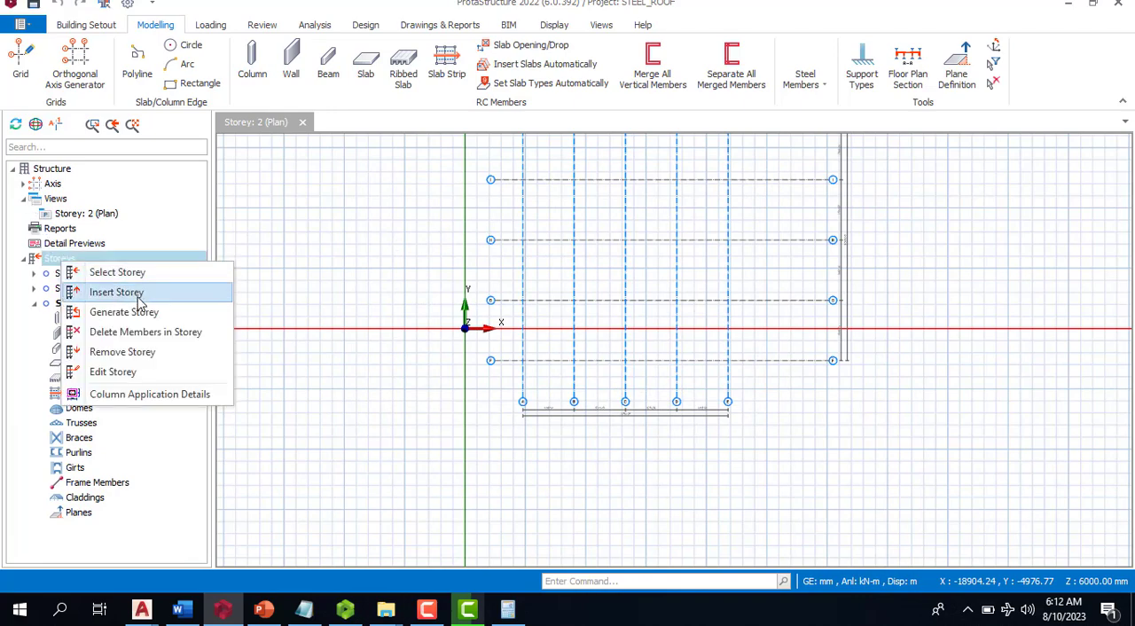
pyautogui.click(142, 372)
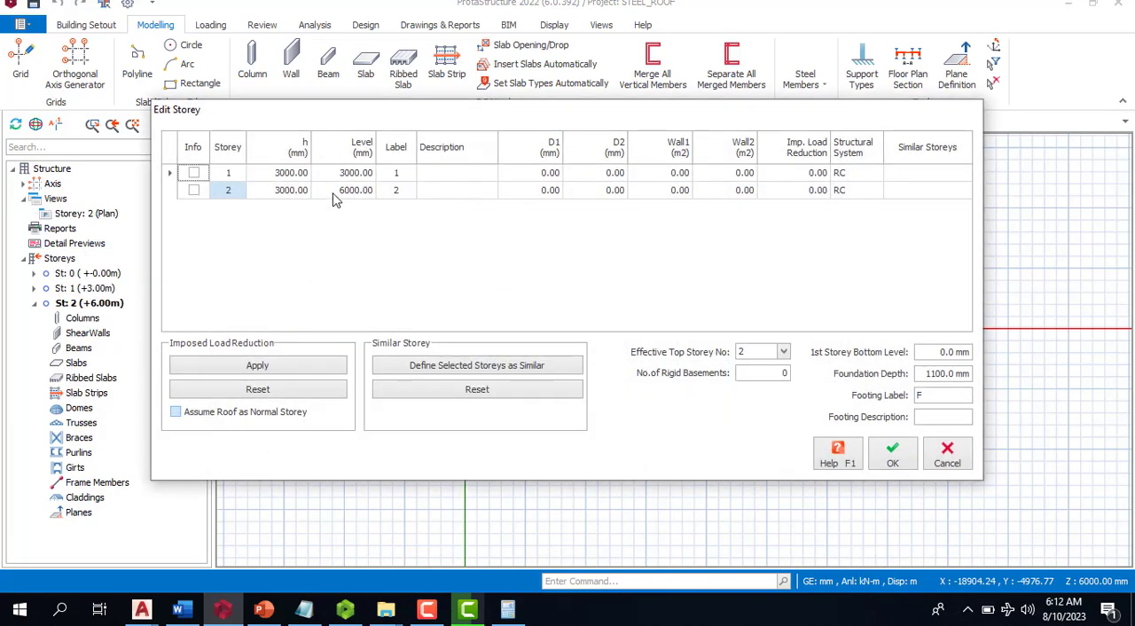
pyautogui.click(353, 173)
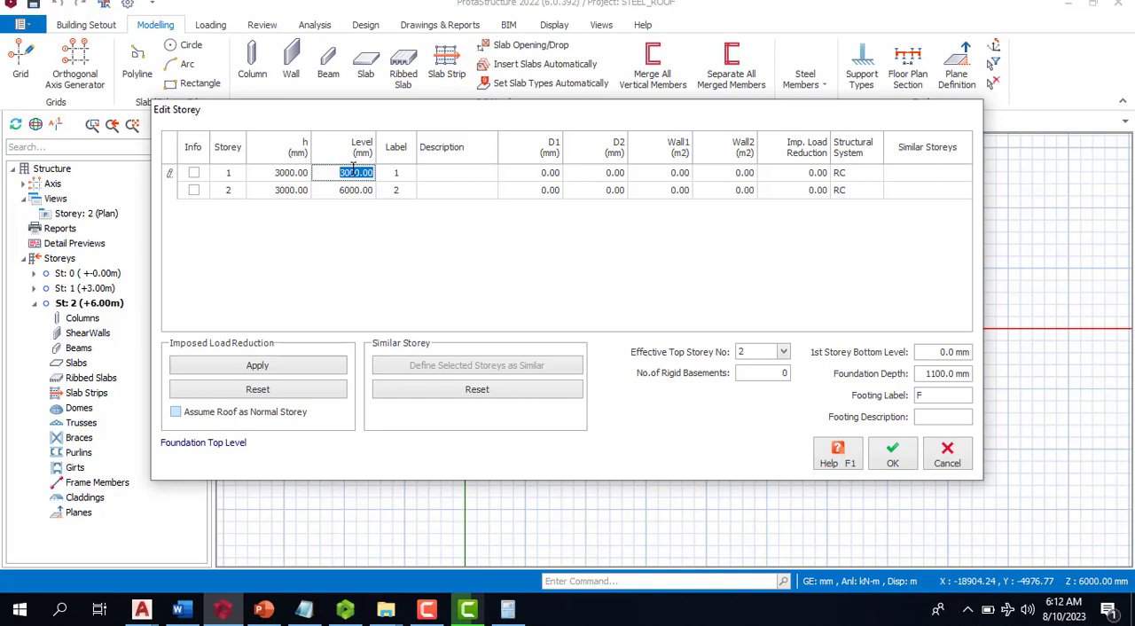
pyautogui.click(284, 177)
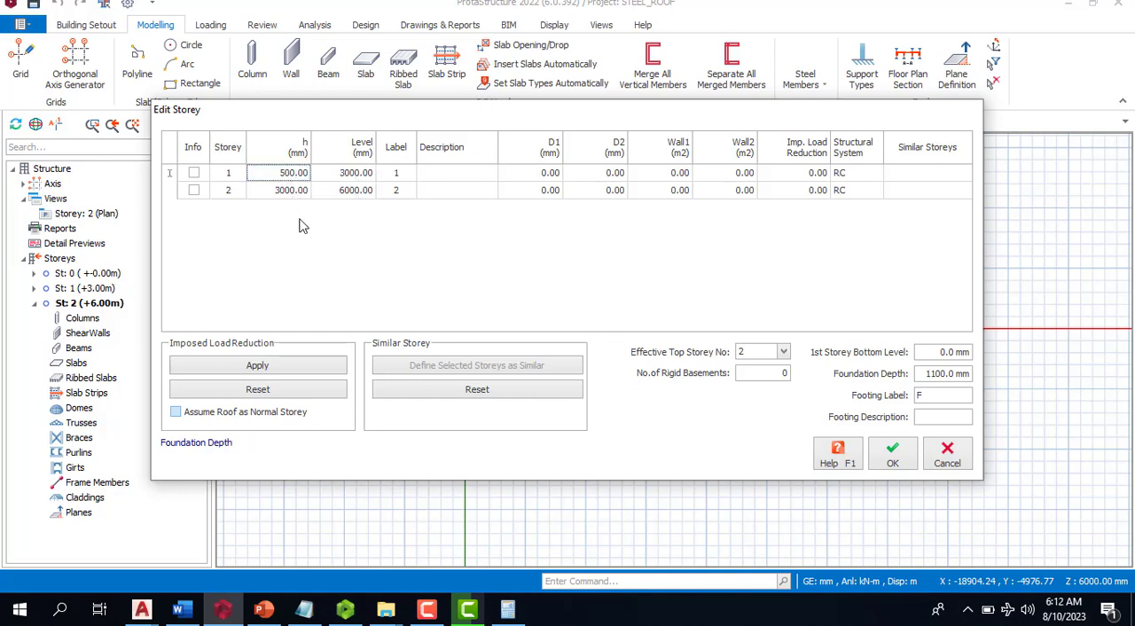
pyautogui.click(292, 192)
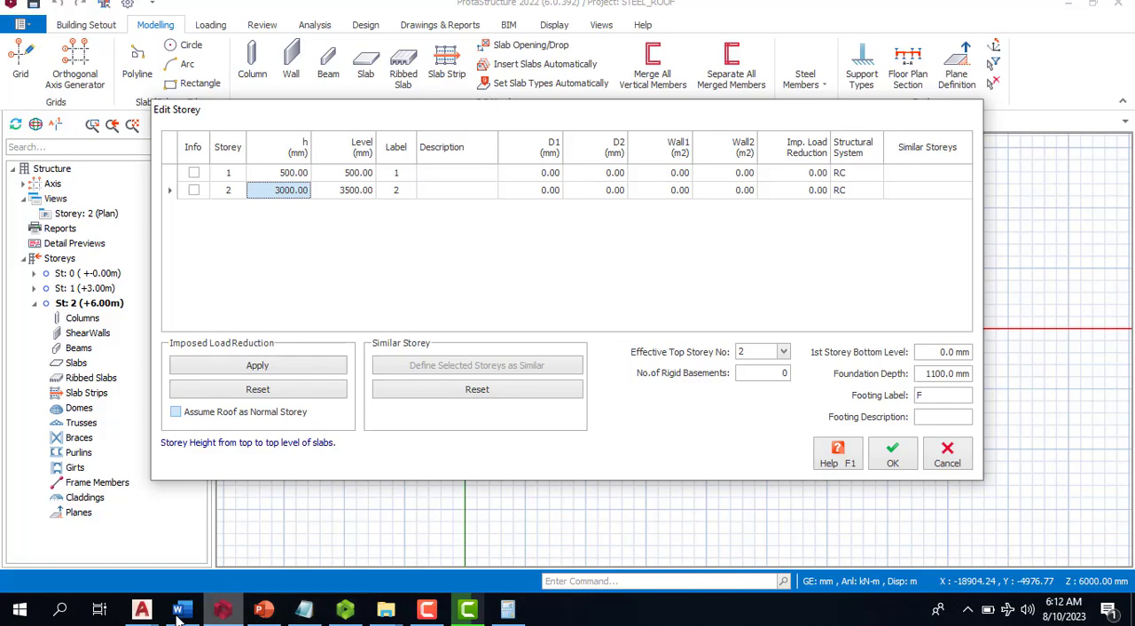
# - Switch to the STORE drawing in AutoCAD and examine typical section A-A (Truss Type 1), including the stanchion and the truss support
pyautogui.click(145, 609)
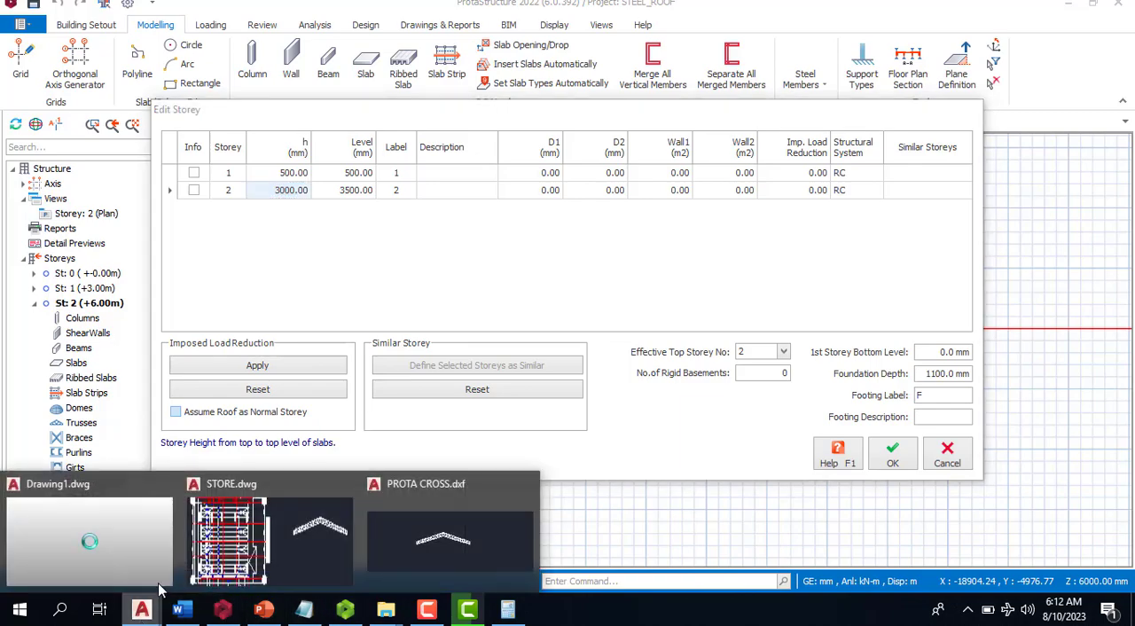
pyautogui.click(224, 549)
pyautogui.scroll(-5, 215, 369)
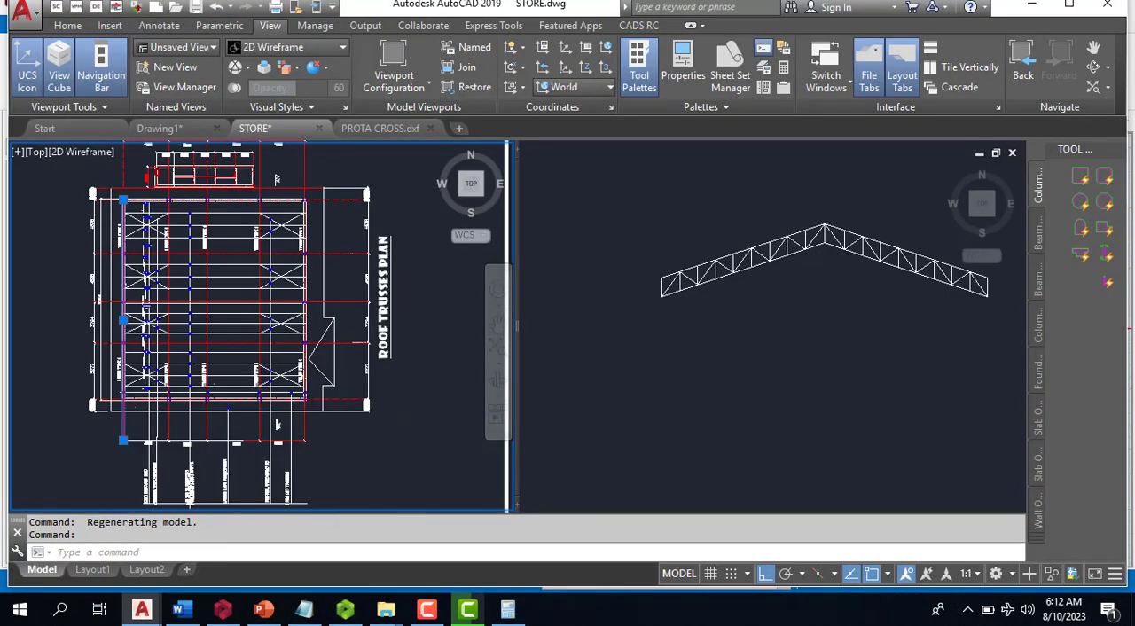
pyautogui.scroll(8, 364, 240)
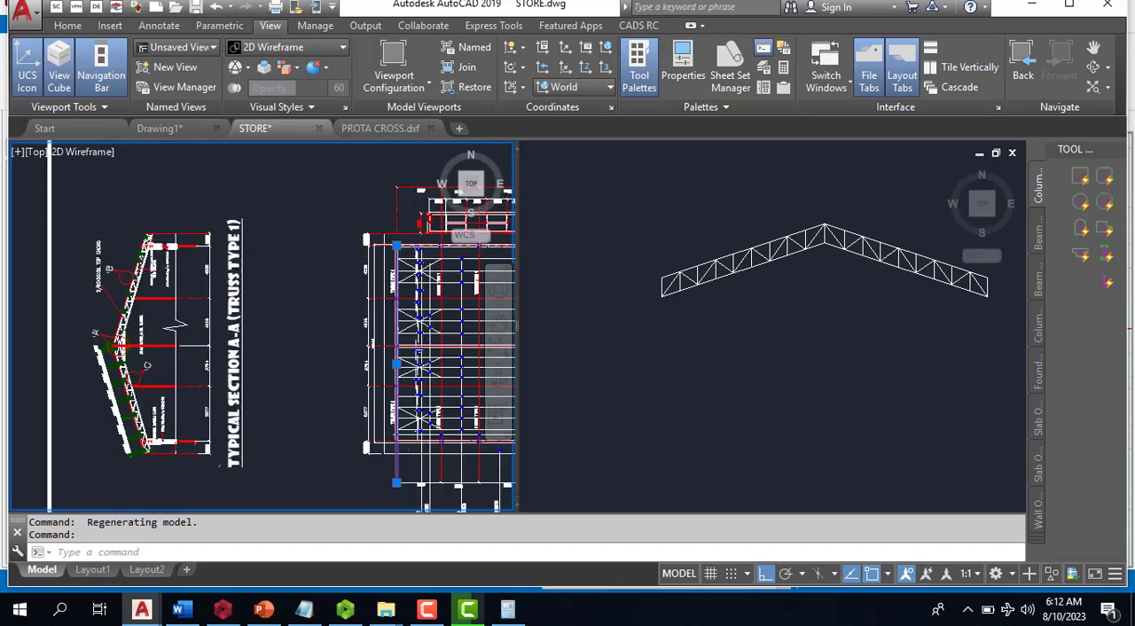
pyautogui.scroll(4, 266, 400)
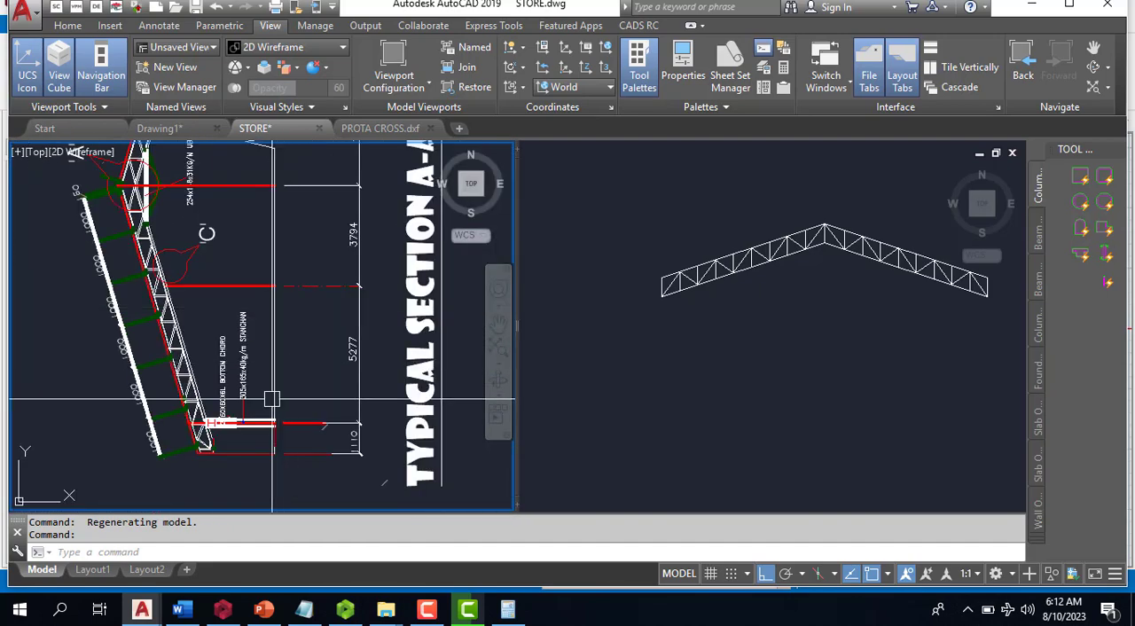
pyautogui.scroll(-7, 225, 339)
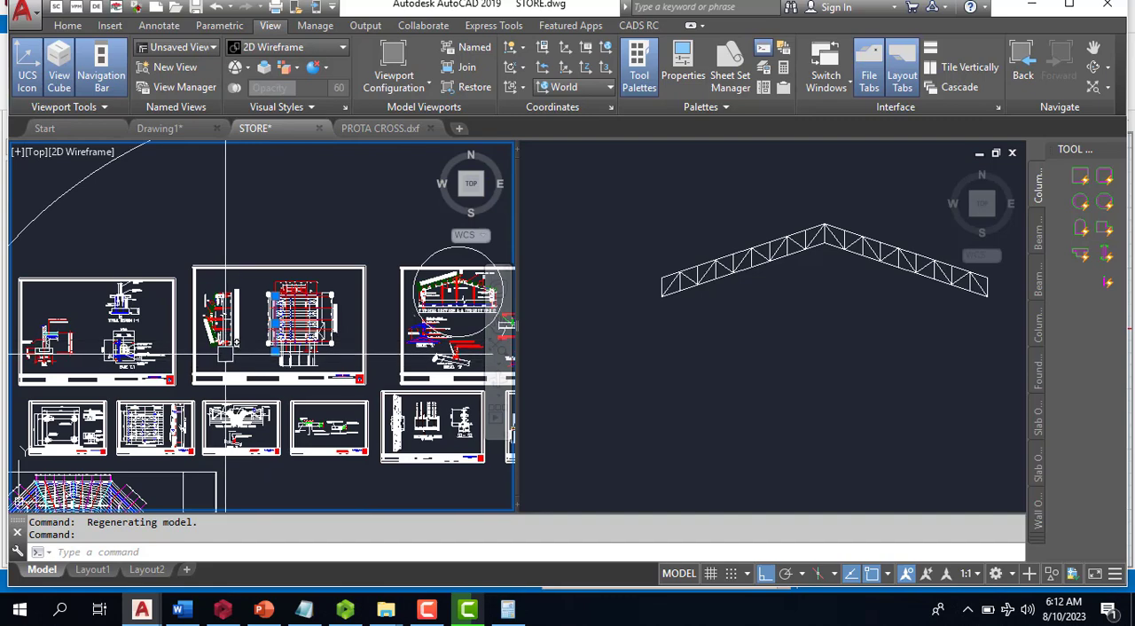
pyautogui.scroll(2, 221, 339)
pyautogui.scroll(6, 378, 347)
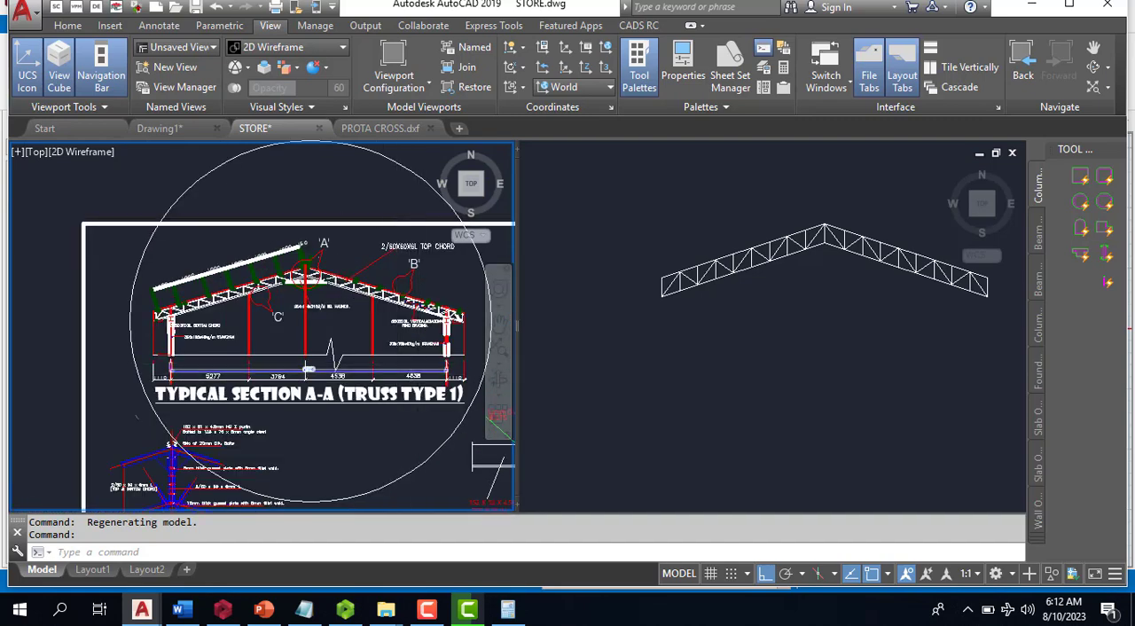
pyautogui.scroll(-3, 395, 403)
pyautogui.scroll(5, 162, 350)
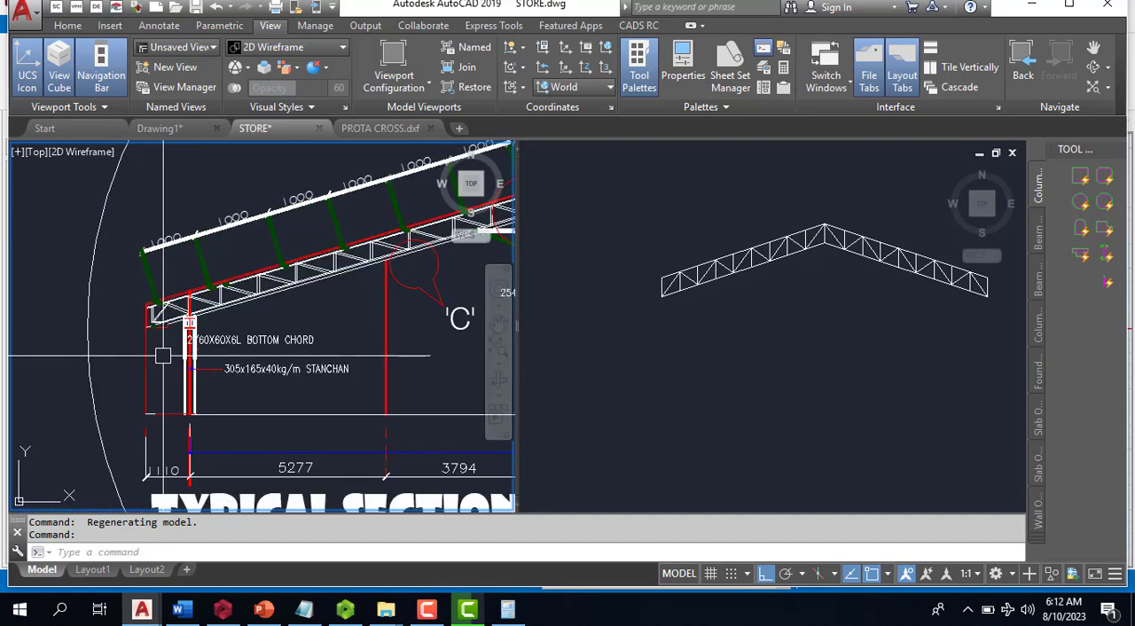
pyautogui.scroll(-2, 109, 355)
pyautogui.scroll(-2, 346, 355)
pyautogui.scroll(2, 346, 355)
pyautogui.scroll(-5, 346, 355)
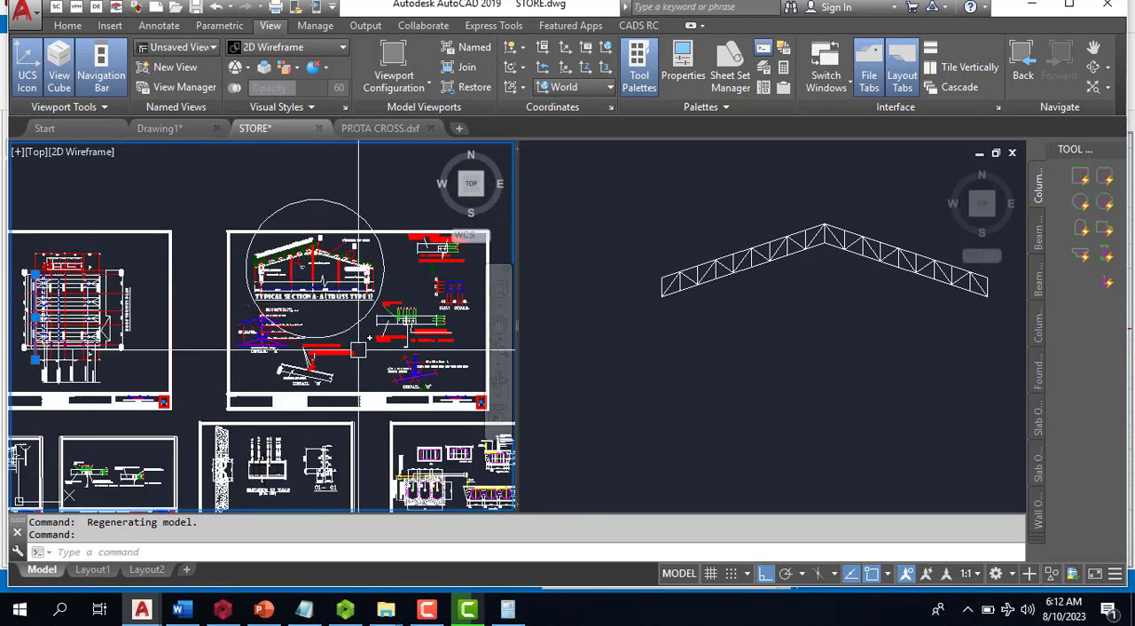
pyautogui.scroll(8, 308, 230)
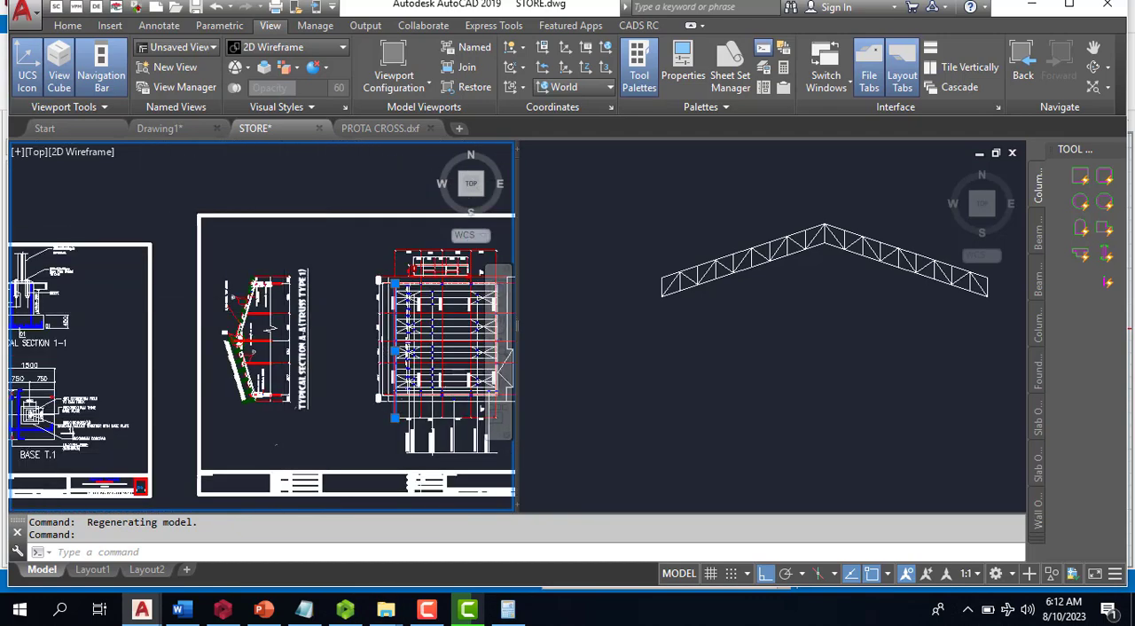
pyautogui.scroll(-3, 340, 253)
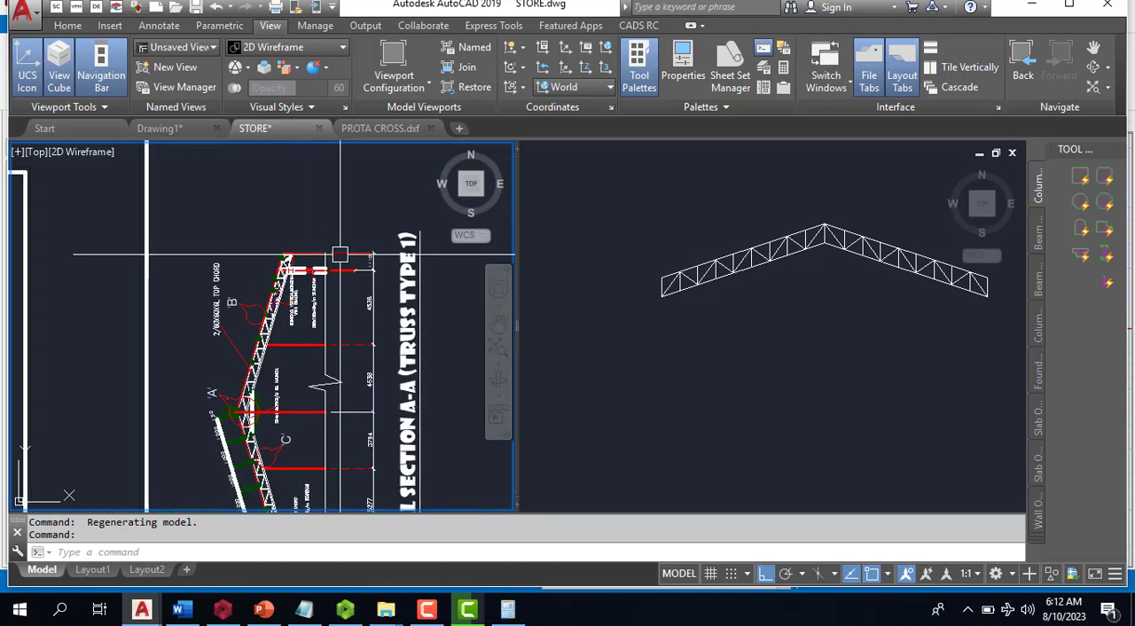
pyautogui.scroll(-2, 312, 391)
pyautogui.scroll(5, 312, 390)
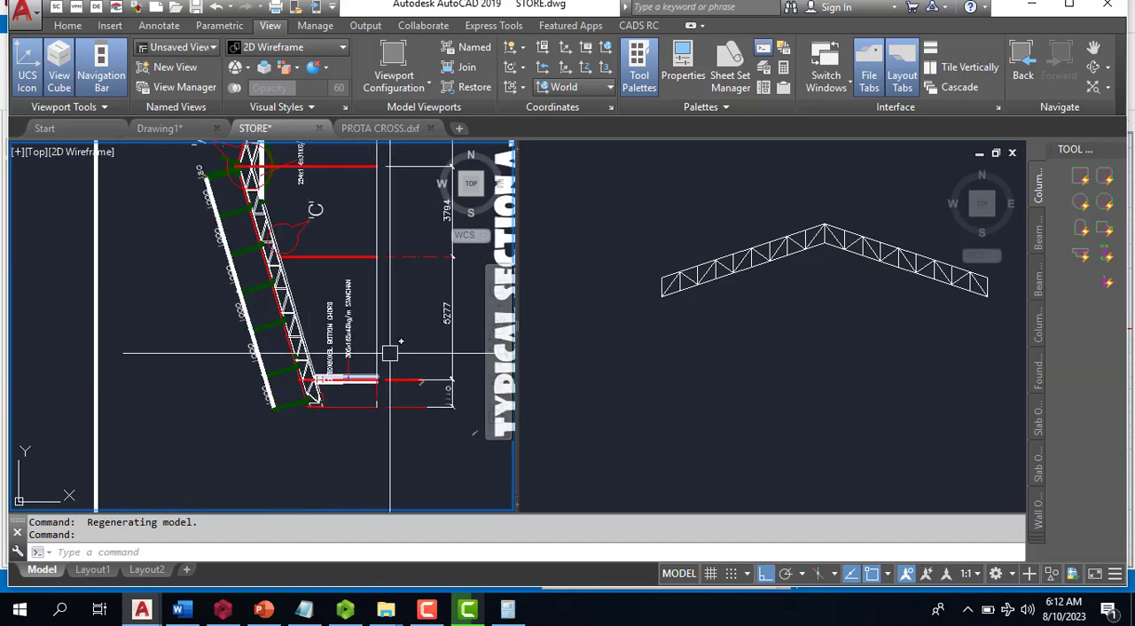
pyautogui.scroll(2, 333, 386)
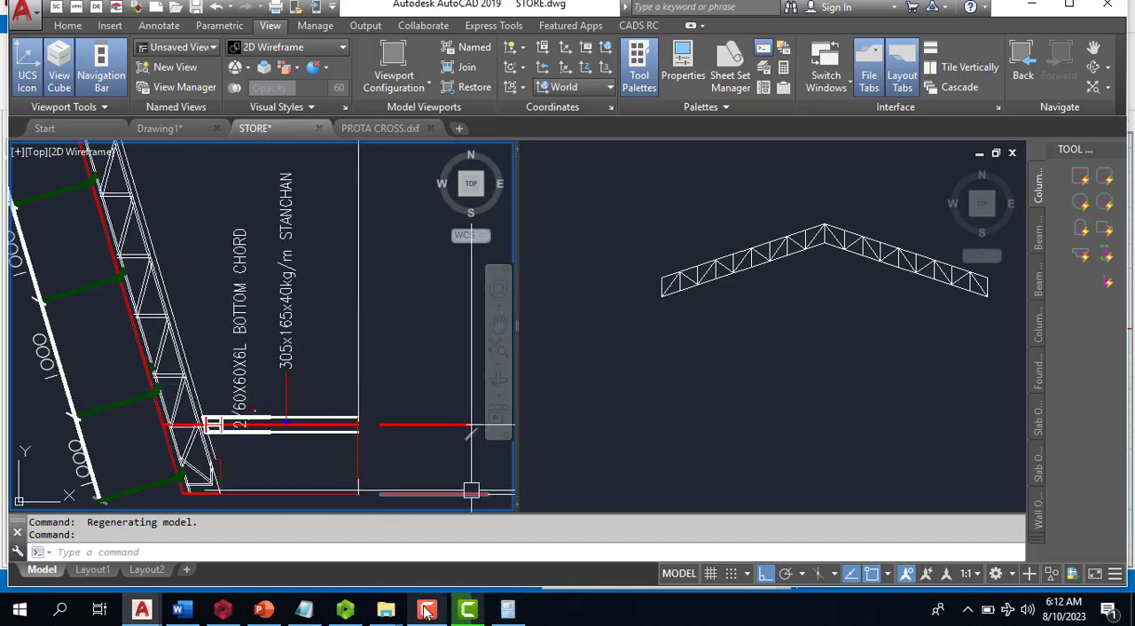
# - Return to ProtaStructure, set the level of storey 2 to 6000 mm and accept the storey data
pyautogui.moveTo(143, 612)
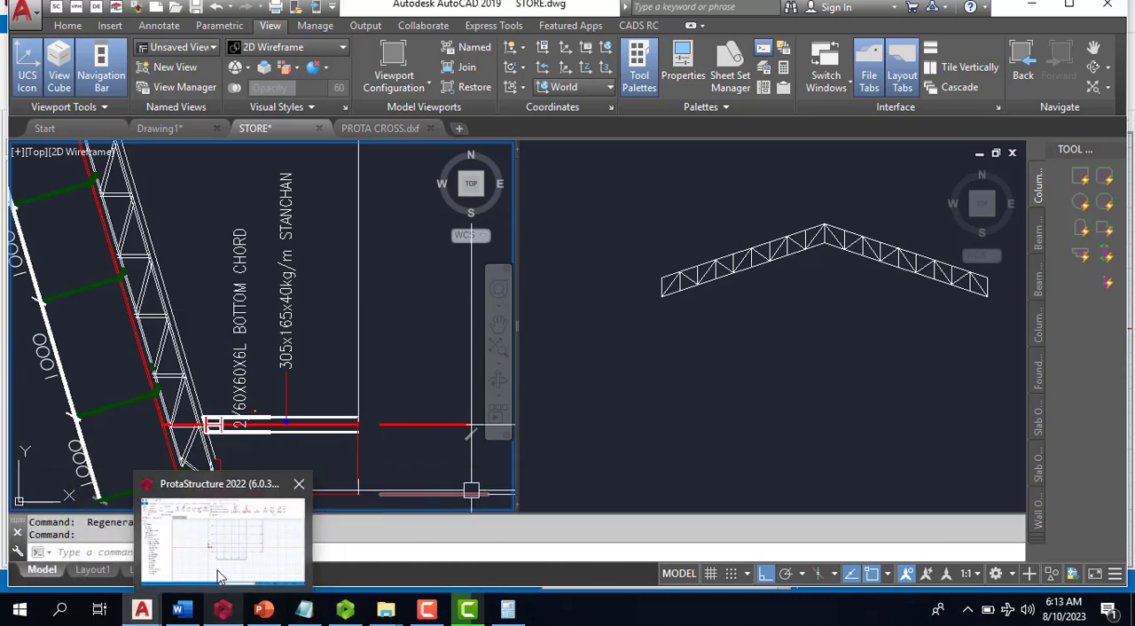
pyautogui.click(229, 555)
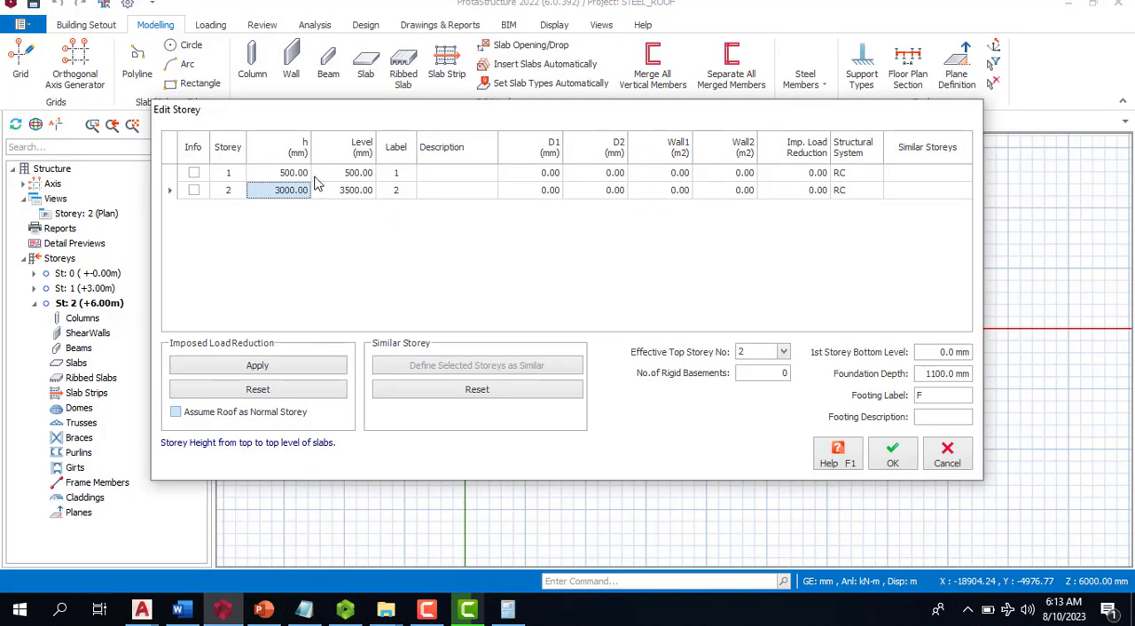
pyautogui.write('6000')
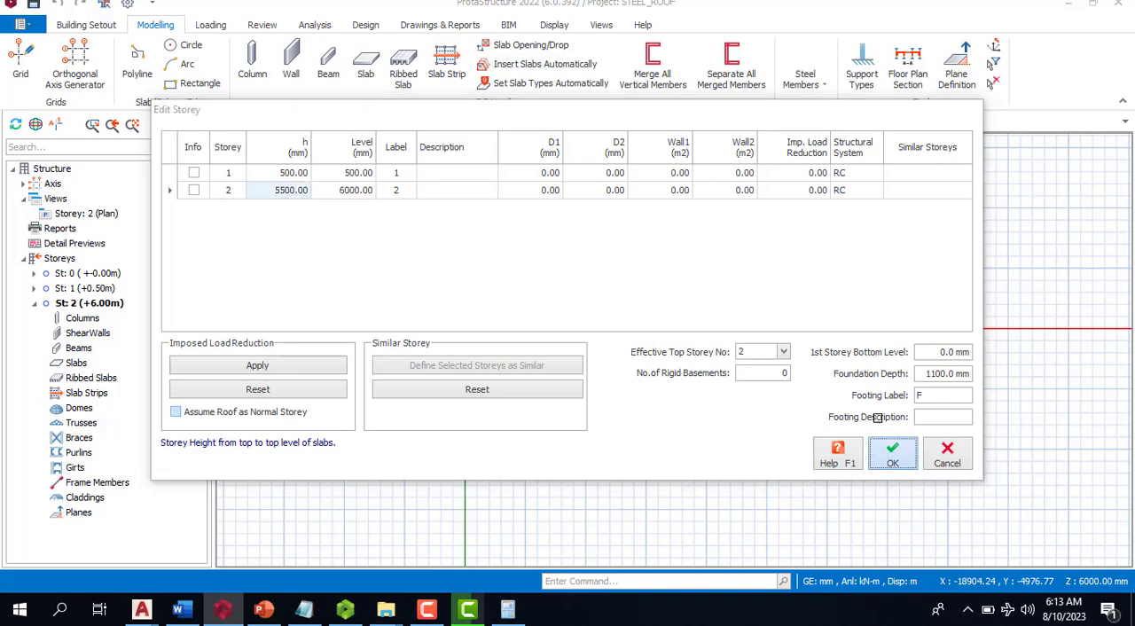
pyautogui.click(891, 456)
pyautogui.scroll(-1, 665, 315)
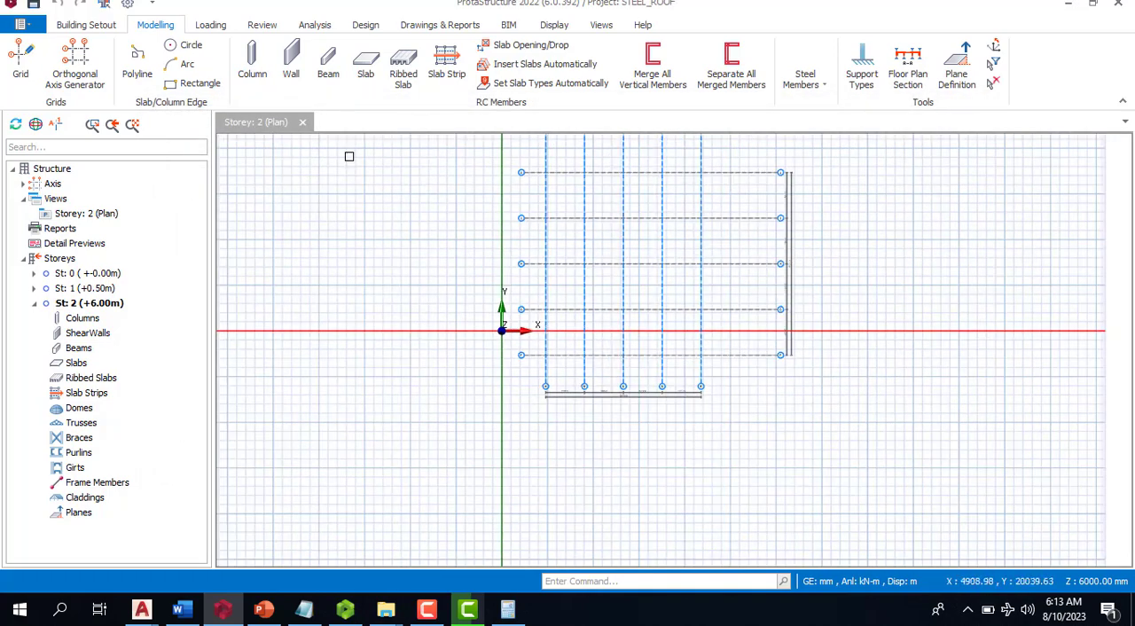
# - Open the storey 1 plan and start the Column command with its b1 dimension open for editing
pyautogui.doubleClick(57, 288)
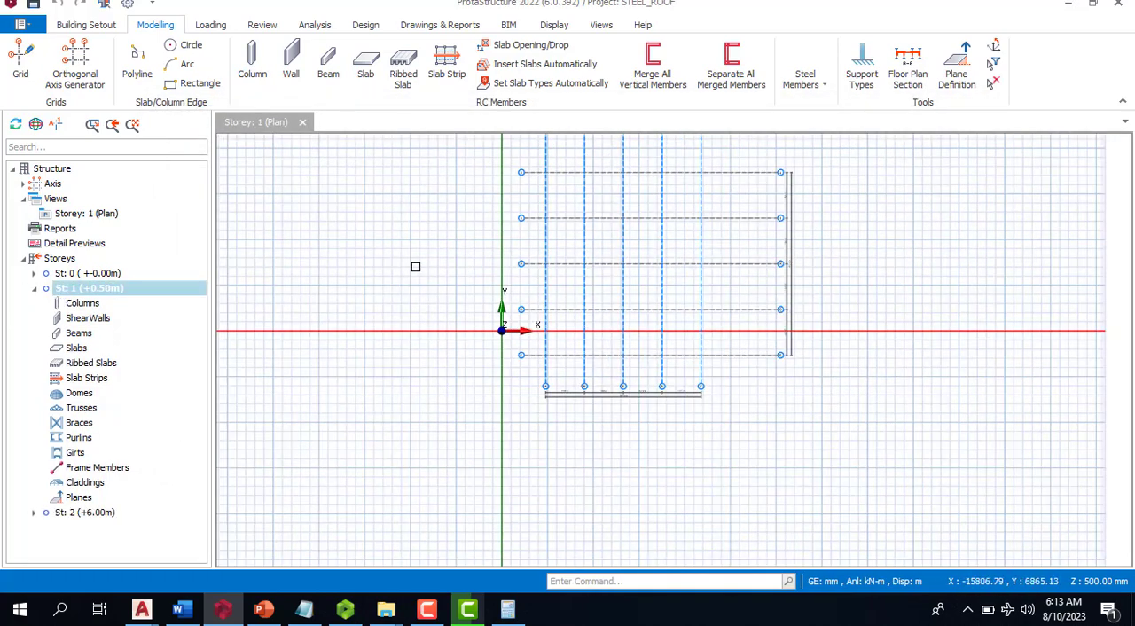
pyautogui.click(252, 67)
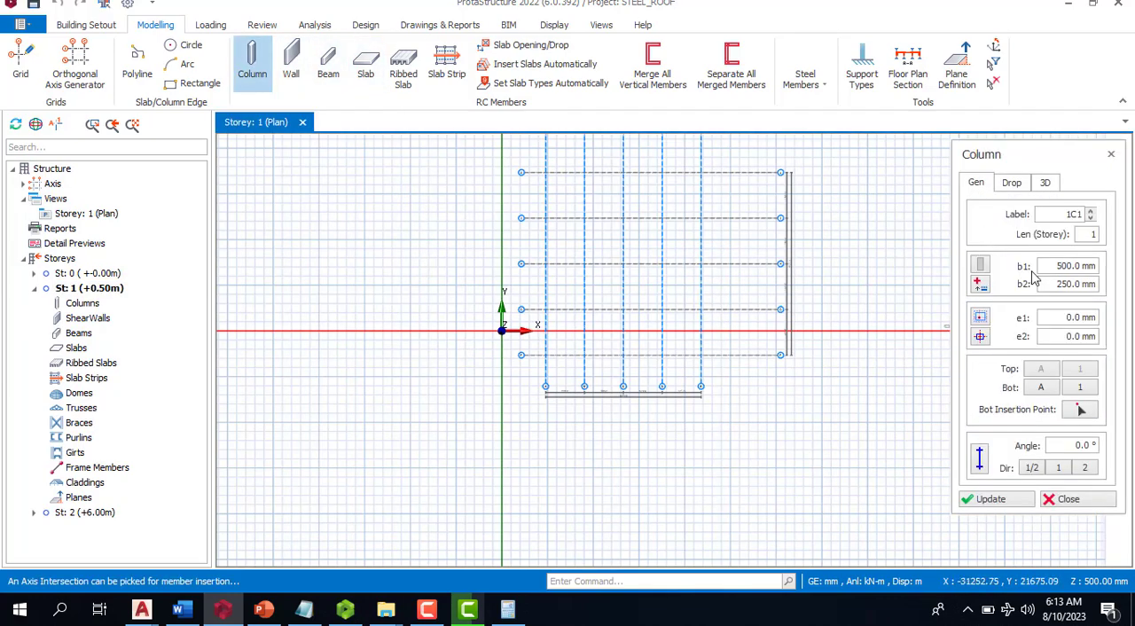
pyautogui.scroll(-1, 585, 267)
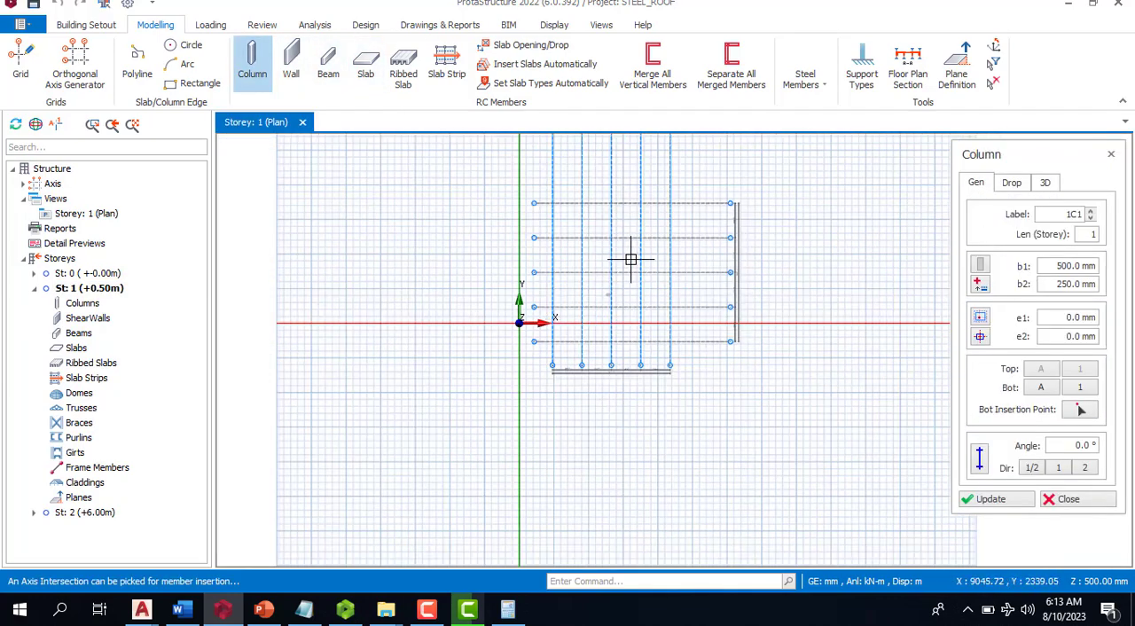
pyautogui.click(1067, 266)
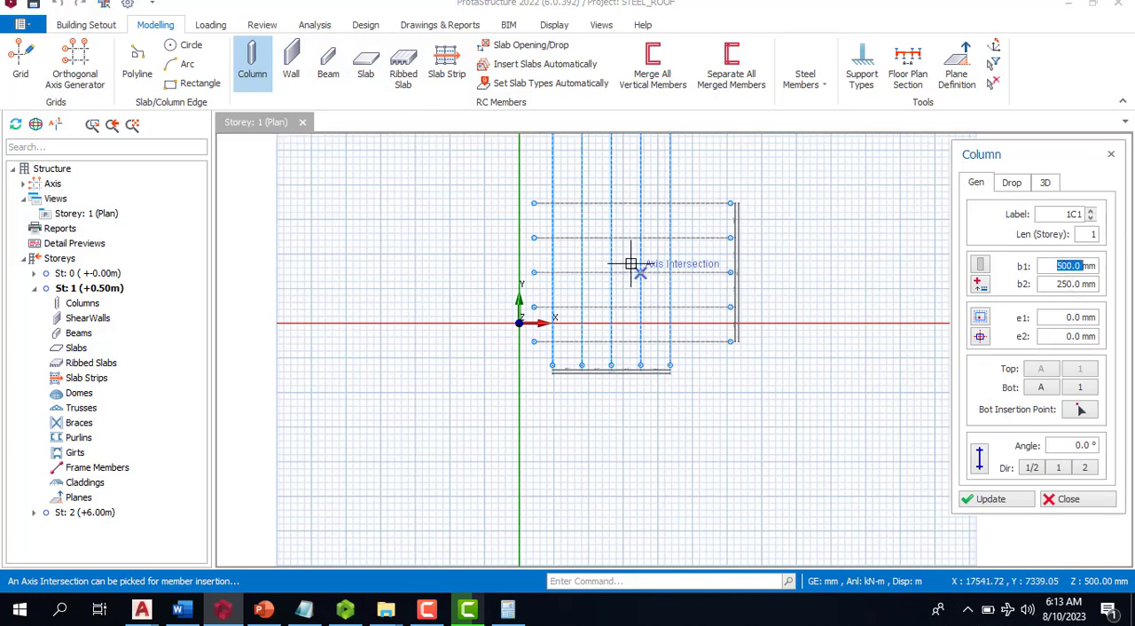
pyautogui.scroll(1, 634, 261)
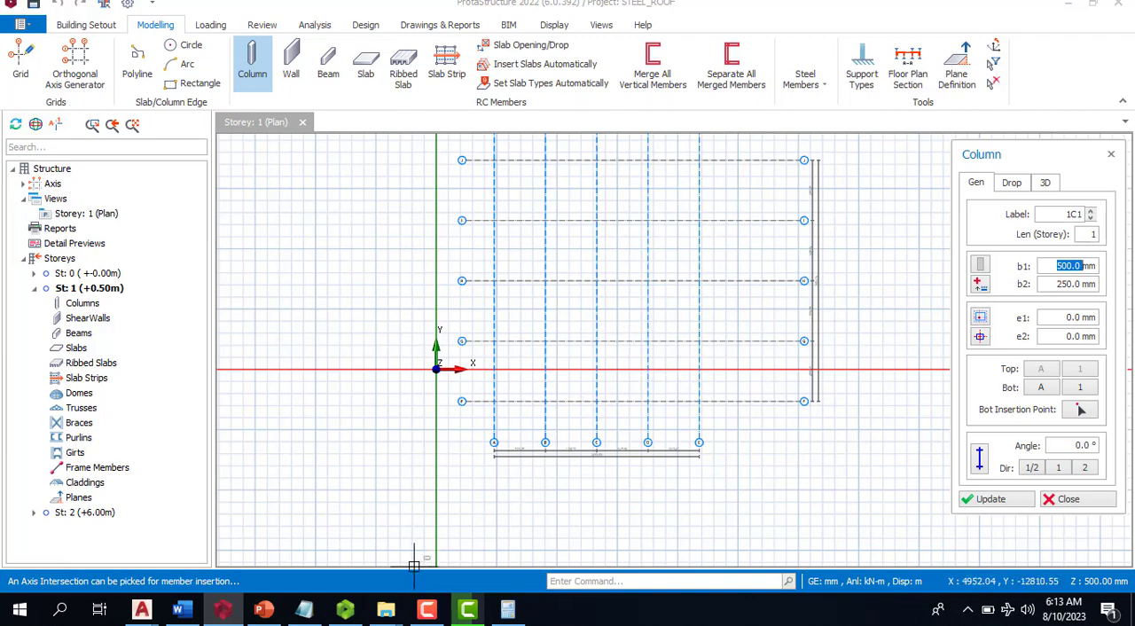
# - Examine the roof trusses plan and truss section in AutoCAD's STORE drawing, clear the selection there and return to ProtaStructure
pyautogui.moveTo(135, 612)
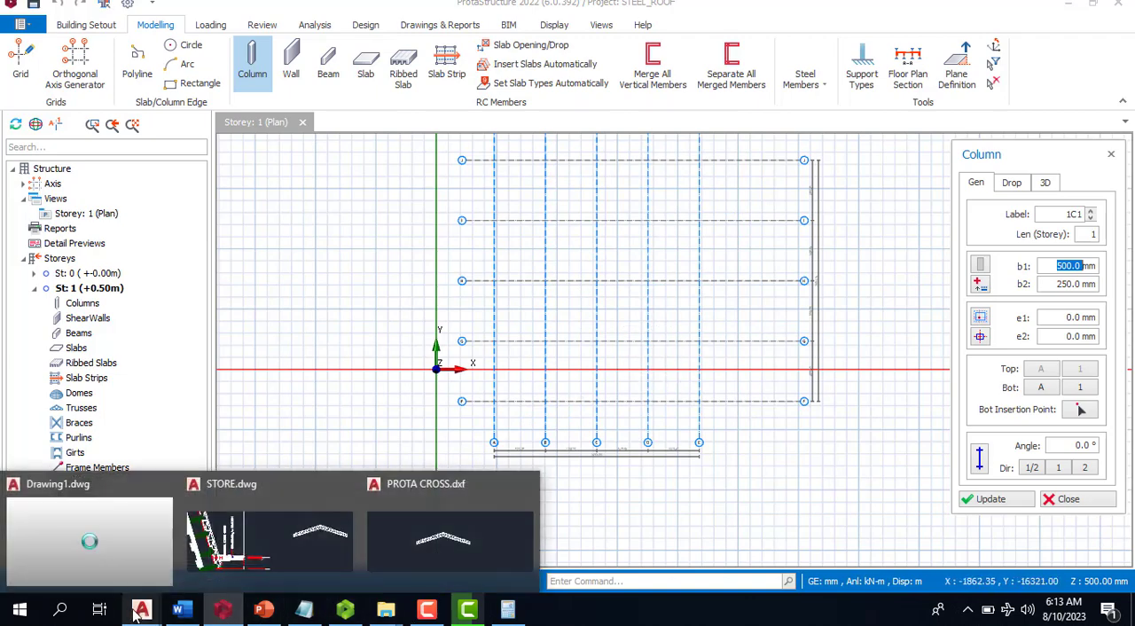
pyautogui.click(264, 543)
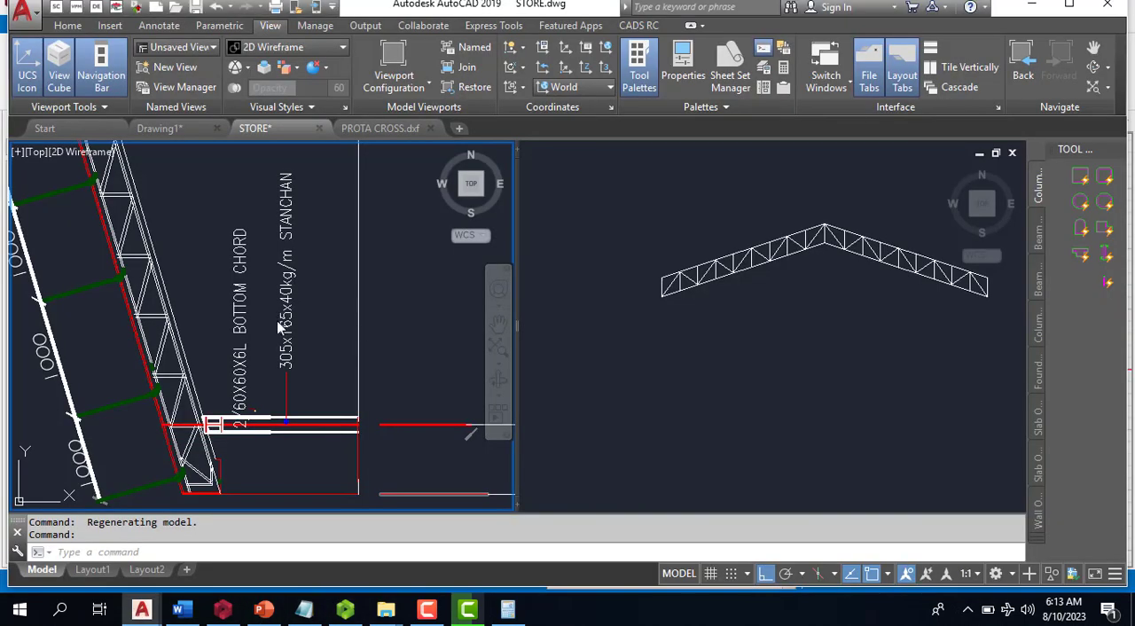
pyautogui.scroll(-6, 278, 330)
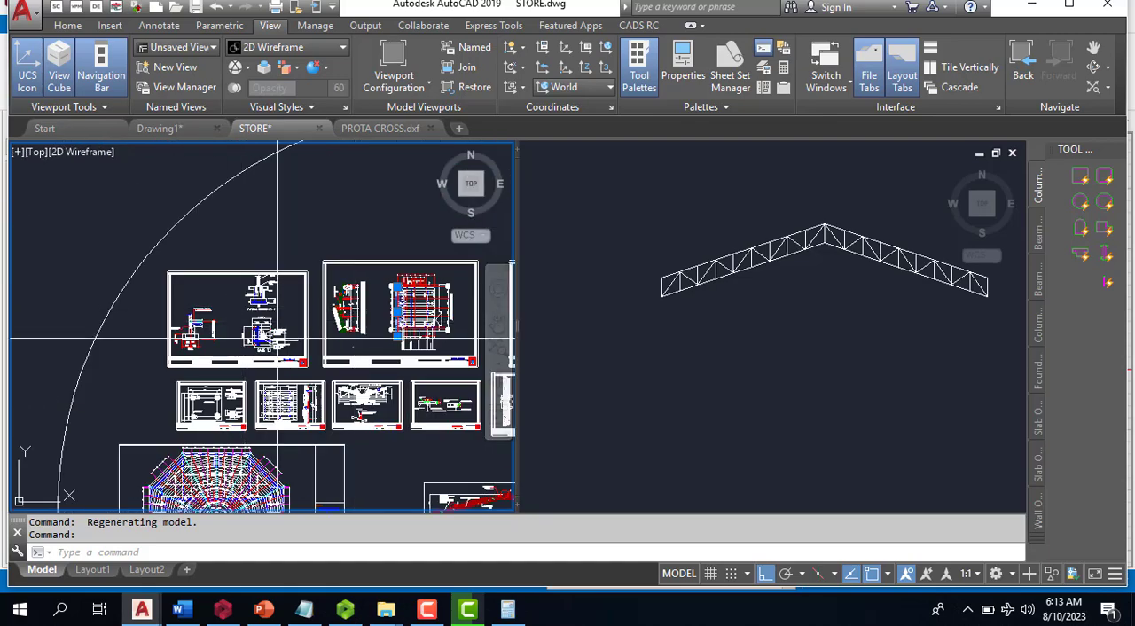
pyautogui.scroll(6, 311, 240)
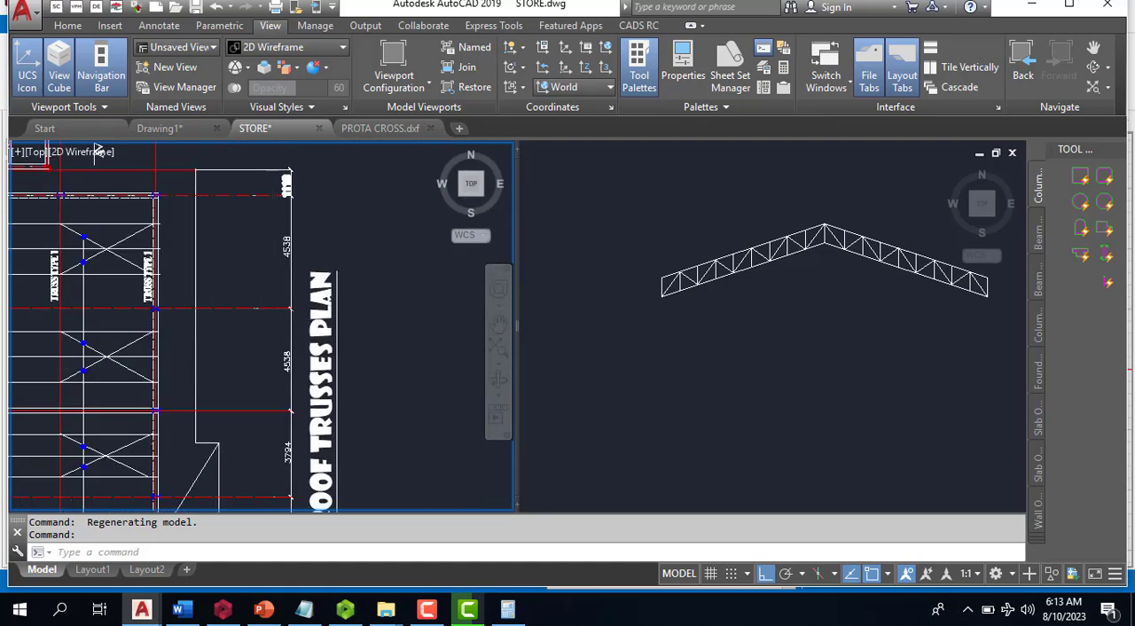
pyautogui.scroll(-3, 222, 355)
pyautogui.scroll(6, 222, 378)
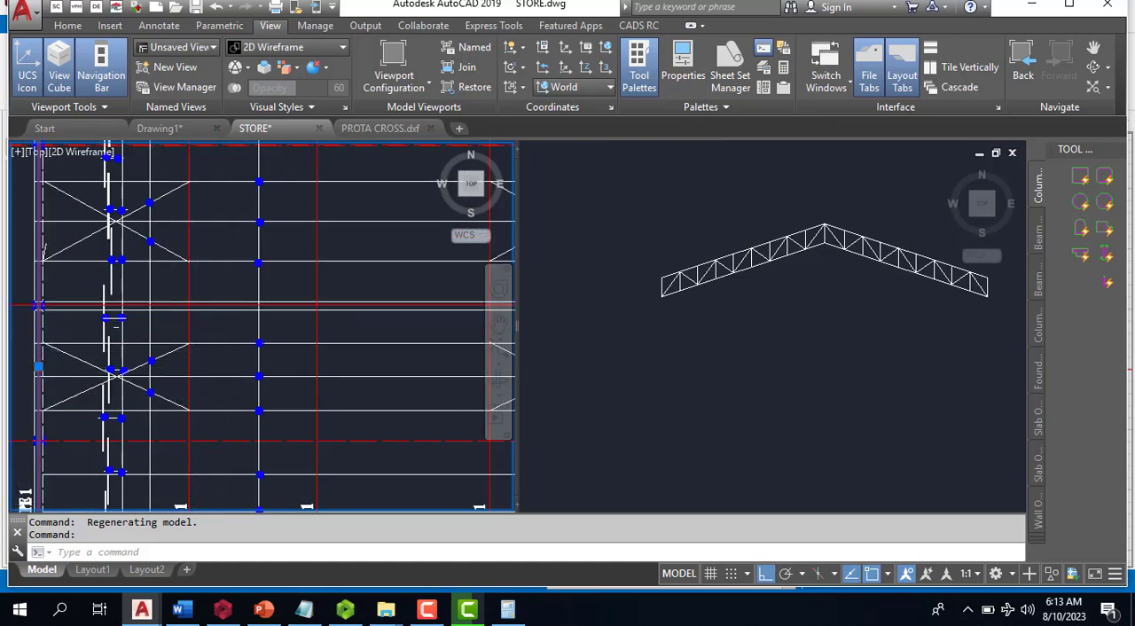
pyautogui.scroll(-3, 246, 367)
pyautogui.scroll(-1, 275, 417)
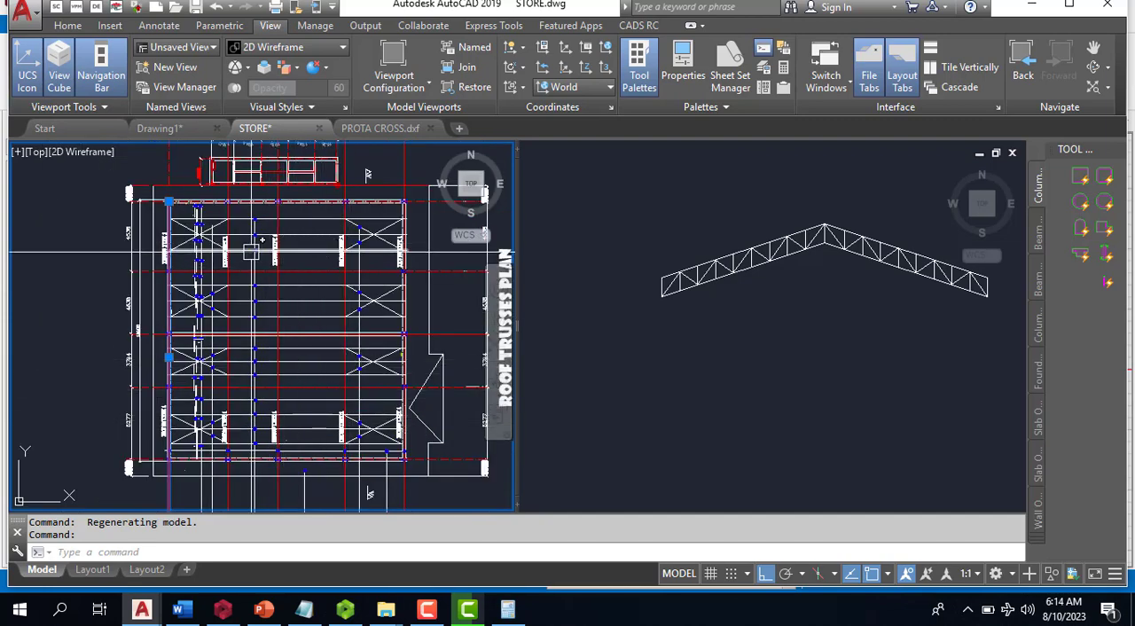
pyautogui.scroll(2, 254, 232)
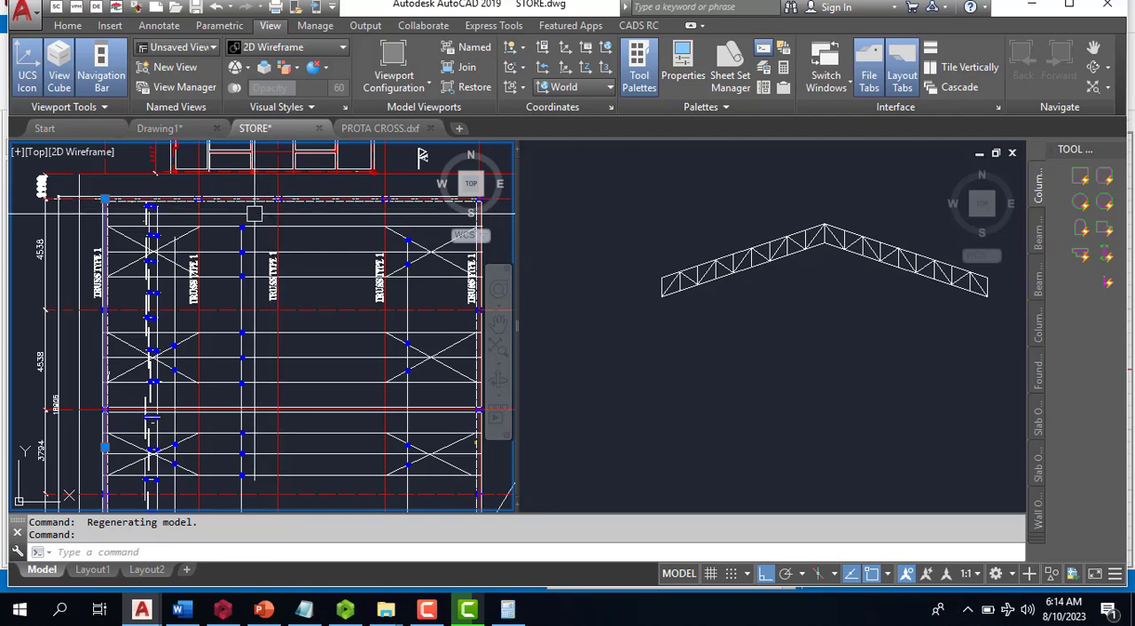
pyautogui.scroll(-2, 253, 213)
pyautogui.scroll(1, 252, 197)
pyautogui.scroll(-1, 252, 194)
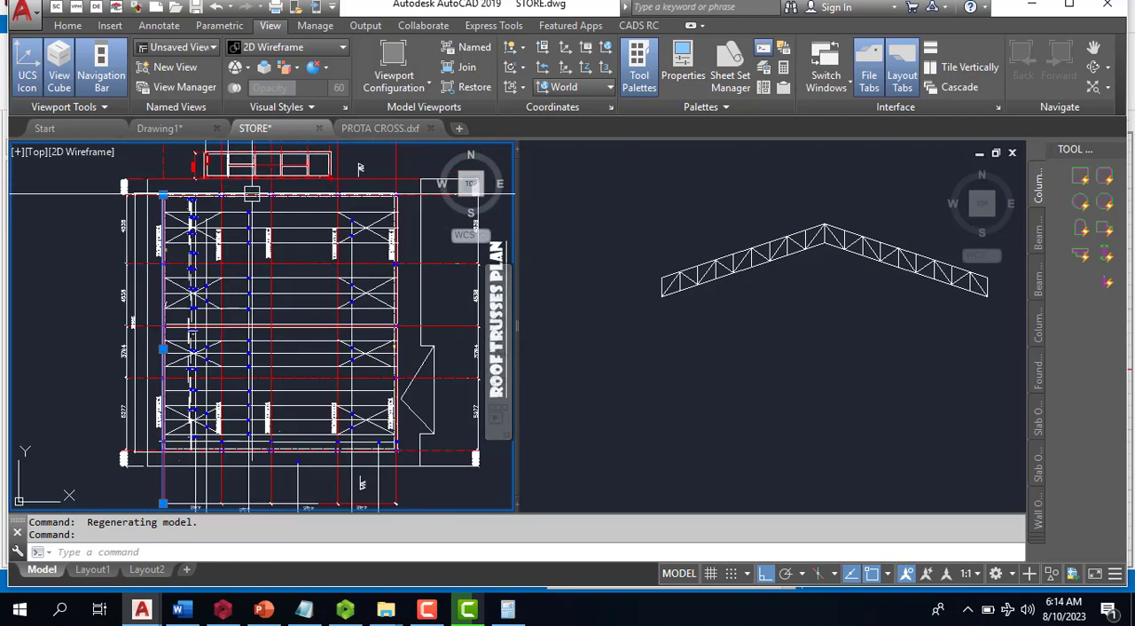
pyautogui.scroll(2, 376, 202)
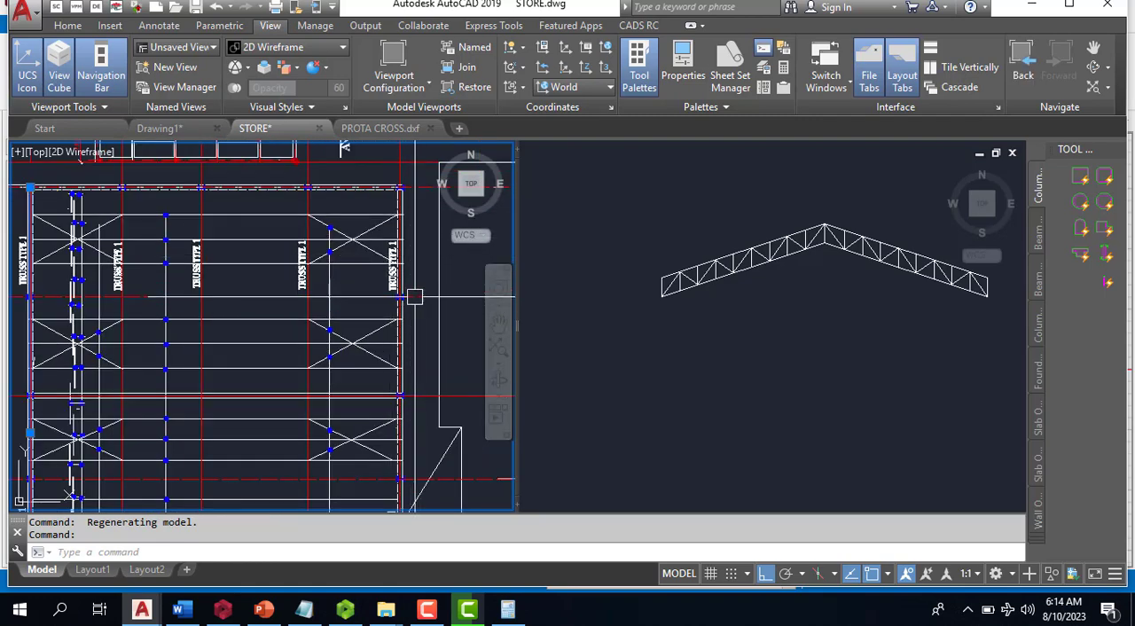
pyautogui.scroll(-3, 334, 226)
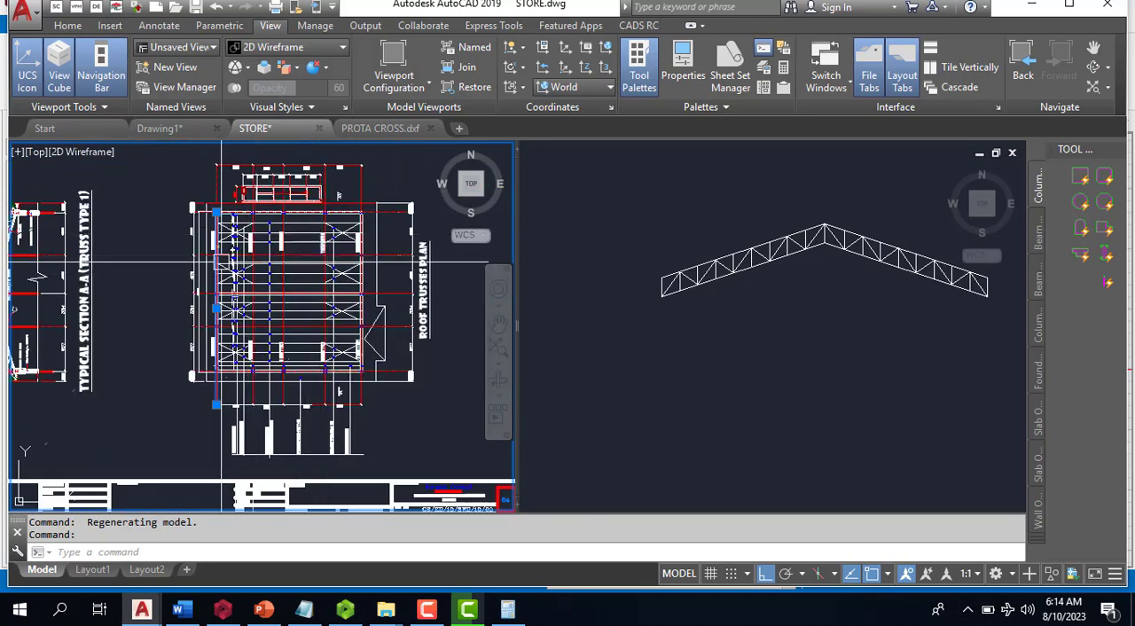
pyautogui.scroll(-1, 222, 263)
pyautogui.scroll(3, 91, 241)
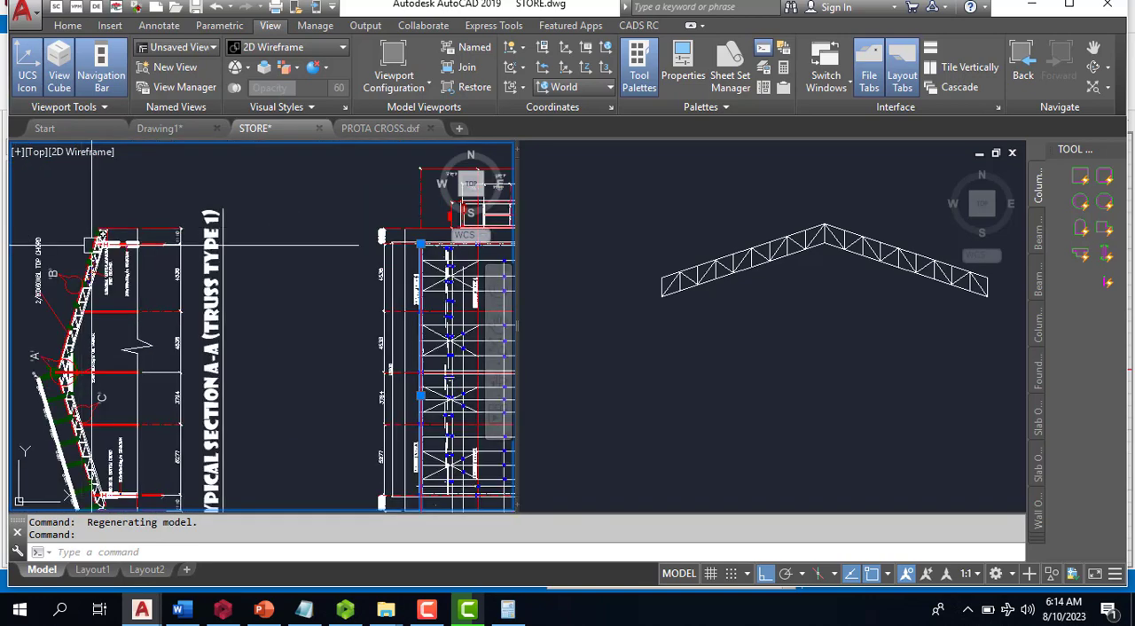
pyautogui.scroll(-2, 91, 241)
pyautogui.scroll(3, 204, 306)
pyautogui.scroll(-1, 206, 311)
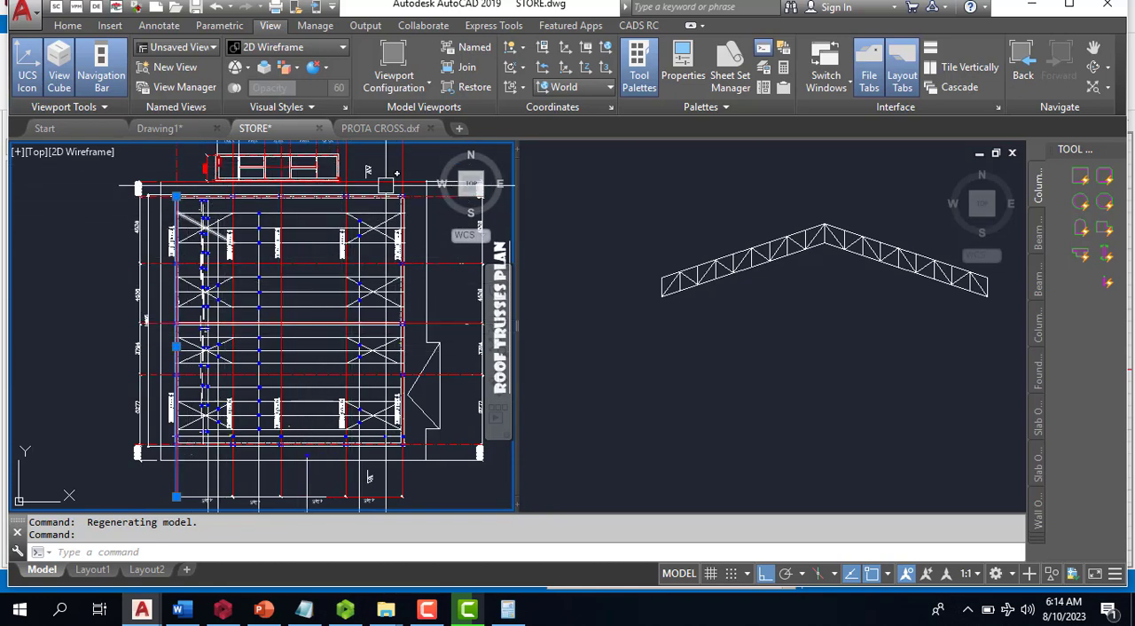
pyautogui.press('Escape')
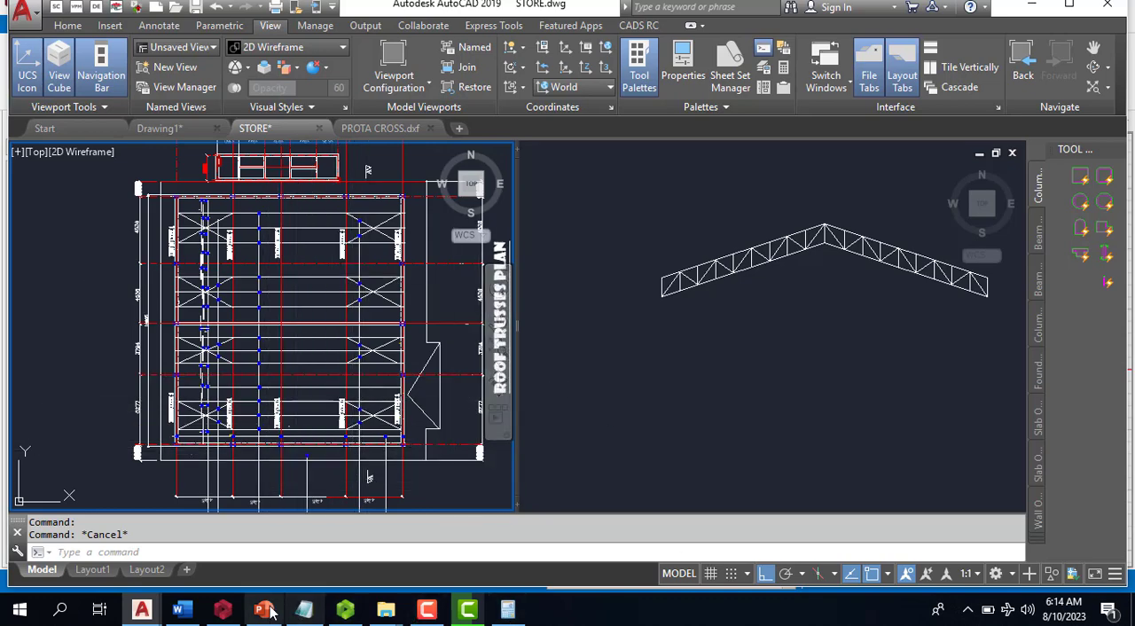
pyautogui.click(217, 611)
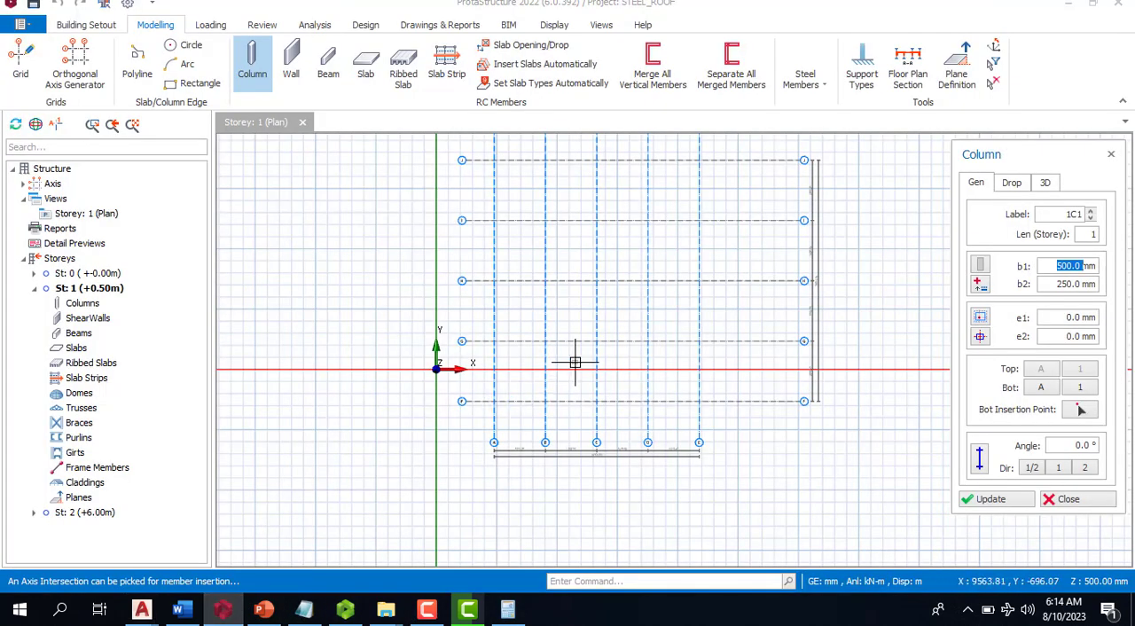
# - Set the column dimensions b1 and b2 to 400 mm and place columns along axis J at axes A to E
pyautogui.scroll(-1, 518, 396)
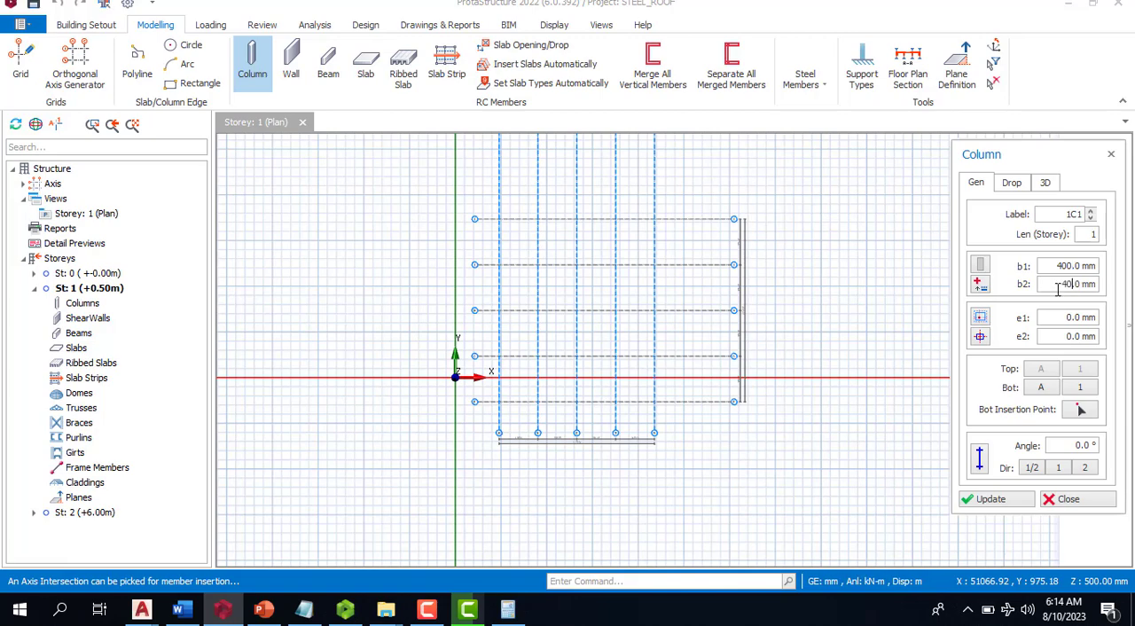
pyautogui.scroll(1, 533, 223)
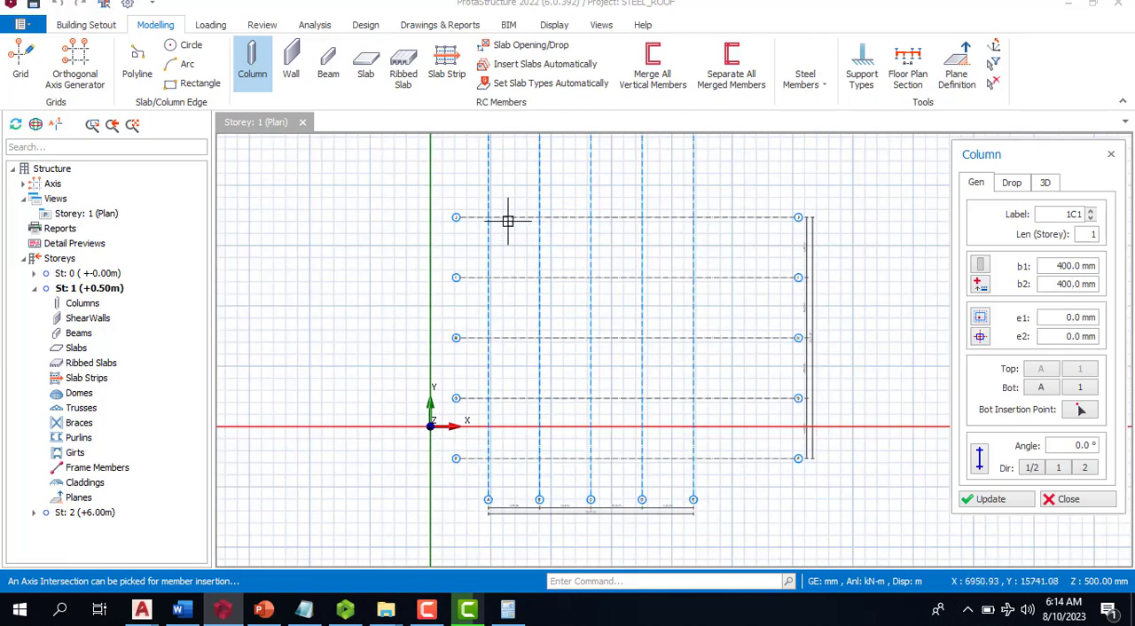
pyautogui.click(488, 219)
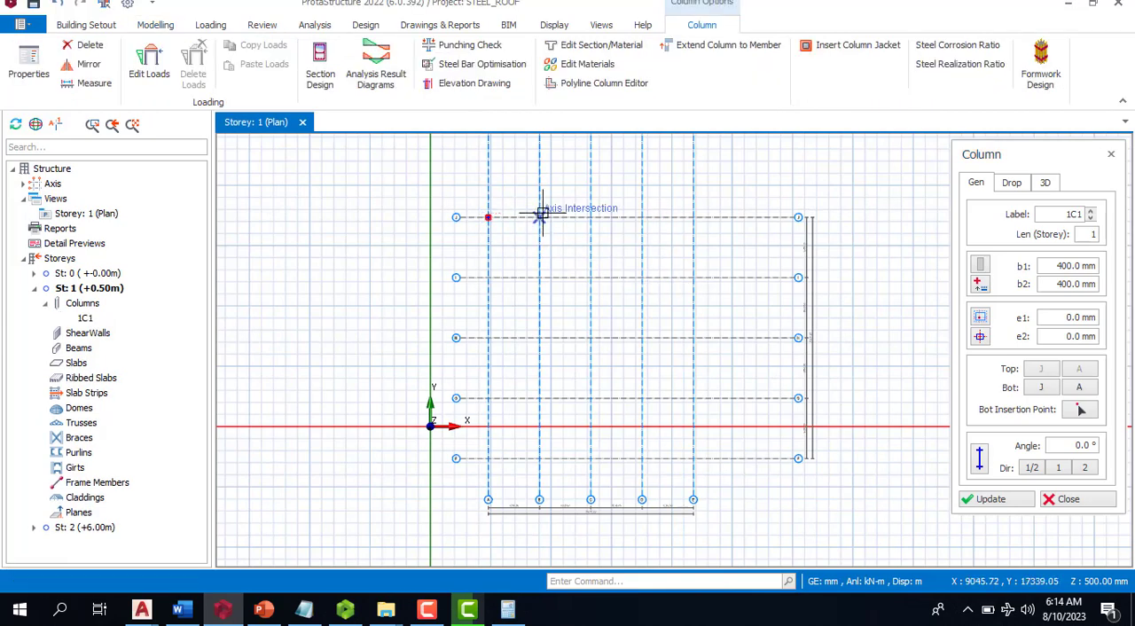
pyautogui.click(539, 218)
pyautogui.click(590, 217)
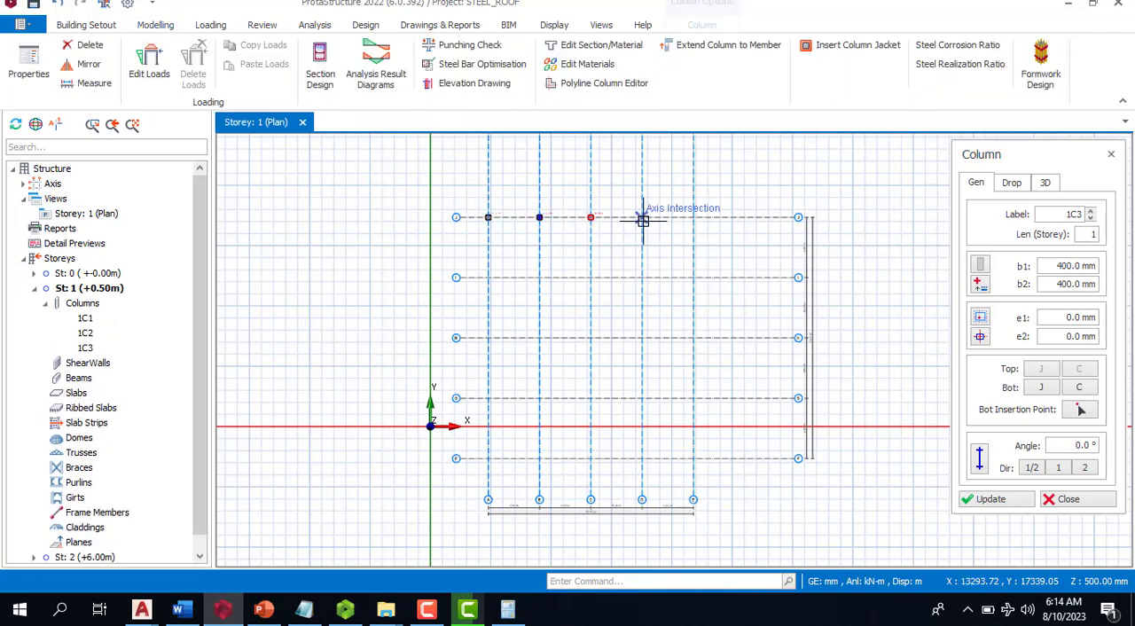
pyautogui.click(642, 217)
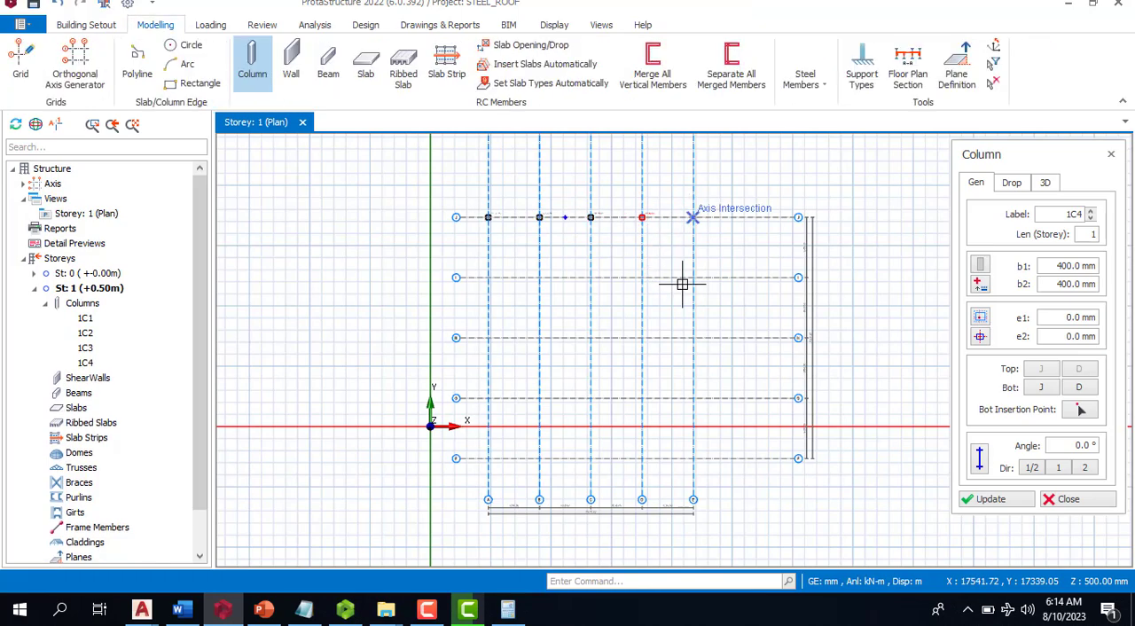
pyautogui.click(694, 217)
# - Place 400x400 columns where axes I, H and G cross the outer axes A and E
pyautogui.click(692, 277)
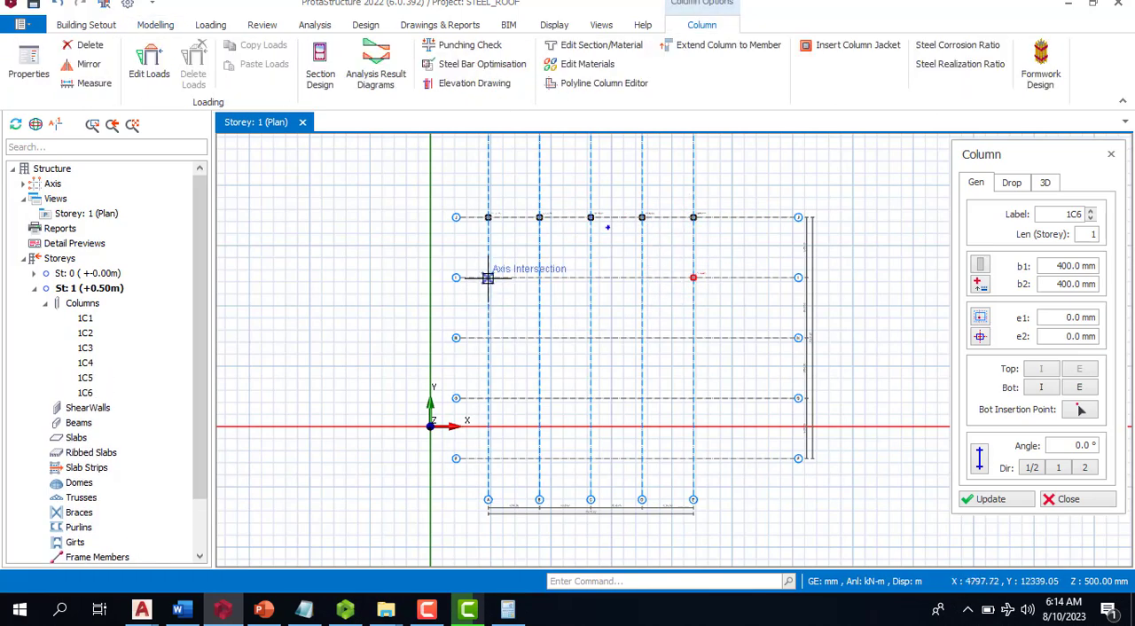
pyautogui.click(488, 338)
pyautogui.click(691, 338)
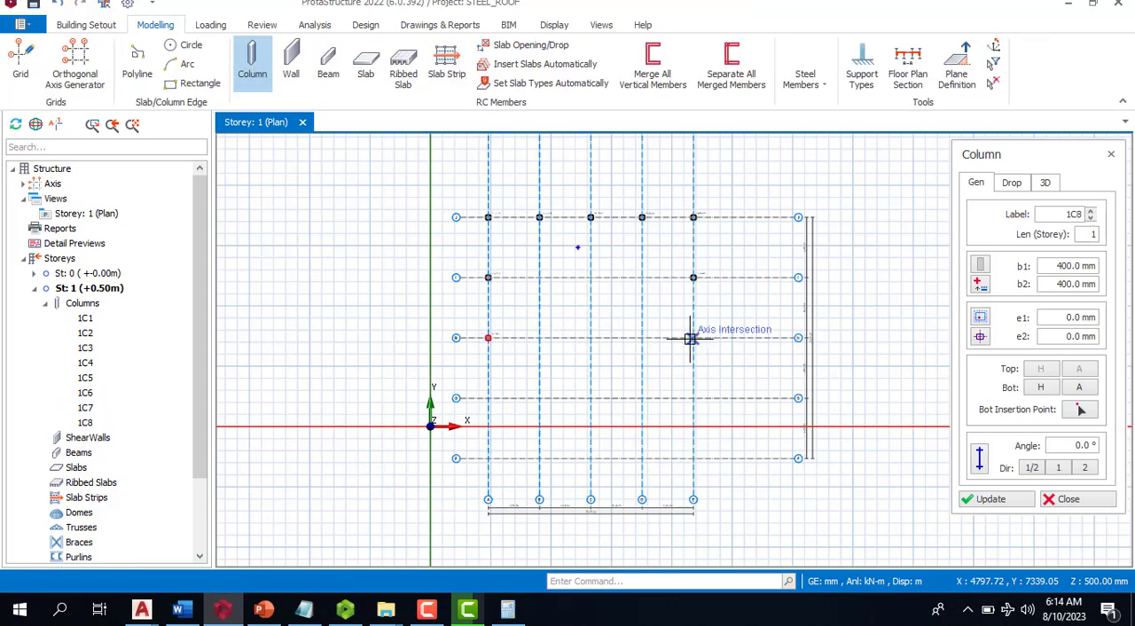
pyautogui.click(695, 400)
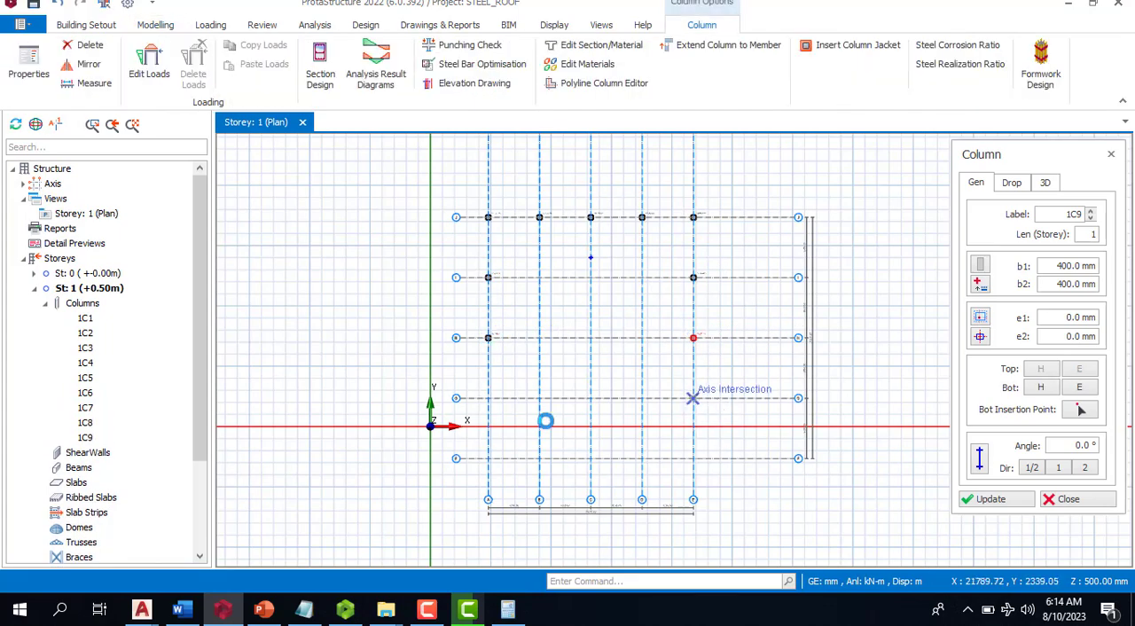
pyautogui.click(485, 403)
pyautogui.click(488, 398)
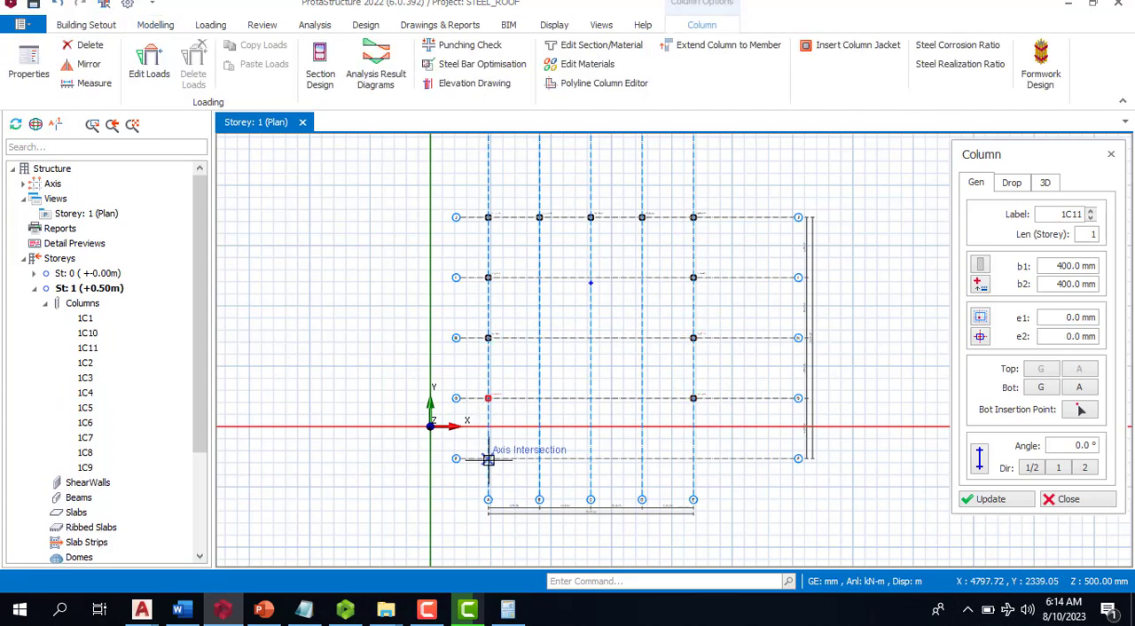
# - Place 400x400 columns along axis F at axes A to E and end the Column command
pyautogui.click(488, 458)
pyautogui.click(539, 458)
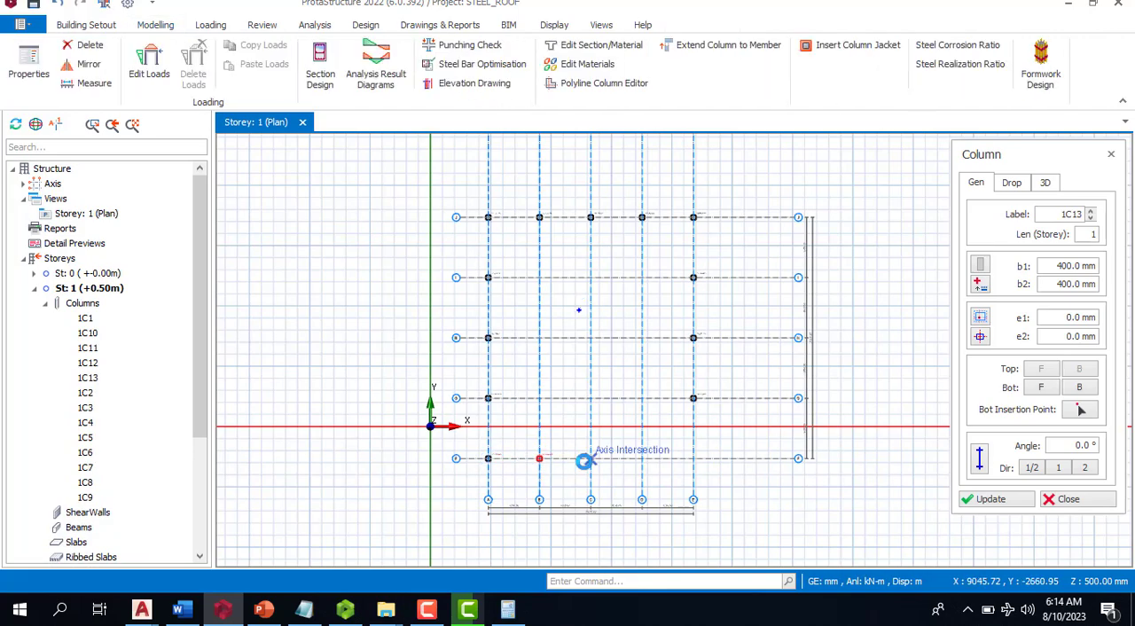
pyautogui.click(590, 459)
pyautogui.click(642, 459)
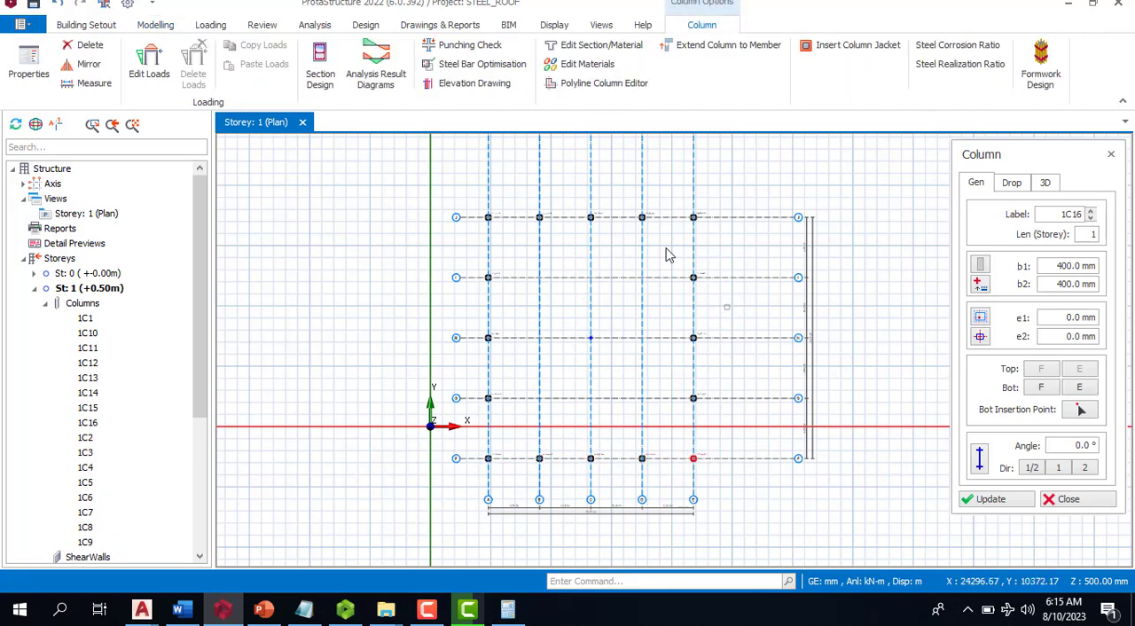
pyautogui.press('Escape')
# - Examine the labels and sizes of the placed columns across the storey 1 plan
pyautogui.scroll(5, 536, 212)
pyautogui.scroll(3, 560, 221)
pyautogui.scroll(-3, 669, 230)
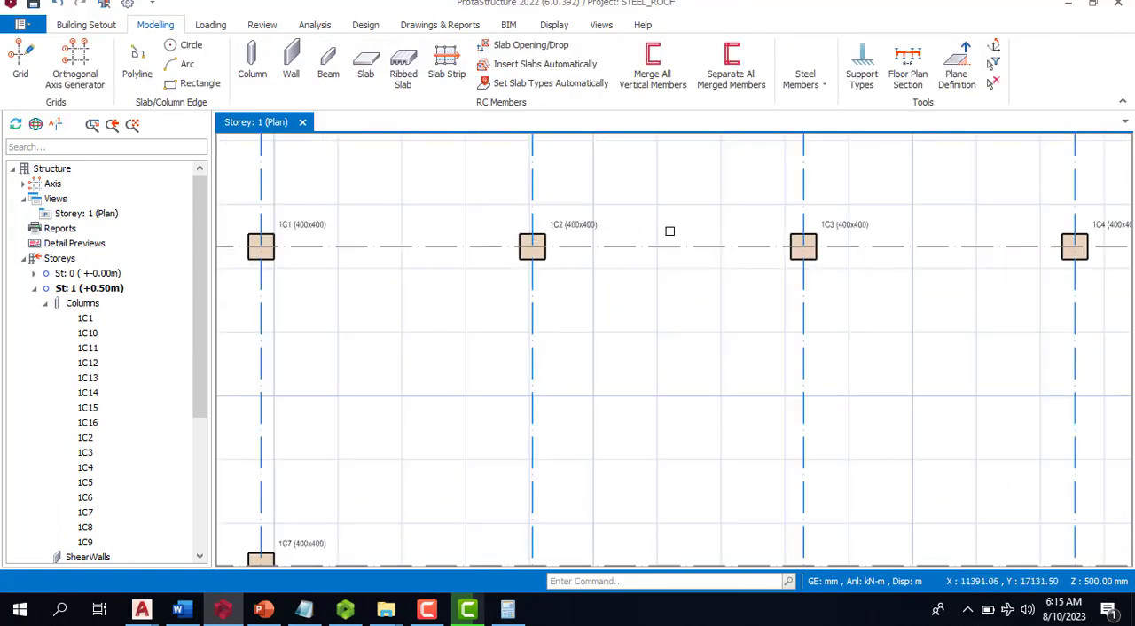
pyautogui.scroll(-3, 537, 307)
pyautogui.scroll(4, 543, 390)
pyautogui.scroll(-3, 543, 391)
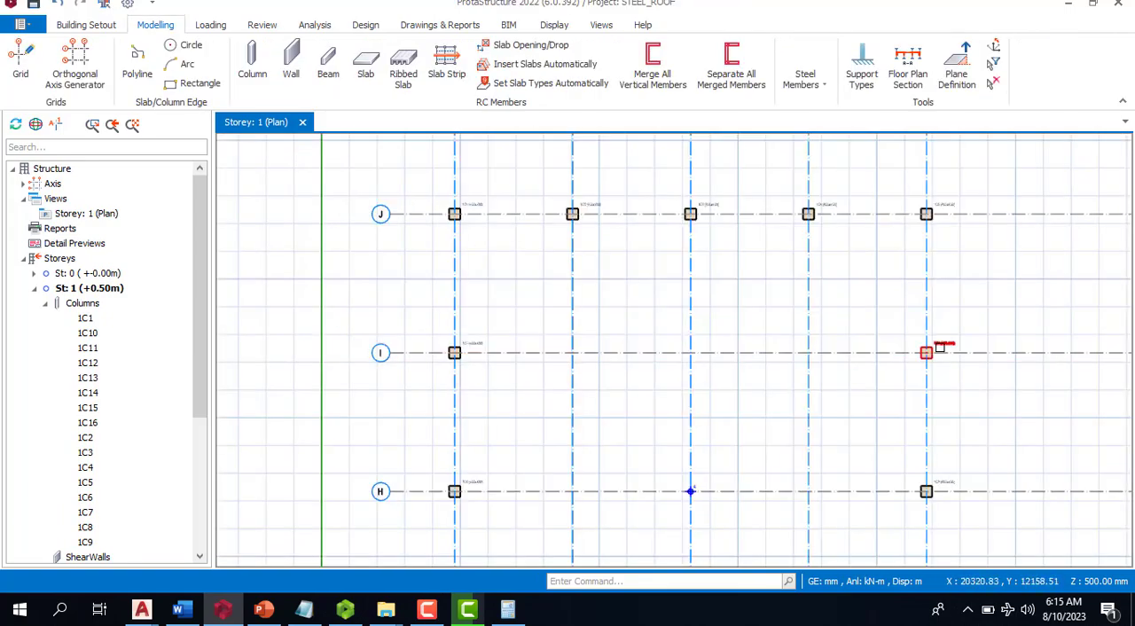
pyautogui.scroll(4, 940, 347)
pyautogui.scroll(-4, 963, 279)
pyautogui.scroll(1, 961, 405)
pyautogui.scroll(-2, 1006, 329)
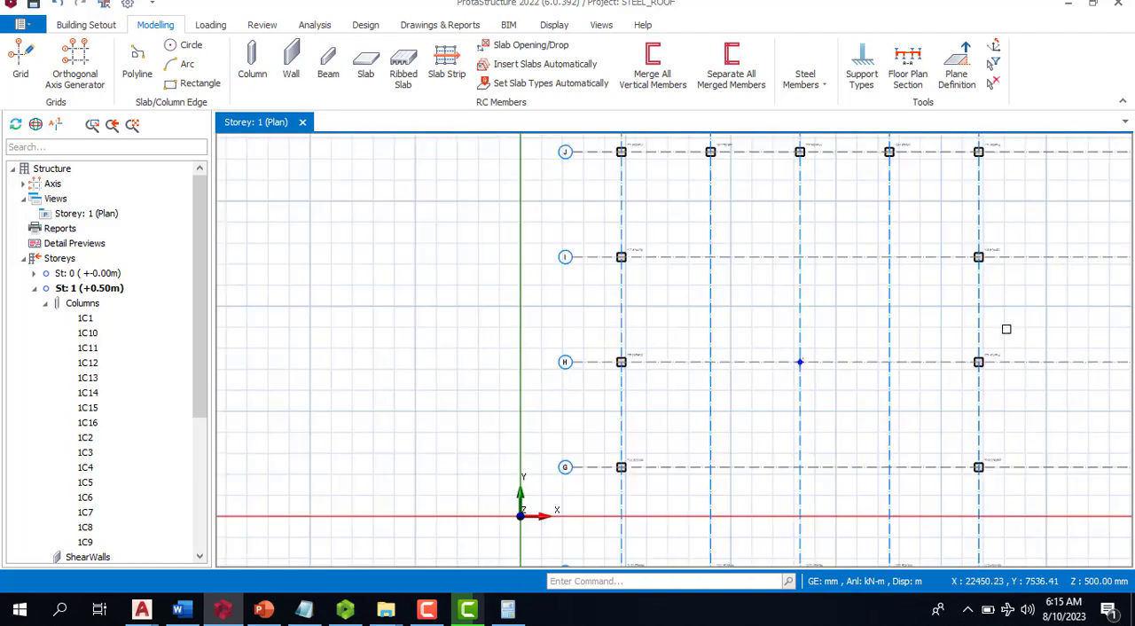
pyautogui.scroll(3, 639, 375)
pyautogui.scroll(-5, 573, 405)
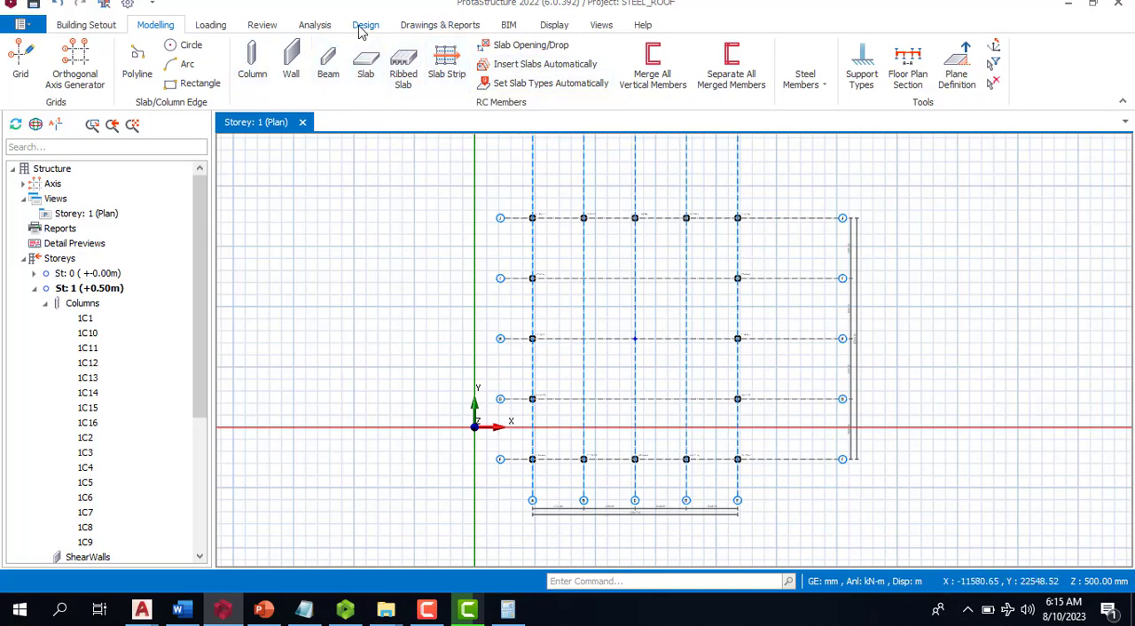
# - Try to delete the unused axes from the model
pyautogui.click(508, 25)
pyautogui.click(474, 25)
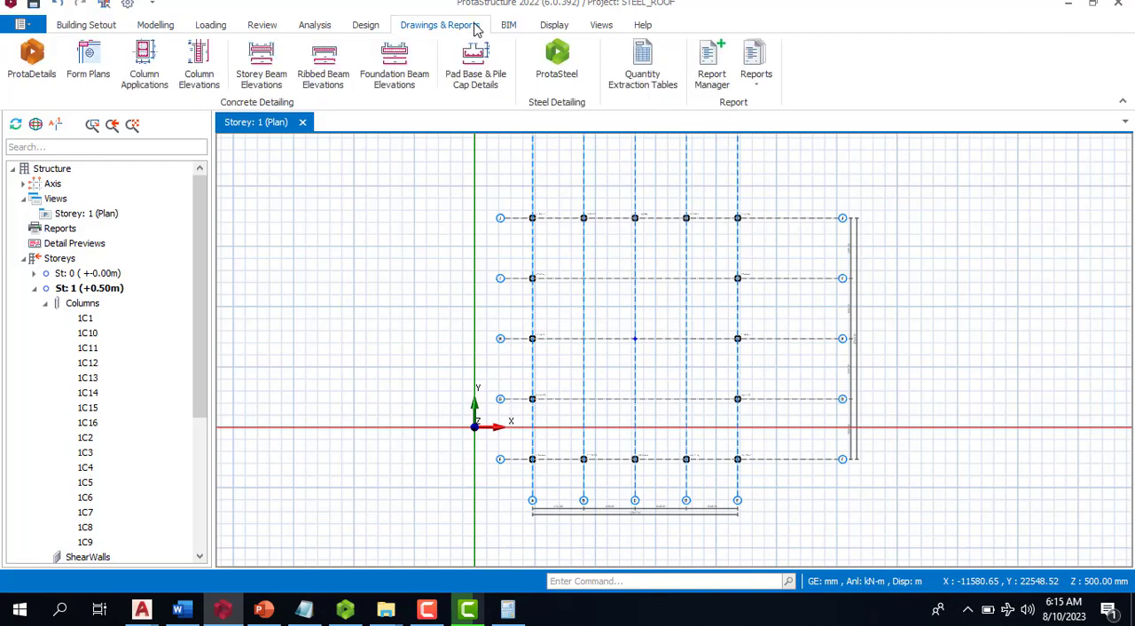
pyautogui.click(369, 26)
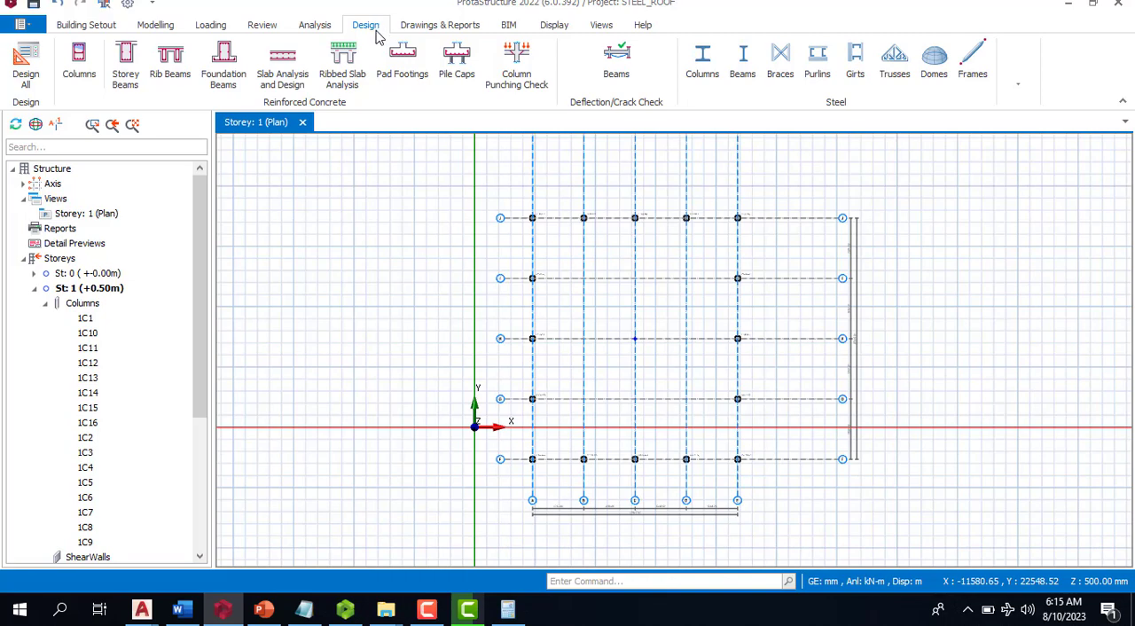
pyautogui.click(316, 26)
pyautogui.click(257, 27)
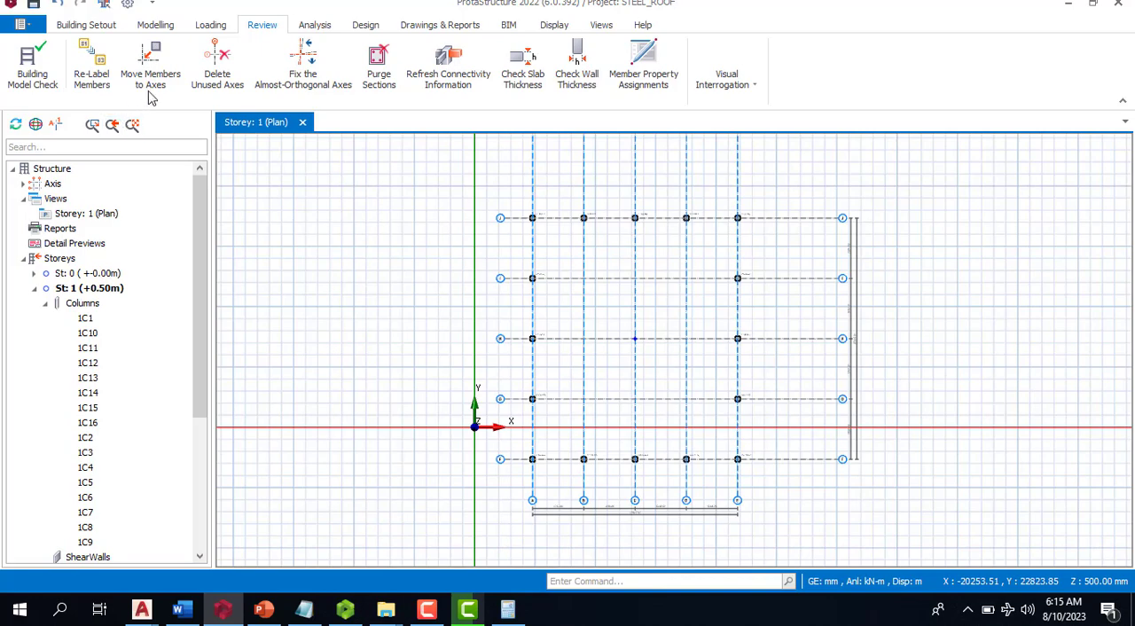
pyautogui.click(236, 84)
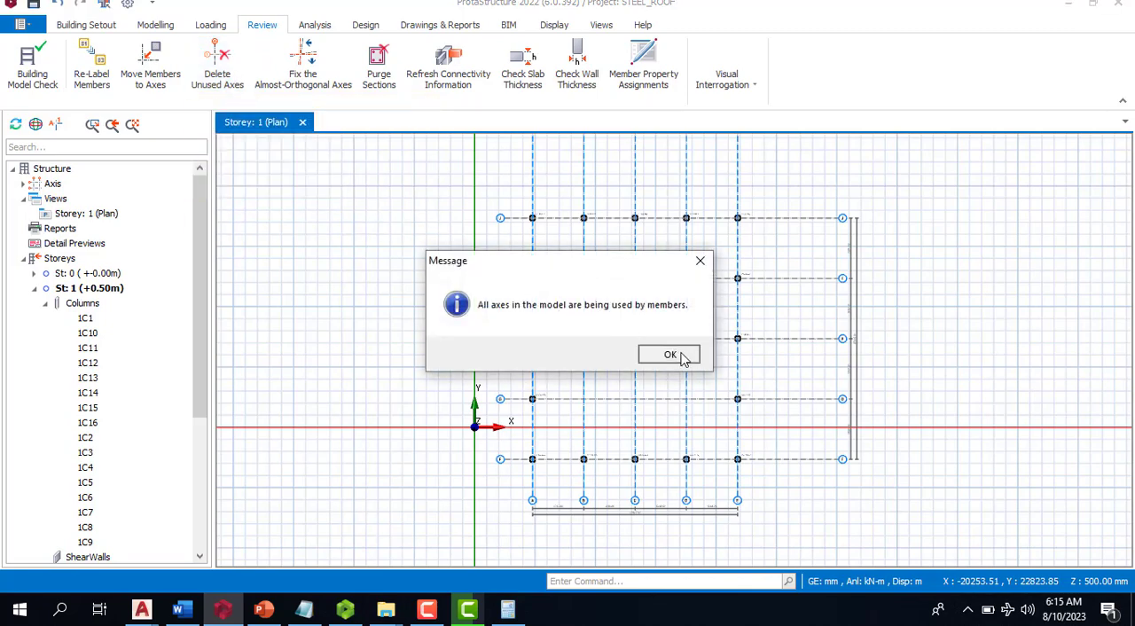
pyautogui.click(670, 354)
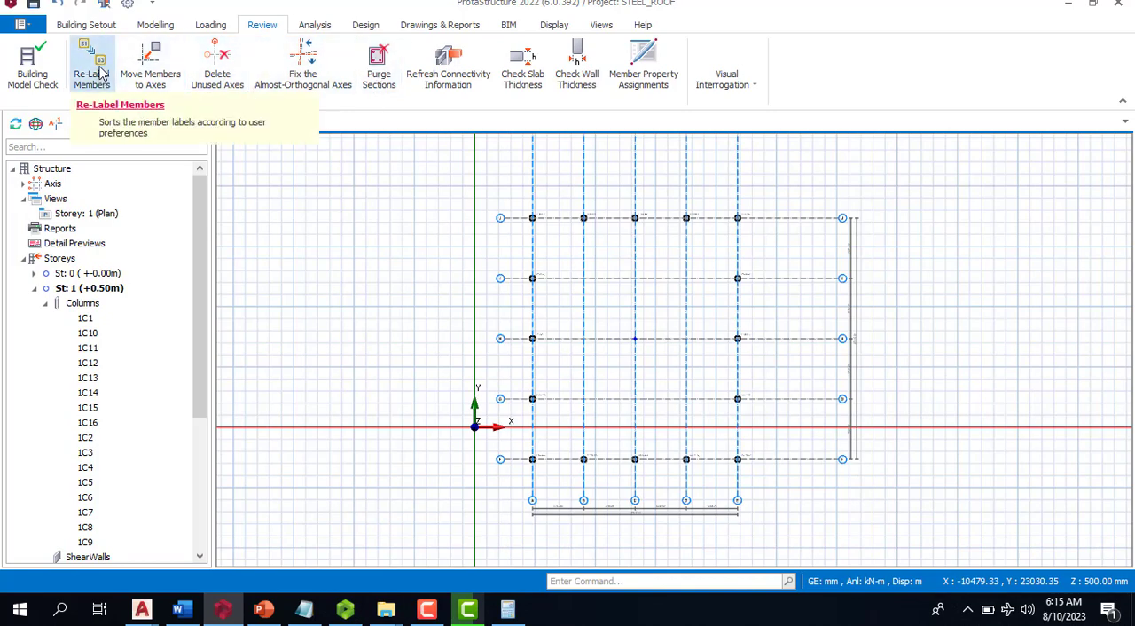
# - Re-label the columns on all storeys, sorted rowwise from left-top to right-bottom
pyautogui.click(97, 78)
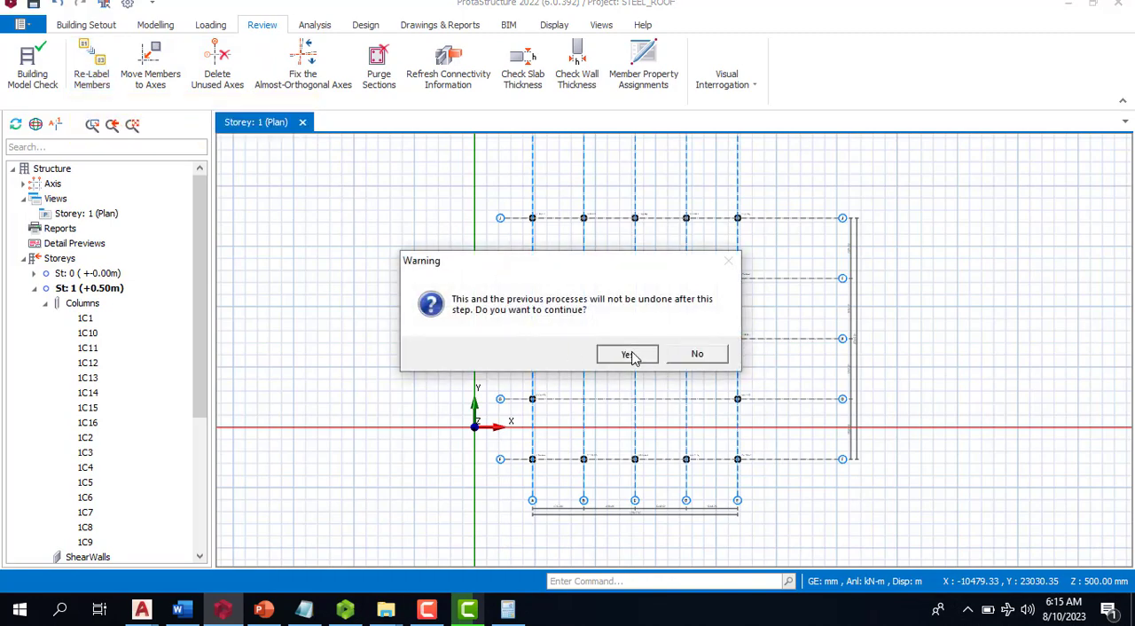
pyautogui.click(630, 354)
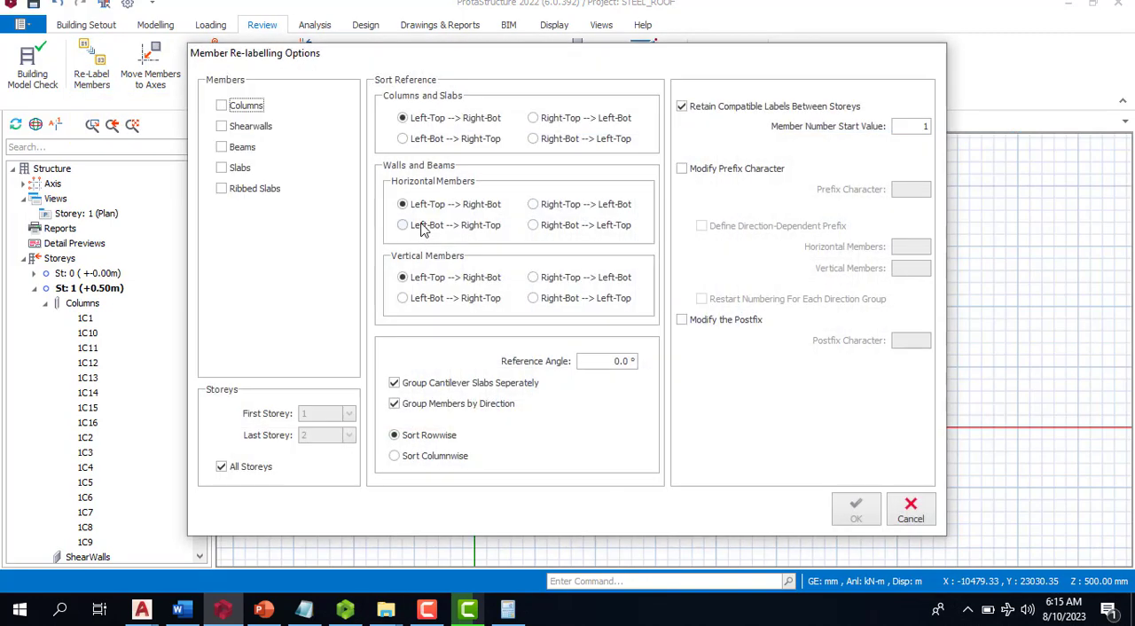
pyautogui.click(223, 107)
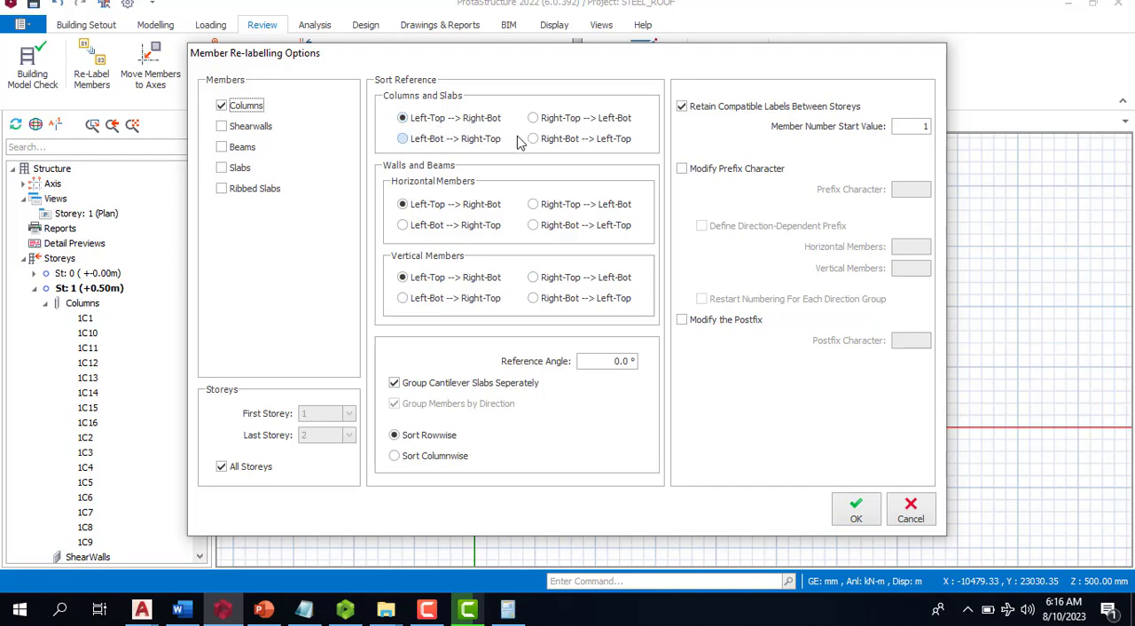
pyautogui.click(857, 511)
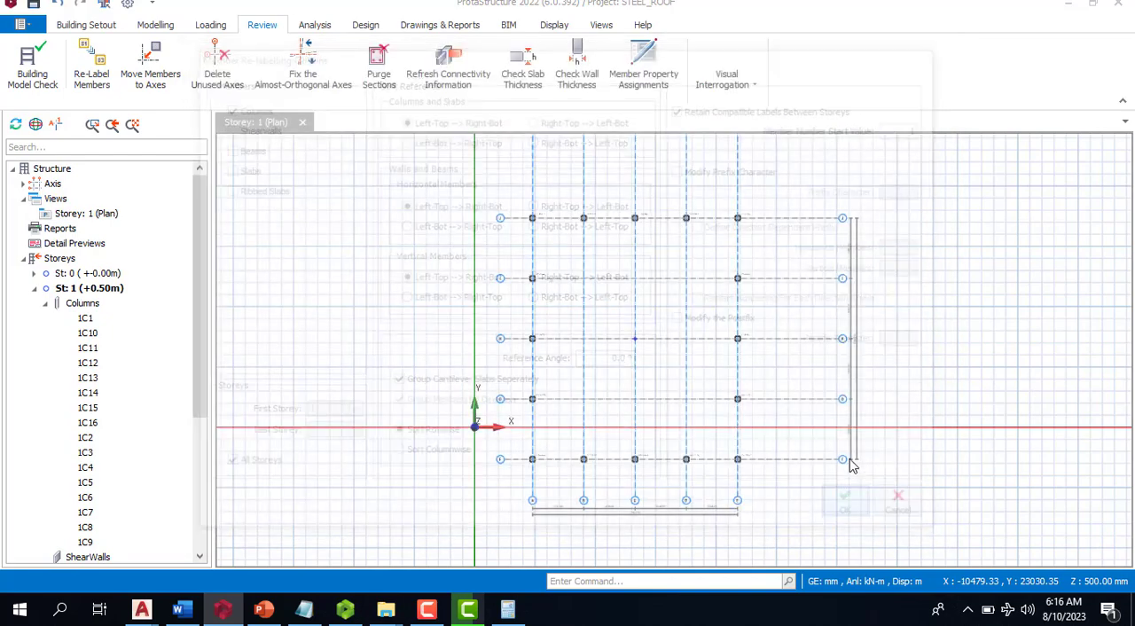
# - Examine the re-labelled columns along axes J to F on the storey 1 plan
pyautogui.scroll(2, 656, 390)
pyautogui.scroll(2, 605, 189)
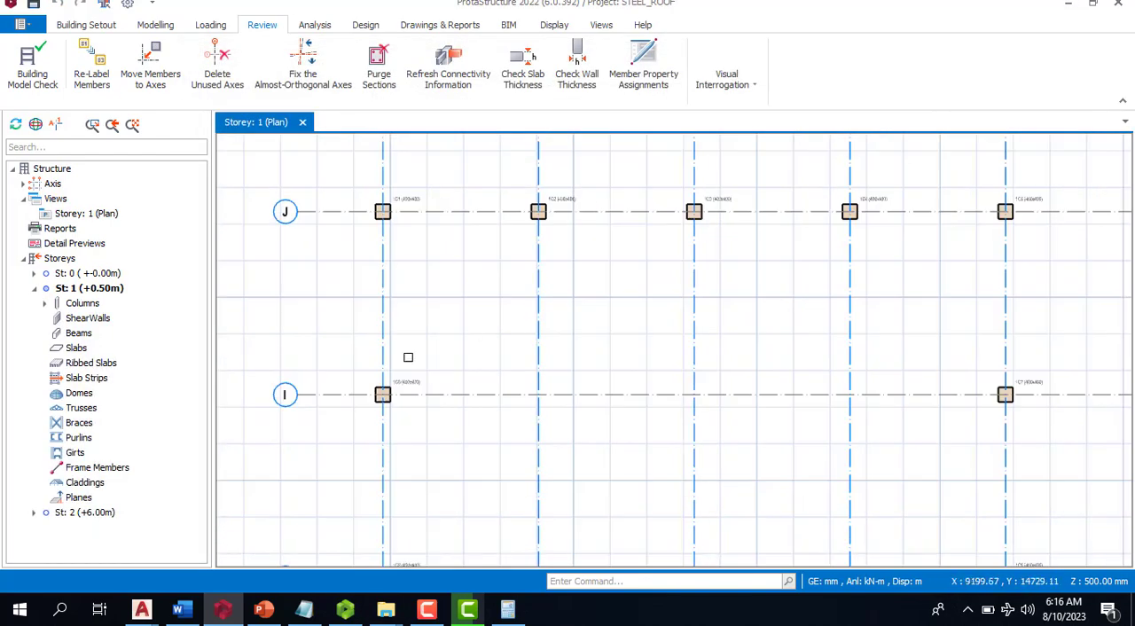
pyautogui.scroll(2, 395, 384)
pyautogui.scroll(-3, 367, 359)
pyautogui.scroll(1, 811, 368)
pyautogui.scroll(2, 812, 369)
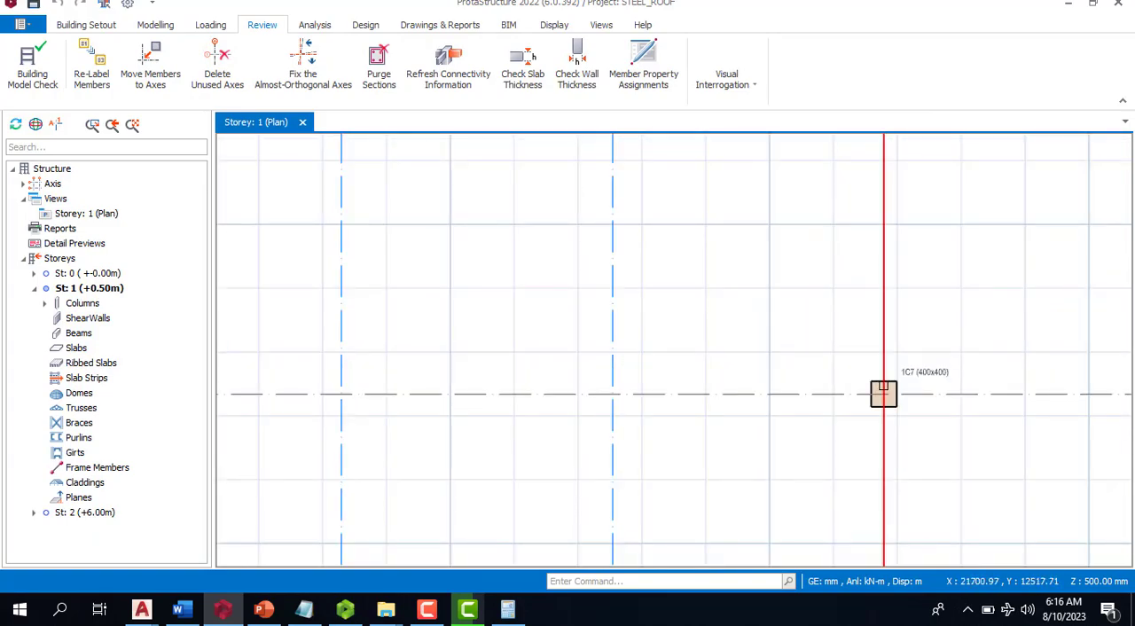
pyautogui.scroll(-3, 664, 426)
pyautogui.scroll(3, 568, 431)
pyautogui.scroll(-2, 462, 374)
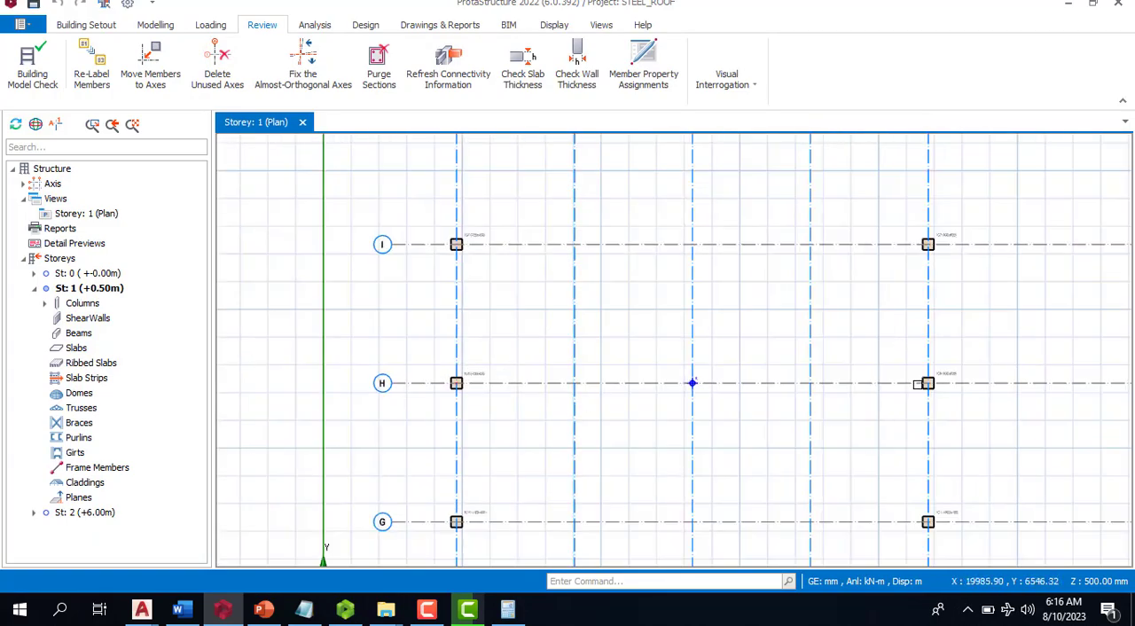
pyautogui.scroll(3, 928, 372)
pyautogui.scroll(-3, 719, 456)
pyautogui.scroll(3, 726, 378)
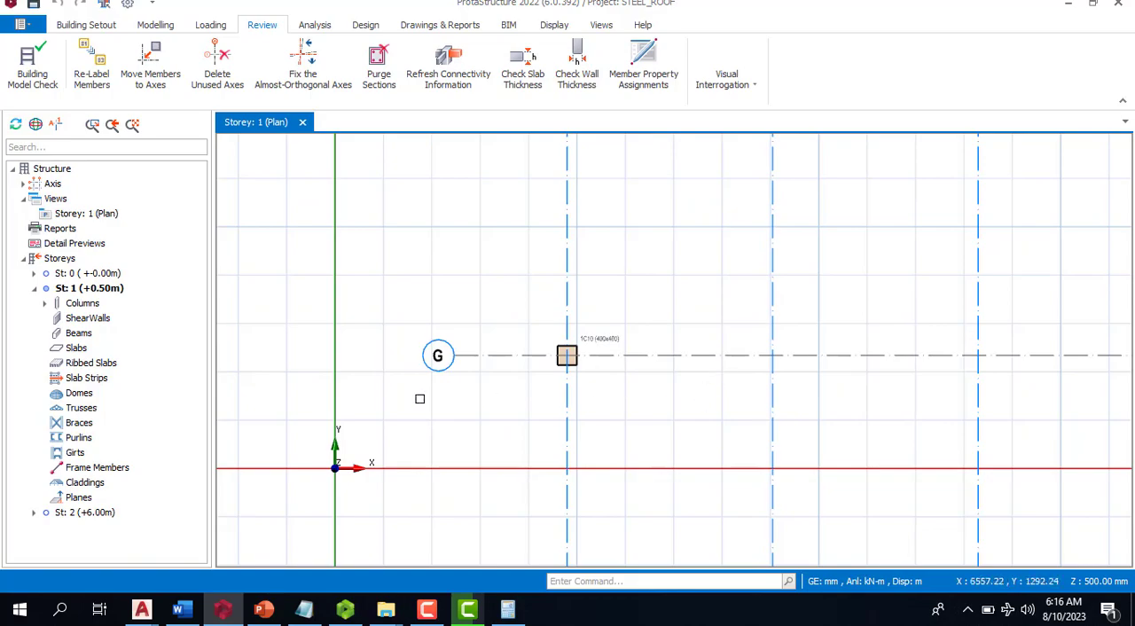
pyautogui.scroll(-3, 418, 398)
pyautogui.scroll(4, 758, 377)
pyautogui.scroll(-3, 685, 371)
pyautogui.scroll(-3, 674, 404)
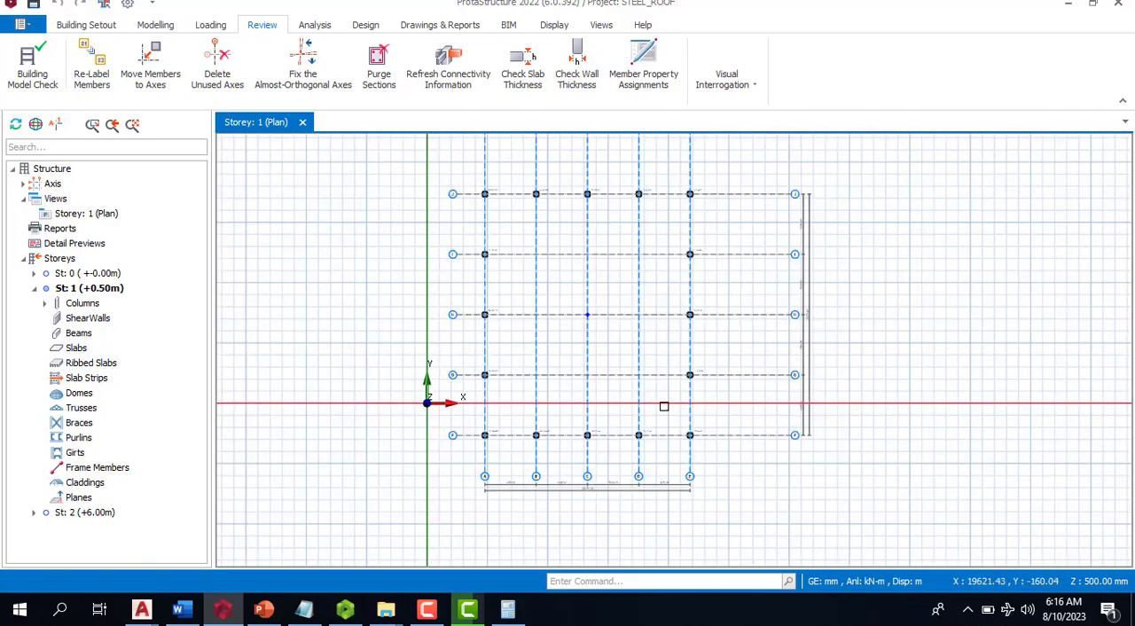
pyautogui.scroll(2, 727, 311)
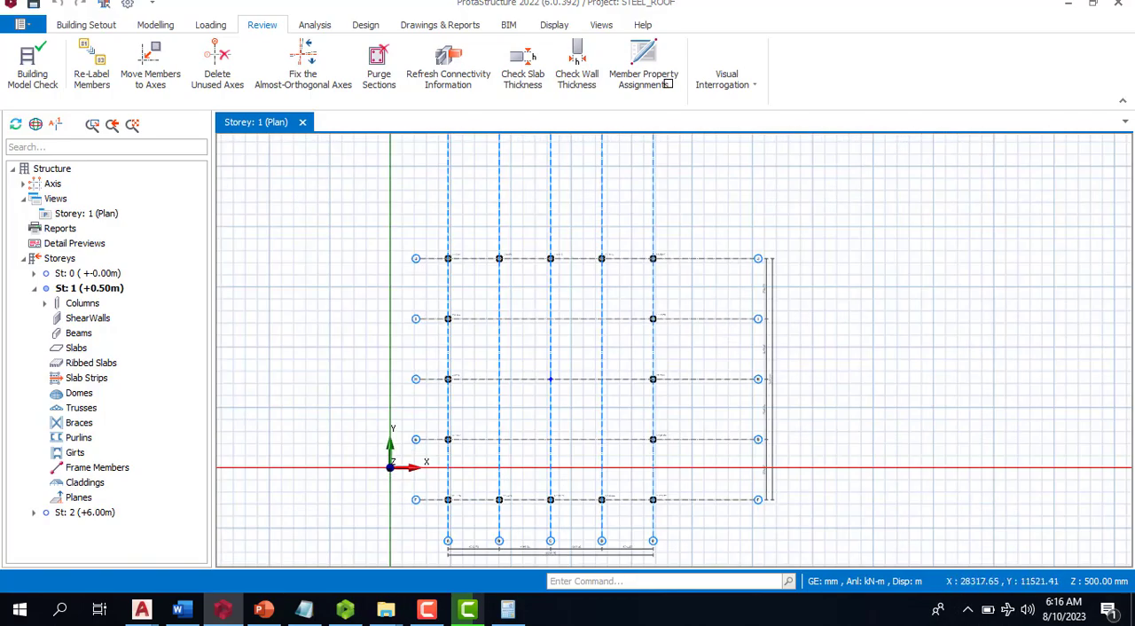
# - Place UKC305X305X97 steel columns on storey 2 at the intersections of axis J with axes A to E
pyautogui.click(76, 516)
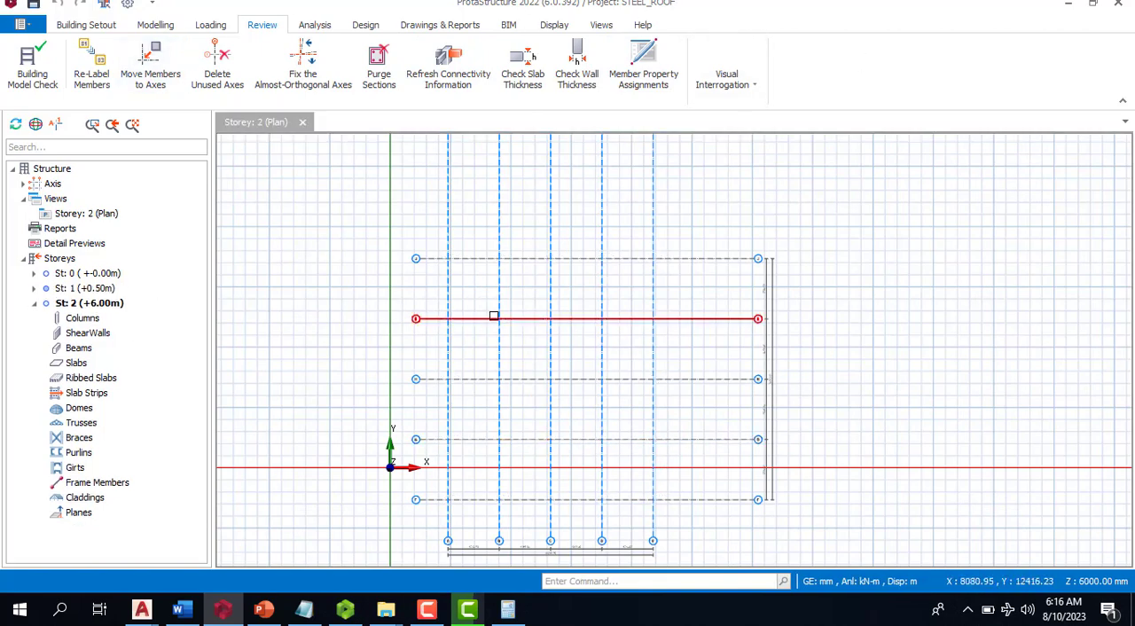
pyautogui.click(502, 201)
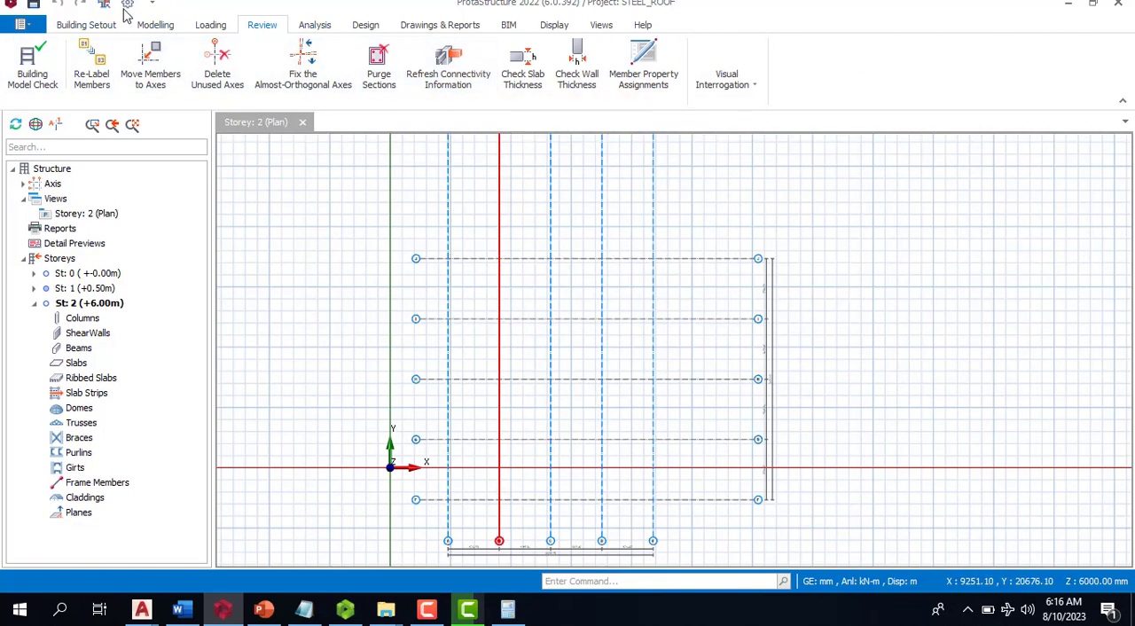
pyautogui.click(142, 26)
pyautogui.click(805, 76)
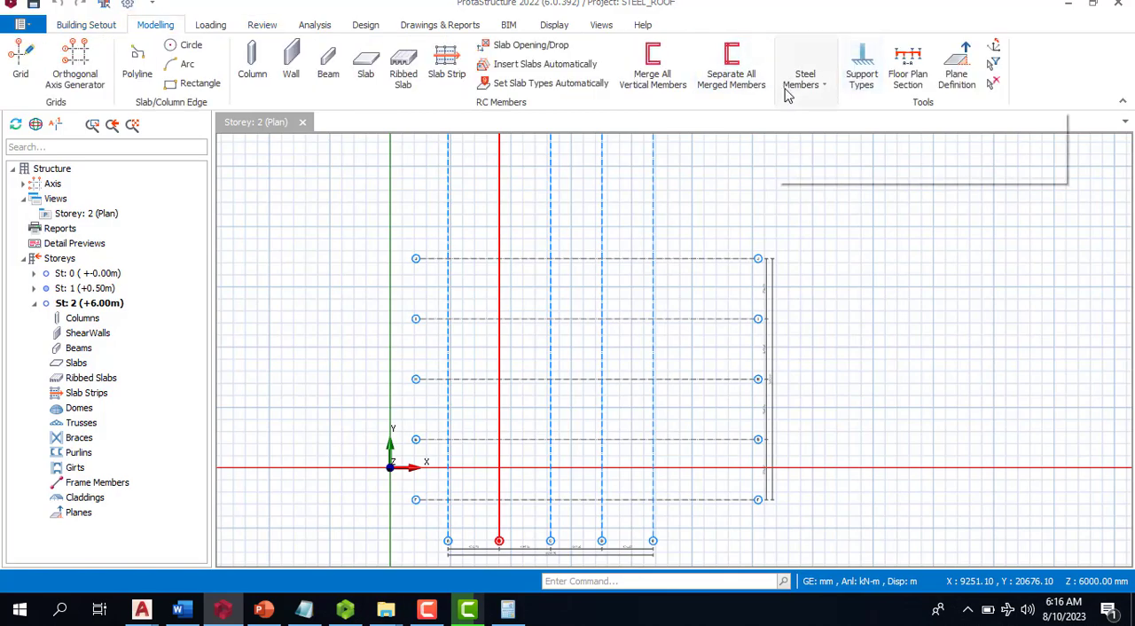
pyautogui.click(833, 138)
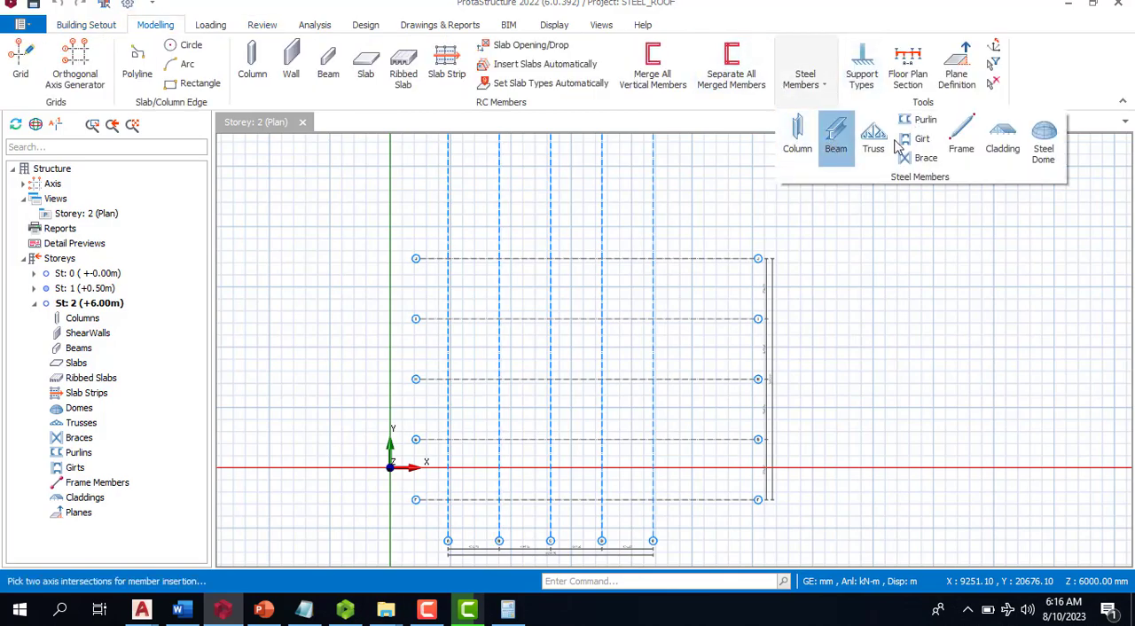
pyautogui.click(811, 139)
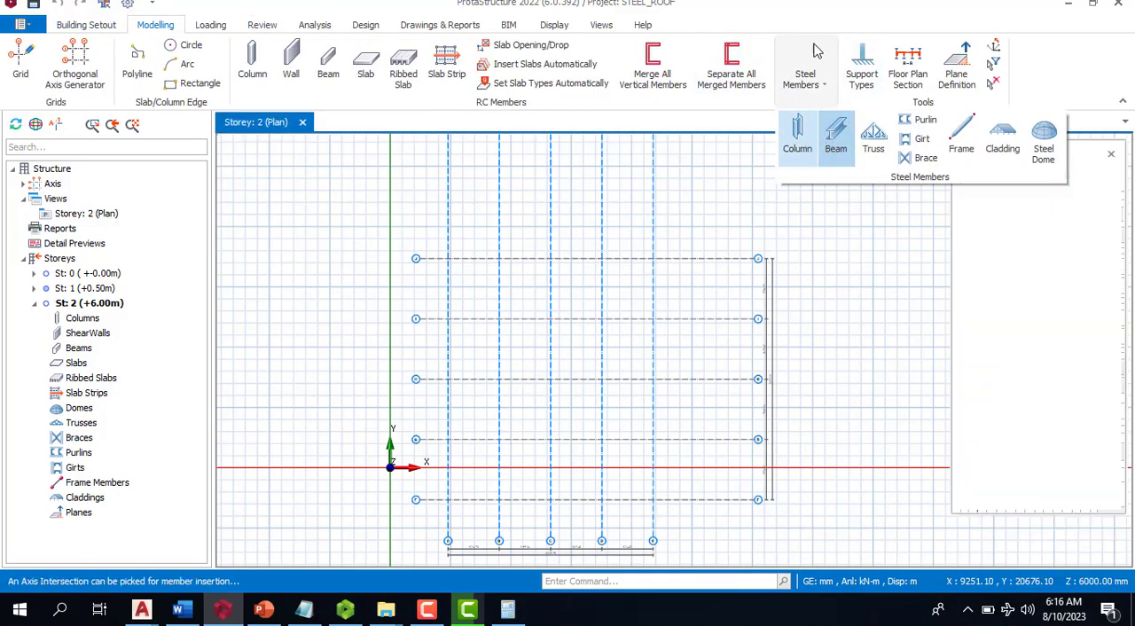
pyautogui.click(447, 258)
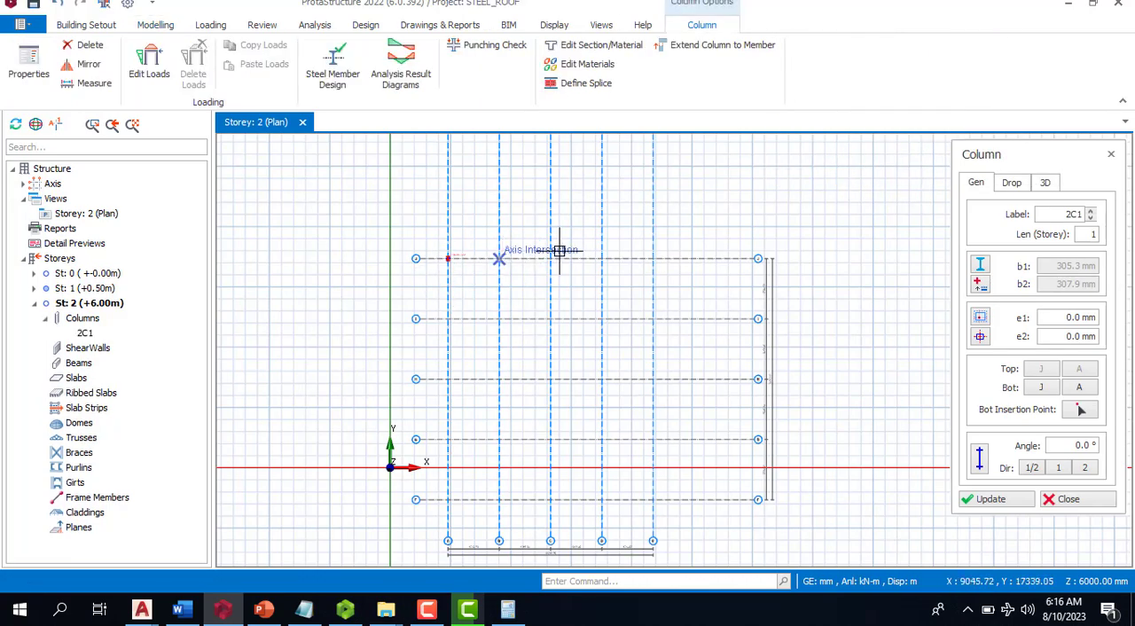
pyautogui.click(500, 258)
pyautogui.click(550, 259)
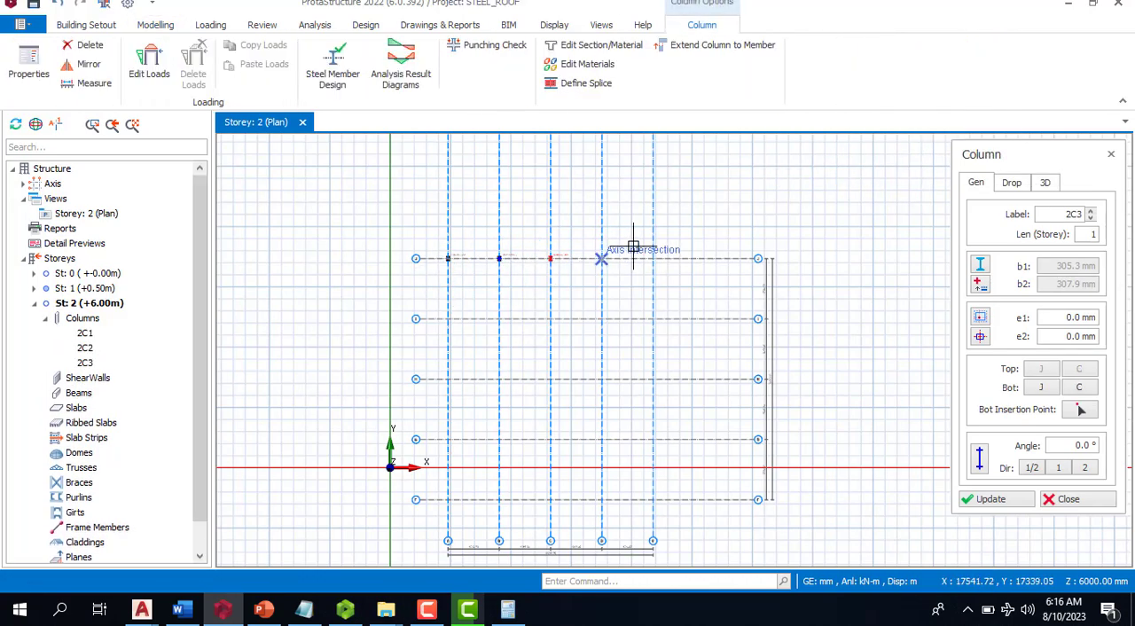
pyautogui.click(603, 259)
pyautogui.click(653, 260)
# - Place steel columns on storey 2 where axes A and E cross axes I, H and G
pyautogui.scroll(-2, 677, 219)
pyautogui.scroll(1, 667, 325)
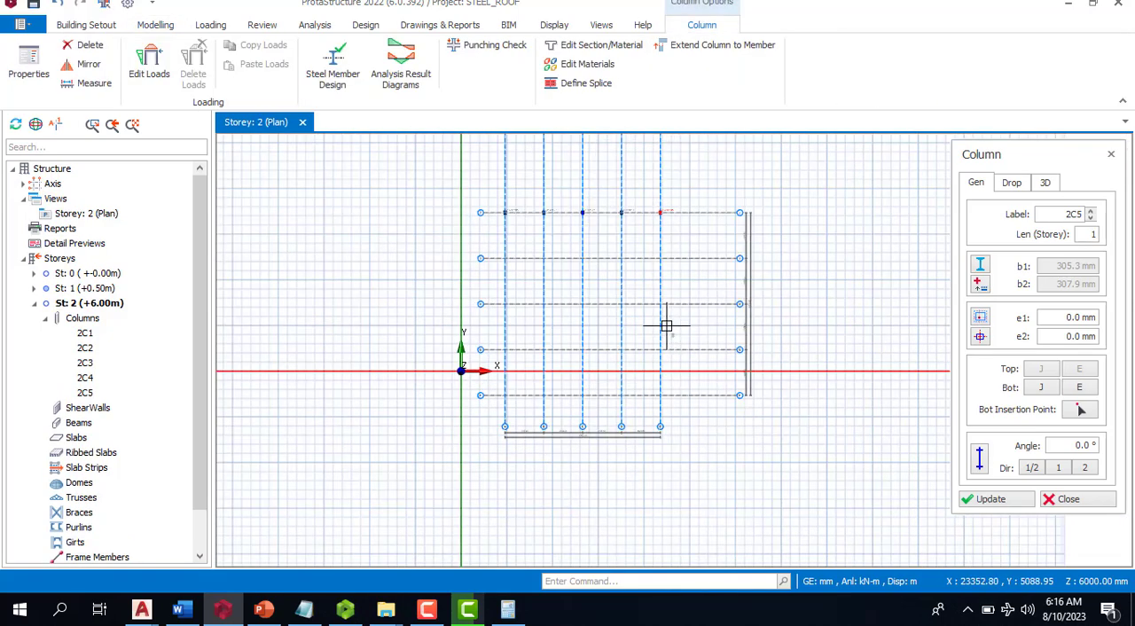
pyautogui.click(506, 258)
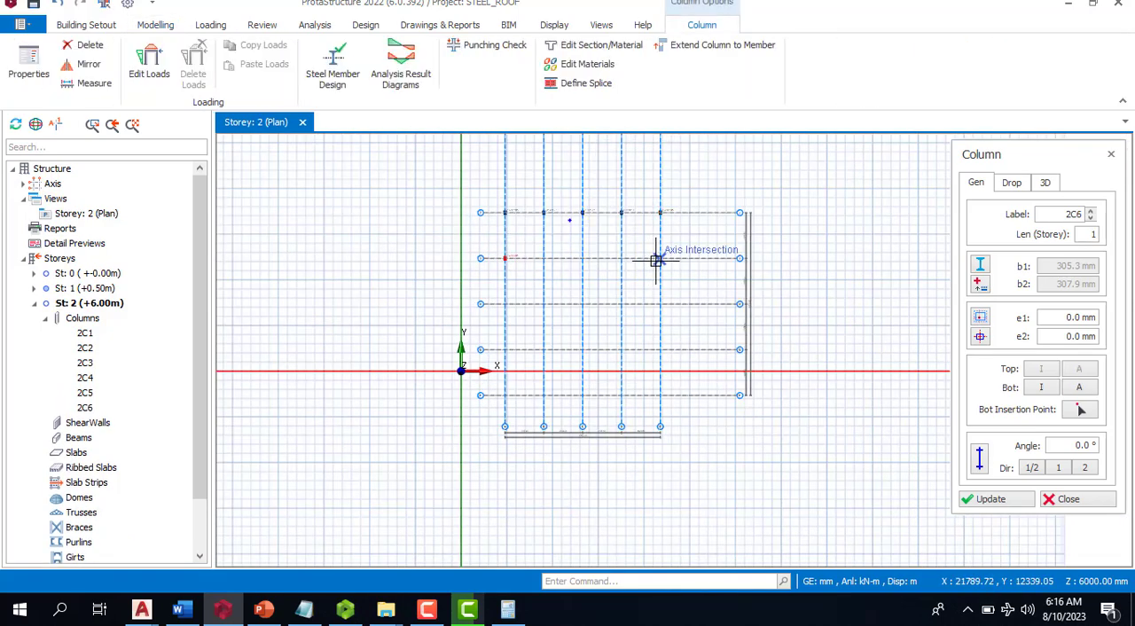
pyautogui.click(506, 304)
pyautogui.click(658, 303)
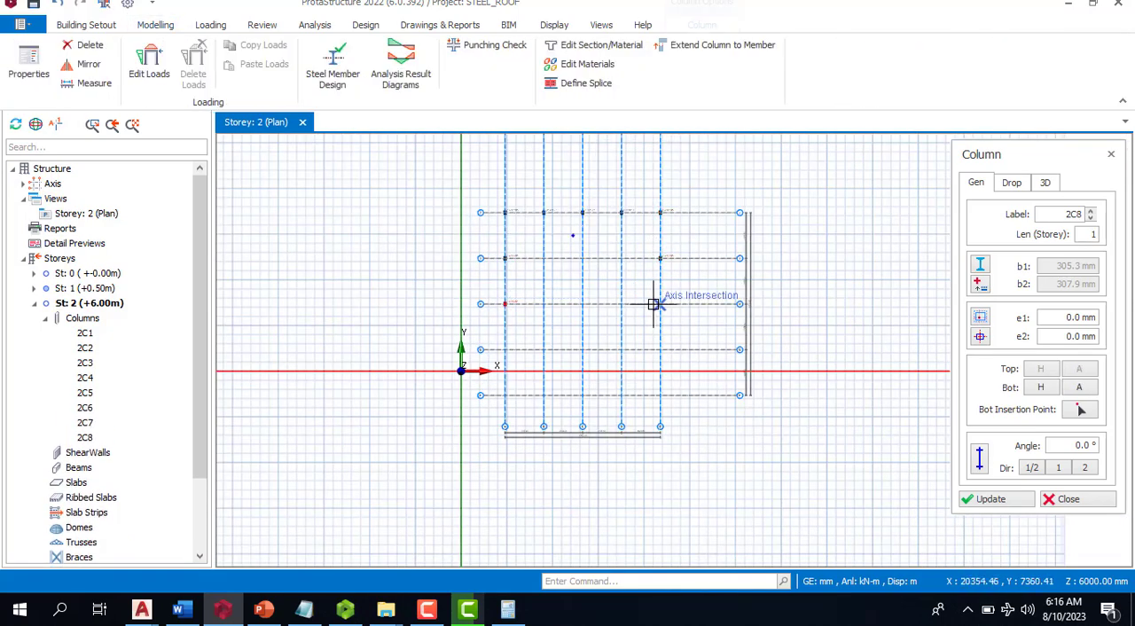
pyautogui.click(504, 349)
pyautogui.click(660, 349)
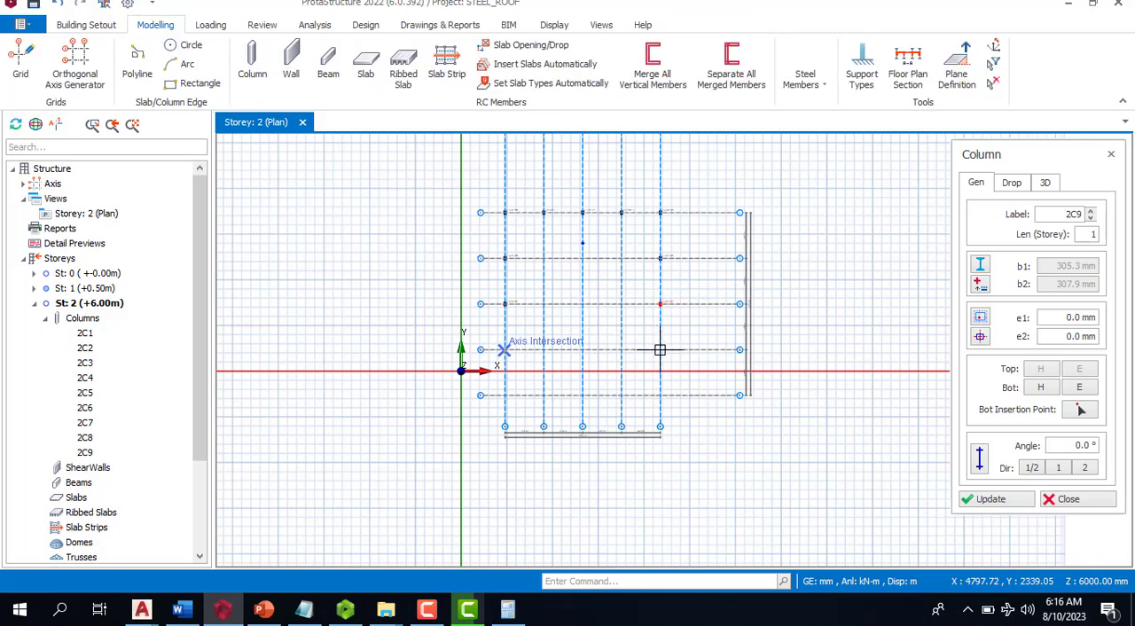
# - Place steel columns on storey 2 along axis F at its intersections with axes A to E
pyautogui.click(505, 396)
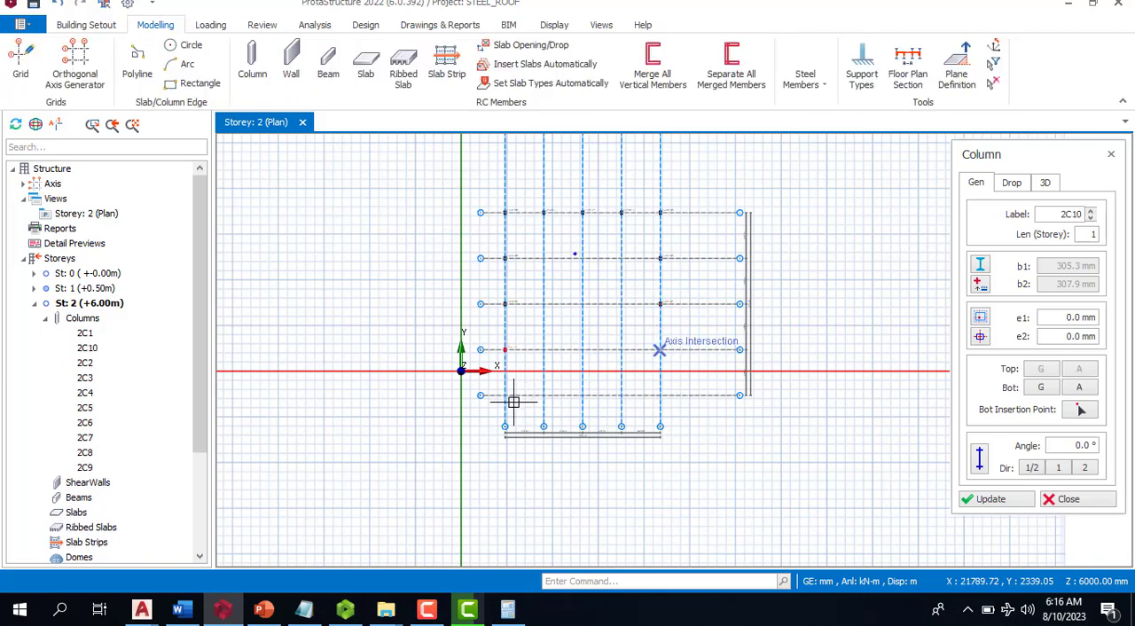
pyautogui.click(660, 396)
pyautogui.click(660, 396)
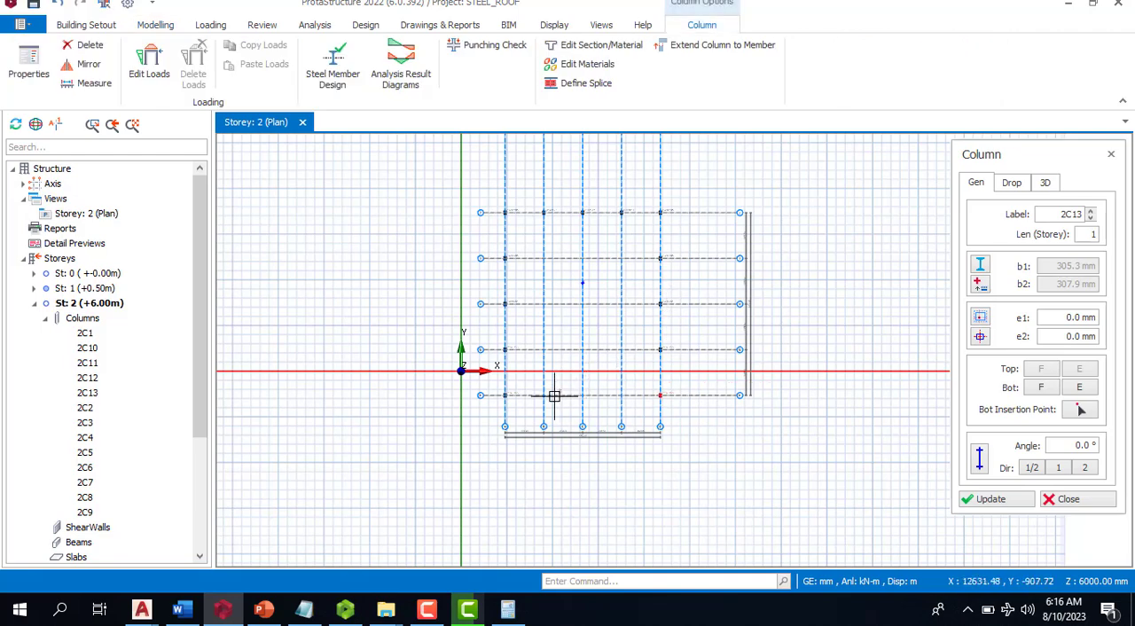
pyautogui.scroll(2, 552, 399)
pyautogui.click(539, 391)
pyautogui.click(604, 390)
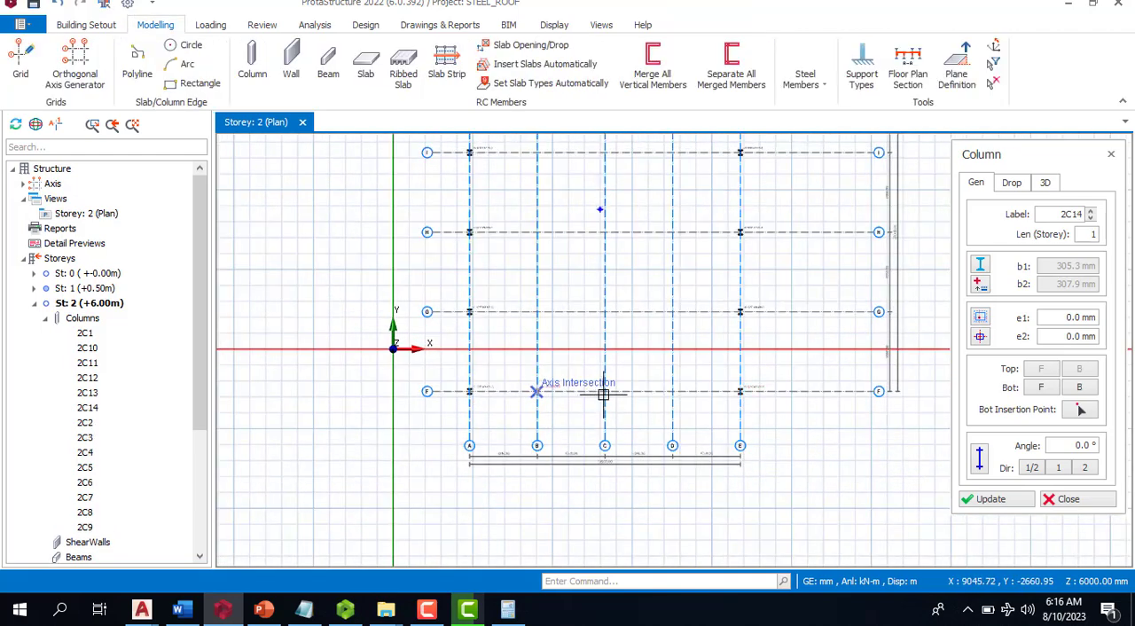
pyautogui.click(675, 392)
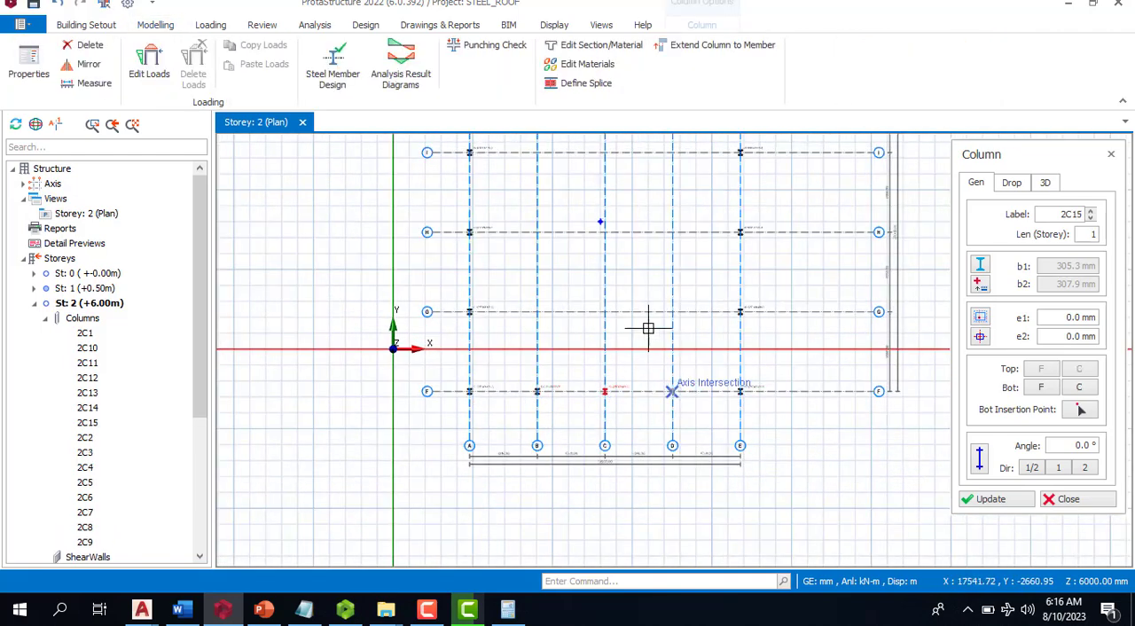
pyautogui.press('Escape')
# - Re-label the columns on all storeys, sorted rowwise from left-top to right-bottom
pyautogui.click(260, 25)
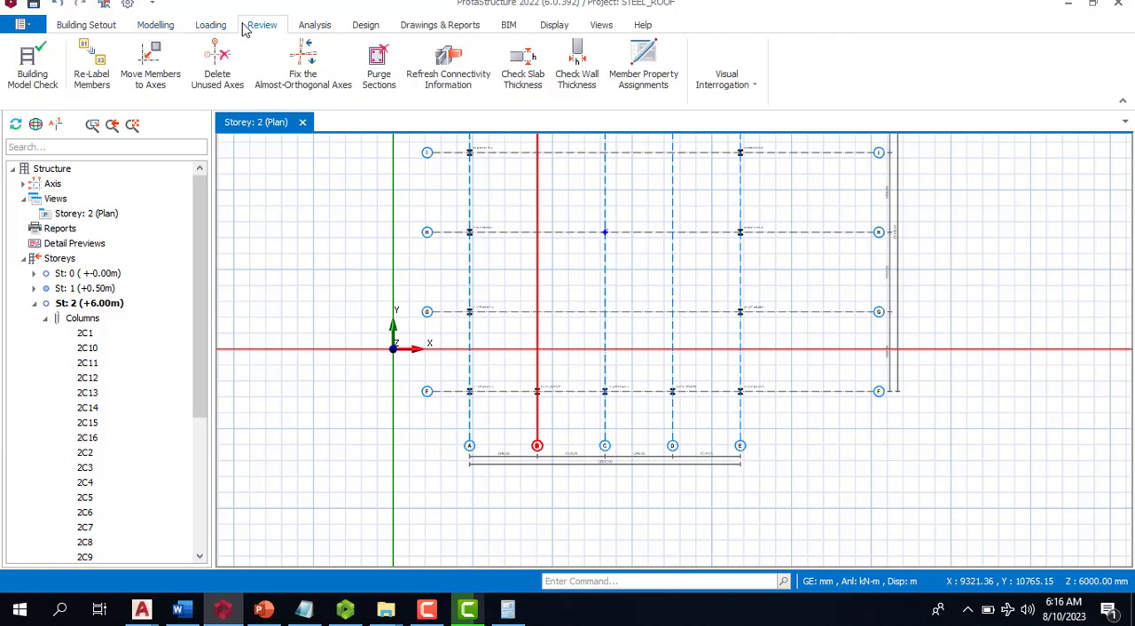
pyautogui.click(99, 69)
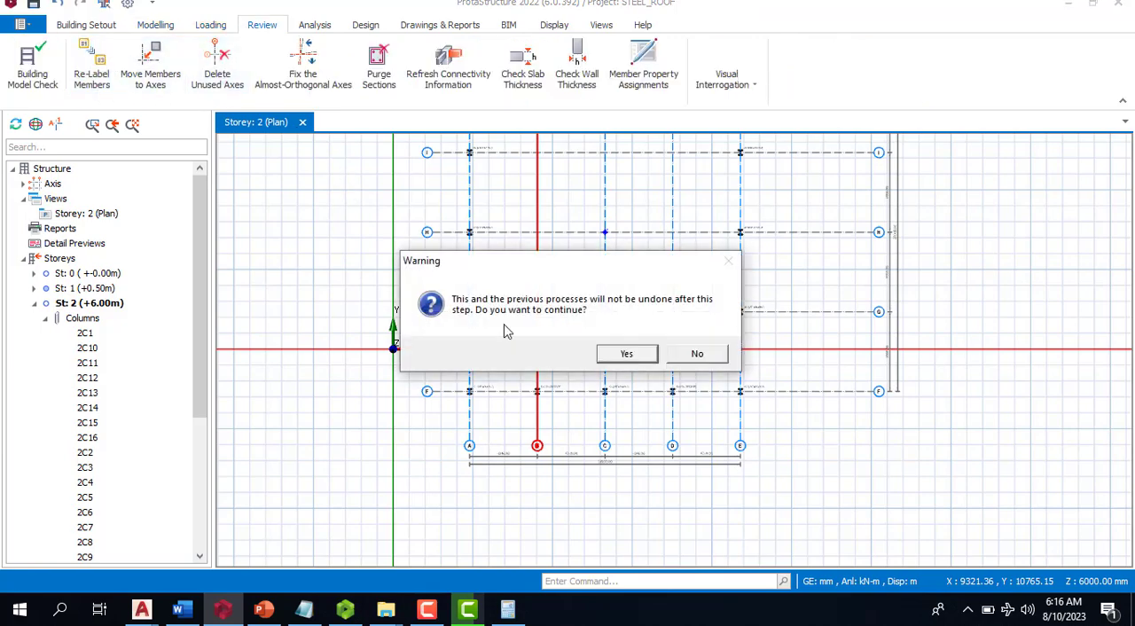
pyautogui.click(648, 355)
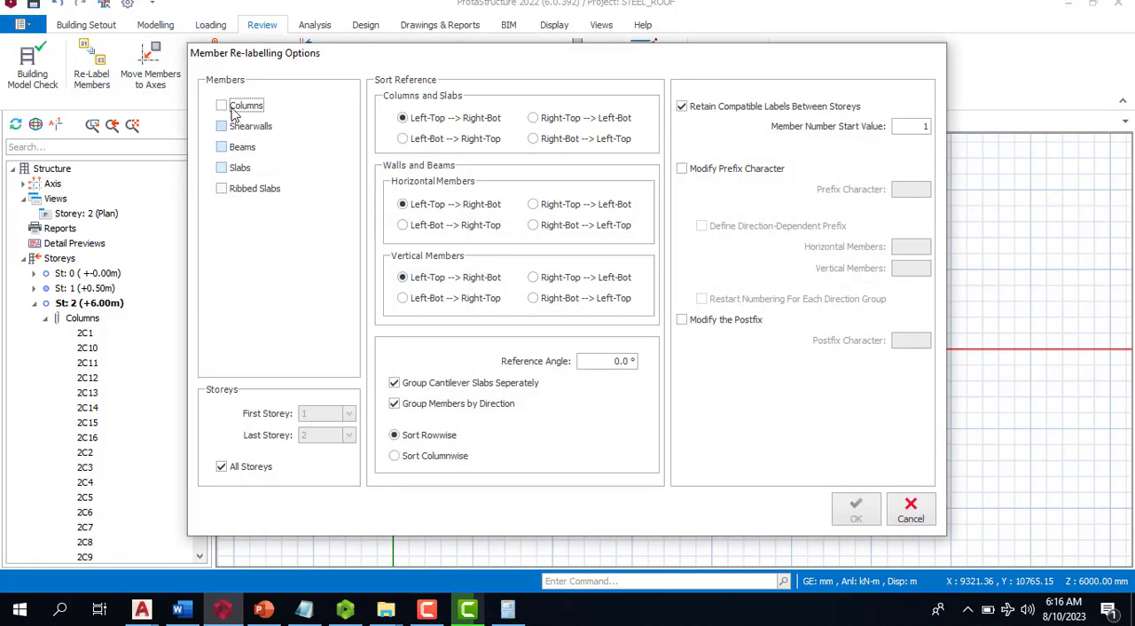
pyautogui.click(235, 107)
pyautogui.click(853, 510)
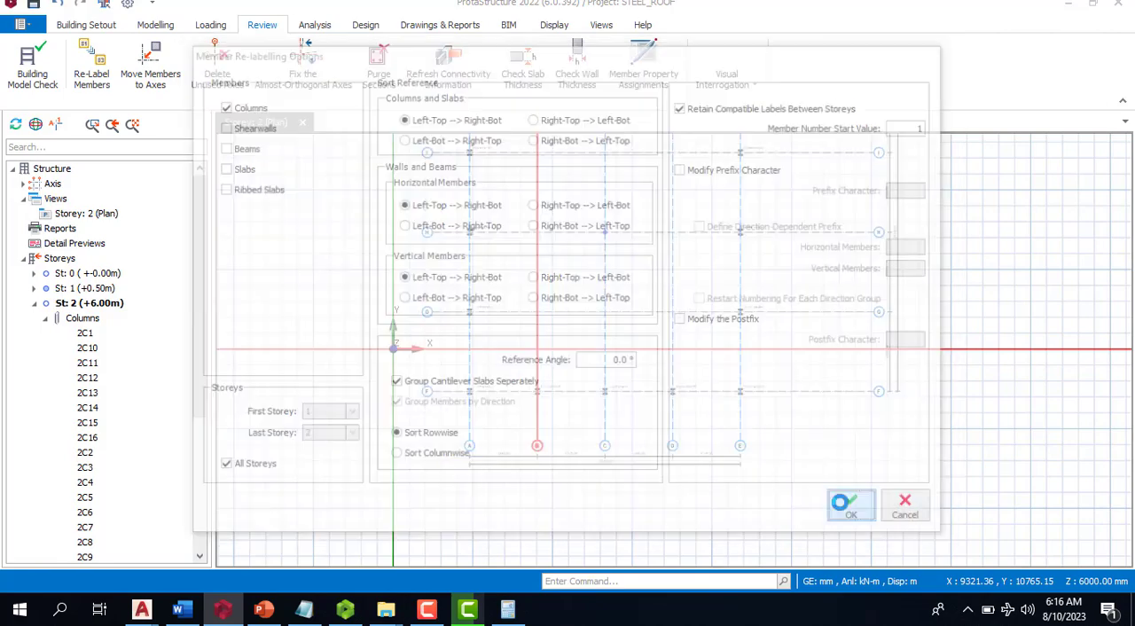
# - Check the new column labels along axis F, open a 3D physical model view and tile it vertically with the storey 2 plan
pyautogui.scroll(5, 515, 418)
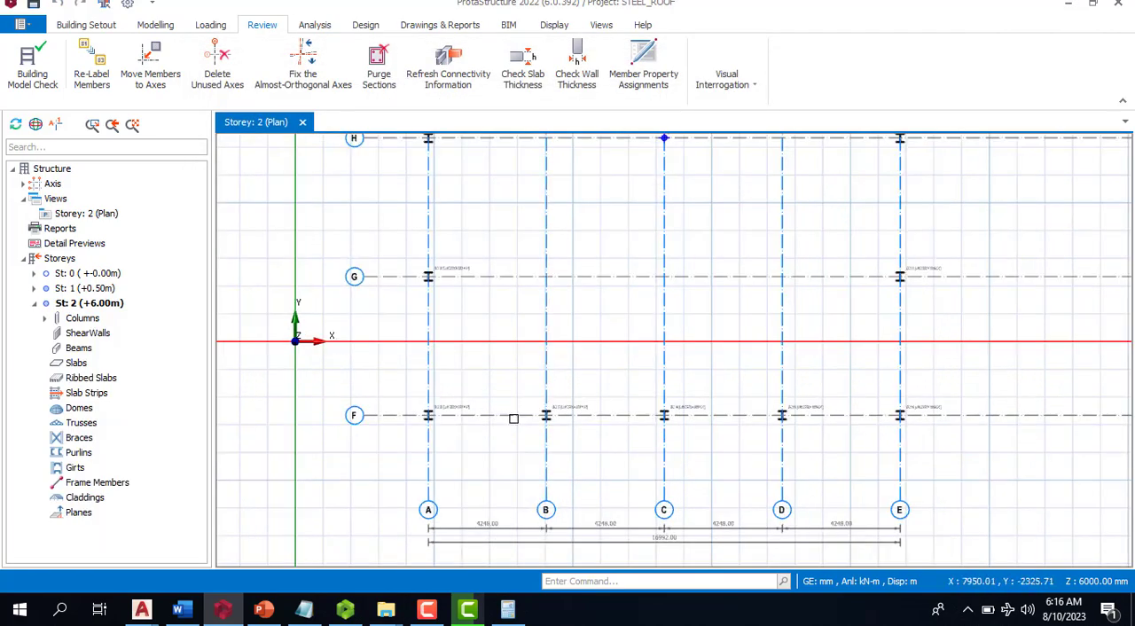
pyautogui.scroll(3, 621, 417)
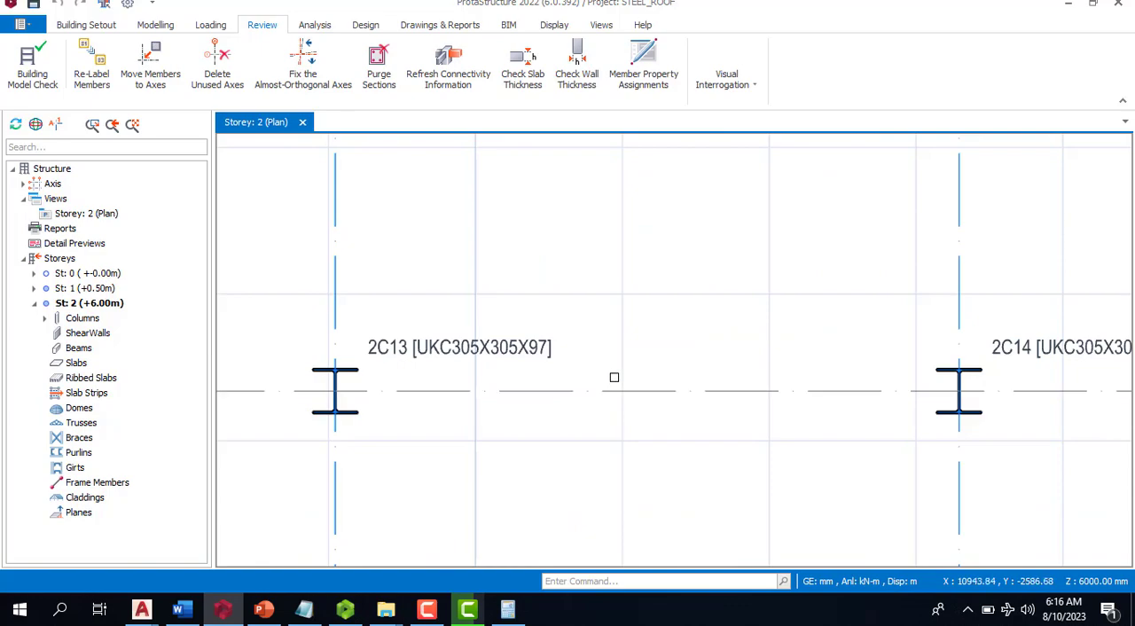
pyautogui.scroll(-2, 612, 378)
pyautogui.scroll(-4, 594, 360)
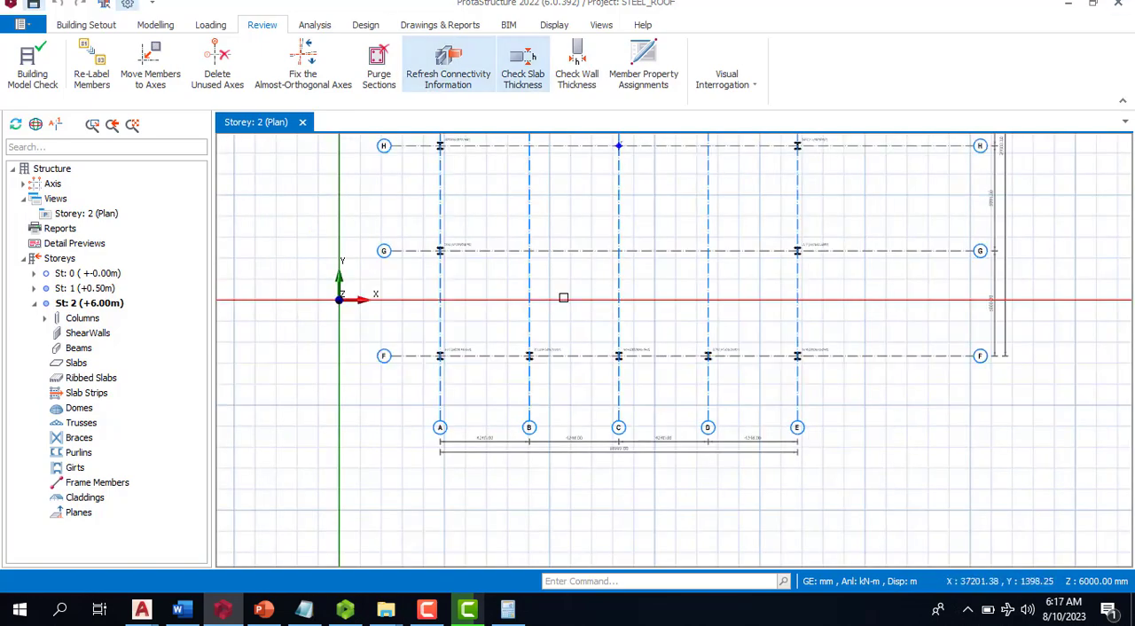
pyautogui.scroll(-2, 497, 406)
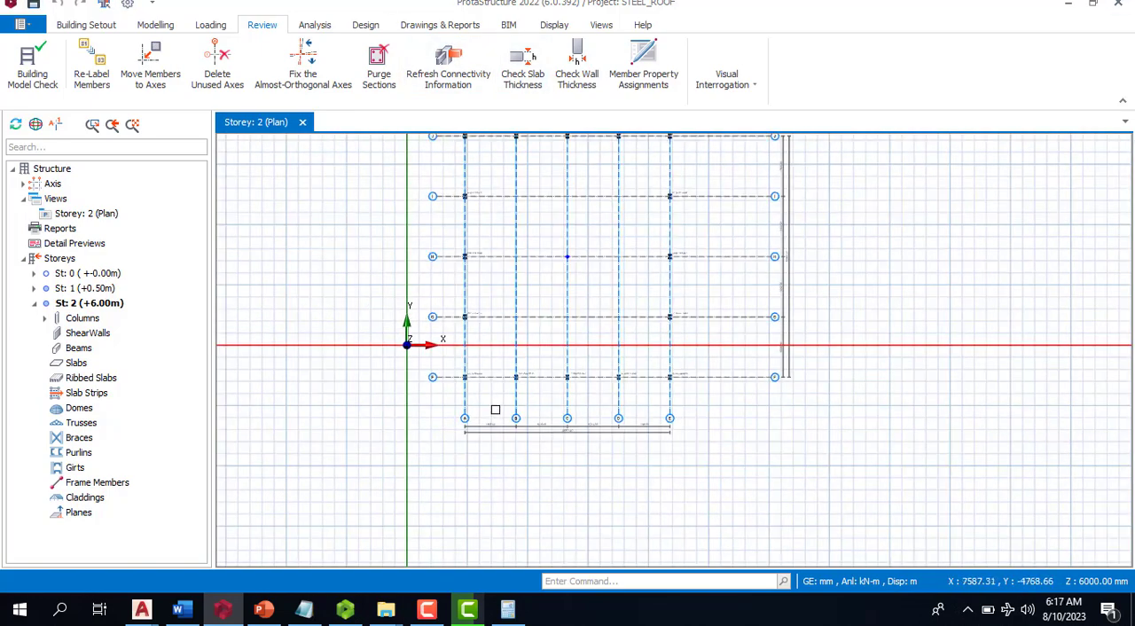
pyautogui.click(57, 200)
pyautogui.rightClick(56, 200)
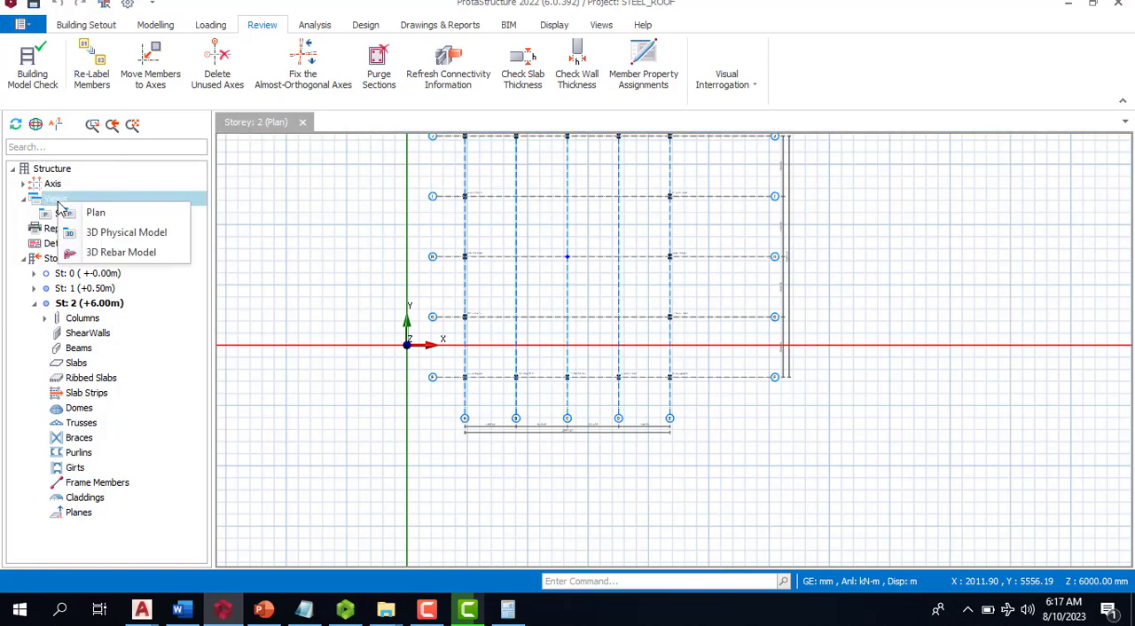
pyautogui.click(102, 232)
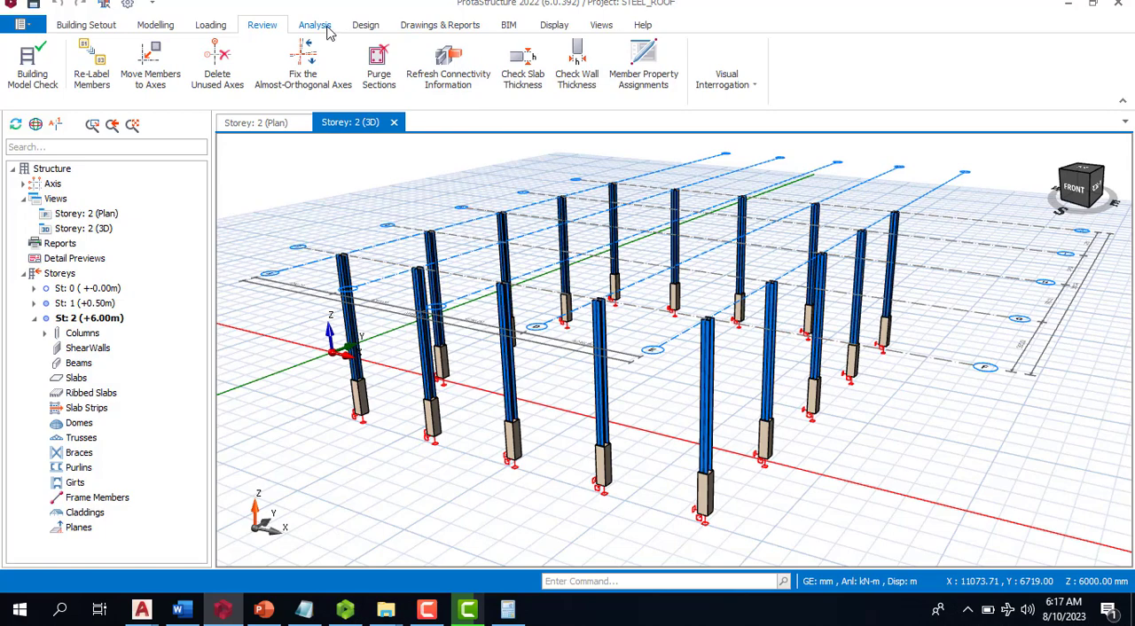
pyautogui.click(603, 26)
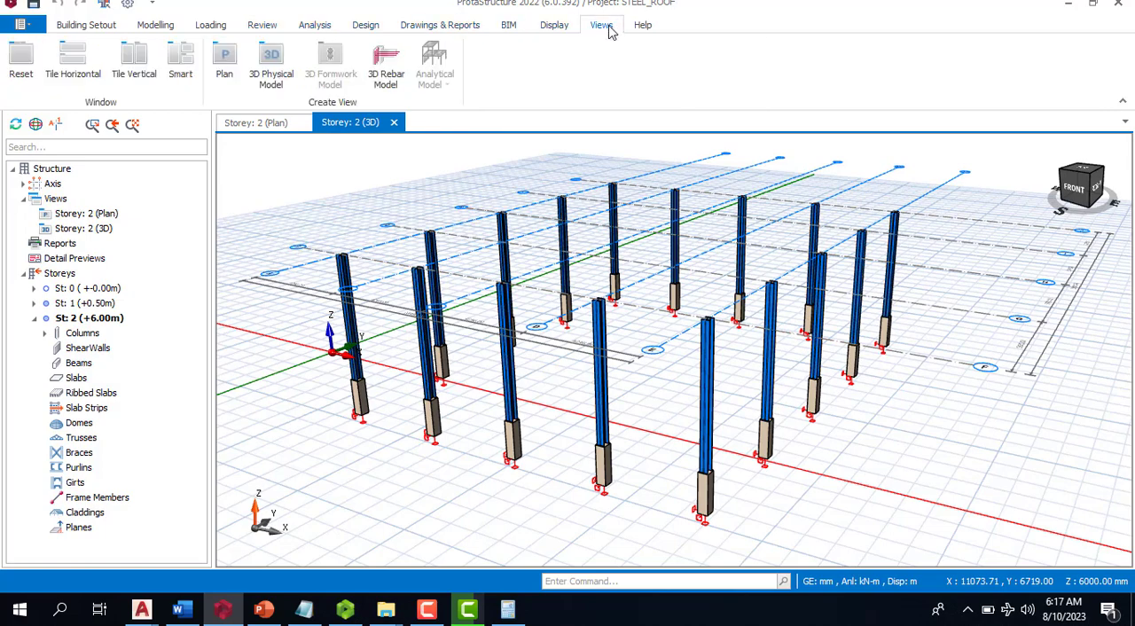
pyautogui.click(134, 64)
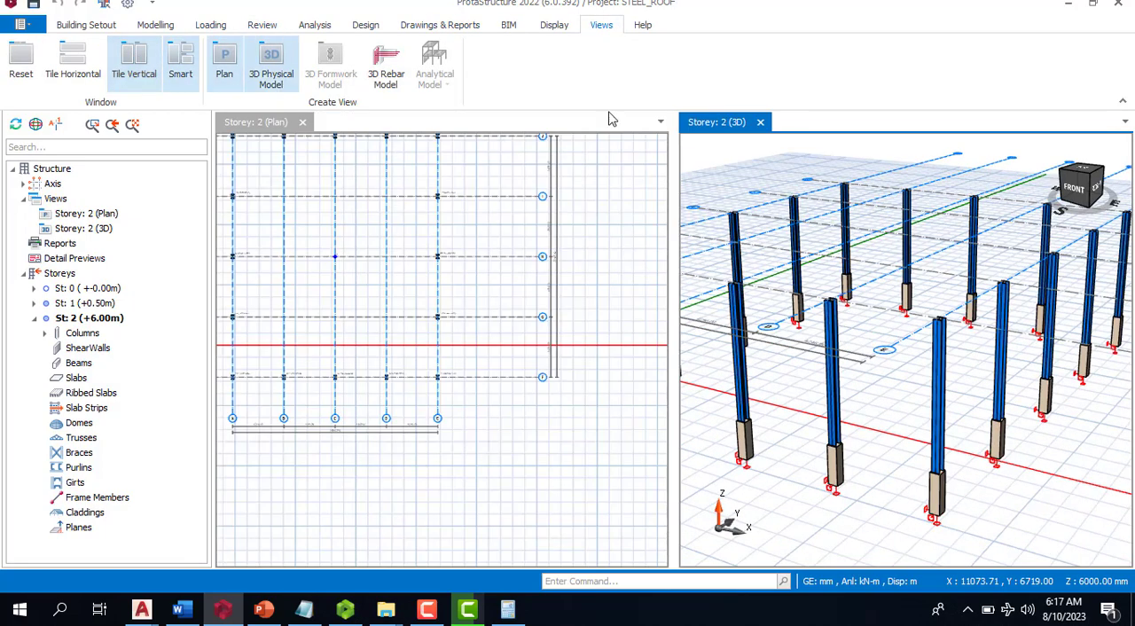
# - Check the storey 2 steel columns in the plan and the 3D physical view
pyautogui.scroll(-3, 448, 395)
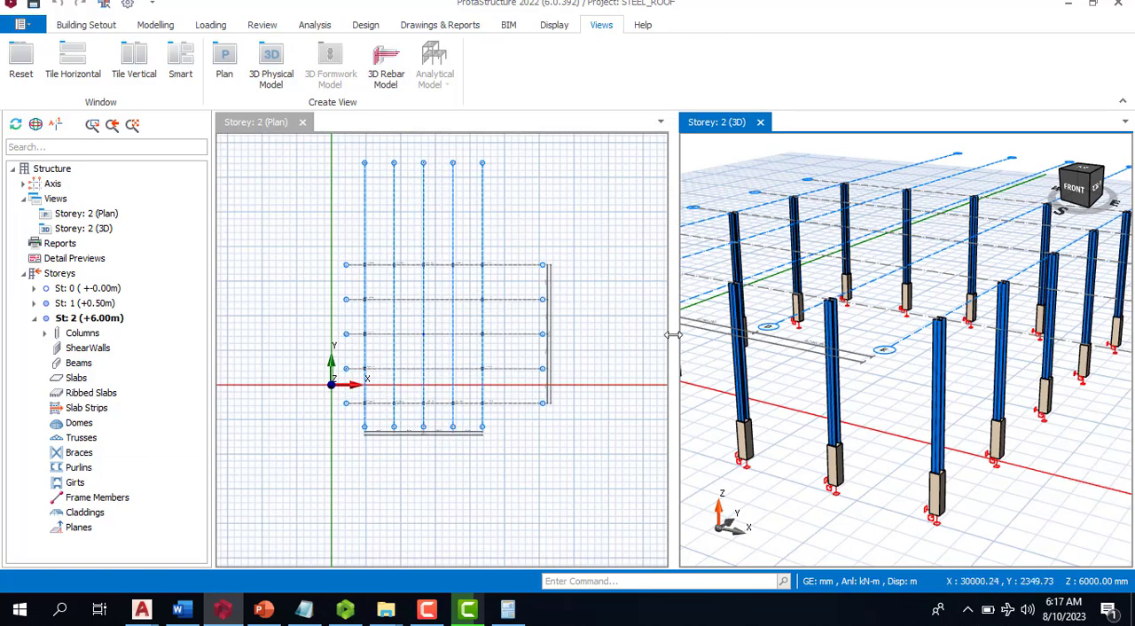
pyautogui.scroll(-5, 868, 306)
pyautogui.scroll(2, 868, 306)
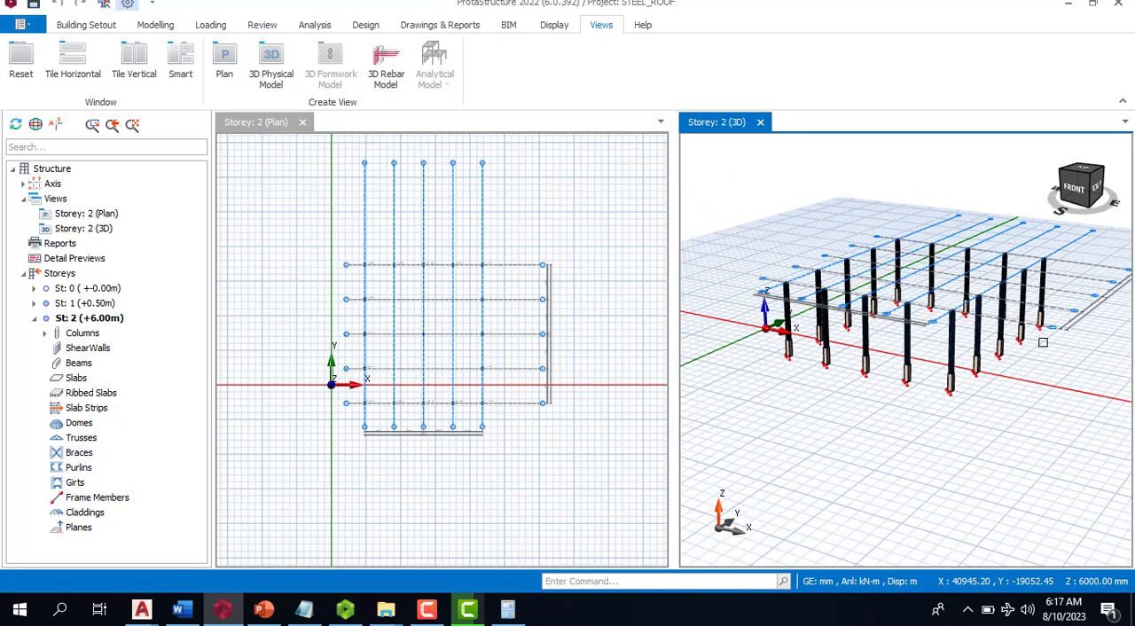
pyautogui.scroll(4, 927, 342)
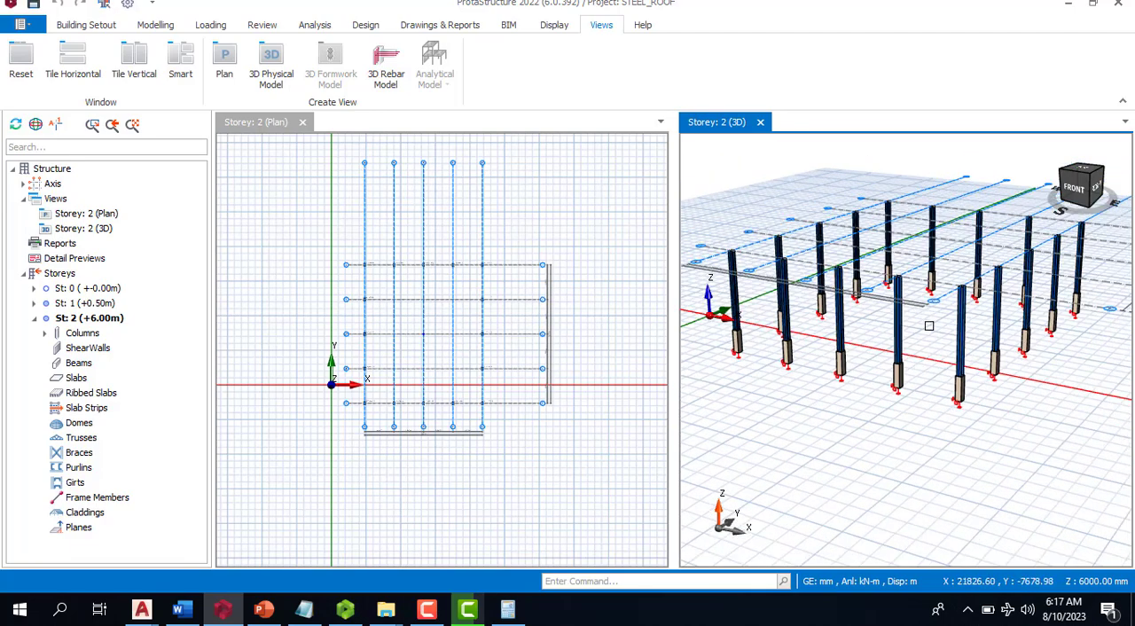
pyautogui.scroll(-1, 928, 326)
pyautogui.moveTo(1007, 308)
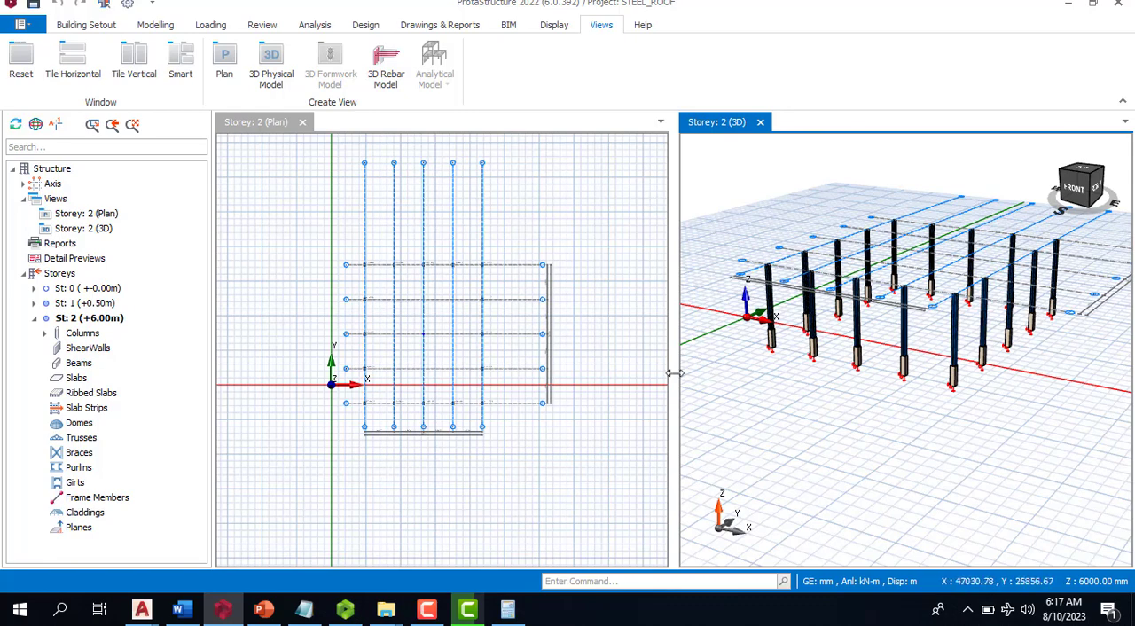
pyautogui.click(155, 25)
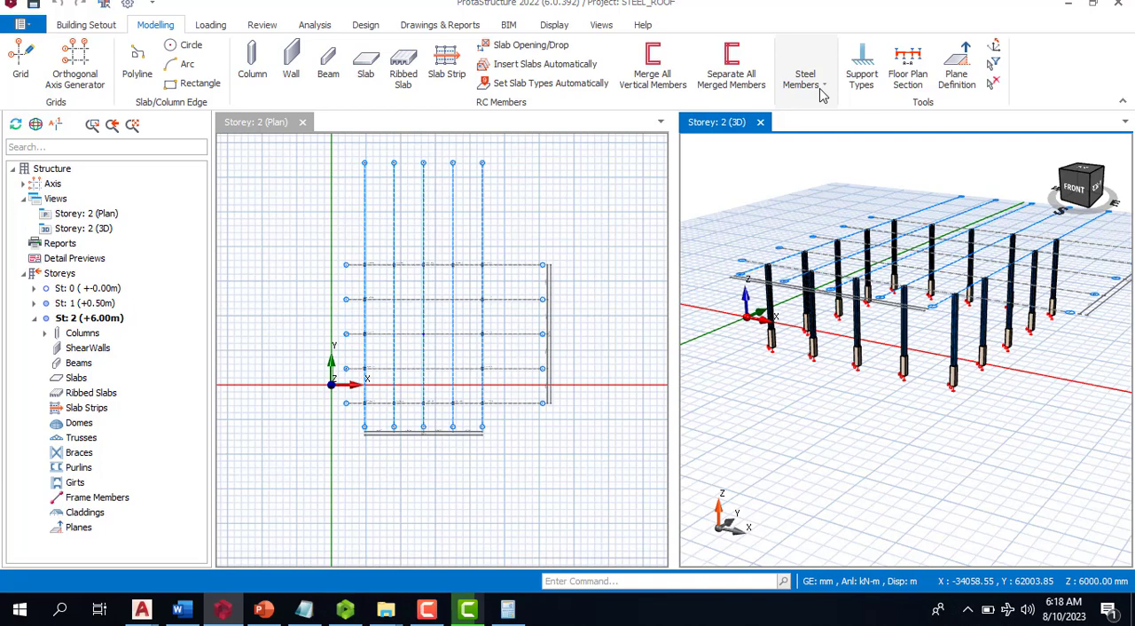
pyautogui.click(820, 91)
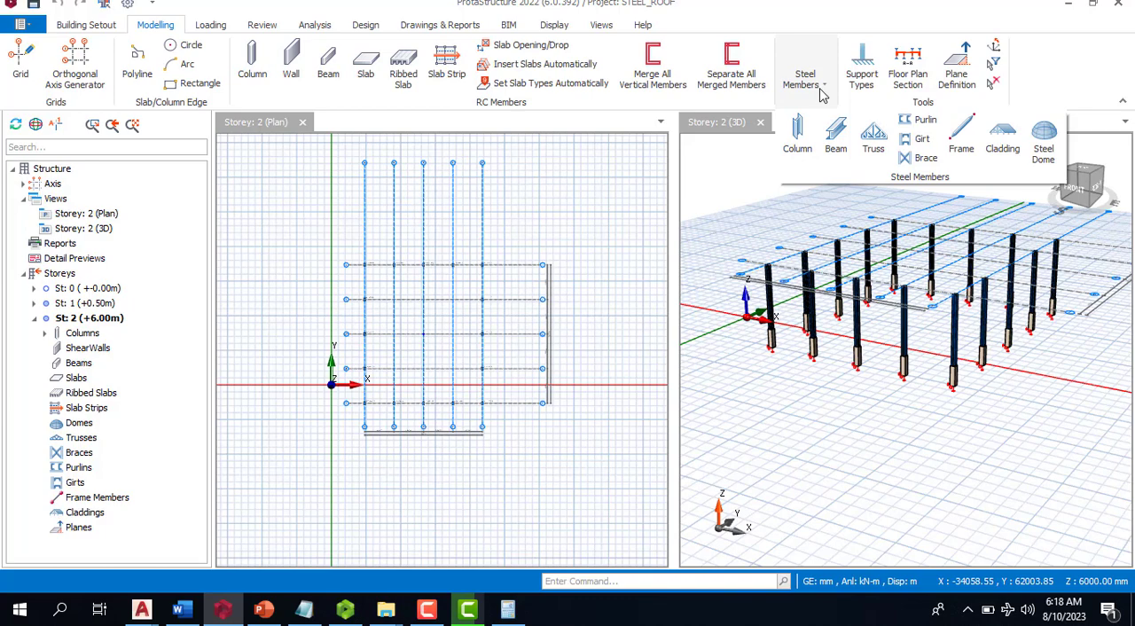
pyautogui.click(876, 147)
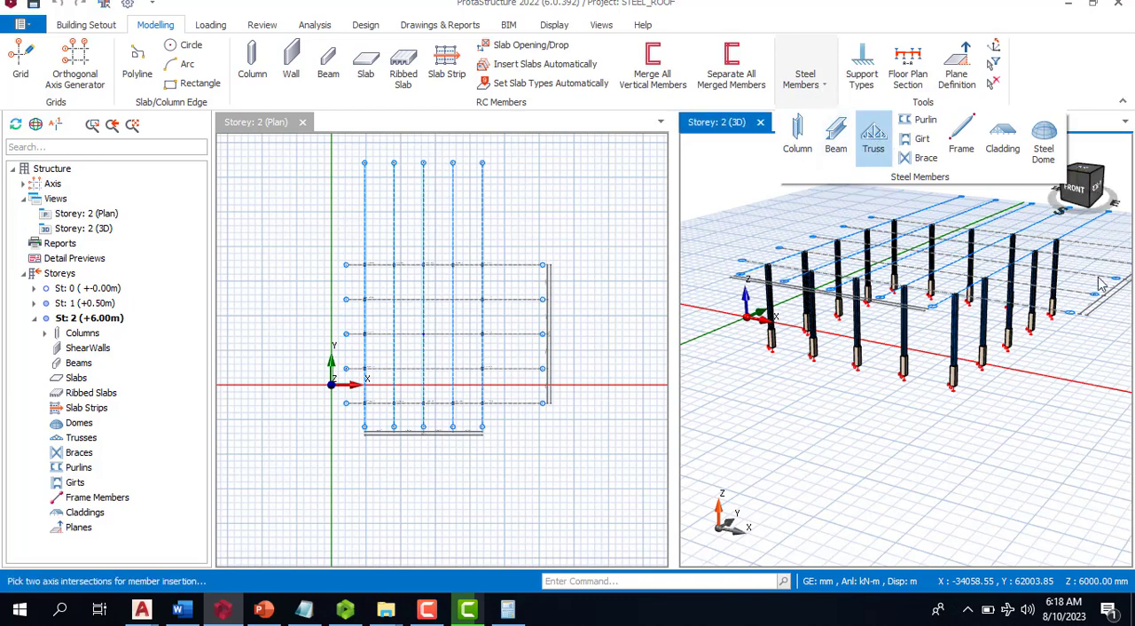
pyautogui.click(761, 264)
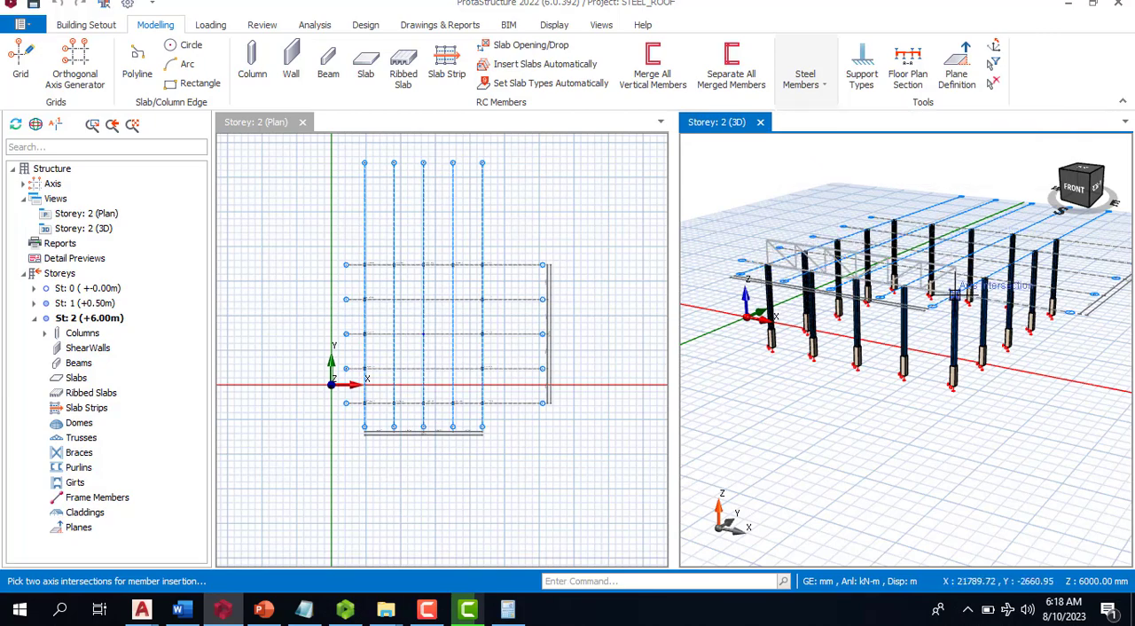
pyautogui.click(970, 209)
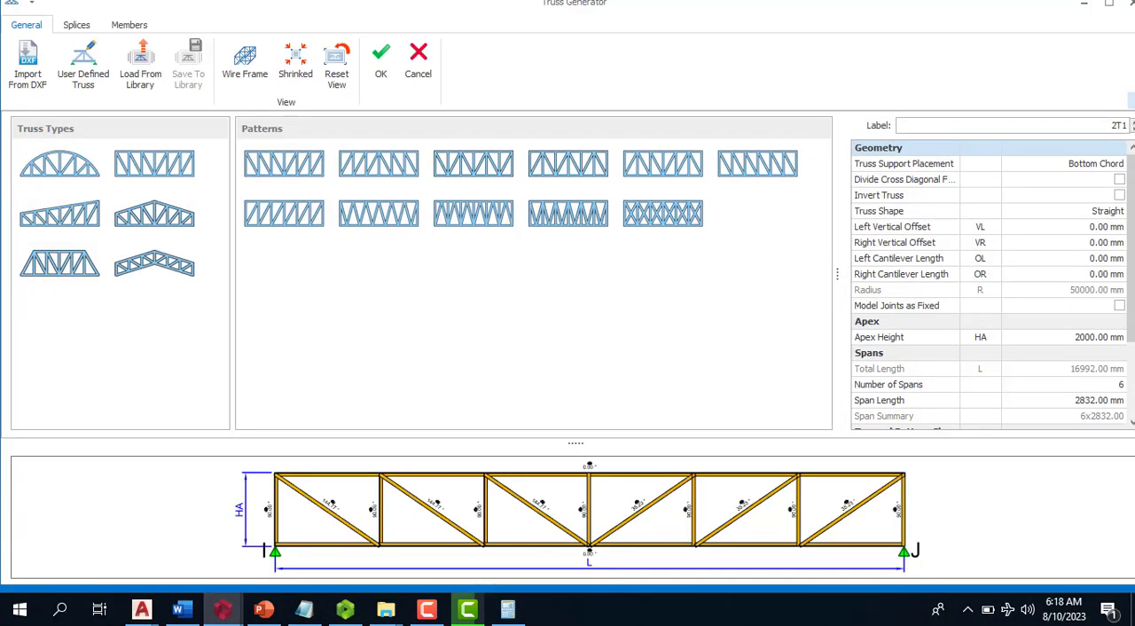
pyautogui.click(409, 65)
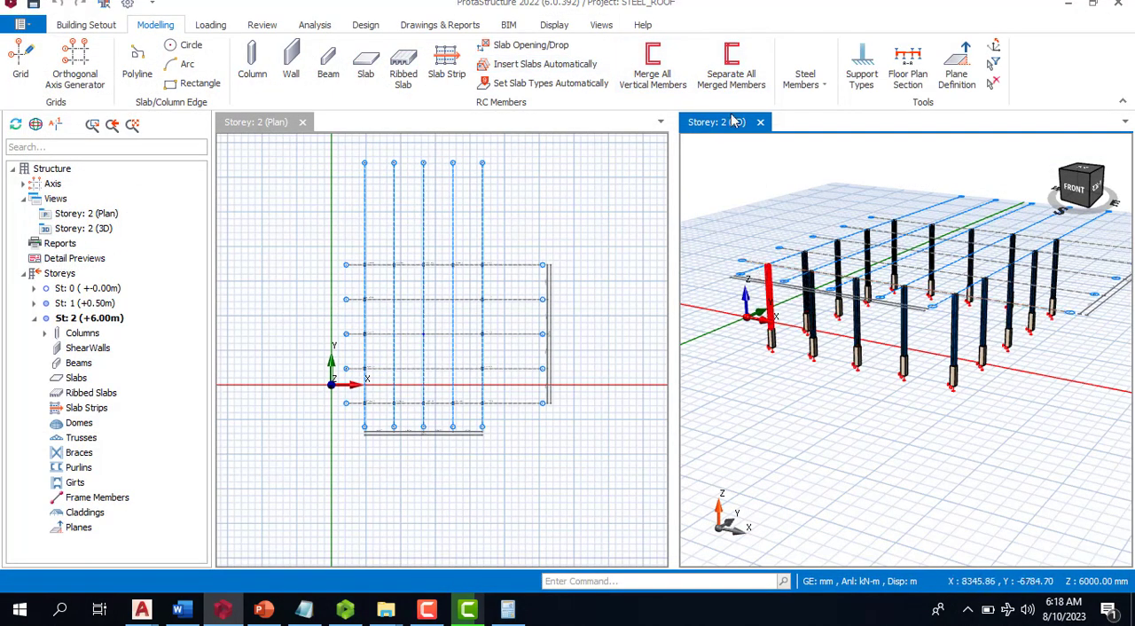
# - Insert a steel truss across the front column row in the 3D view, from the axis A column top to the axis E column top
pyautogui.click(802, 89)
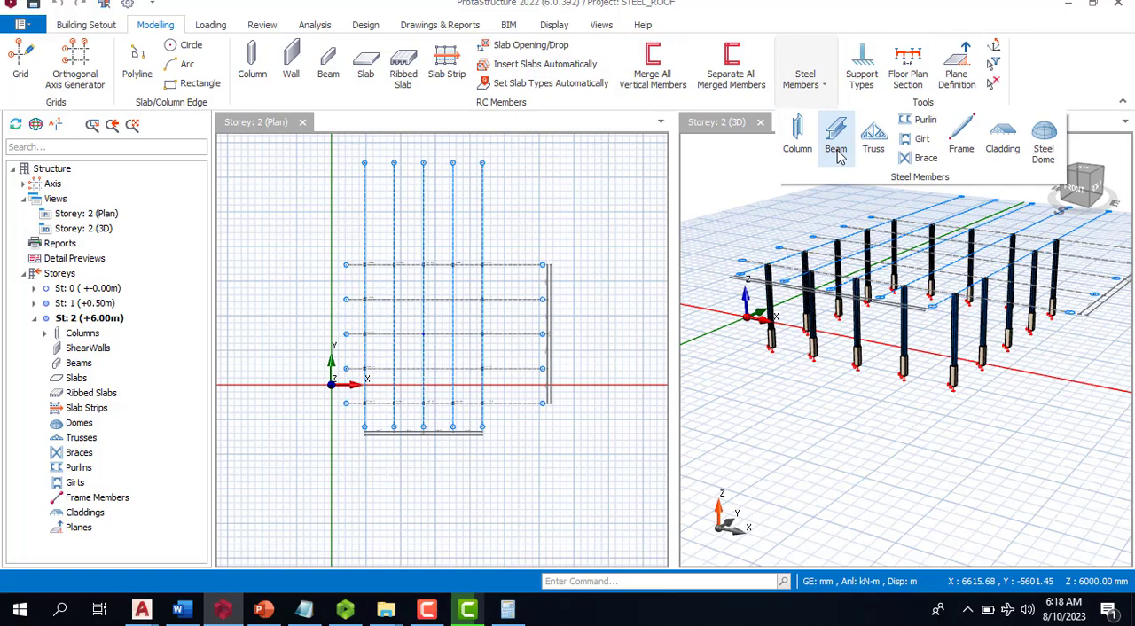
pyautogui.click(885, 142)
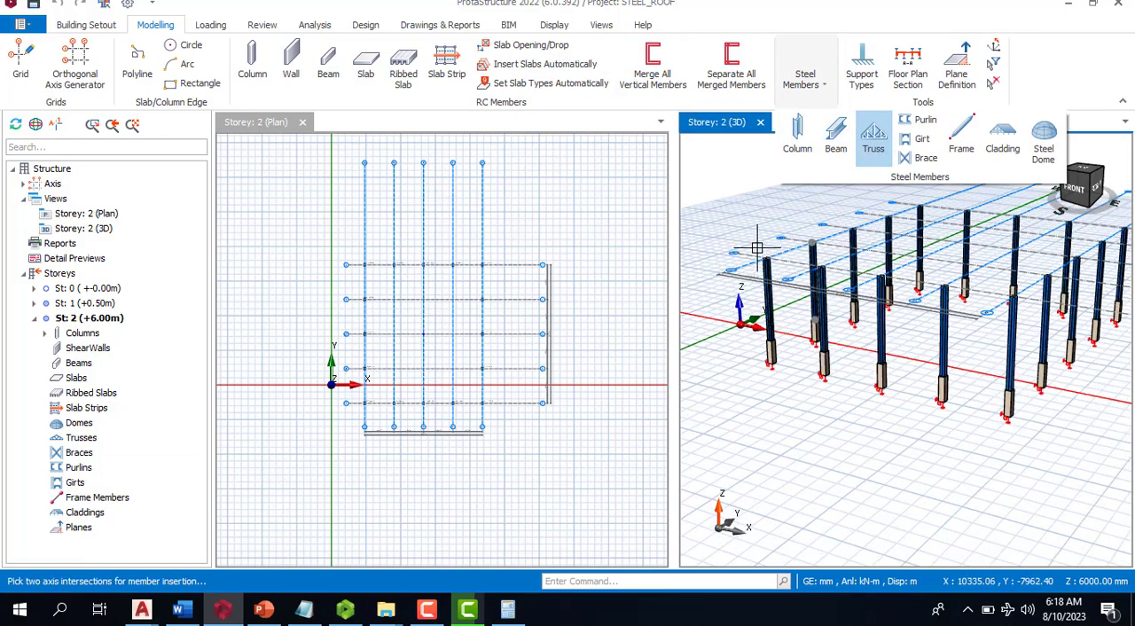
pyautogui.click(757, 247)
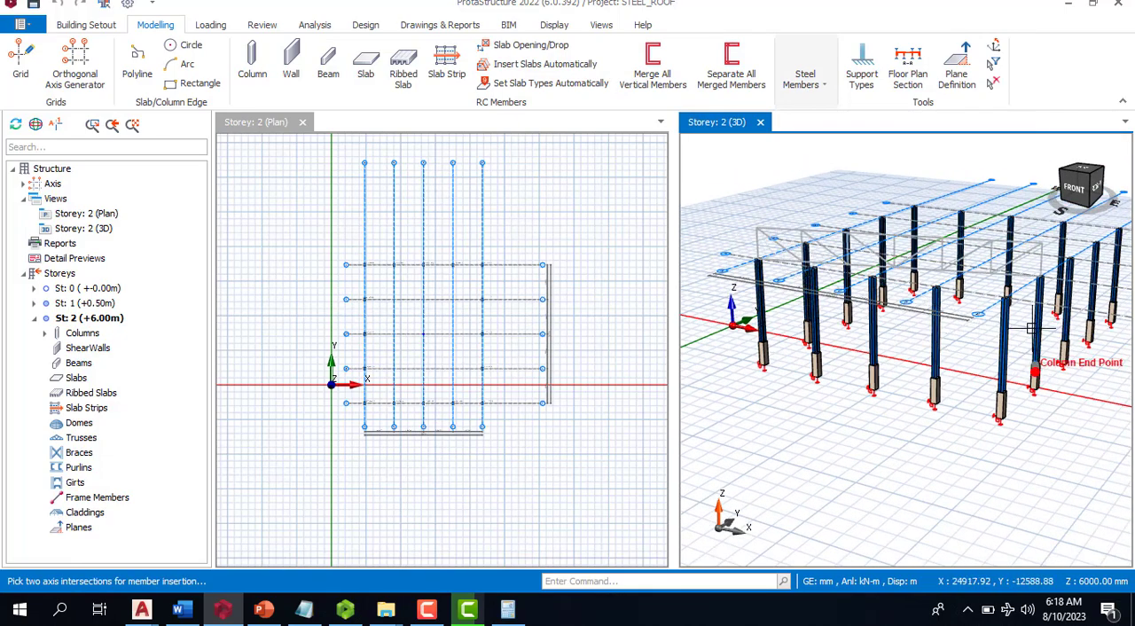
pyautogui.scroll(5, 1031, 328)
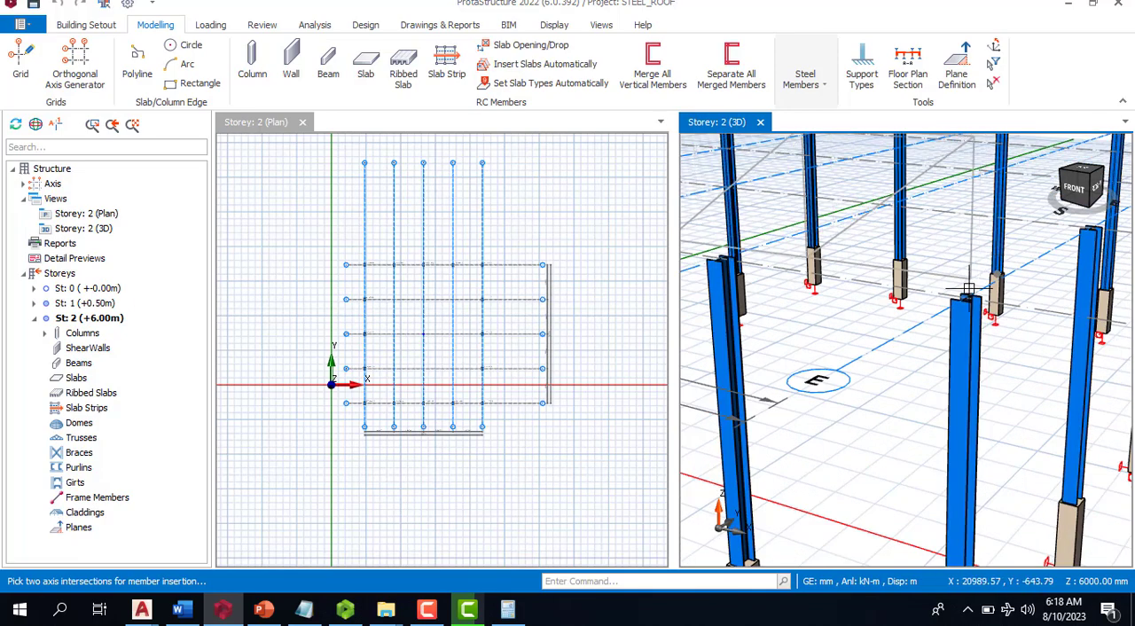
pyautogui.click(970, 296)
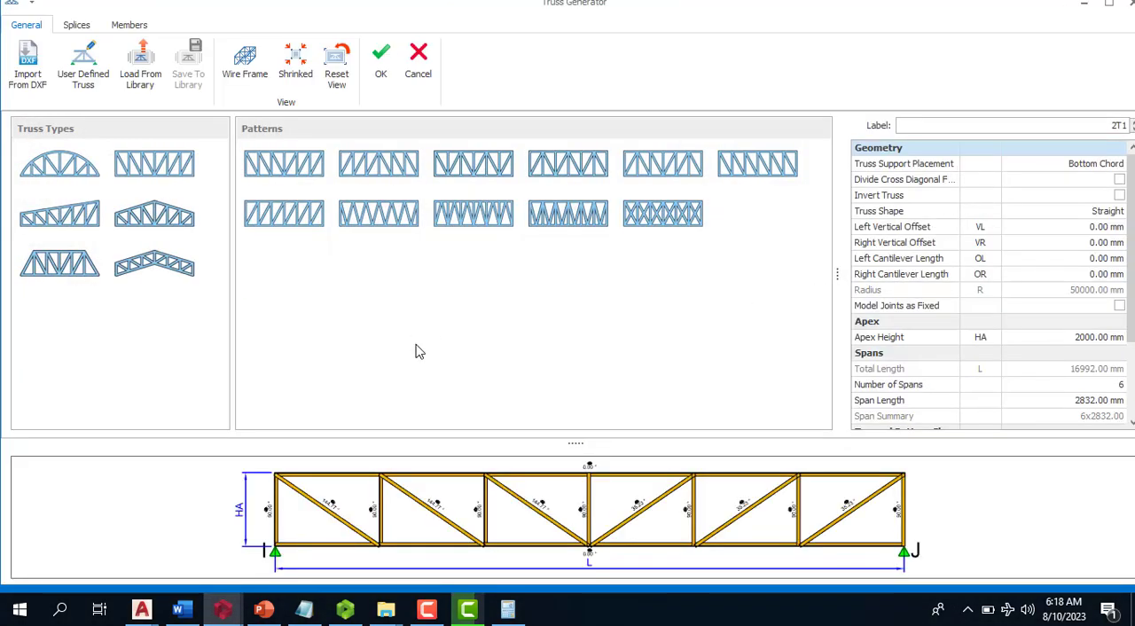
# - Load the PROTA CROSS DXF file from Documents as the truss geometry to import
pyautogui.click(29, 54)
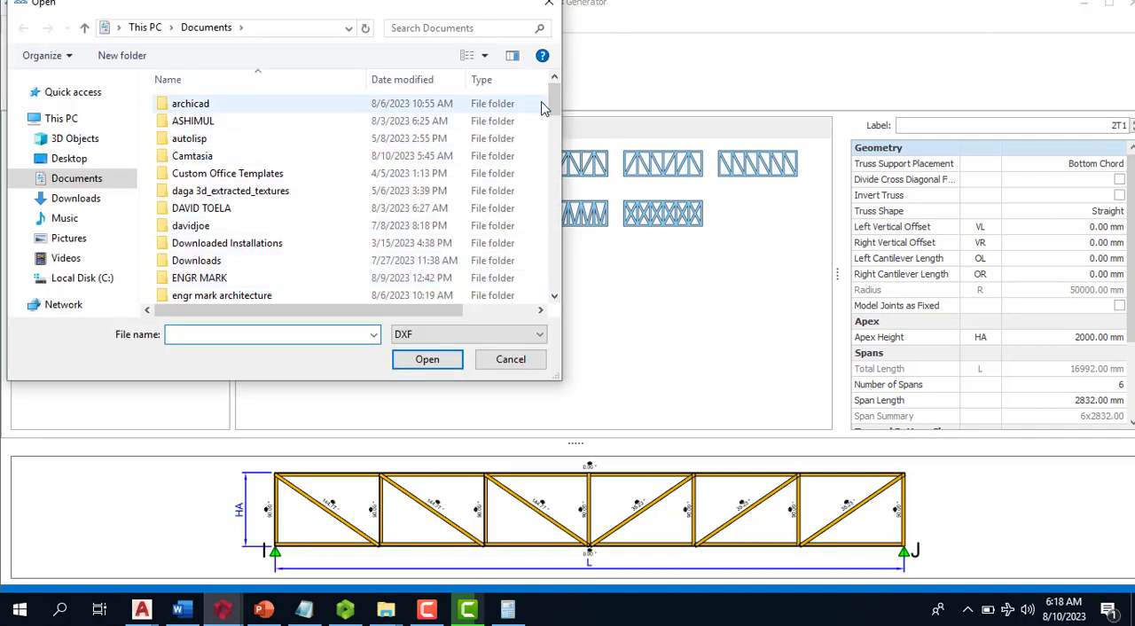
pyautogui.moveTo(550, 110); pyautogui.dragTo(547, 277)
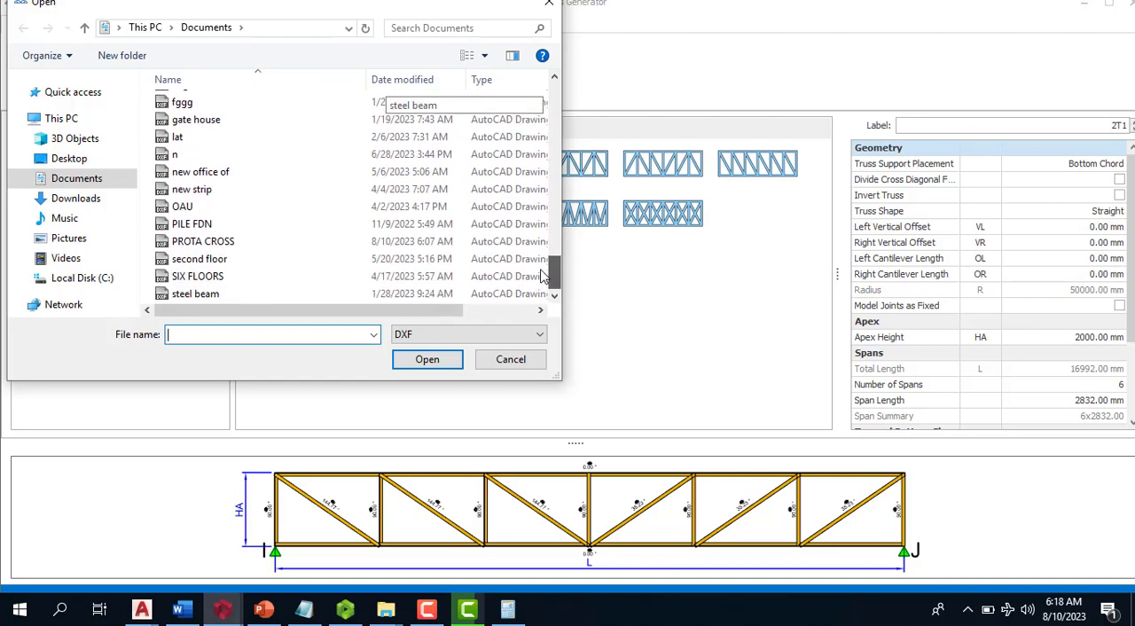
pyautogui.click(213, 241)
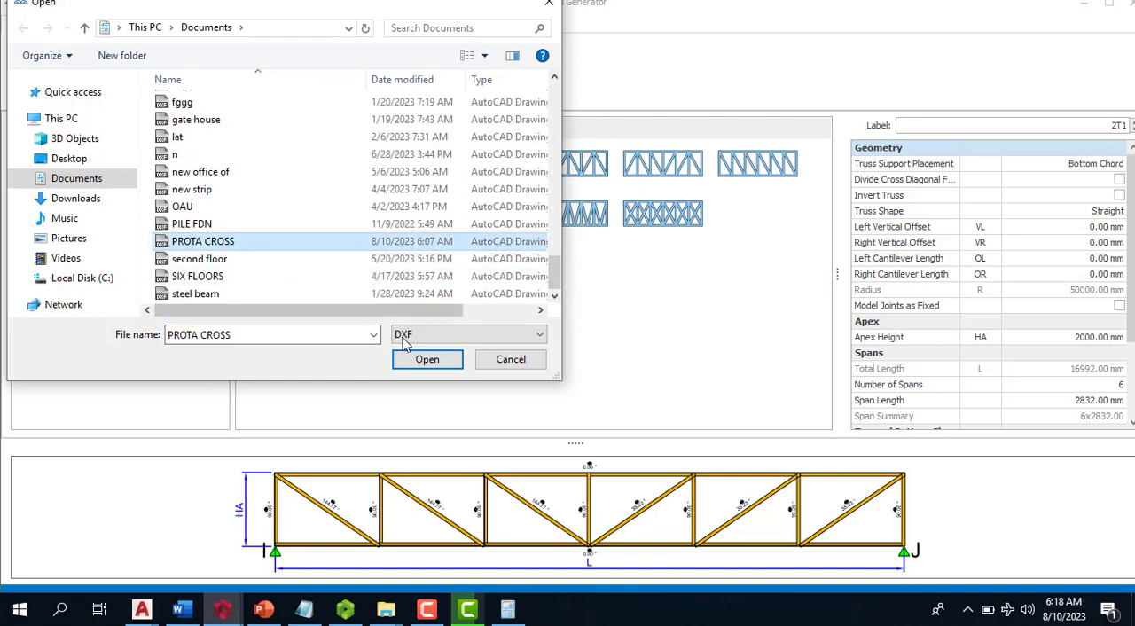
pyautogui.click(417, 364)
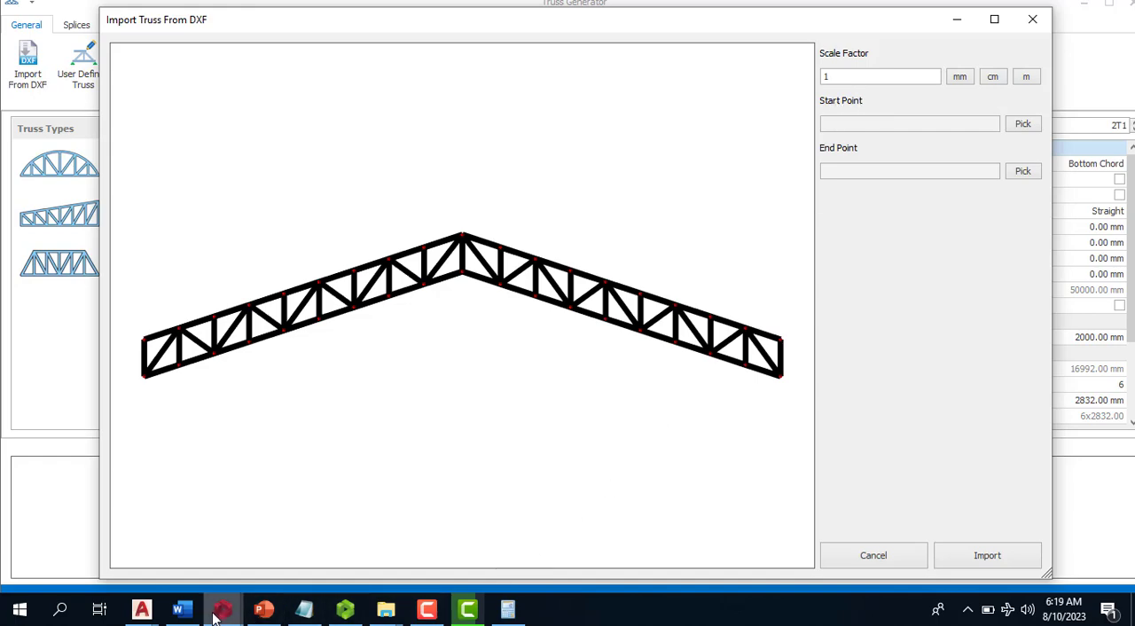
# - Switch to STORE.dwg in AutoCAD and examine where the end column meets the truss's bottom chord
pyautogui.moveTo(154, 616)
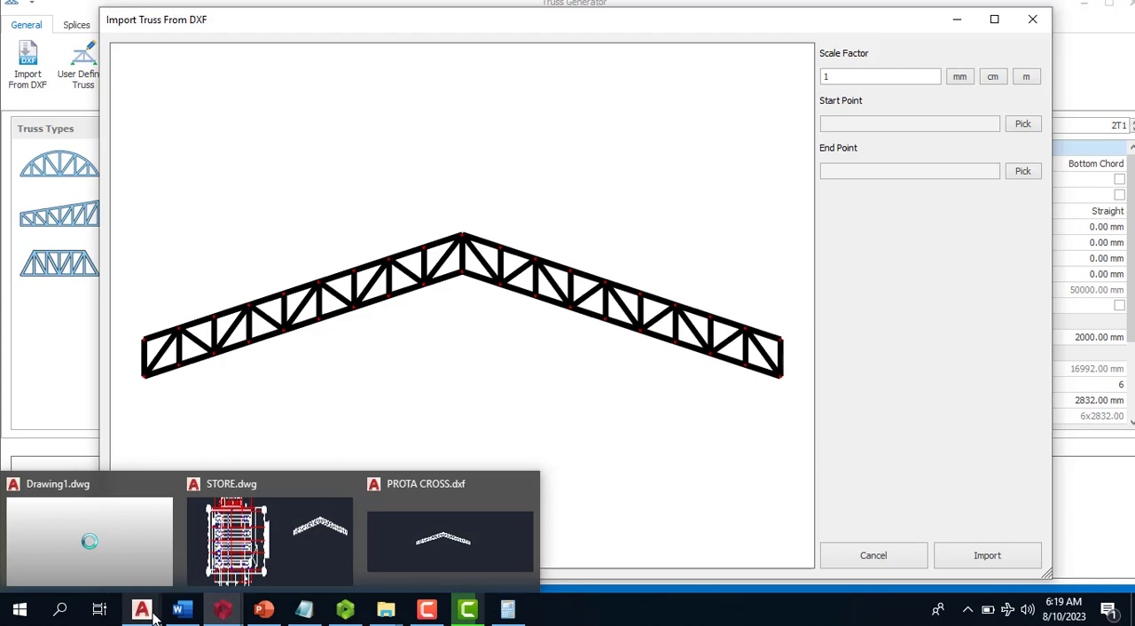
pyautogui.click(280, 554)
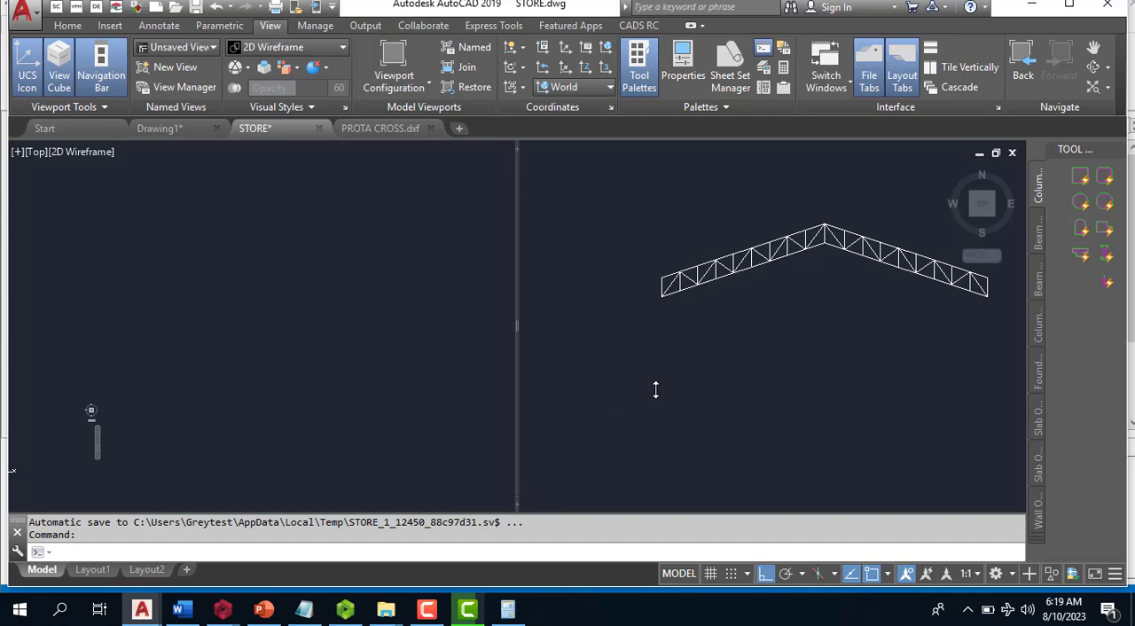
pyautogui.click(889, 213)
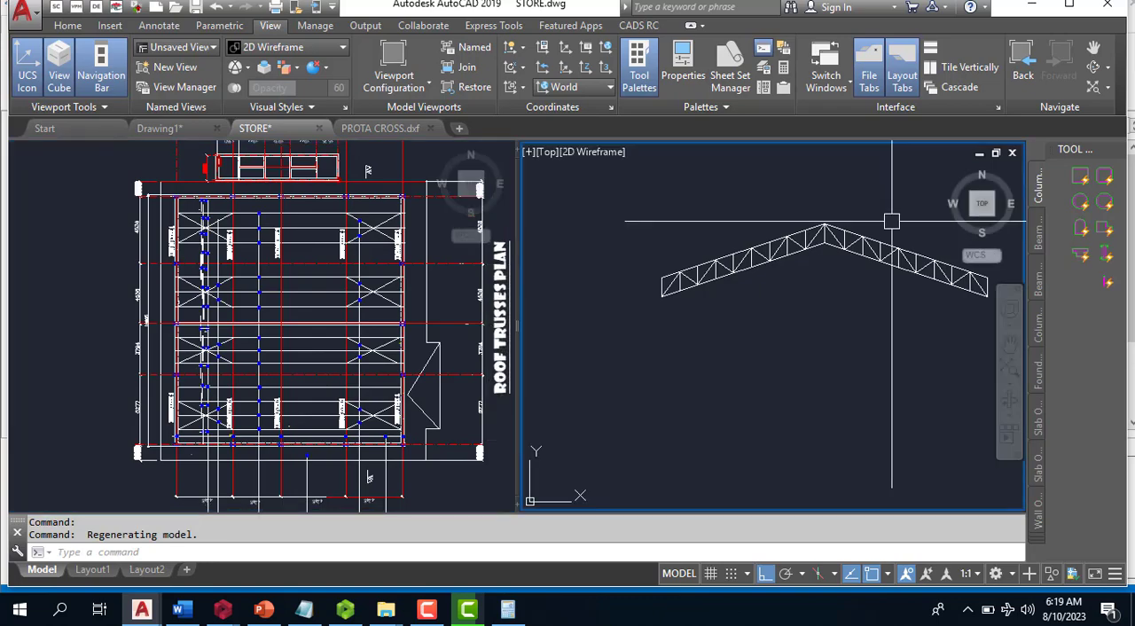
pyautogui.scroll(-5, 796, 289)
pyautogui.scroll(6, 617, 305)
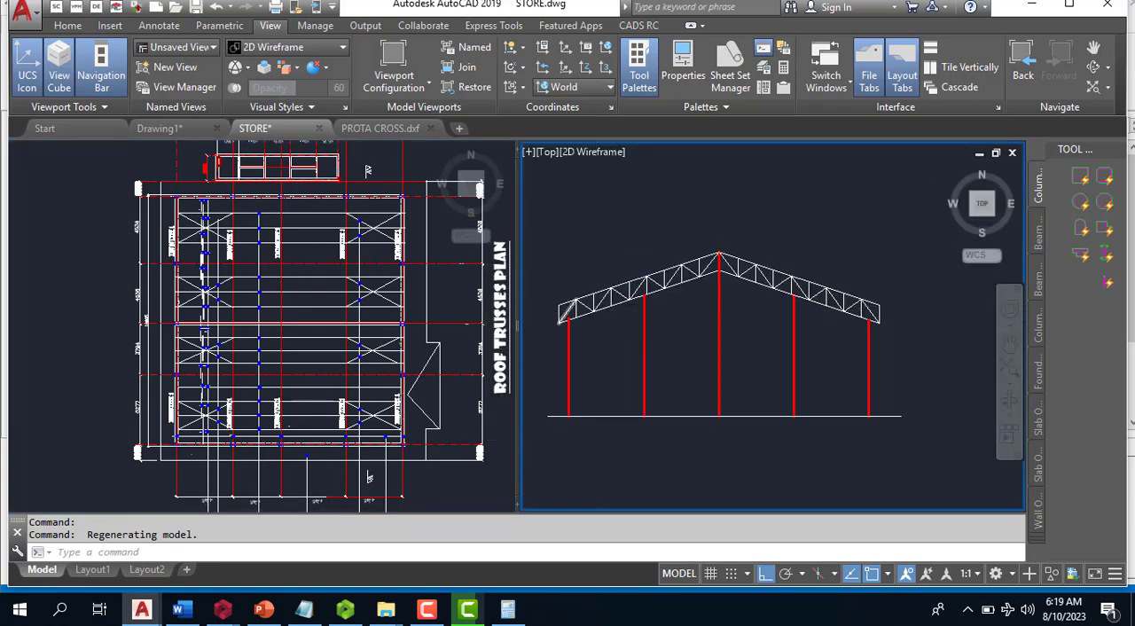
pyautogui.scroll(-4, 618, 305)
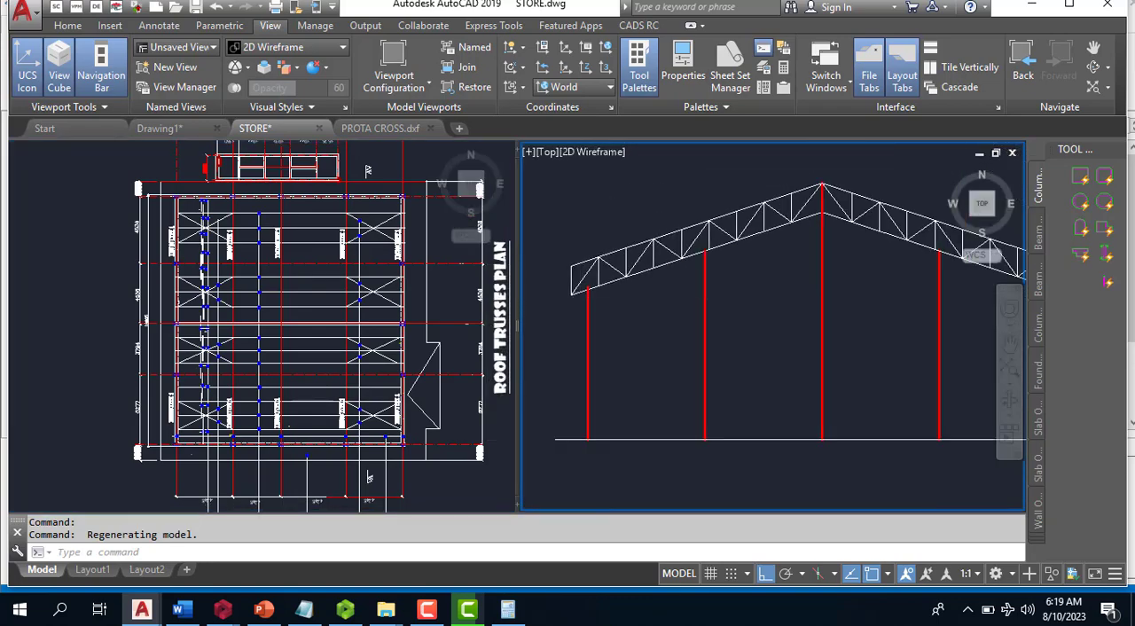
pyautogui.scroll(4, 586, 300)
pyautogui.scroll(4, 585, 289)
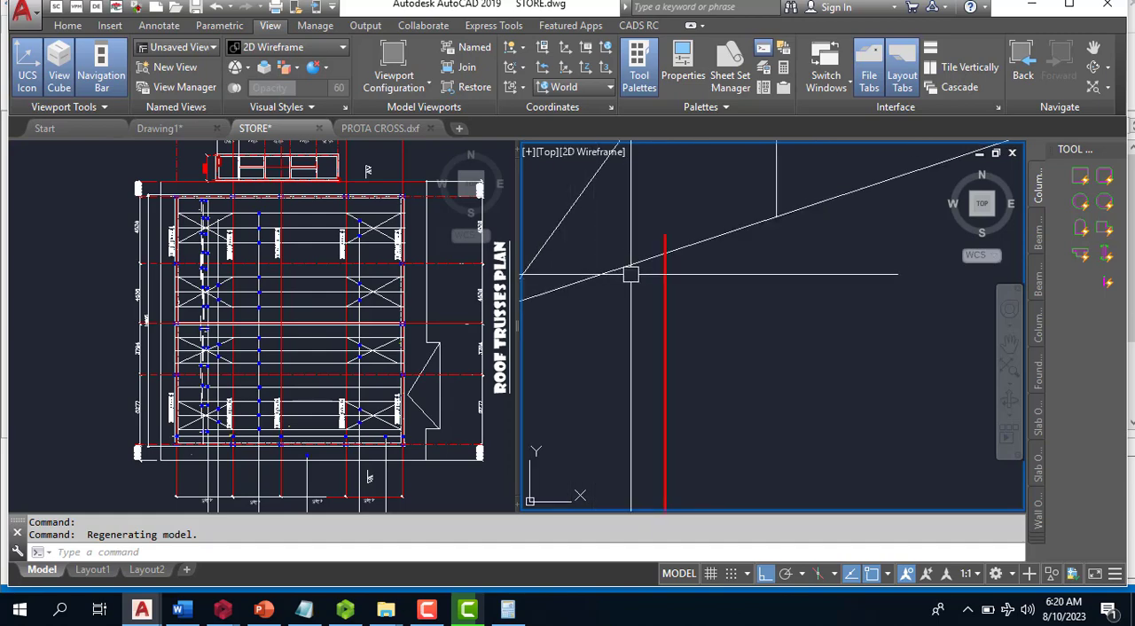
pyautogui.scroll(-5, 588, 281)
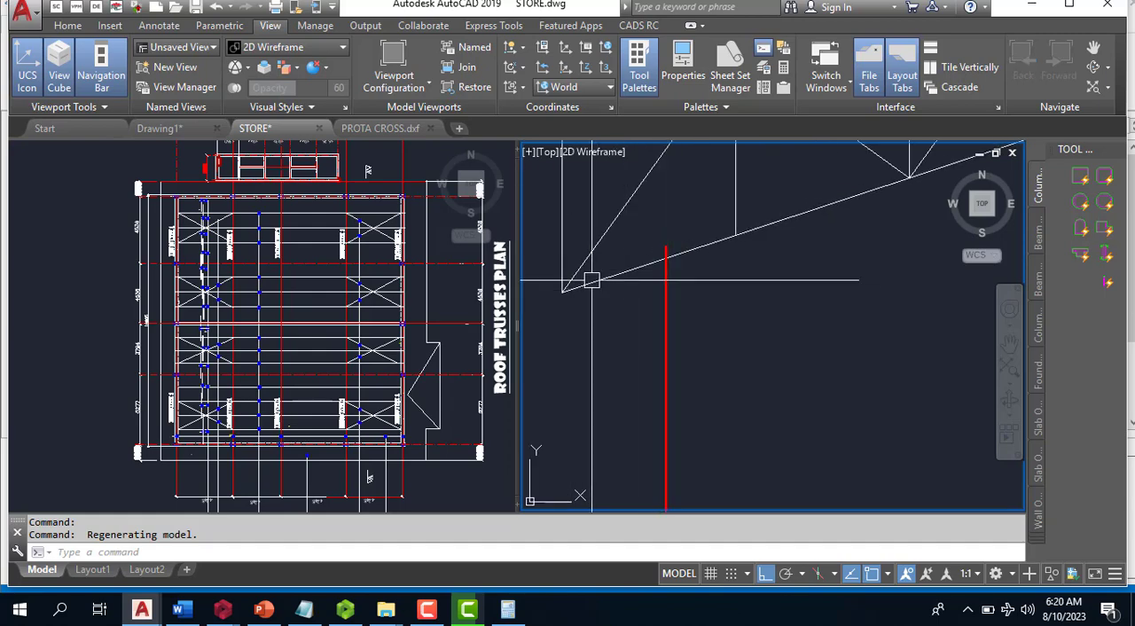
pyautogui.scroll(4, 568, 284)
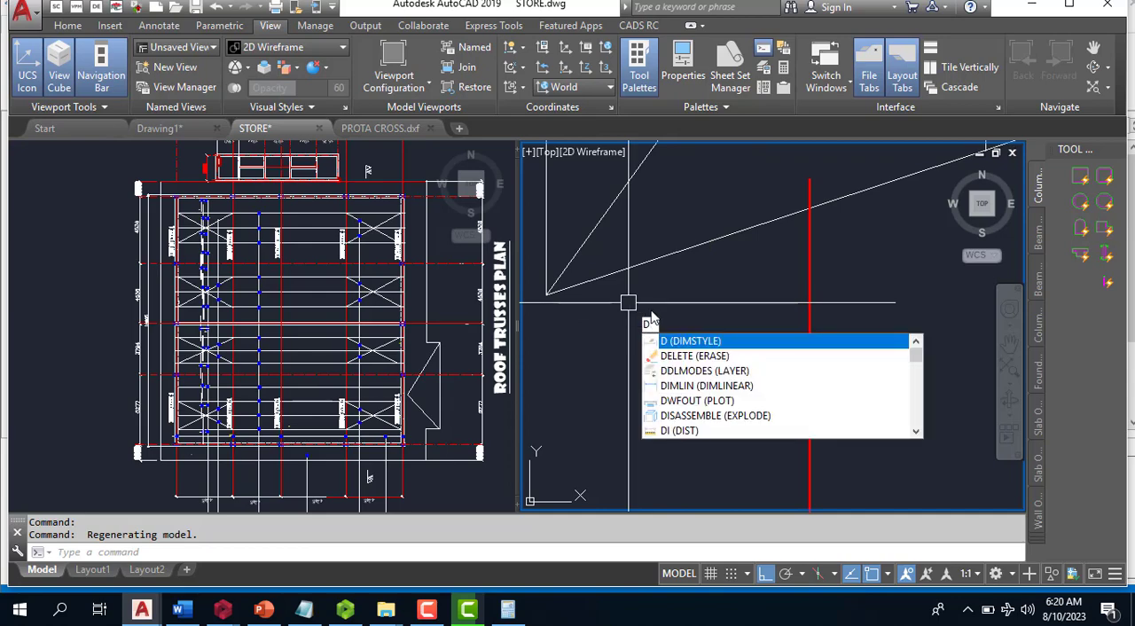
pyautogui.press('Escape')
pyautogui.scroll(4, 677, 294)
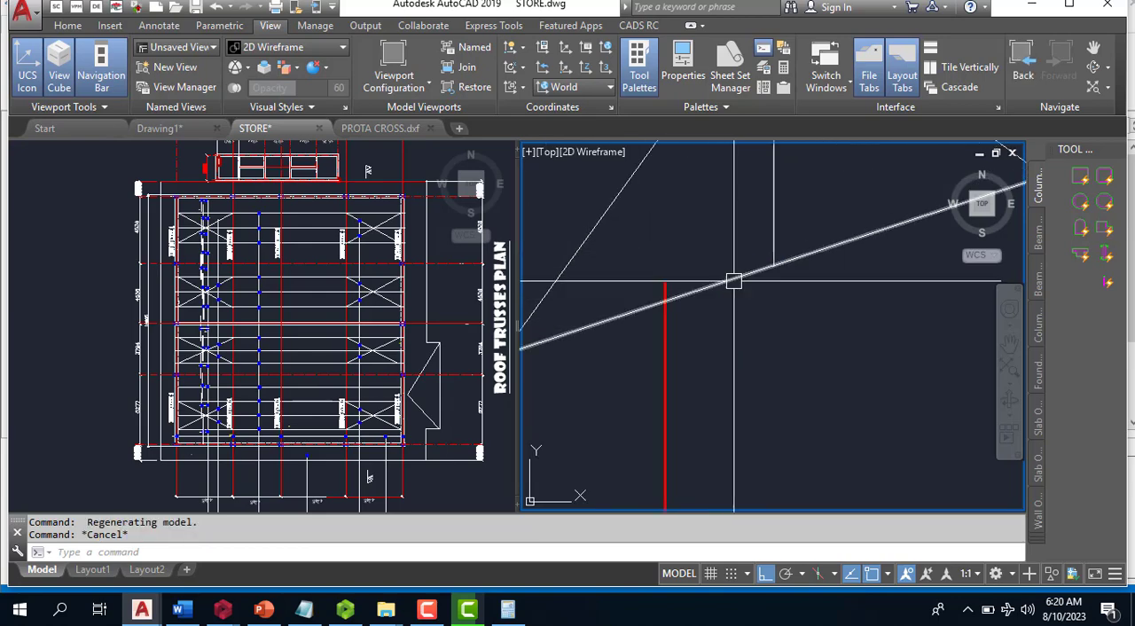
pyautogui.scroll(-2, 734, 281)
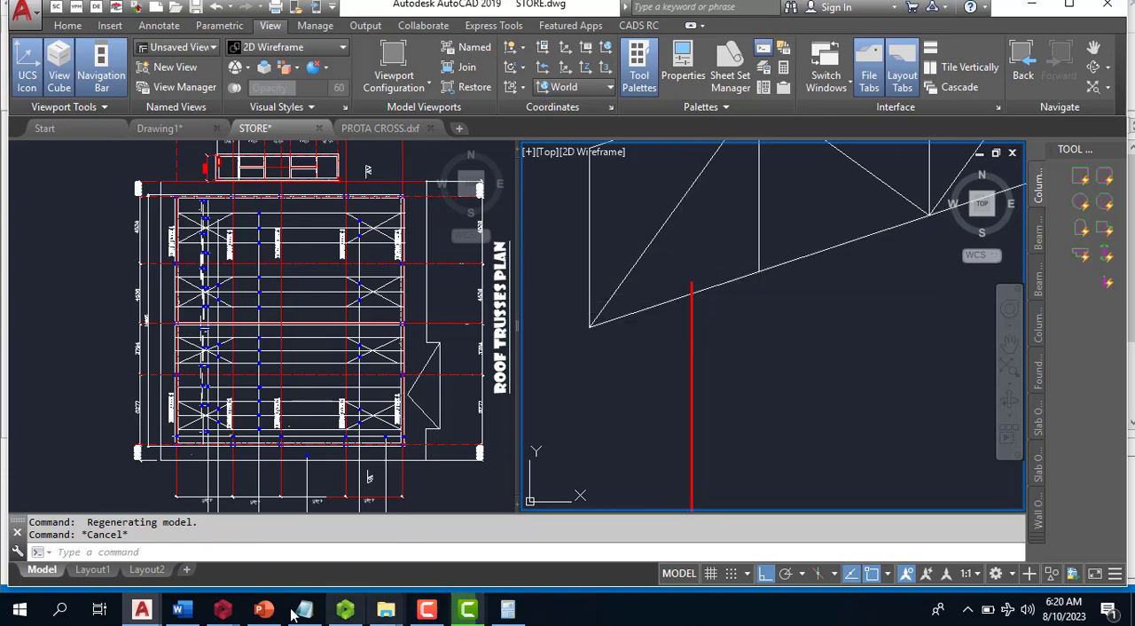
# - Return to the DXF truss import in ProtaStructure and set its start point at the second bottom chord node from the left end
pyautogui.moveTo(237, 618)
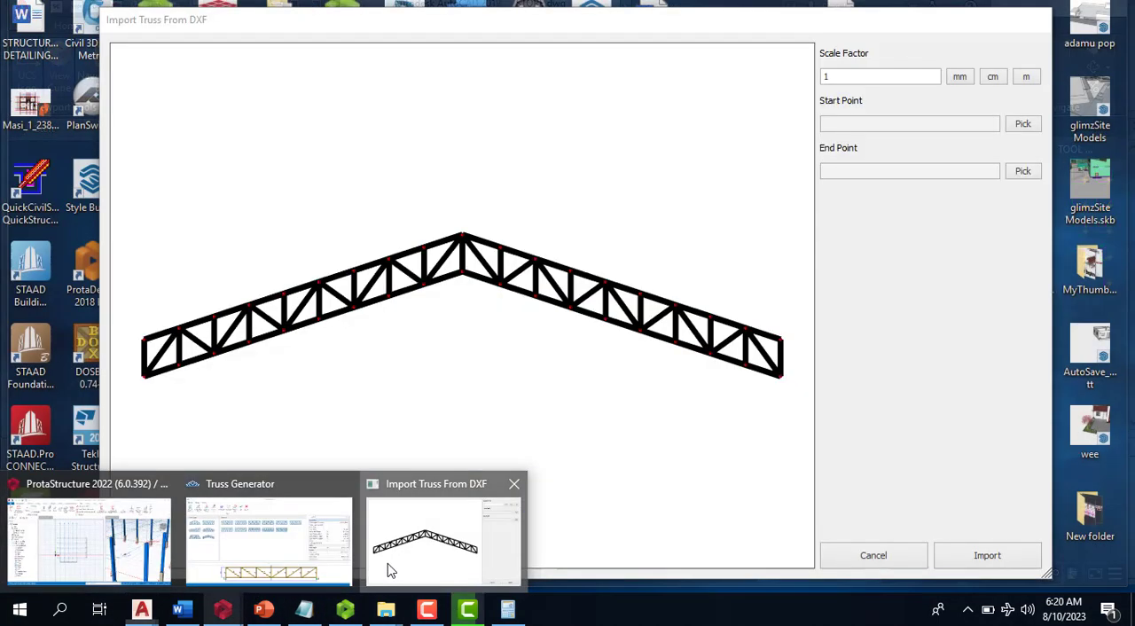
pyautogui.click(391, 568)
pyautogui.scroll(5, 149, 377)
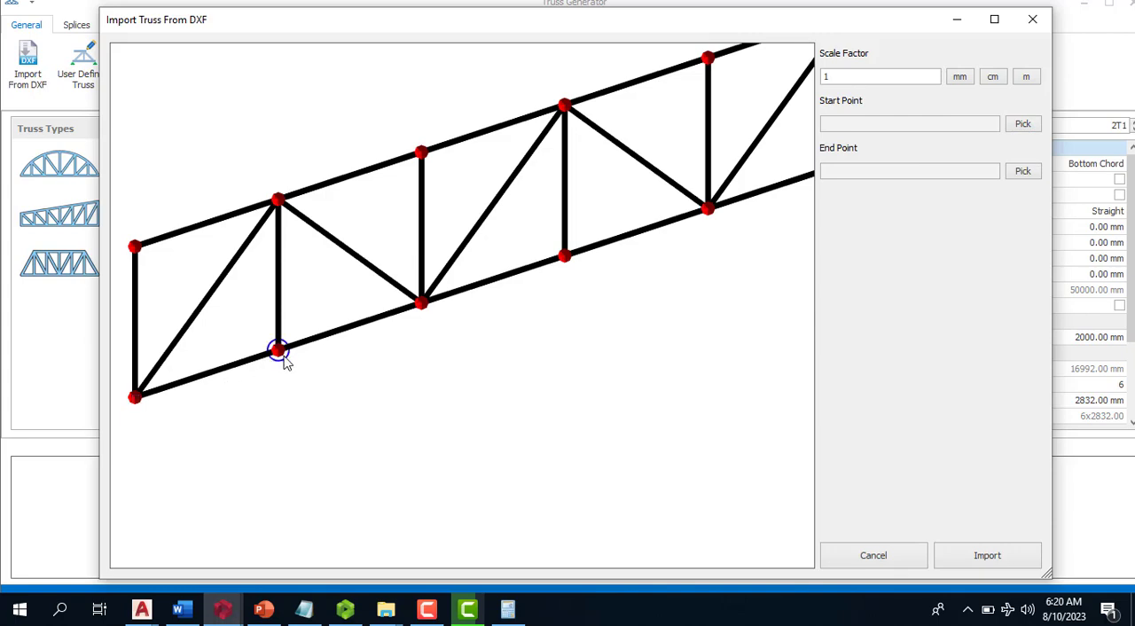
pyautogui.scroll(-5, 257, 284)
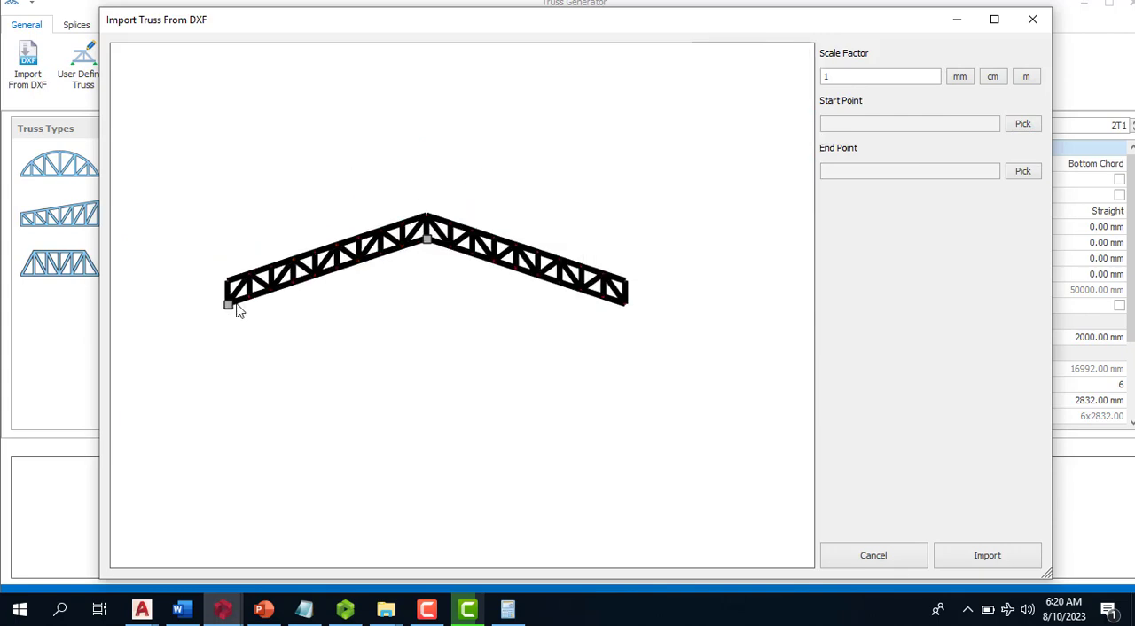
pyautogui.scroll(4, 519, 300)
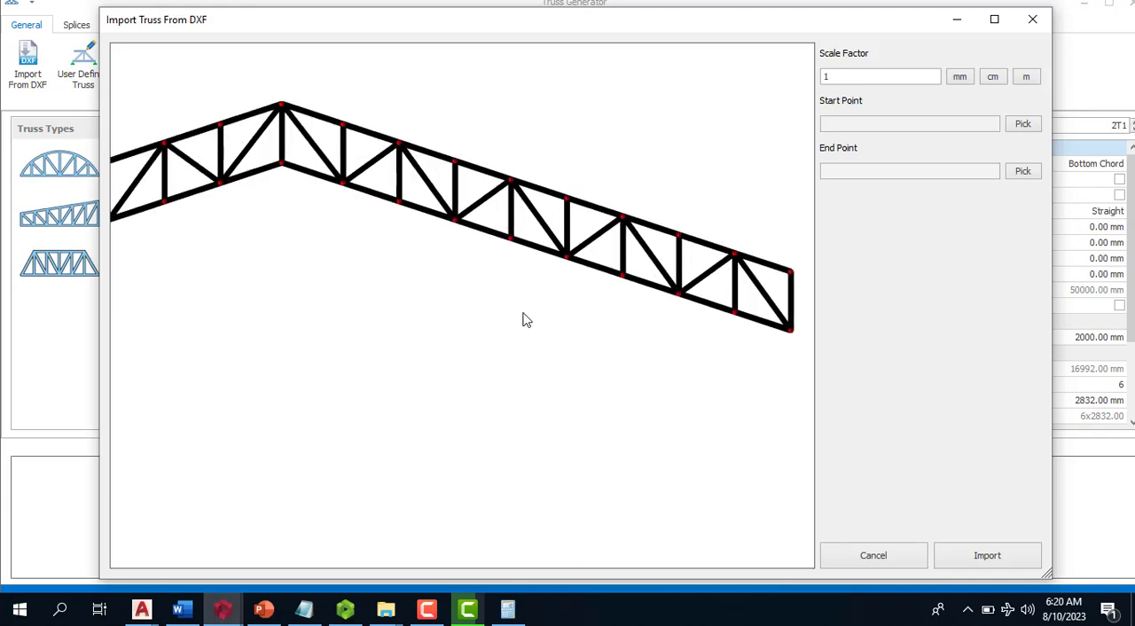
pyautogui.scroll(-4, 523, 319)
pyautogui.scroll(5, 304, 352)
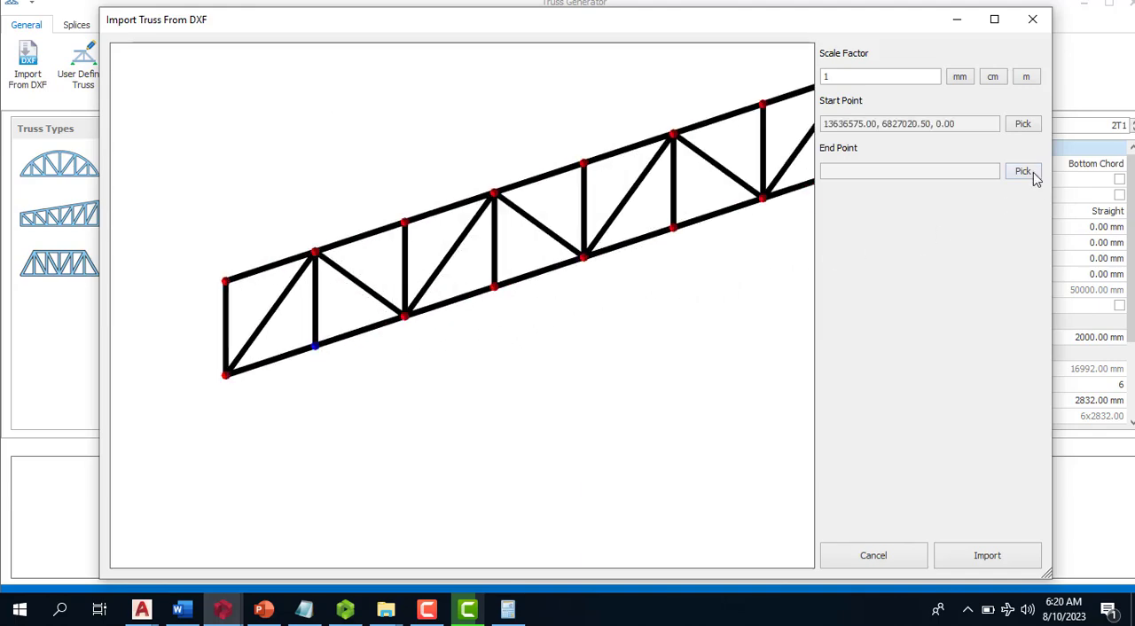
# - Set the end point at the second bottom chord node from the right end and import the truss
pyautogui.scroll(-5, 437, 291)
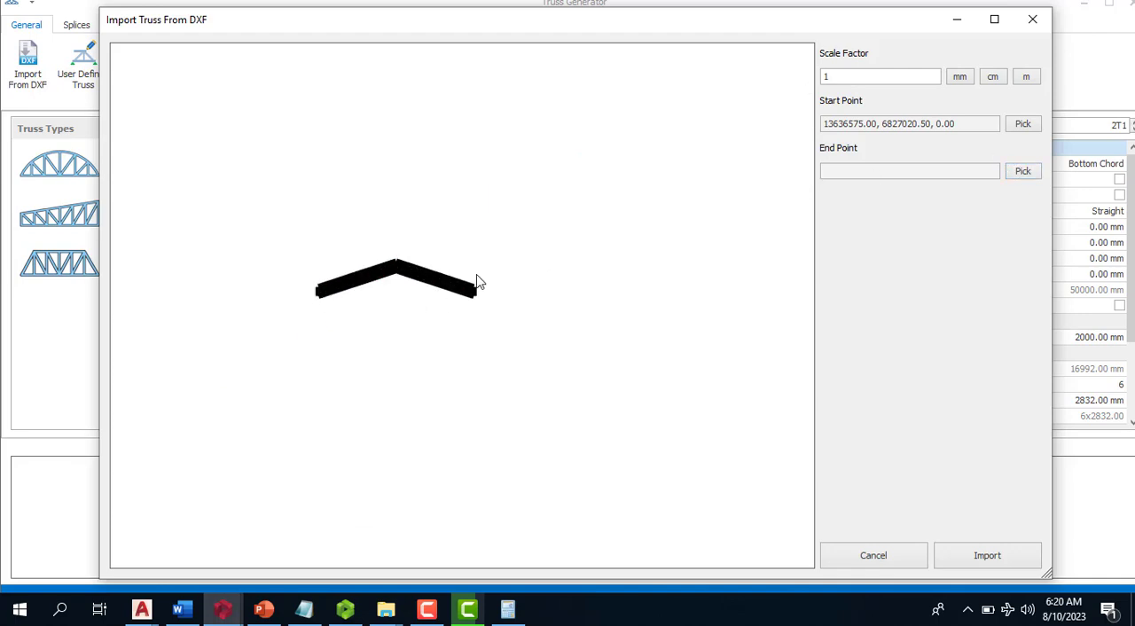
pyautogui.scroll(3, 414, 350)
pyautogui.scroll(3, 485, 337)
pyautogui.click(483, 341)
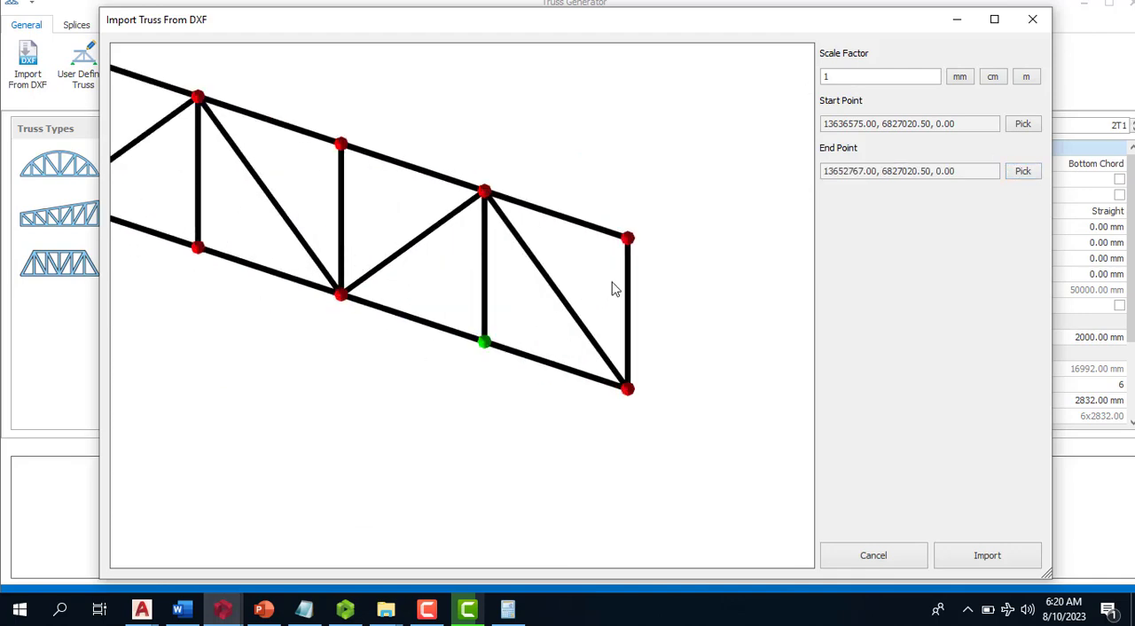
pyautogui.click(1012, 558)
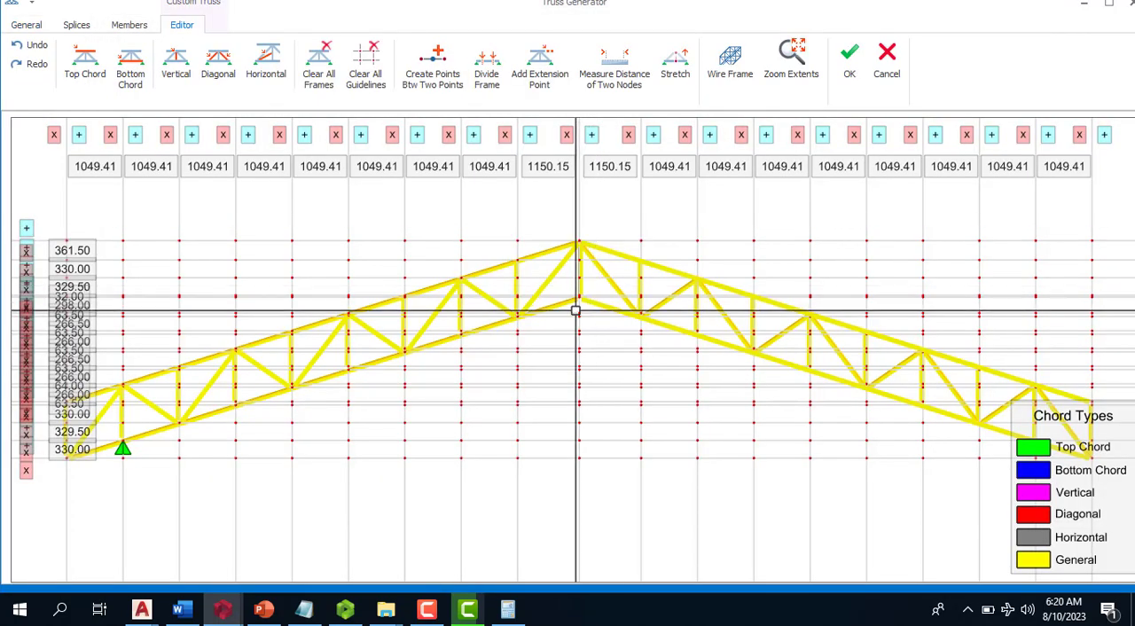
# - Examine the support positions under the bottom chord at both ends of the imported truss in the truss editor
pyautogui.scroll(-4, 559, 252)
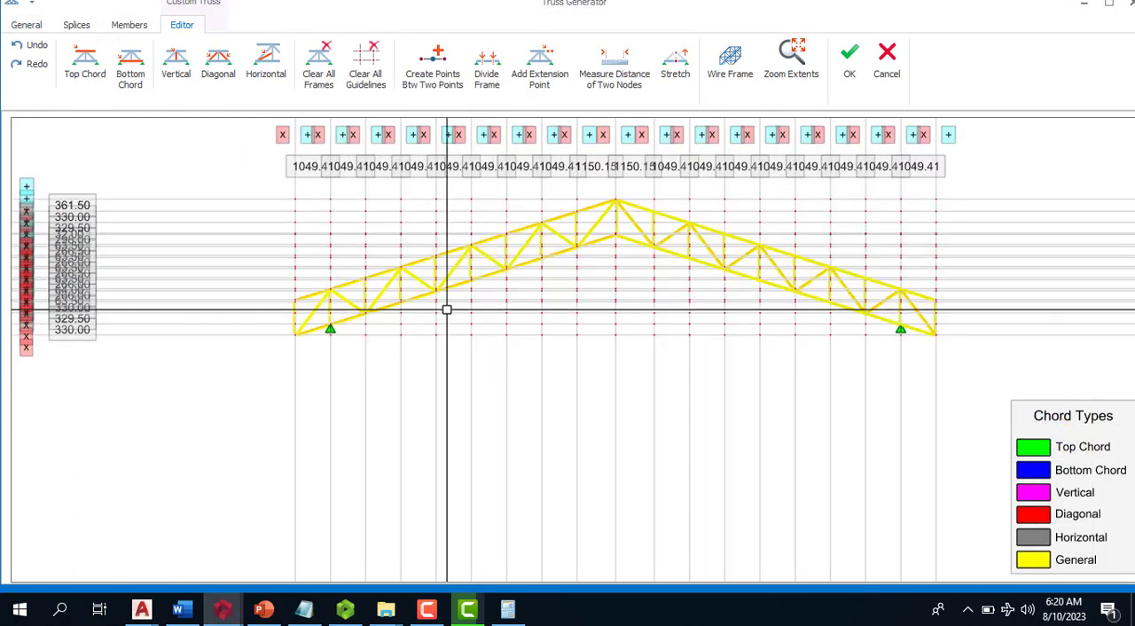
pyautogui.scroll(5, 446, 310)
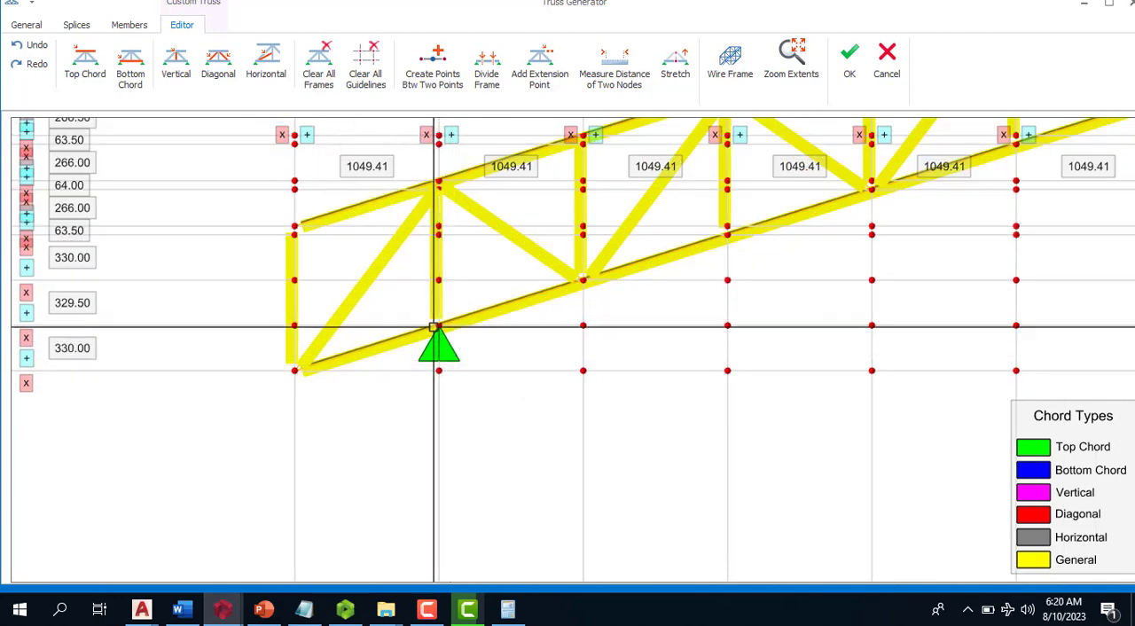
pyautogui.scroll(-4, 360, 315)
pyautogui.scroll(-2, 359, 315)
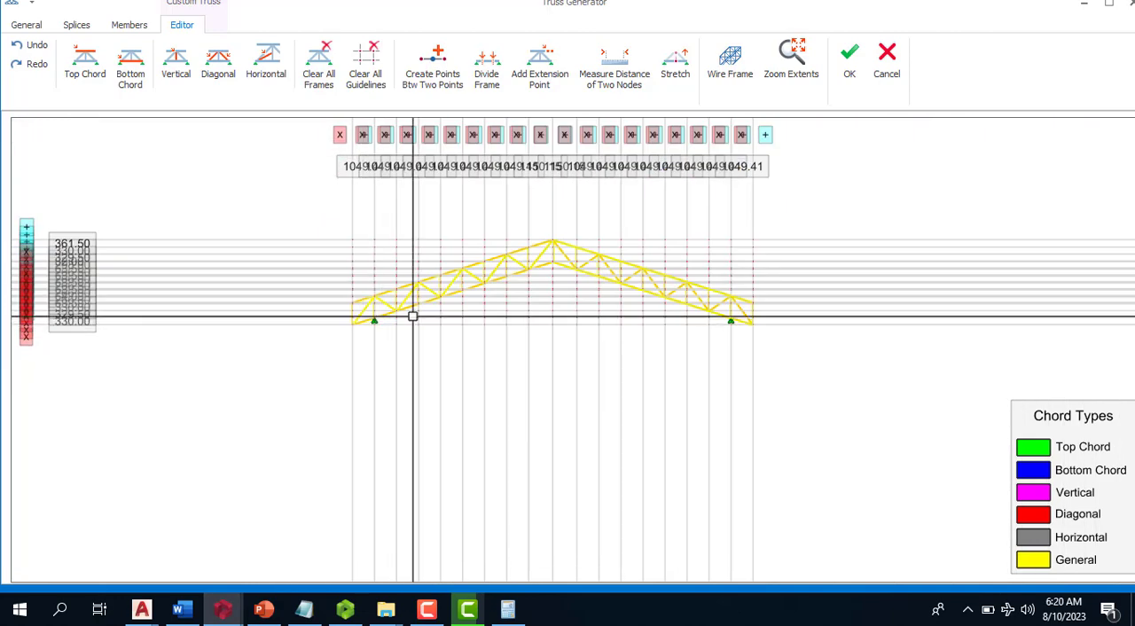
pyautogui.scroll(7, 753, 299)
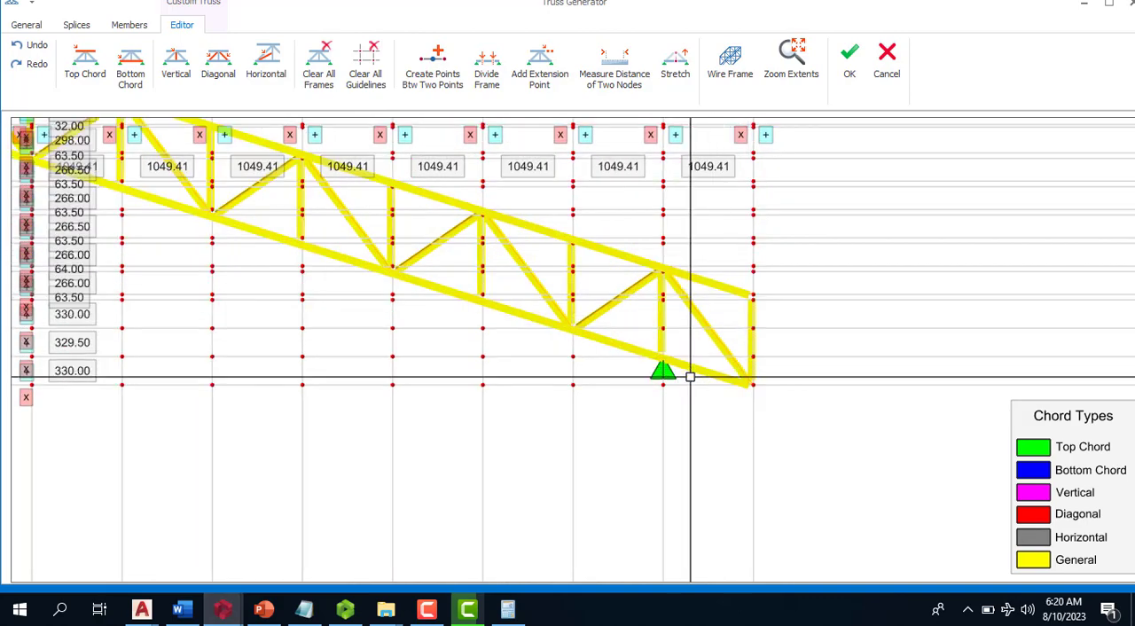
pyautogui.scroll(2, 665, 368)
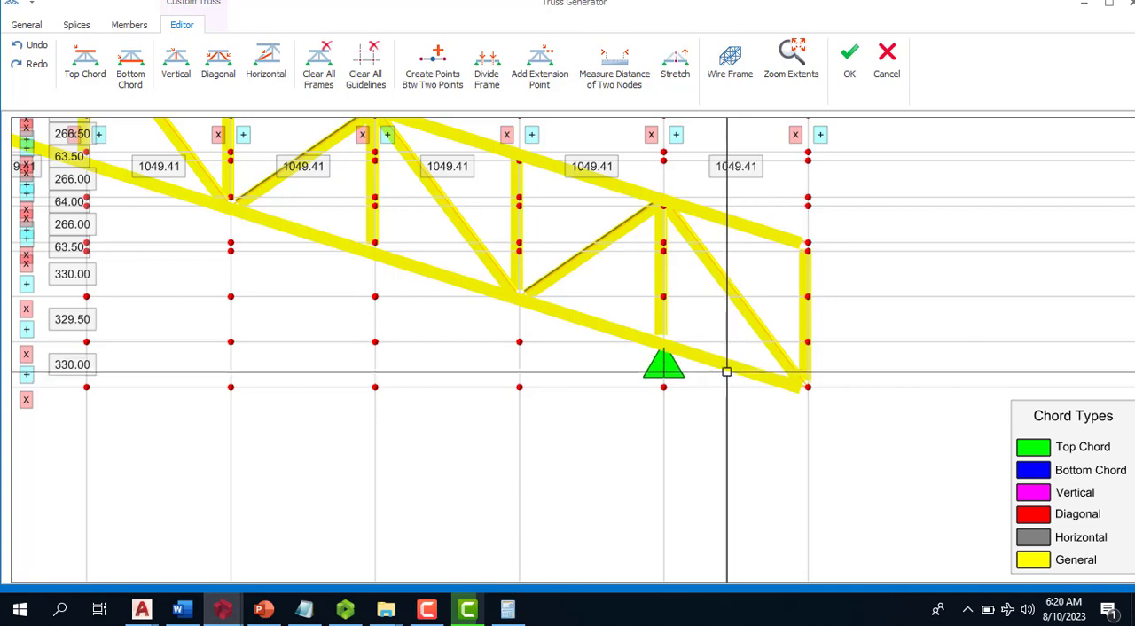
pyautogui.scroll(-2, 750, 320)
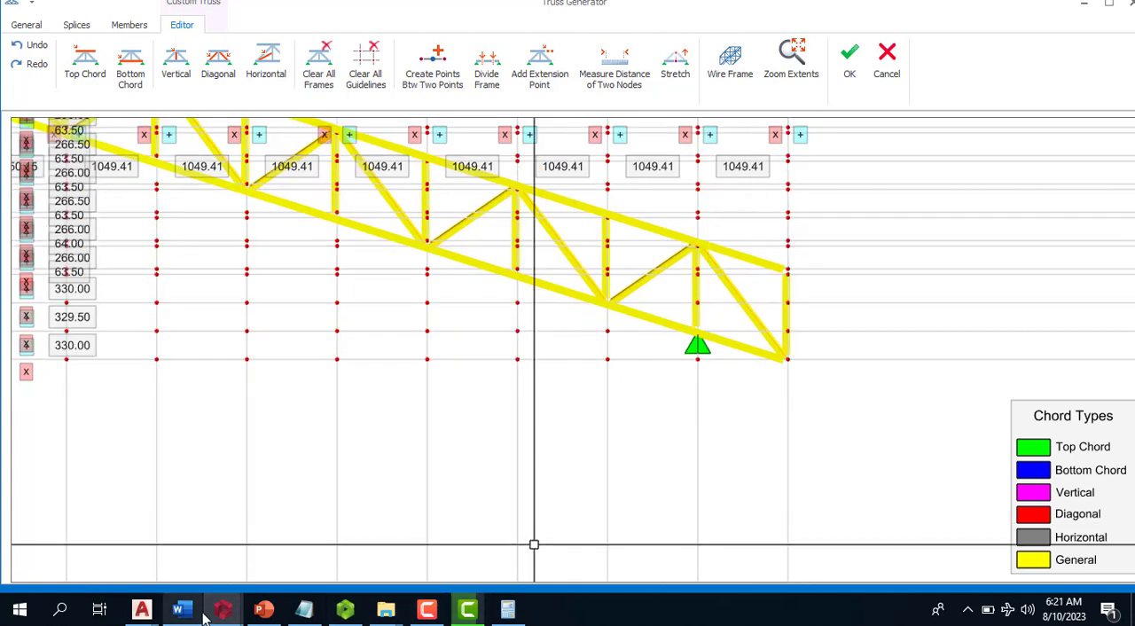
pyautogui.moveTo(216, 614)
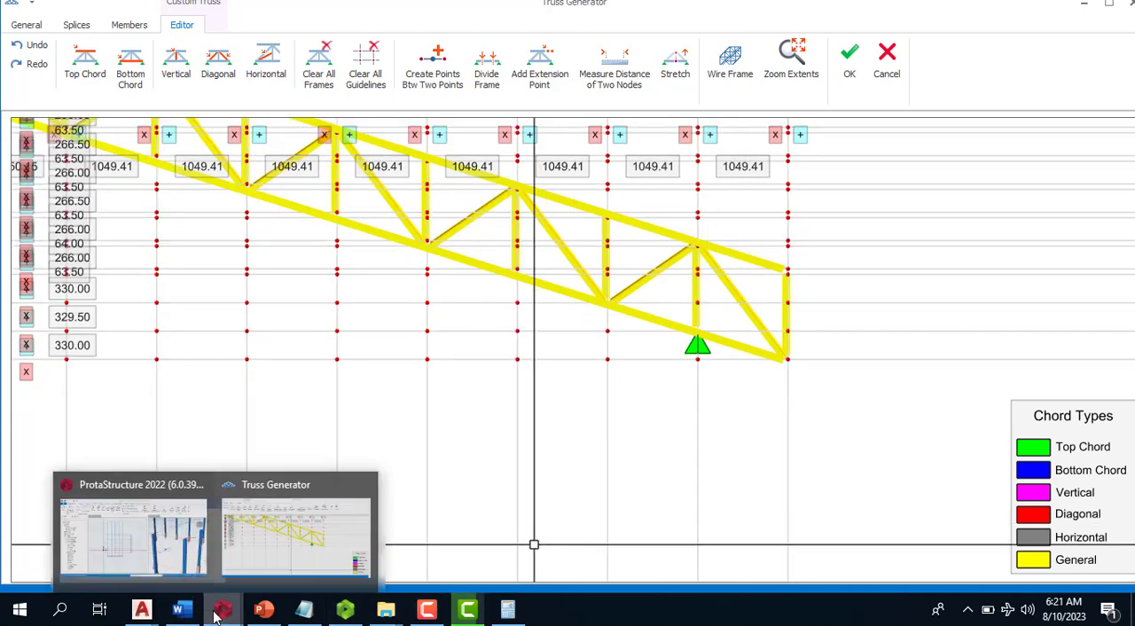
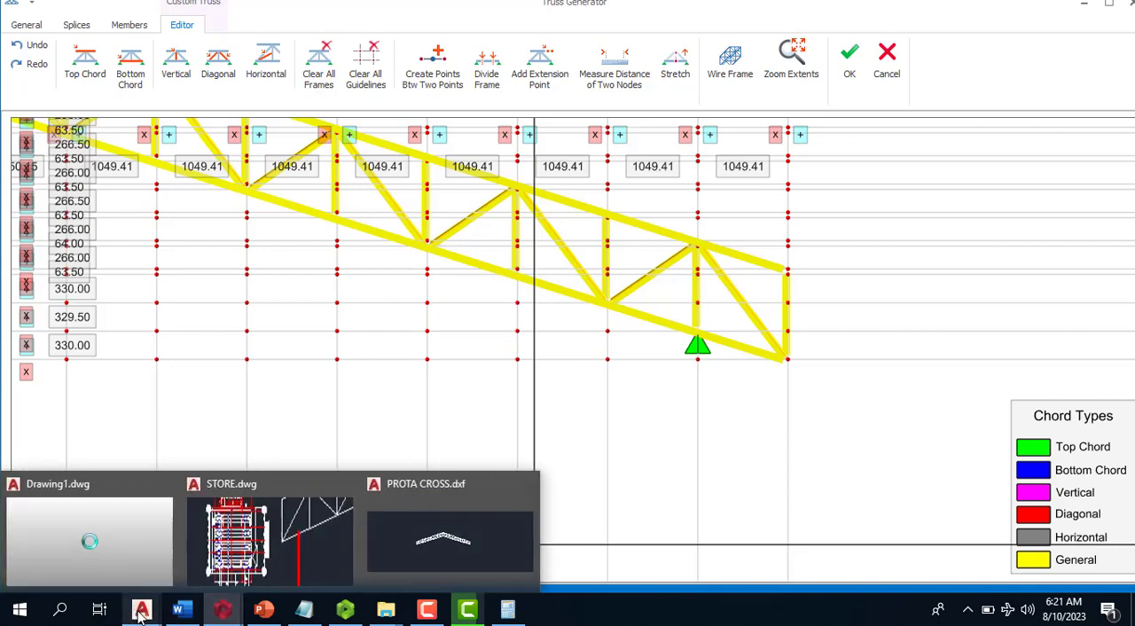
# - Switch to PROTA CROSS.dxf in AutoCAD and offset the truss's right end vertical inward by 600
pyautogui.click(534, 544)
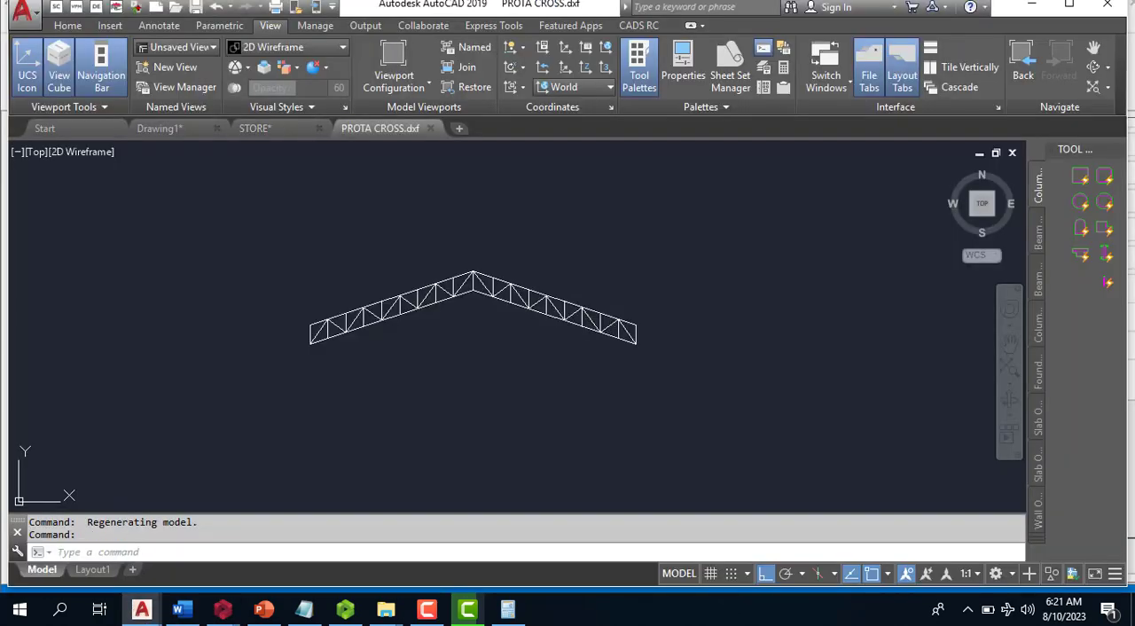
pyautogui.scroll(10, 590, 321)
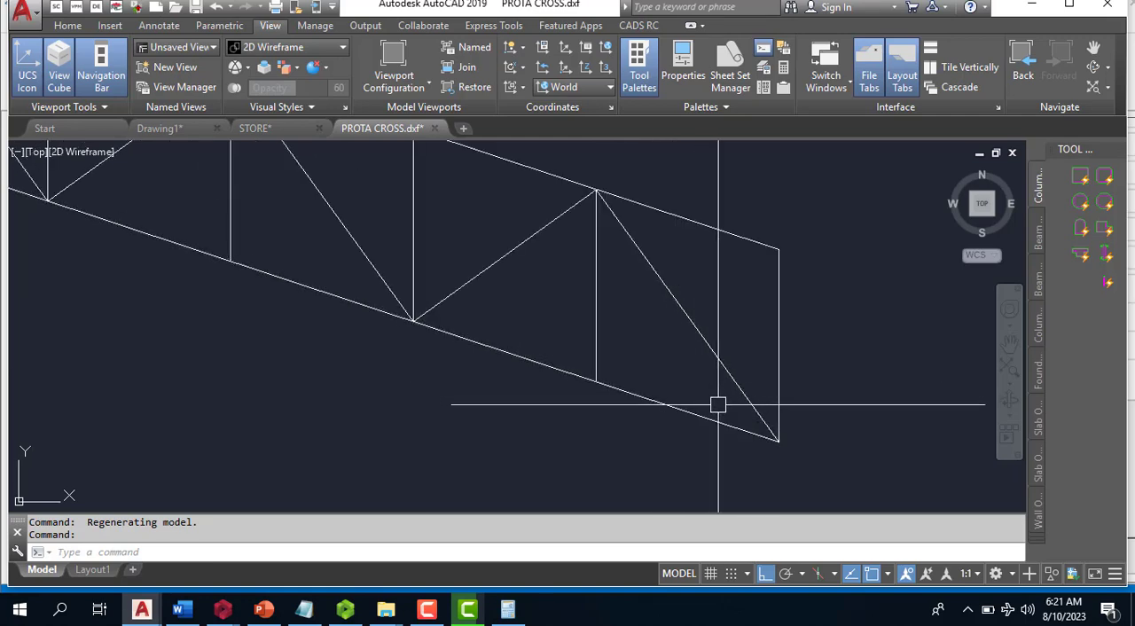
pyautogui.write('o')
pyautogui.press('Return')
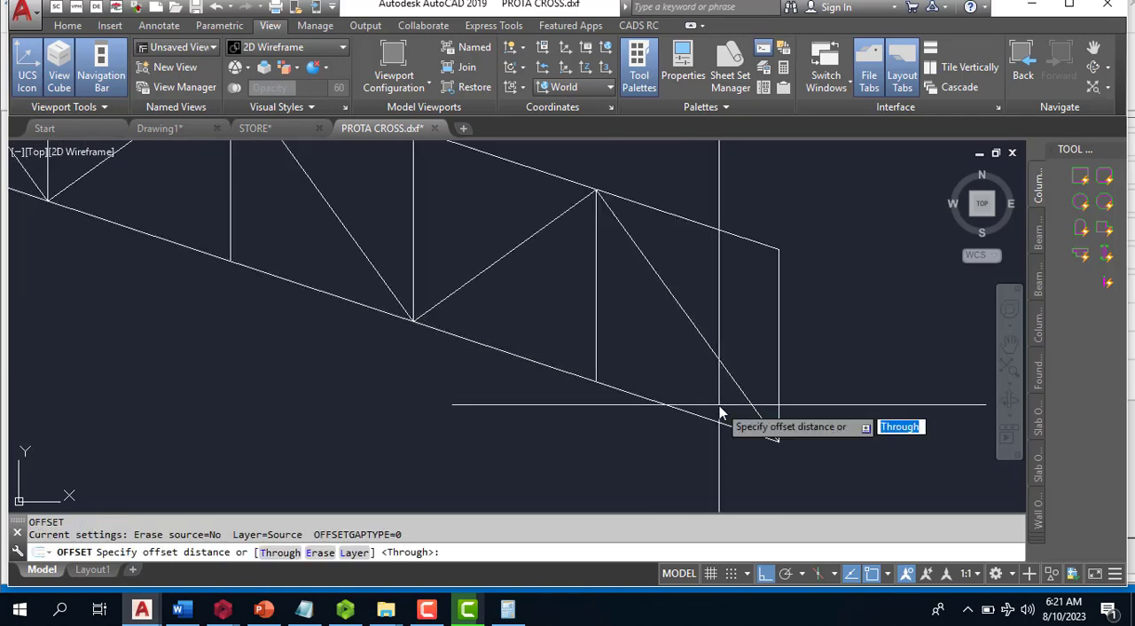
pyautogui.write('600')
pyautogui.press('Return')
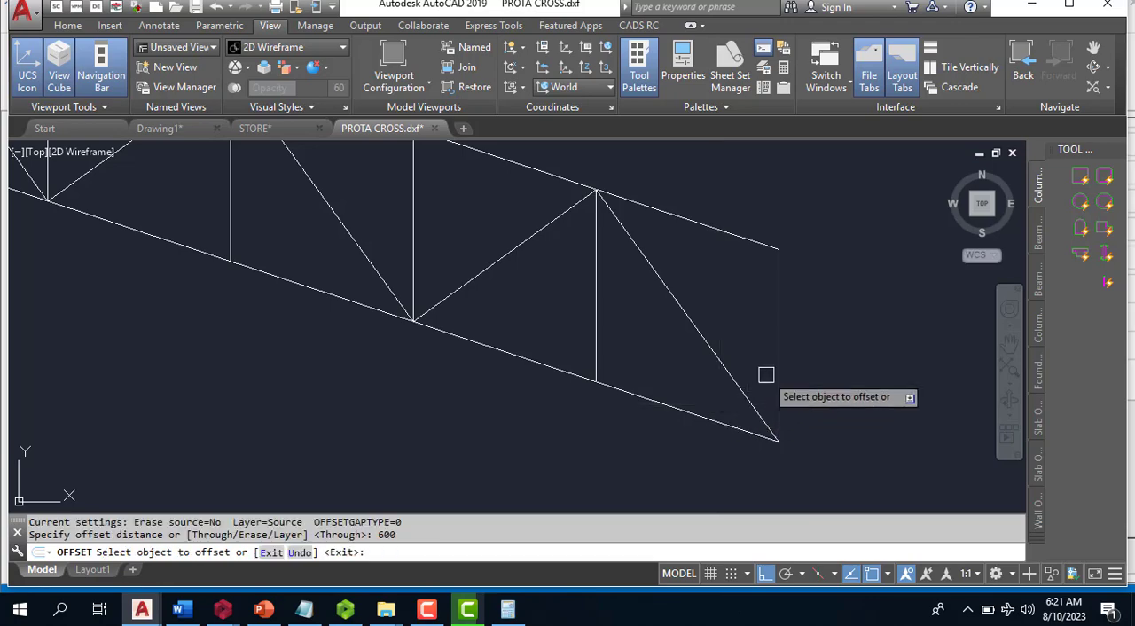
pyautogui.click(780, 352)
pyautogui.click(690, 390)
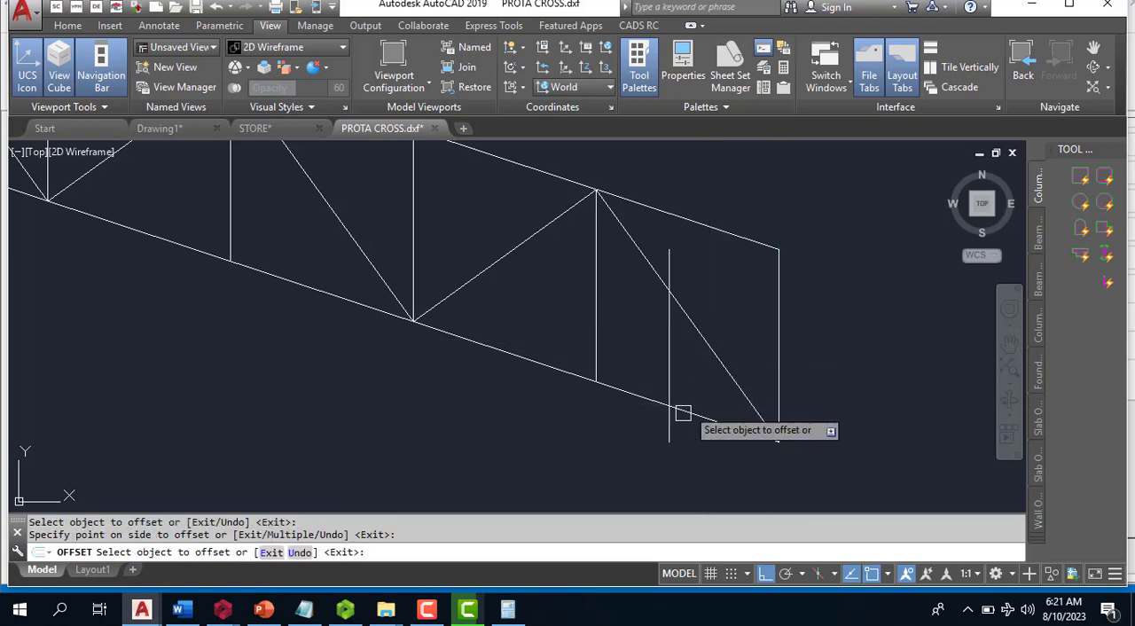
pyautogui.scroll(-5, 683, 414)
pyautogui.press('Escape')
# - Offset the truss's left end vertical inward by 600
pyautogui.scroll(4, 302, 364)
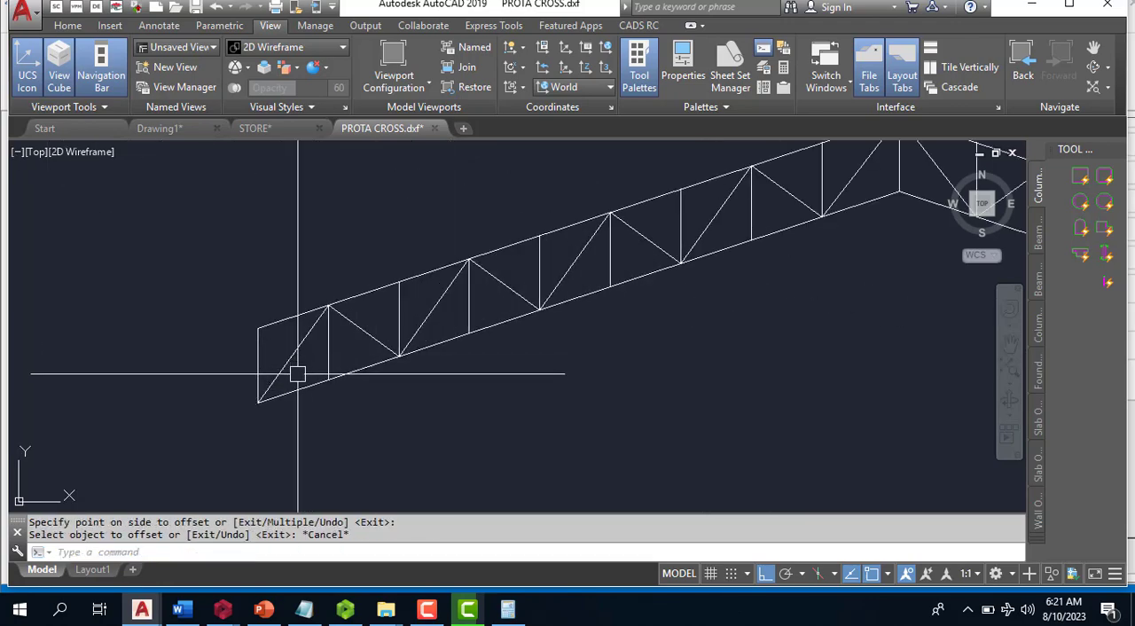
pyautogui.press('Return')
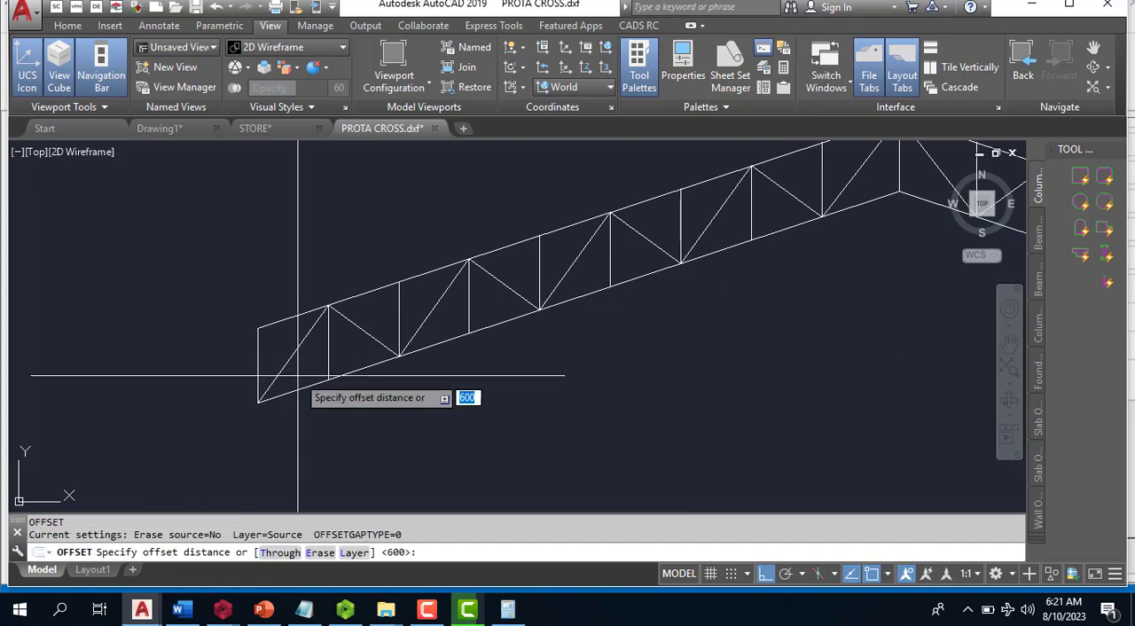
pyautogui.press('Return')
pyautogui.click(263, 376)
pyautogui.click(316, 390)
pyautogui.press('Escape')
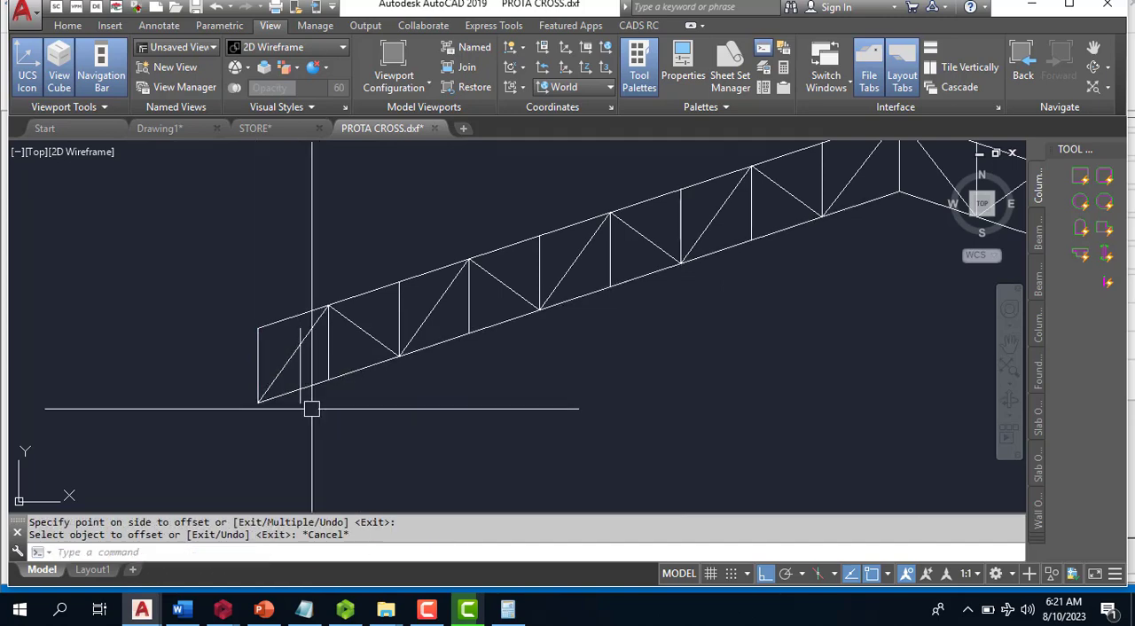
# - Extend both offset verticals up to the truss's top chord
pyautogui.scroll(4, 311, 409)
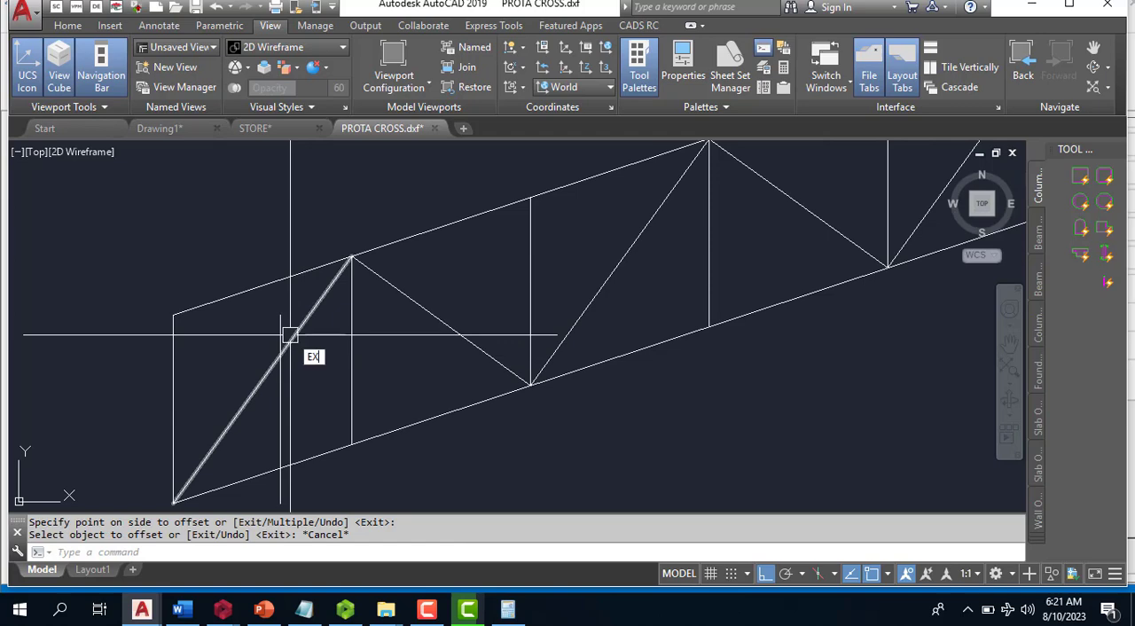
pyautogui.press('Return')
pyautogui.press('Return')
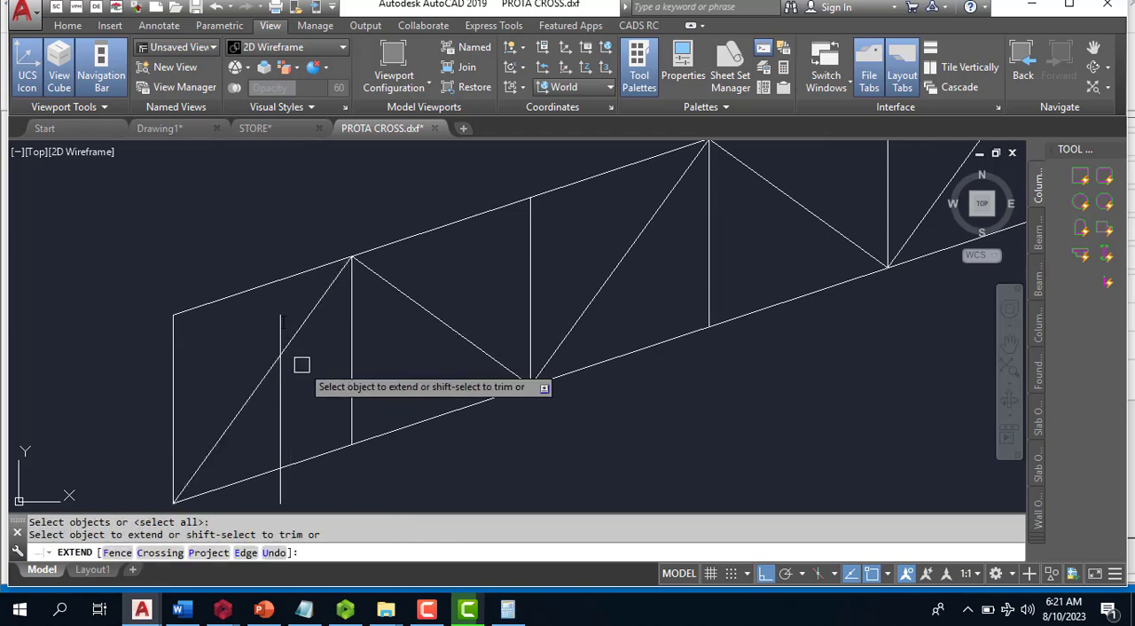
pyautogui.click(278, 321)
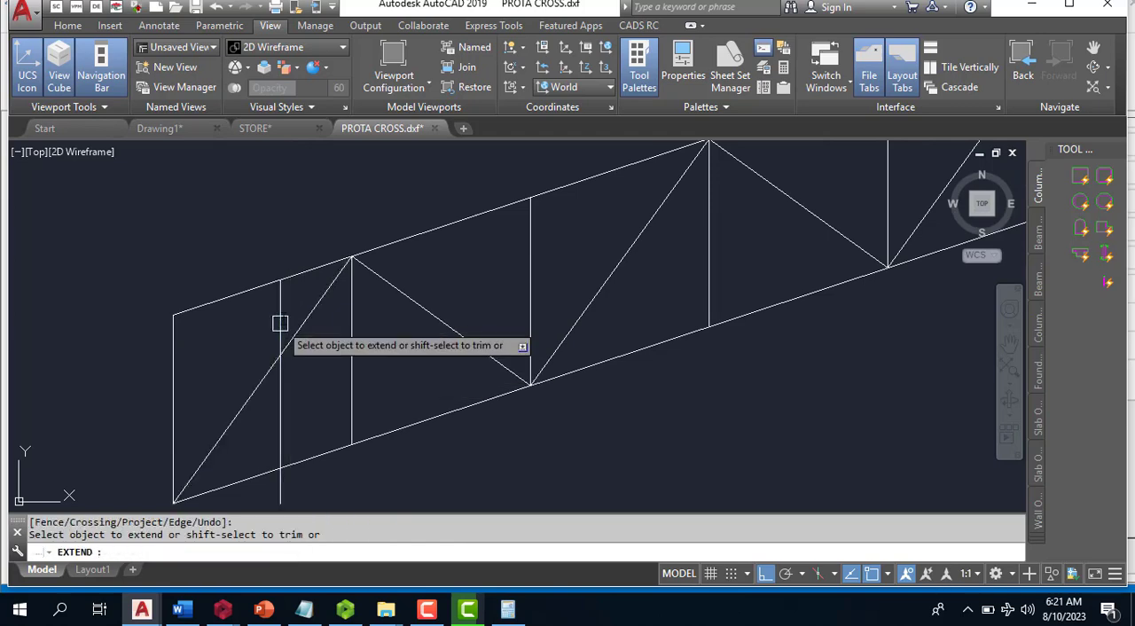
pyautogui.scroll(-2, 323, 354)
pyautogui.scroll(-5, 327, 371)
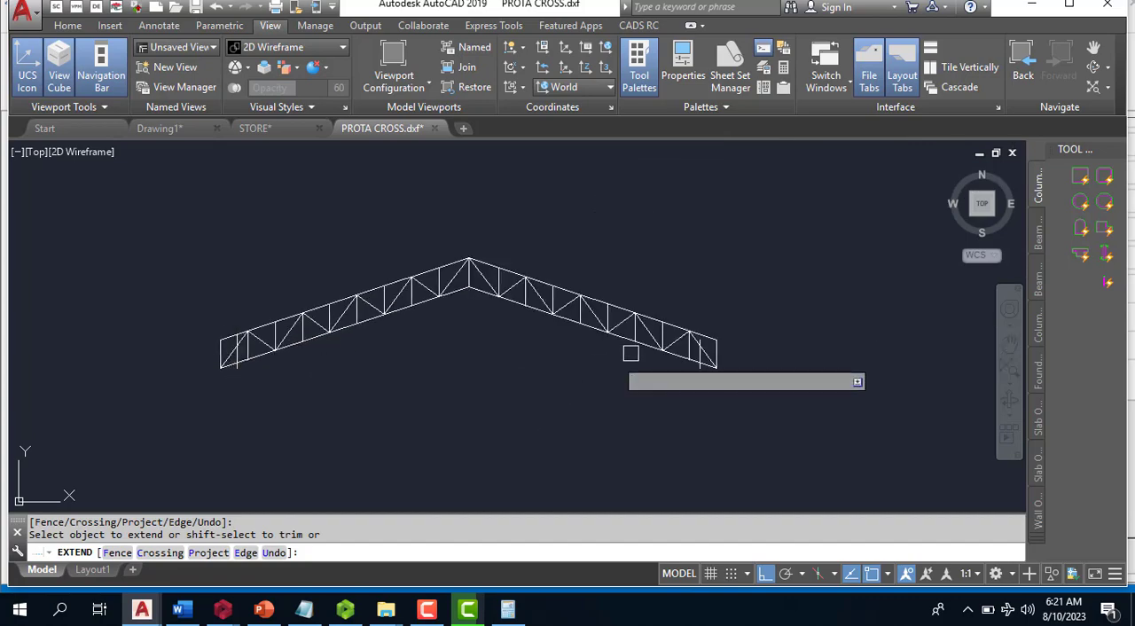
pyautogui.scroll(6, 652, 368)
pyautogui.scroll(-5, 656, 370)
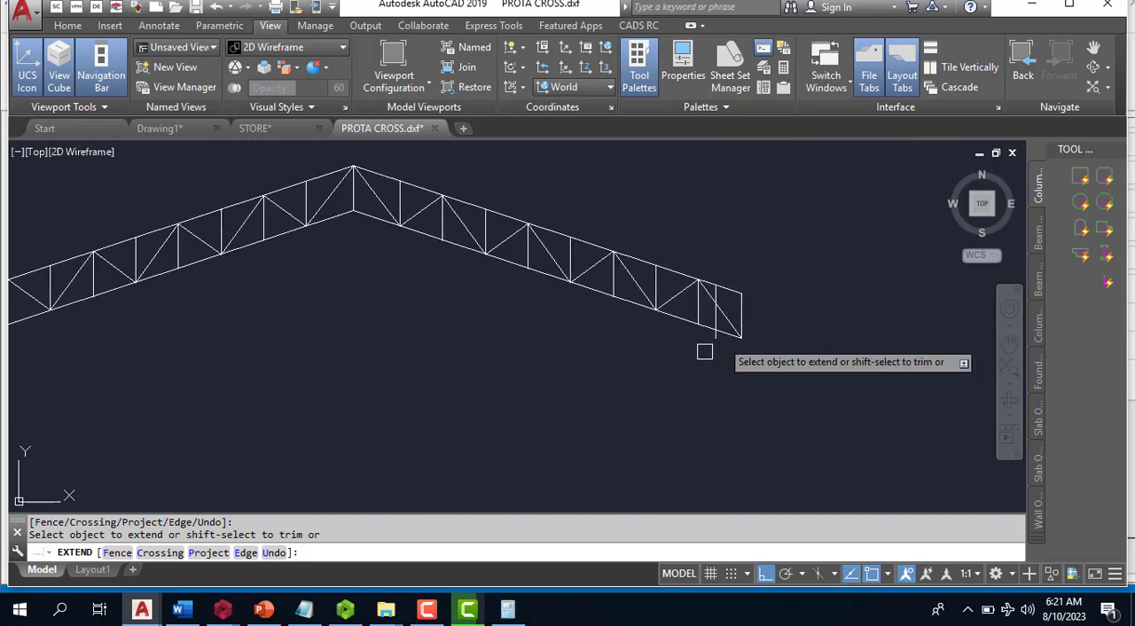
pyautogui.press('Escape')
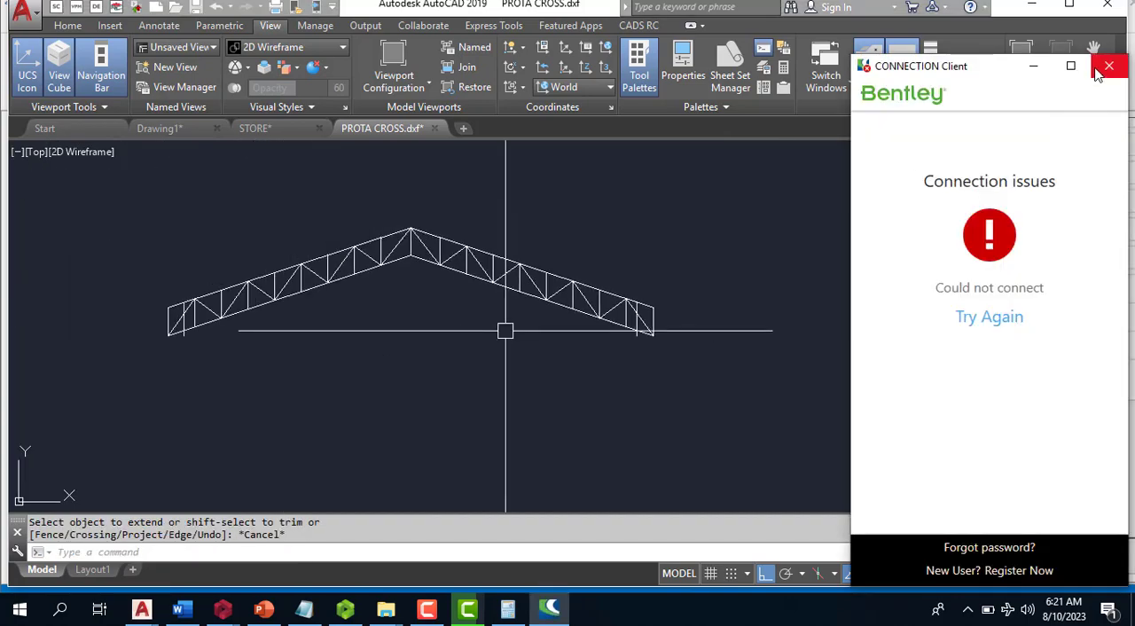
# - Dismiss the connection pop-up and trim both offset verticals where they project below the bottom chord
pyautogui.click(1107, 66)
pyautogui.scroll(4, 181, 337)
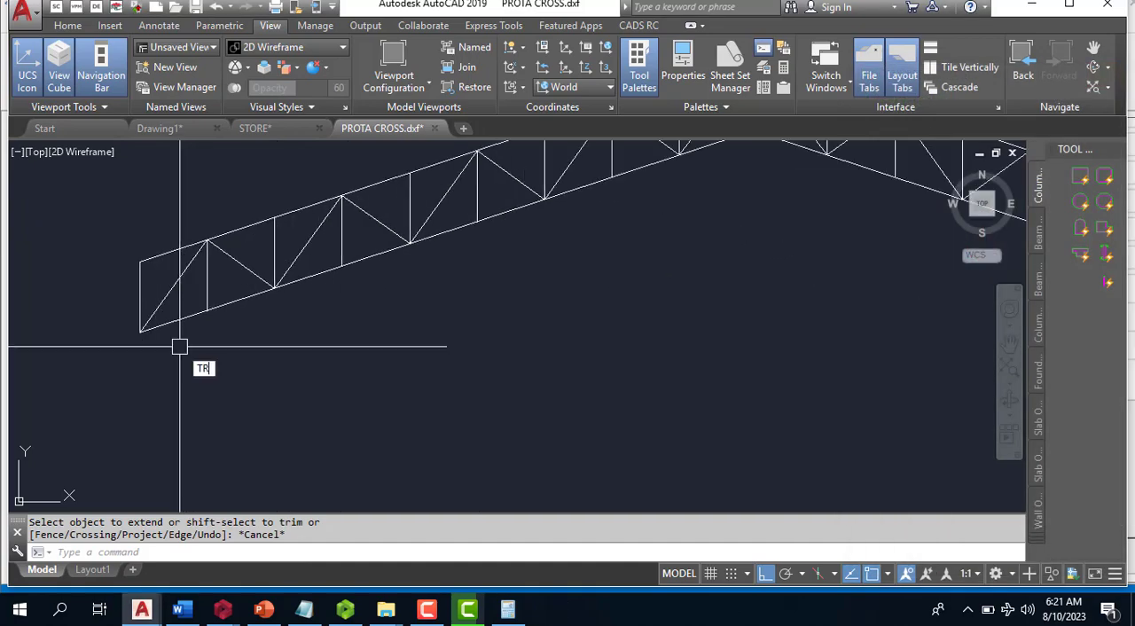
pyautogui.press('Return')
pyautogui.press('Return')
pyautogui.scroll(-4, 176, 343)
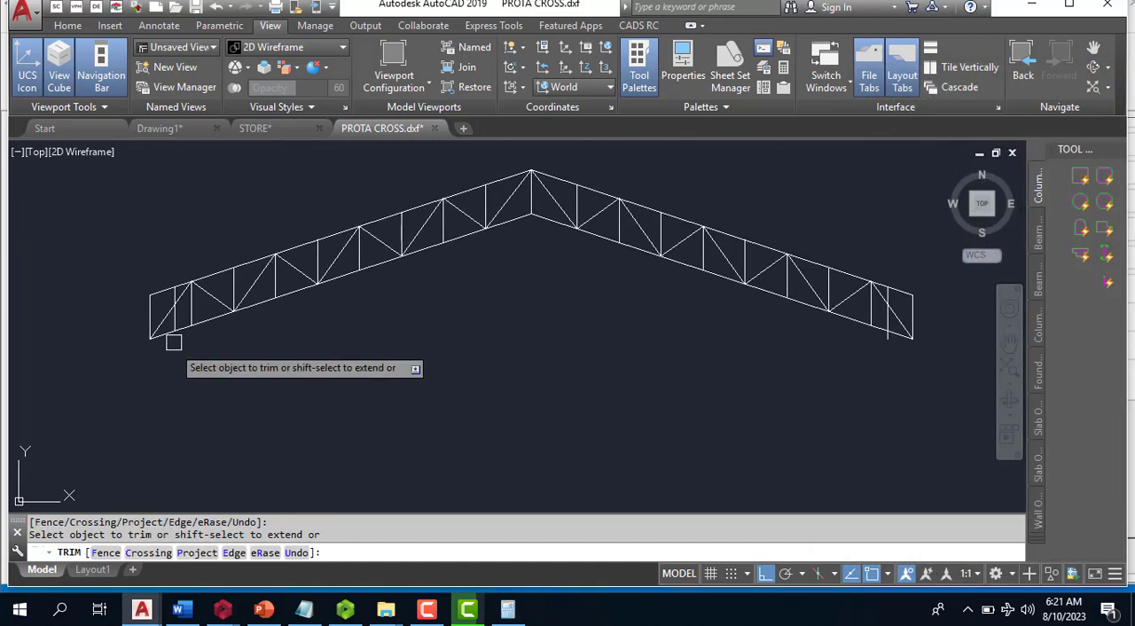
pyautogui.scroll(3, 891, 328)
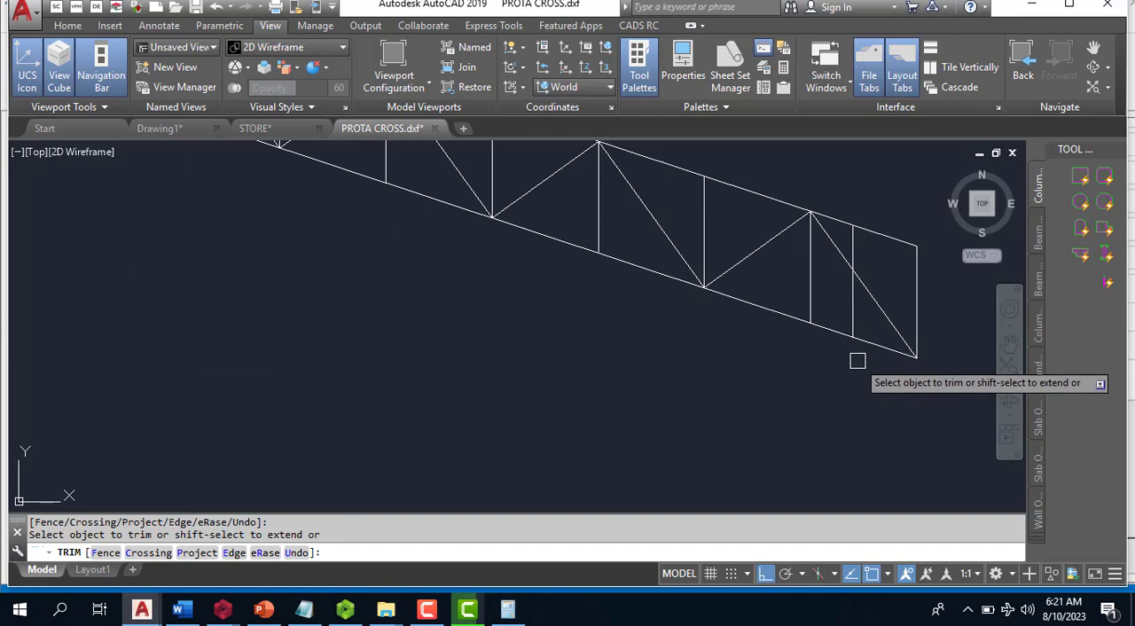
pyautogui.press('Escape')
# - Save the edited drawing as an AutoCAD 2007/LT2007 DXF, replacing the existing PROTA CROSS file in Documents
pyautogui.scroll(-2, 870, 337)
pyautogui.scroll(-2, 860, 300)
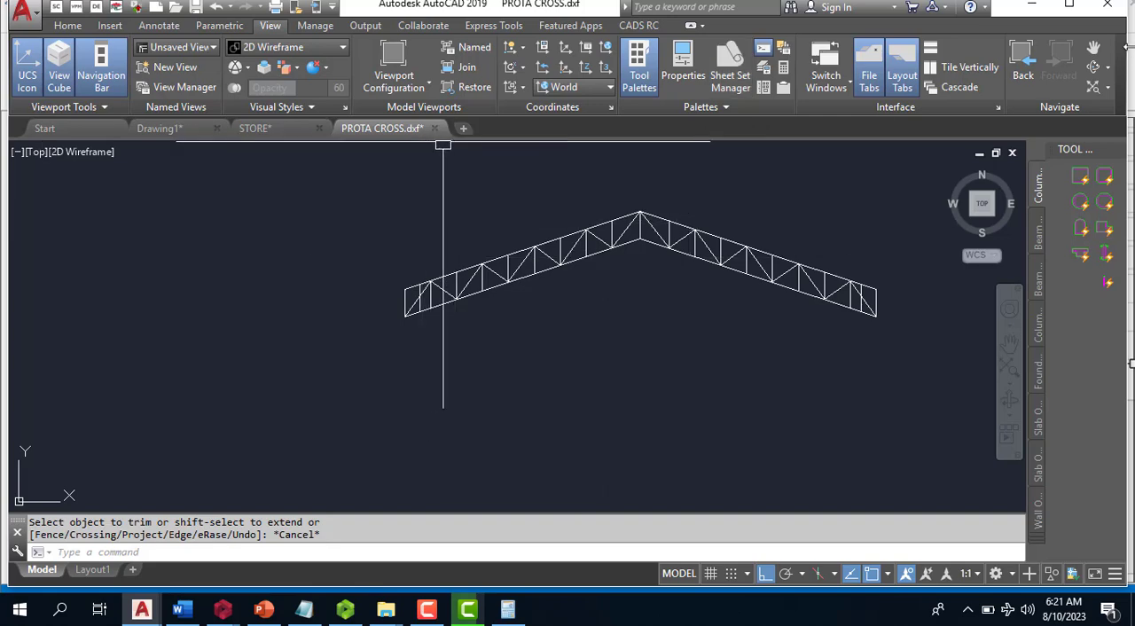
pyautogui.rightClick(394, 131)
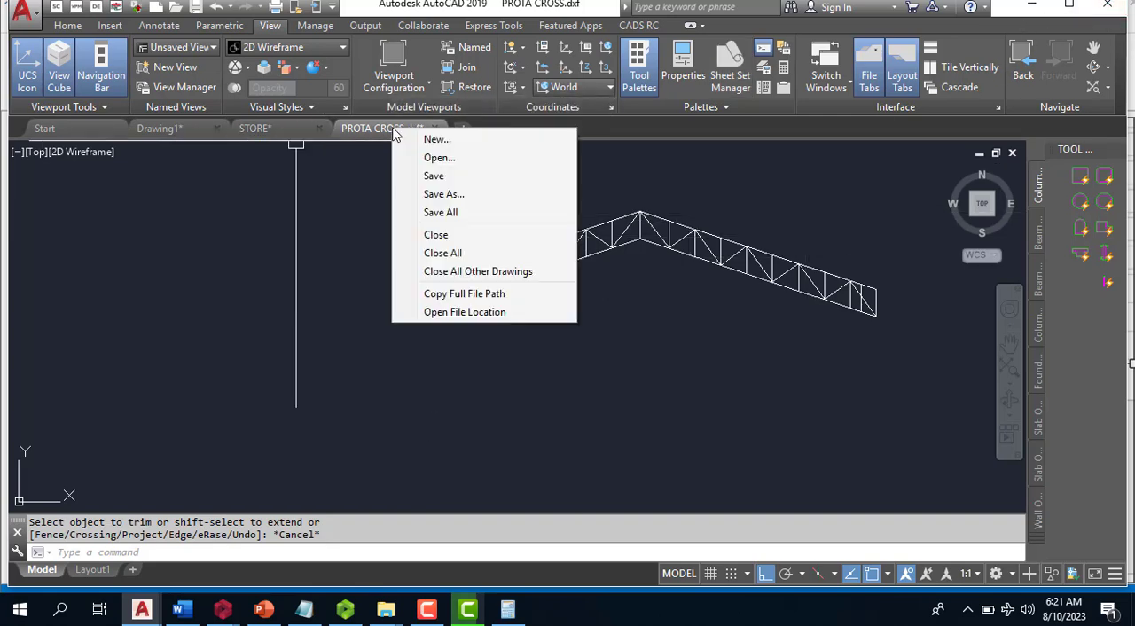
pyautogui.click(457, 194)
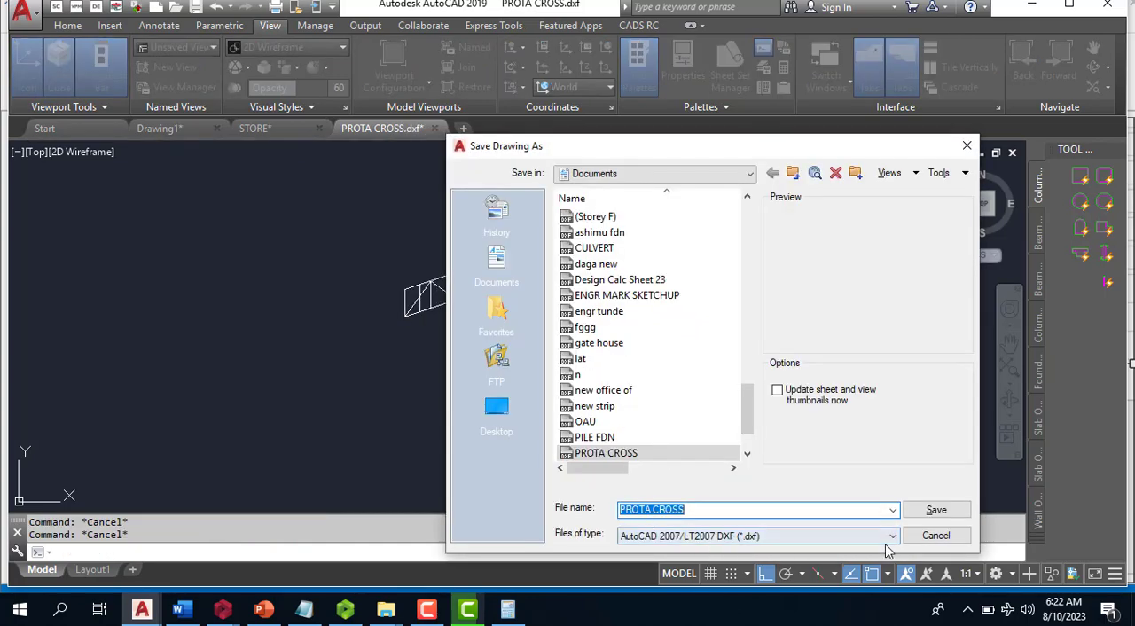
pyautogui.click(931, 519)
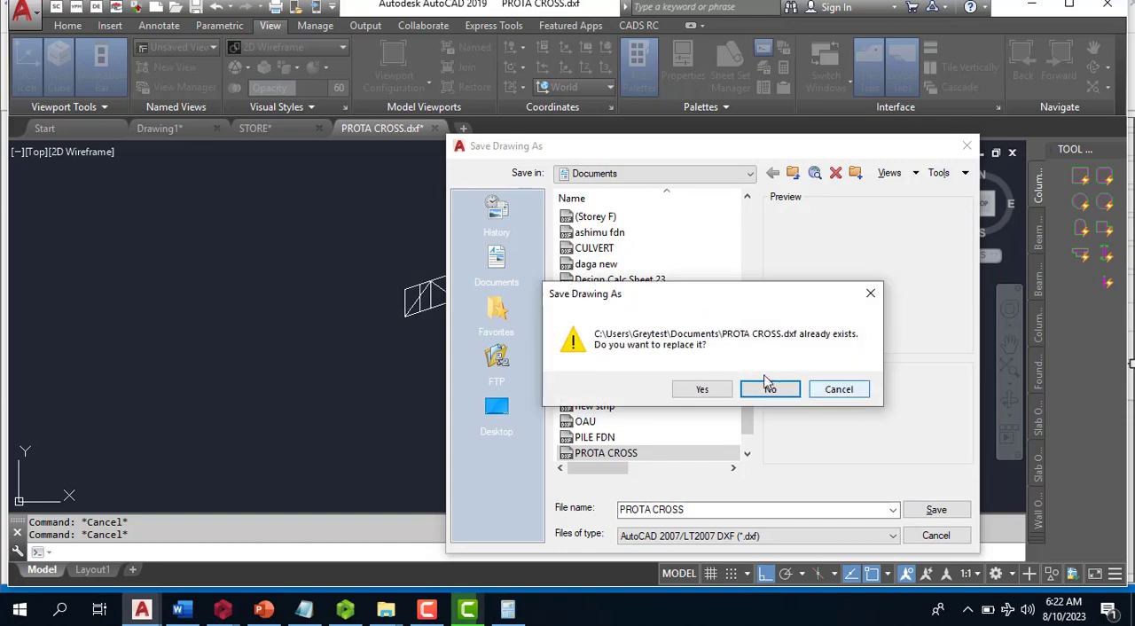
pyautogui.click(702, 389)
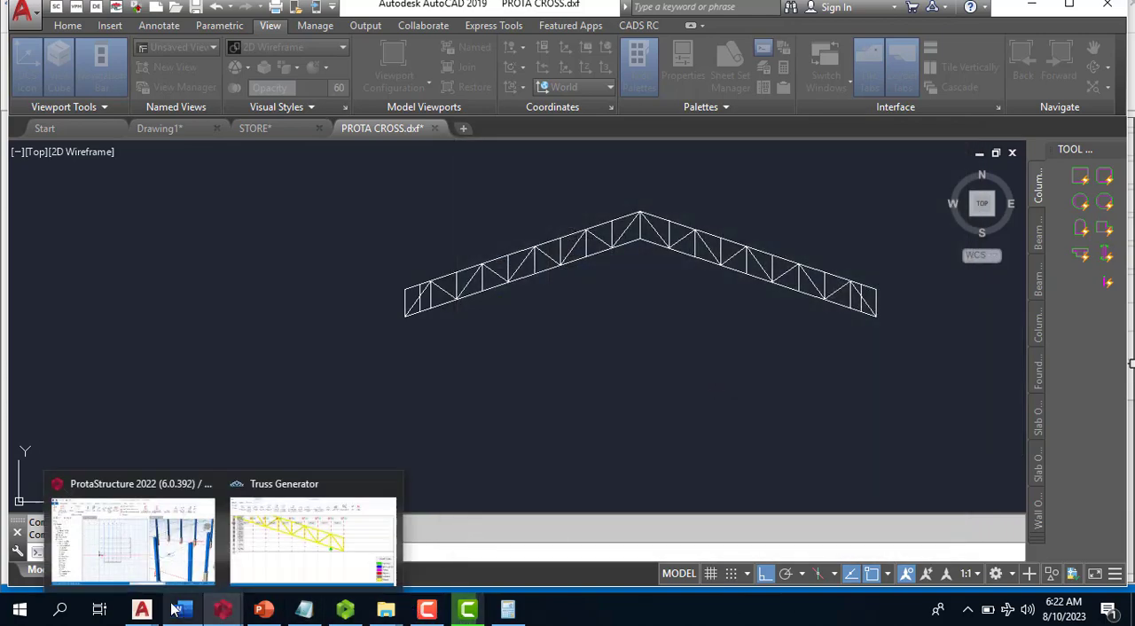
# - Return to ProtaStructure's Truss Generator and cancel the currently imported truss
pyautogui.moveTo(224, 610)
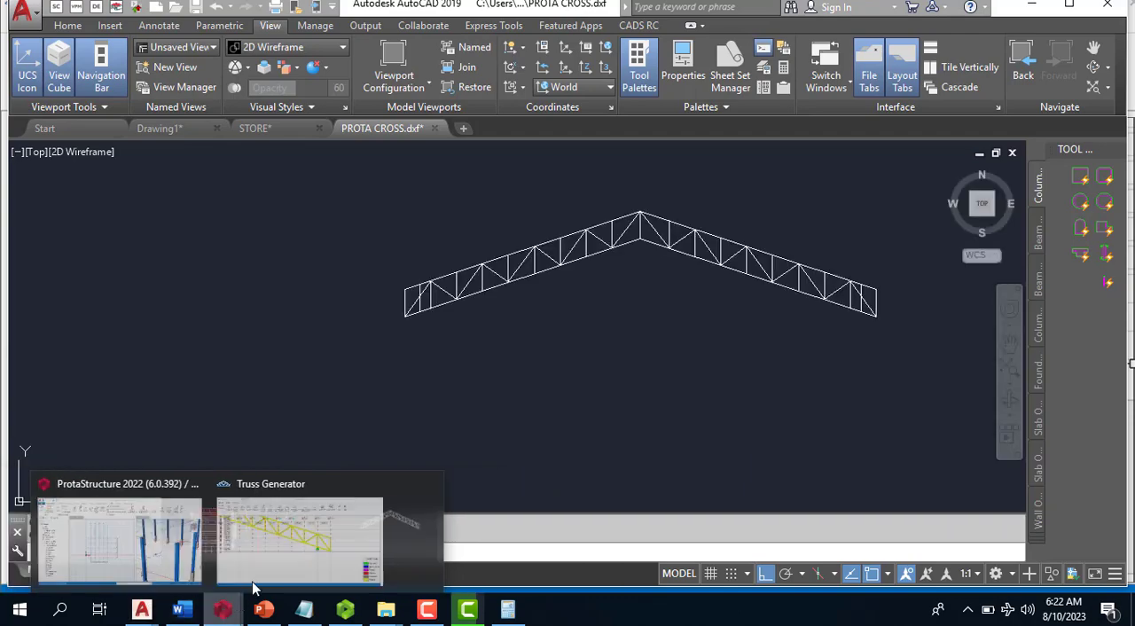
pyautogui.click(334, 546)
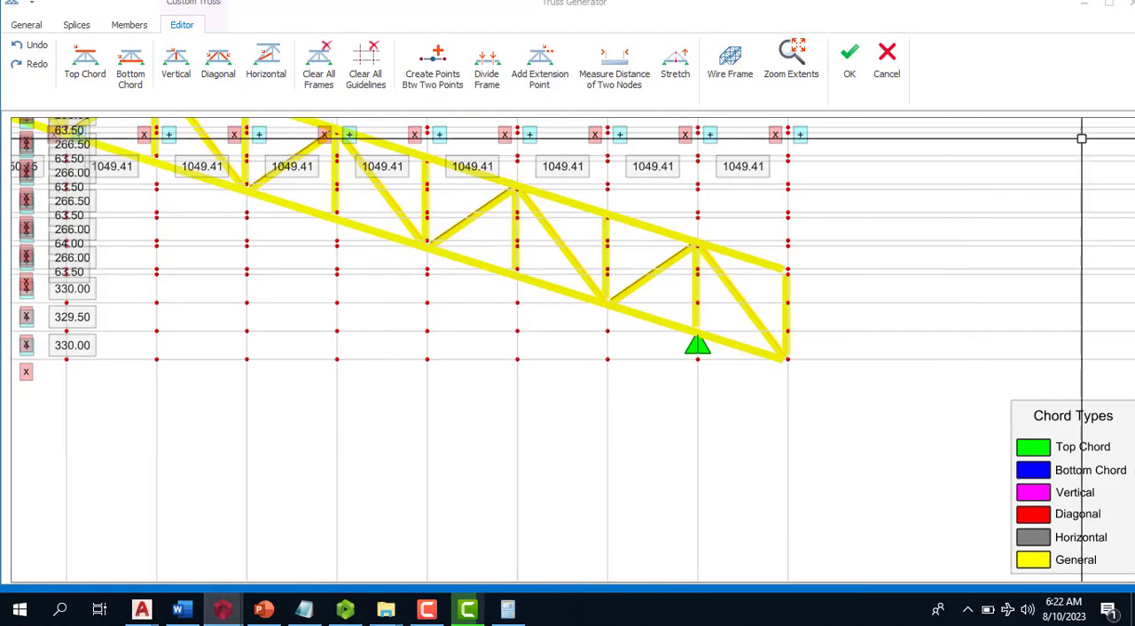
pyautogui.click(889, 69)
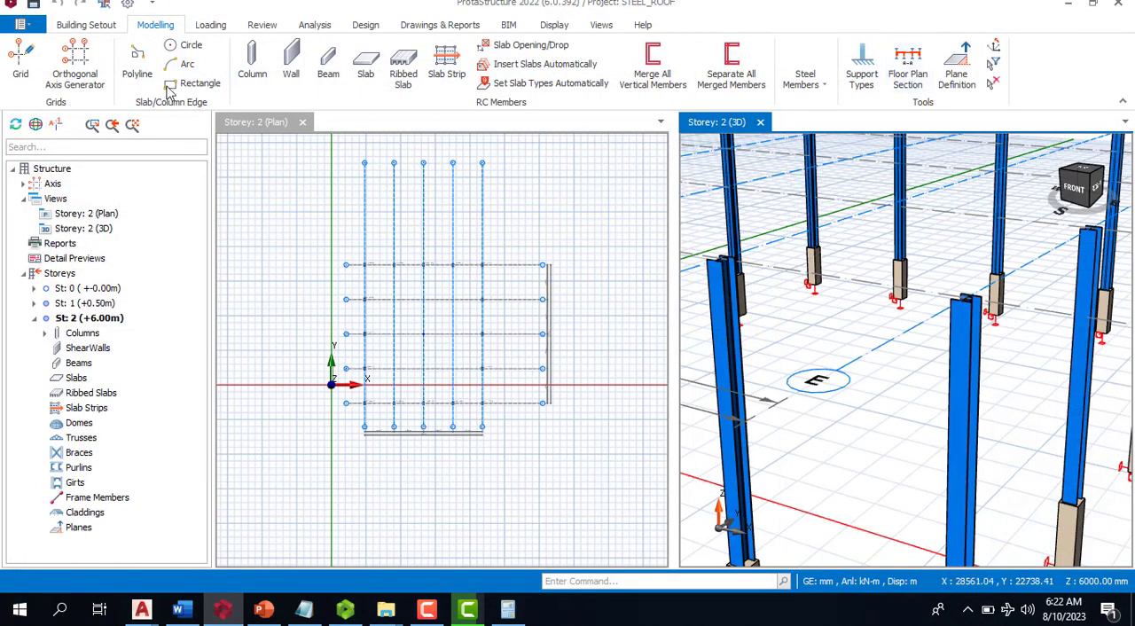
# - Place a new steel truss on storey 2 between the tops of the two corner columns along the front grid line
pyautogui.scroll(-5, 772, 279)
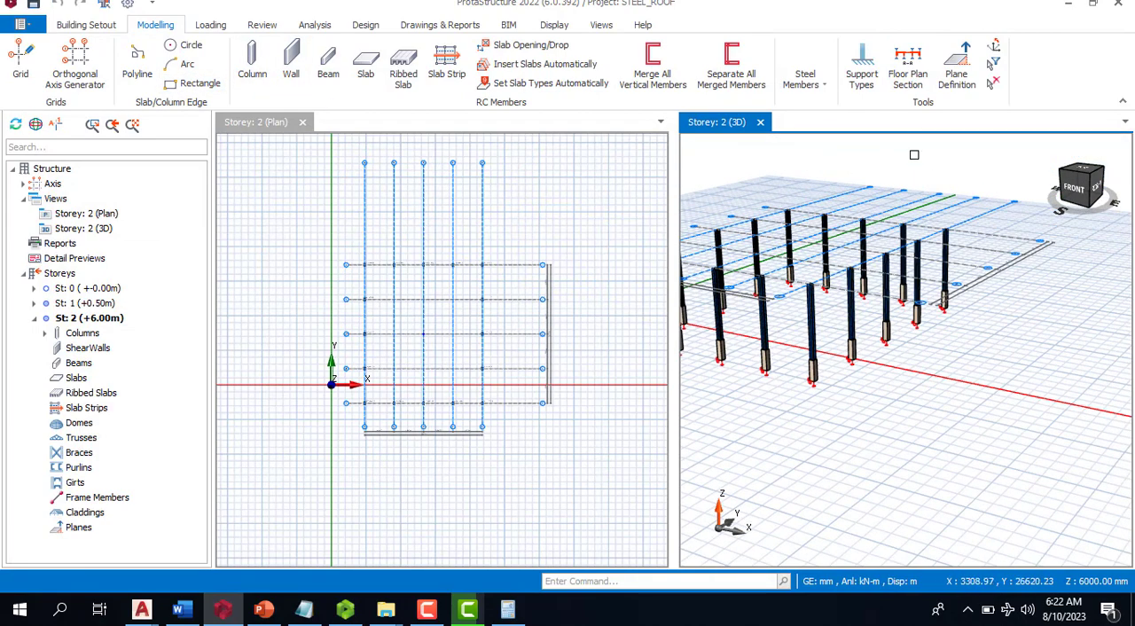
pyautogui.scroll(-3, 914, 155)
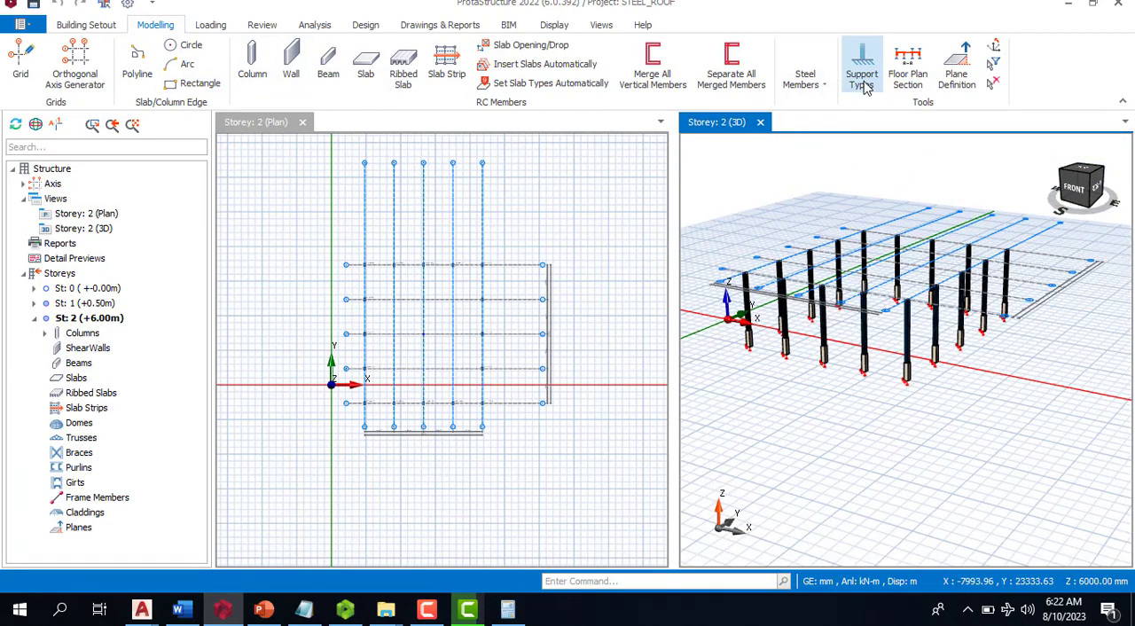
pyautogui.click(862, 71)
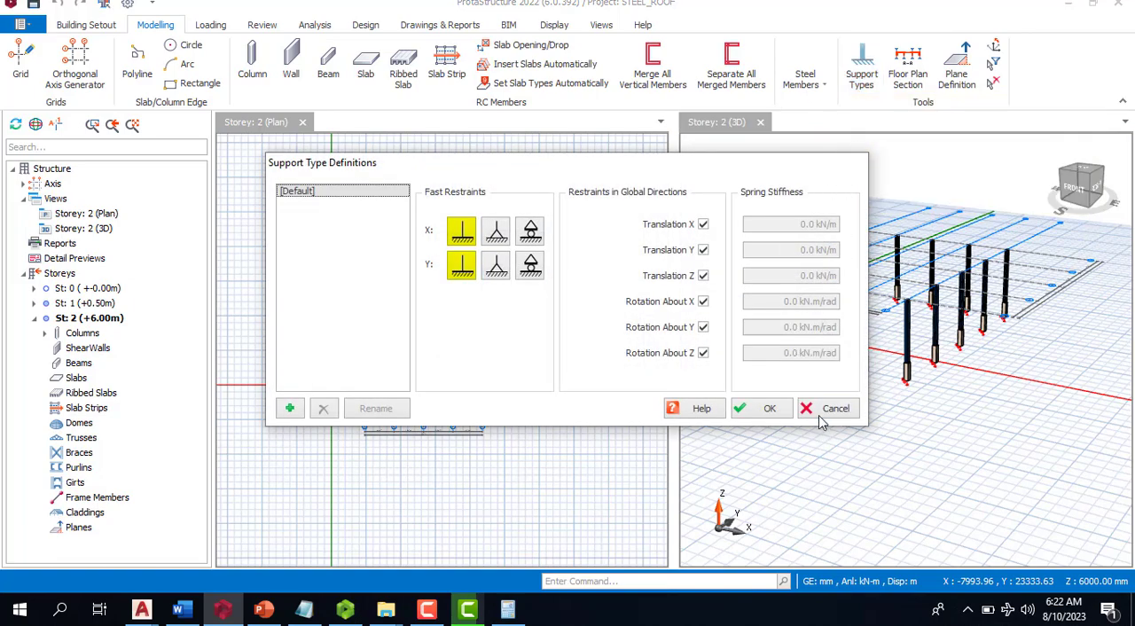
pyautogui.click(826, 409)
pyautogui.click(805, 78)
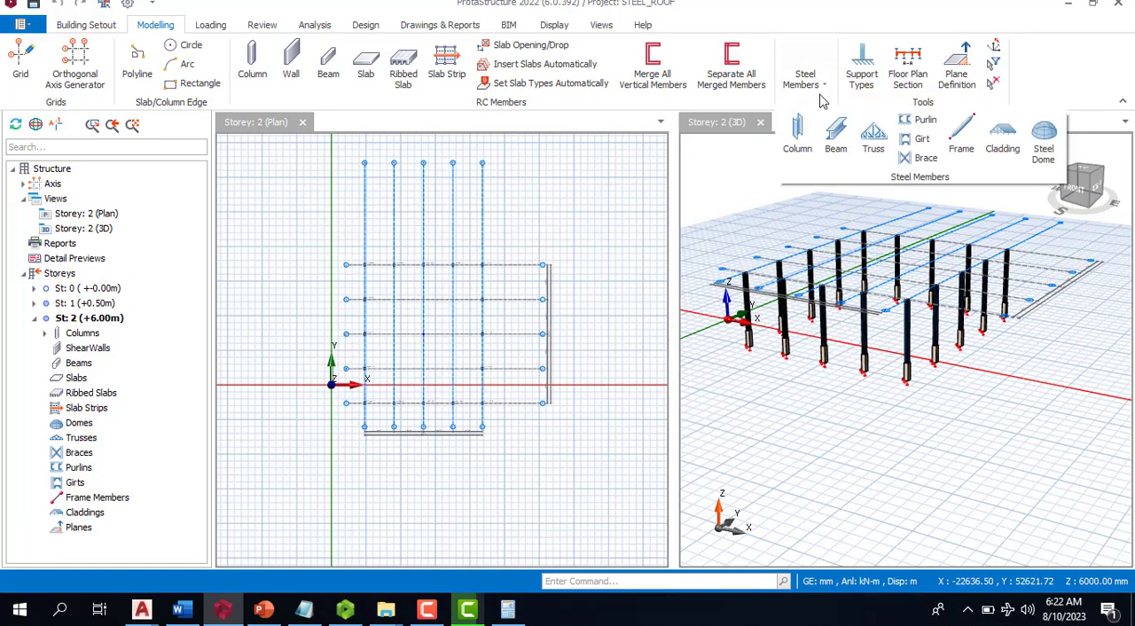
pyautogui.click(873, 142)
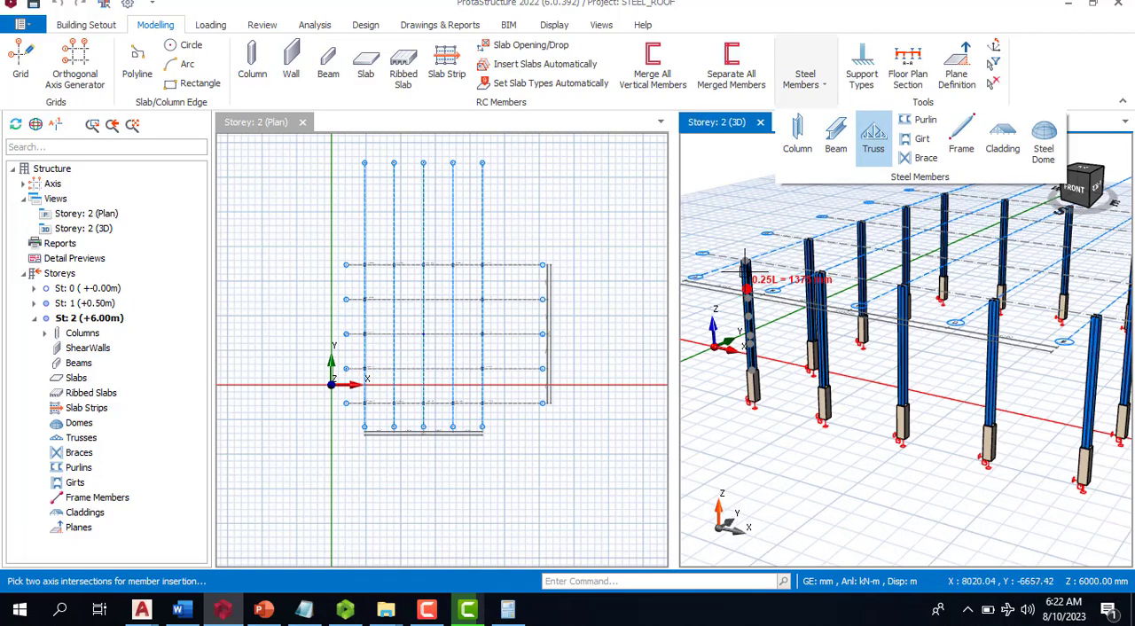
pyautogui.click(746, 261)
pyautogui.scroll(-1, 747, 273)
pyautogui.scroll(1, 1022, 323)
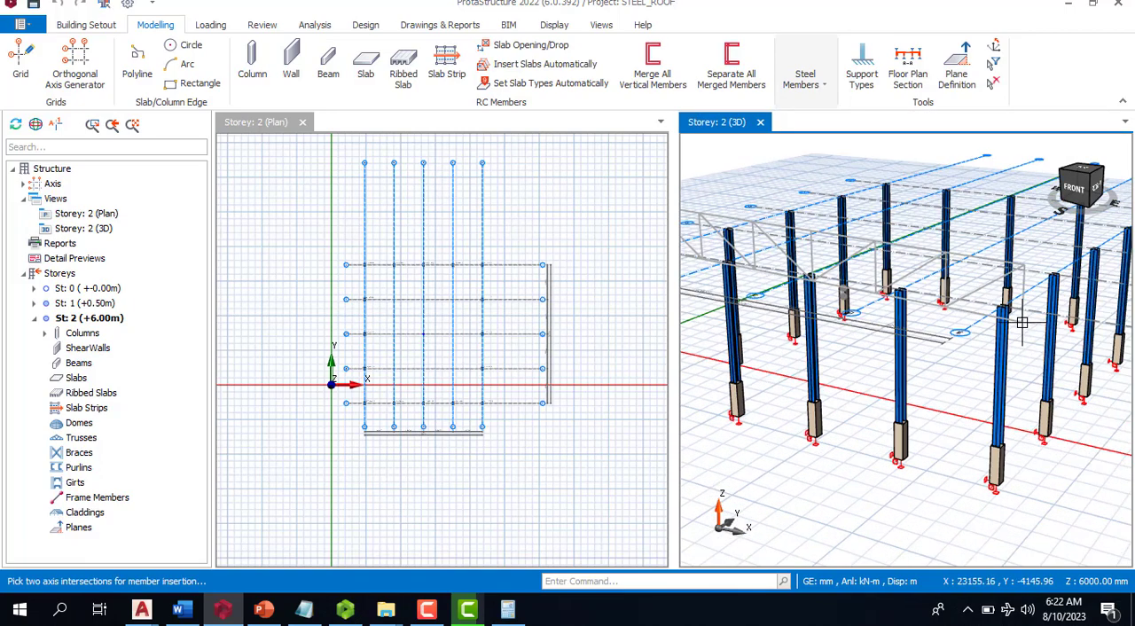
pyautogui.click(1006, 305)
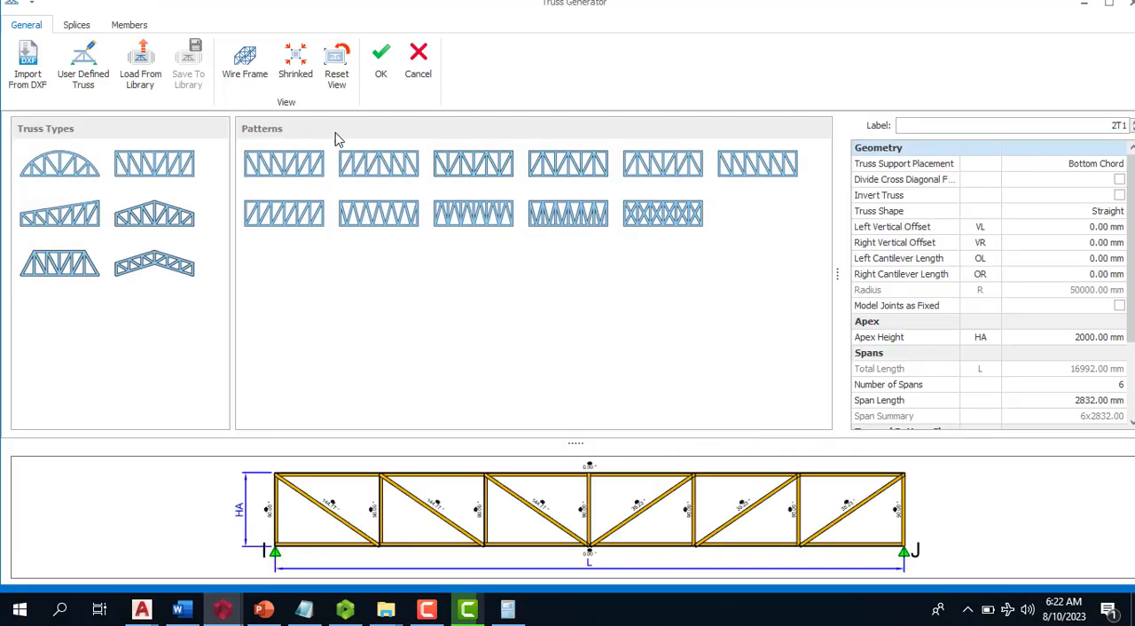
# - Open the updated PROTA CROSS drawing from Documents for import as the truss's DXF geometry
pyautogui.click(36, 69)
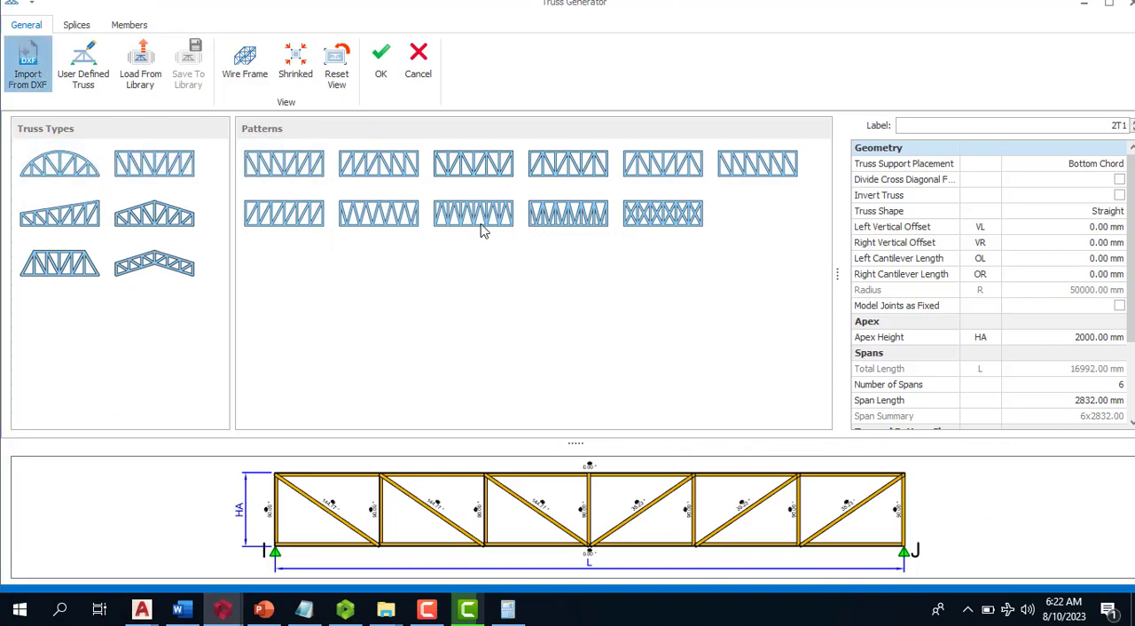
pyautogui.click(550, 171)
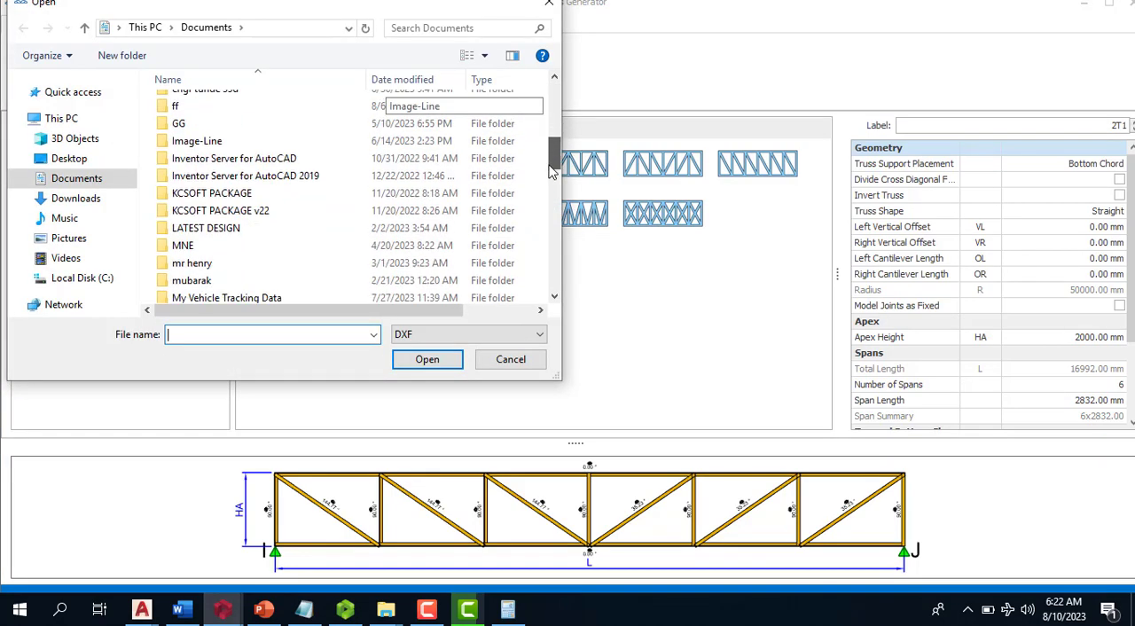
pyautogui.moveTo(550, 170); pyautogui.dragTo(545, 282)
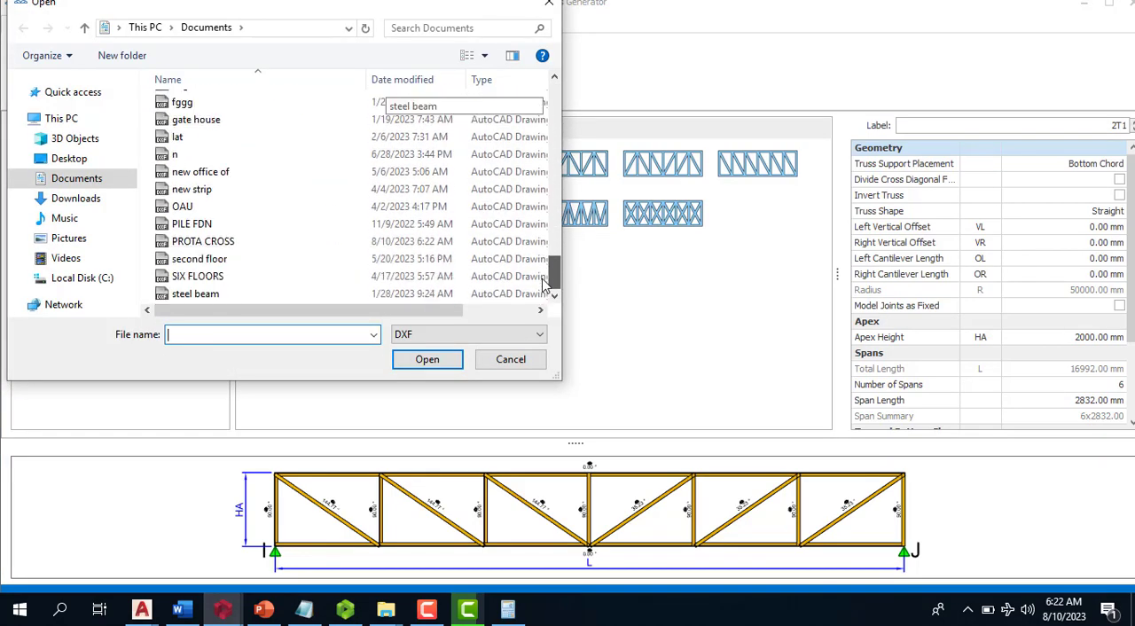
pyautogui.click(282, 242)
pyautogui.click(409, 360)
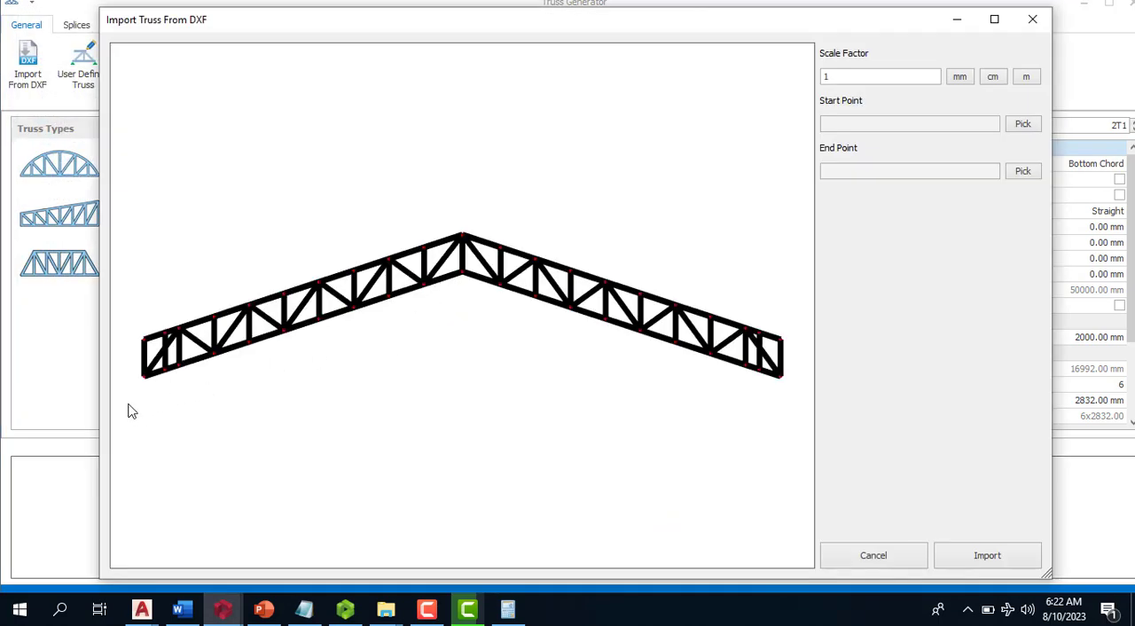
# - Import the truss with its start and end points at the bottom nodes of the two offset verticals near the ends
pyautogui.scroll(2, 131, 411)
pyautogui.scroll(-2, 170, 347)
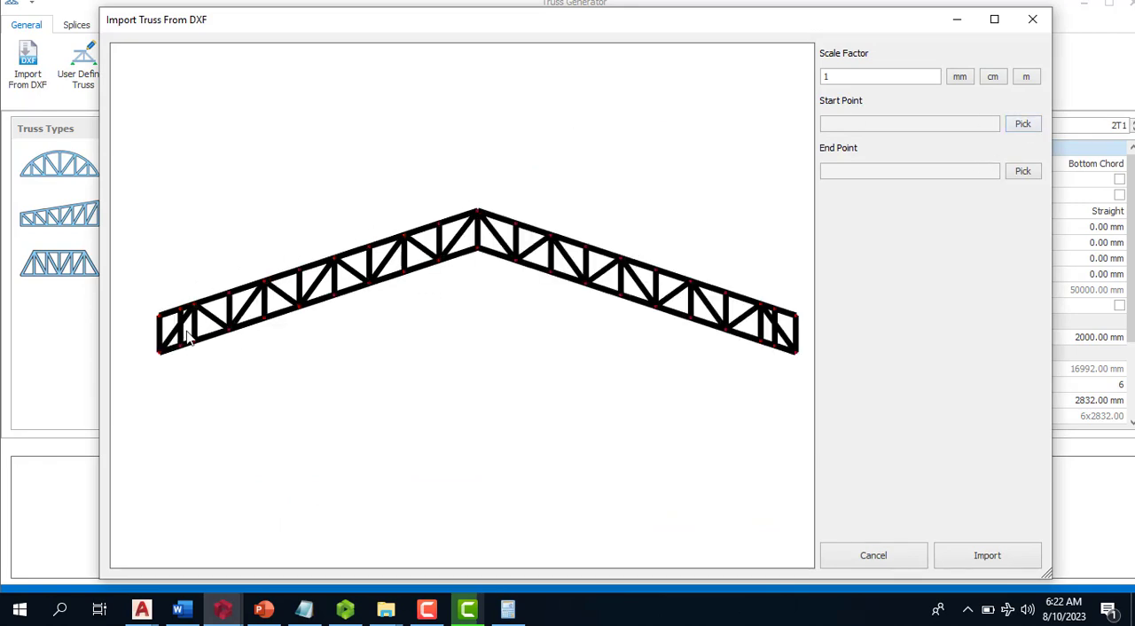
pyautogui.scroll(3, 178, 353)
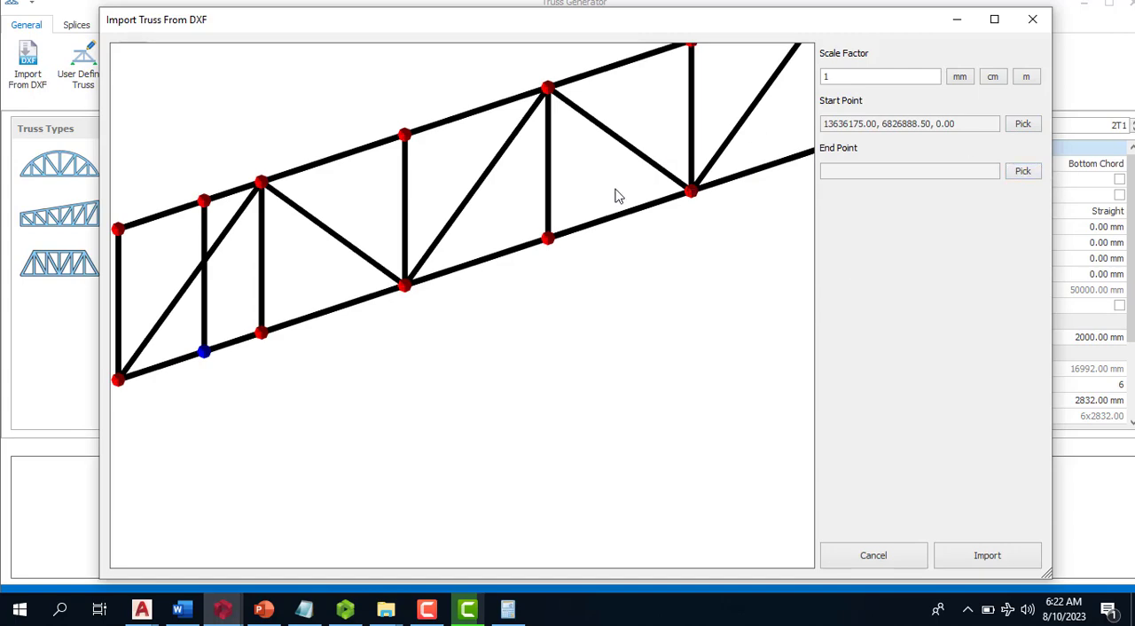
pyautogui.scroll(-4, 469, 213)
pyautogui.scroll(5, 671, 221)
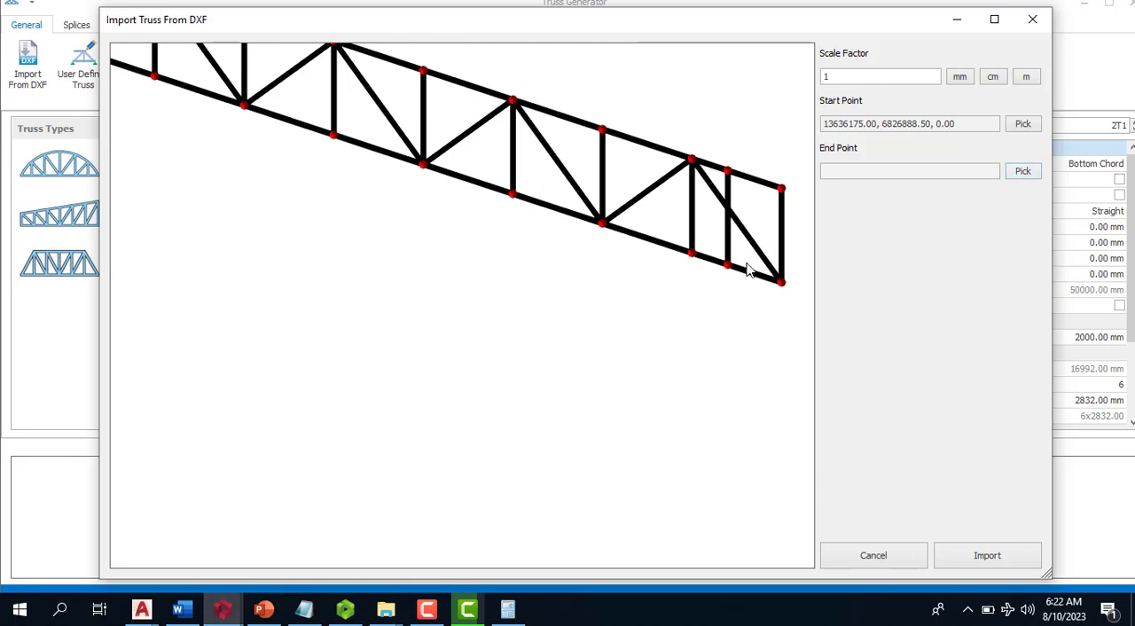
pyautogui.click(973, 564)
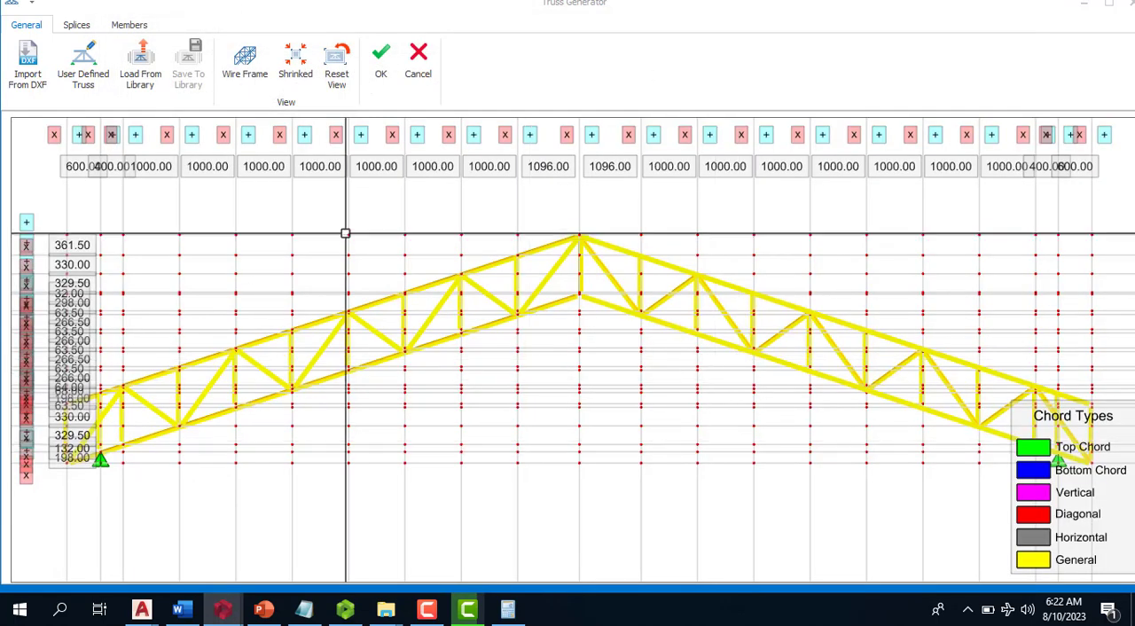
# - Delete the extra vertical above each of the two supports in the imported truss
pyautogui.scroll(-2, 344, 236)
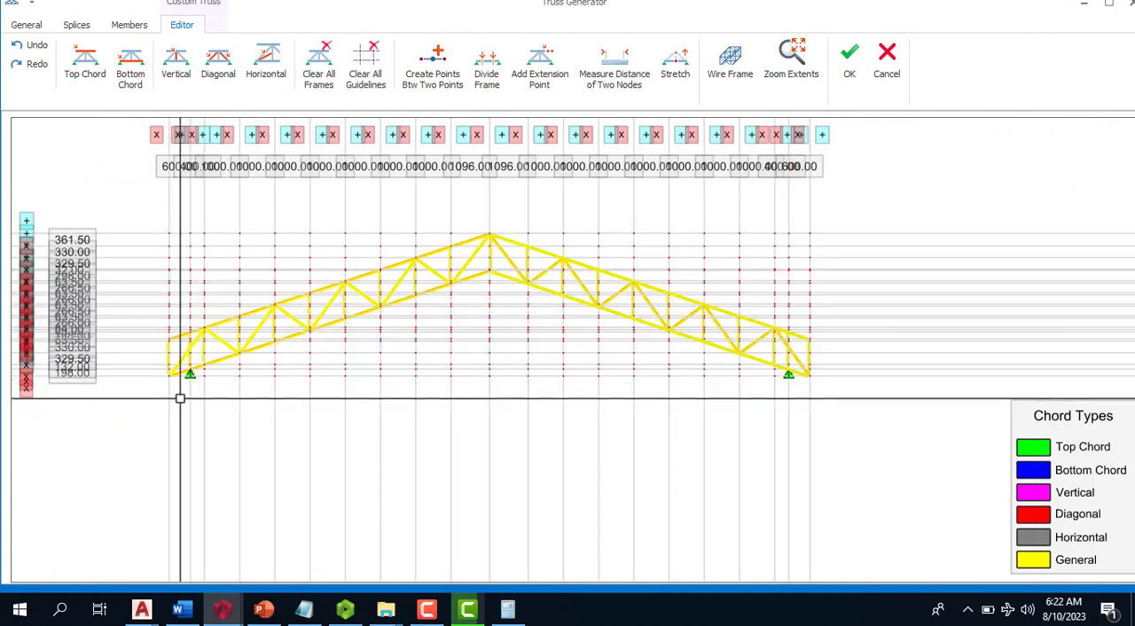
pyautogui.scroll(5, 180, 398)
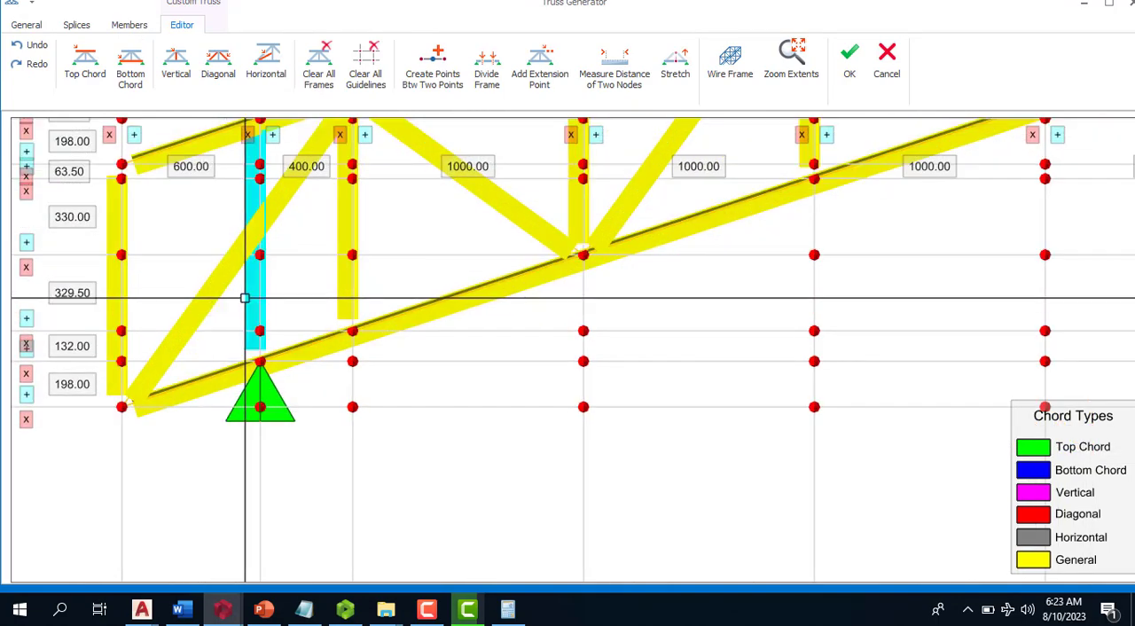
pyautogui.scroll(-5, 245, 298)
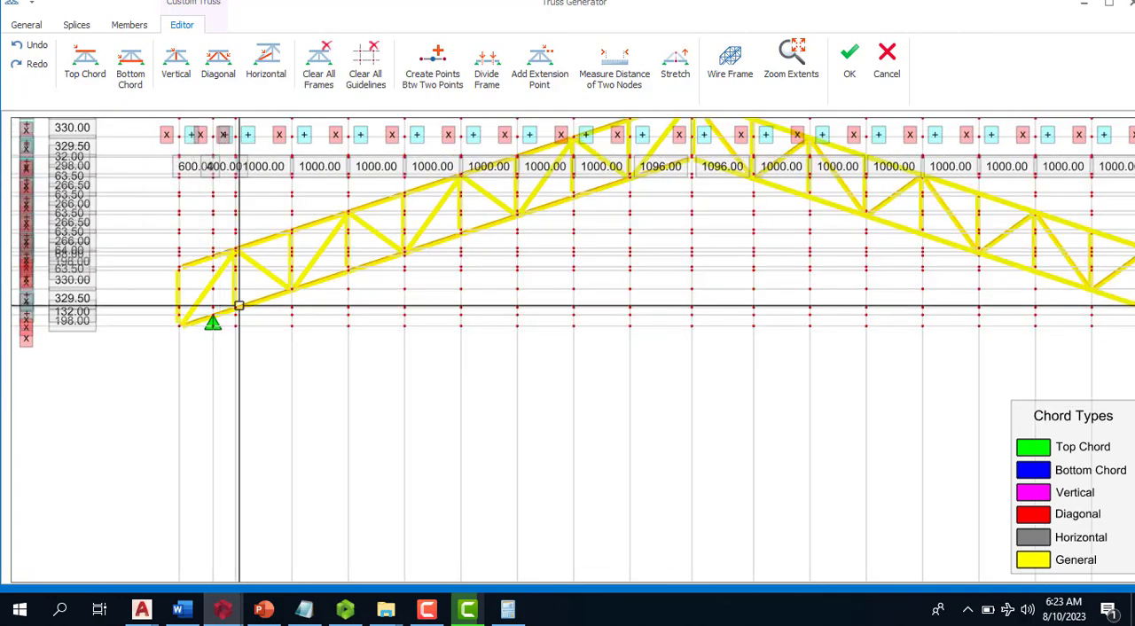
pyautogui.scroll(-3, 239, 305)
pyautogui.scroll(3, 857, 301)
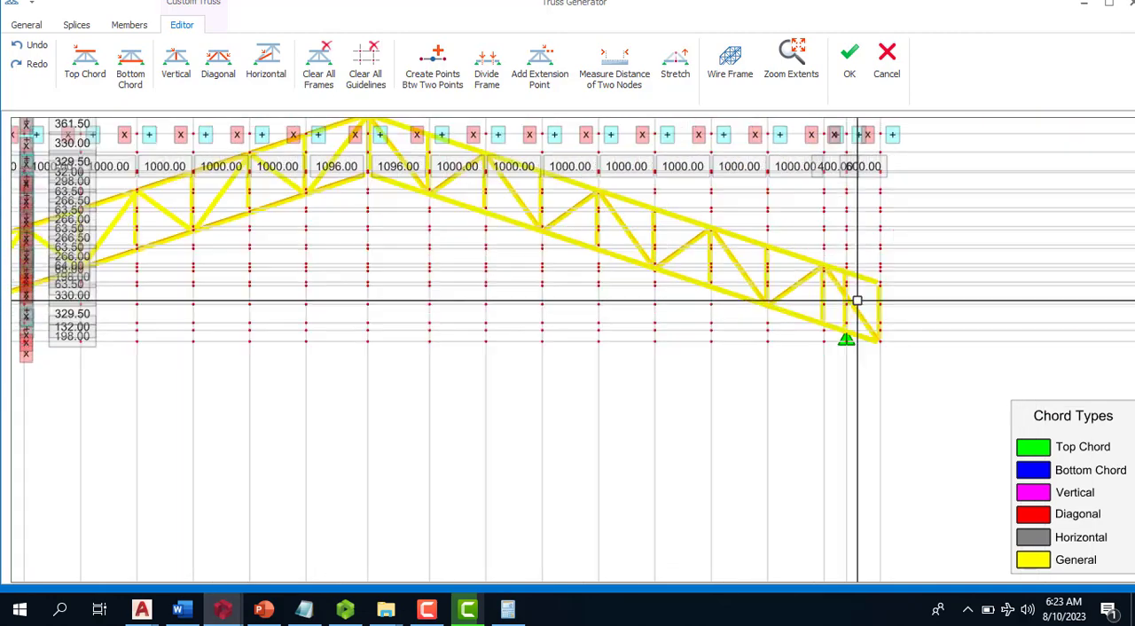
pyautogui.scroll(3, 857, 302)
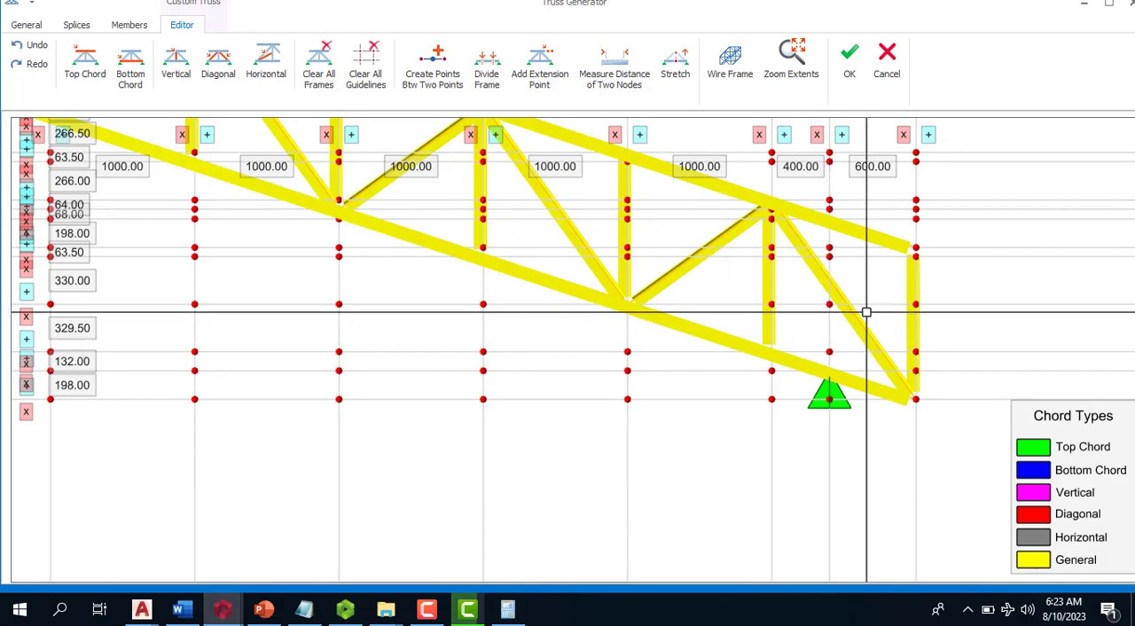
pyautogui.scroll(-2, 901, 315)
pyautogui.scroll(-2, 902, 324)
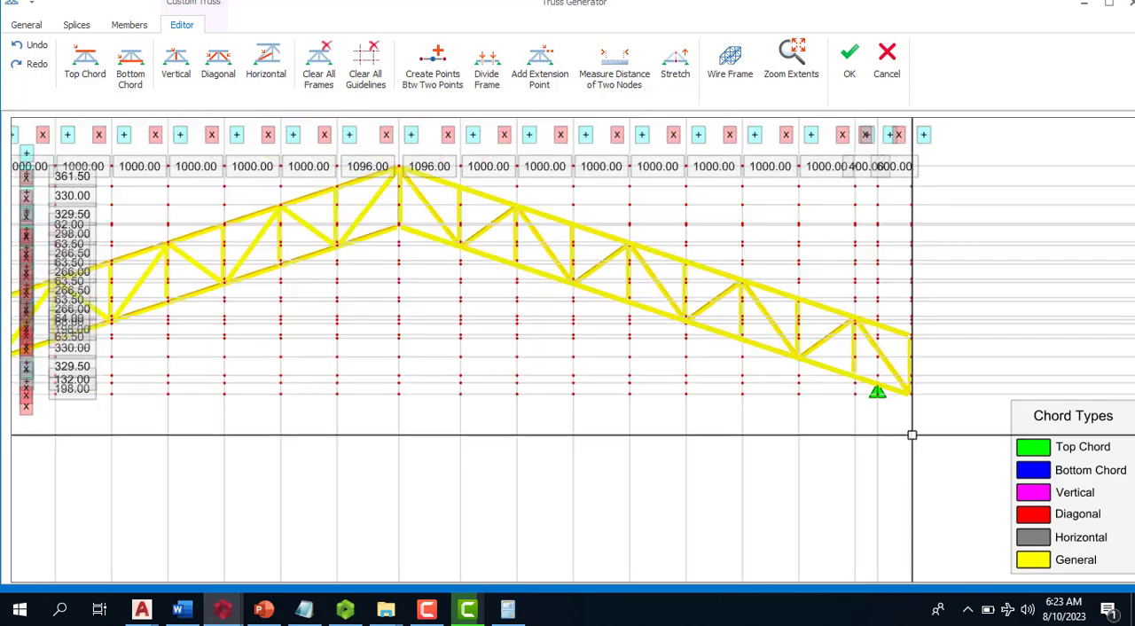
pyautogui.scroll(-2, 976, 373)
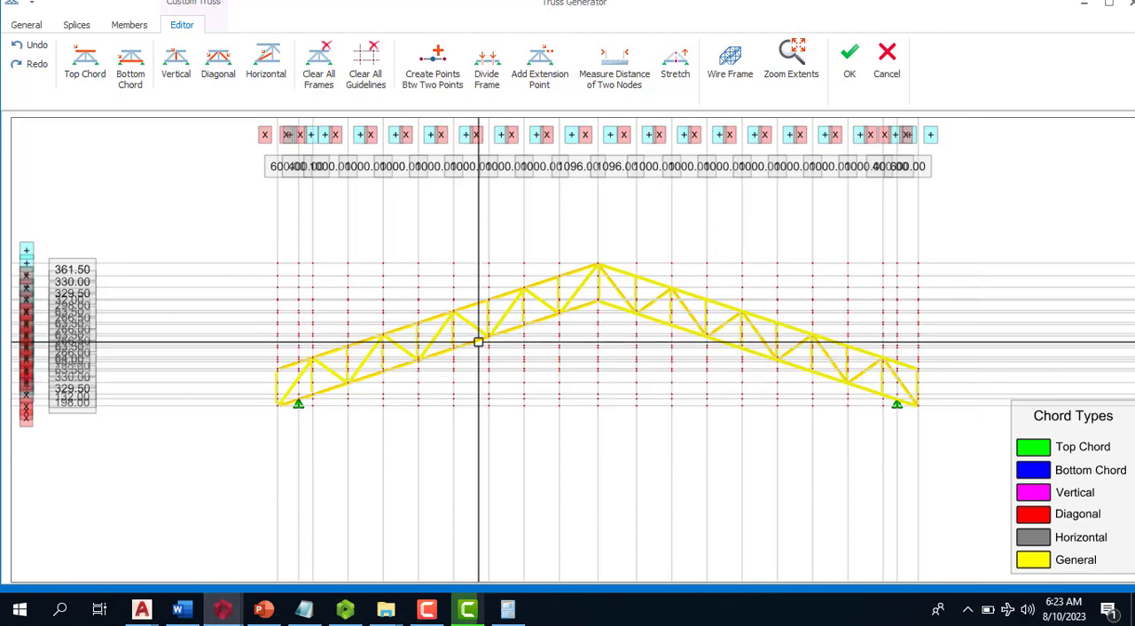
pyautogui.scroll(2, 481, 340)
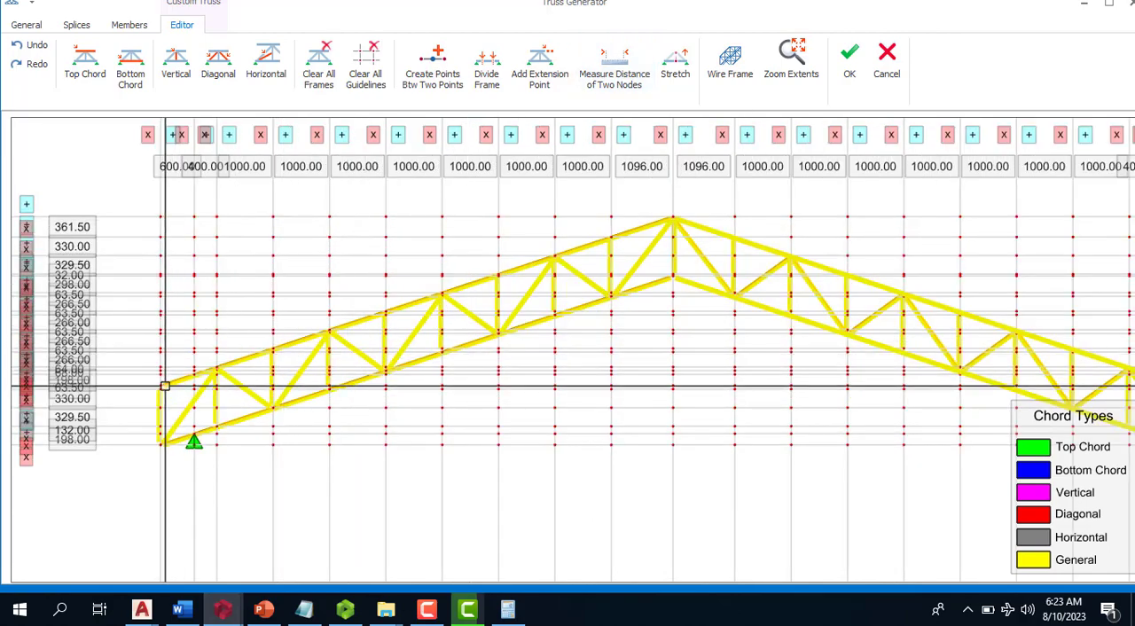
pyautogui.click(204, 369)
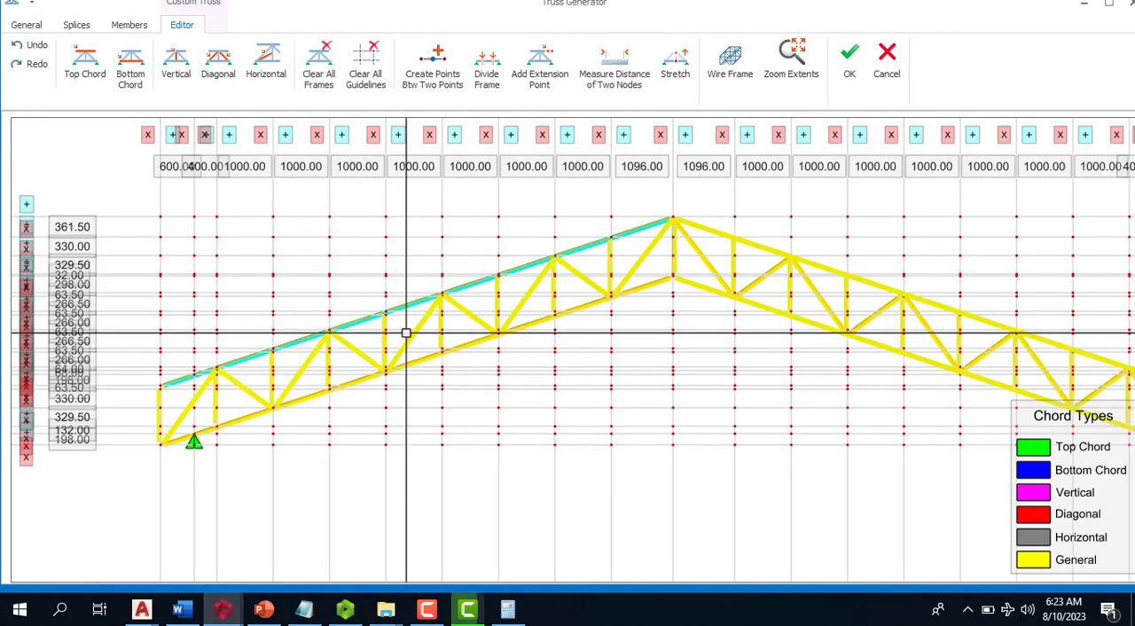
pyautogui.click(705, 229)
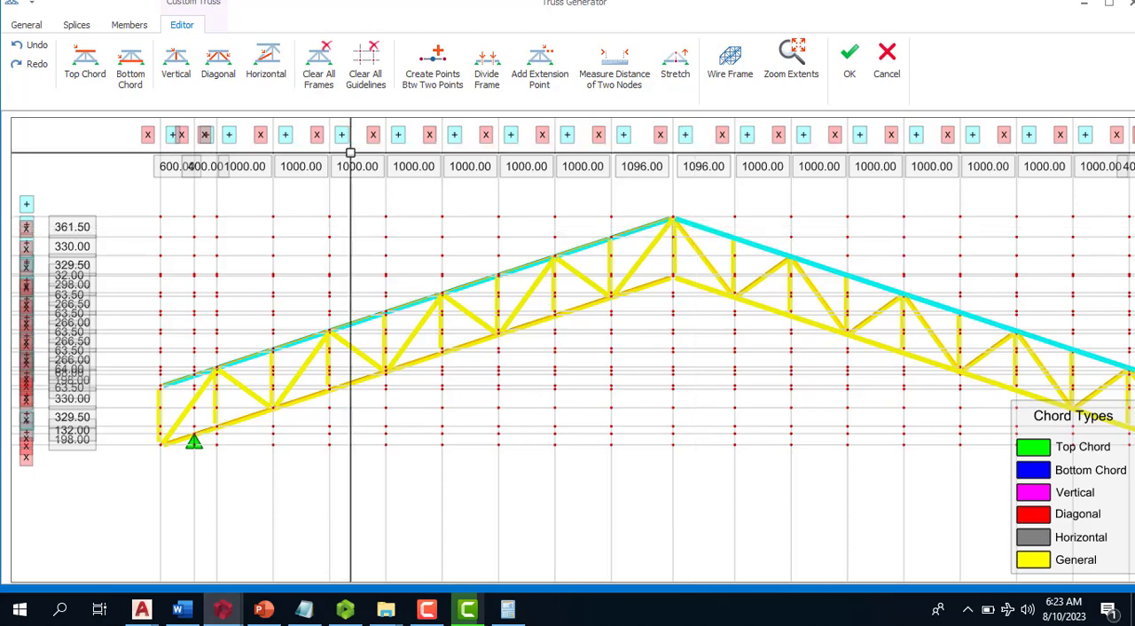
pyautogui.click(82, 70)
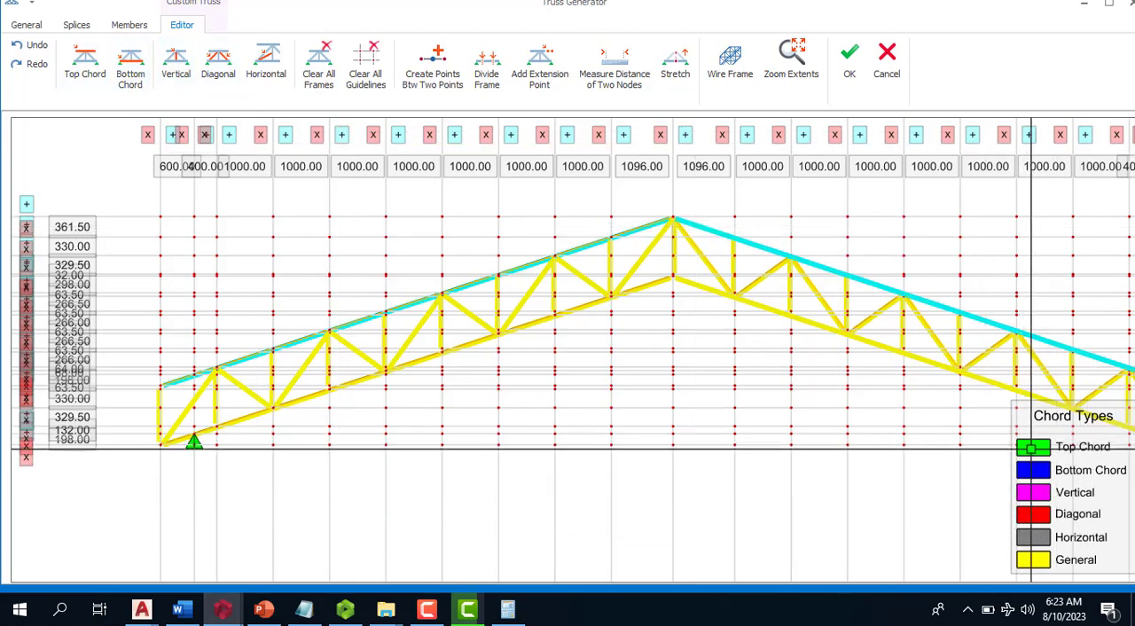
pyautogui.click(86, 62)
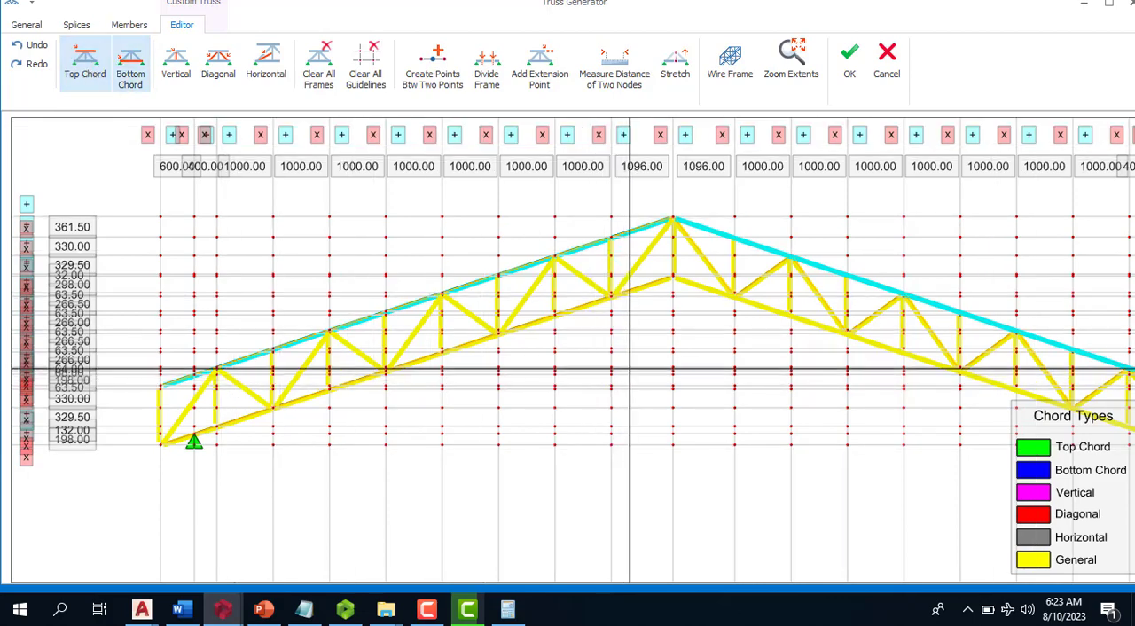
pyautogui.press('Escape')
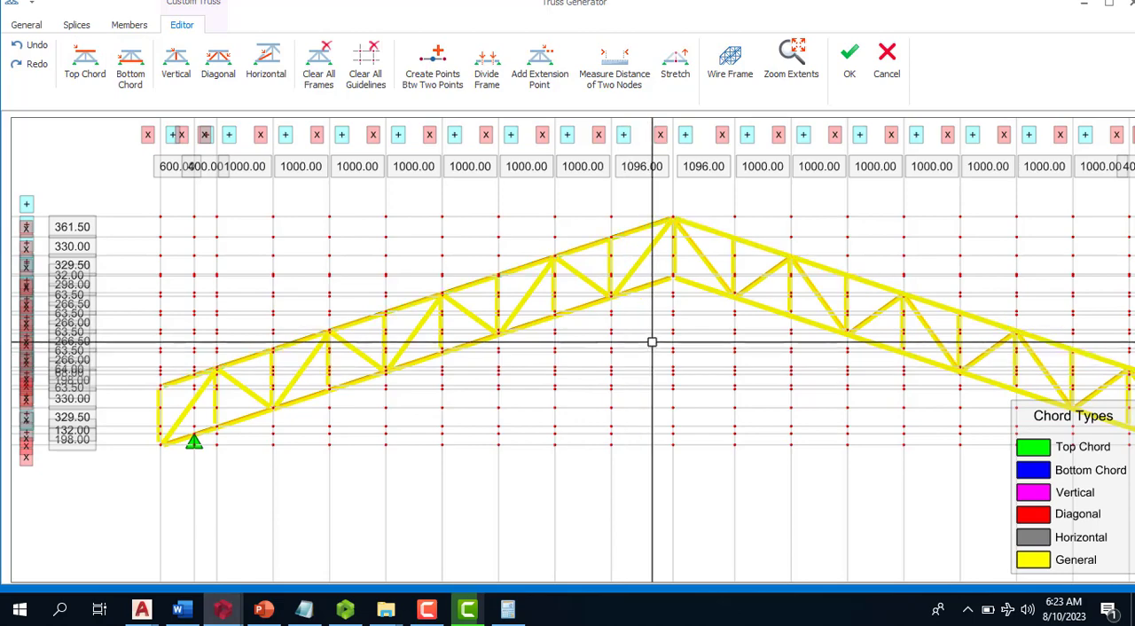
# - Assign both sloping upper members of the truss the Top Chord type
pyautogui.rightClick(533, 264)
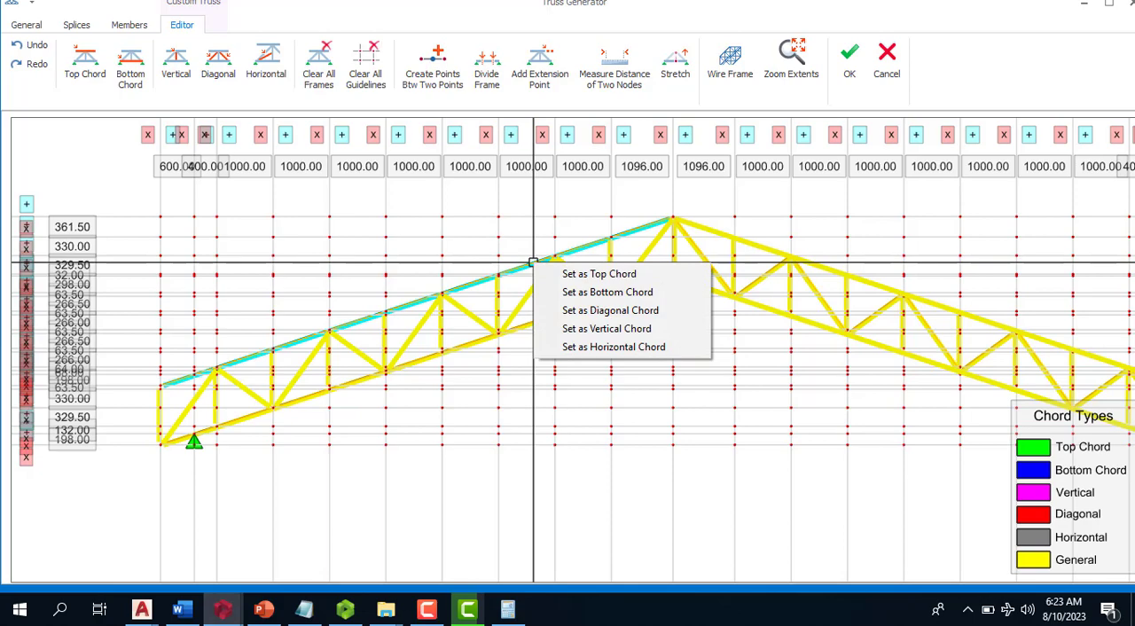
pyautogui.click(595, 275)
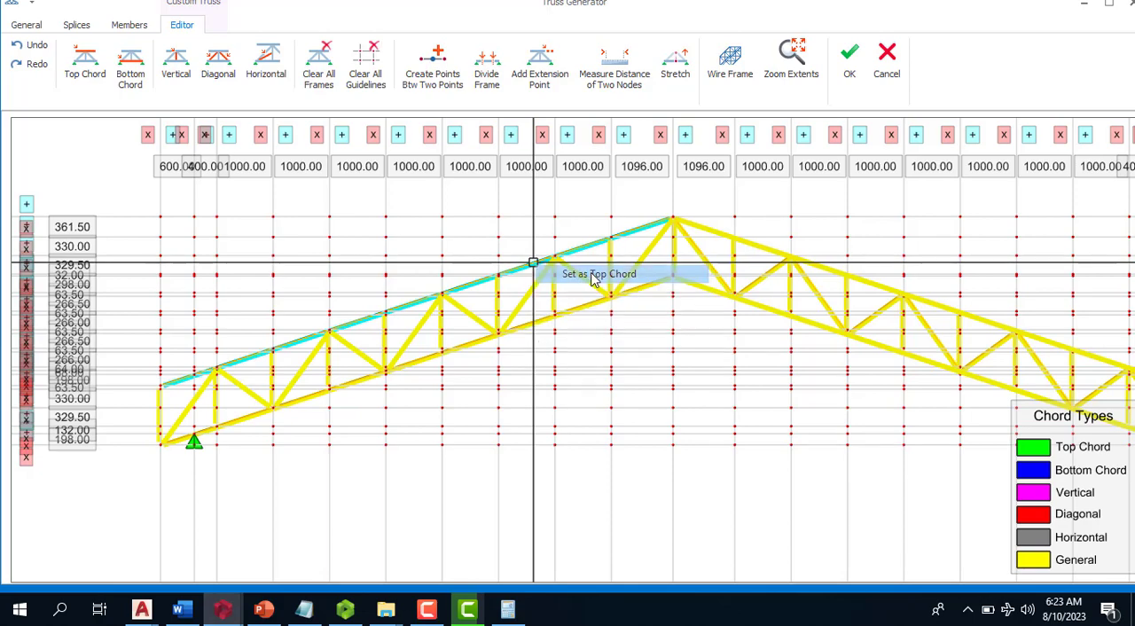
pyautogui.rightClick(707, 229)
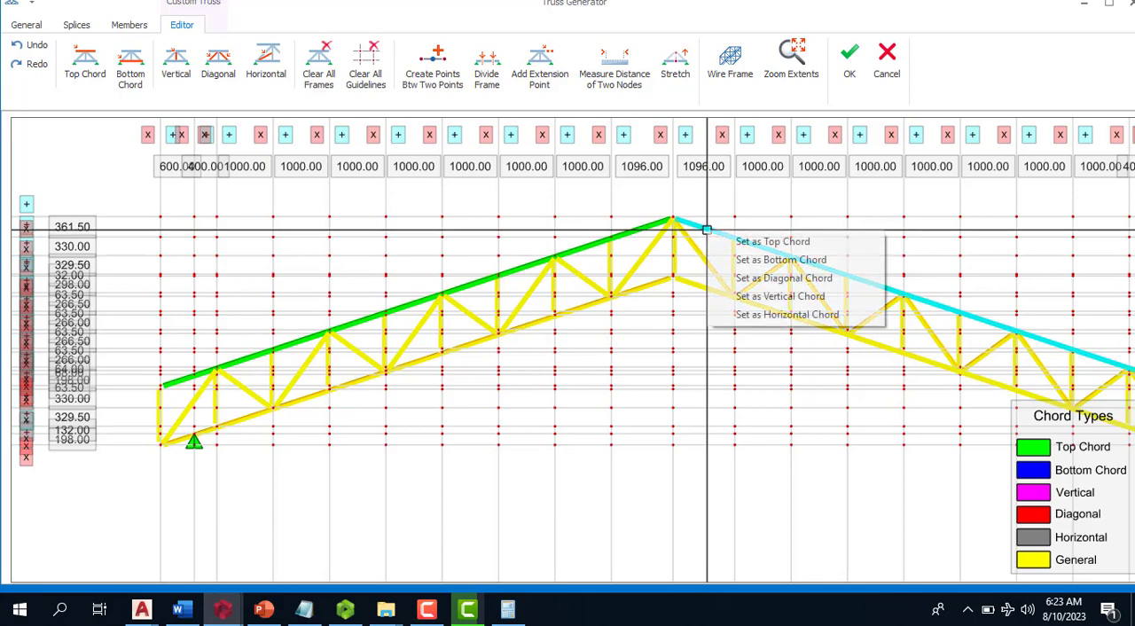
pyautogui.click(722, 242)
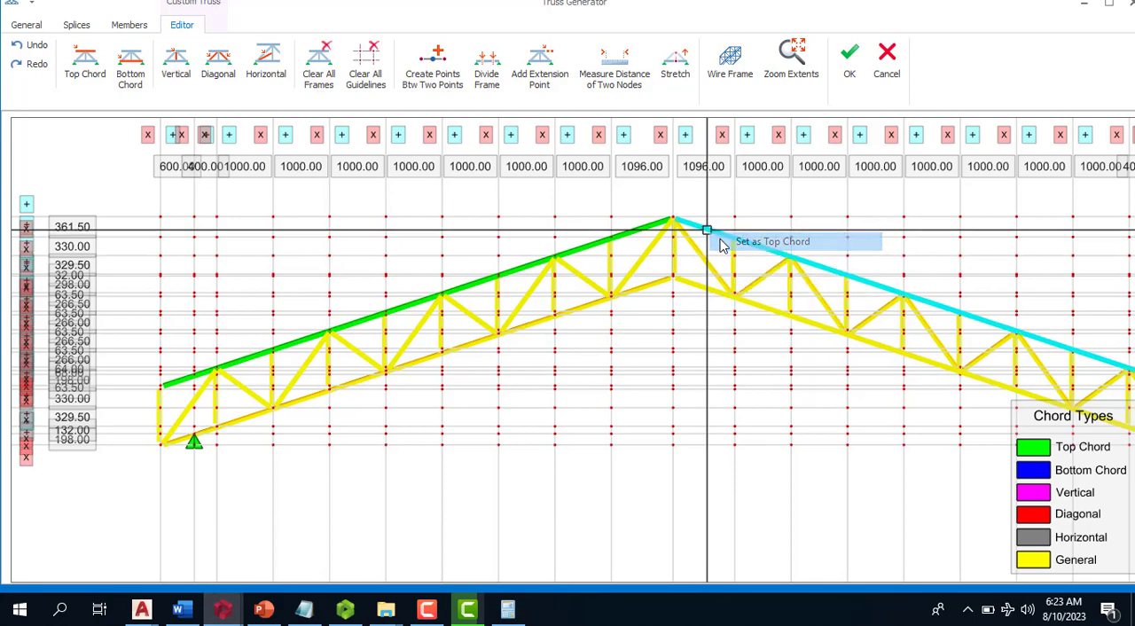
# - Assign both sloping lower members of the truss the Bottom Chord type
pyautogui.click(645, 286)
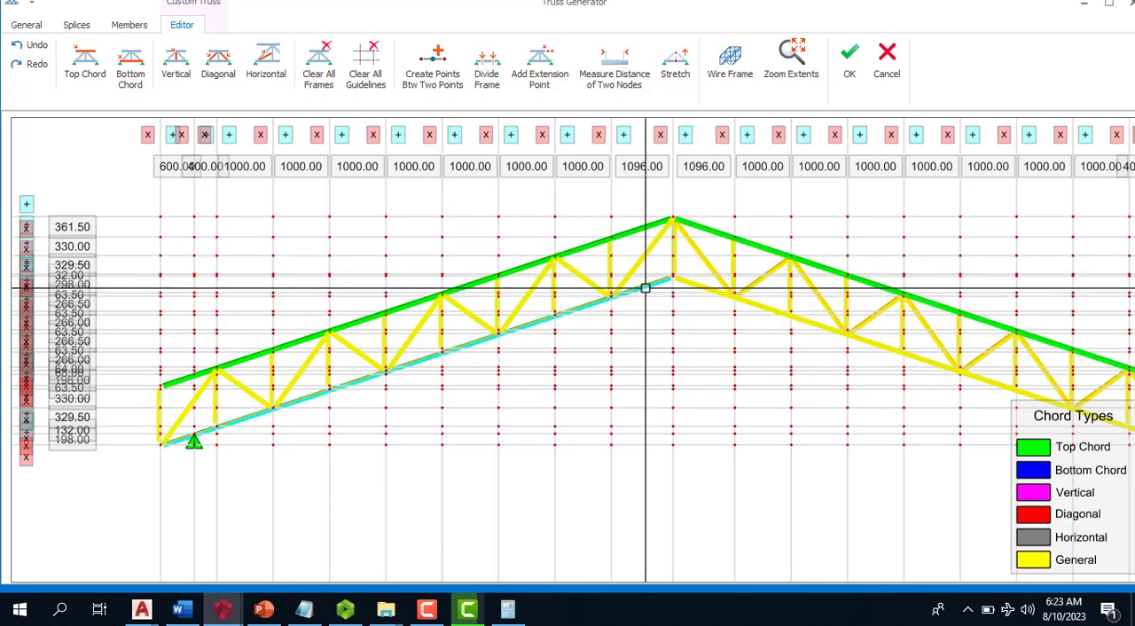
pyautogui.click(701, 287)
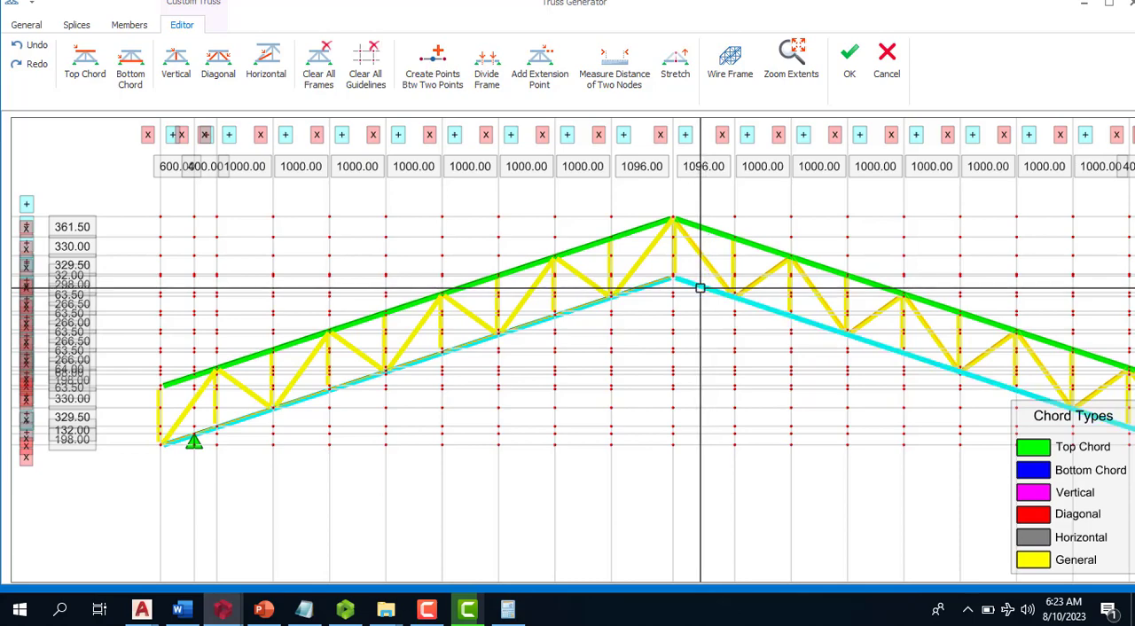
pyautogui.rightClick(700, 288)
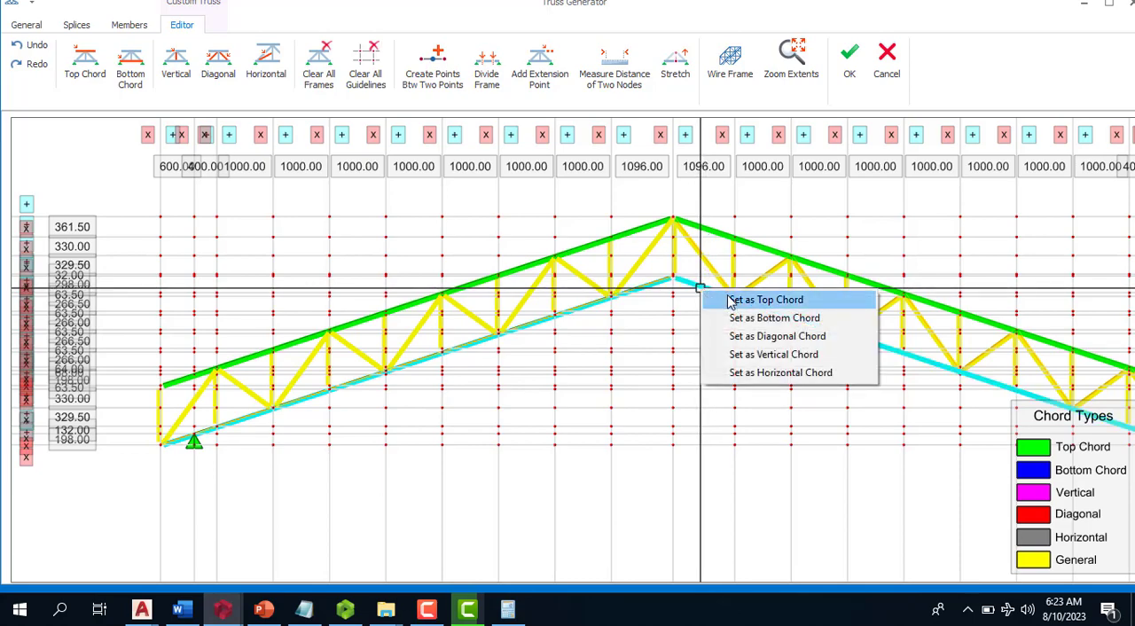
pyautogui.click(765, 300)
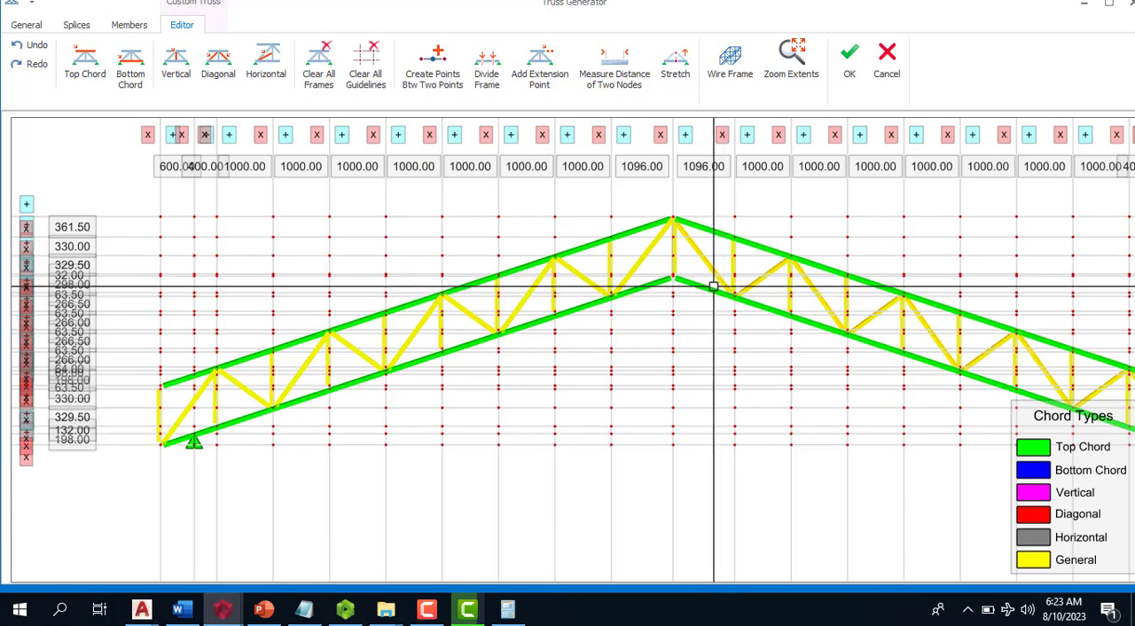
pyautogui.rightClick(649, 283)
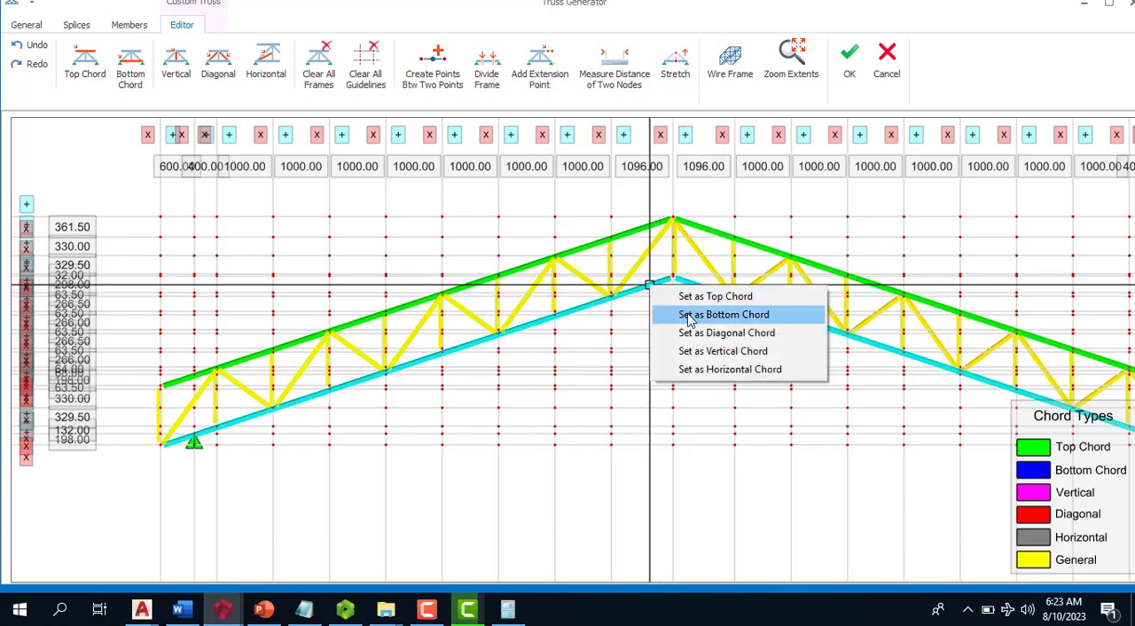
pyautogui.click(691, 316)
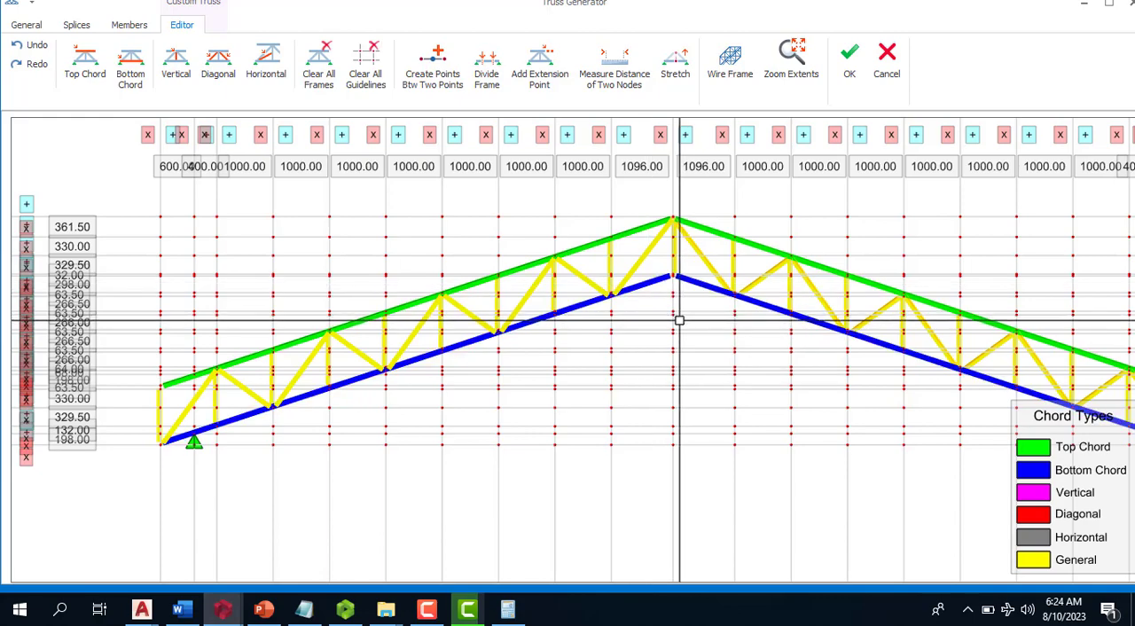
# - Assign every vertical web member along the whole truss, including both end verticals and the ridge vertical, the Vertical Chord type
pyautogui.scroll(-2, 612, 311)
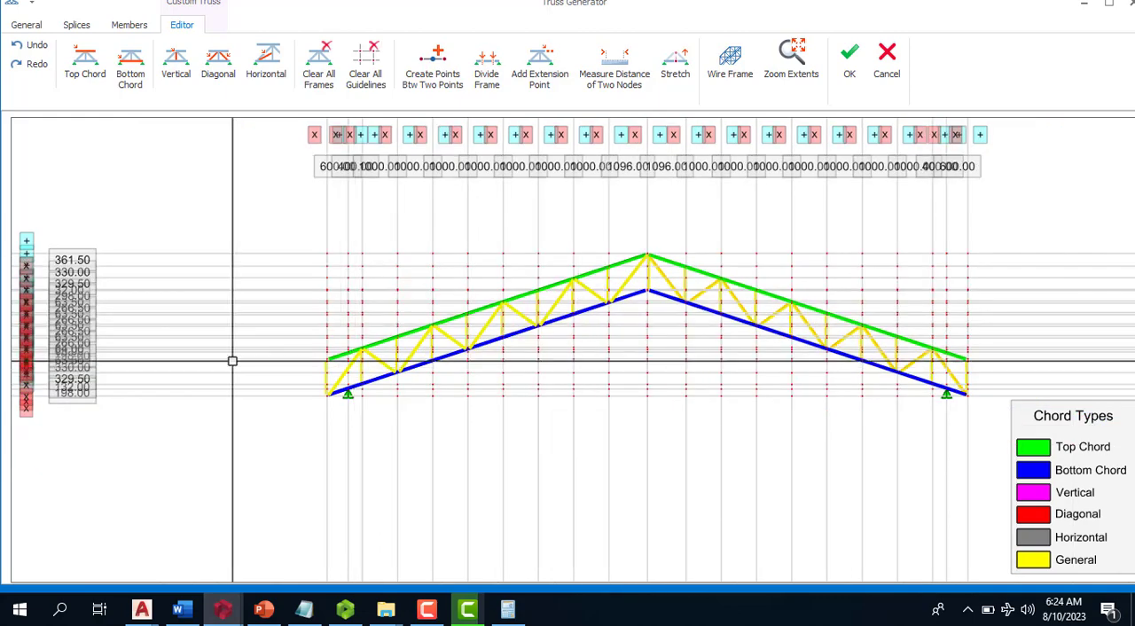
pyautogui.scroll(3, 456, 376)
pyautogui.click(473, 388)
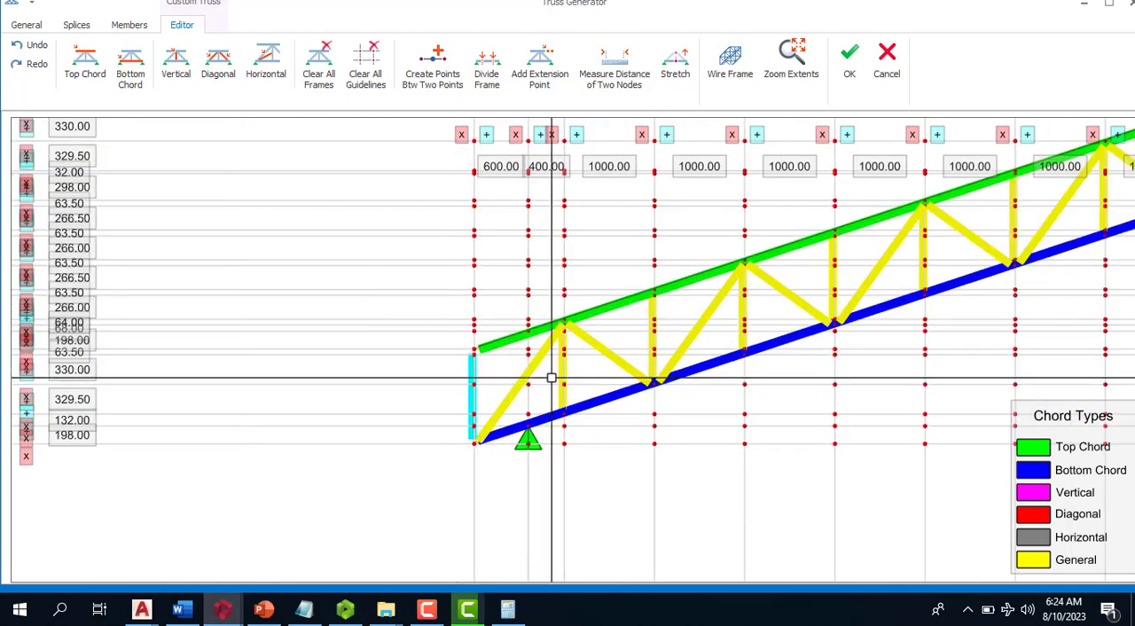
pyautogui.click(563, 362)
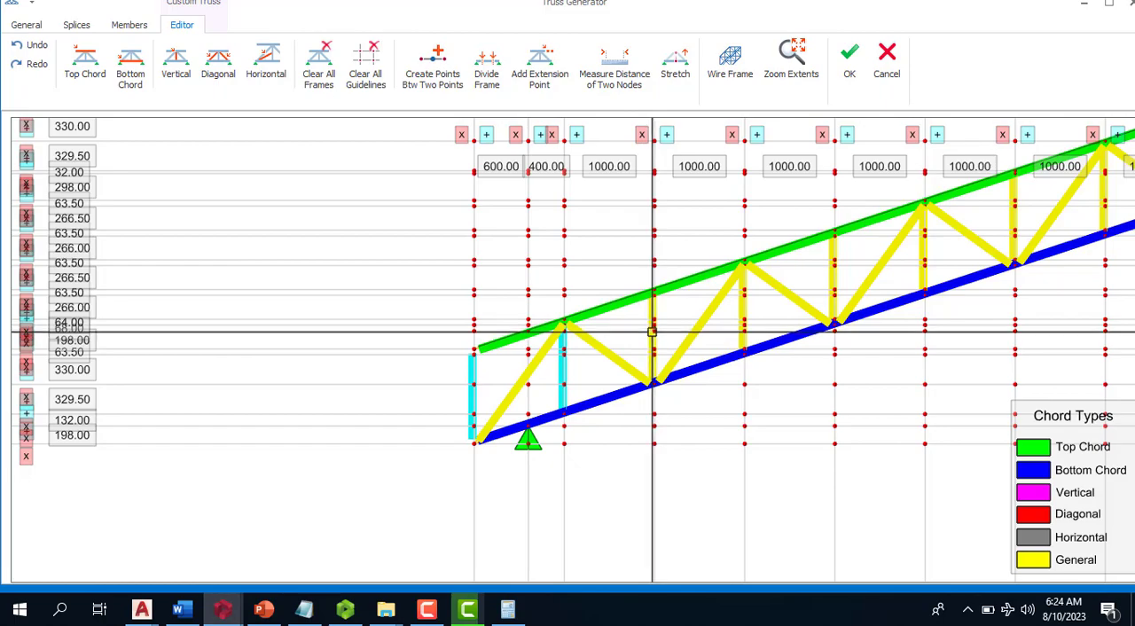
pyautogui.click(653, 331)
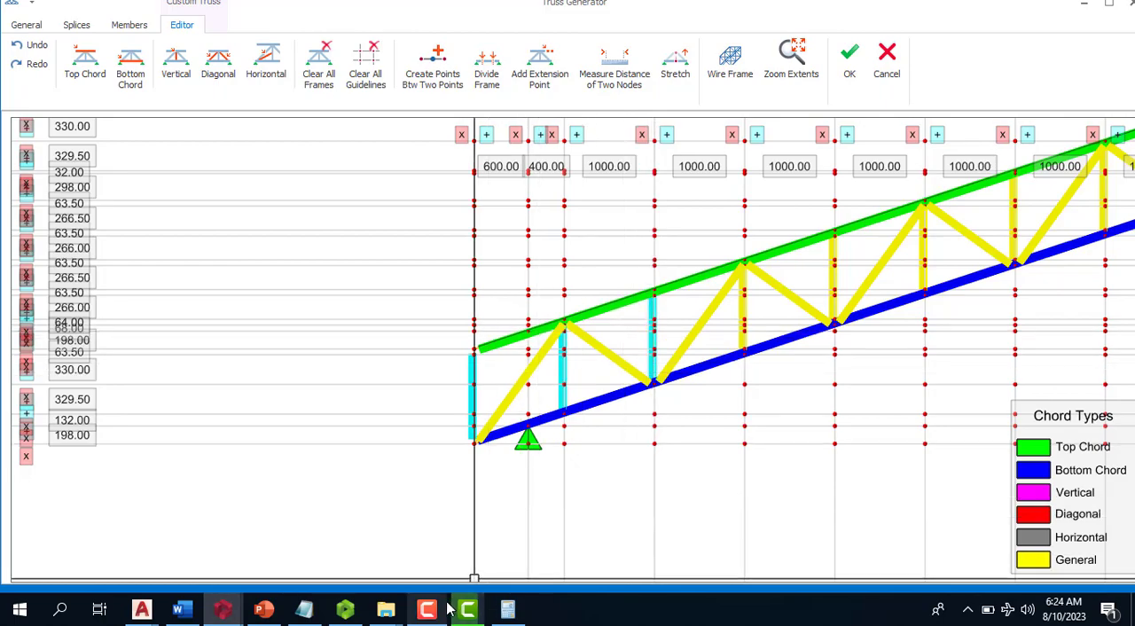
pyautogui.moveTo(450, 607)
pyautogui.click(463, 555)
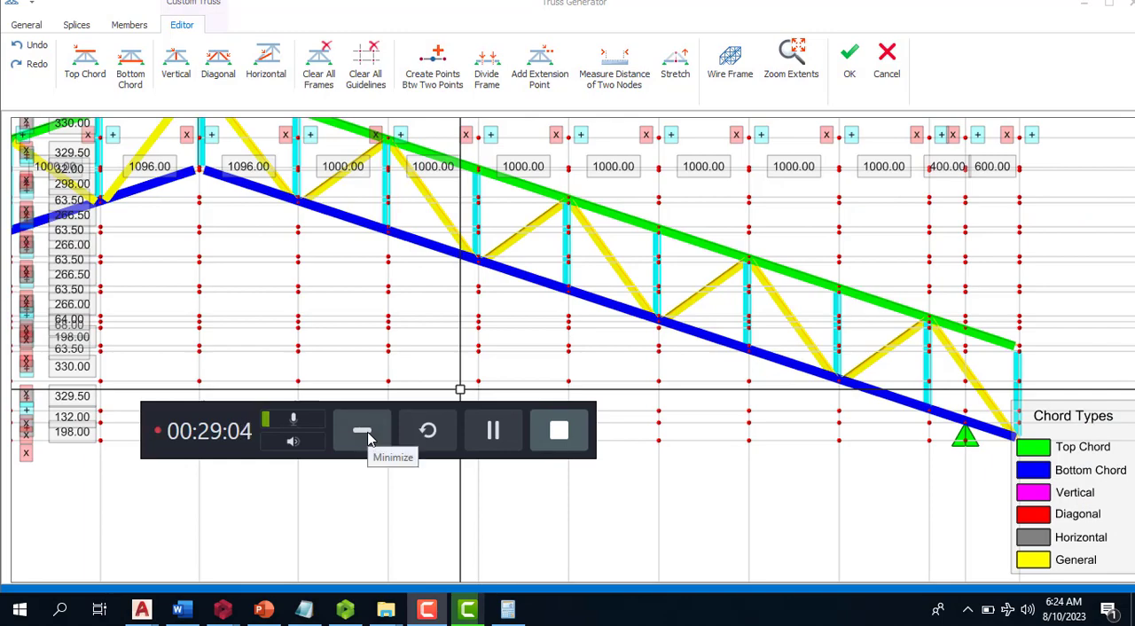
pyautogui.click(369, 438)
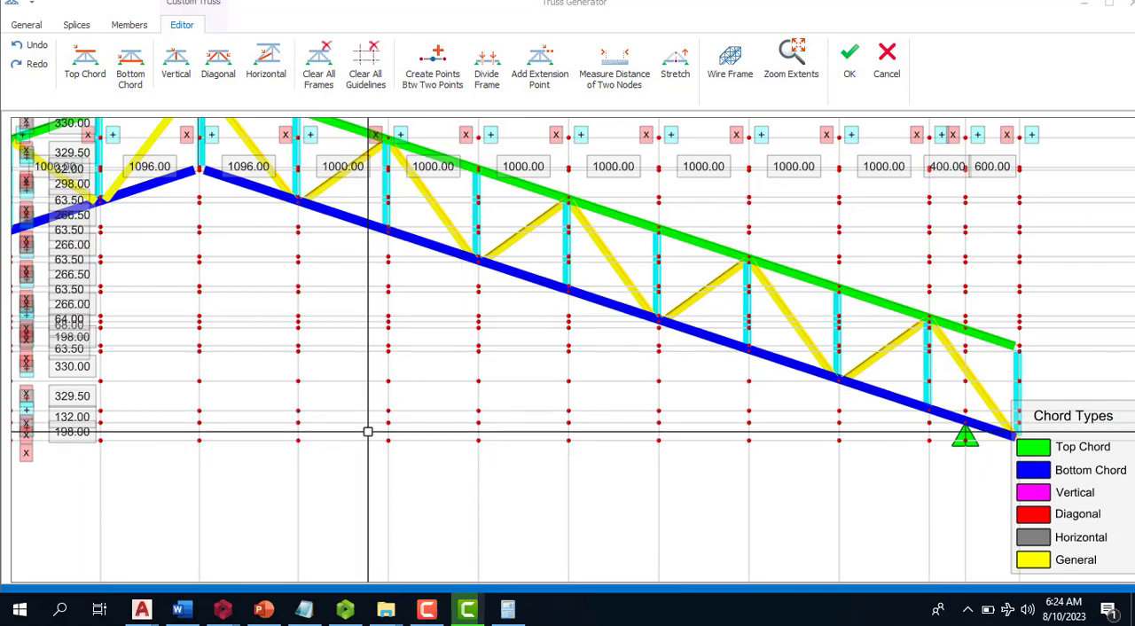
pyautogui.scroll(-2, 733, 314)
pyautogui.scroll(-2, 765, 315)
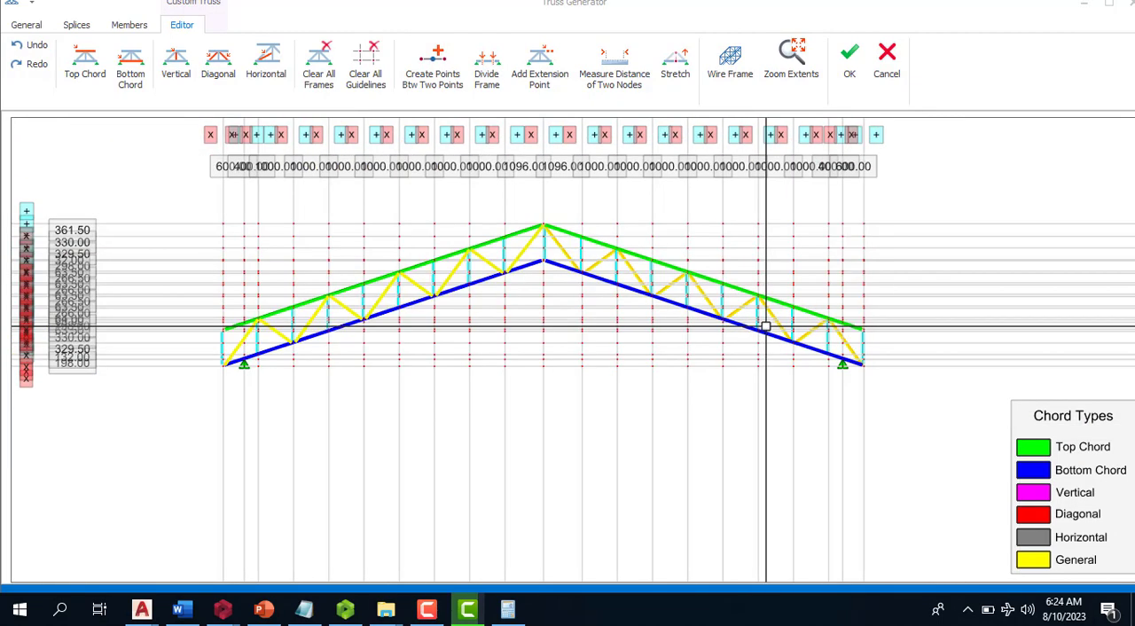
pyautogui.scroll(2, 760, 315)
pyautogui.scroll(2, 756, 314)
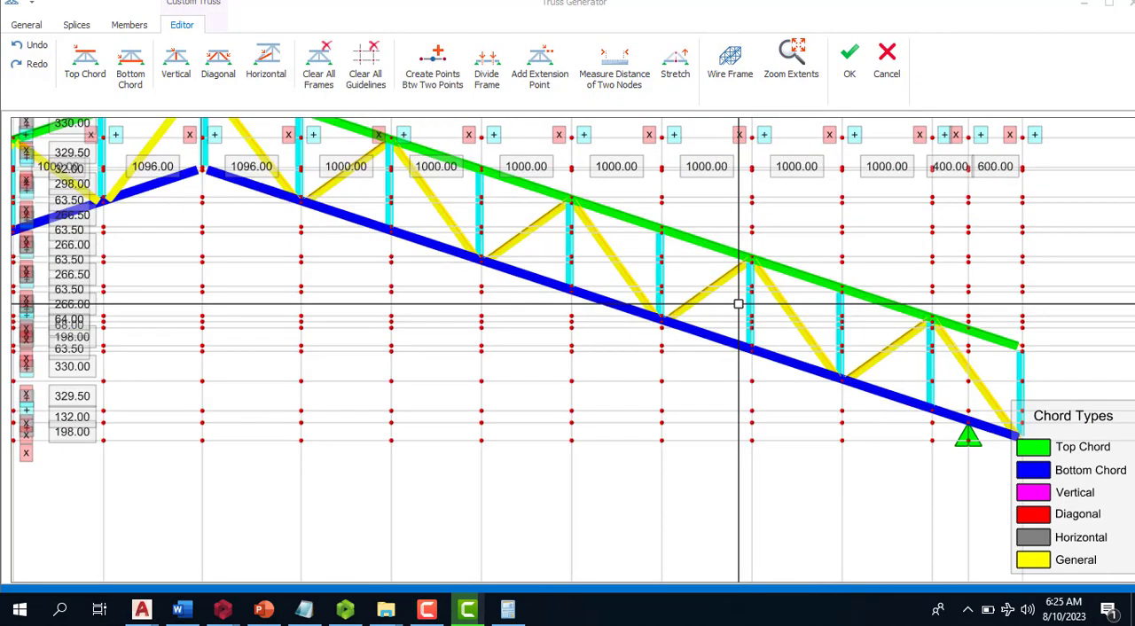
pyautogui.rightClick(760, 312)
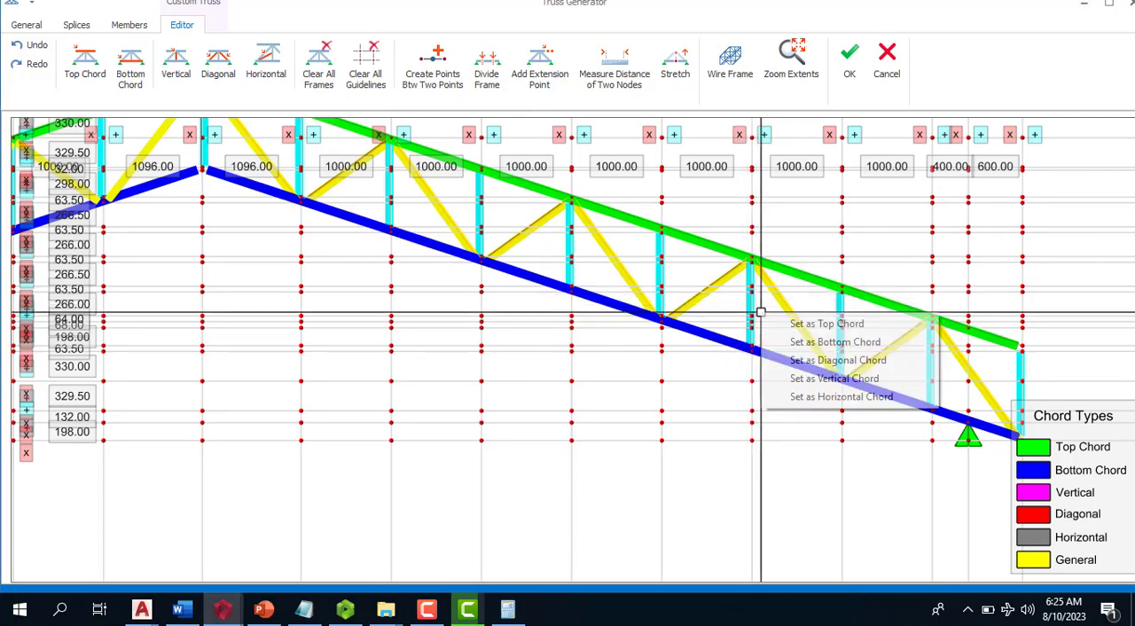
pyautogui.click(824, 377)
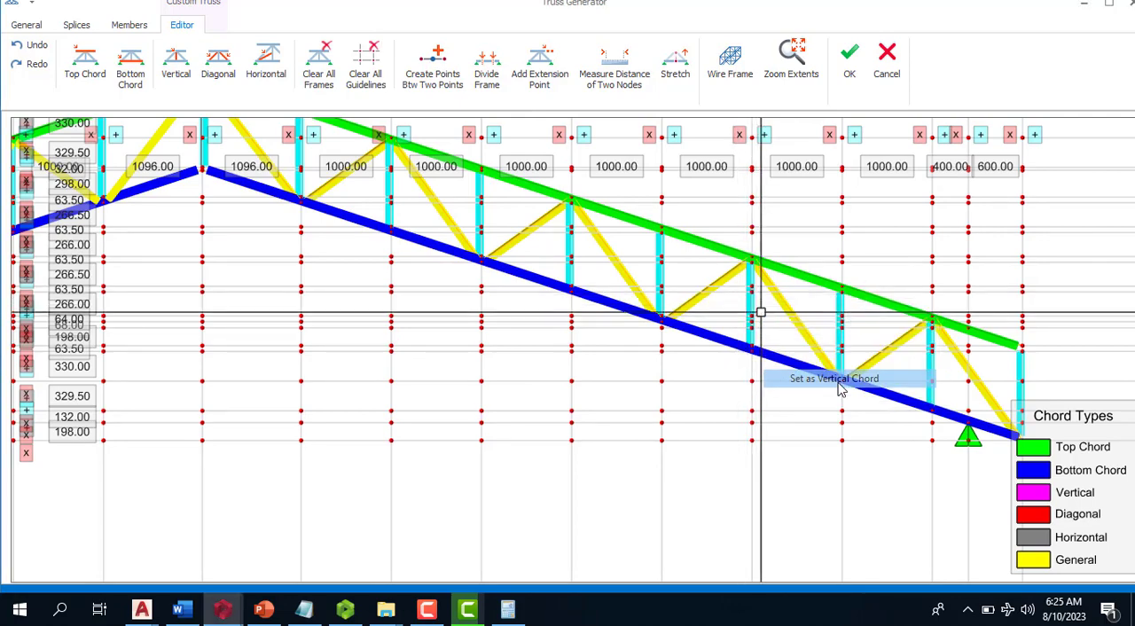
# - Assign all sloping web members between the top and bottom chords the Diagonal Chord type across the full truss
pyautogui.scroll(-2, 859, 335)
pyautogui.scroll(-2, 858, 335)
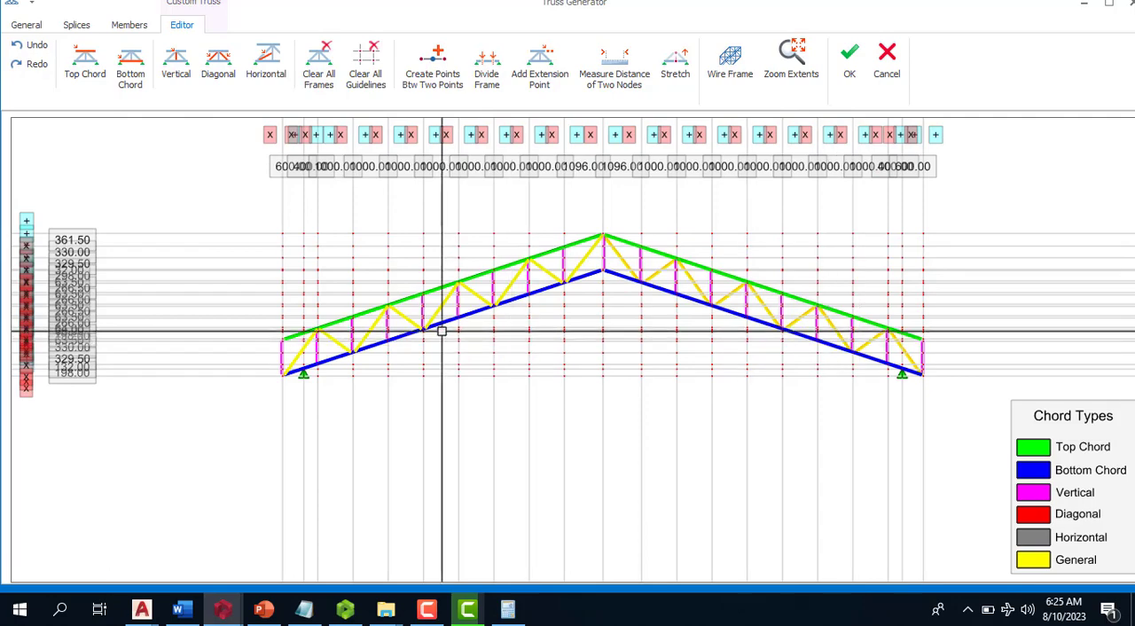
pyautogui.scroll(2, 339, 364)
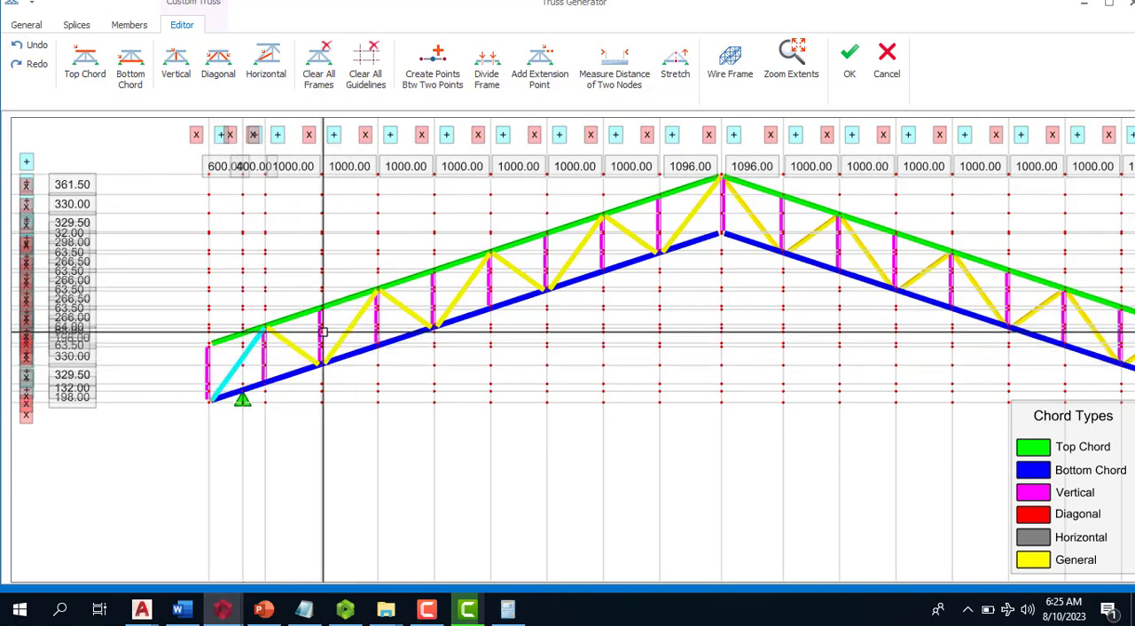
pyautogui.click(292, 341)
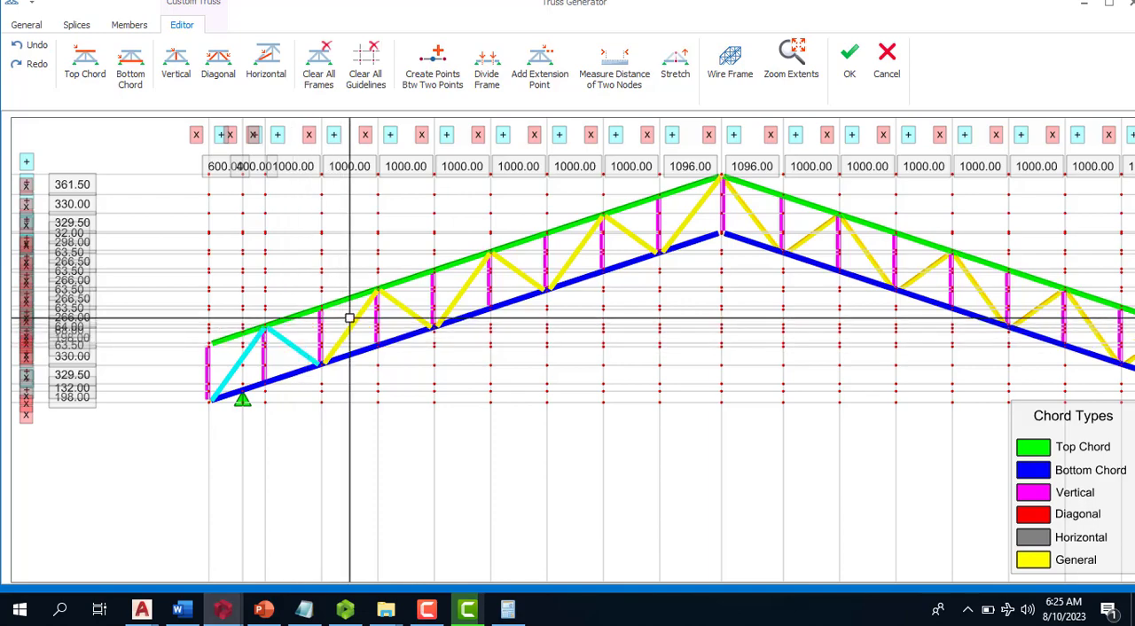
pyautogui.click(356, 320)
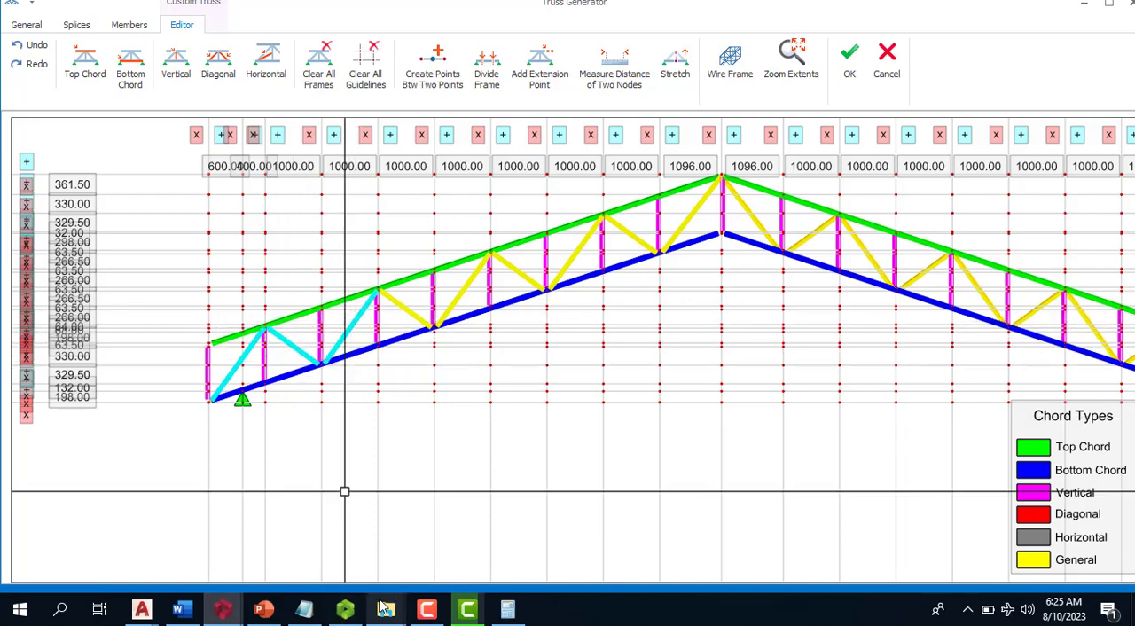
pyautogui.click(417, 610)
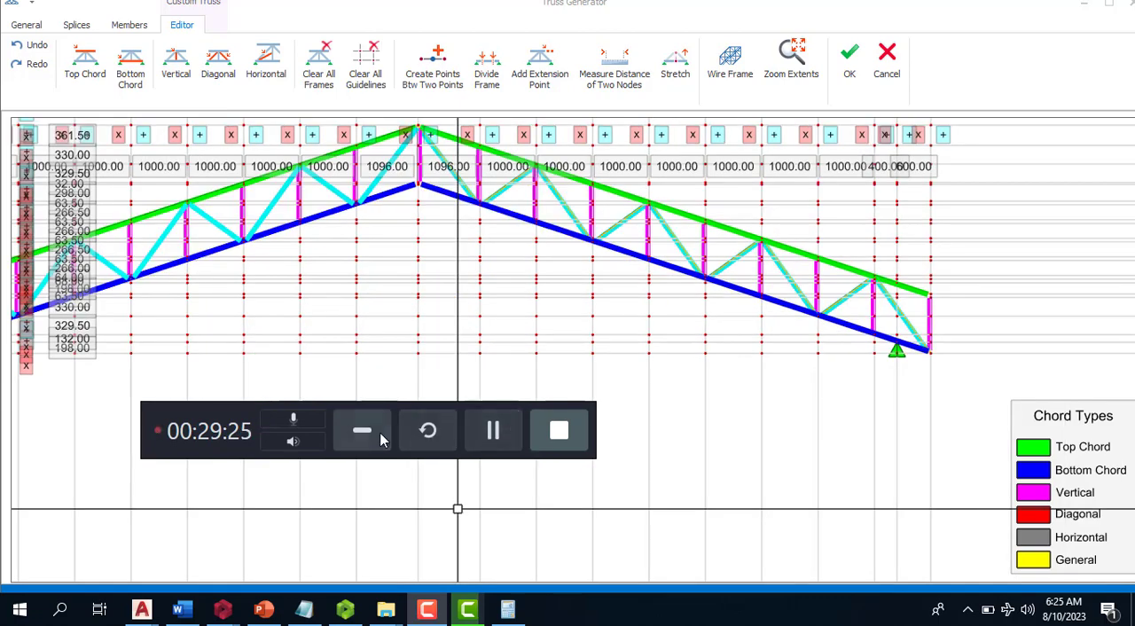
pyautogui.click(373, 431)
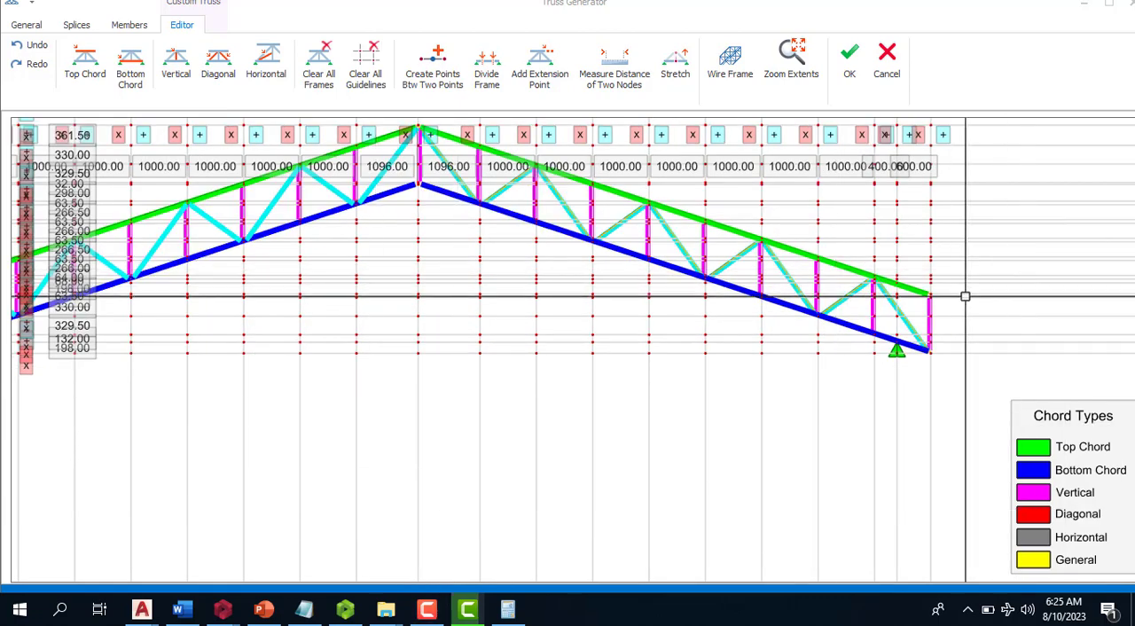
pyautogui.rightClick(881, 312)
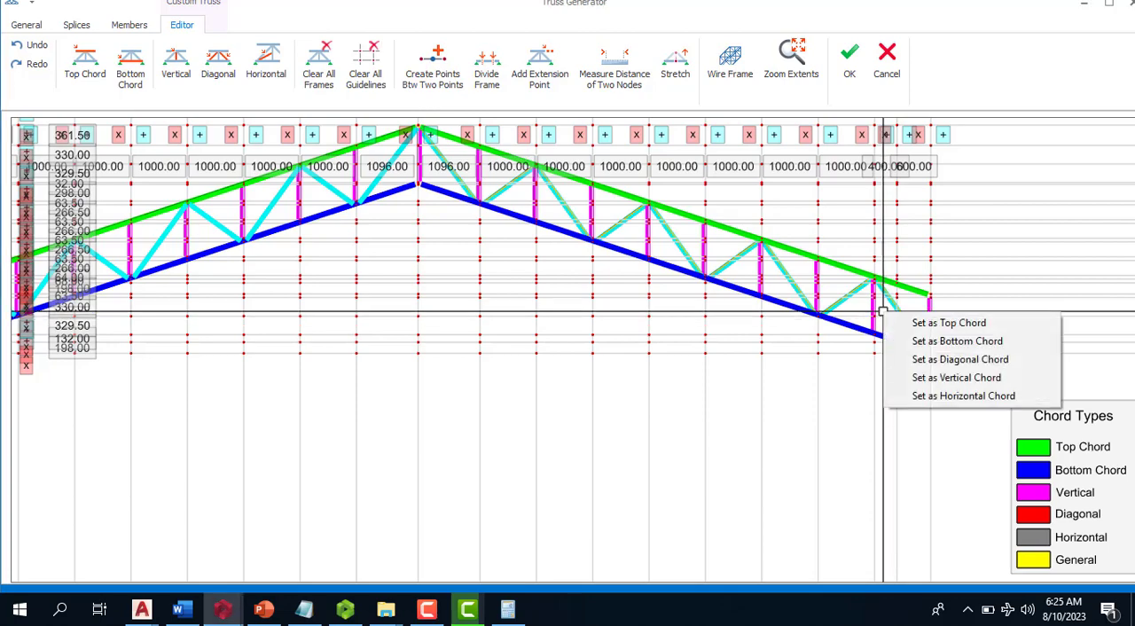
pyautogui.click(958, 359)
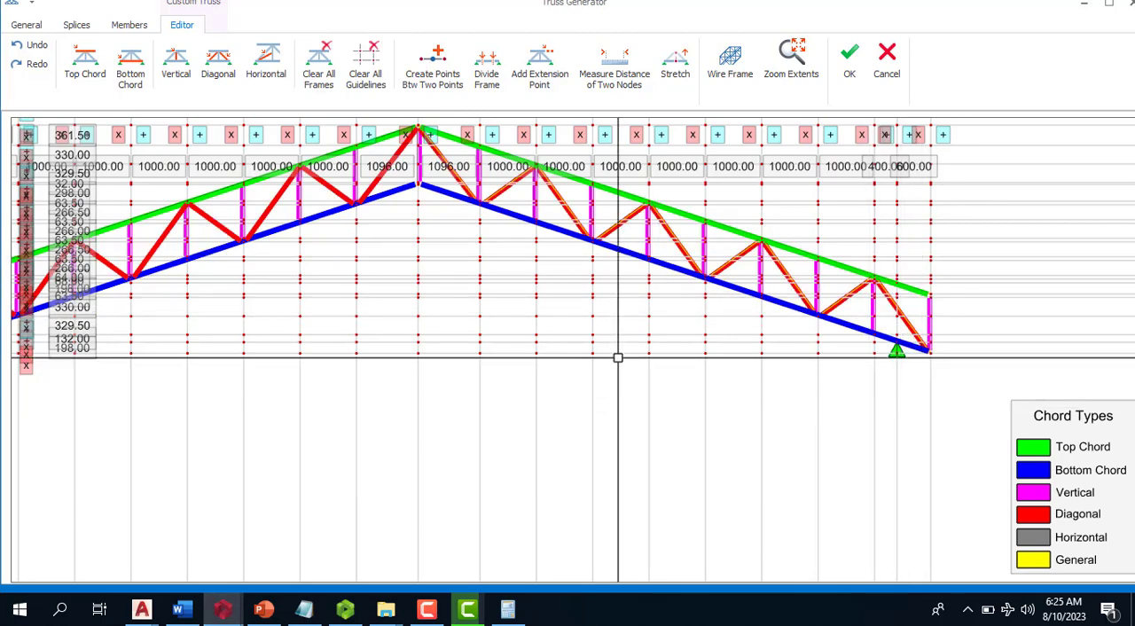
# - Accept the edited custom truss and return to the building model
pyautogui.scroll(-2, 618, 355)
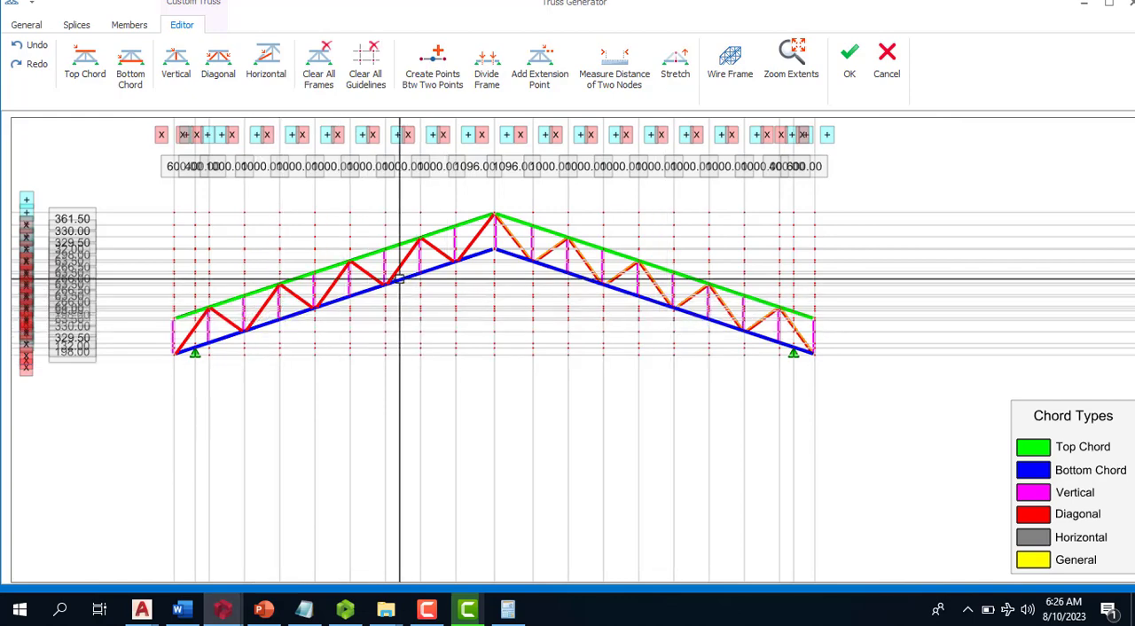
pyautogui.scroll(2, 428, 217)
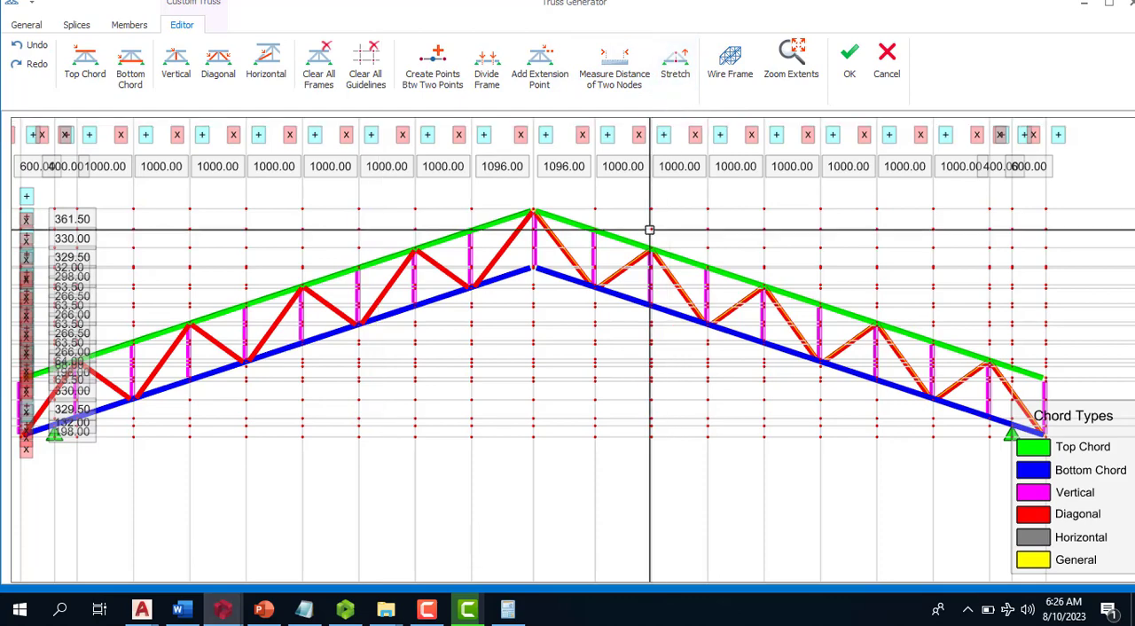
pyautogui.scroll(-2, 651, 228)
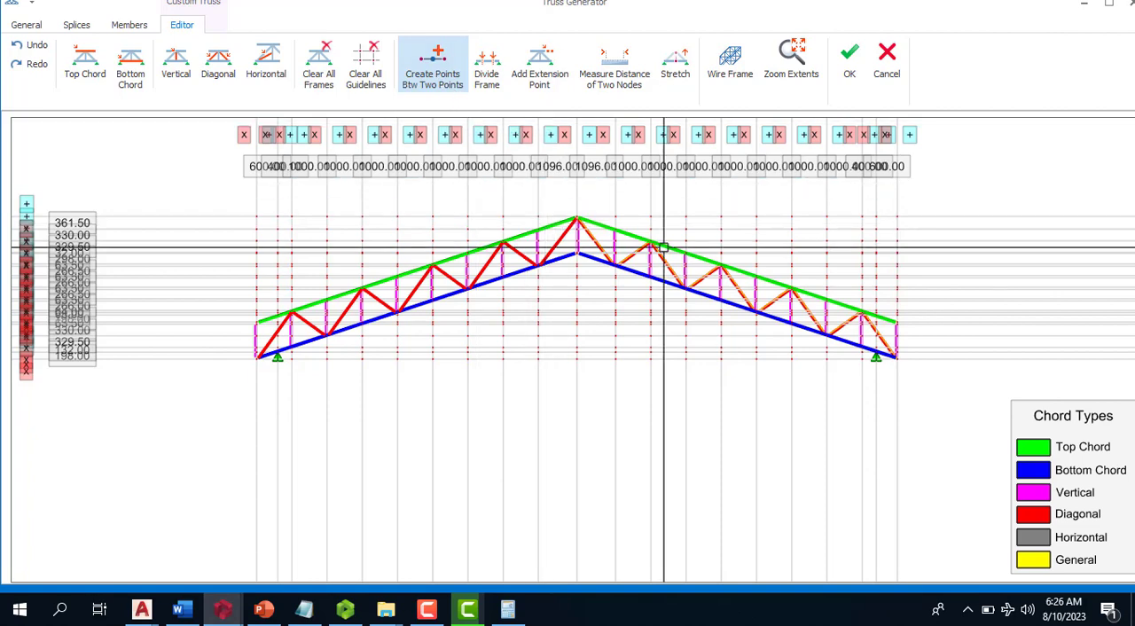
pyautogui.click(488, 71)
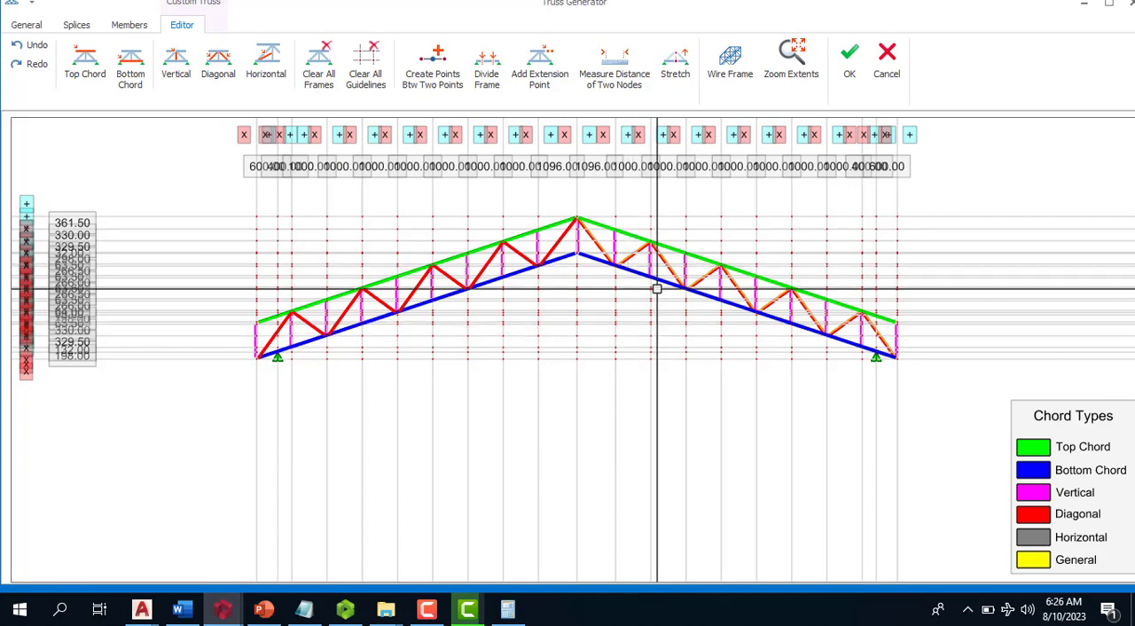
pyautogui.click(849, 64)
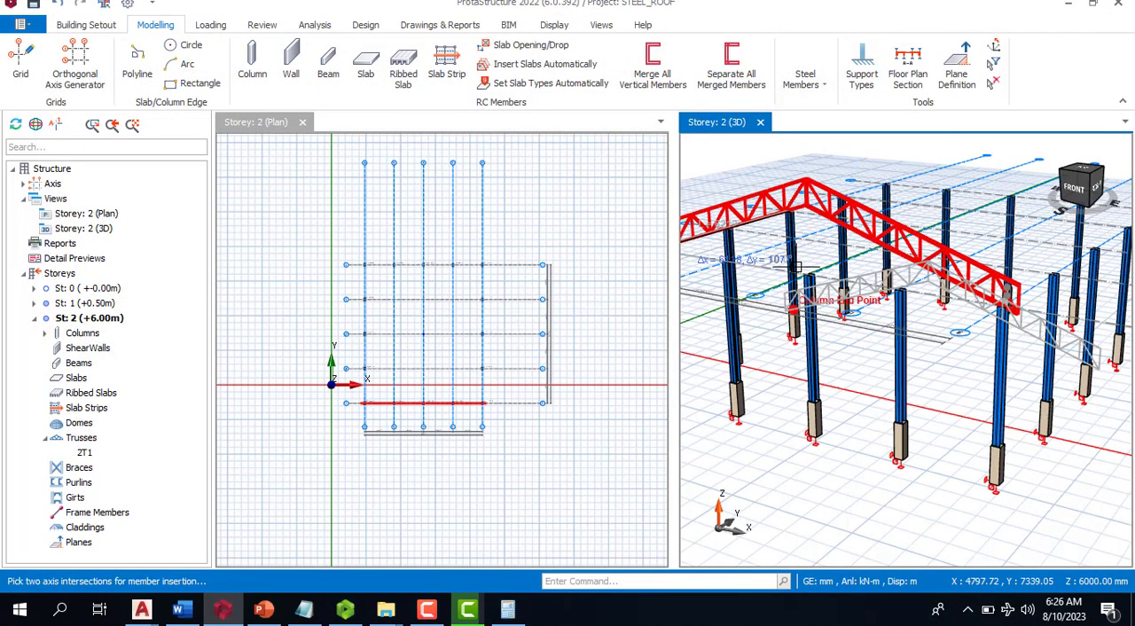
# - Insert the truss along axis G, picking the top of the column at its axis A end
pyautogui.scroll(-4, 865, 295)
pyautogui.scroll(7, 841, 245)
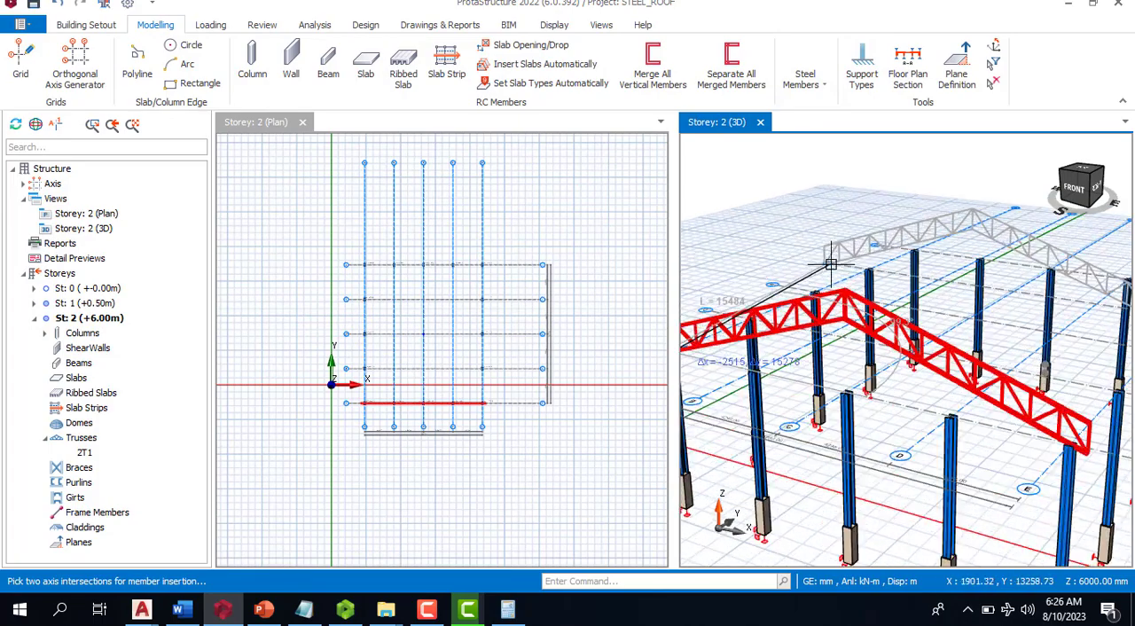
pyautogui.scroll(-5, 713, 353)
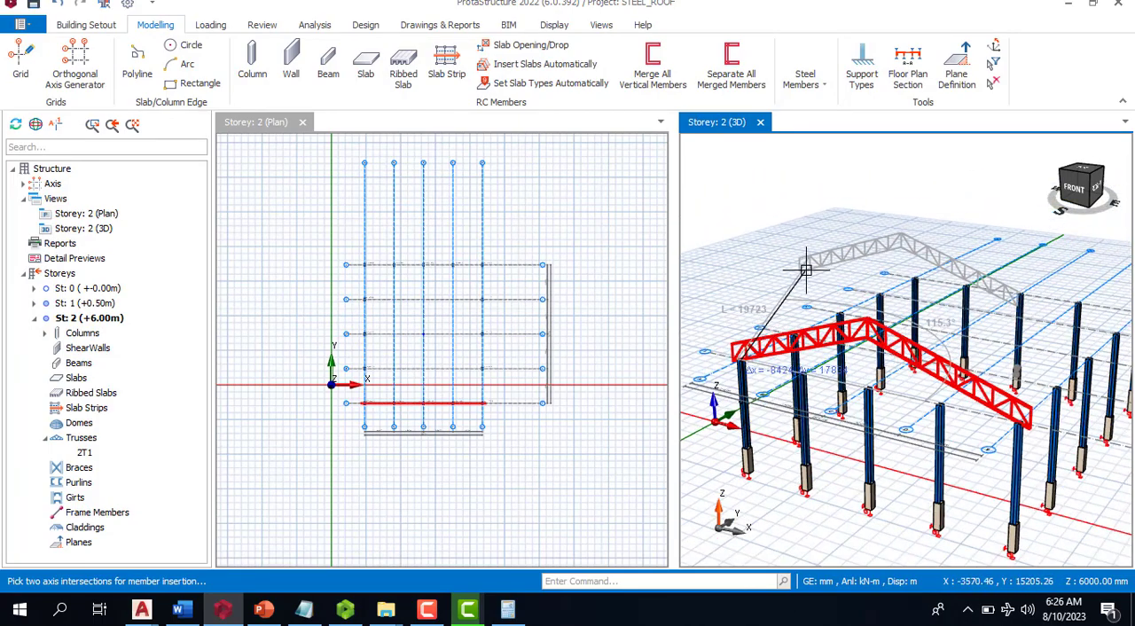
pyautogui.moveTo(802, 277); pyautogui.dragTo(897, 341, button='middle')
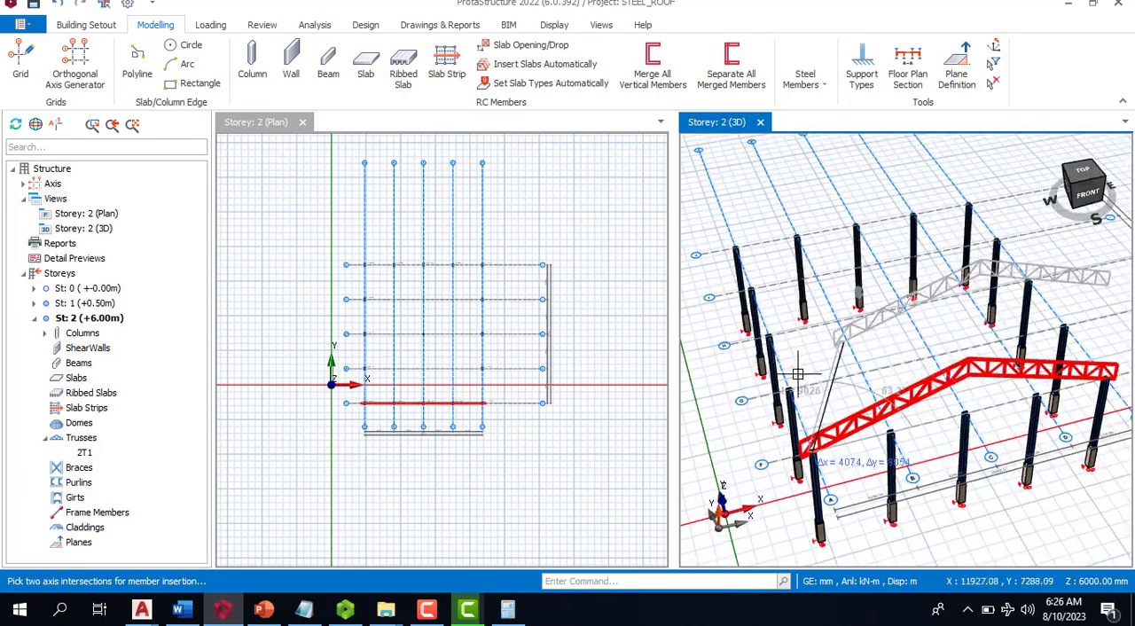
pyautogui.scroll(4, 789, 381)
pyautogui.scroll(2, 787, 386)
pyautogui.click(790, 396)
pyautogui.scroll(-2, 891, 393)
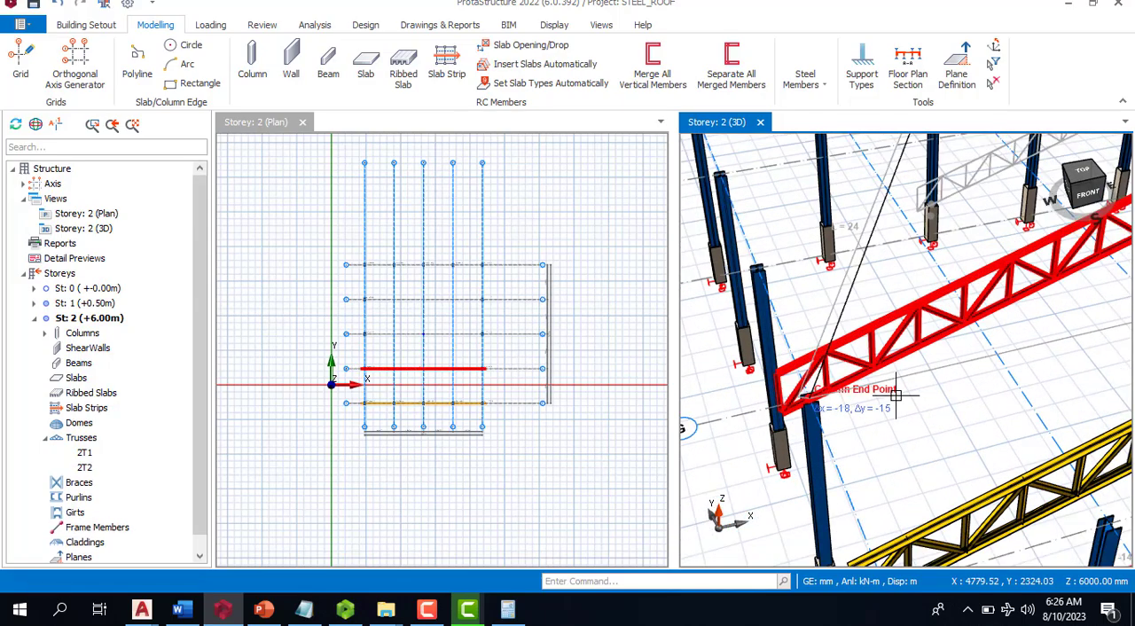
# - Insert three more trusses along axes H, I and J, picking the axis A column tops
pyautogui.scroll(2, 776, 284)
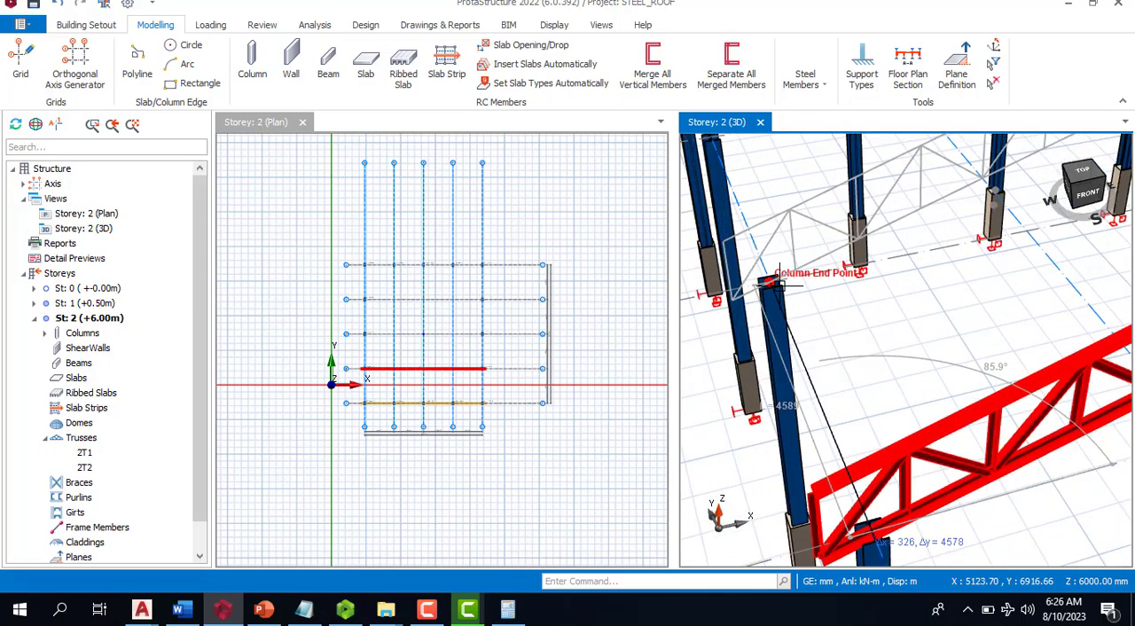
pyautogui.click(778, 282)
pyautogui.scroll(-3, 779, 282)
pyautogui.scroll(4, 834, 270)
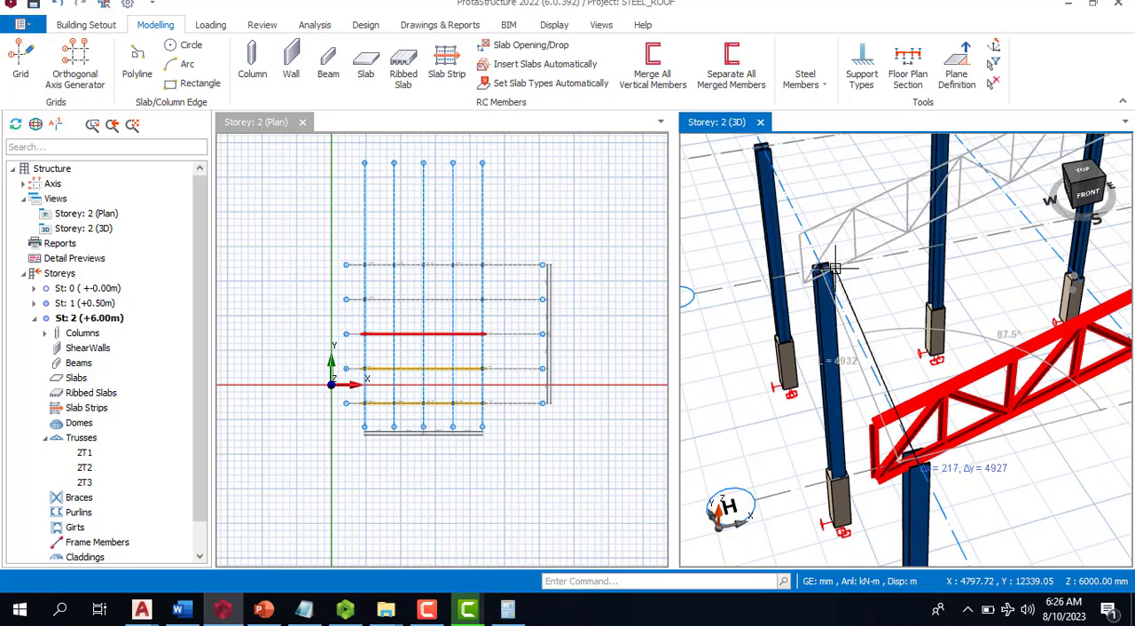
pyautogui.click(822, 269)
pyautogui.scroll(-3, 822, 269)
pyautogui.scroll(4, 814, 240)
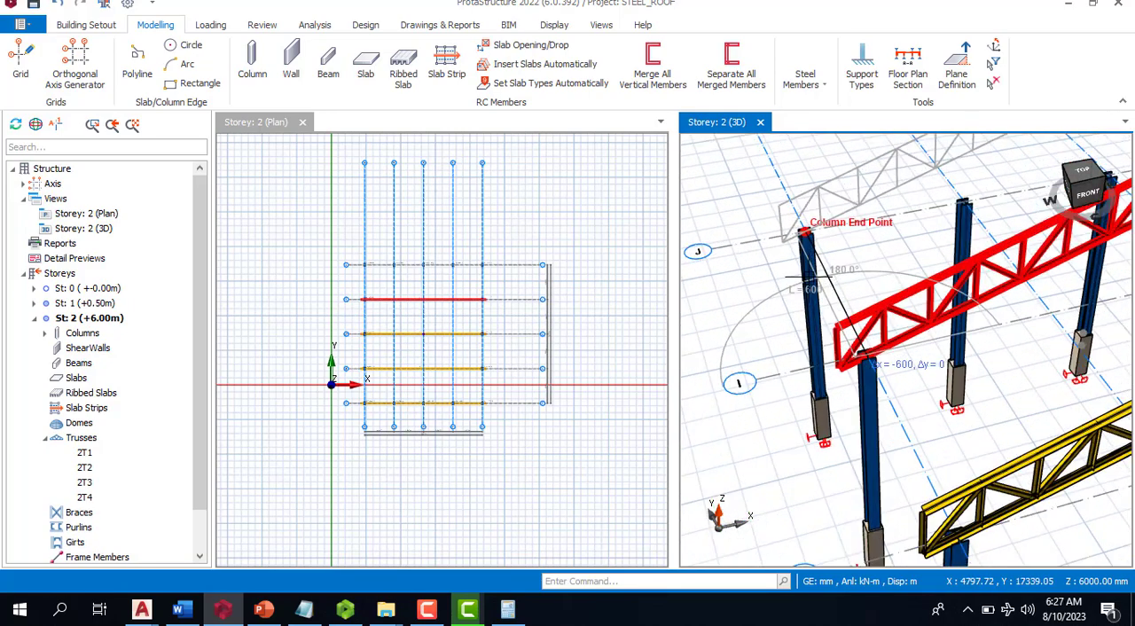
pyautogui.click(793, 257)
pyautogui.scroll(-4, 907, 387)
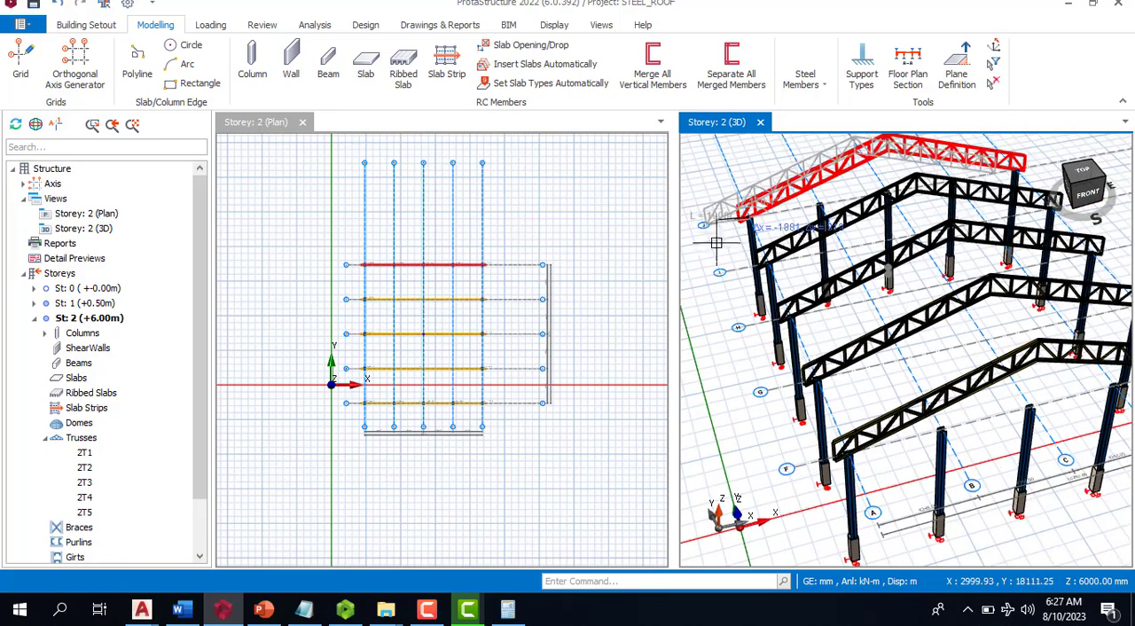
pyautogui.scroll(4, 789, 202)
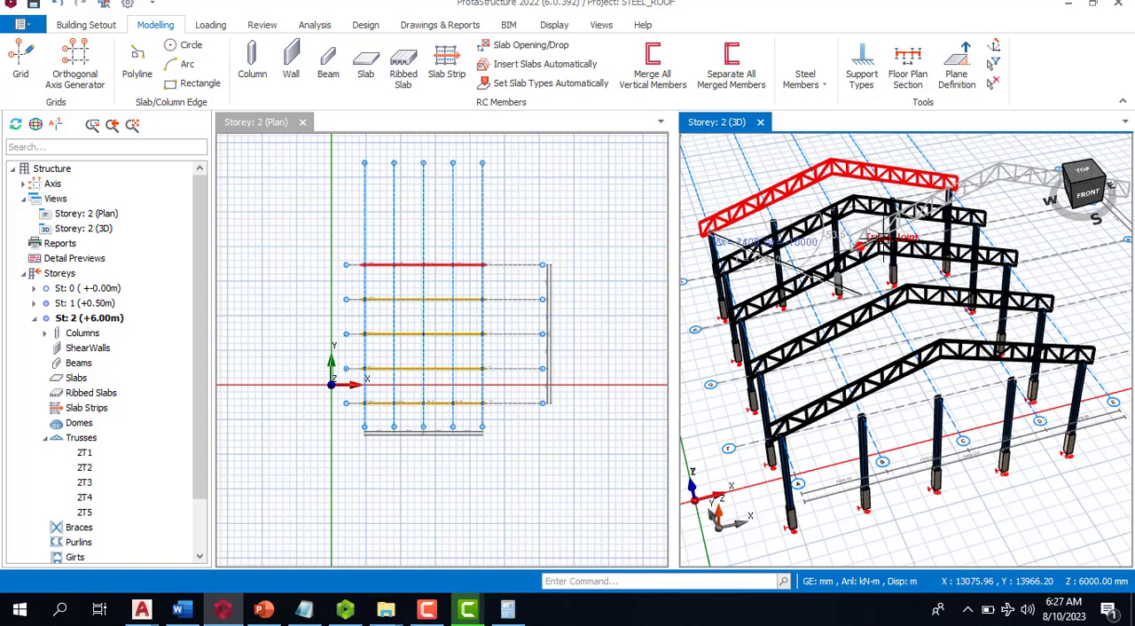
pyautogui.moveTo(1006, 341); pyautogui.dragTo(912, 292, button='middle')
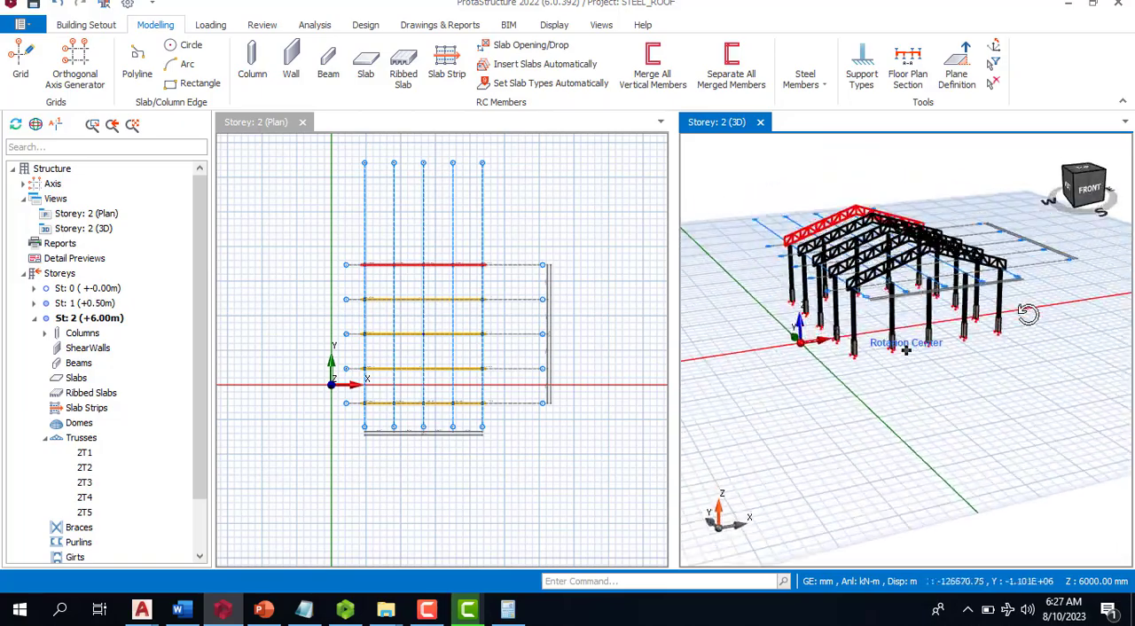
pyautogui.moveTo(1027, 314)
pyautogui.mouseDown(button='middle')
pyautogui.moveTo(894, 317)
pyautogui.moveTo(878, 354)
pyautogui.moveTo(831, 328)
pyautogui.mouseUp(button='middle')
pyautogui.scroll(2, 896, 363)
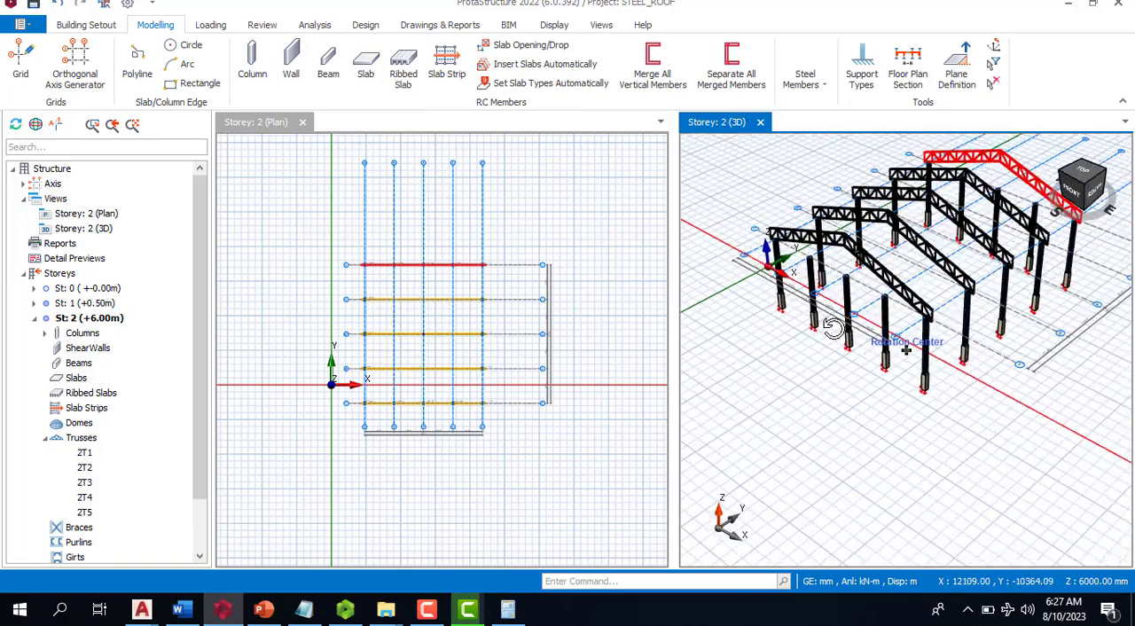
pyautogui.scroll(6, 908, 307)
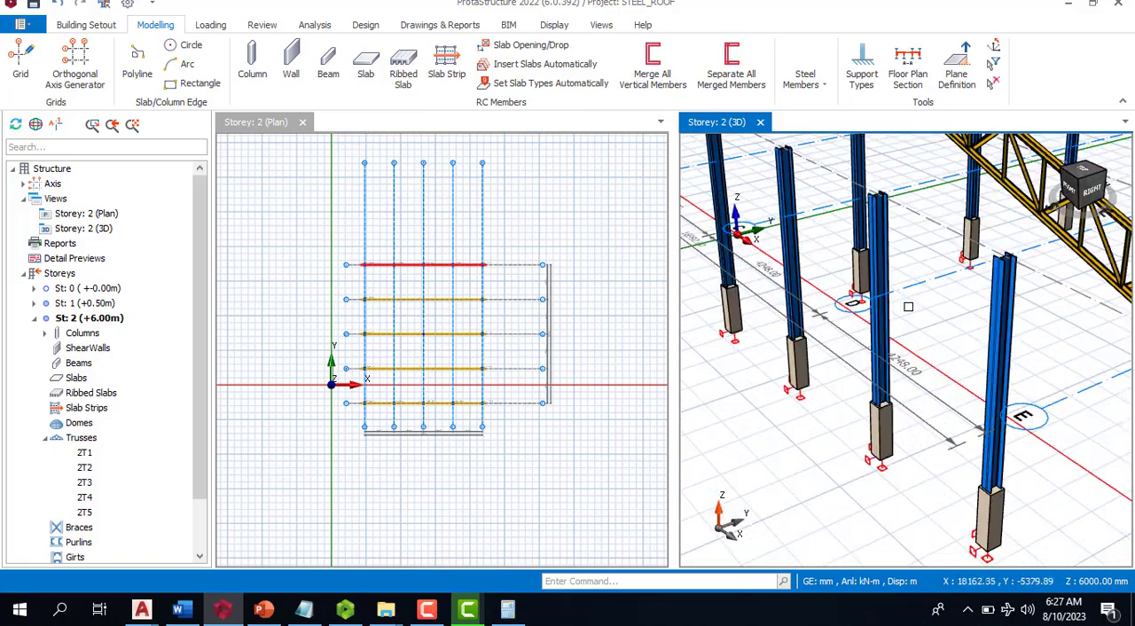
# - Examine the placed trusses and the front-row intermediate columns below them in the 3D view
pyautogui.scroll(-2, 908, 307)
pyautogui.scroll(-3, 963, 258)
pyautogui.moveTo(841, 385); pyautogui.dragTo(900, 385, button='middle')
pyautogui.scroll(4, 963, 268)
pyautogui.scroll(-8, 955, 346)
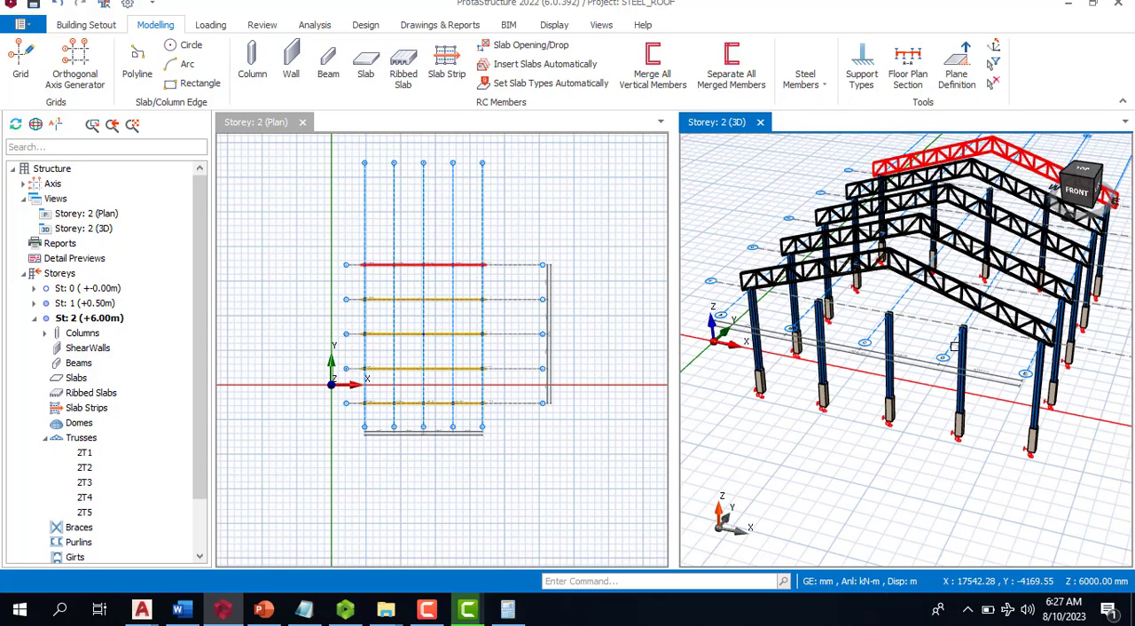
pyautogui.scroll(4, 830, 312)
pyautogui.scroll(-3, 806, 343)
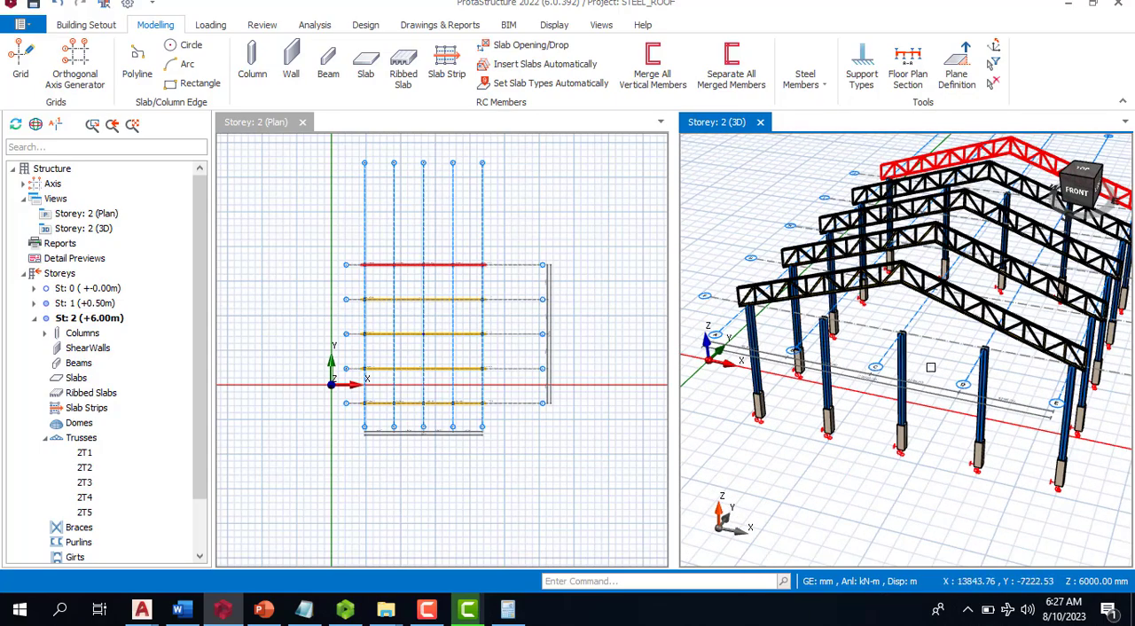
pyautogui.scroll(2, 930, 367)
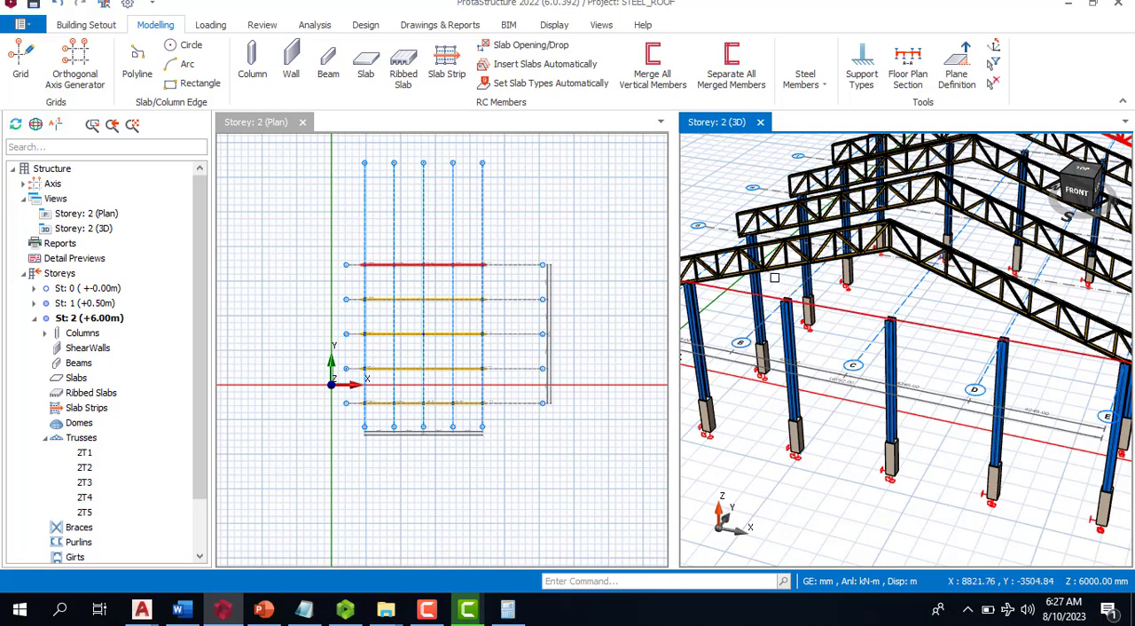
pyautogui.scroll(2, 785, 292)
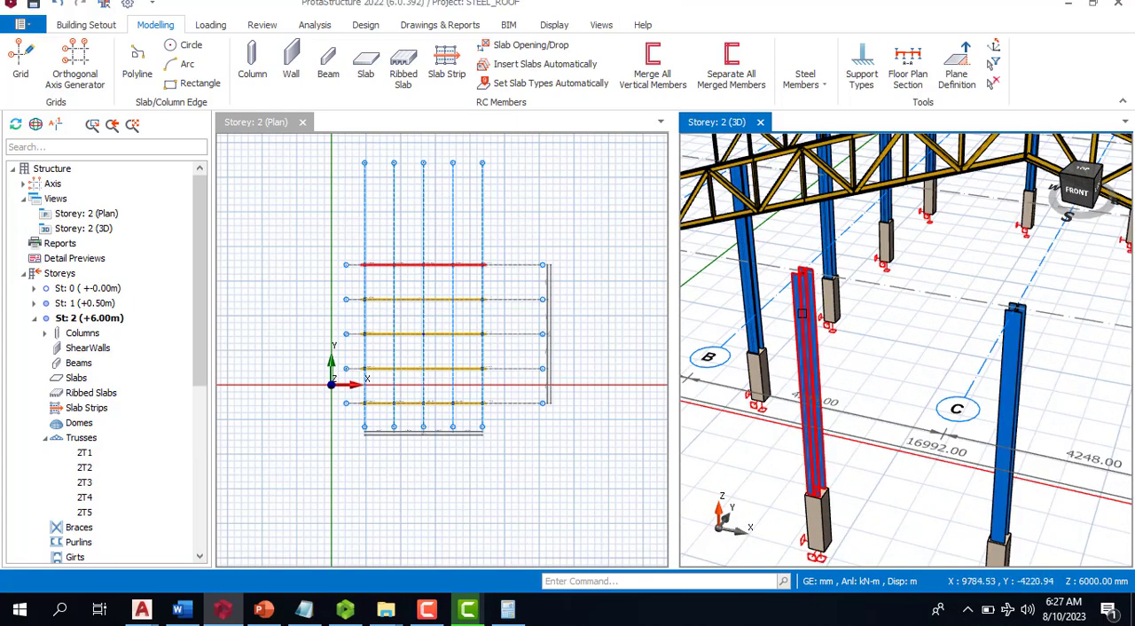
pyautogui.click(802, 313)
pyautogui.rightClick(802, 313)
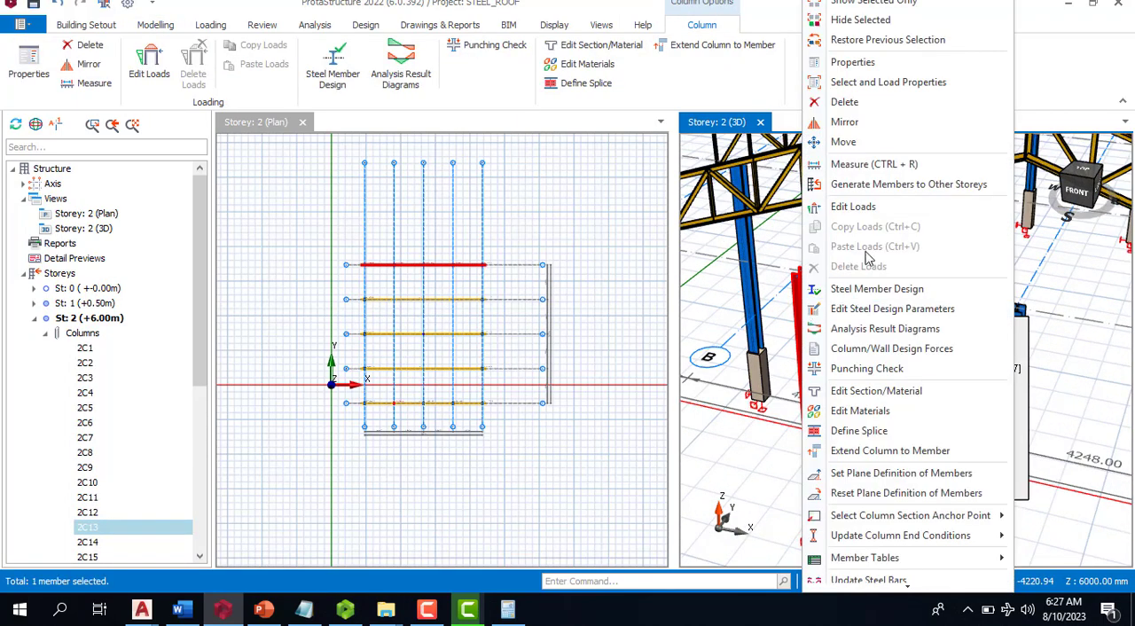
pyautogui.click(854, 62)
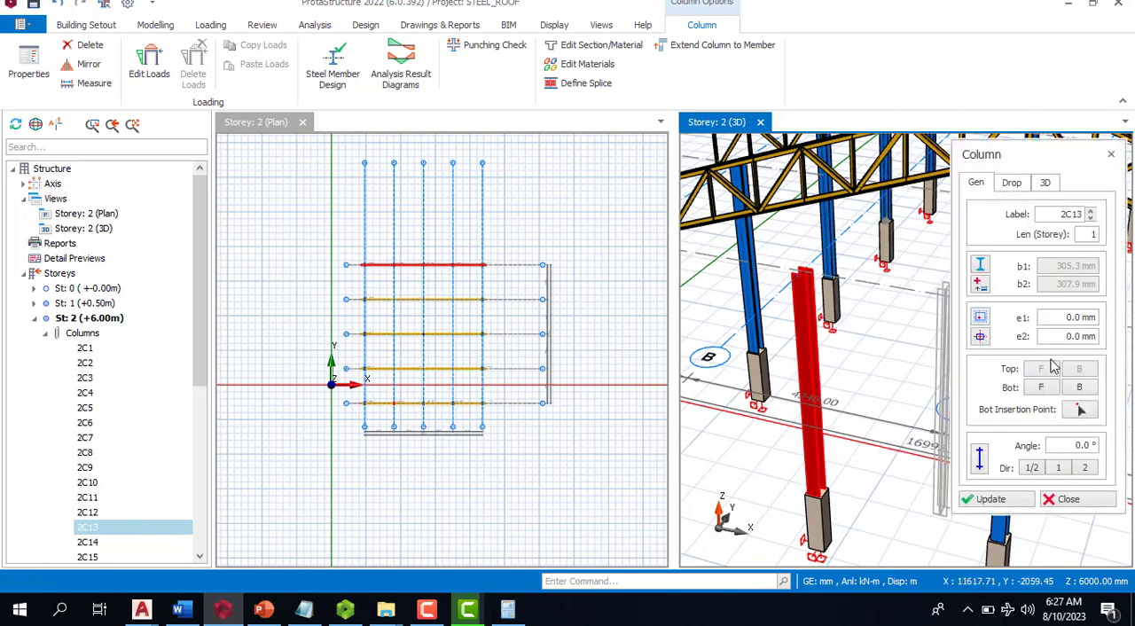
pyautogui.click(1047, 185)
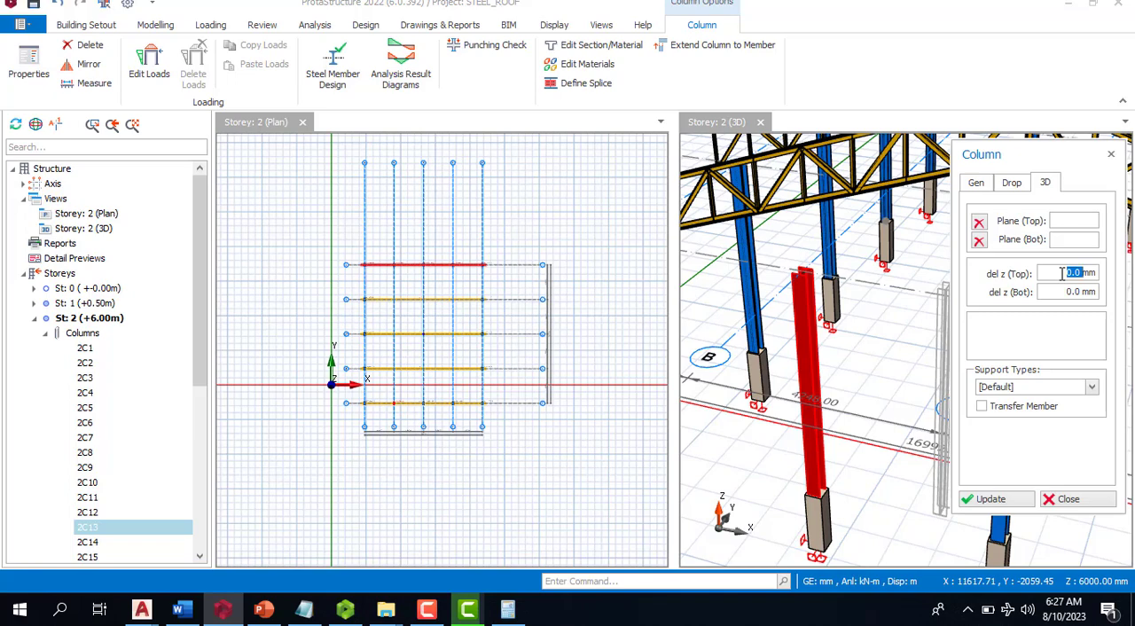
pyautogui.press('Escape')
pyautogui.scroll(4, 803, 262)
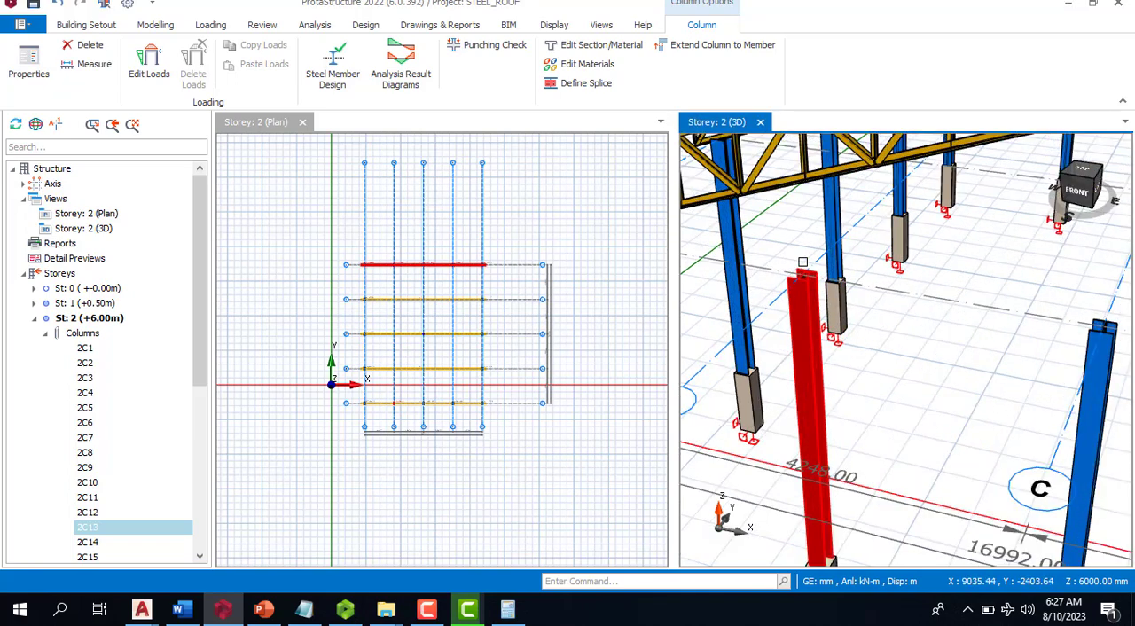
pyautogui.click(786, 181)
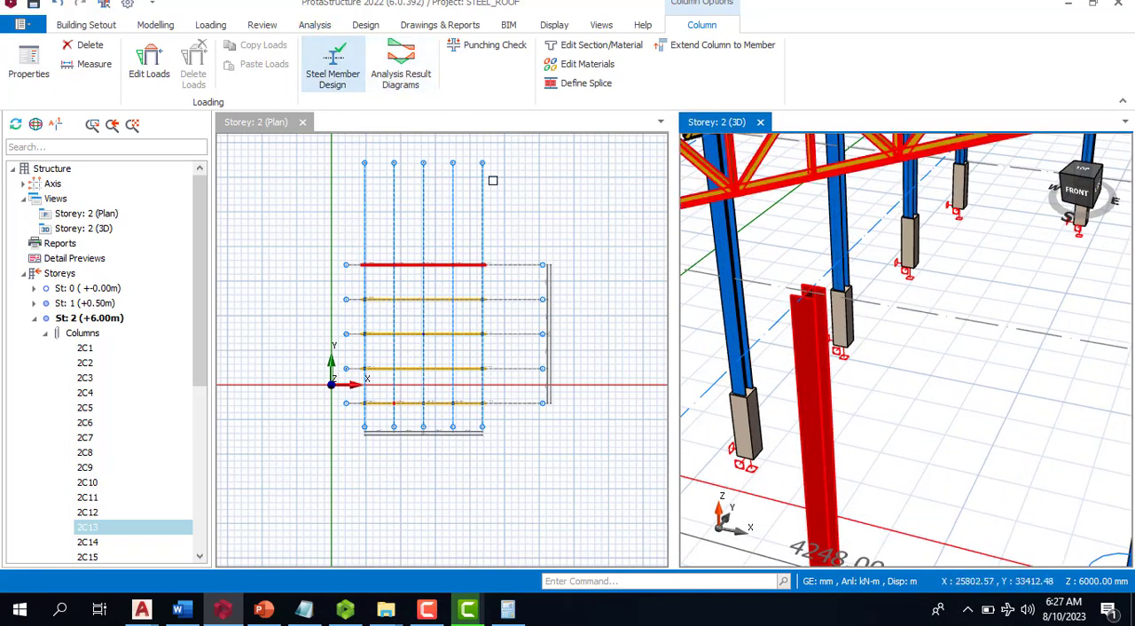
pyautogui.click(156, 27)
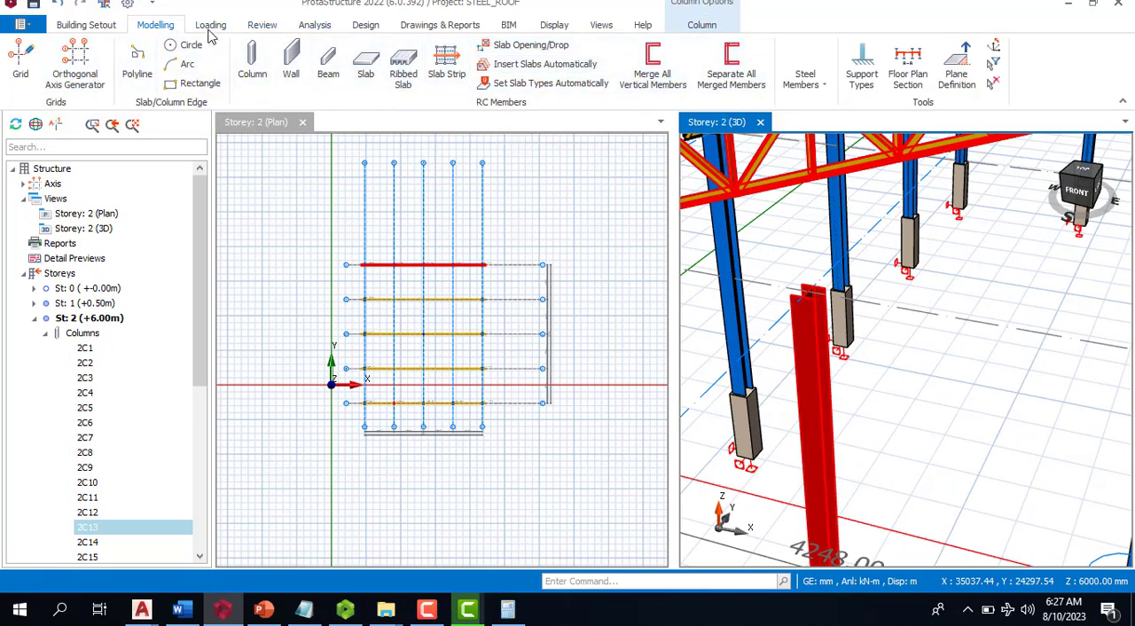
pyautogui.click(79, 25)
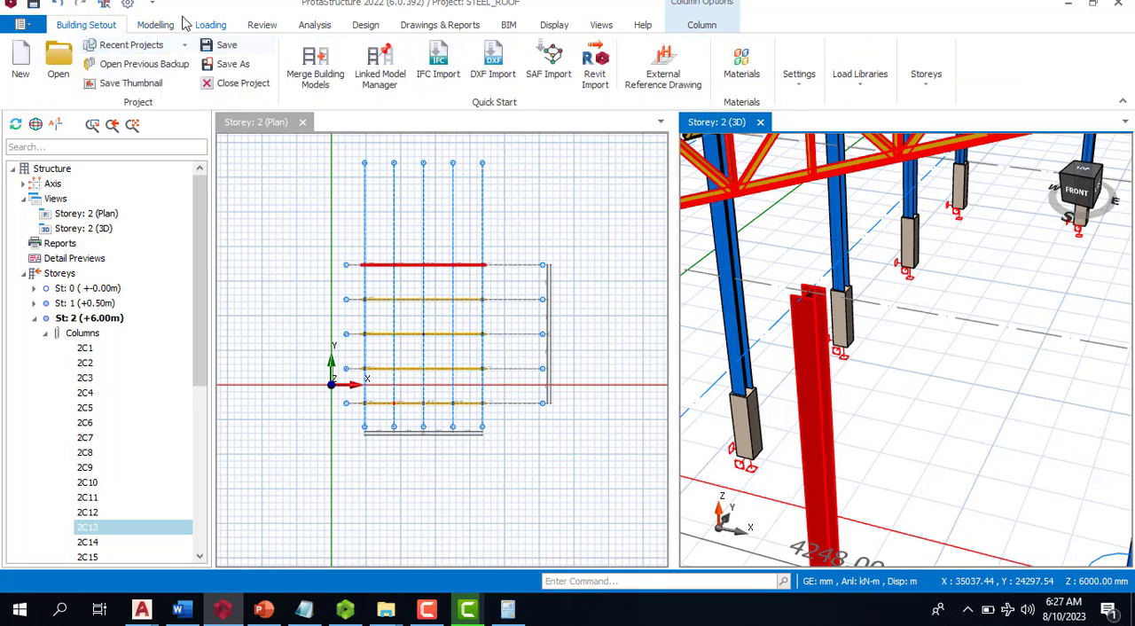
pyautogui.click(152, 27)
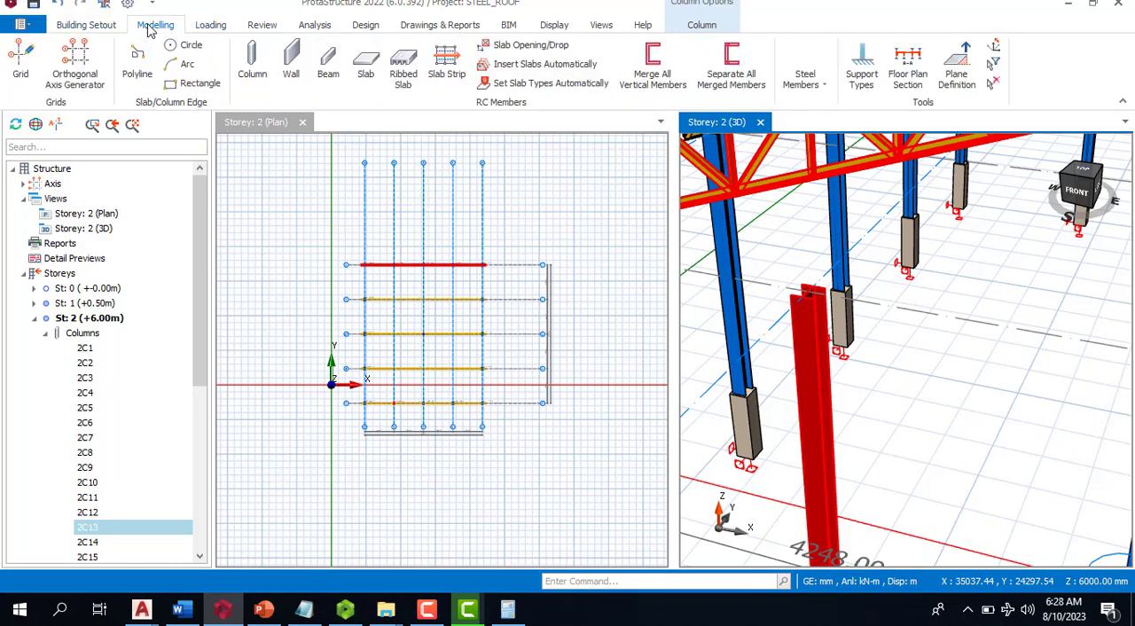
pyautogui.rightClick(859, 298)
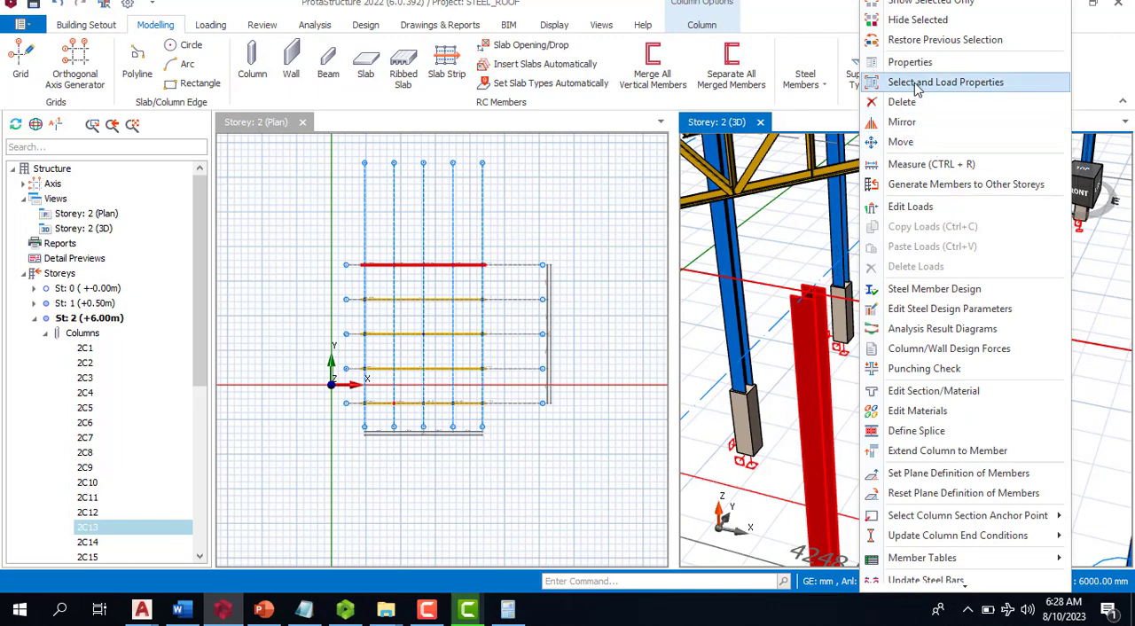
pyautogui.press('Escape')
pyautogui.press('Escape')
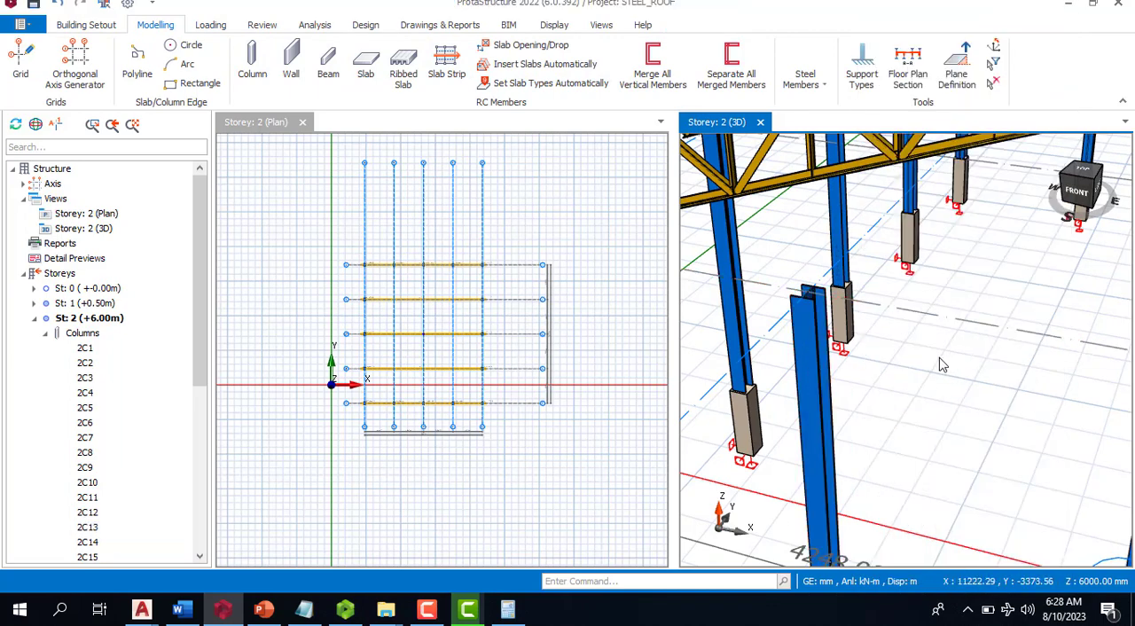
# - Measure the gap between the top of the column at axes F and B and the truss's bottom chord
pyautogui.rightClick(938, 358)
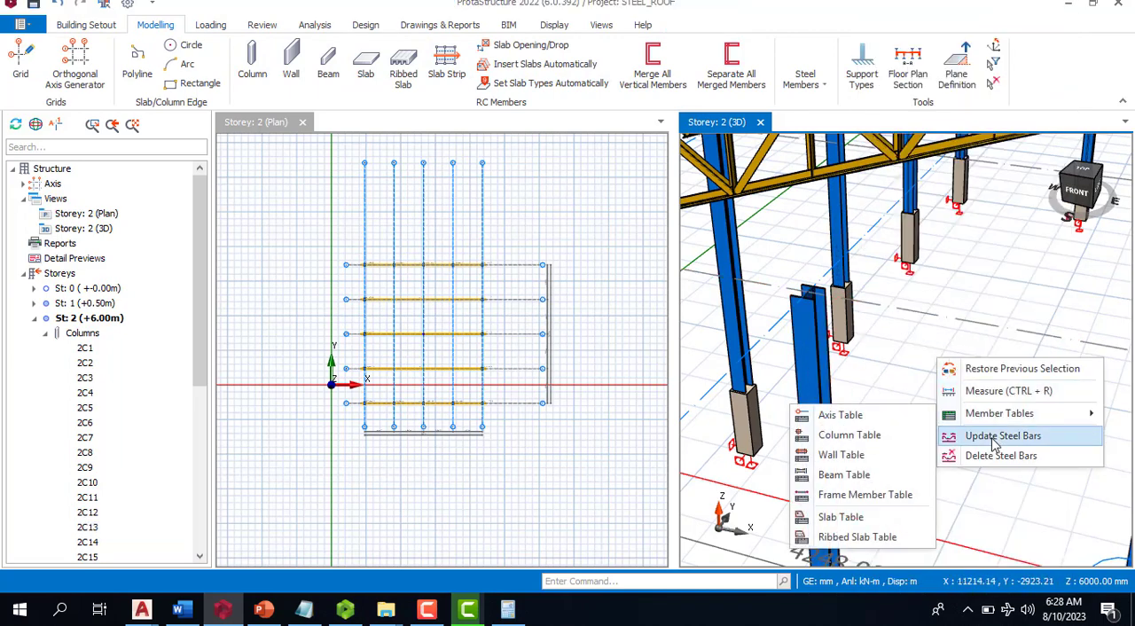
pyautogui.click(1008, 398)
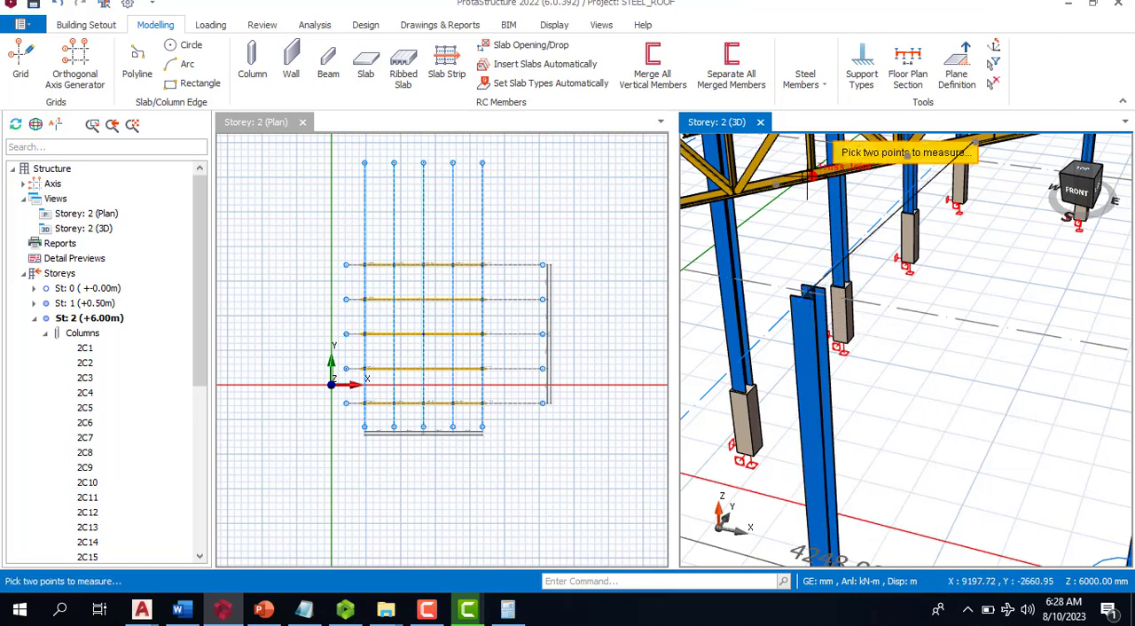
pyautogui.click(809, 288)
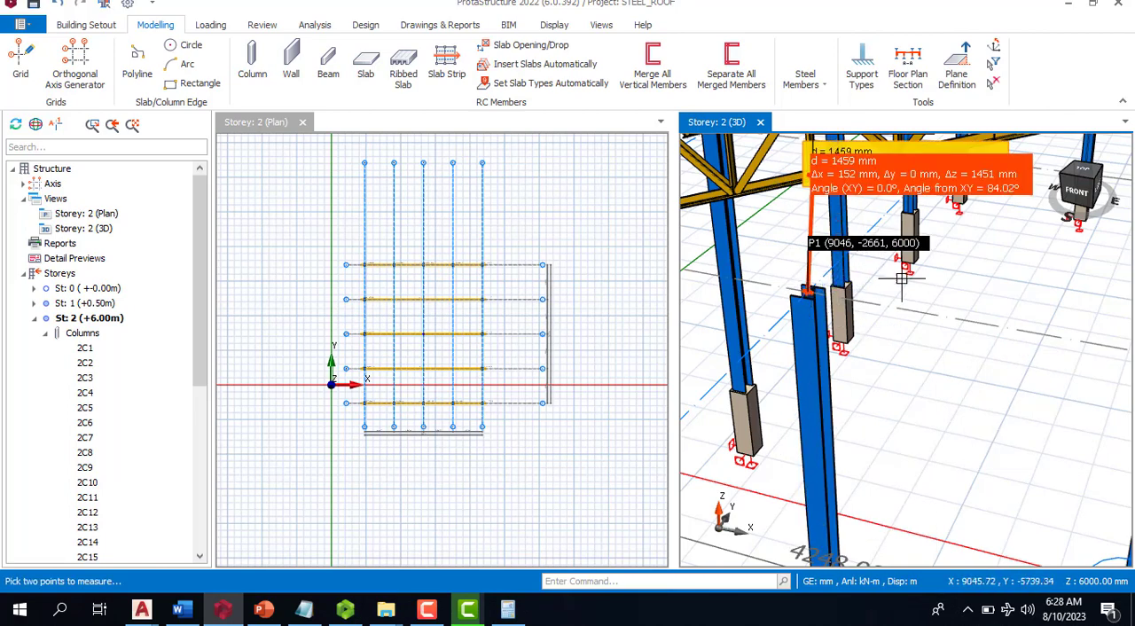
pyautogui.press('Escape')
pyautogui.press('Escape')
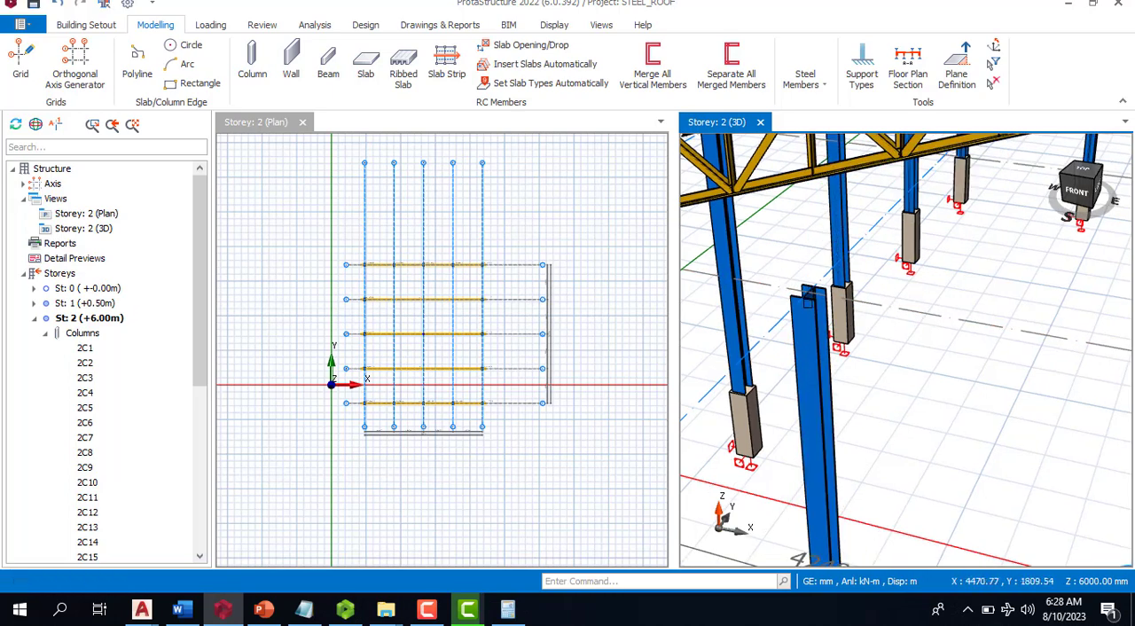
# - Repeat the measurement from the grid intersection at the F-B column top up to the bottom chord, using a front view
pyautogui.scroll(-8, 812, 263)
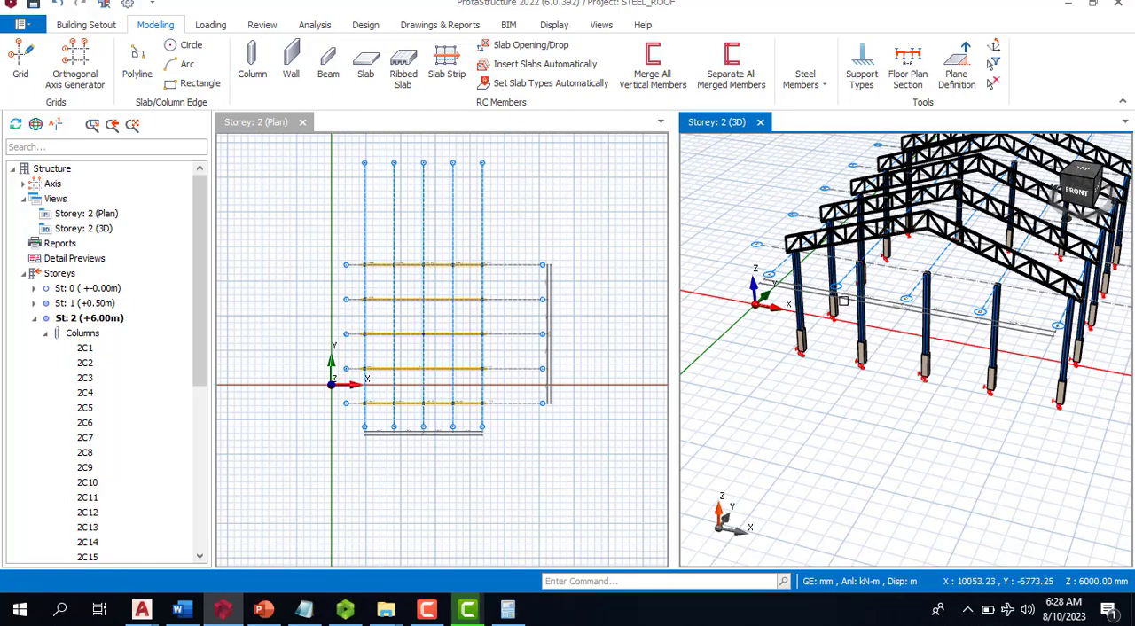
pyautogui.scroll(10, 843, 301)
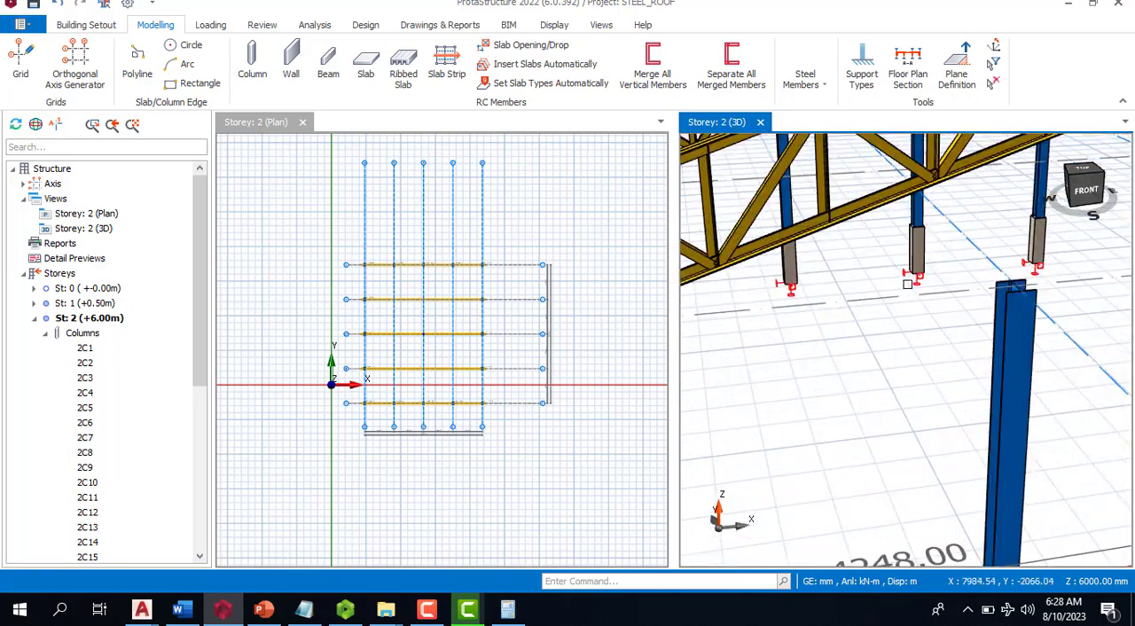
pyautogui.scroll(-3, 922, 310)
pyautogui.rightClick(936, 334)
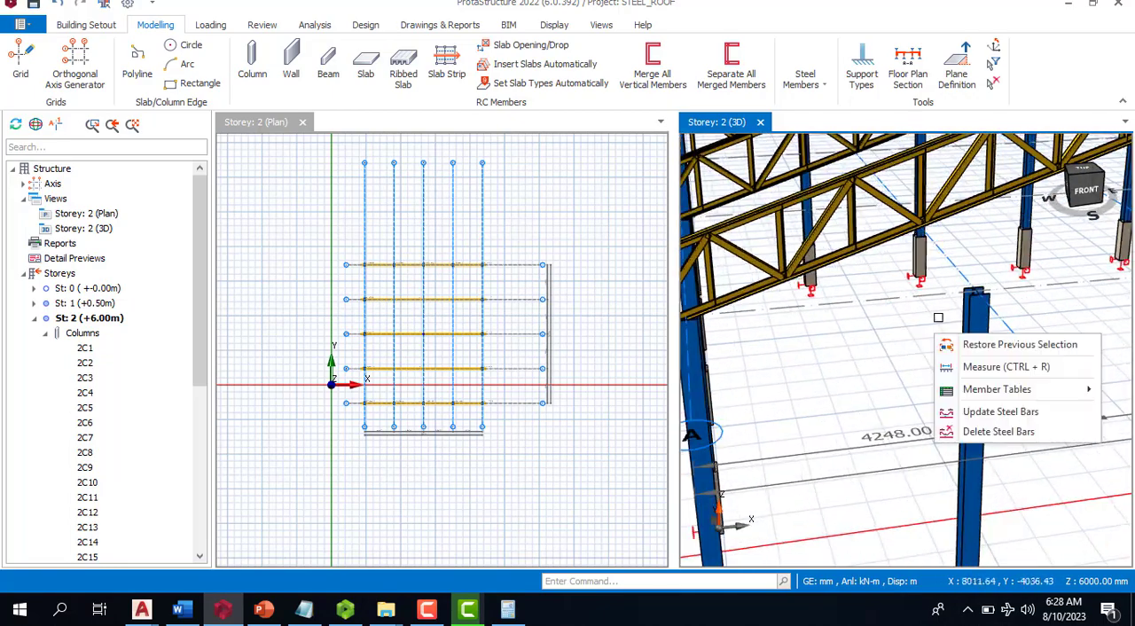
pyautogui.click(983, 374)
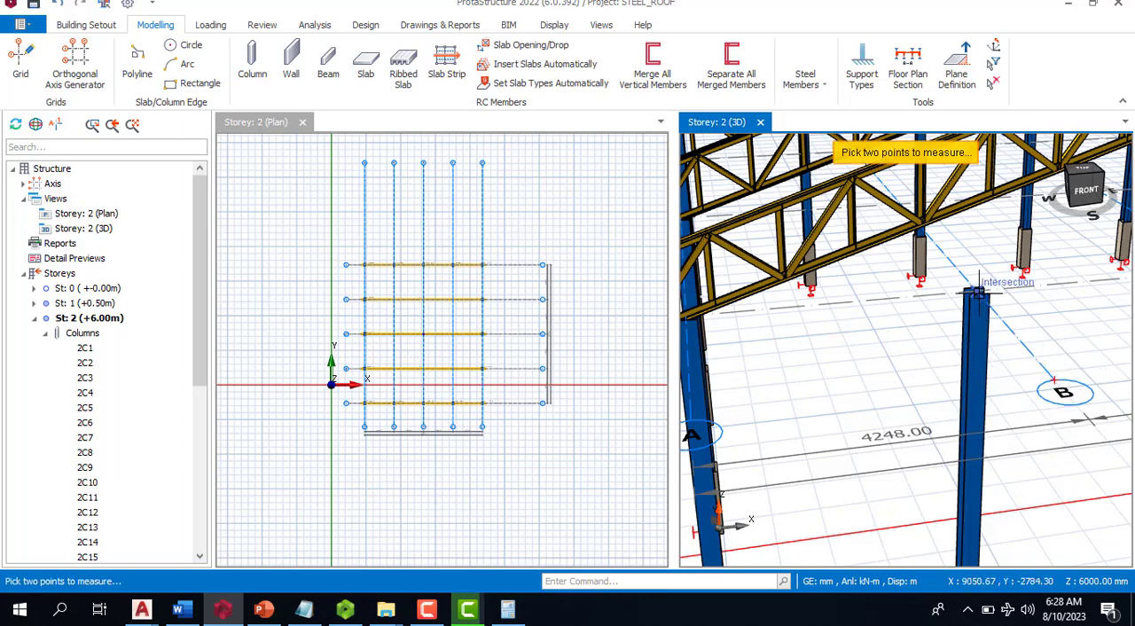
pyautogui.click(979, 291)
pyautogui.scroll(2, 975, 210)
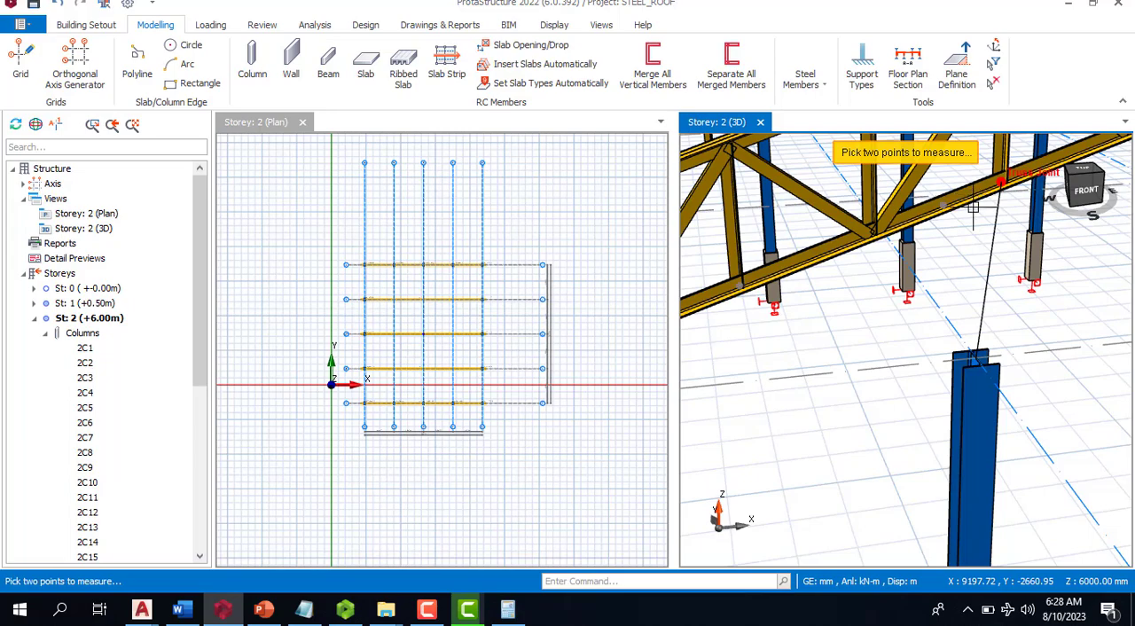
pyautogui.moveTo(968, 399); pyautogui.dragTo(913, 393, button='middle')
pyautogui.scroll(-5, 907, 358)
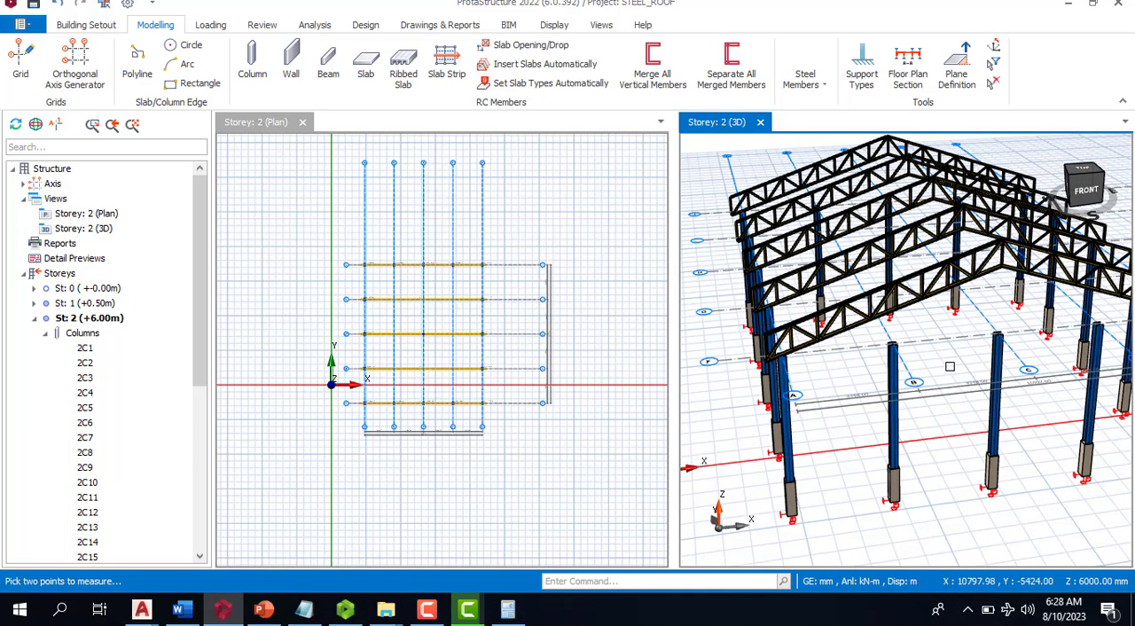
# - Raise the tops of the axis F columns at axes B and D together by setting their dZ-Top to 1500 mm in the column table
pyautogui.scroll(5, 992, 348)
pyautogui.click(992, 348)
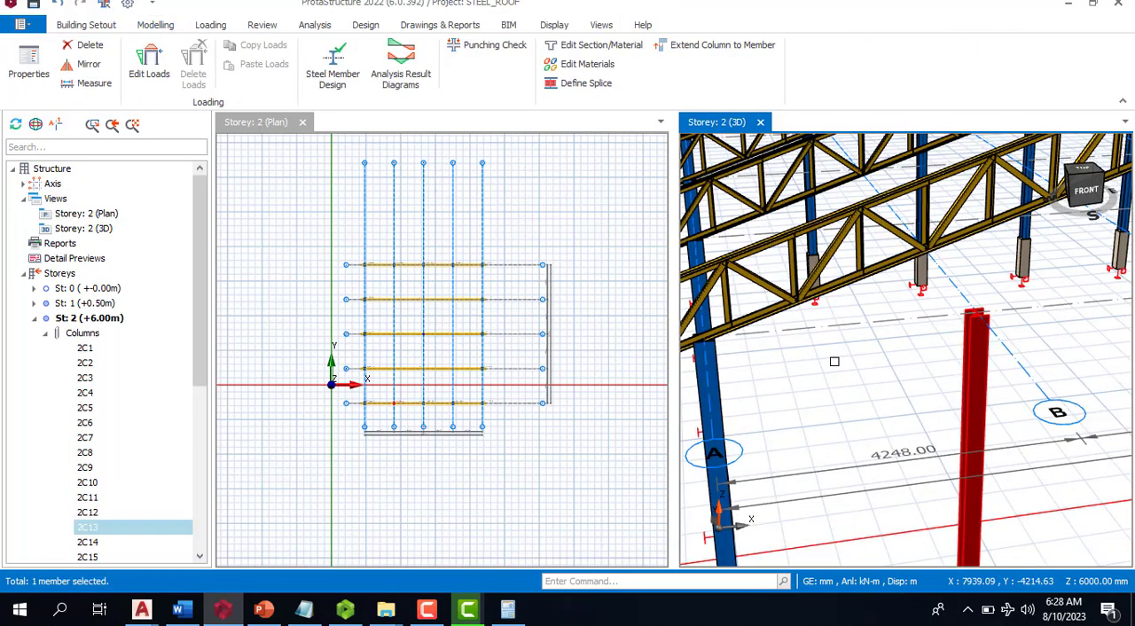
pyautogui.scroll(-5, 976, 381)
pyautogui.scroll(3, 1010, 372)
pyautogui.keyDown('ctrl'); pyautogui.click(1020, 341); pyautogui.keyUp('ctrl')
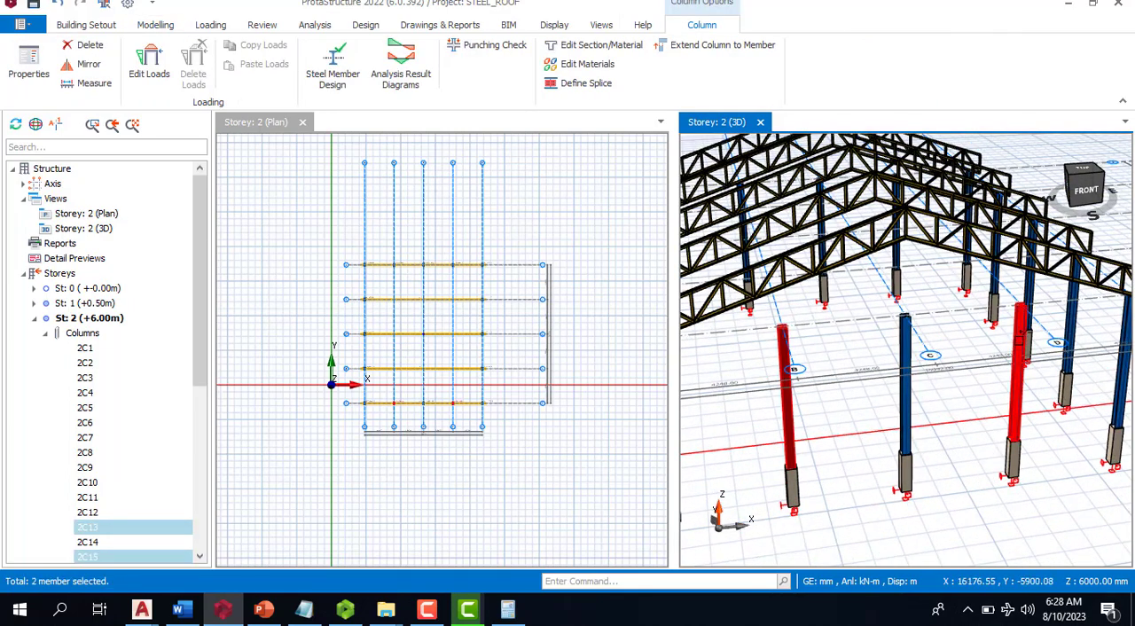
pyautogui.rightClick(1020, 341)
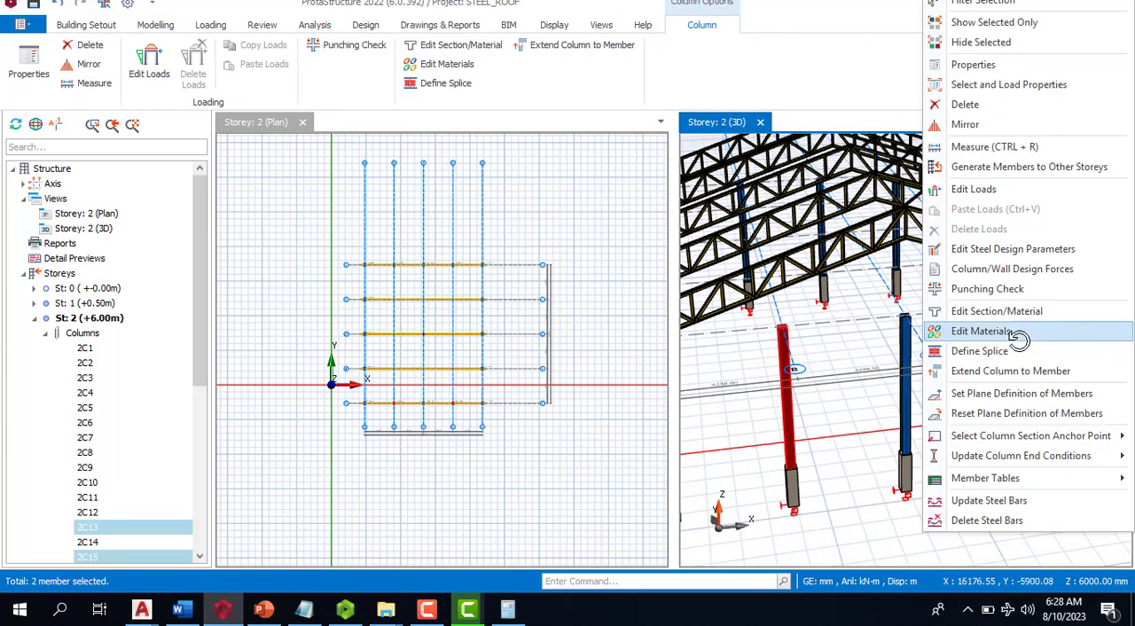
pyautogui.click(974, 65)
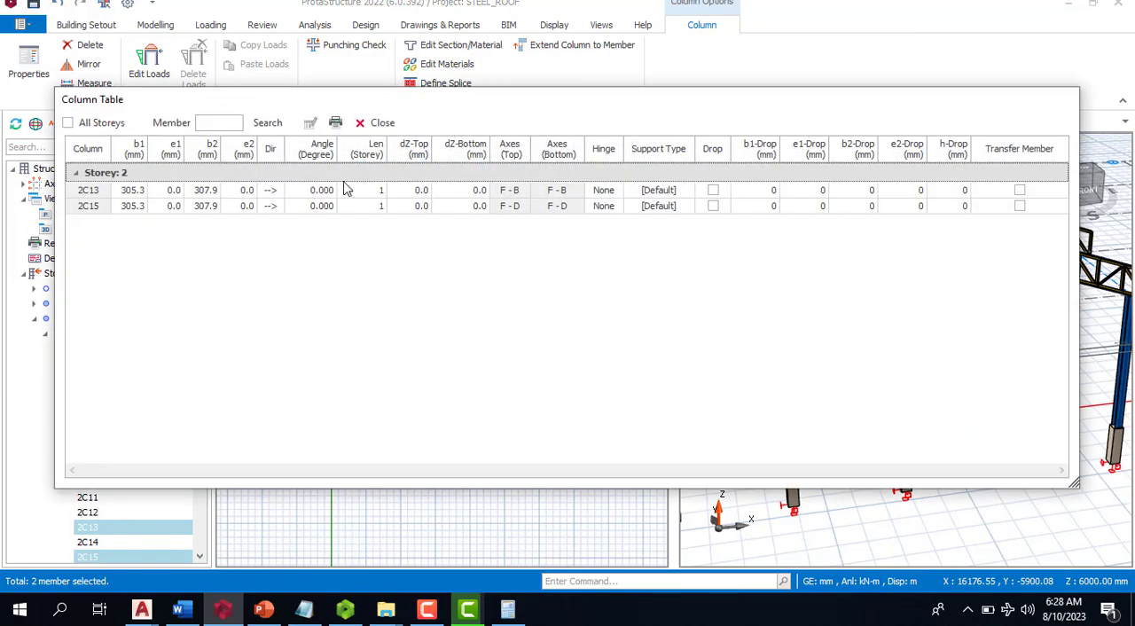
pyautogui.click(415, 156)
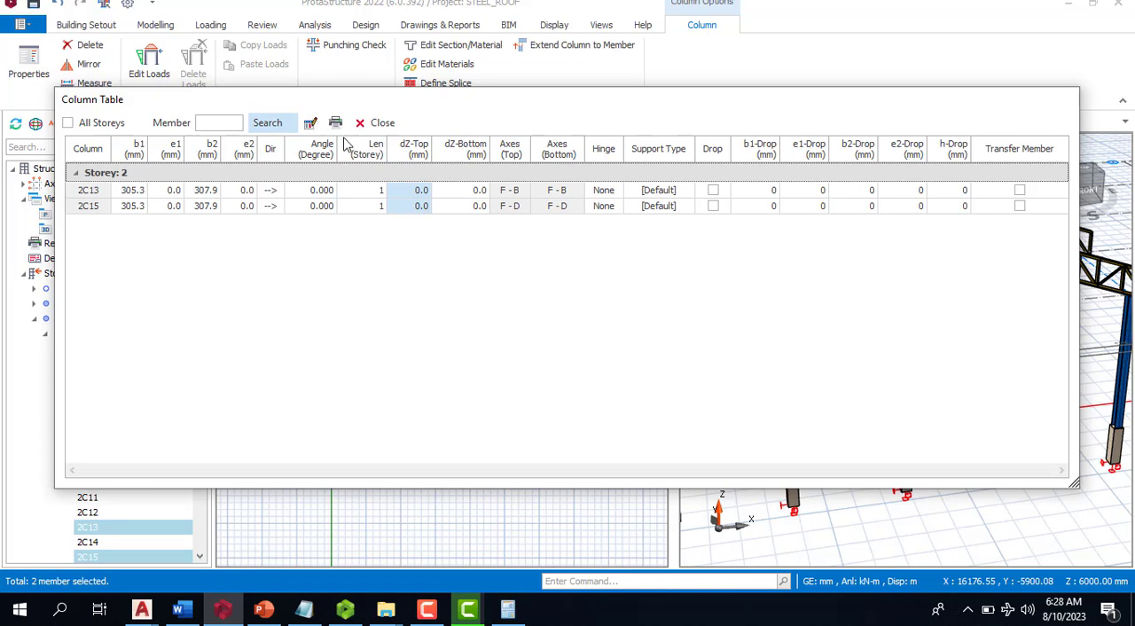
pyautogui.click(310, 124)
pyautogui.click(477, 273)
pyautogui.write('.')
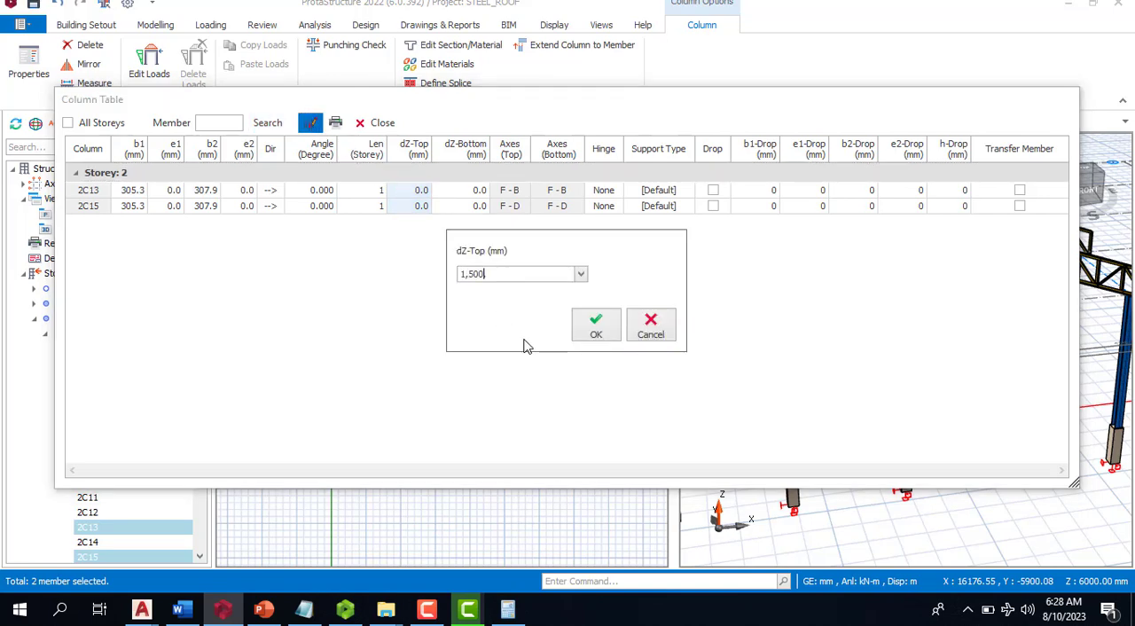
pyautogui.click(590, 328)
pyautogui.click(380, 122)
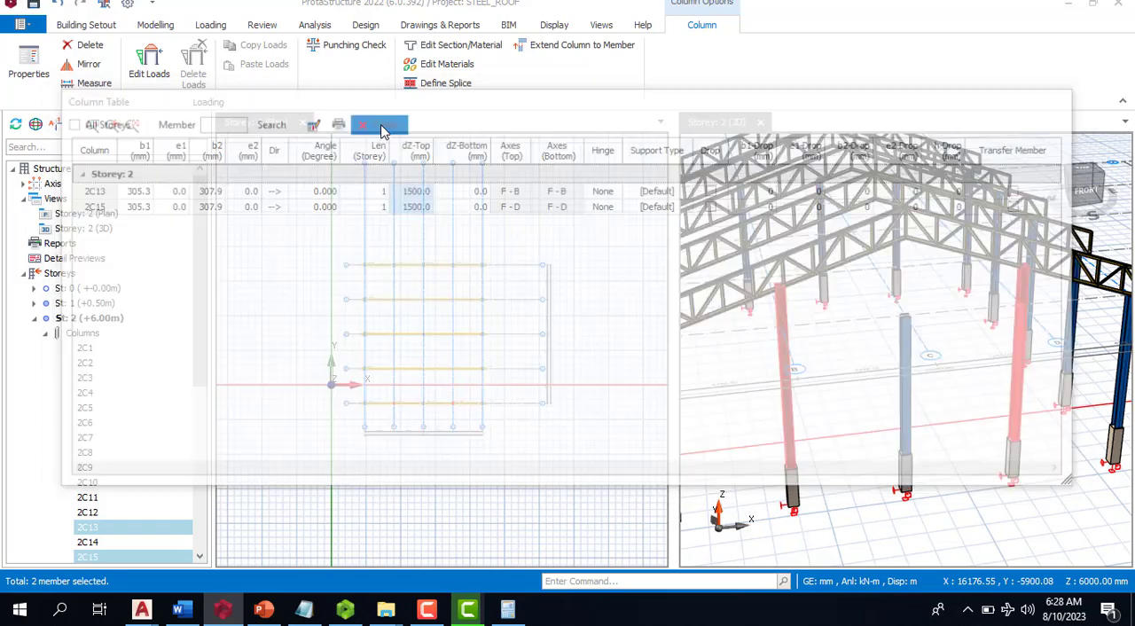
pyautogui.press('Escape')
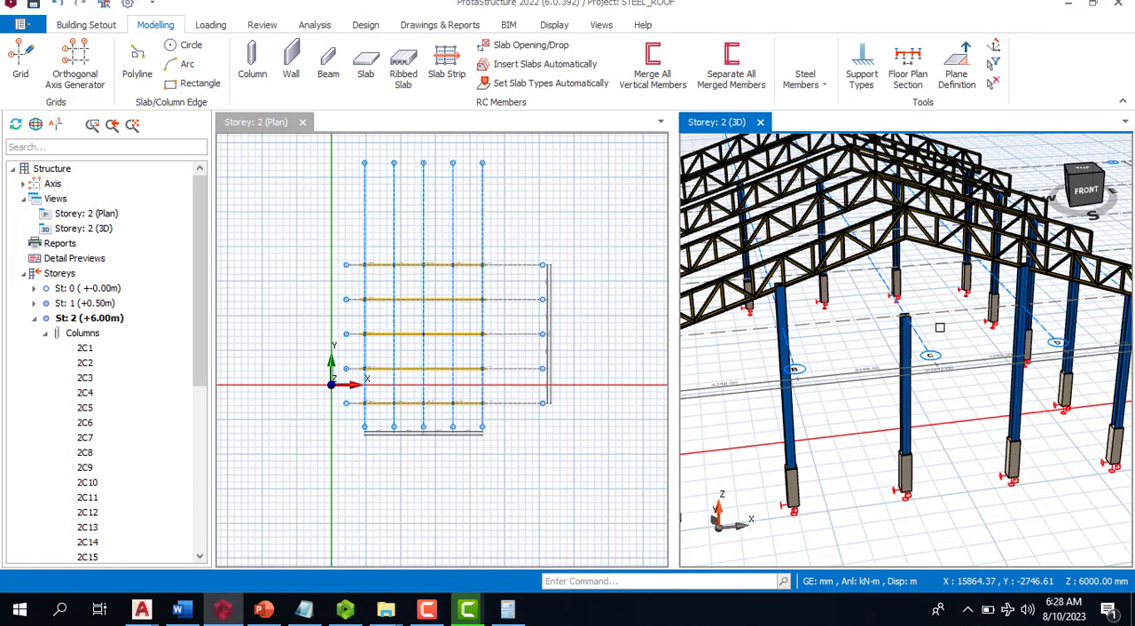
# - Lower the top of the column at axes F and B, trying a del z (Top) of 1450 mm and settling on 1400 mm
pyautogui.scroll(-3, 793, 299)
pyautogui.scroll(8, 793, 299)
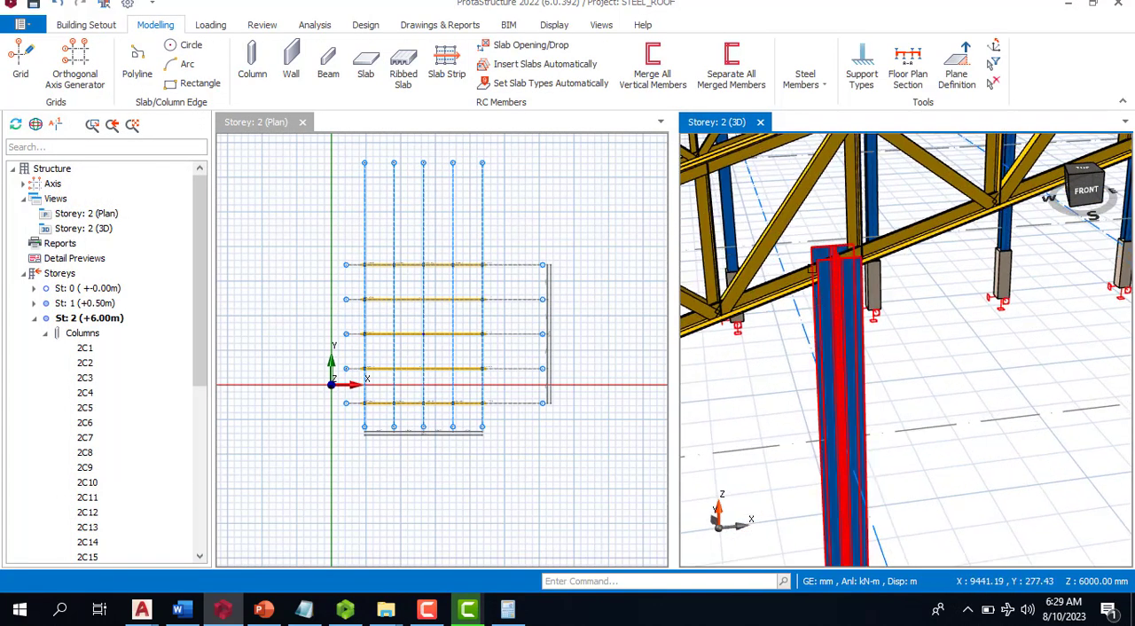
pyautogui.click(856, 284)
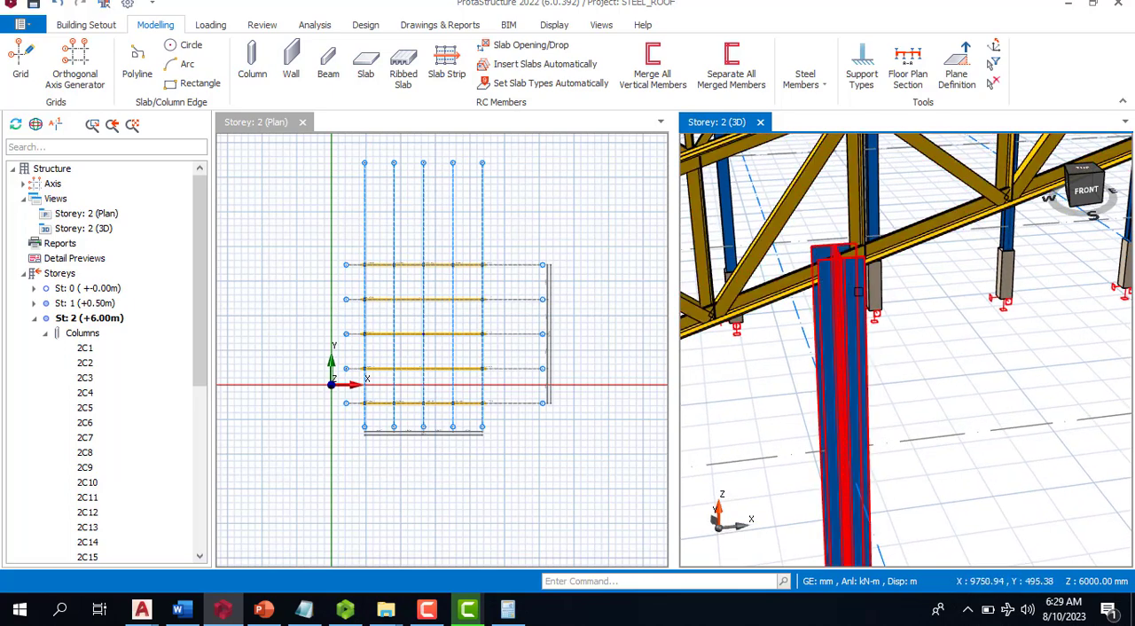
pyautogui.click(858, 291)
pyautogui.rightClick(859, 293)
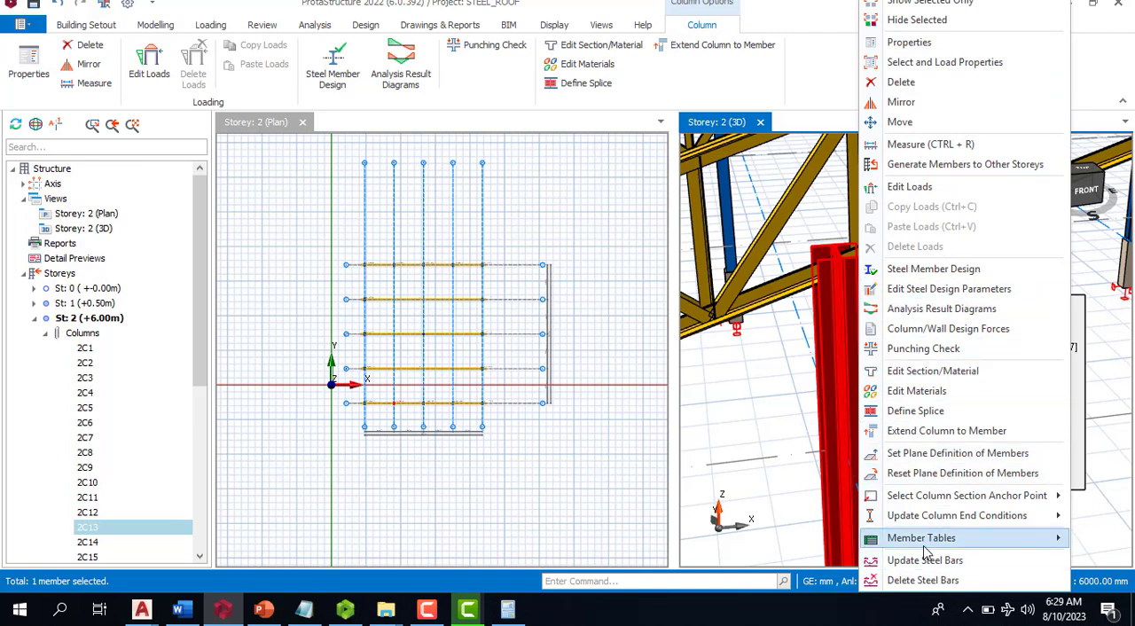
pyautogui.click(909, 43)
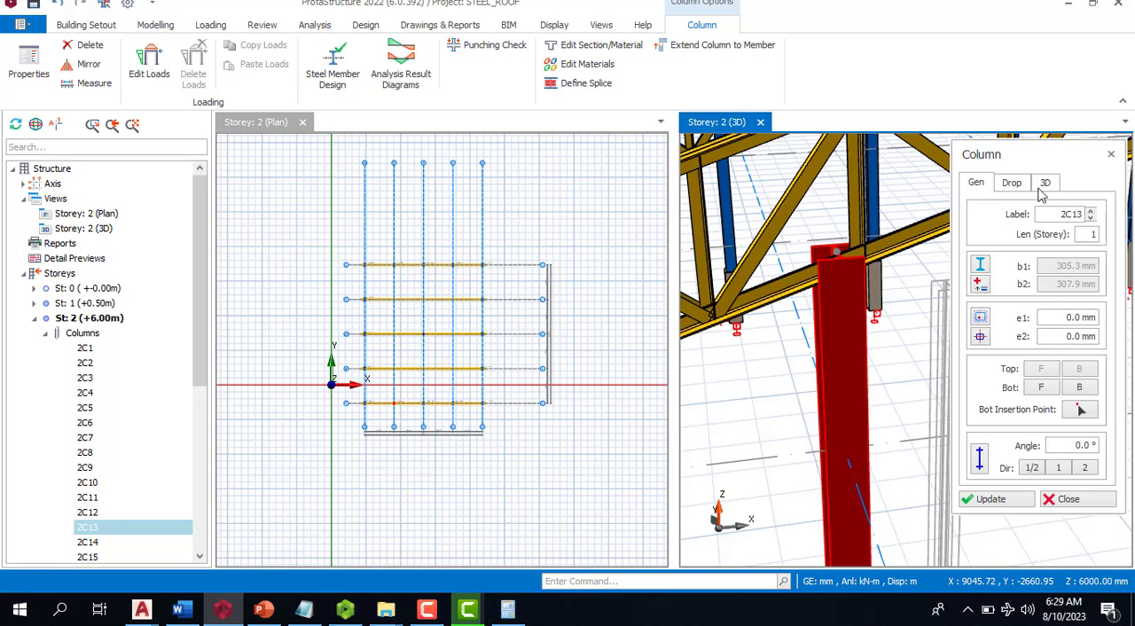
pyautogui.click(1010, 186)
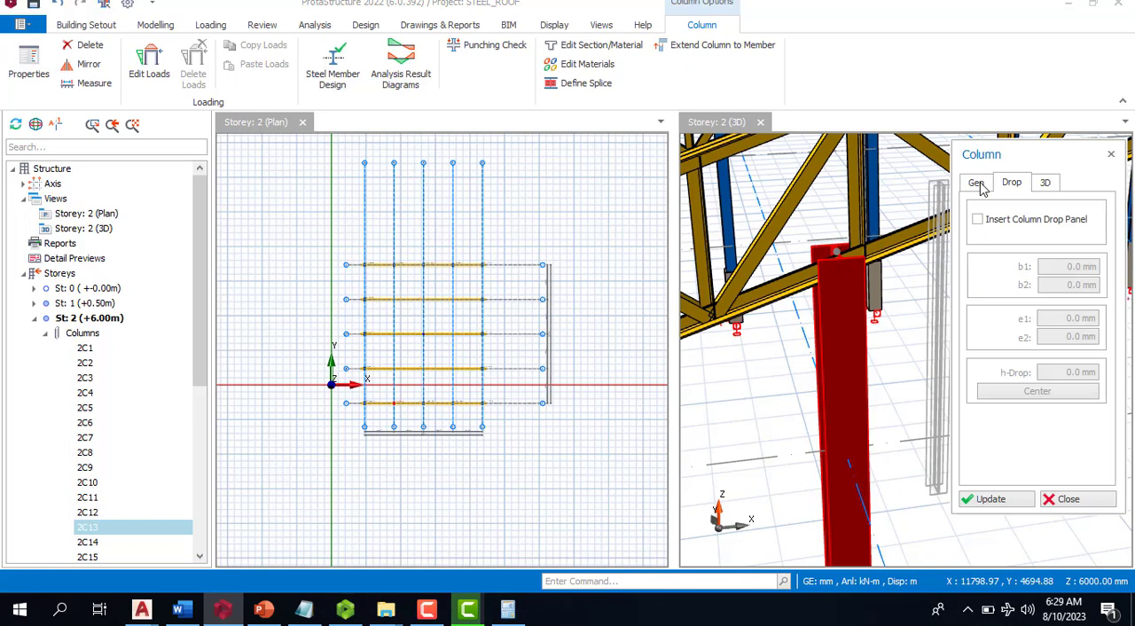
pyautogui.click(979, 186)
pyautogui.click(1046, 184)
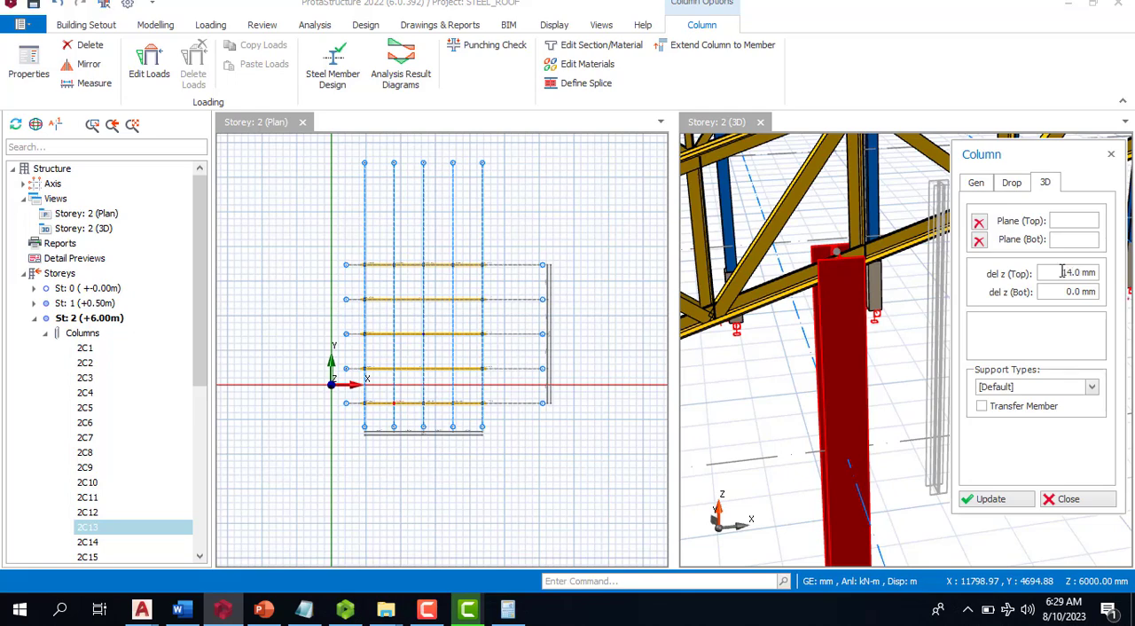
pyautogui.click(1001, 502)
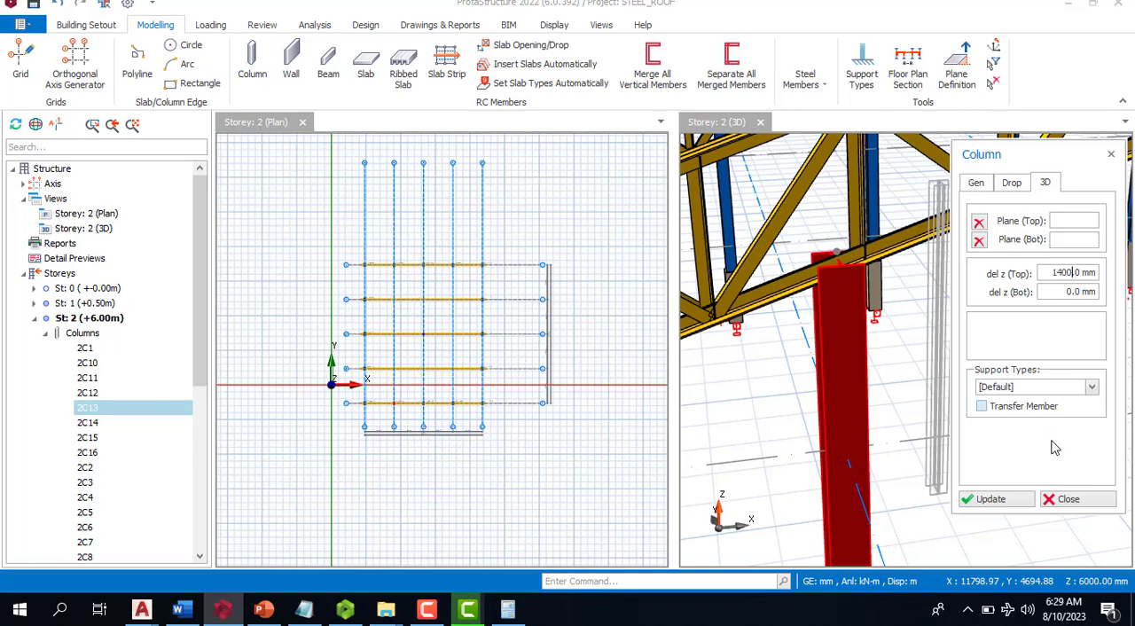
pyautogui.click(1011, 502)
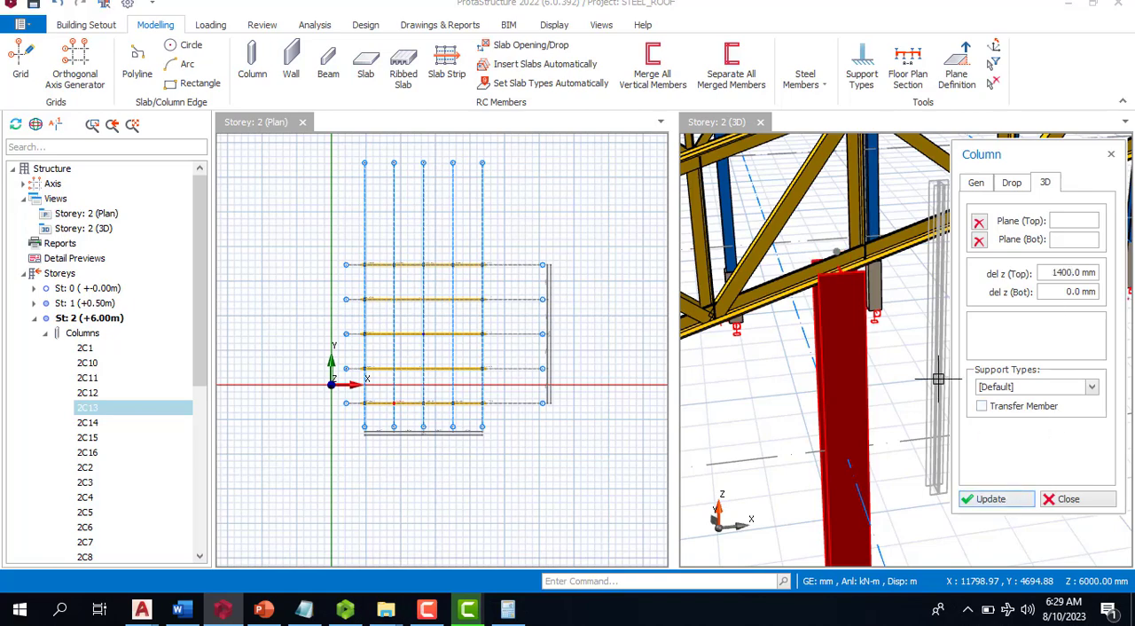
pyautogui.press('Escape')
pyautogui.middleClick(800, 334)
pyautogui.middleClick(800, 334)
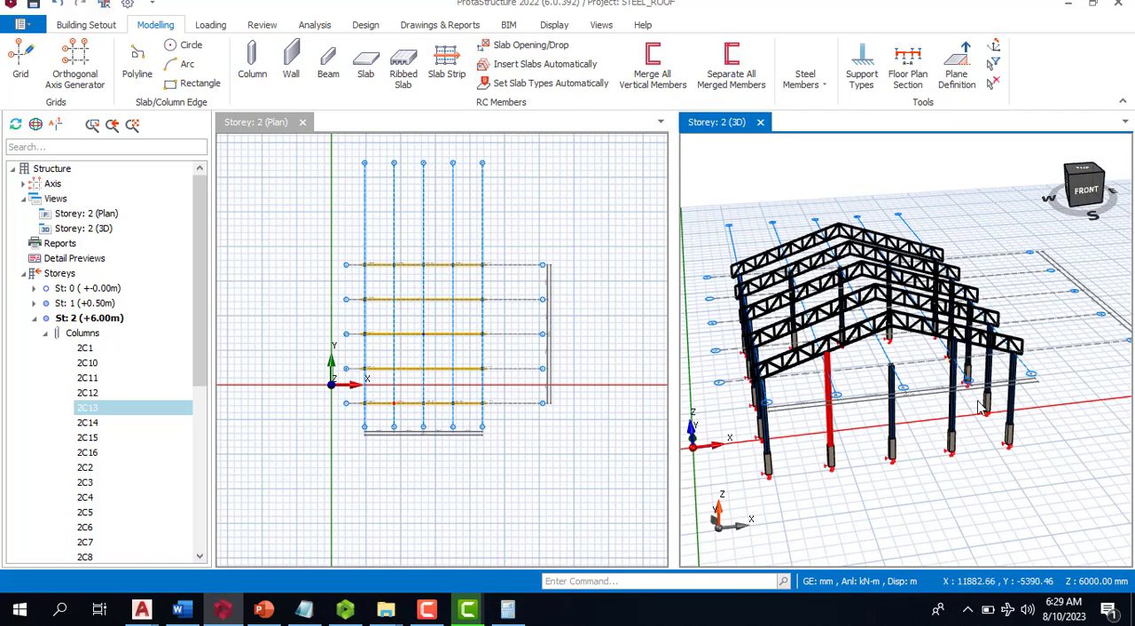
# - Lower the top of the column at axes F and D by setting its del z (Top) to 1400 mm
pyautogui.scroll(5, 979, 406)
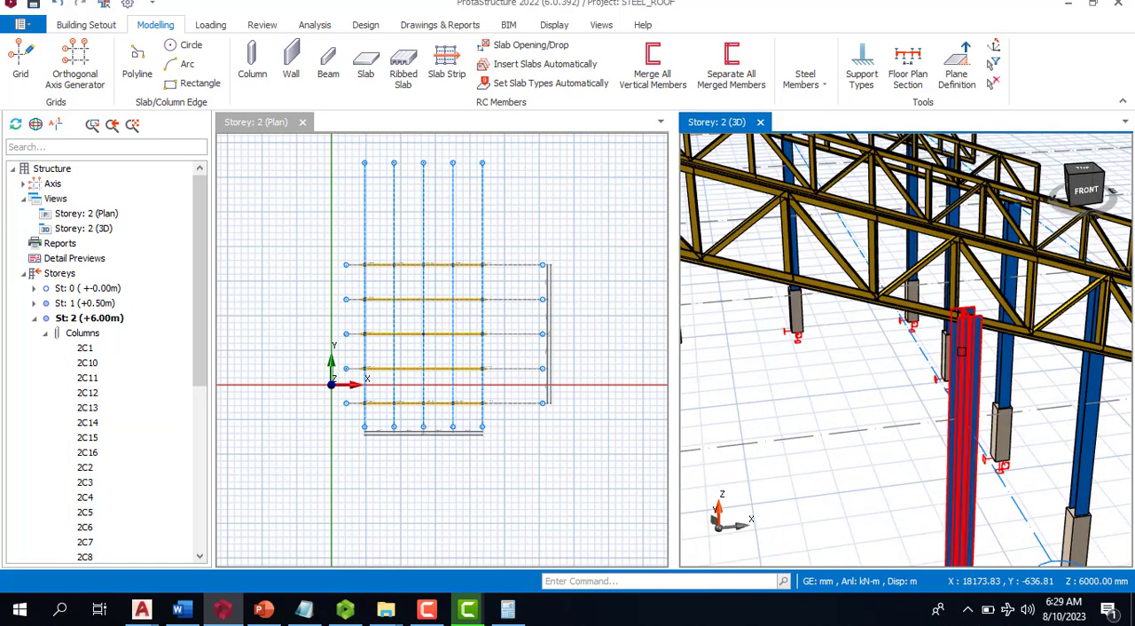
pyautogui.click(961, 352)
pyautogui.rightClick(960, 352)
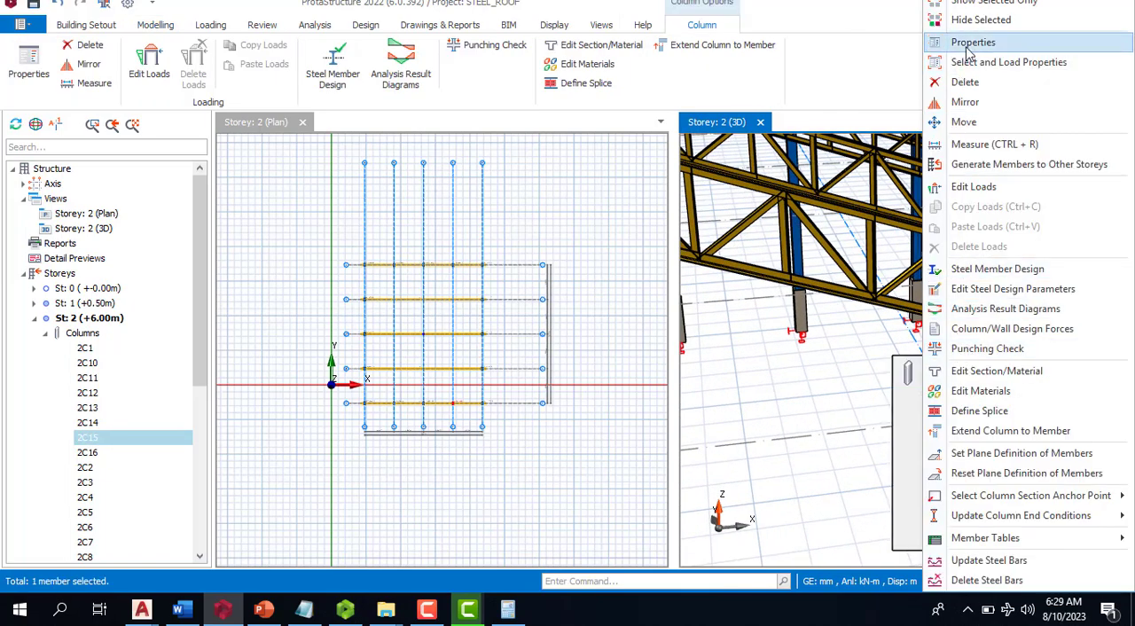
pyautogui.click(969, 46)
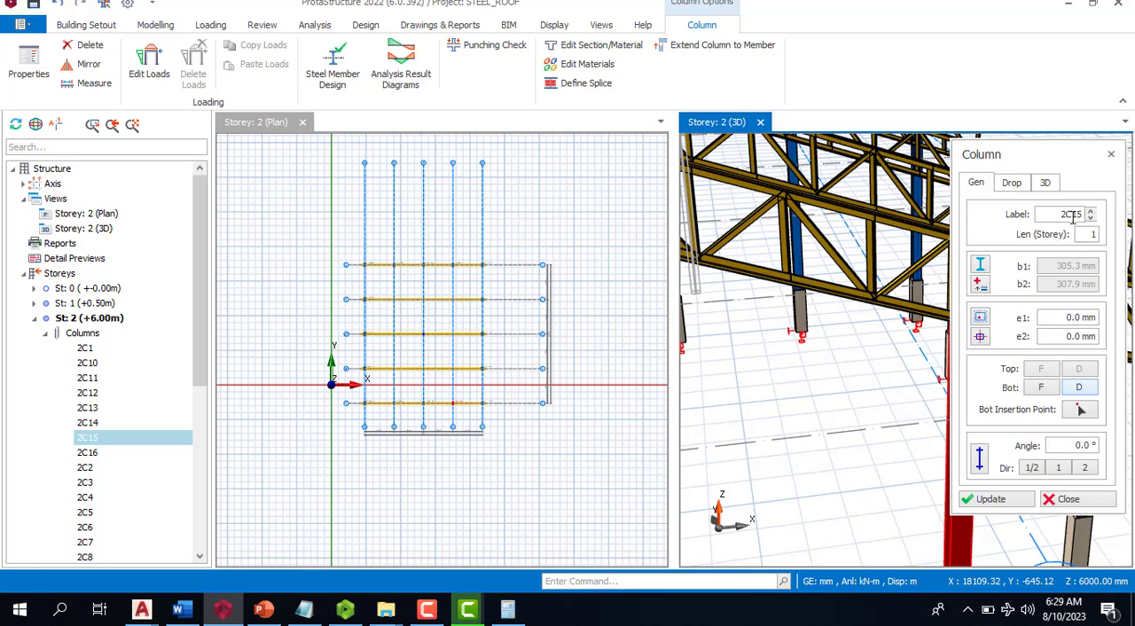
pyautogui.click(1013, 183)
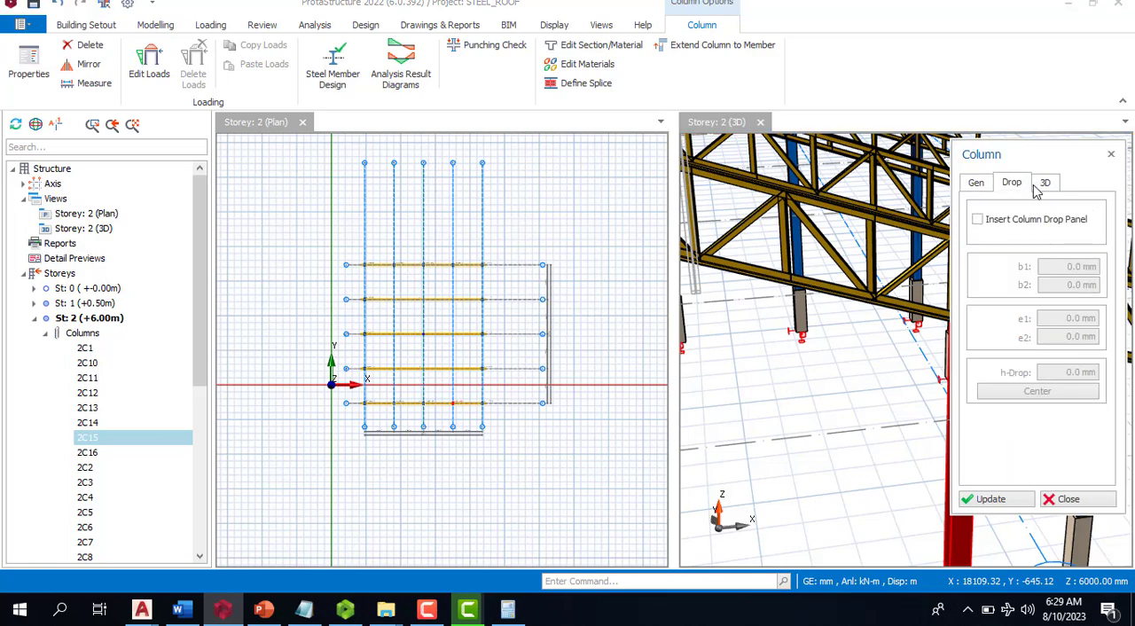
pyautogui.click(1045, 183)
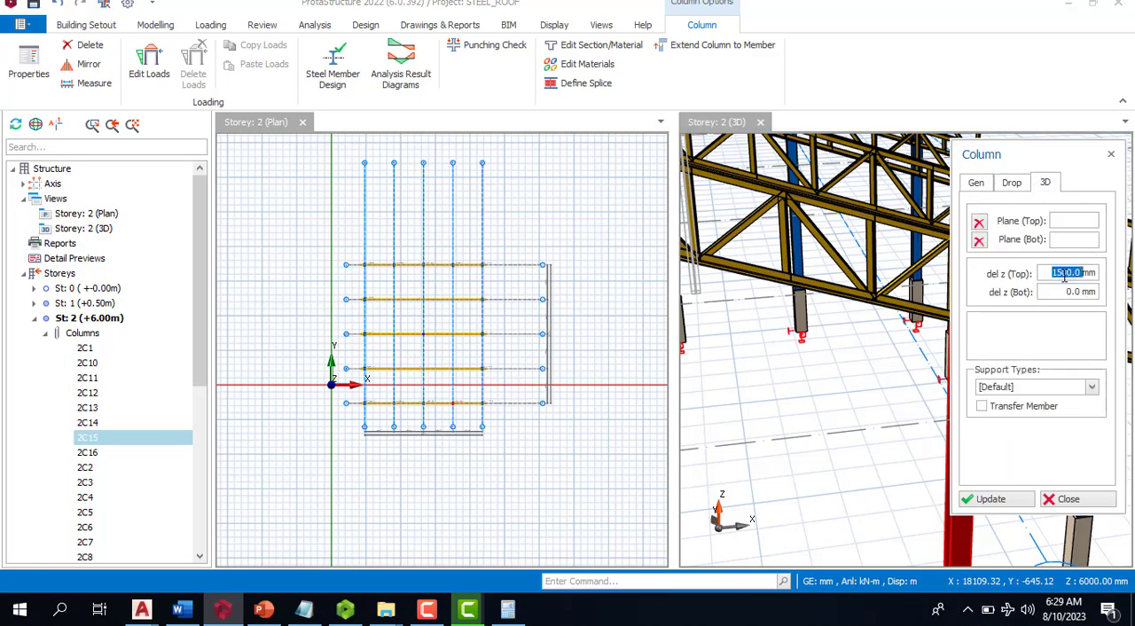
pyautogui.click(1018, 500)
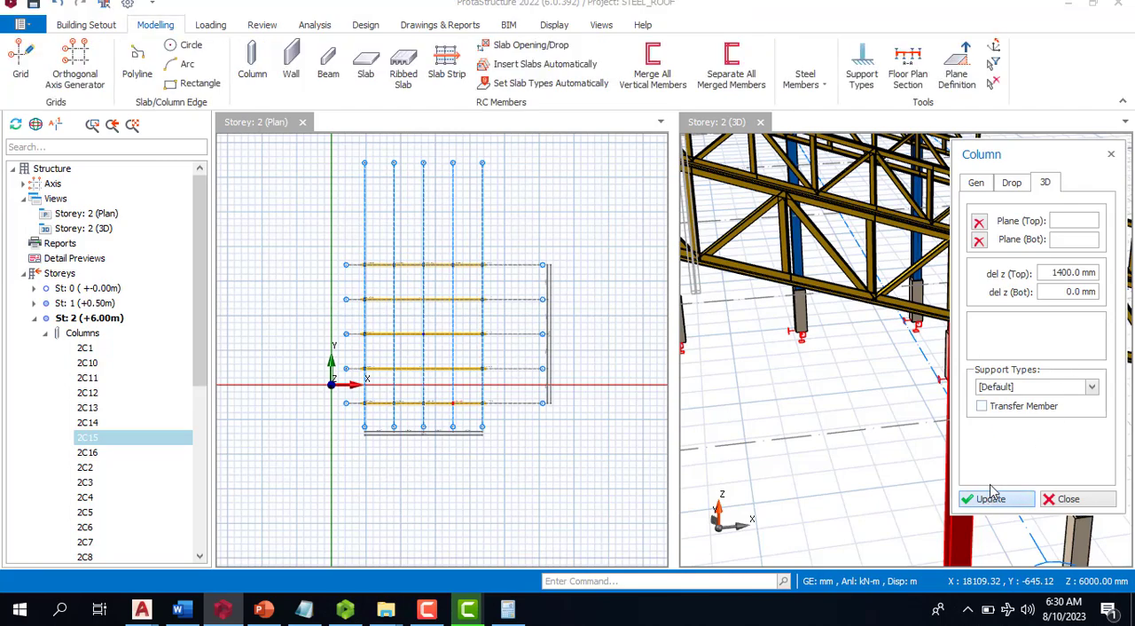
pyautogui.scroll(-4, 867, 345)
pyautogui.press('Escape')
pyautogui.press('Escape')
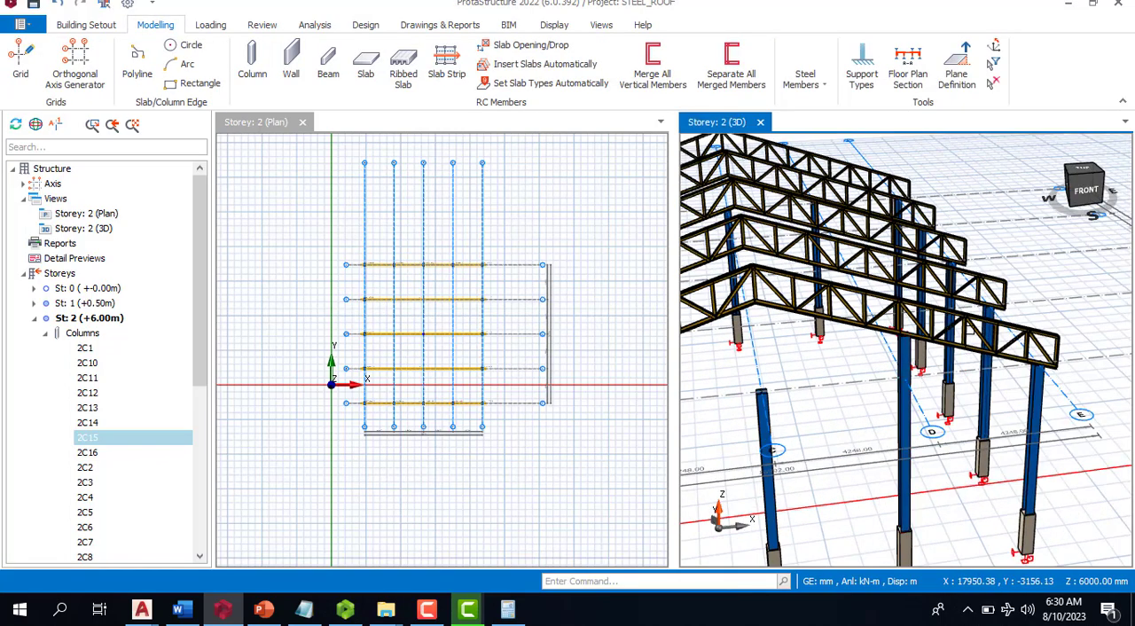
# - Measure the gap from the top of the column at axes F and C up to the truss's bottom chord at the ridge
pyautogui.scroll(-5, 1000, 346)
pyautogui.scroll(5, 940, 340)
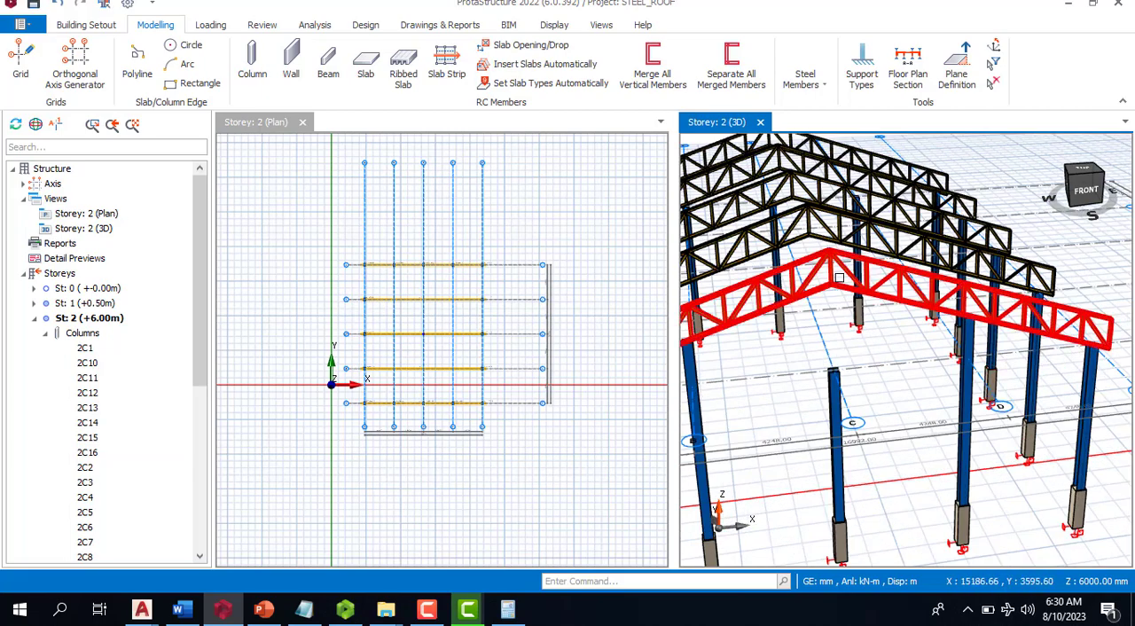
pyautogui.scroll(5, 805, 462)
pyautogui.scroll(-3, 855, 418)
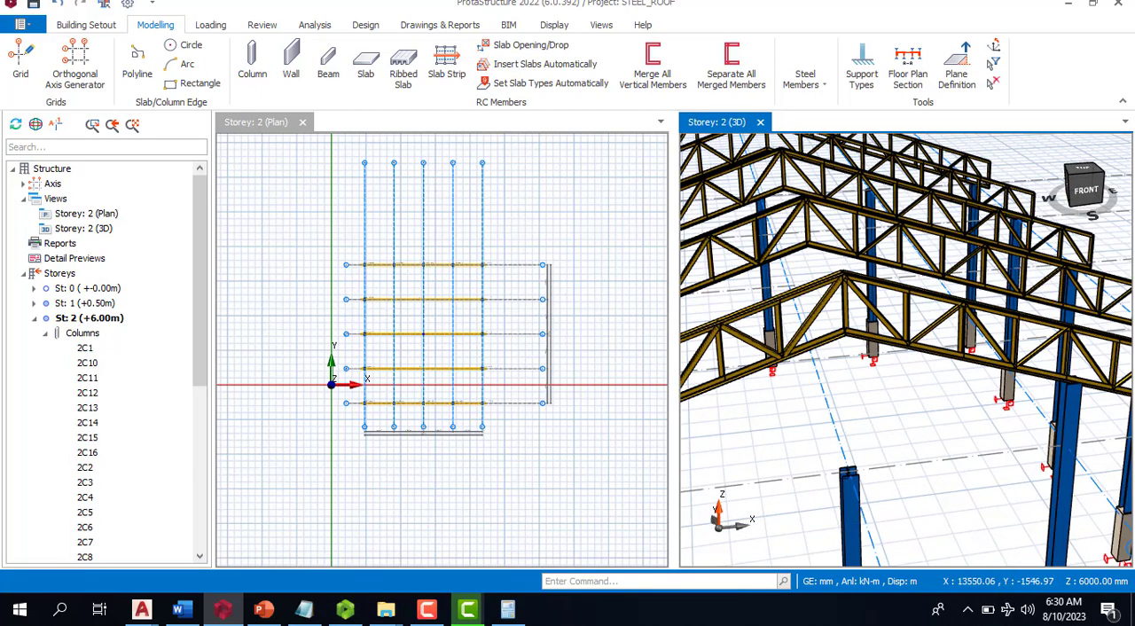
pyautogui.scroll(4, 816, 408)
pyautogui.rightClick(778, 404)
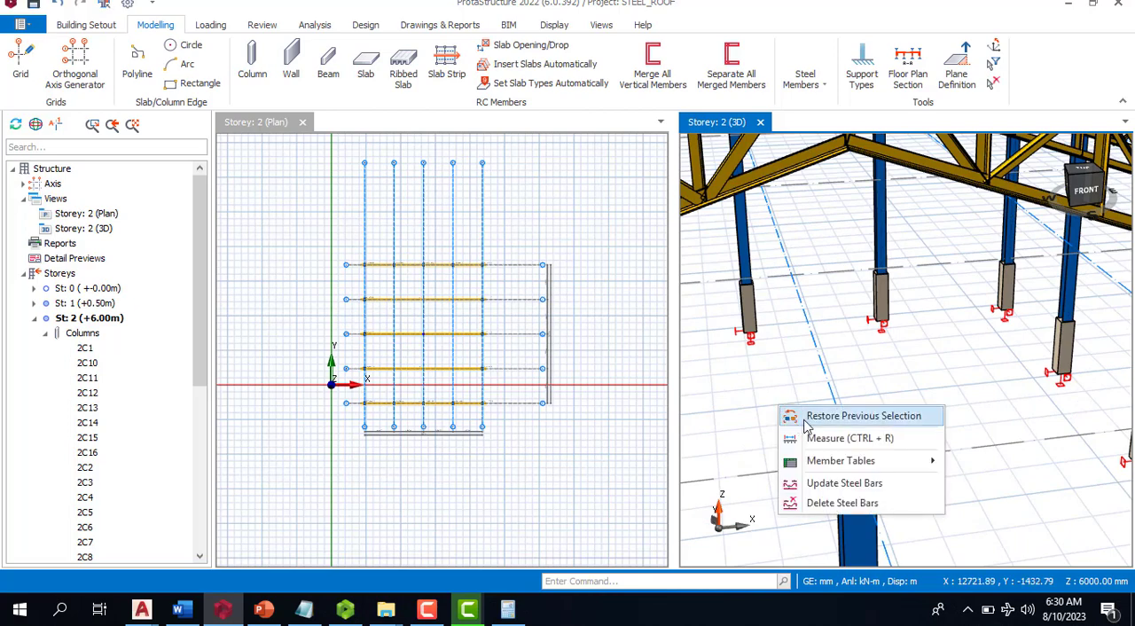
pyautogui.click(845, 438)
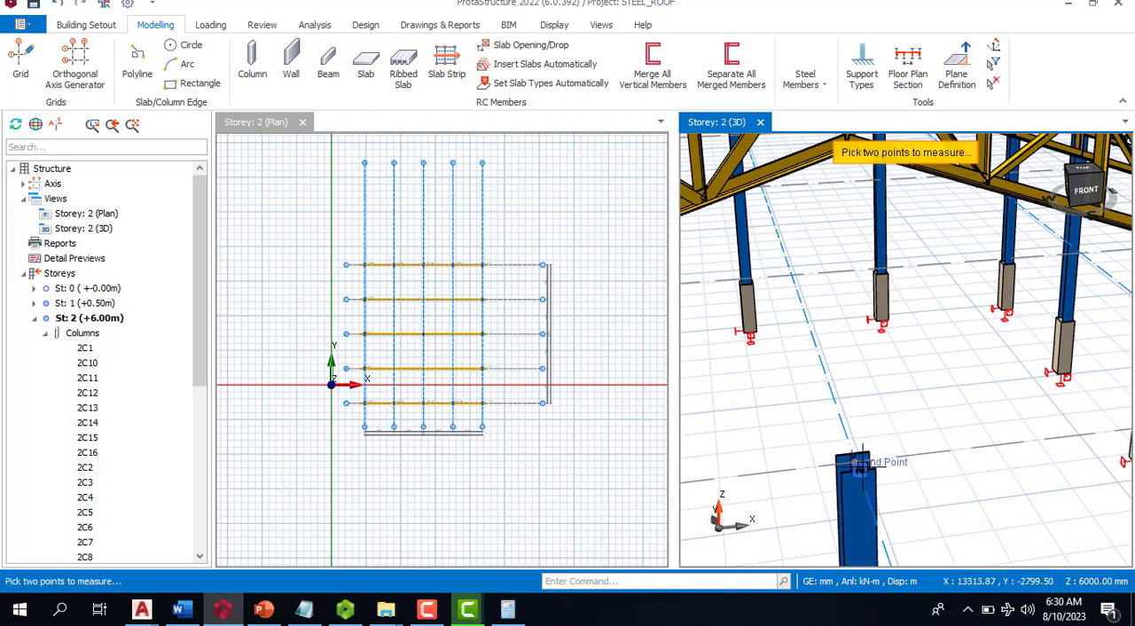
pyautogui.click(855, 456)
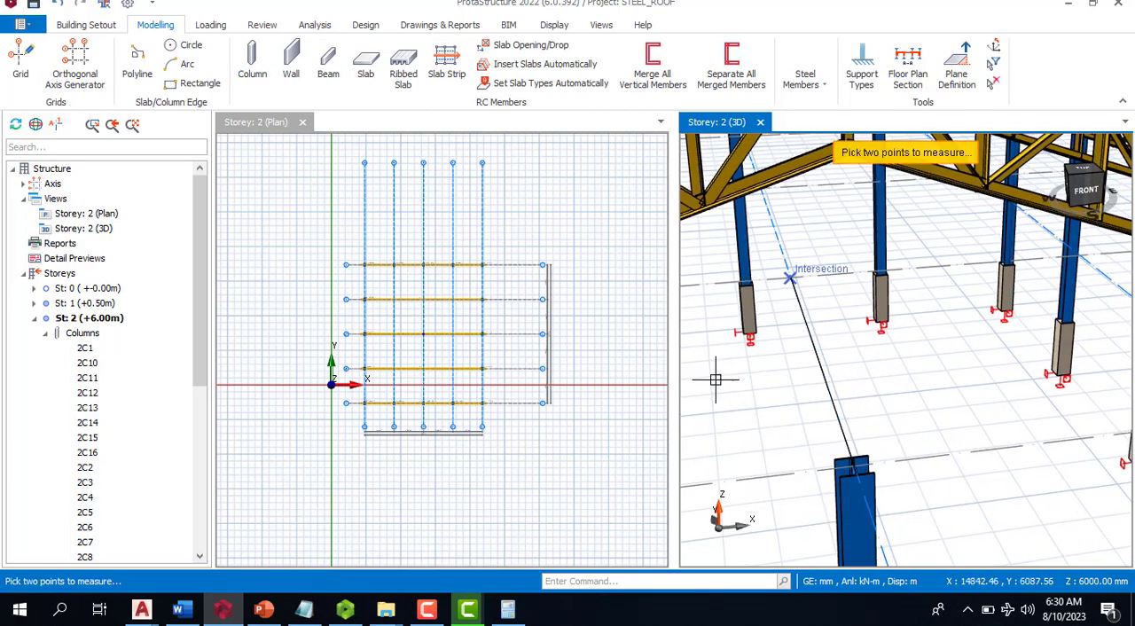
pyautogui.scroll(-2, 715, 380)
pyautogui.scroll(2, 769, 278)
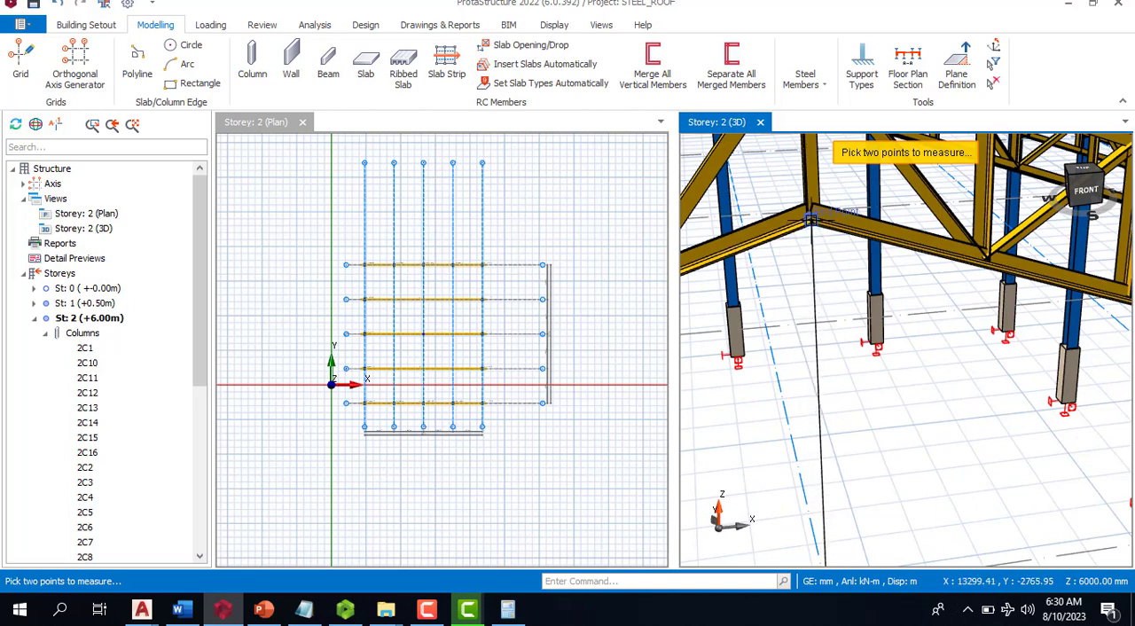
pyautogui.click(810, 220)
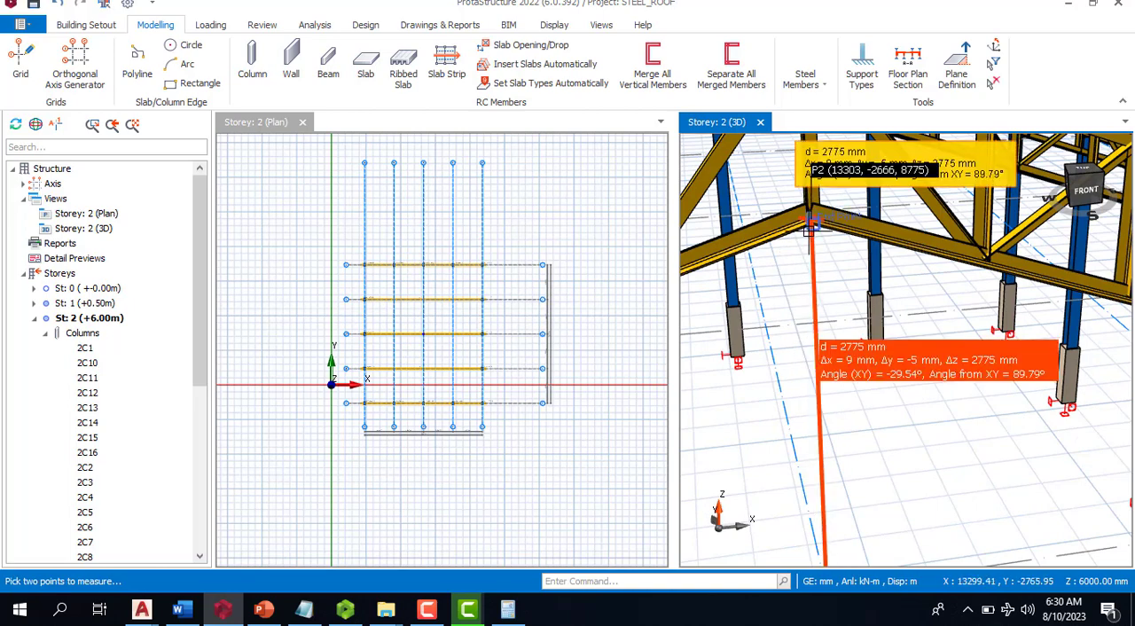
pyautogui.scroll(-2, 809, 239)
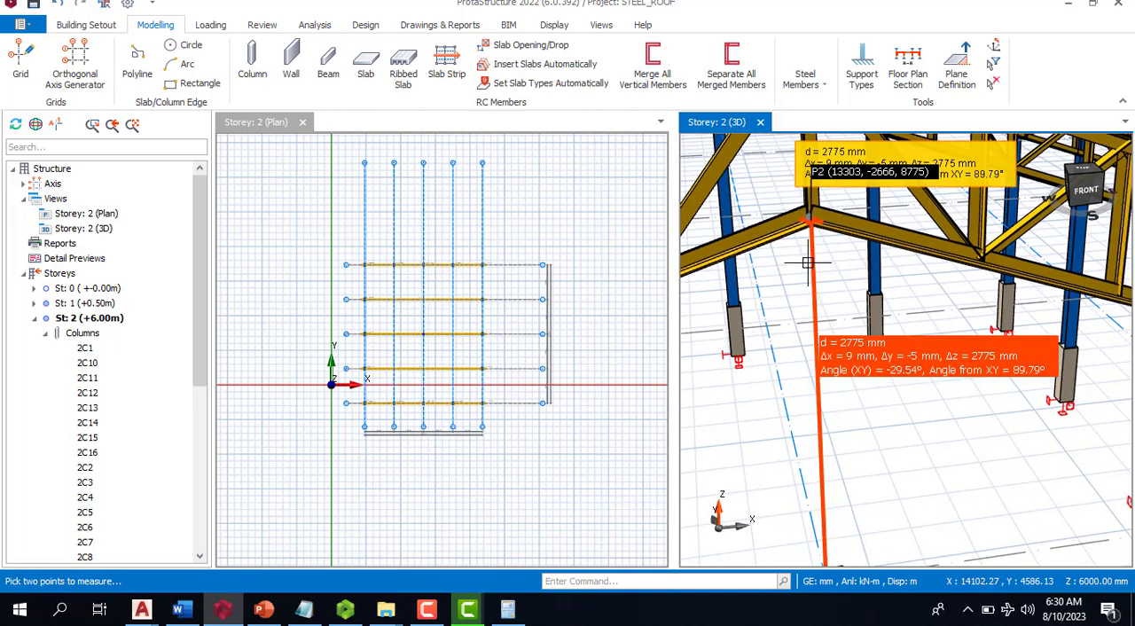
pyautogui.press('Escape')
pyautogui.scroll(2, 835, 463)
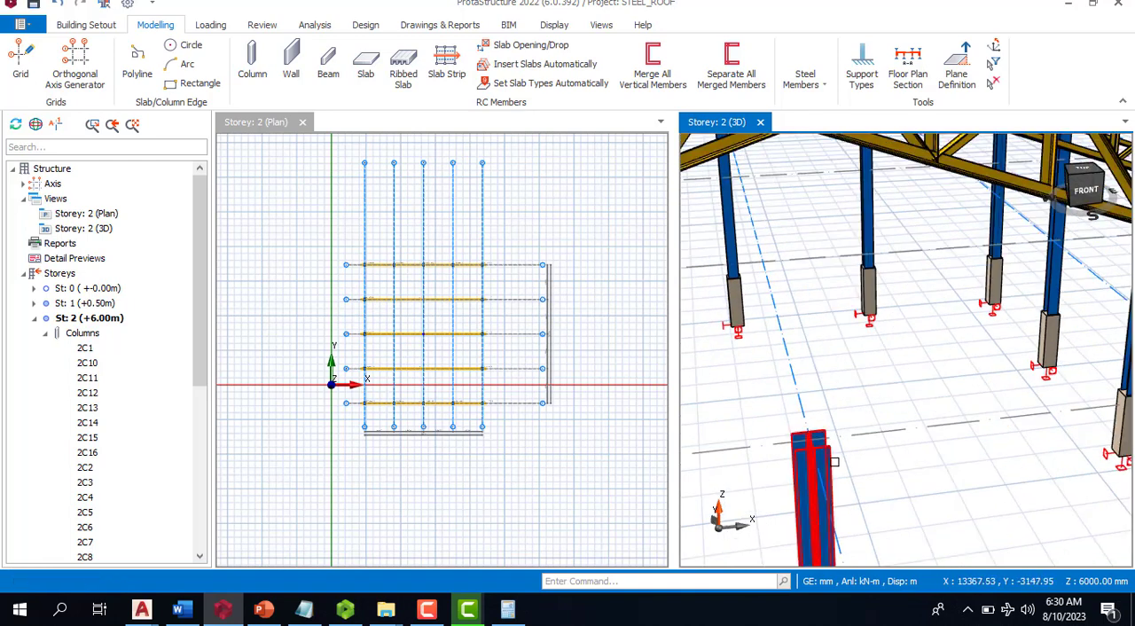
pyautogui.click(835, 462)
pyautogui.rightClick(834, 462)
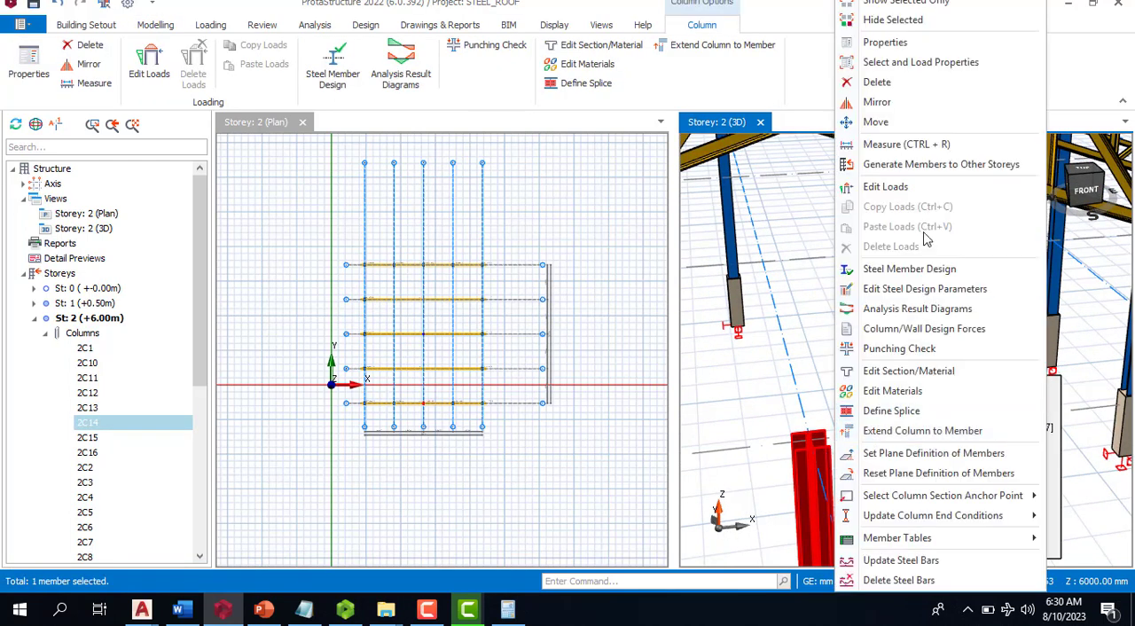
pyautogui.click(914, 42)
pyautogui.scroll(-5, 920, 331)
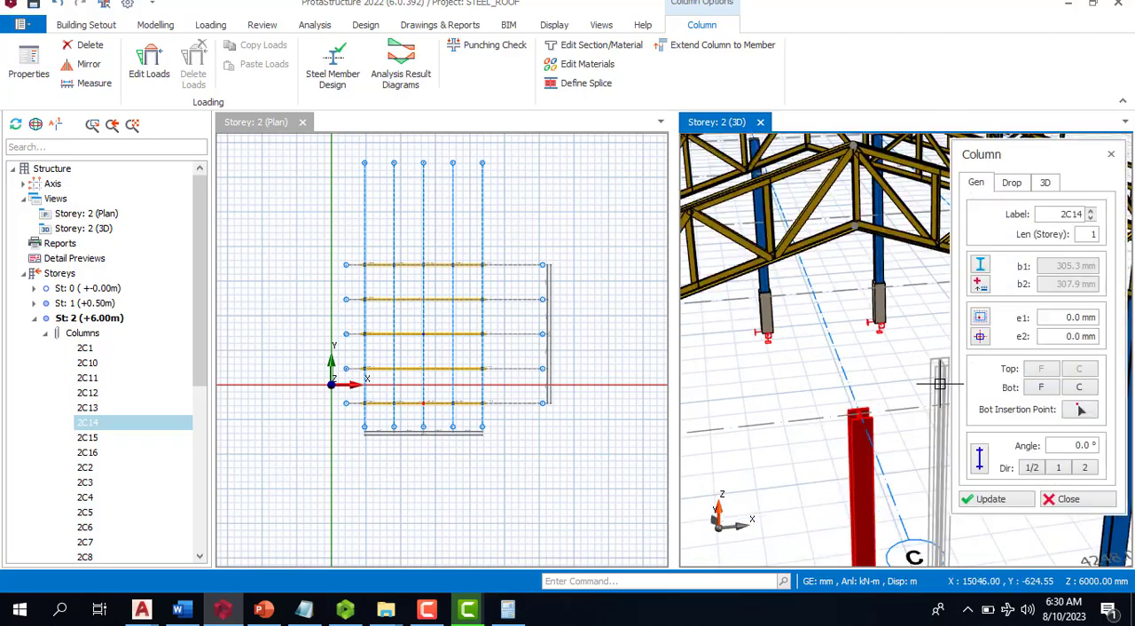
pyautogui.press('Escape')
# - Raise the tops of the axis C columns at axes J and F together by setting their dZ-Top to 2775 mm in the column table
pyautogui.scroll(-5, 917, 334)
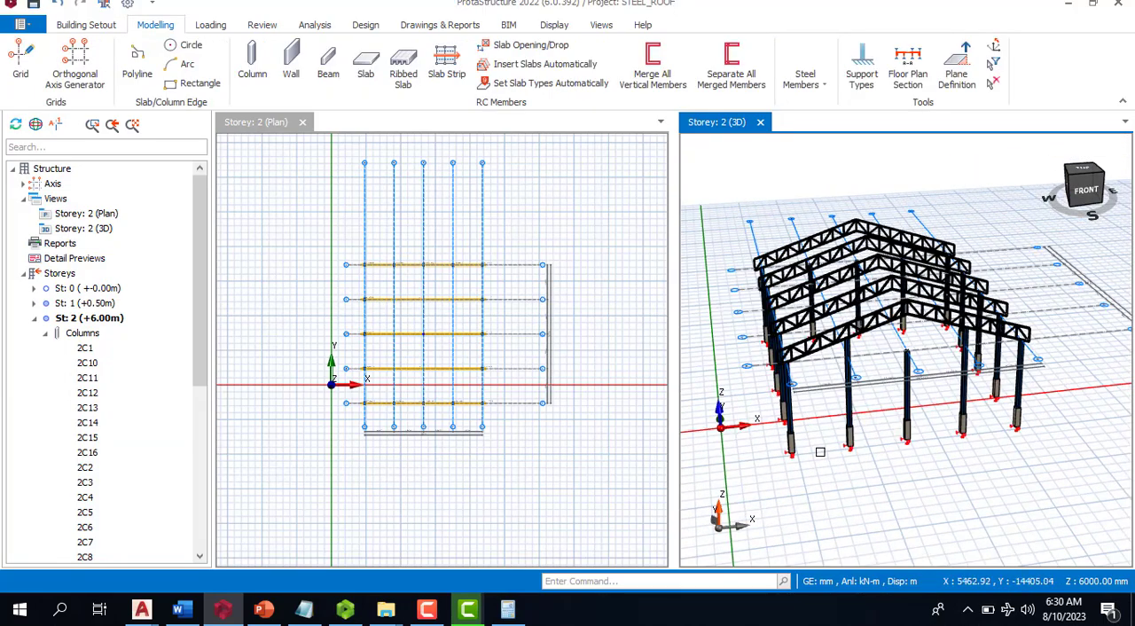
pyautogui.moveTo(820, 452); pyautogui.dragTo(973, 426, button='middle')
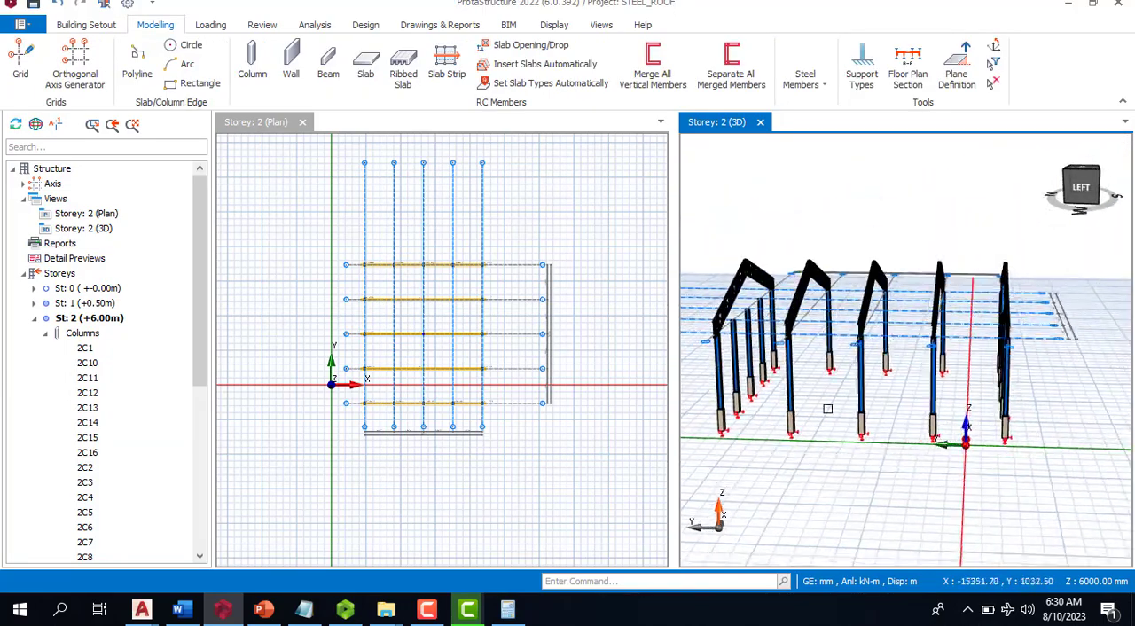
pyautogui.click(750, 351)
pyautogui.moveTo(1027, 406); pyautogui.dragTo(1008, 365, button='middle')
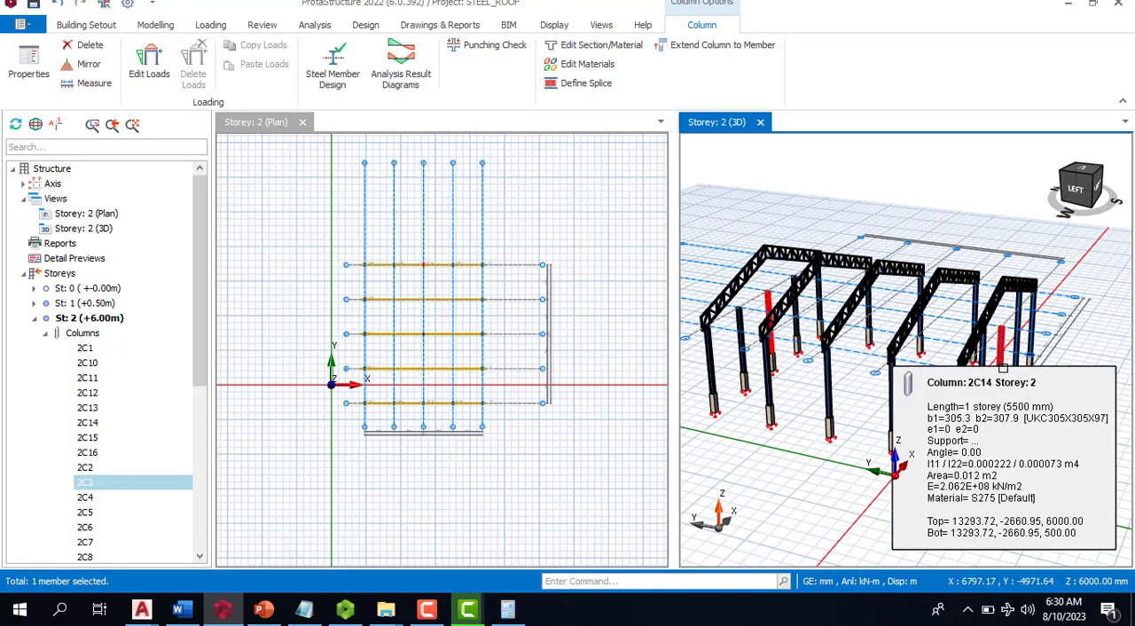
pyautogui.keyDown('ctrl'); pyautogui.click(1003, 362); pyautogui.keyUp('ctrl')
pyautogui.rightClick(1003, 362)
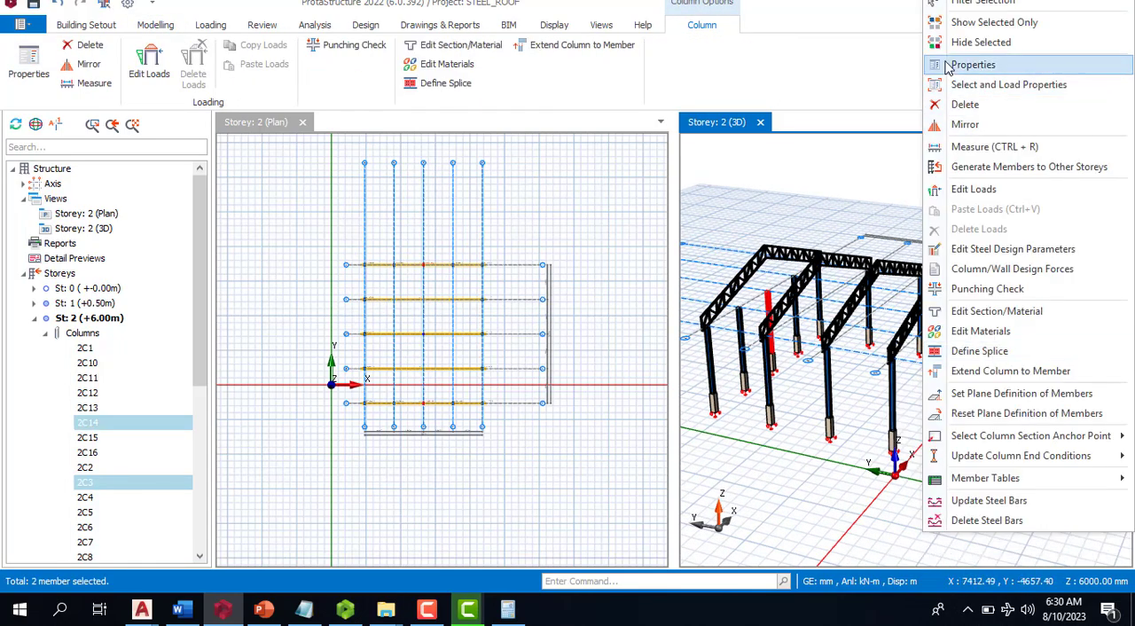
pyautogui.click(973, 63)
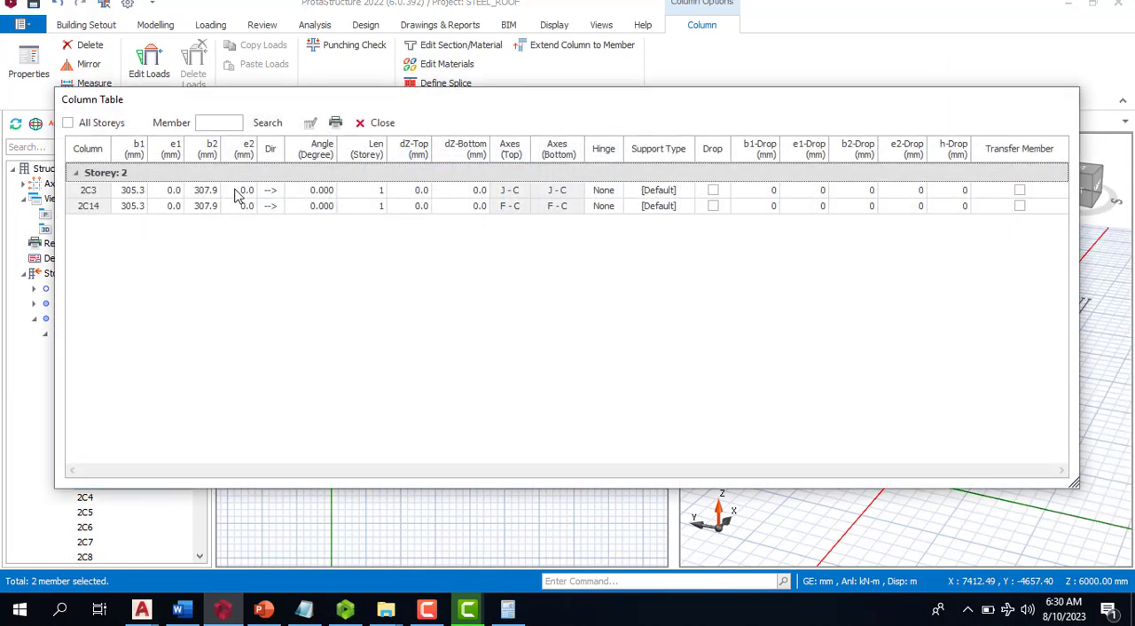
pyautogui.click(413, 149)
pyautogui.click(309, 124)
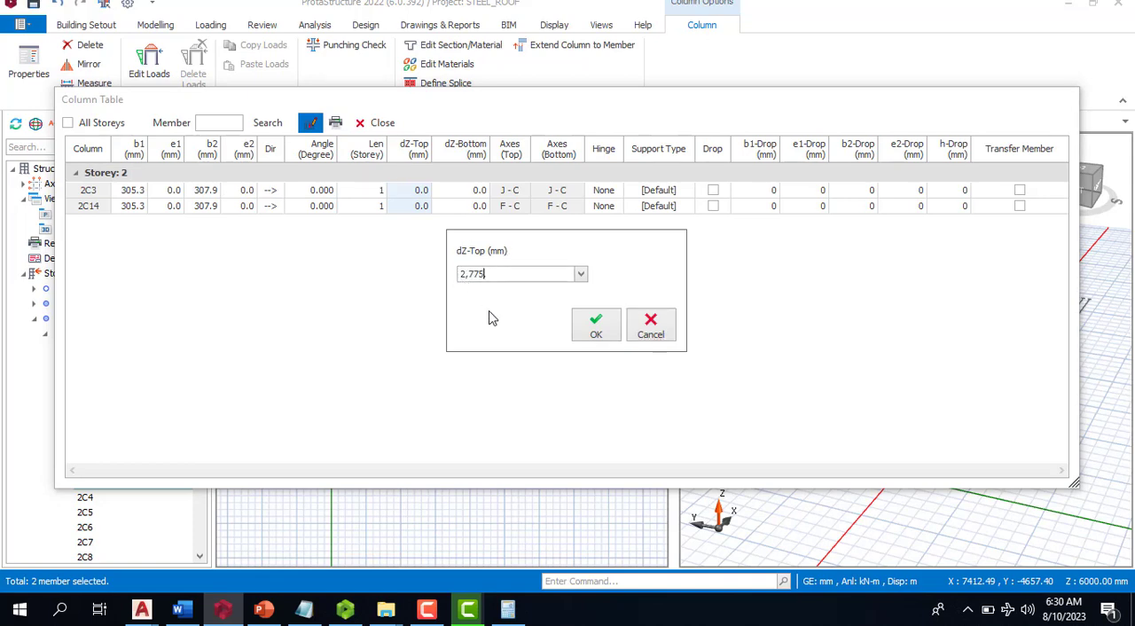
pyautogui.click(593, 330)
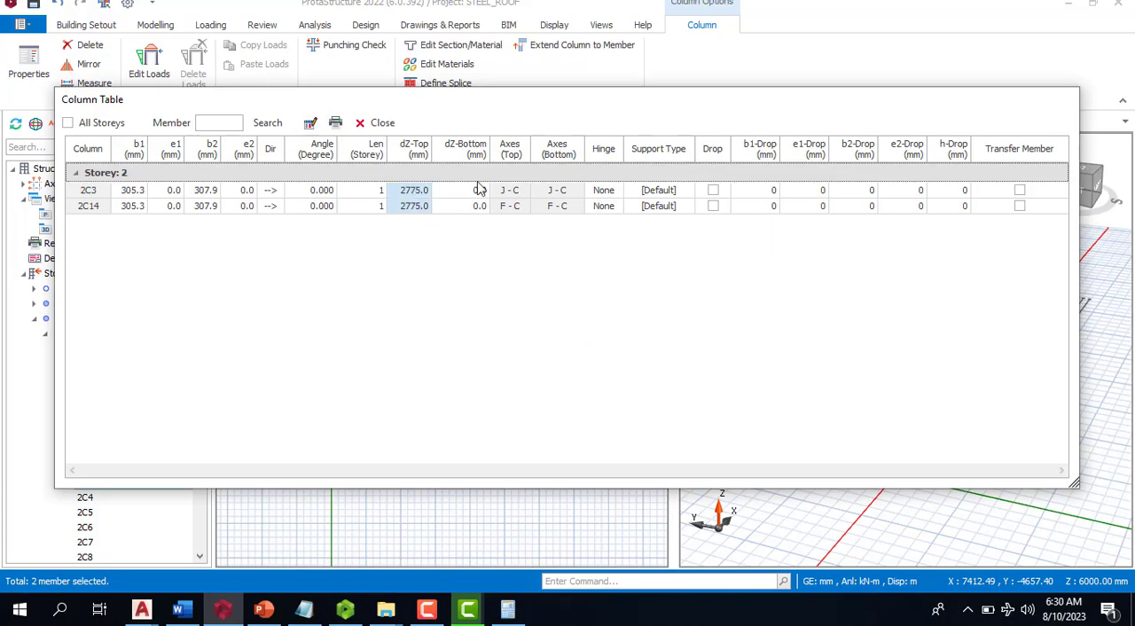
pyautogui.click(379, 125)
pyautogui.click(1019, 477)
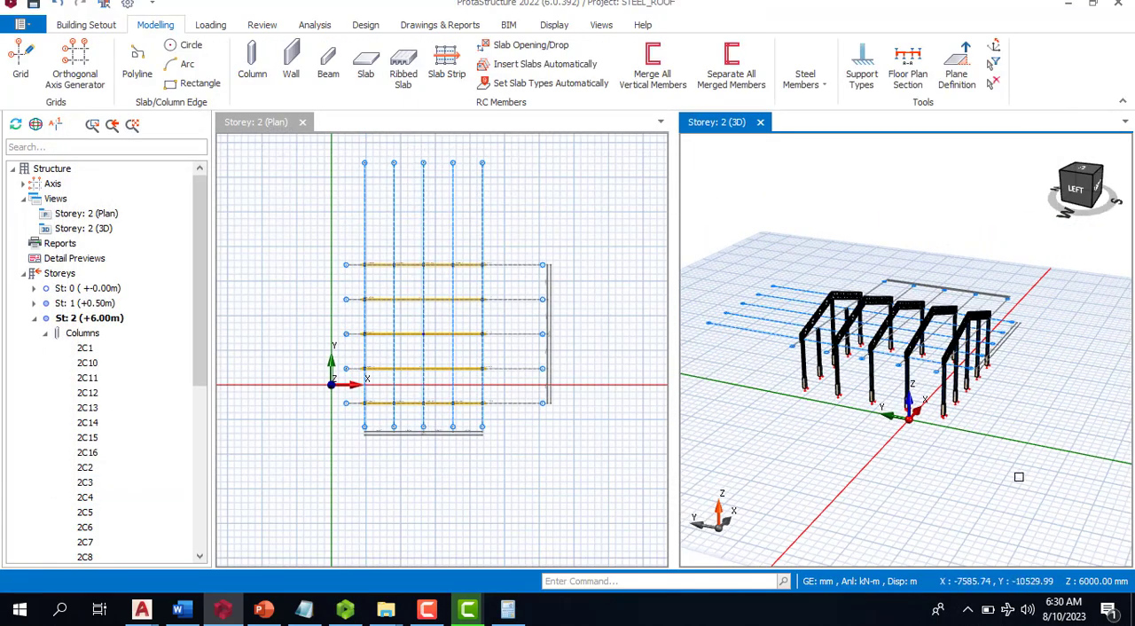
# - Raise the tops of the two columns at axes J-B and J-D together by setting their dZ-Top to 1400 mm in the column table
pyautogui.moveTo(1020, 477); pyautogui.dragTo(1077, 487)
pyautogui.scroll(3, 808, 359)
pyautogui.scroll(-3, 866, 383)
pyautogui.scroll(5, 895, 392)
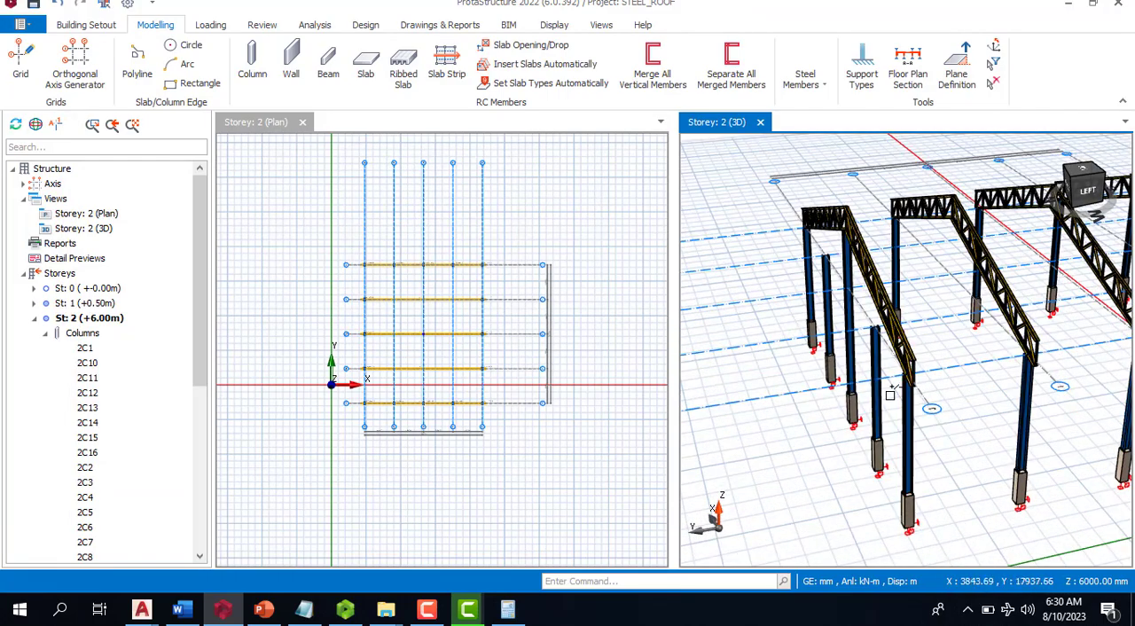
pyautogui.click(878, 390)
pyautogui.click(825, 277)
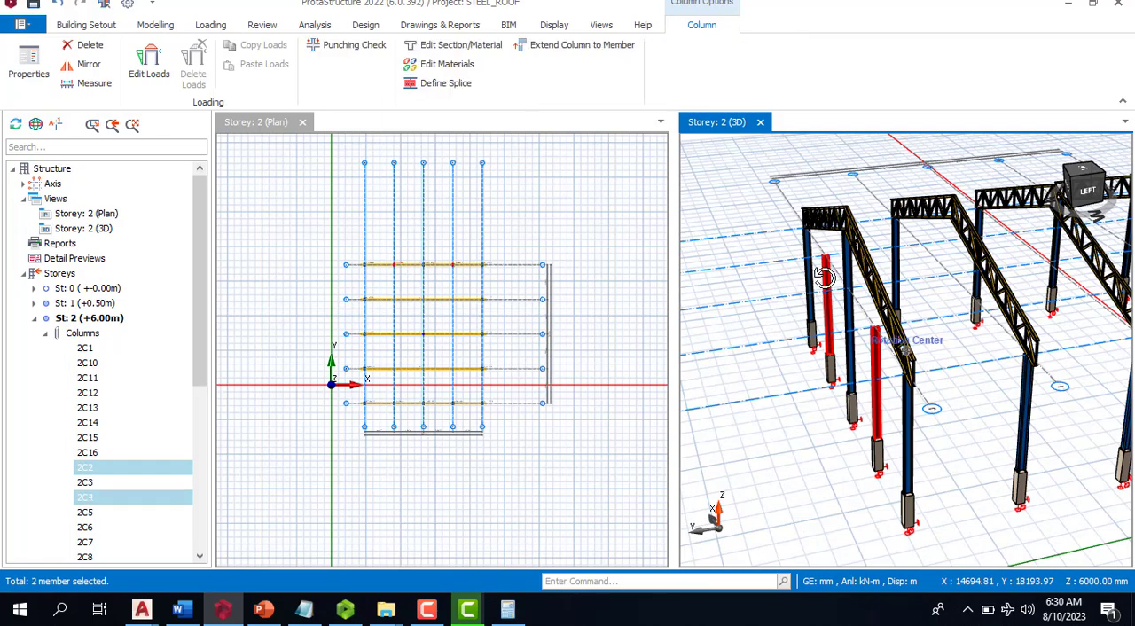
pyautogui.rightClick(825, 277)
pyautogui.click(870, 121)
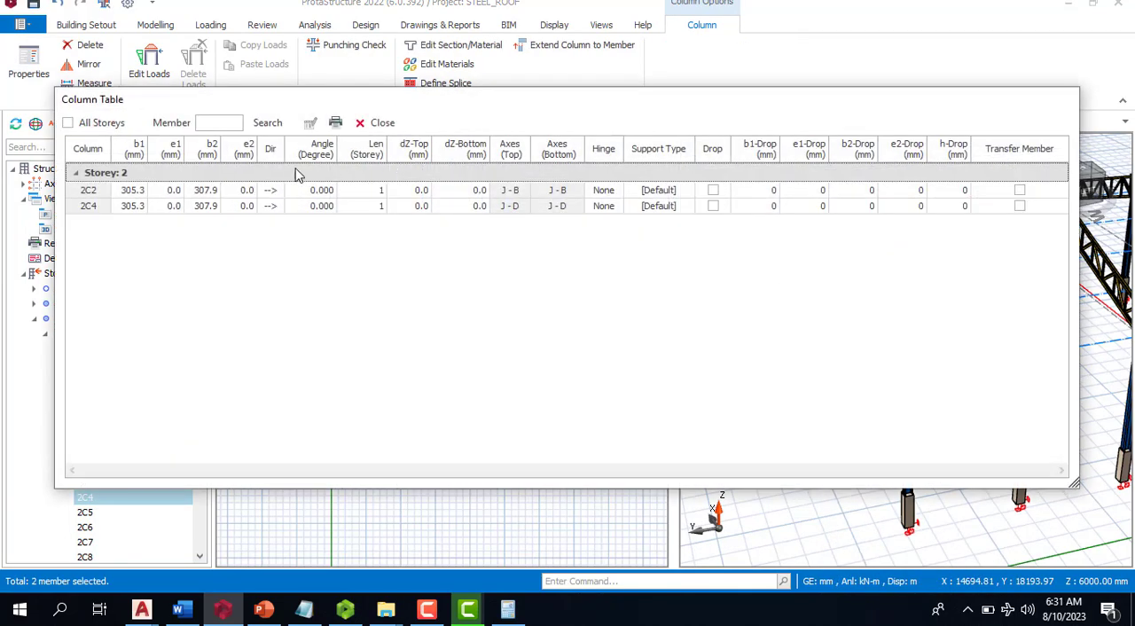
pyautogui.click(428, 156)
pyautogui.click(309, 122)
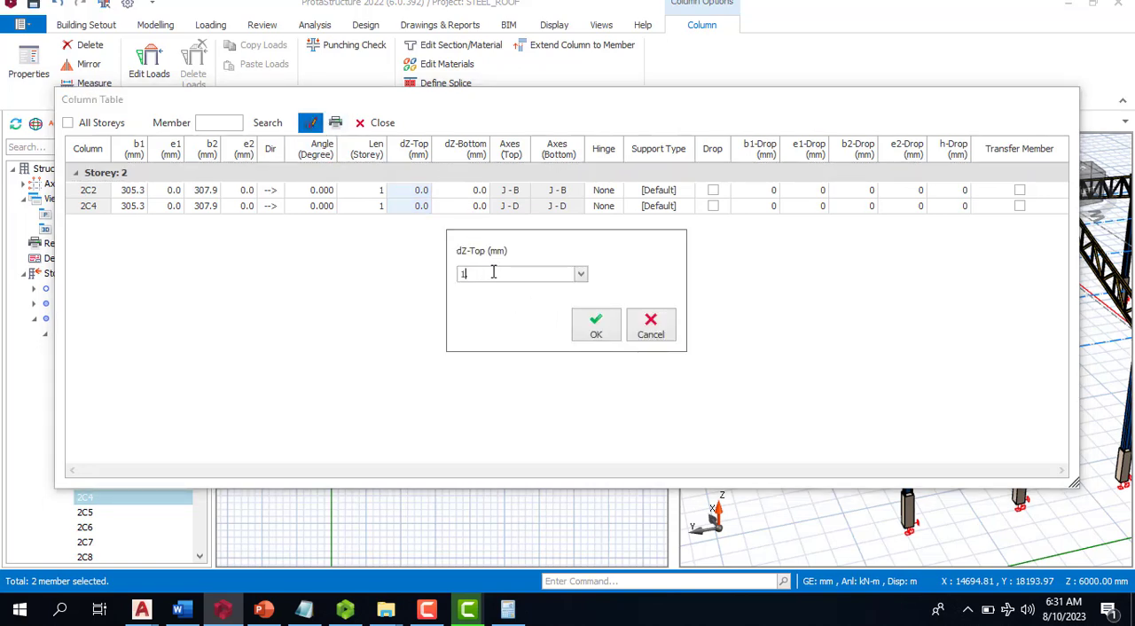
pyautogui.click(588, 333)
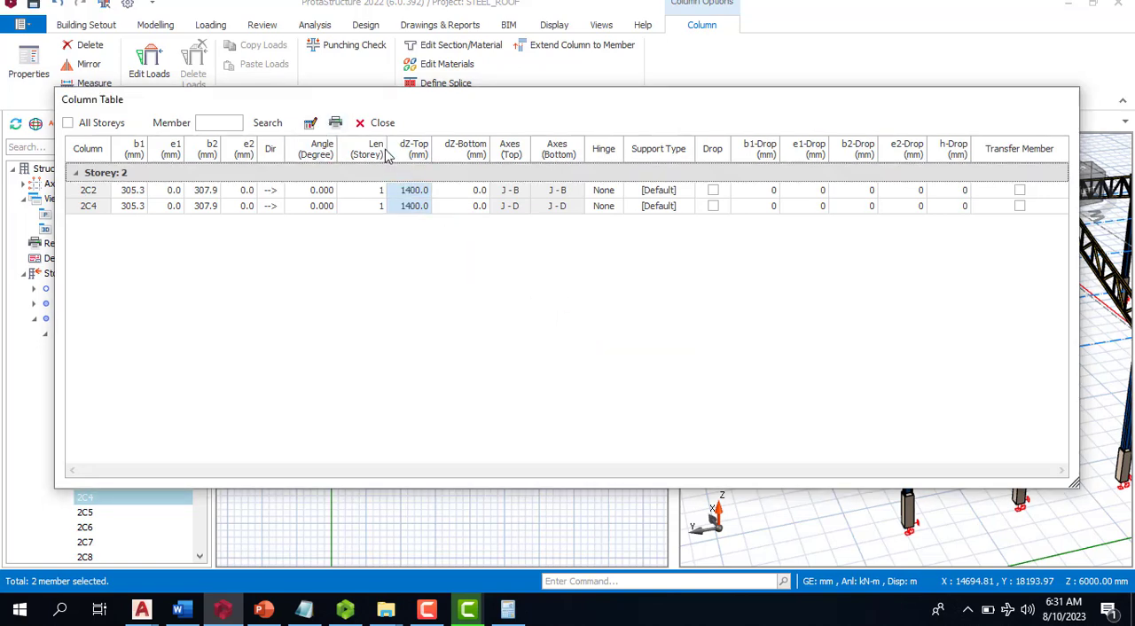
pyautogui.click(380, 123)
pyautogui.press('Escape')
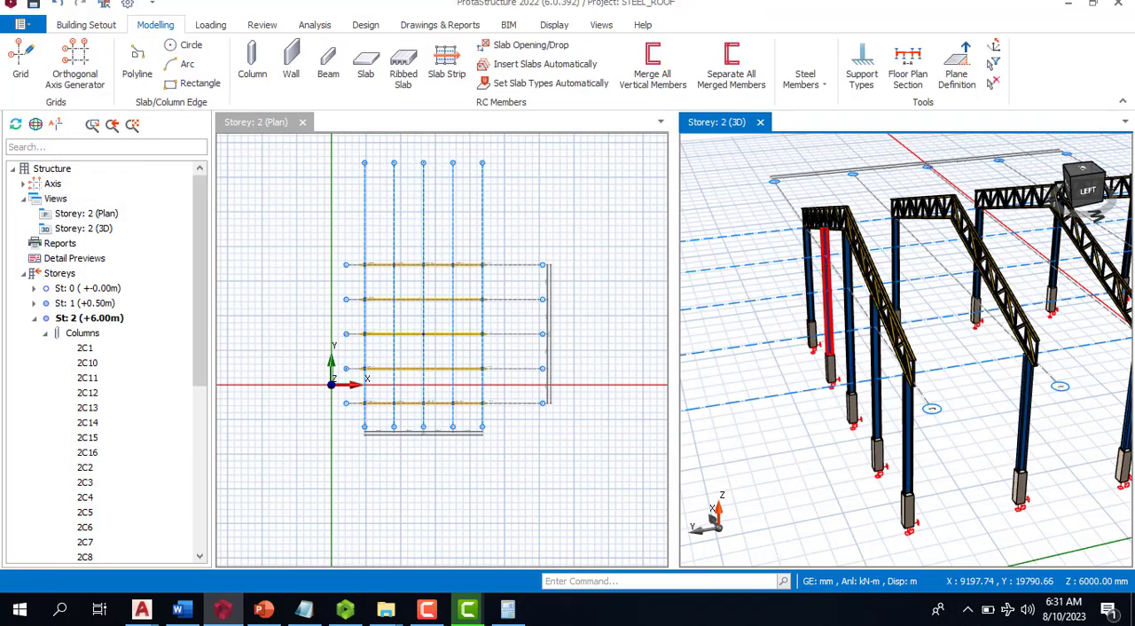
# - Insert UKPFC100X50X10 purlins on the top chords between the first and last trusses, generated by truss joints
pyautogui.scroll(-5, 840, 356)
pyautogui.moveTo(925, 322); pyautogui.dragTo(787, 271, button='middle')
pyautogui.scroll(3, 787, 284)
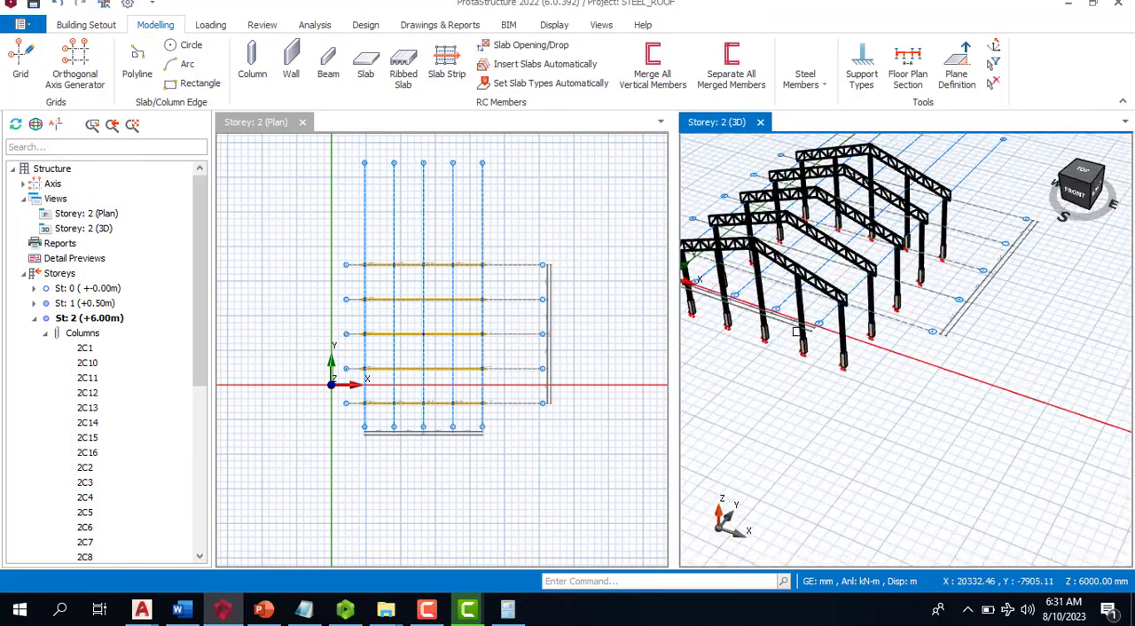
pyautogui.click(814, 89)
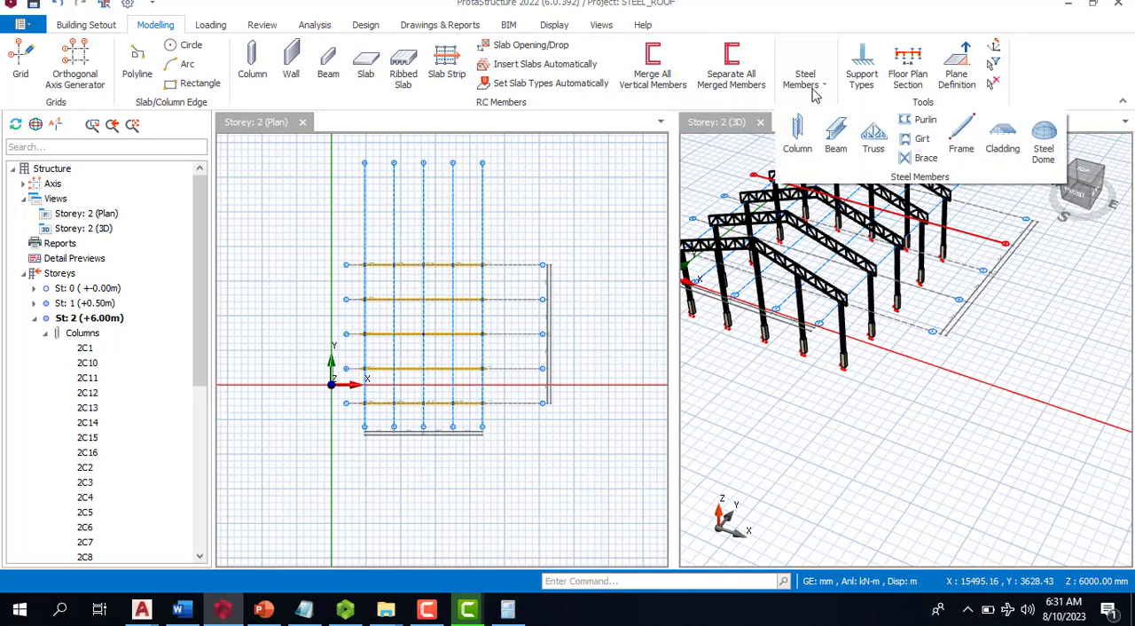
pyautogui.click(923, 122)
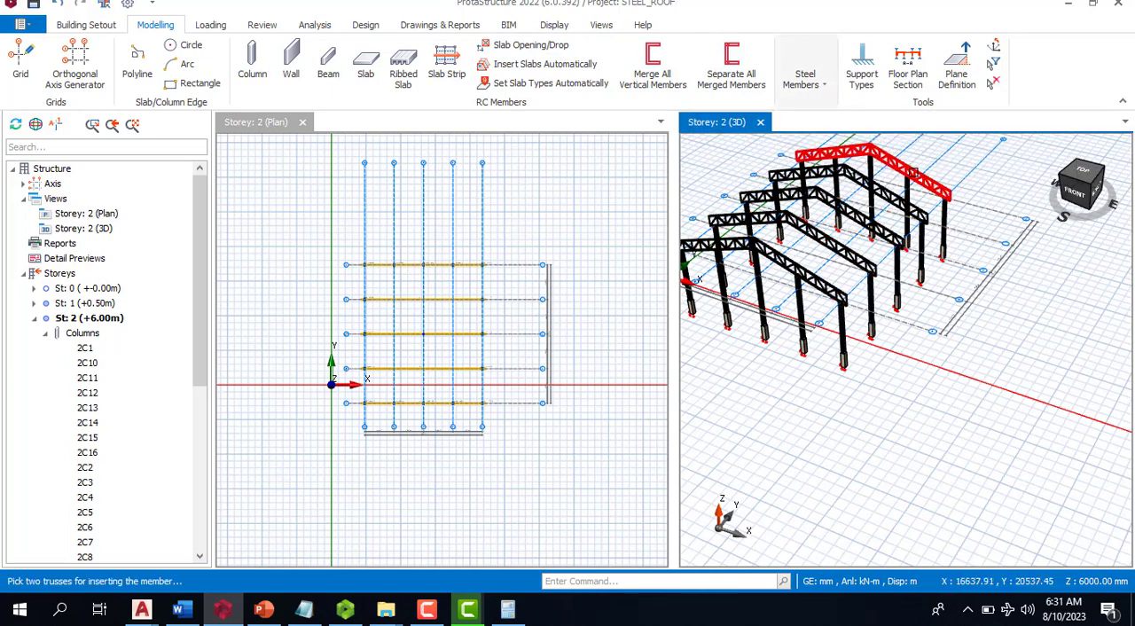
pyautogui.click(946, 189)
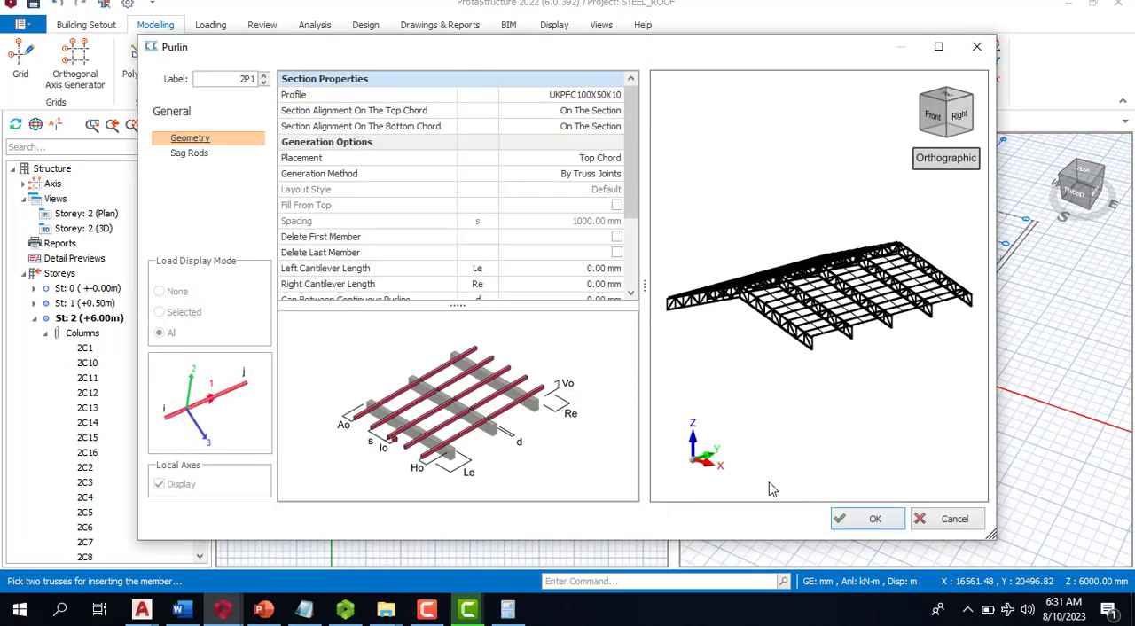
pyautogui.click(870, 521)
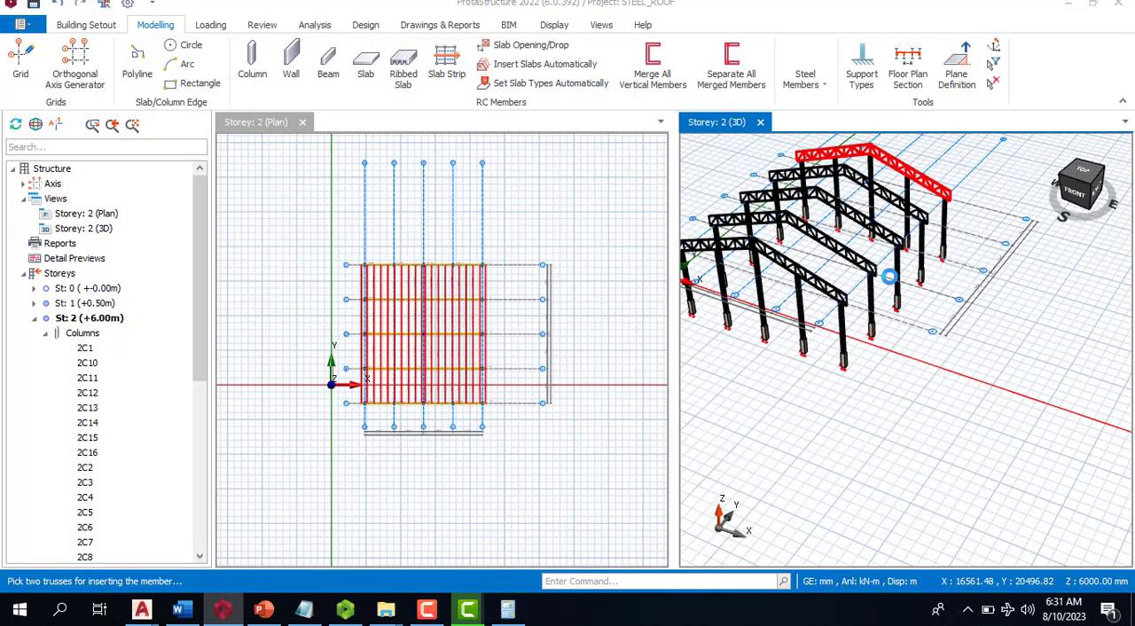
pyautogui.scroll(3, 923, 295)
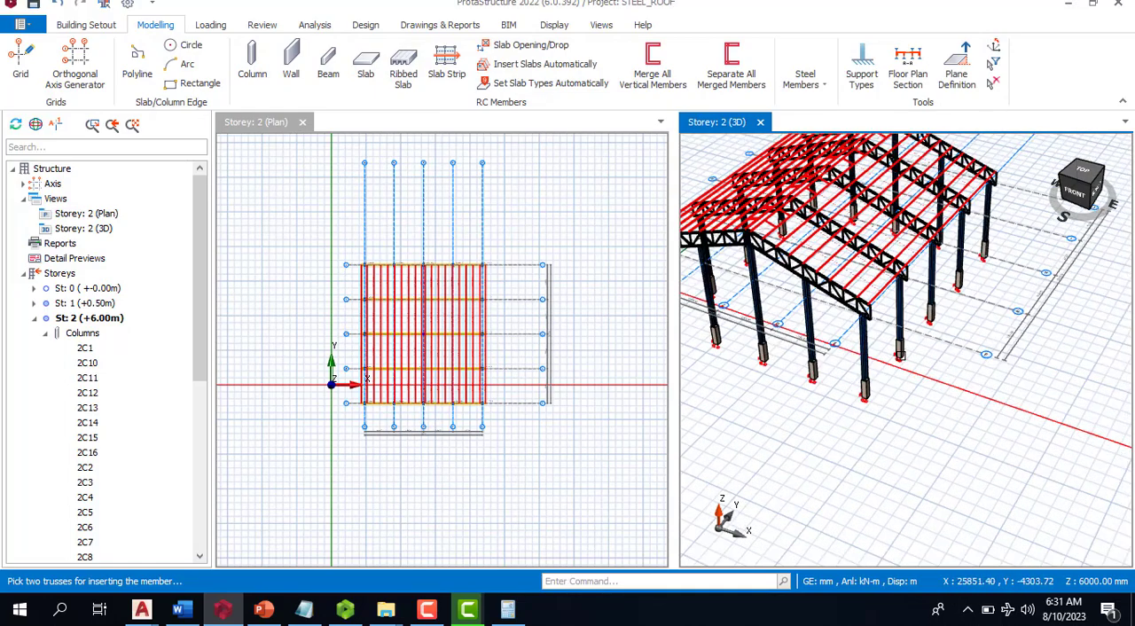
pyautogui.scroll(-2, 907, 334)
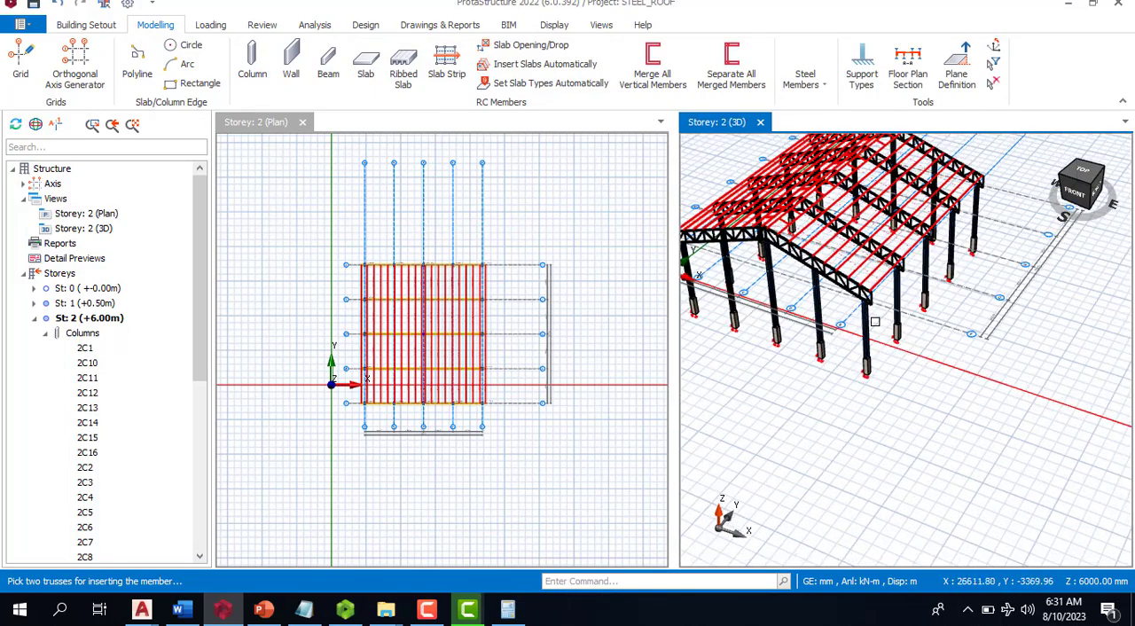
pyautogui.click(868, 321)
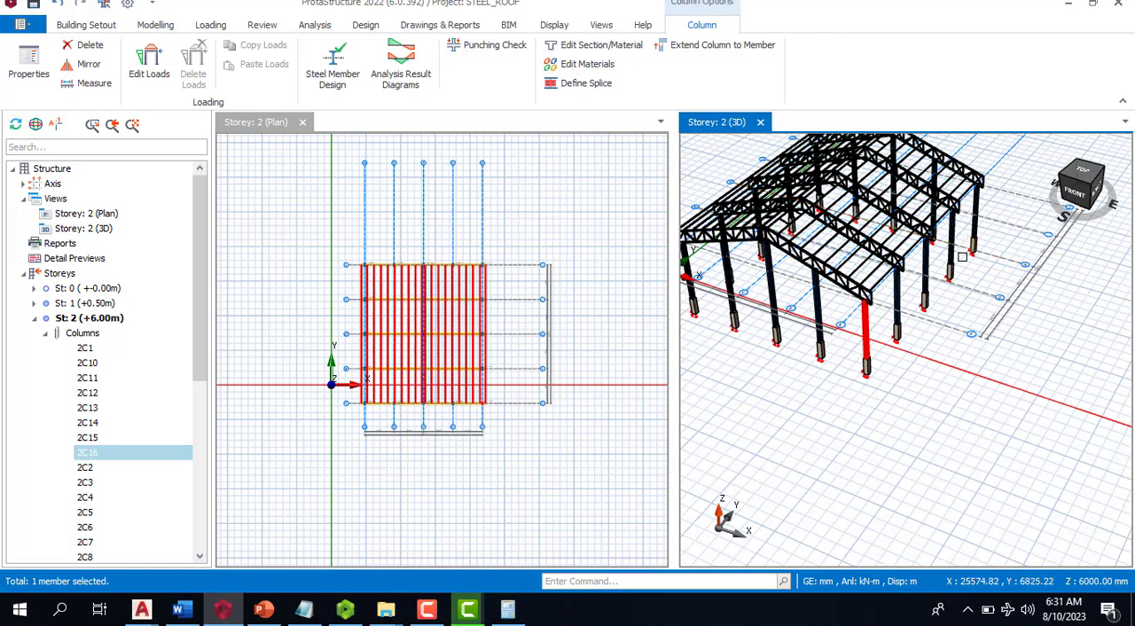
pyautogui.press('Escape')
# - Insert girts between the end columns of the long side wall farthest from the origin in X
pyautogui.click(809, 83)
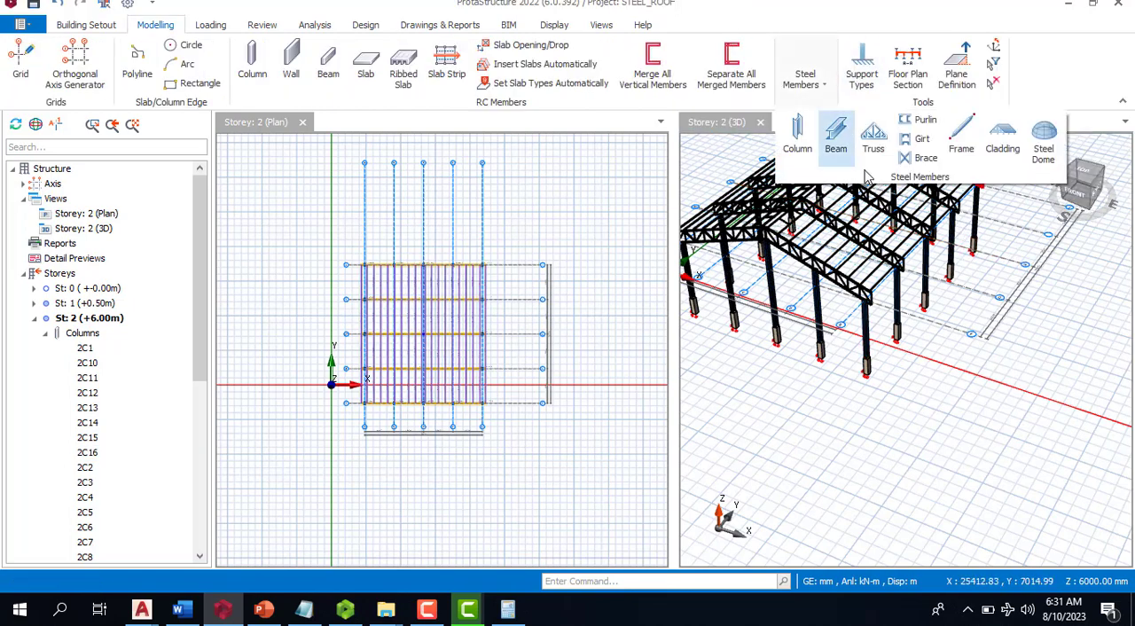
pyautogui.click(921, 138)
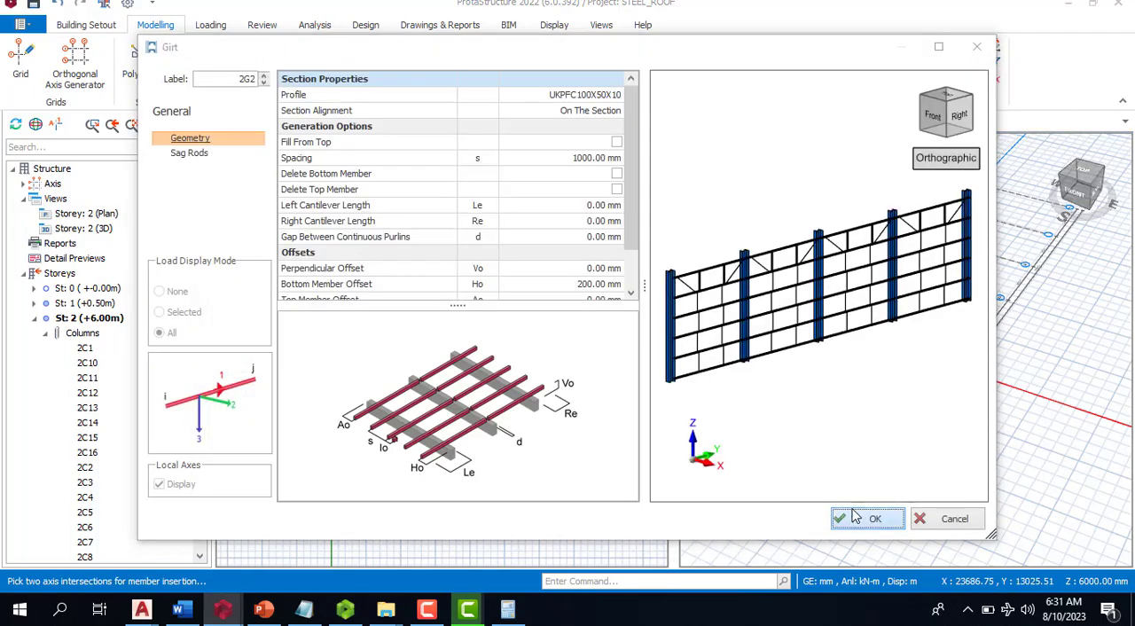
pyautogui.click(867, 517)
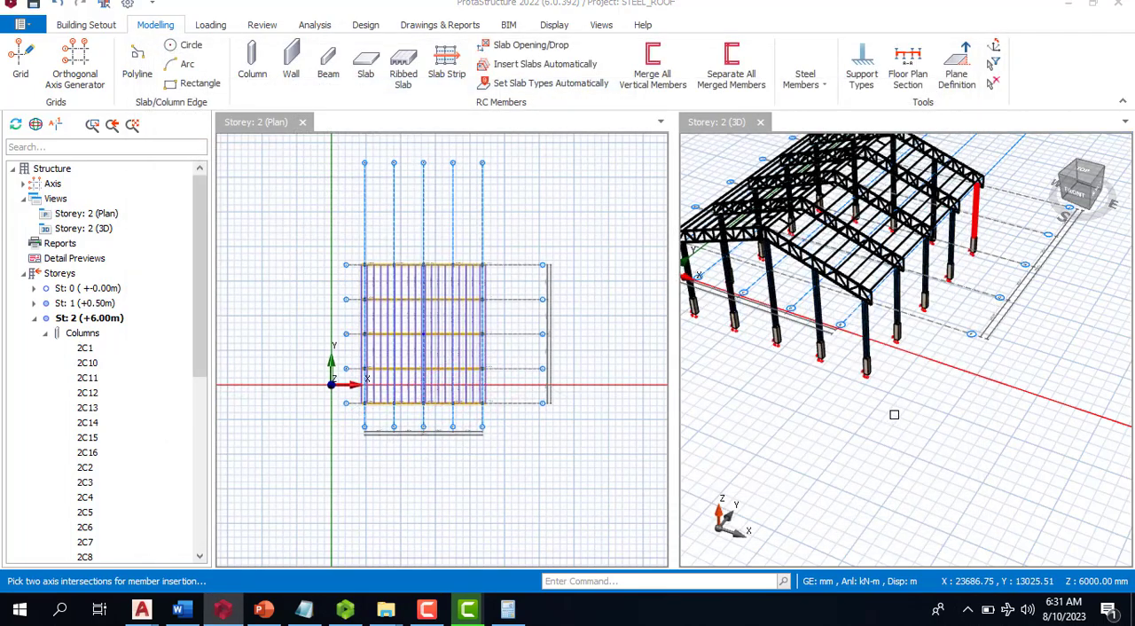
pyautogui.scroll(-5, 894, 414)
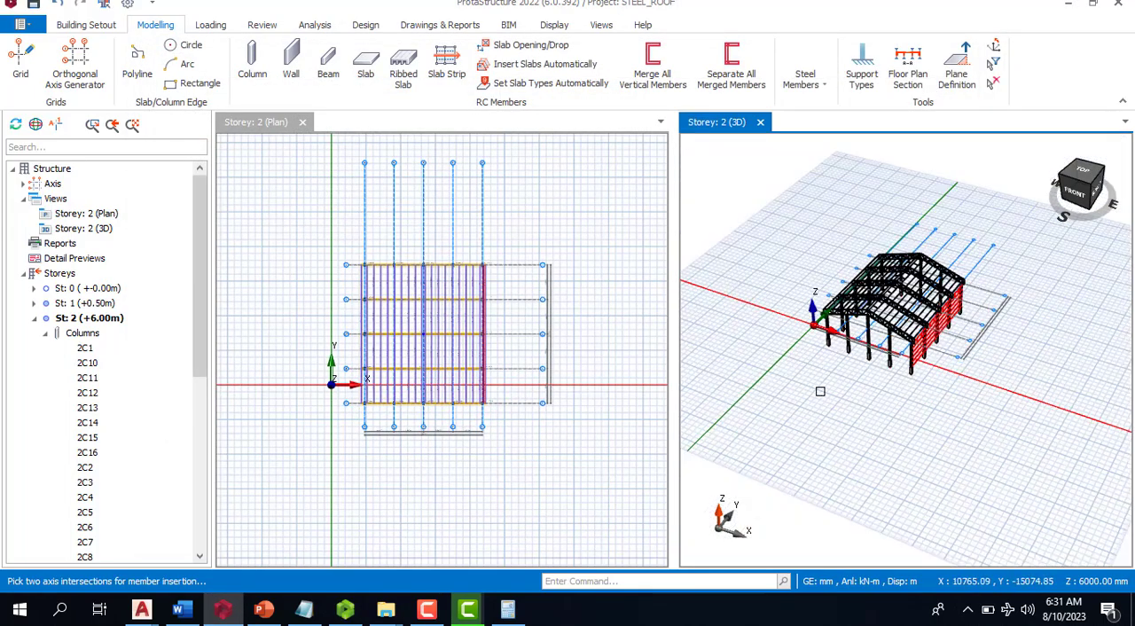
# - Insert UKPFC100X50X10 girts at 1000 mm spacing along the opposite long side wall, nearest the Y axis
pyautogui.moveTo(821, 391); pyautogui.dragTo(944, 383, button='middle')
pyautogui.scroll(2, 862, 363)
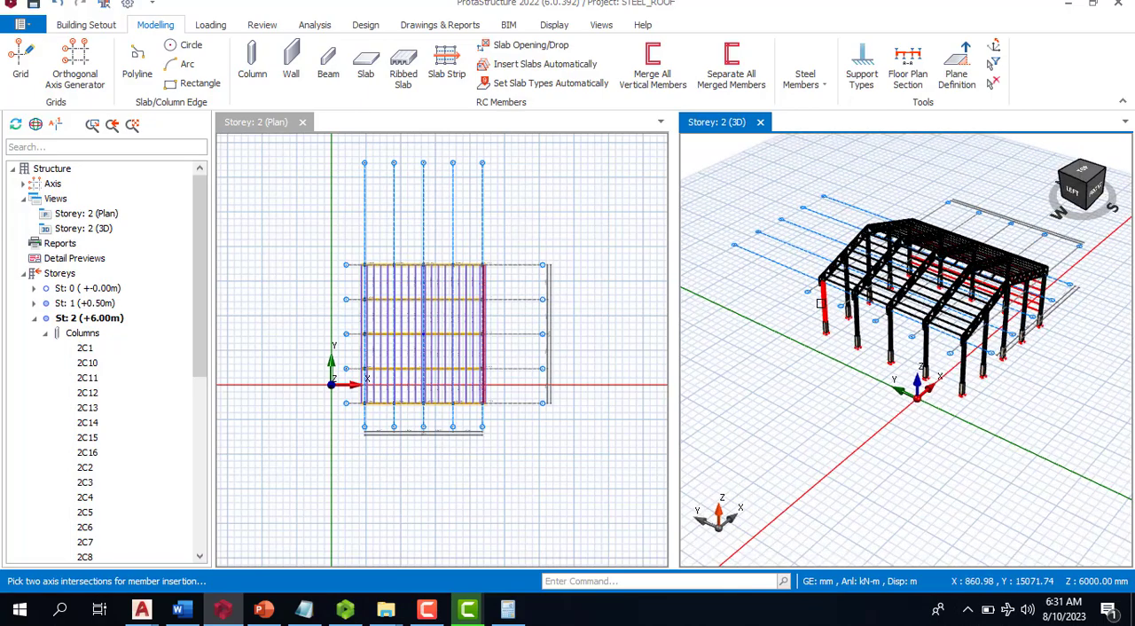
pyautogui.click(961, 417)
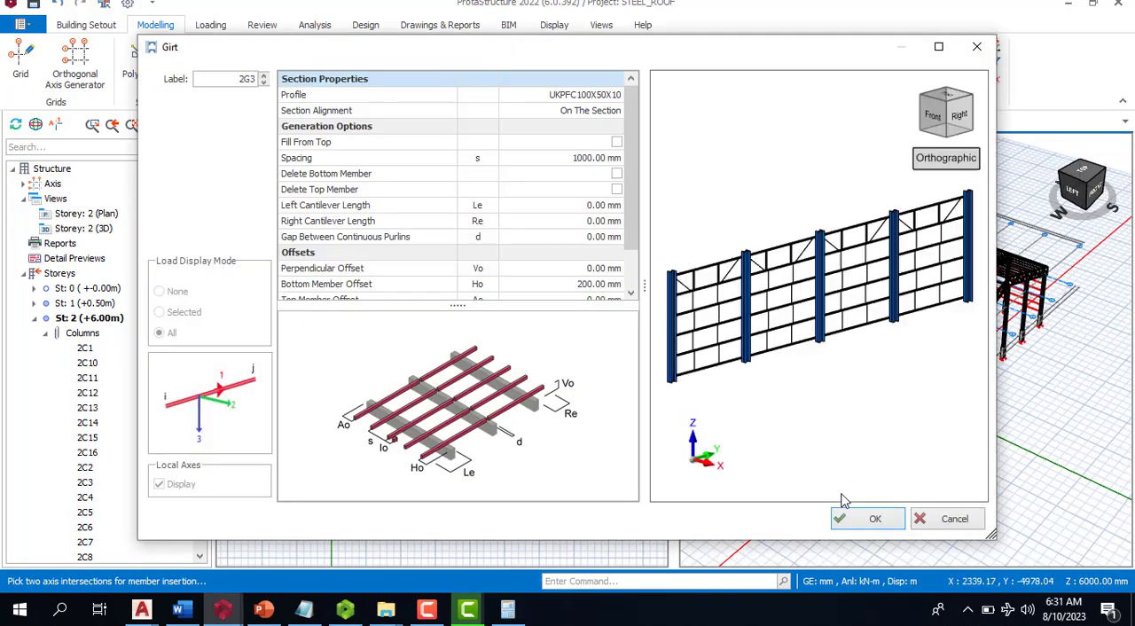
pyautogui.click(865, 517)
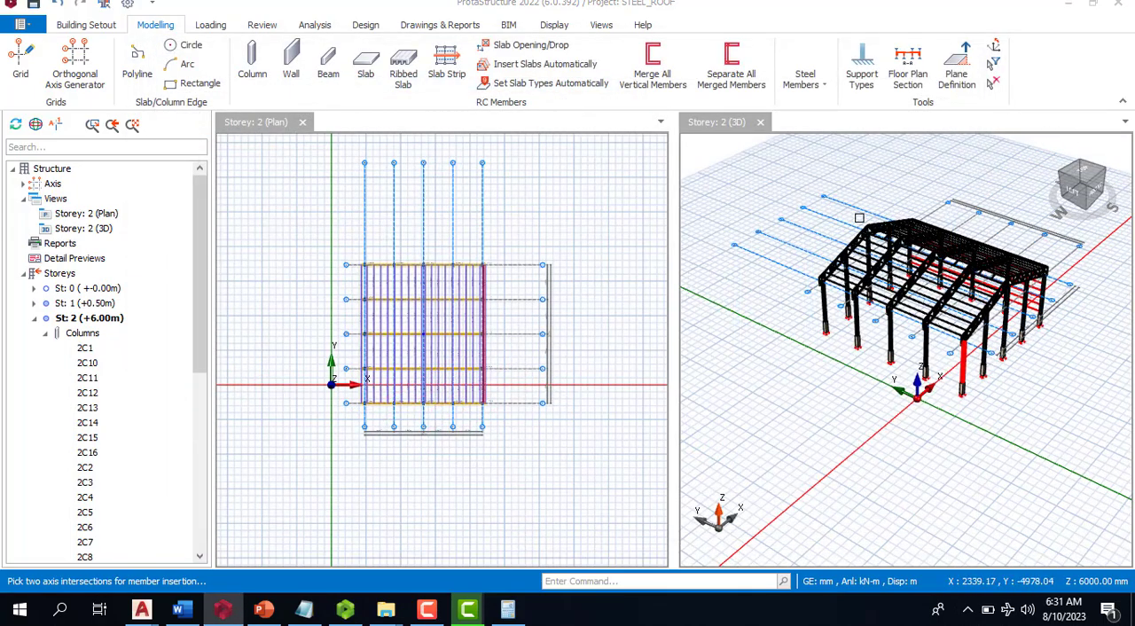
# - Insert a UKA90X90X8 X brace between the columns on axes J and I in the side wall nearest the Y axis
pyautogui.click(806, 84)
pyautogui.click(919, 158)
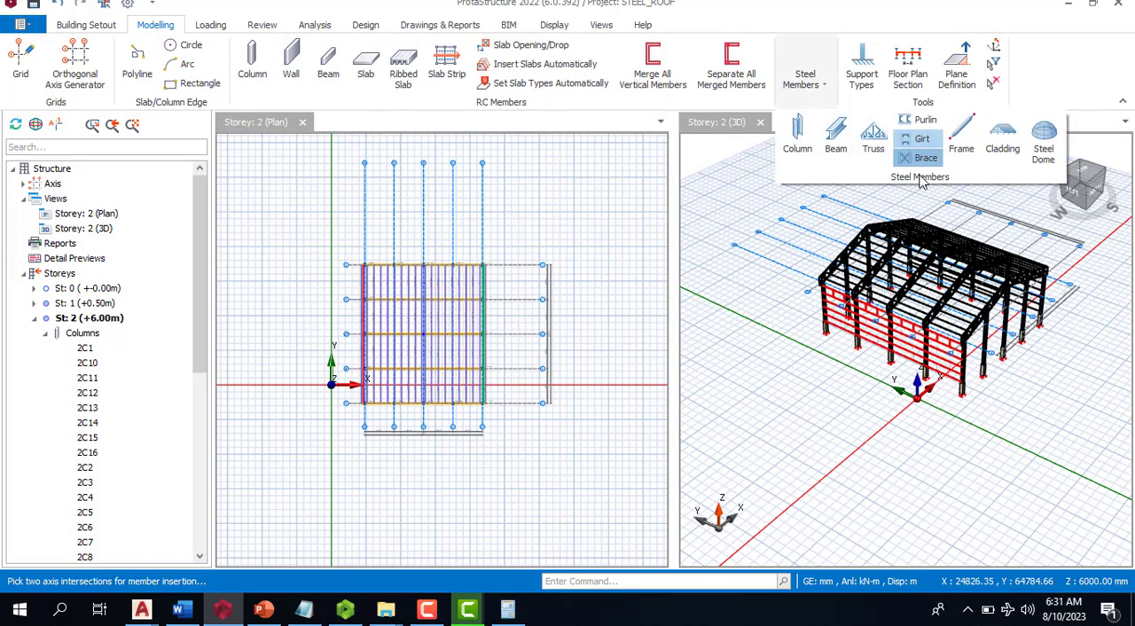
pyautogui.scroll(3, 828, 307)
pyautogui.scroll(3, 809, 273)
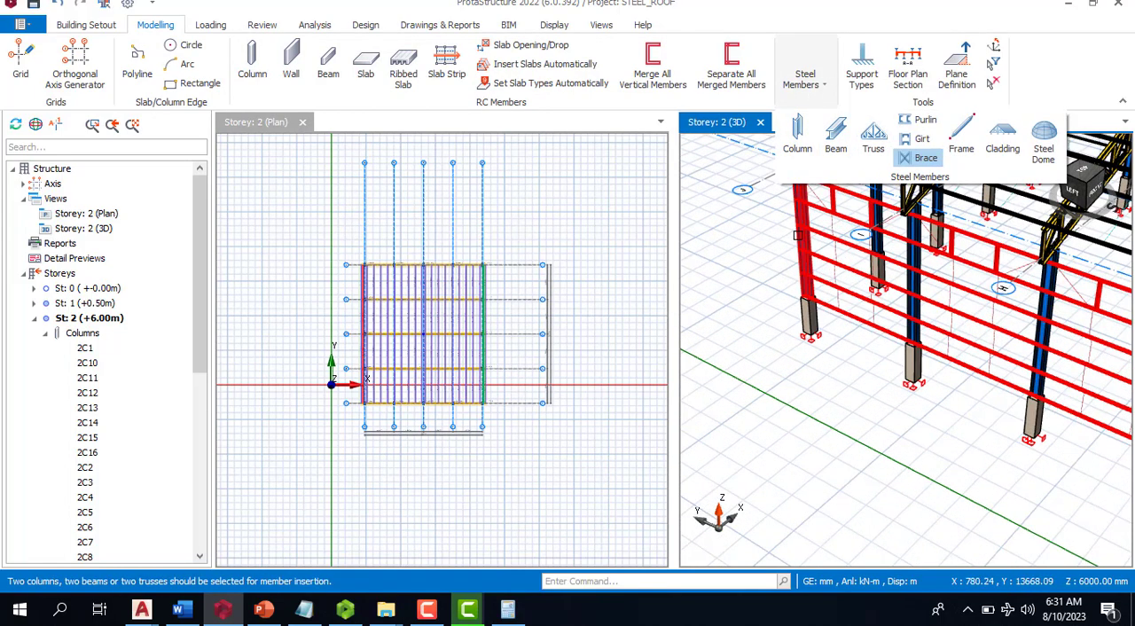
pyautogui.click(800, 236)
pyautogui.click(912, 278)
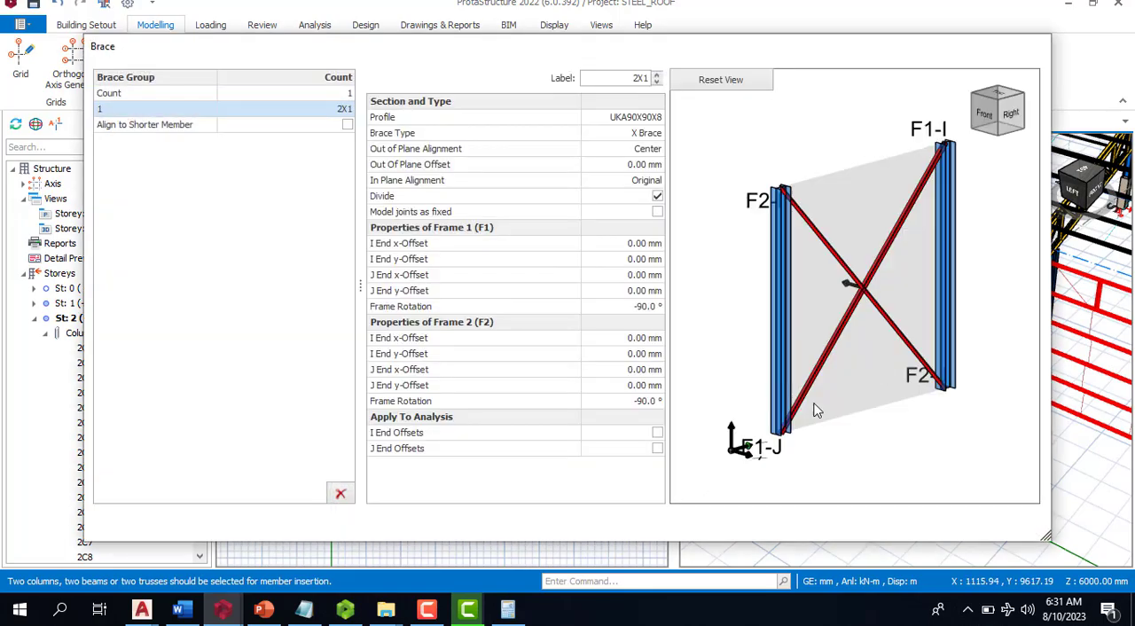
pyautogui.click(927, 524)
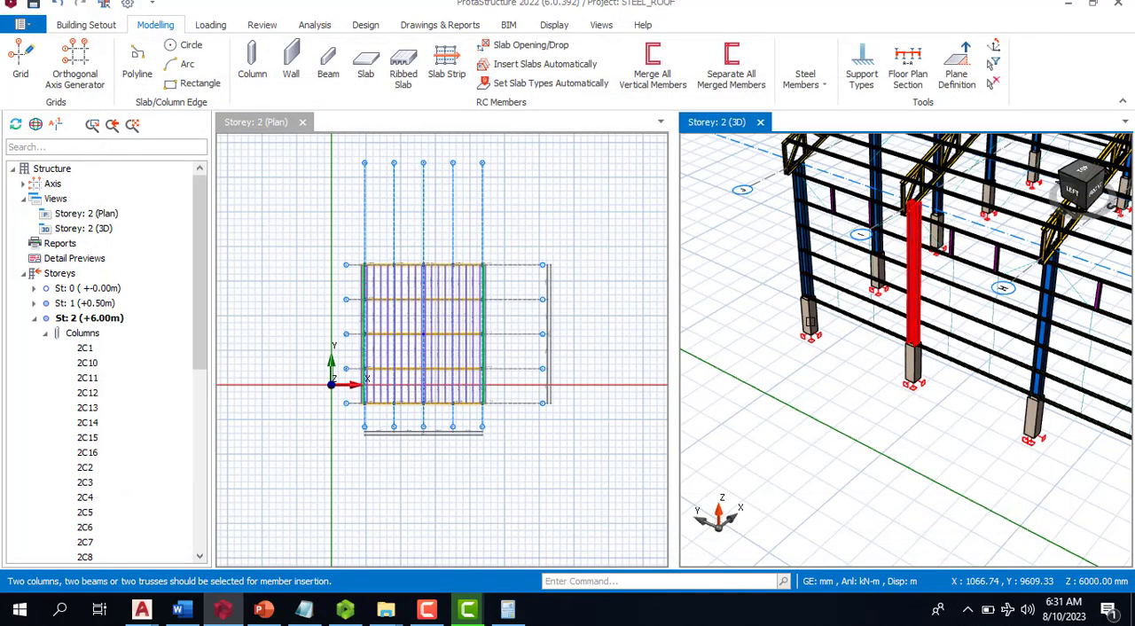
# - Insert a UKA90X90X8 X brace between the columns on axes G and F in the same side wall
pyautogui.scroll(-5, 862, 346)
pyautogui.scroll(2, 949, 382)
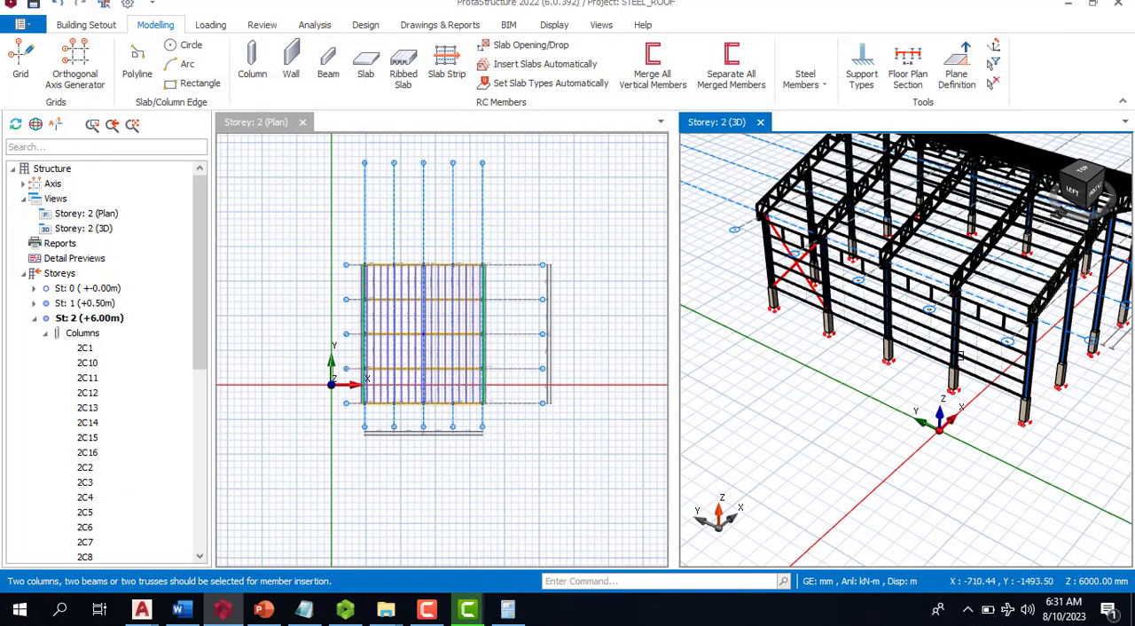
pyautogui.click(1029, 390)
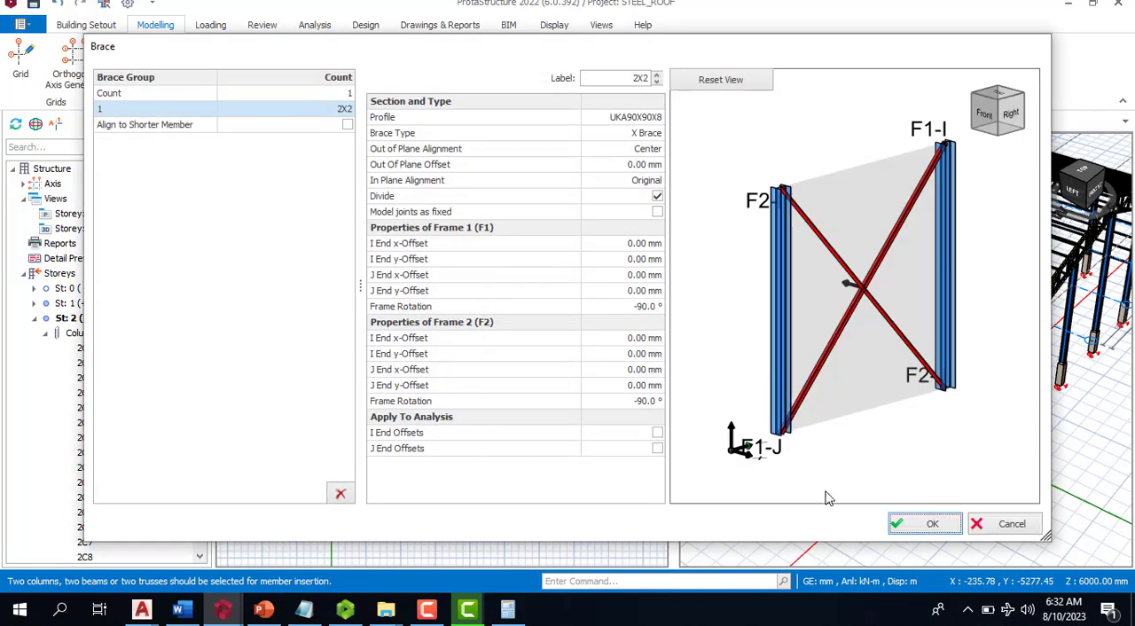
pyautogui.click(924, 524)
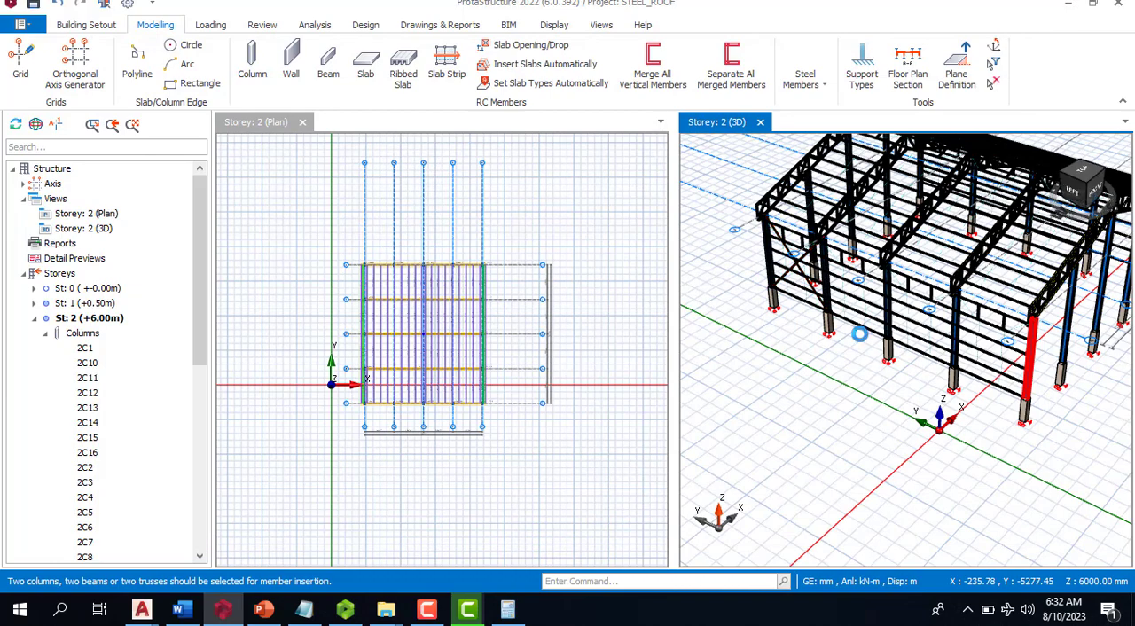
# - Insert an X brace between the columns on axes H and G in the side wall nearest the Y axis
pyautogui.scroll(3, 857, 324)
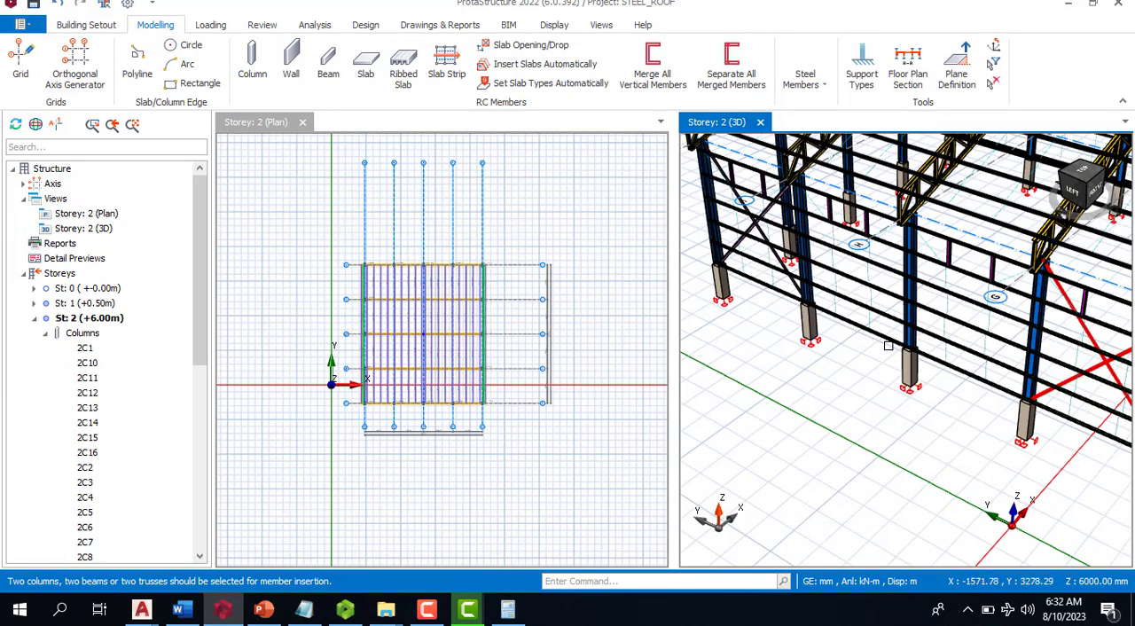
pyautogui.scroll(-4, 874, 359)
pyautogui.scroll(4, 877, 362)
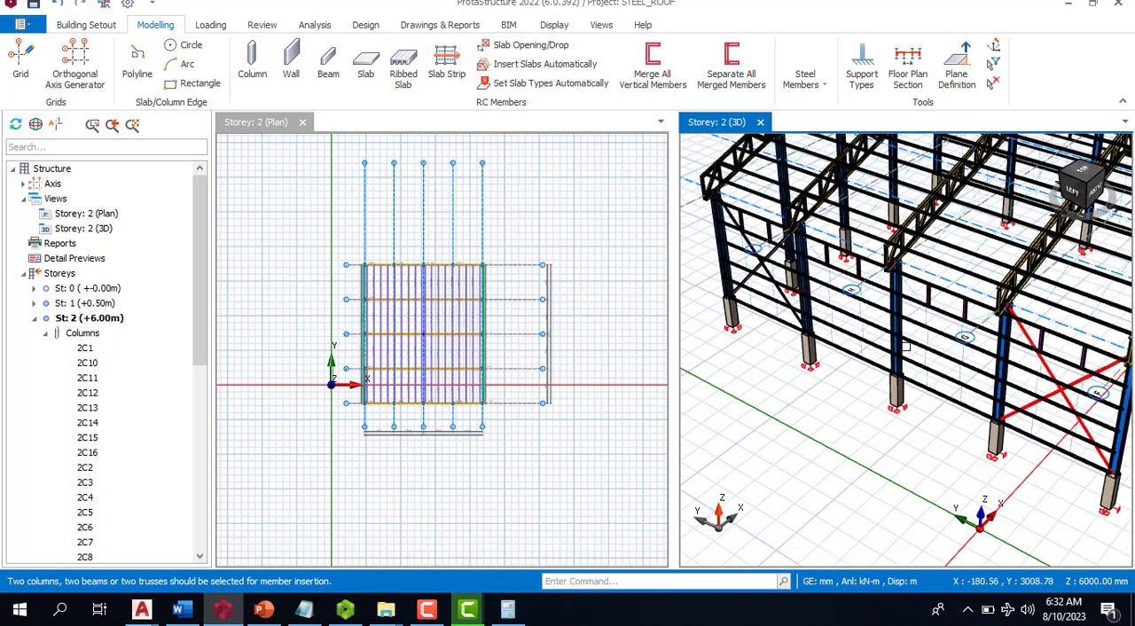
pyautogui.click(1000, 355)
pyautogui.click(923, 524)
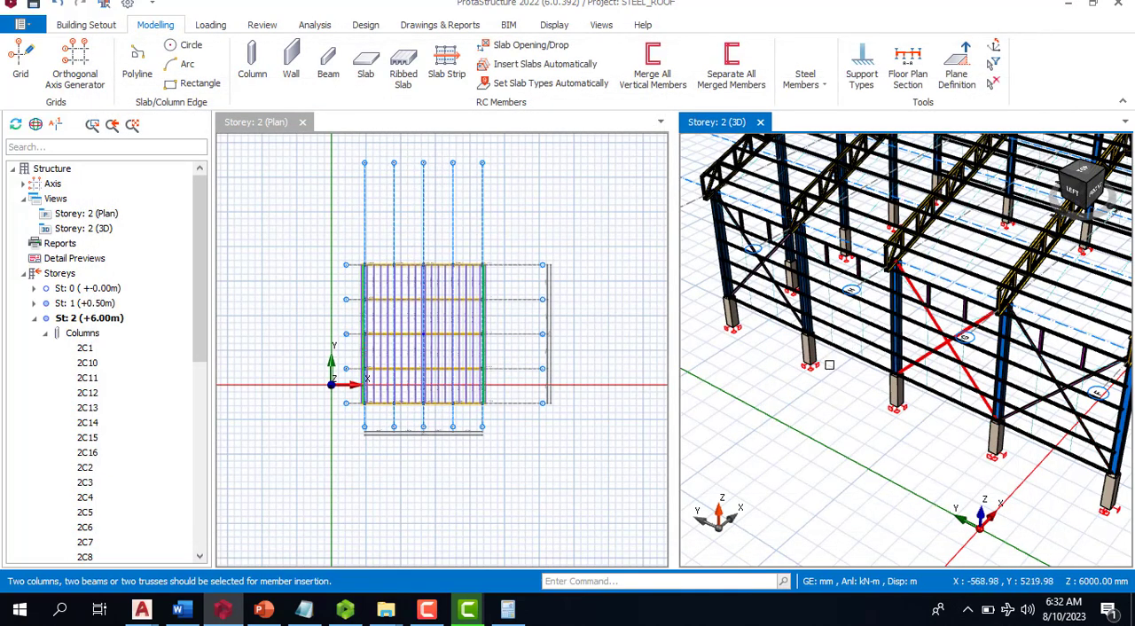
# - Insert X braces in the opposite long side wall, in the bays between axes F and G and between axes H and I
pyautogui.scroll(-3, 842, 373)
pyautogui.scroll(3, 841, 355)
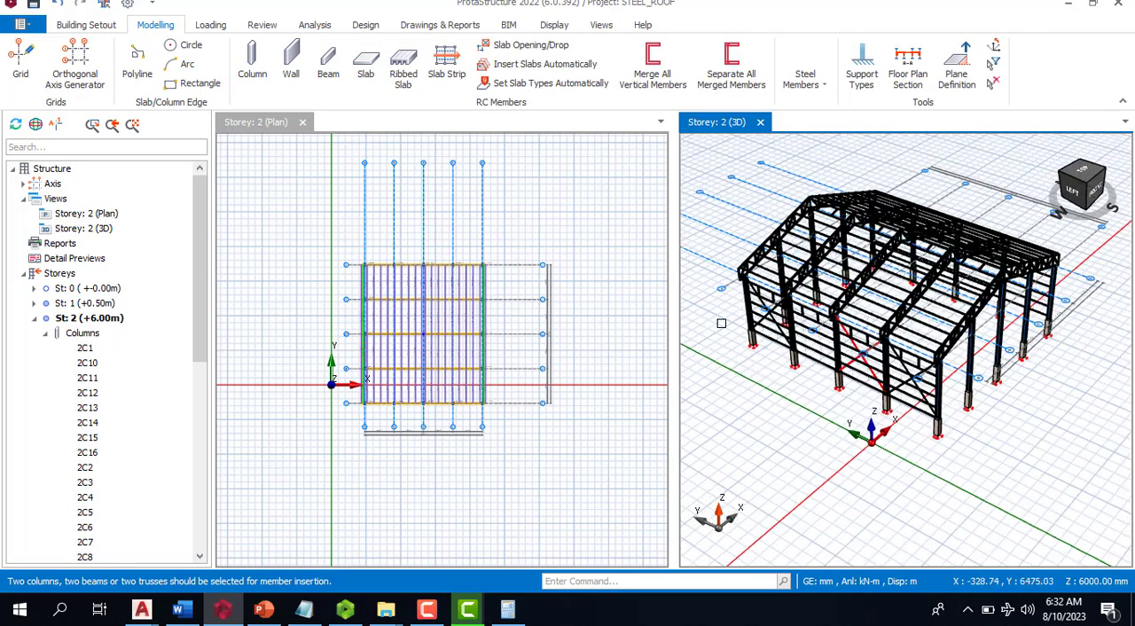
pyautogui.scroll(-3, 935, 393)
pyautogui.moveTo(972, 412); pyautogui.dragTo(825, 402, button='middle')
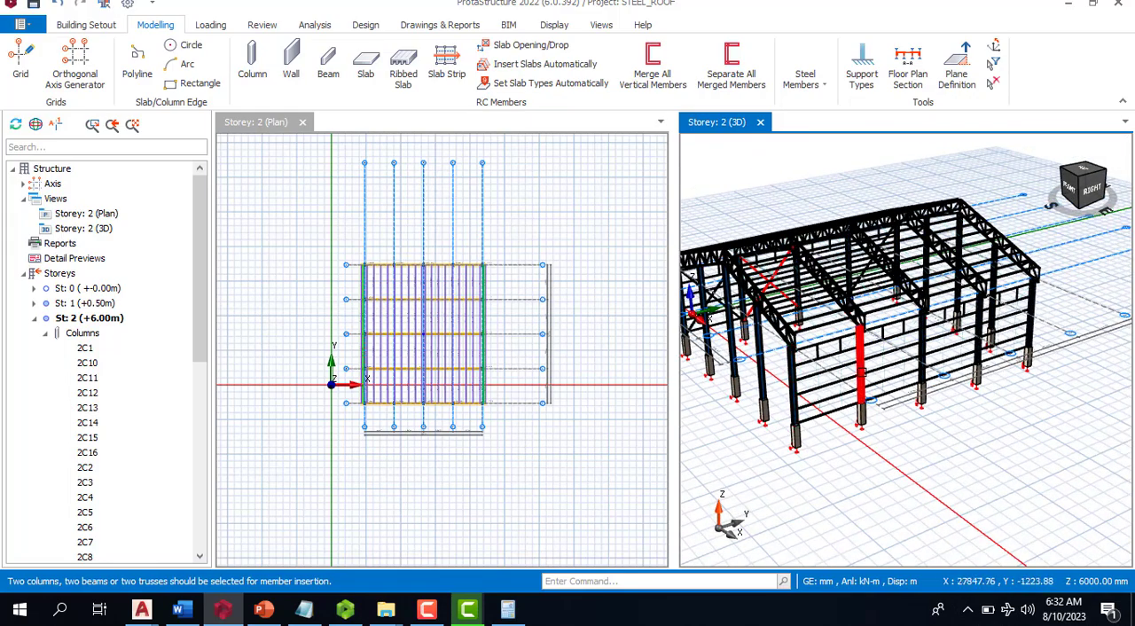
pyautogui.click(862, 373)
pyautogui.click(907, 526)
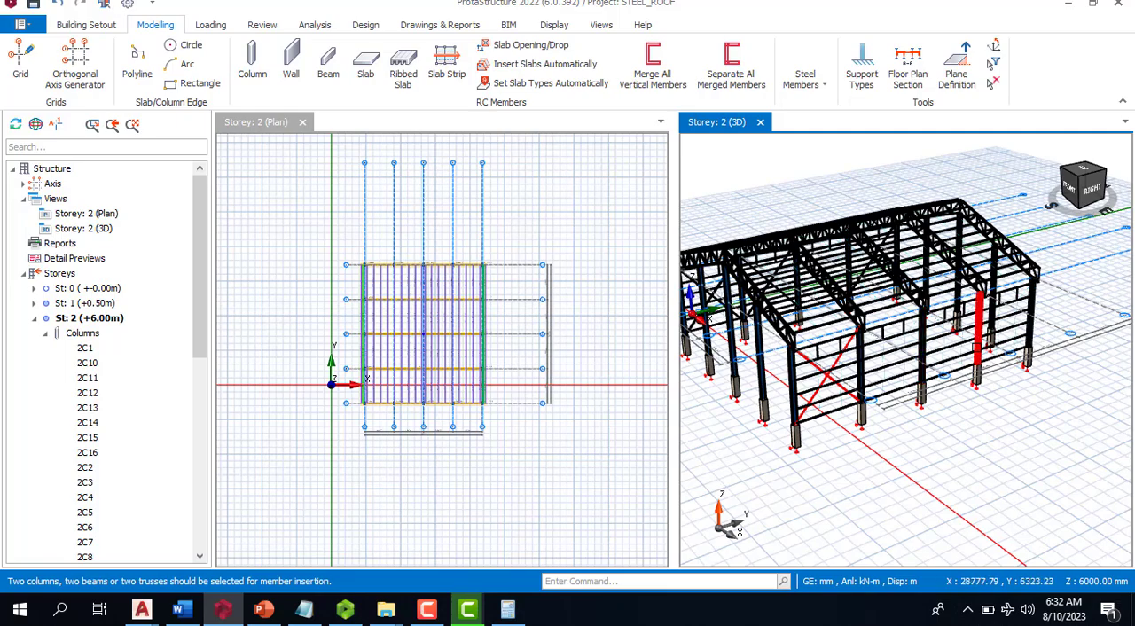
pyautogui.click(1033, 428)
pyautogui.click(909, 525)
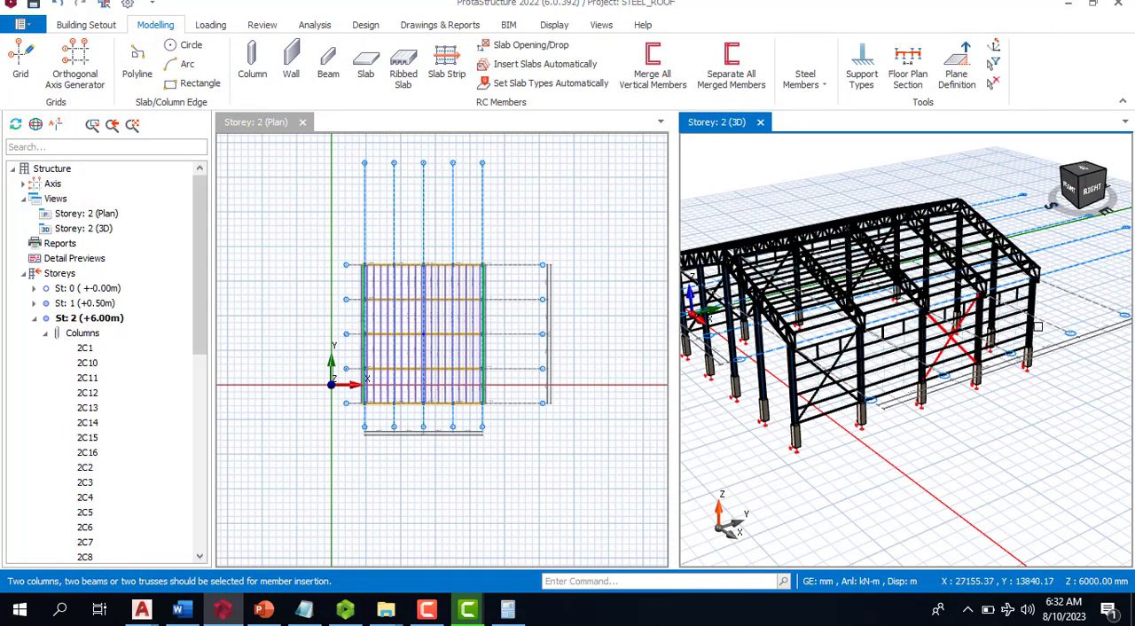
# - Insert a UKA90X90X8 X brace between the columns on axes I and J in the long side wall along axis E
pyautogui.click(1026, 370)
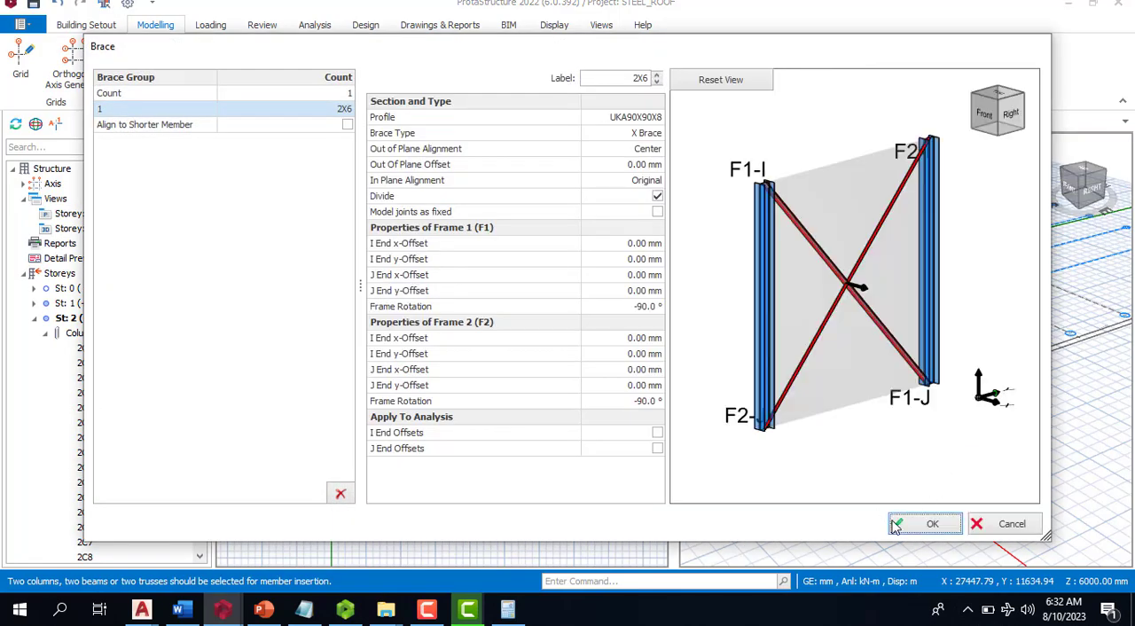
pyautogui.click(913, 523)
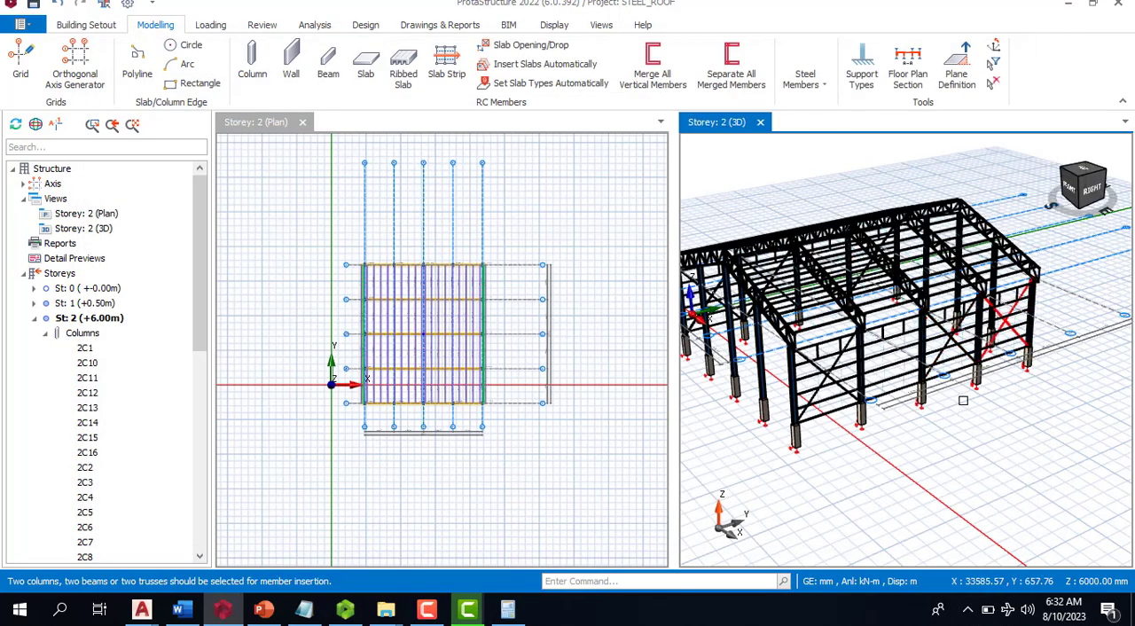
pyautogui.moveTo(976, 388); pyautogui.dragTo(942, 419, button='middle')
pyautogui.moveTo(907, 454); pyautogui.dragTo(867, 449, button='middle')
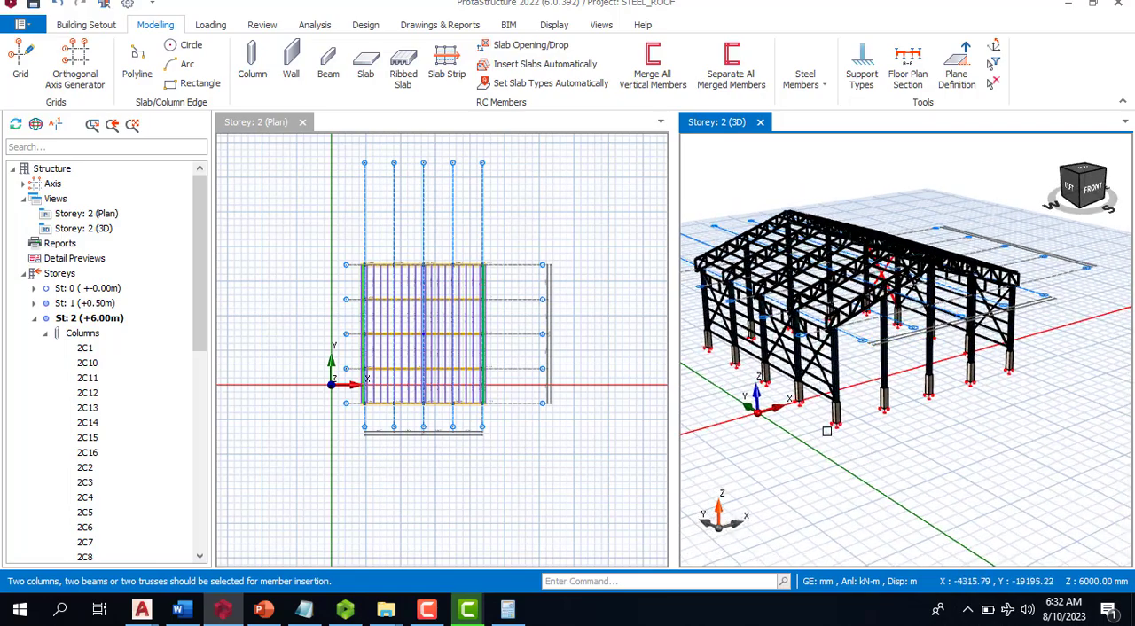
pyautogui.scroll(6, 864, 311)
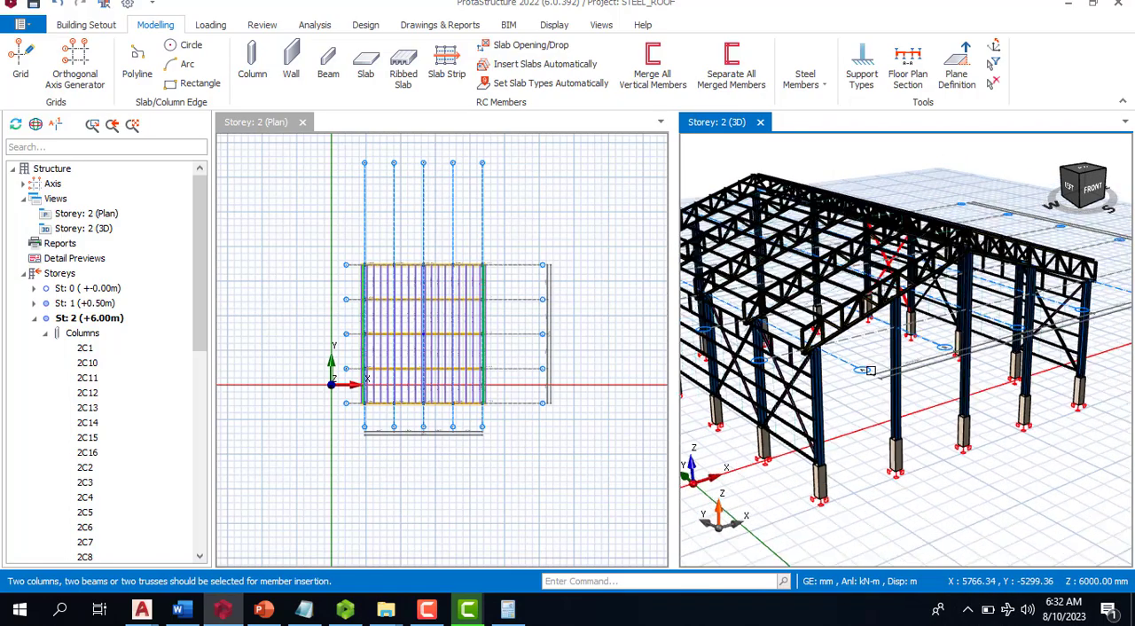
pyautogui.scroll(-8, 988, 333)
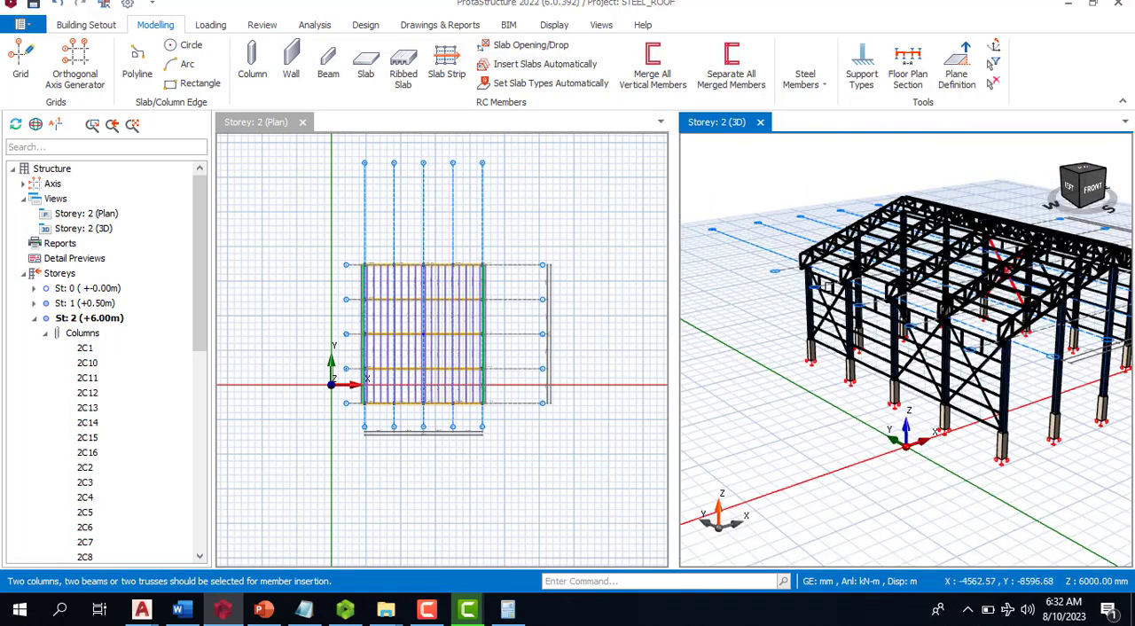
pyautogui.scroll(3, 816, 317)
pyautogui.scroll(3, 803, 257)
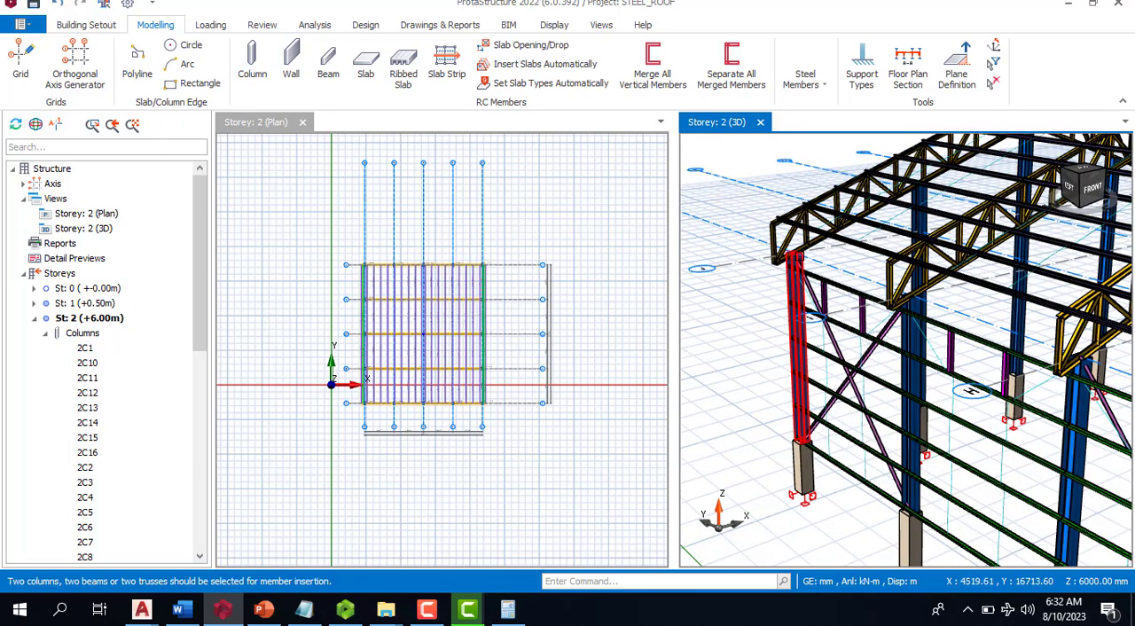
pyautogui.click(798, 79)
pyautogui.click(836, 138)
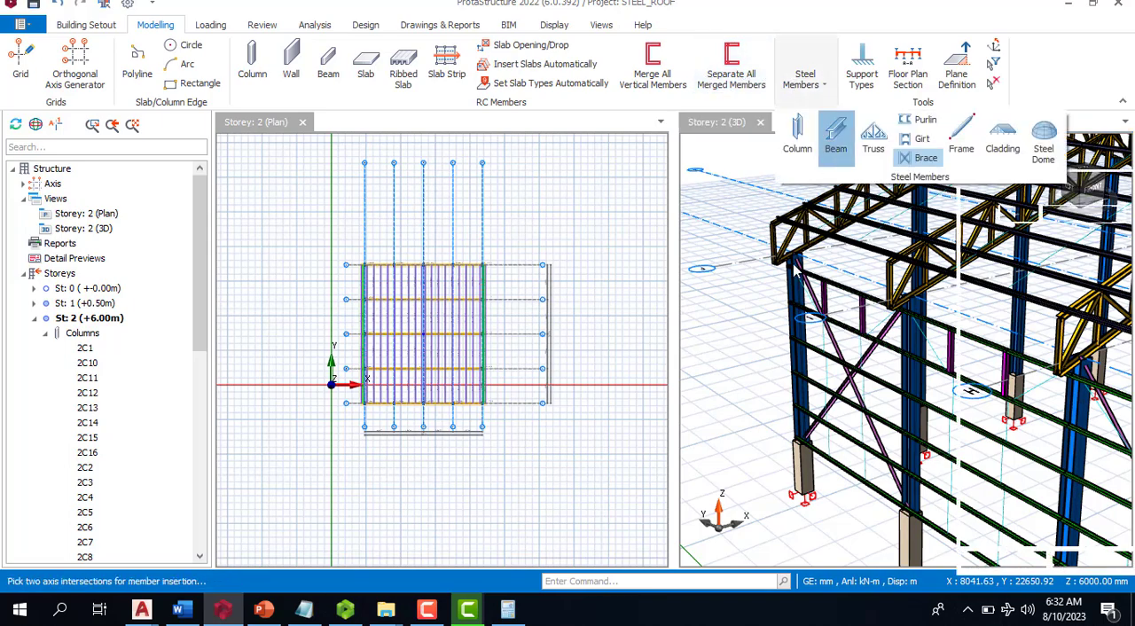
pyautogui.scroll(3, 364, 275)
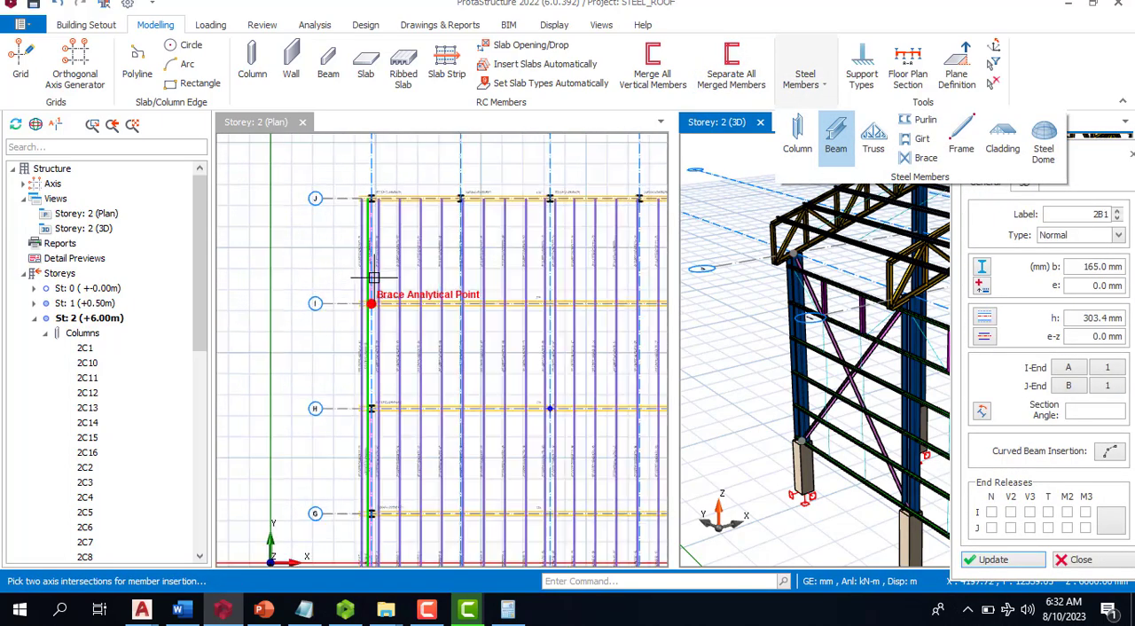
pyautogui.scroll(2, 410, 181)
pyautogui.press('Escape')
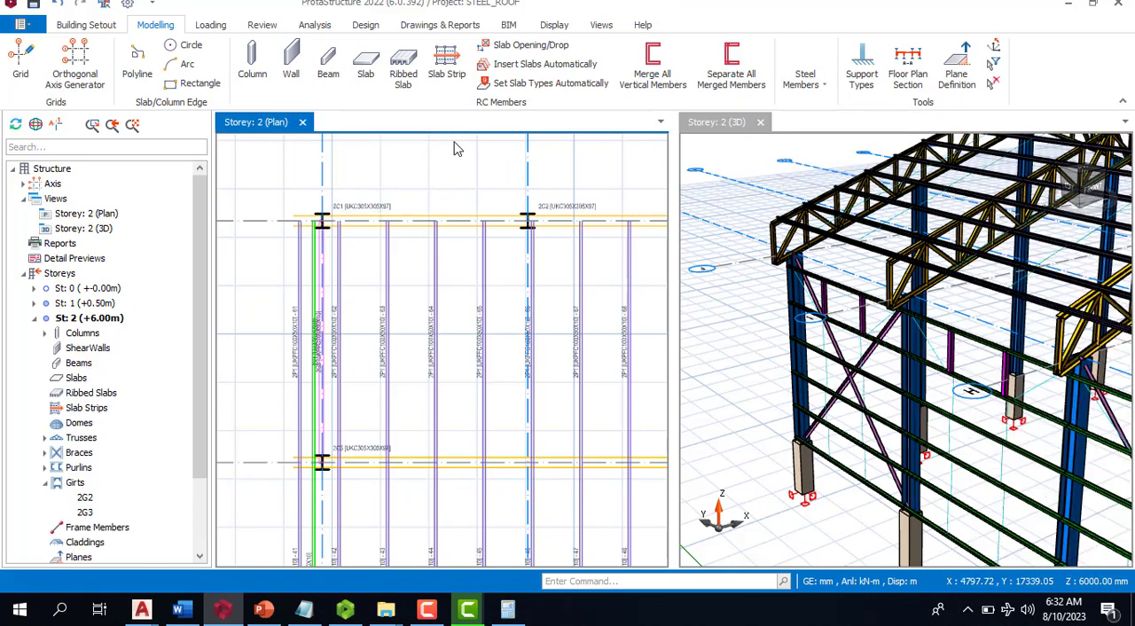
pyautogui.click(455, 218)
pyautogui.scroll(-3, 455, 149)
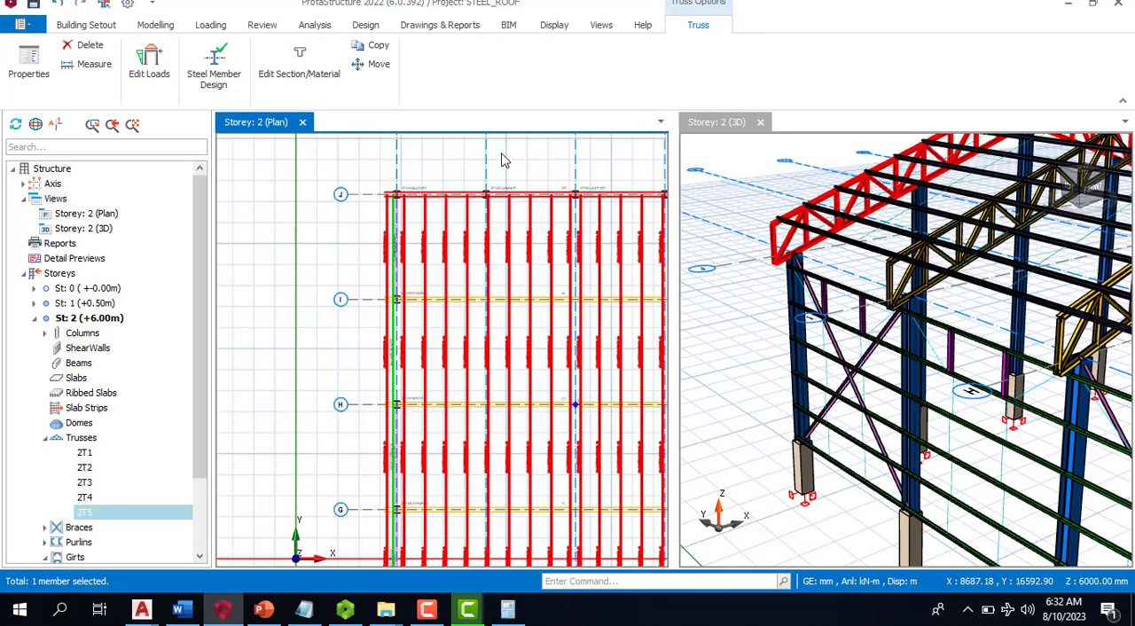
pyautogui.press('Escape')
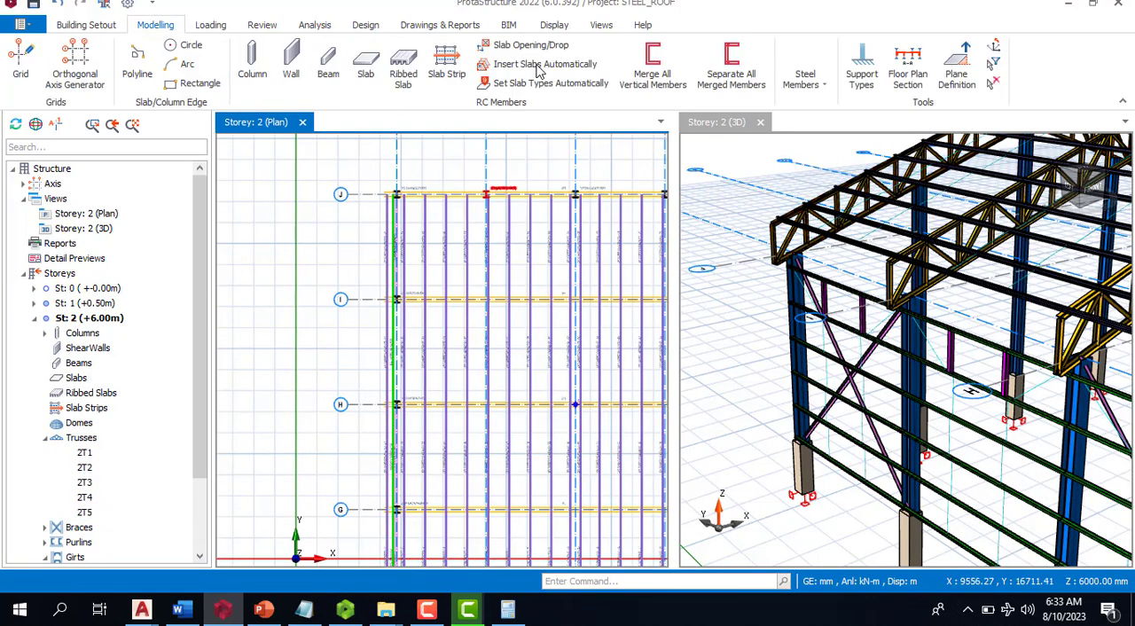
# - Insert a steel beam along axis A from axis J to axis F, splitting it at the columns it crosses
pyautogui.click(812, 80)
pyautogui.click(836, 134)
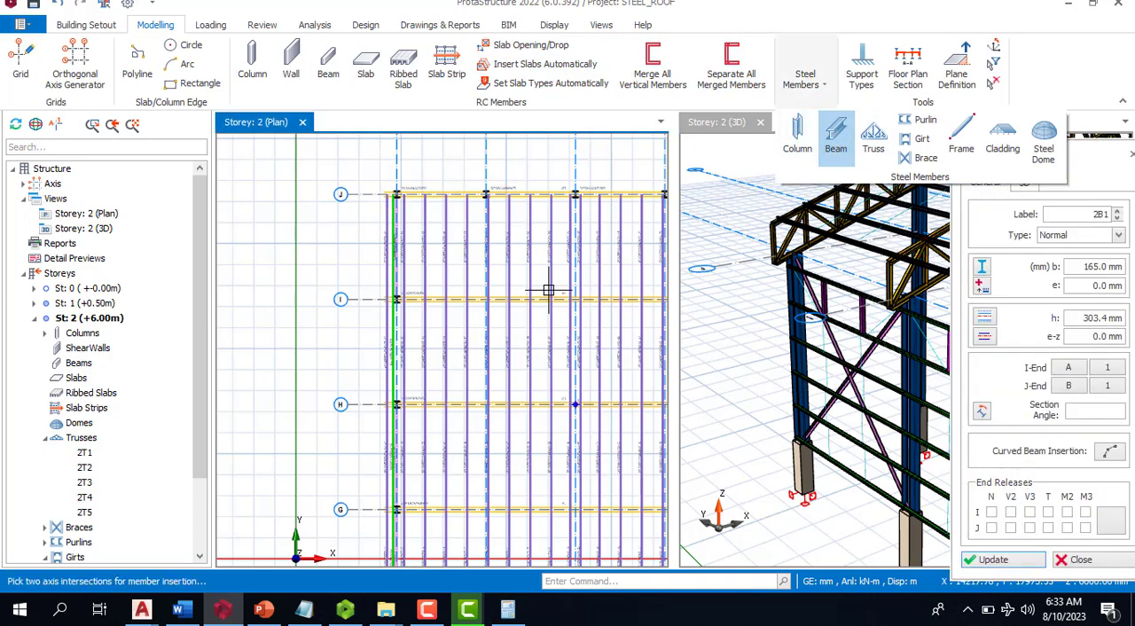
pyautogui.click(399, 197)
pyautogui.scroll(-4, 507, 172)
pyautogui.scroll(2, 479, 351)
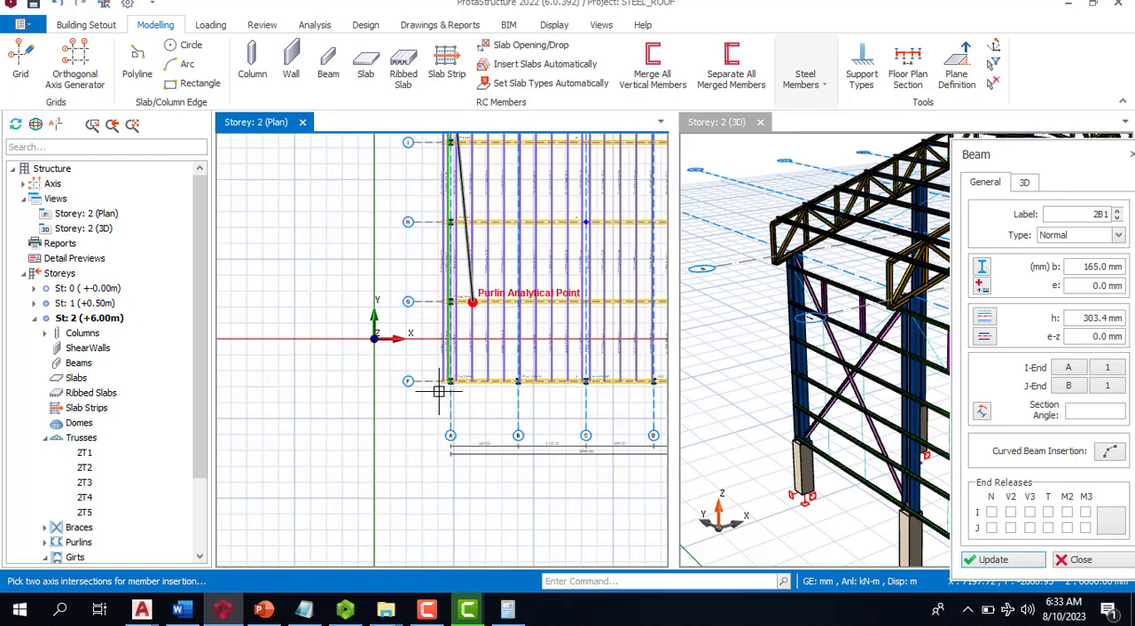
pyautogui.click(497, 351)
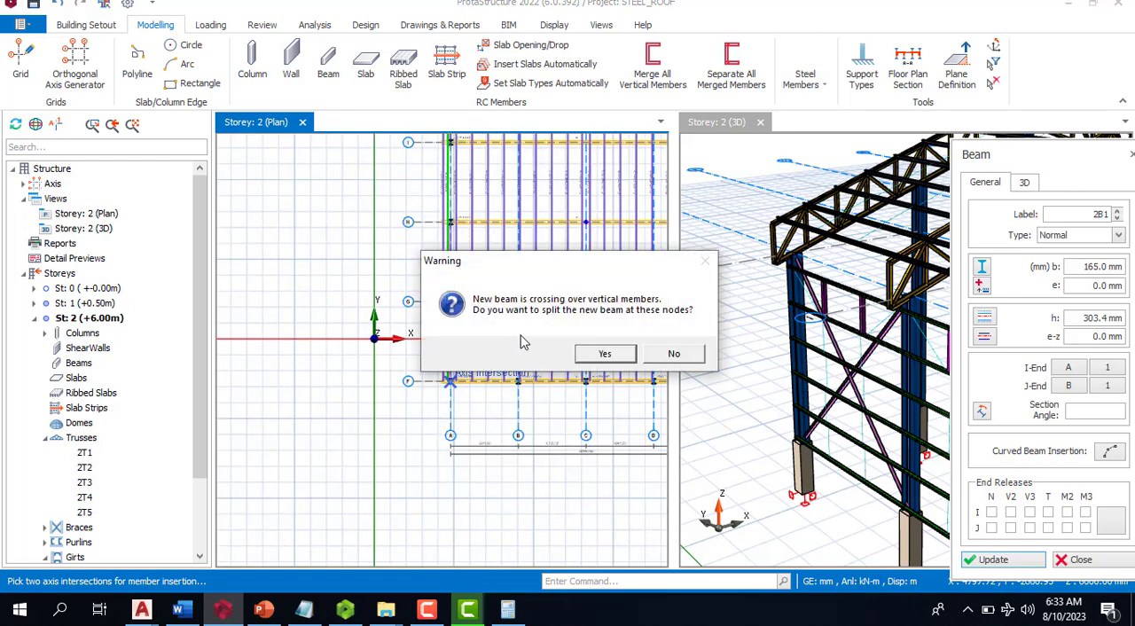
pyautogui.click(605, 354)
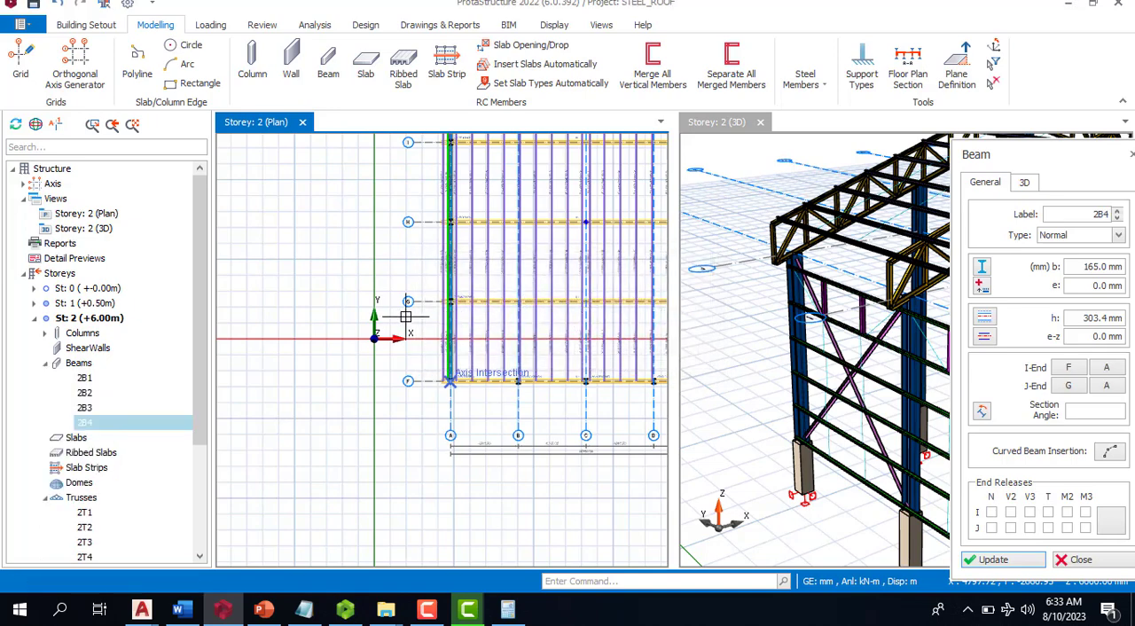
# - Insert a steel beam along axis E from axis J to axis F, split at the crossed columns, and finish beam insertion
pyautogui.scroll(-6, 387, 332)
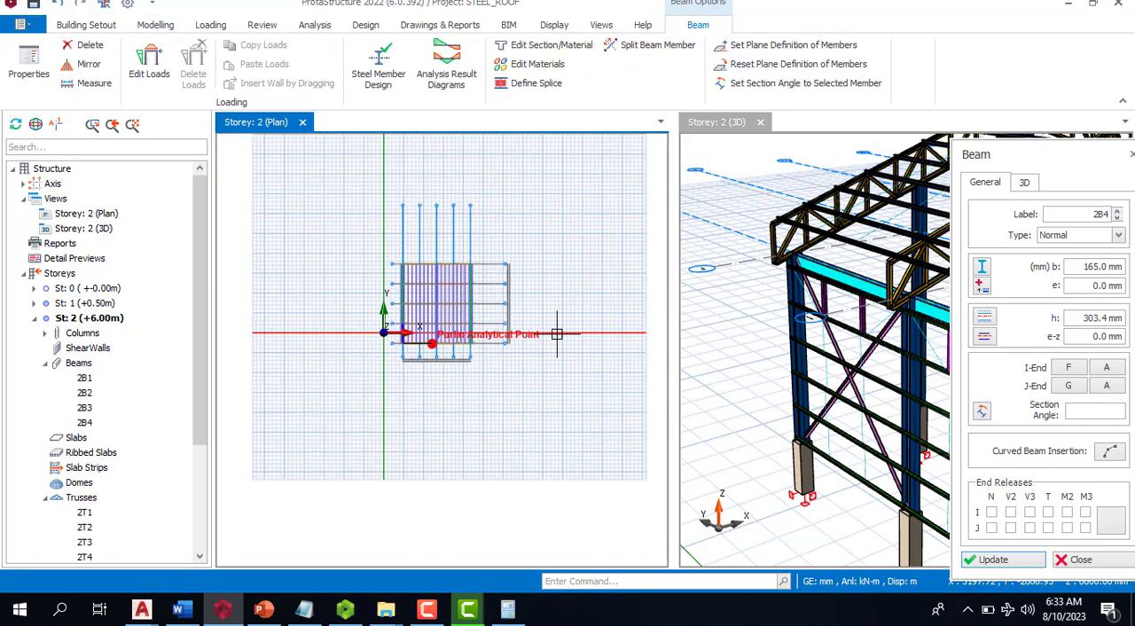
pyautogui.scroll(2, 443, 301)
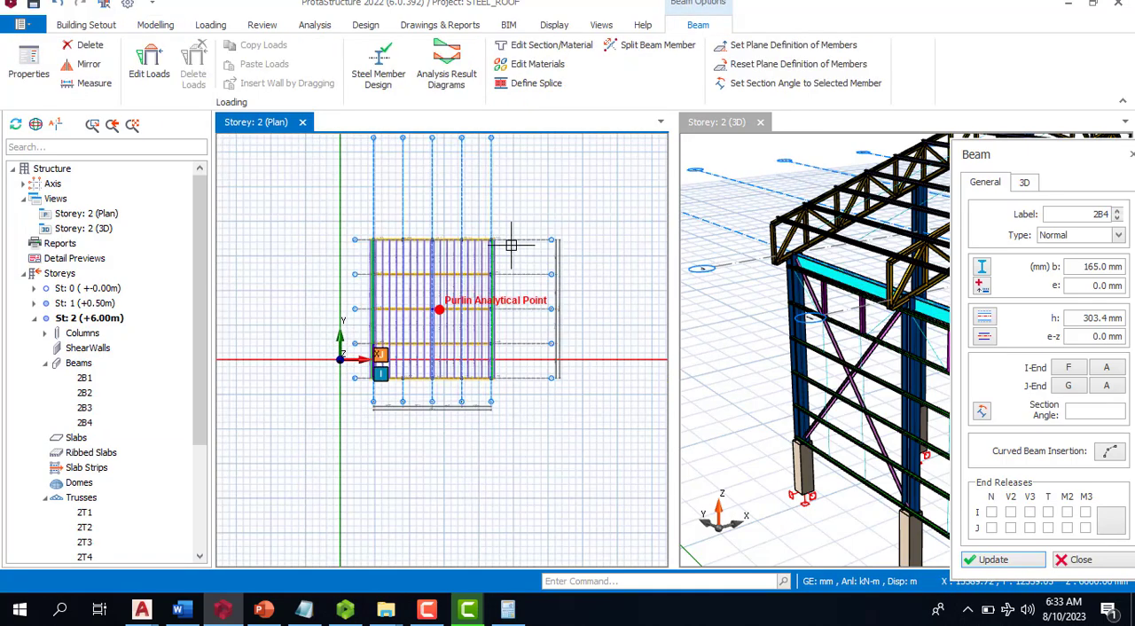
pyautogui.scroll(4, 506, 241)
pyautogui.scroll(-4, 518, 226)
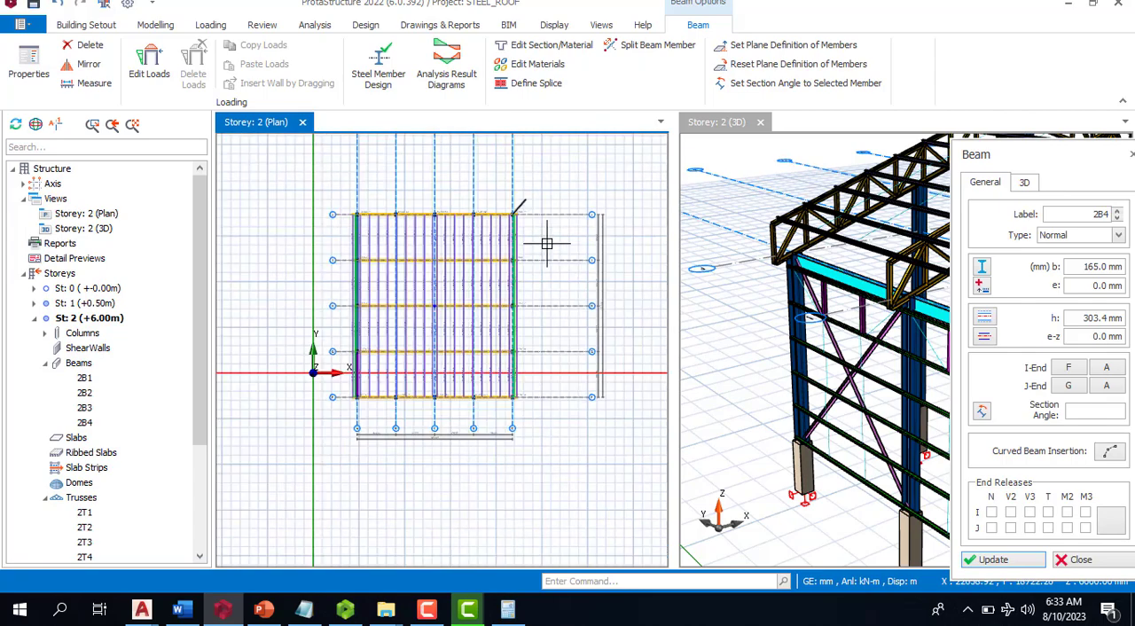
pyautogui.scroll(7, 514, 417)
pyautogui.click(527, 376)
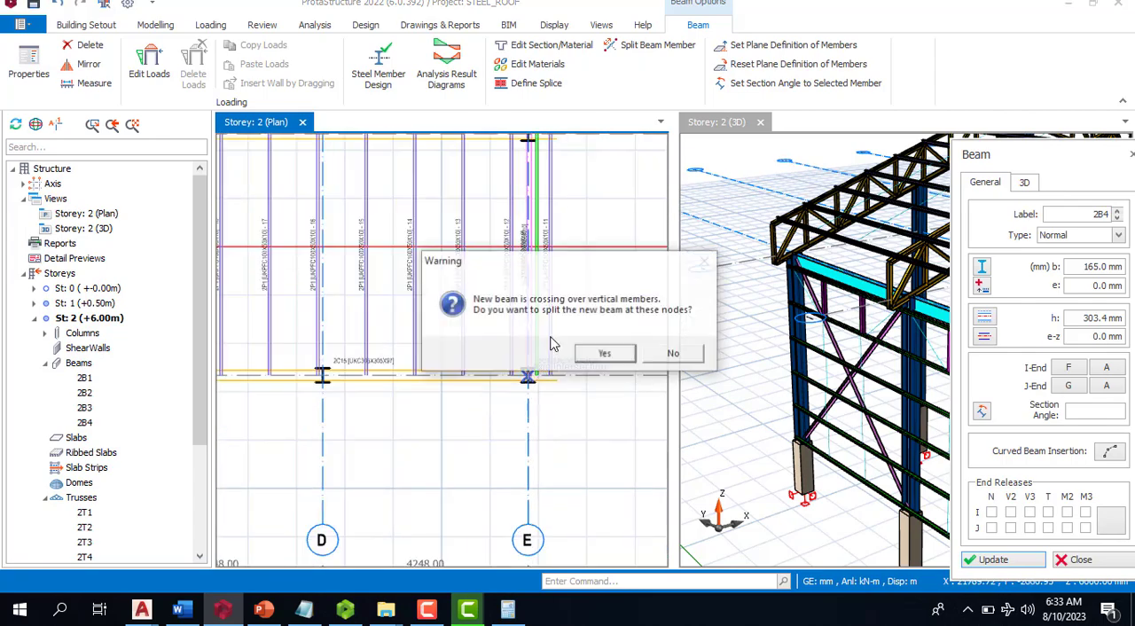
pyautogui.click(600, 355)
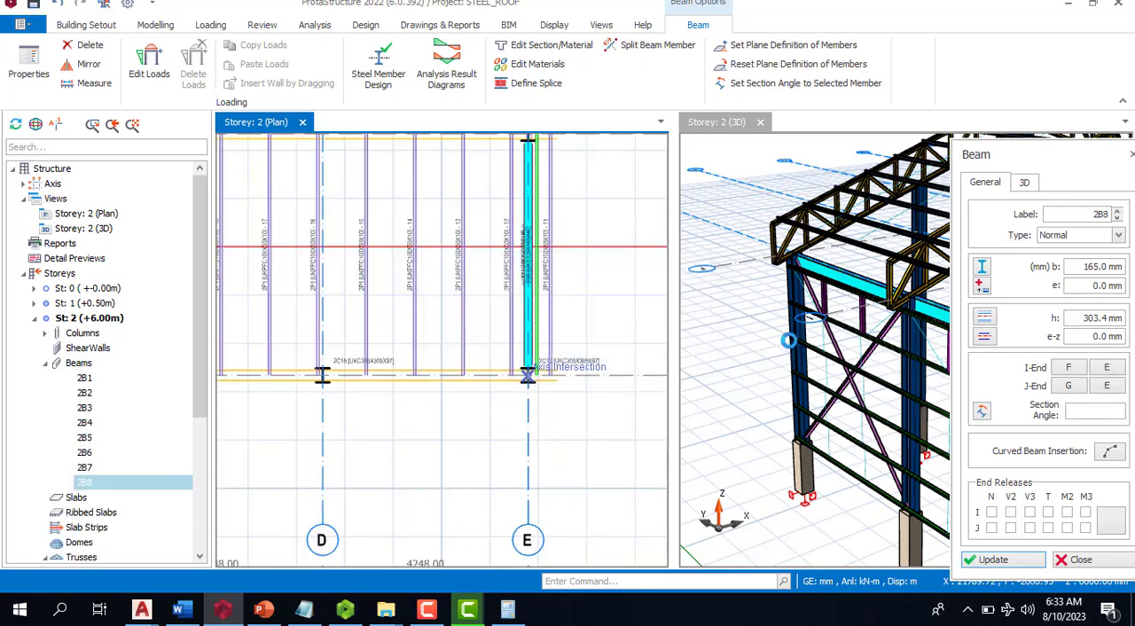
pyautogui.scroll(-4, 777, 281)
pyautogui.press('Escape')
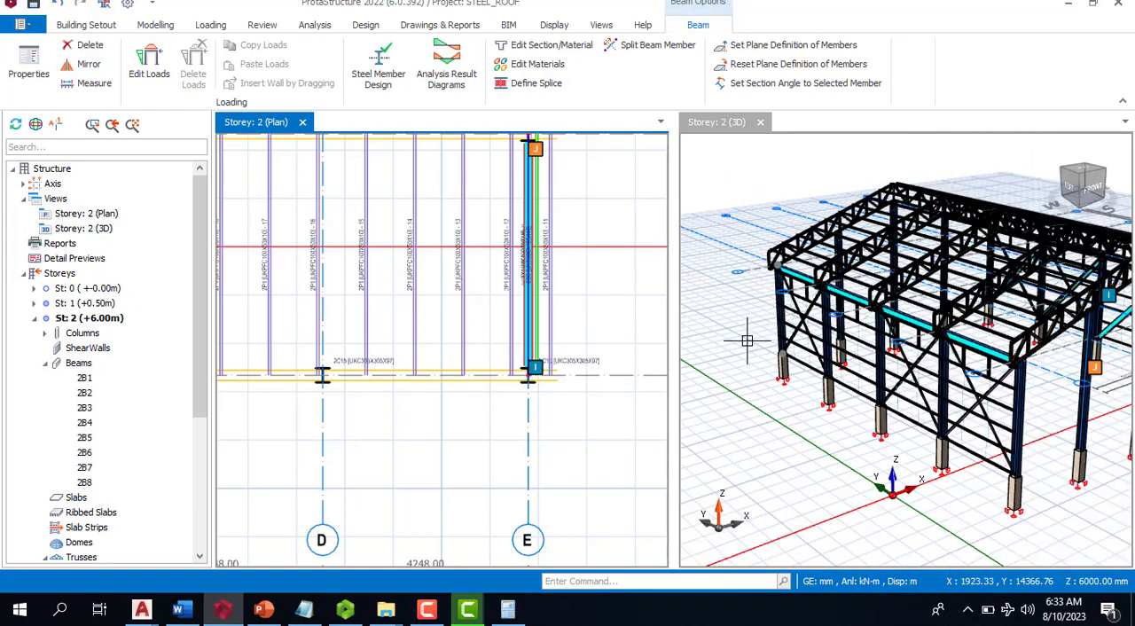
pyautogui.press('Escape')
# - Insert UKPFC100X50X10 girts at 1000 mm spacing between the columns on axes E and D in the gable wall on axis J
pyautogui.scroll(8, 1016, 356)
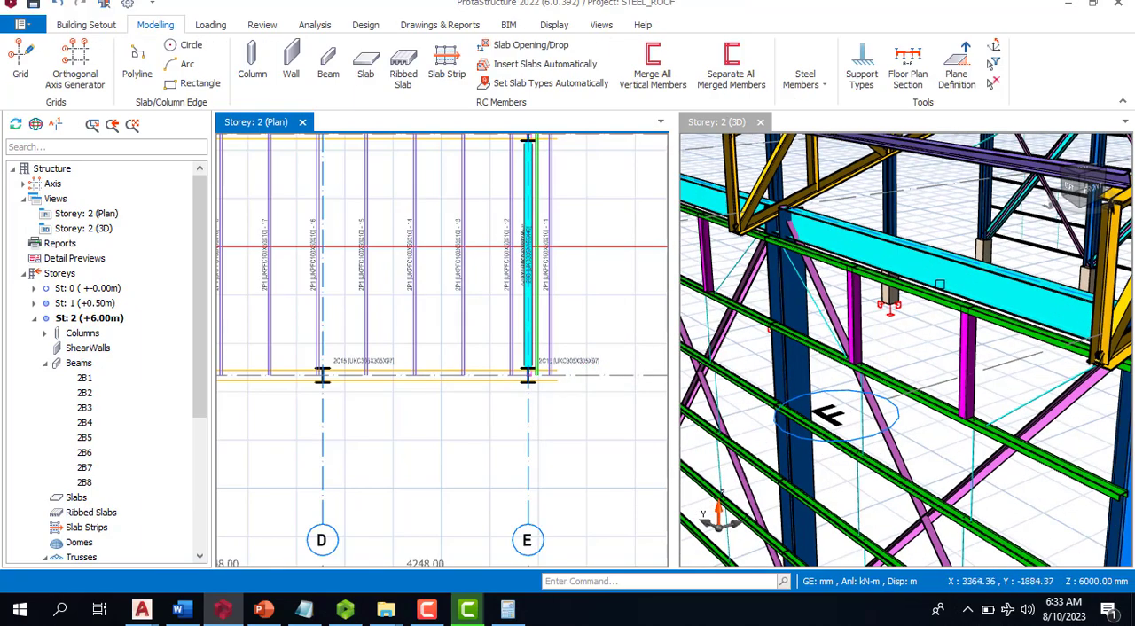
pyautogui.scroll(-10, 943, 466)
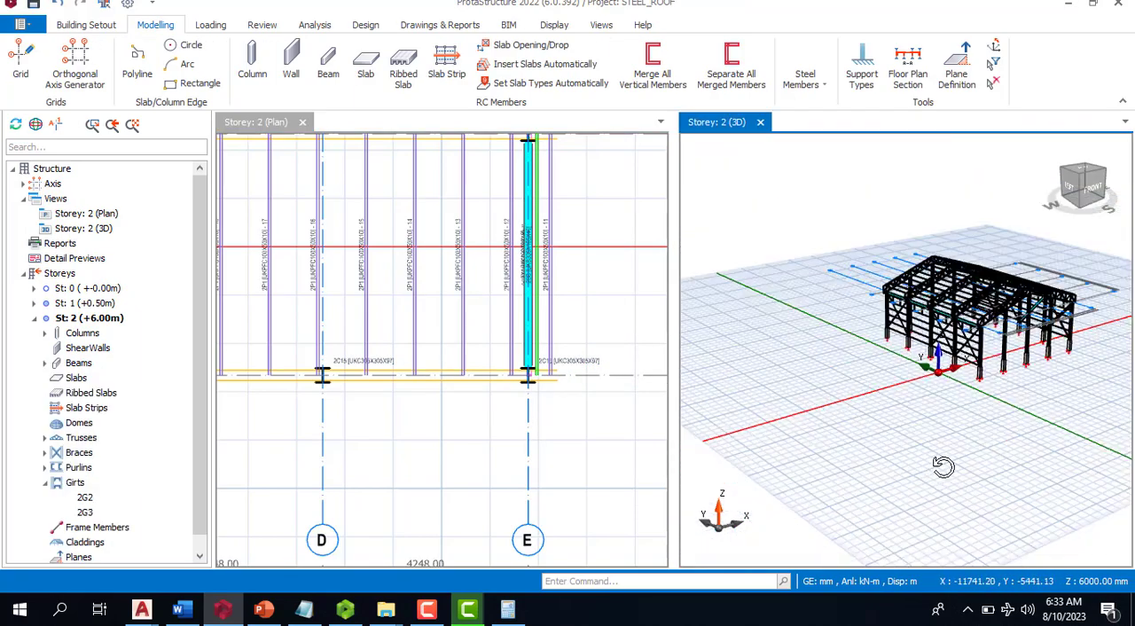
pyautogui.moveTo(944, 466); pyautogui.dragTo(1047, 470, button='middle')
pyautogui.scroll(6, 874, 324)
pyautogui.moveTo(874, 326)
pyautogui.mouseDown(button='middle')
pyautogui.moveTo(846, 451)
pyautogui.moveTo(1057, 375)
pyautogui.moveTo(1055, 390)
pyautogui.moveTo(1084, 408)
pyautogui.moveTo(799, 415)
pyautogui.mouseUp(button='middle')
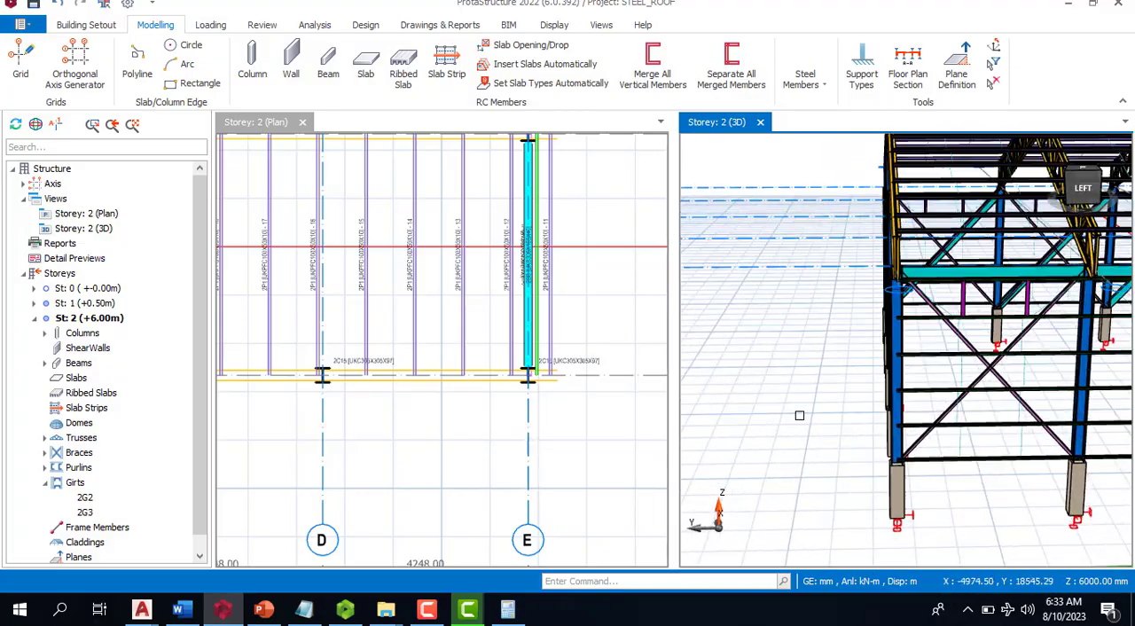
pyautogui.scroll(-5, 793, 424)
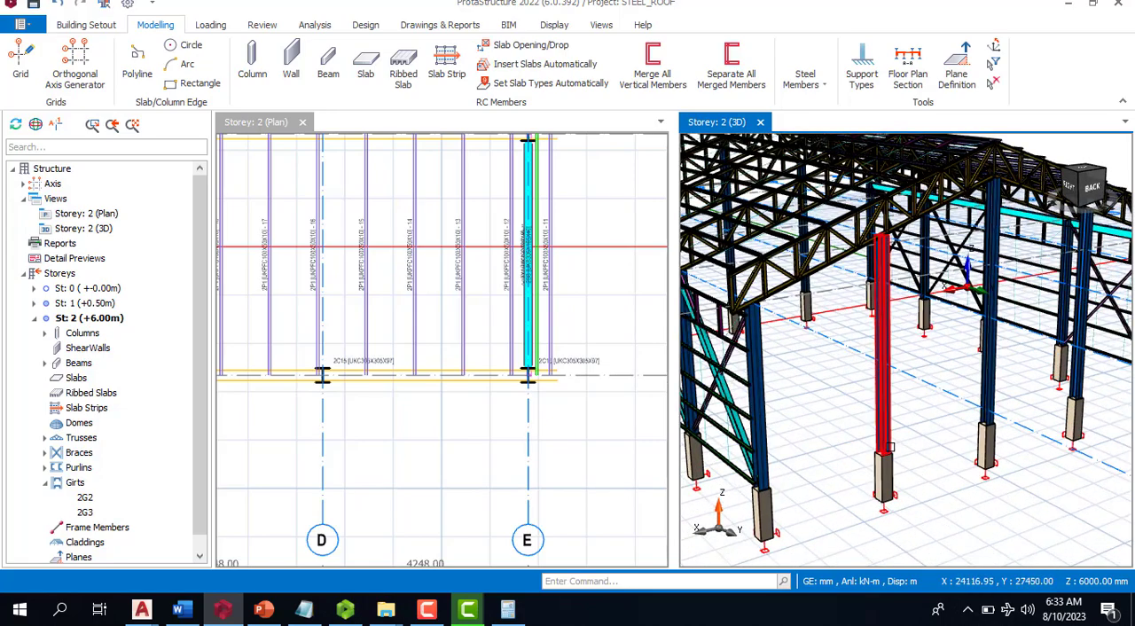
pyautogui.scroll(-2, 923, 441)
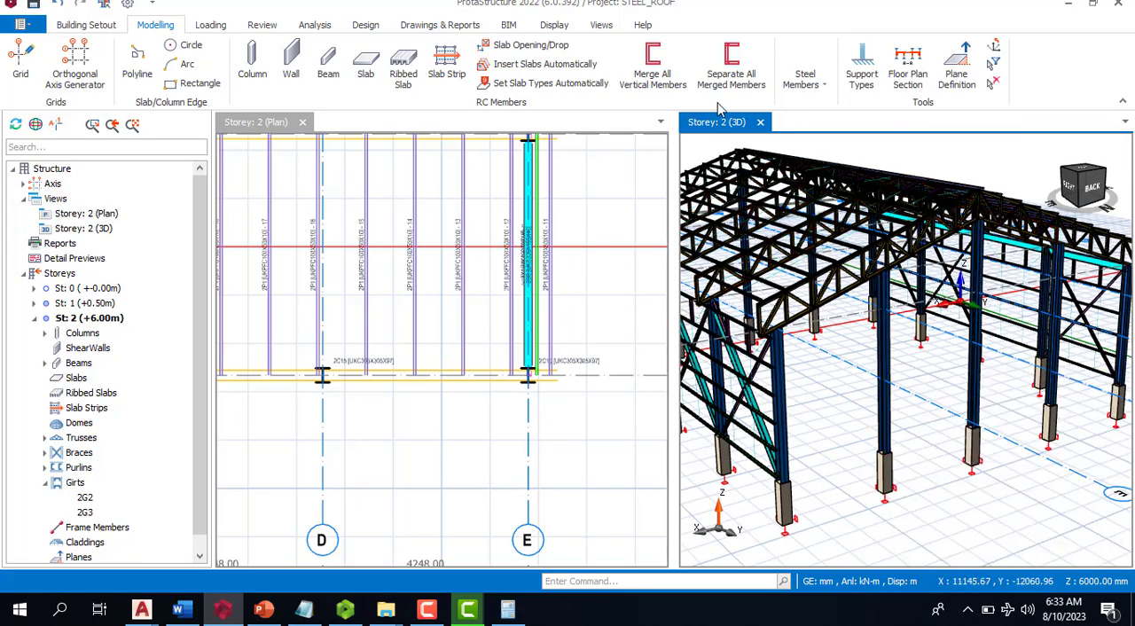
pyautogui.click(805, 81)
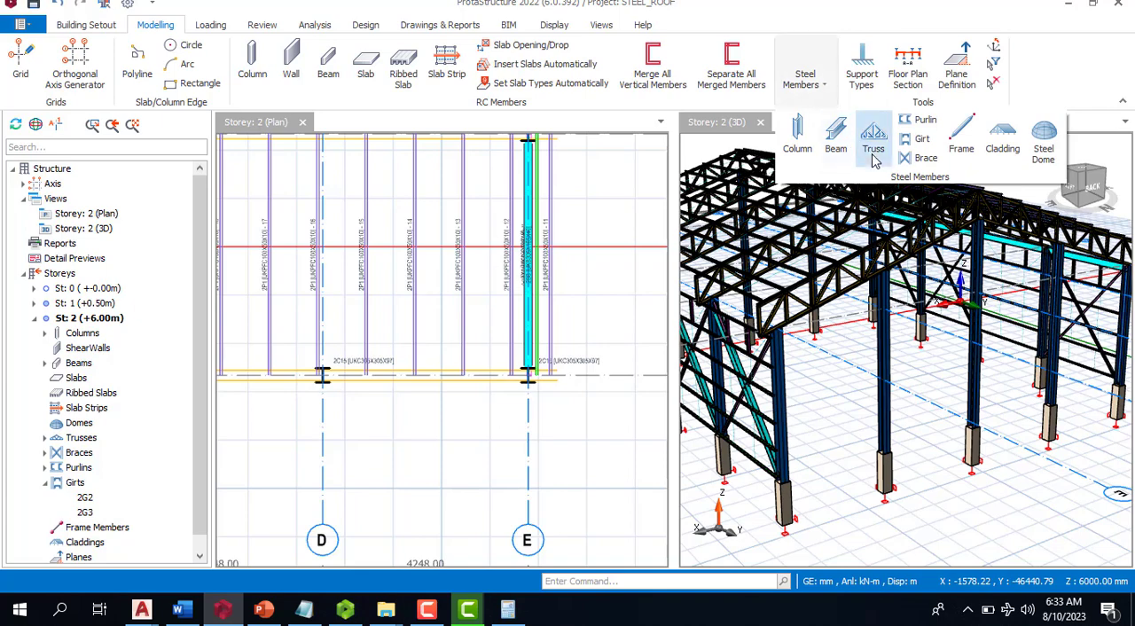
pyautogui.click(920, 140)
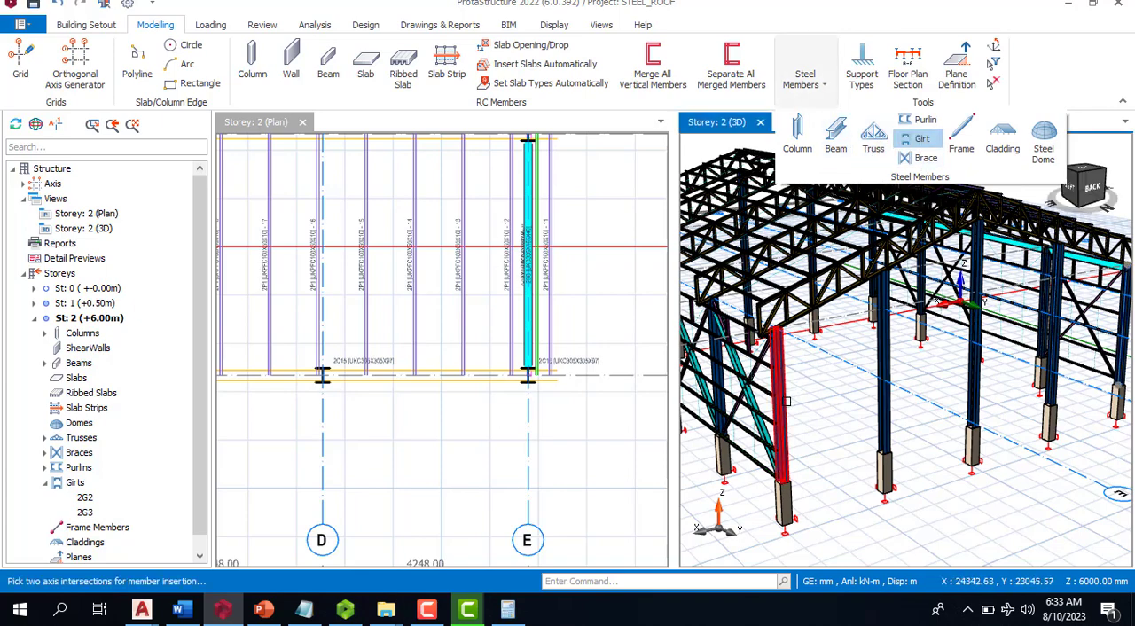
pyautogui.click(878, 479)
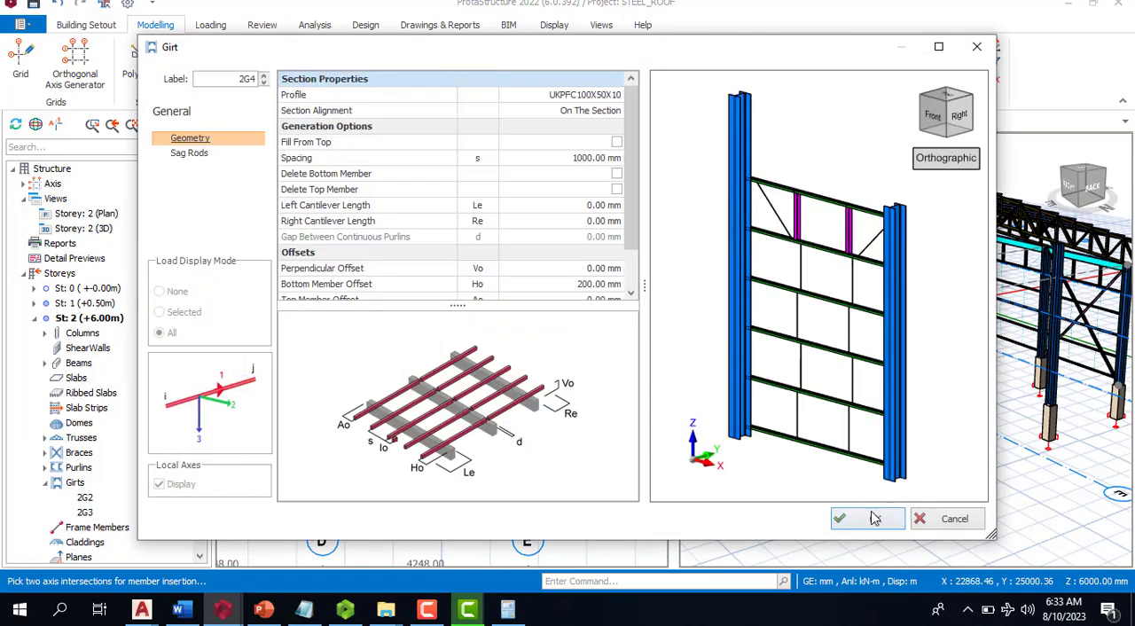
pyautogui.click(865, 515)
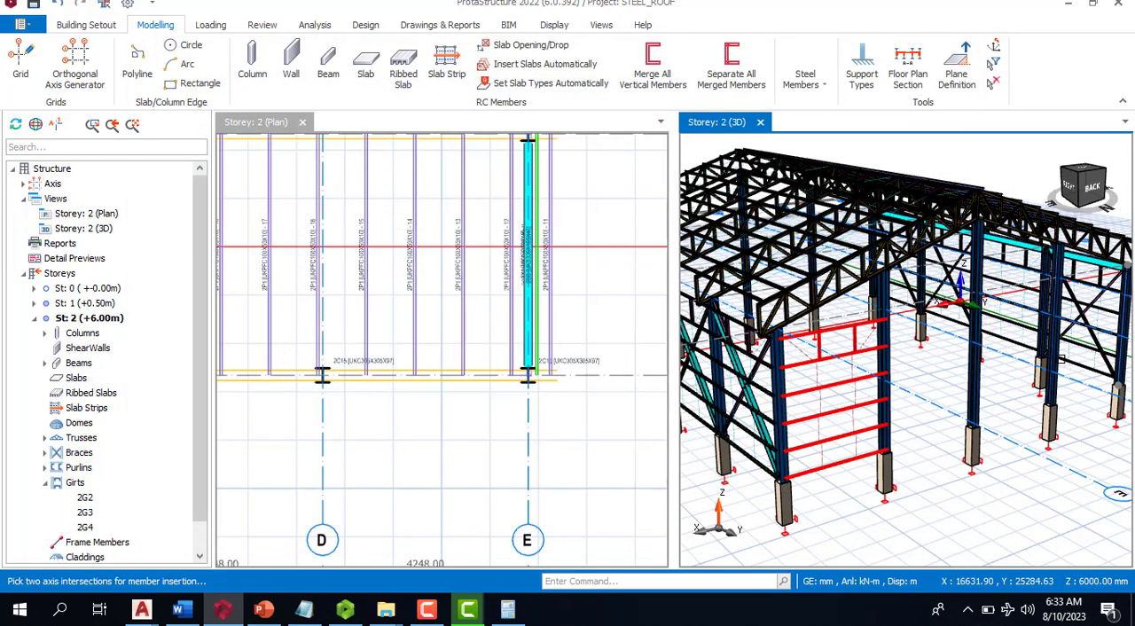
# - Insert girts between the columns on axes A and B at the other end of the axis J gable wall
pyautogui.click(1117, 352)
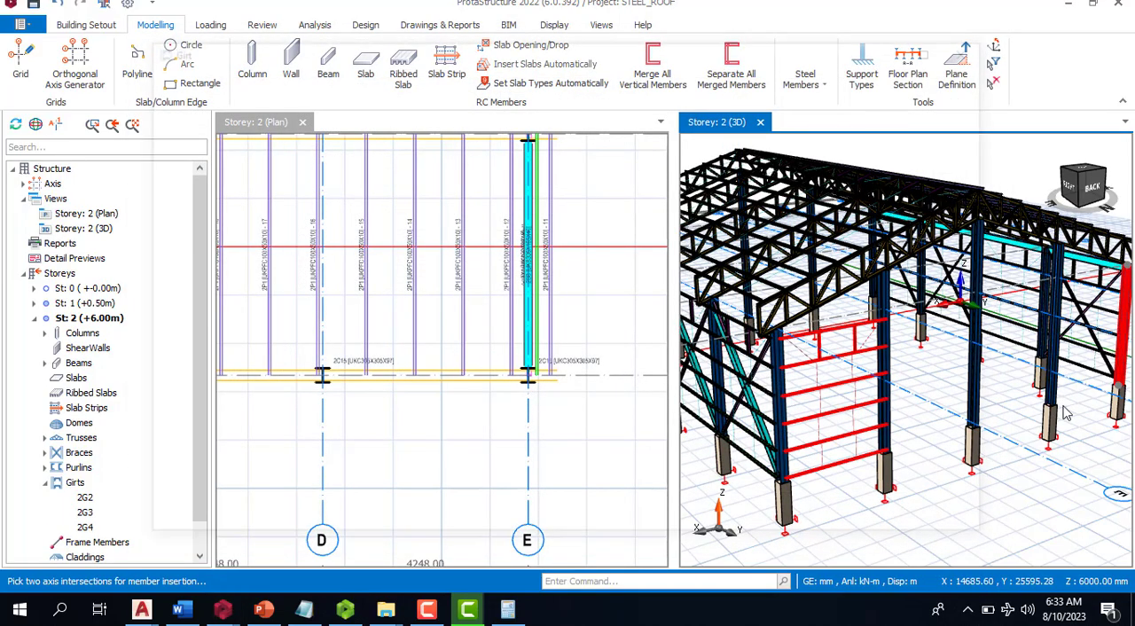
pyautogui.click(871, 517)
pyautogui.scroll(-5, 925, 420)
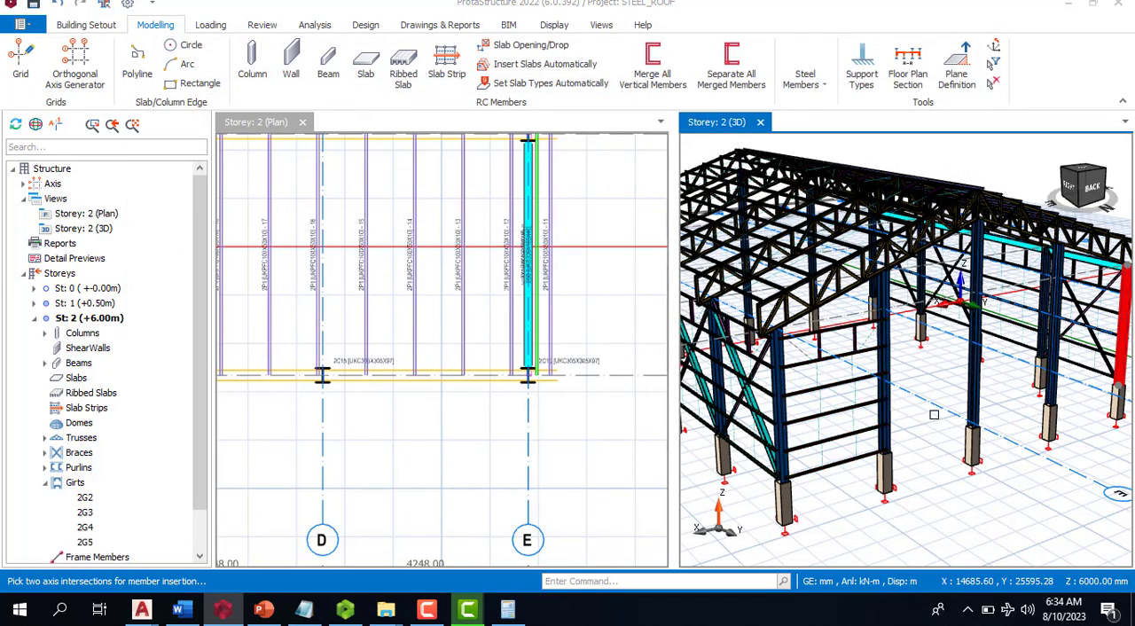
pyautogui.scroll(6, 966, 412)
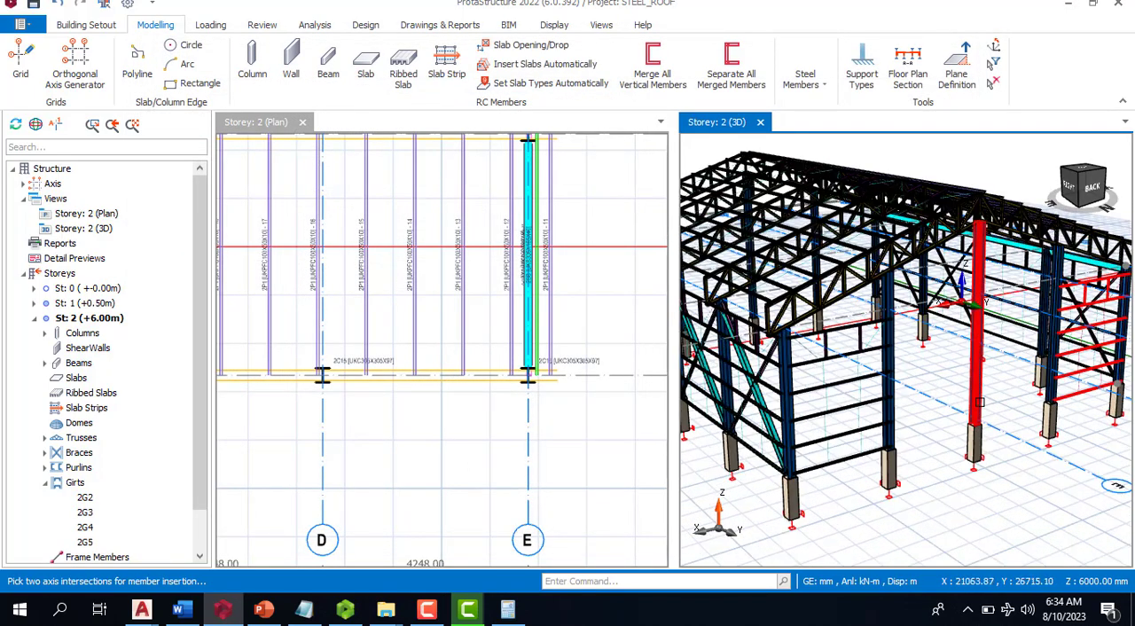
pyautogui.scroll(2, 981, 407)
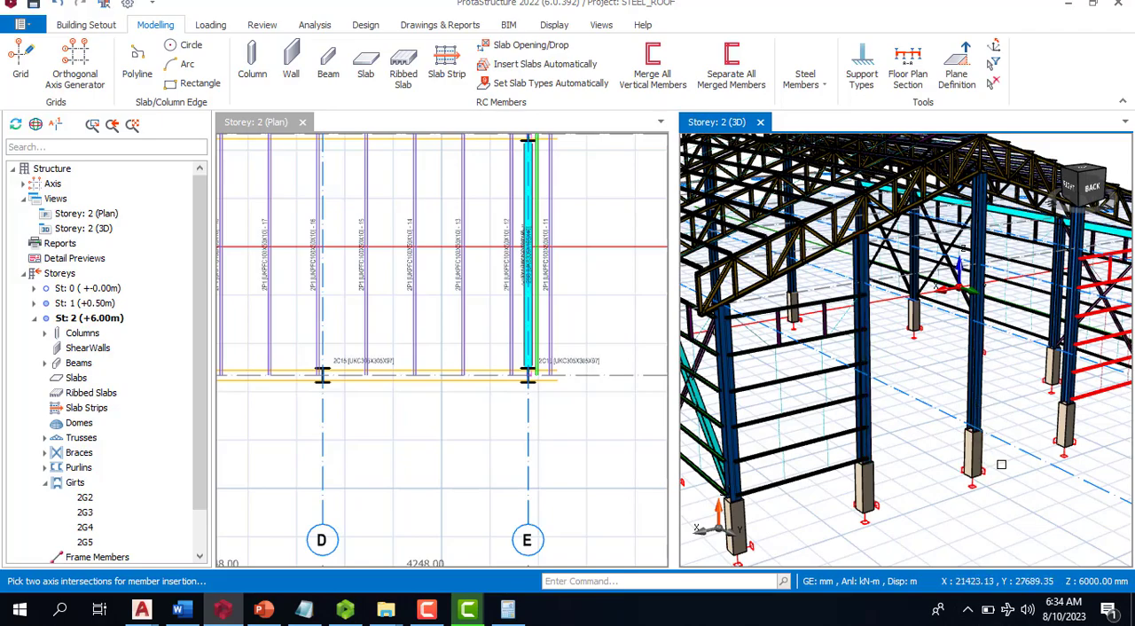
pyautogui.scroll(-6, 925, 434)
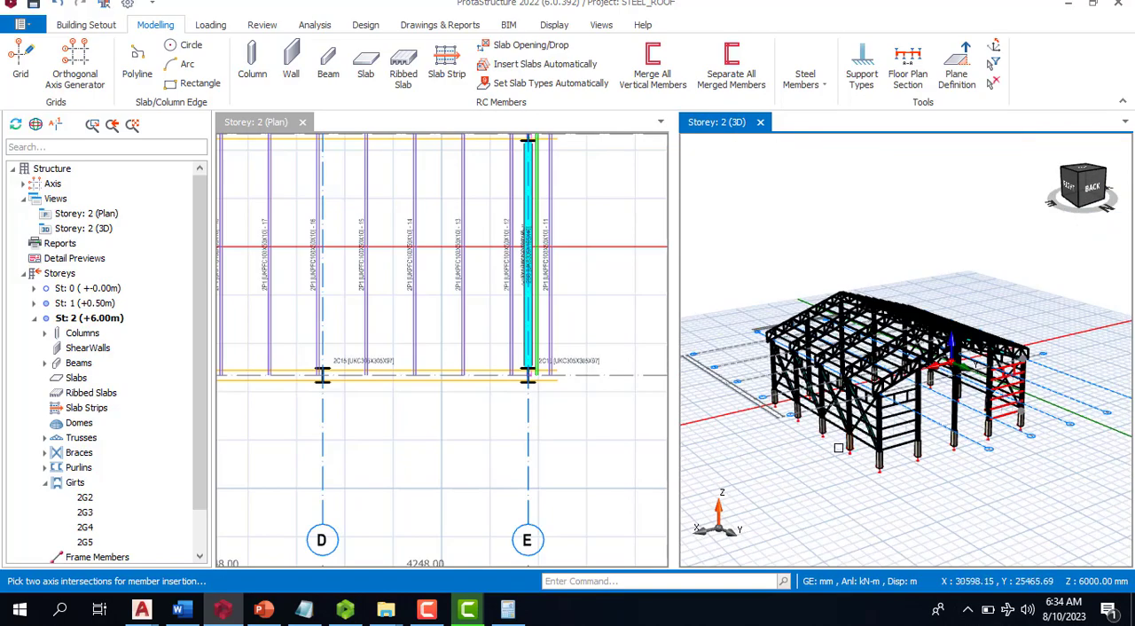
# - Insert girts between the columns on axes E and D in the gable wall on axis F
pyautogui.moveTo(846, 444); pyautogui.dragTo(903, 447, button='middle')
pyautogui.scroll(3, 903, 447)
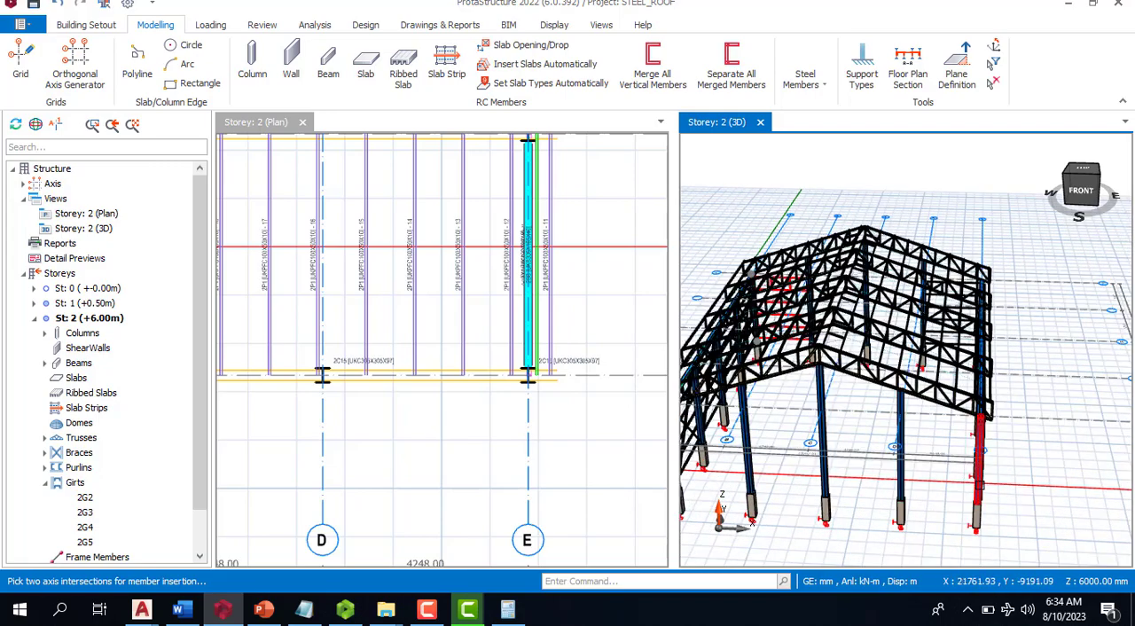
pyautogui.doubleClick(972, 508)
pyautogui.click(869, 519)
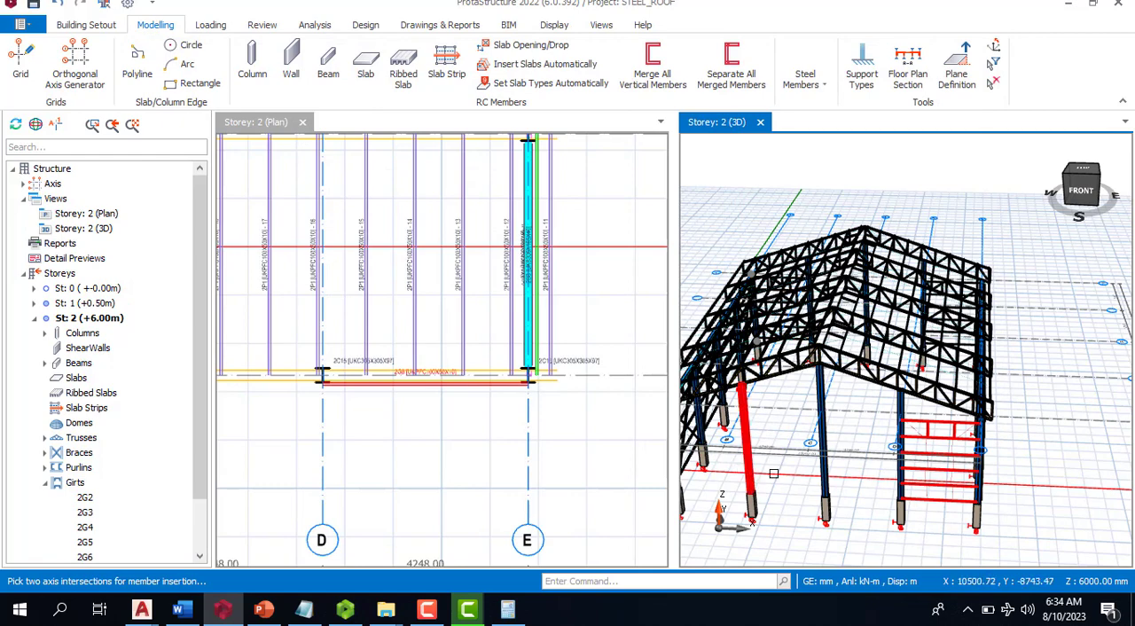
# - Insert girts between the columns on axes A and B at the other end of the axis F gable wall
pyautogui.scroll(-2, 770, 489)
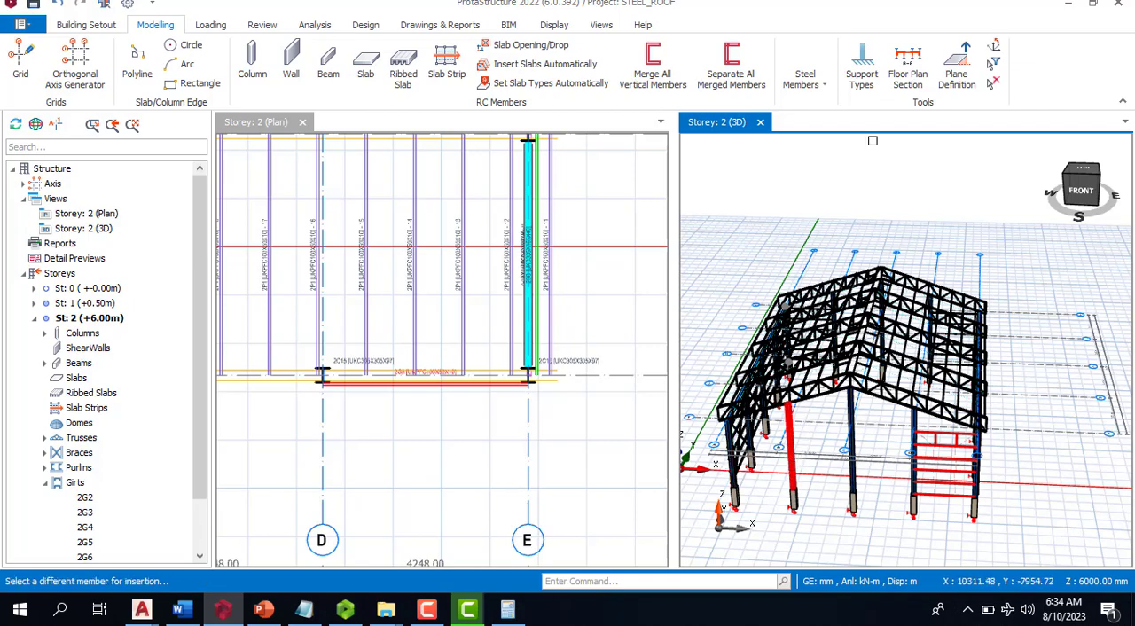
pyautogui.click(808, 452)
pyautogui.click(869, 518)
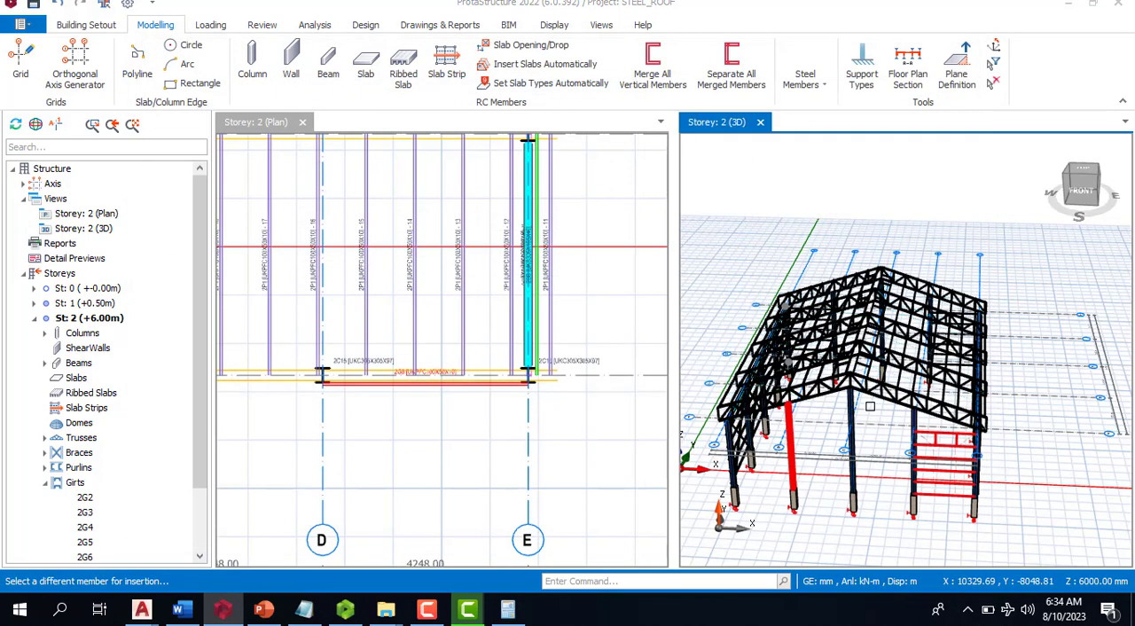
# - Insert a UKA90X90X8 X brace between the columns on axes E and D in the gable wall on axis J
pyautogui.scroll(-3, 827, 414)
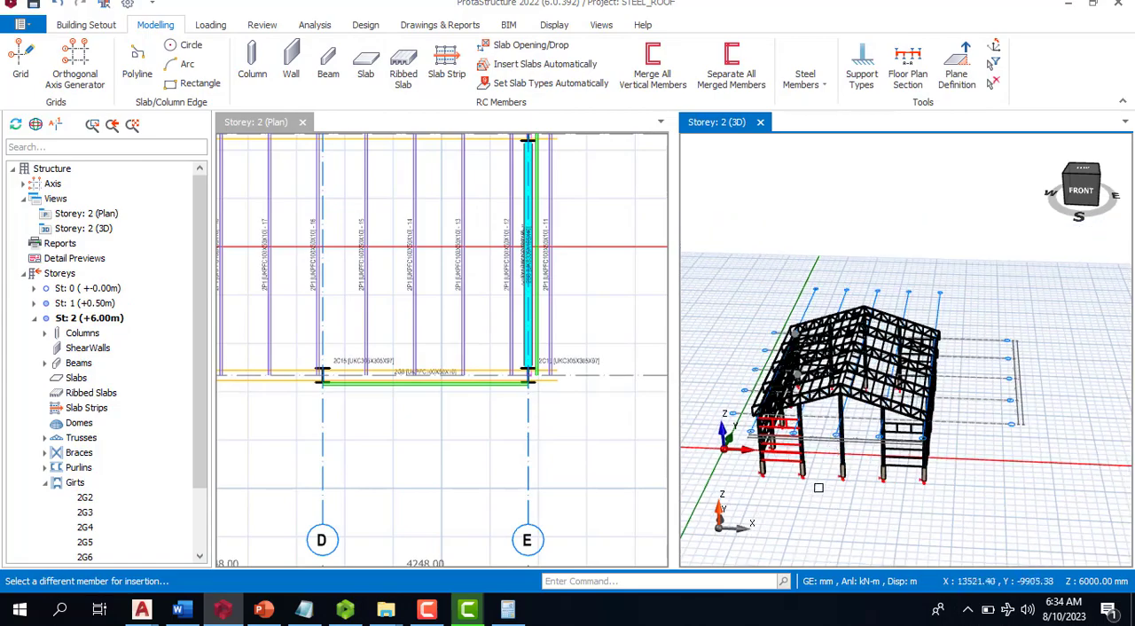
pyautogui.moveTo(821, 499); pyautogui.dragTo(962, 414, button='middle')
pyautogui.scroll(5, 878, 434)
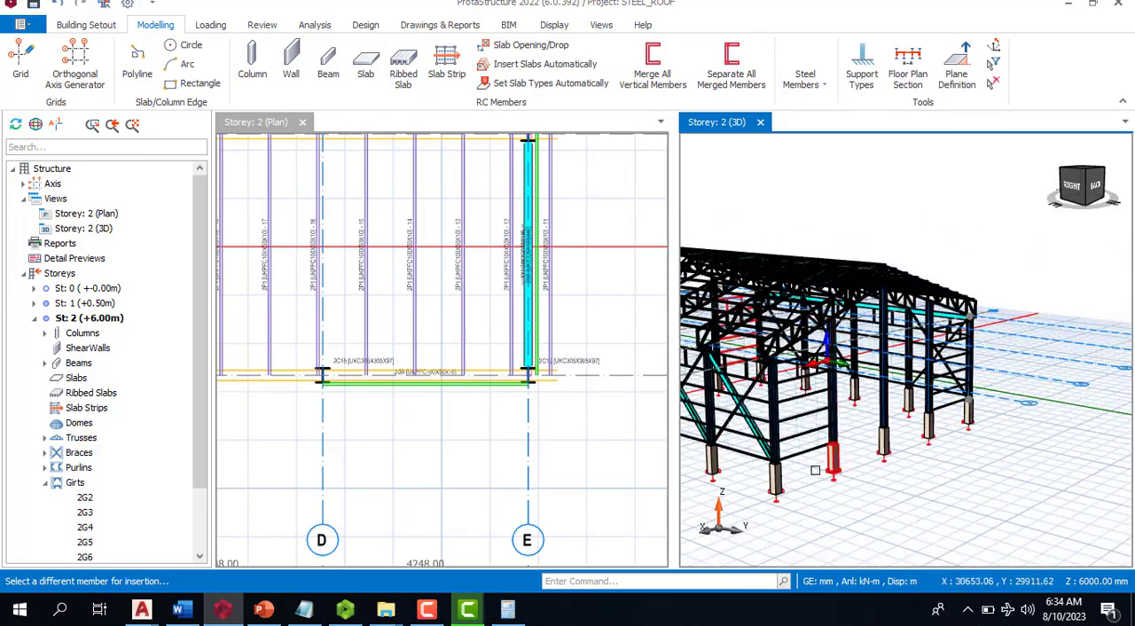
pyautogui.scroll(-3, 803, 507)
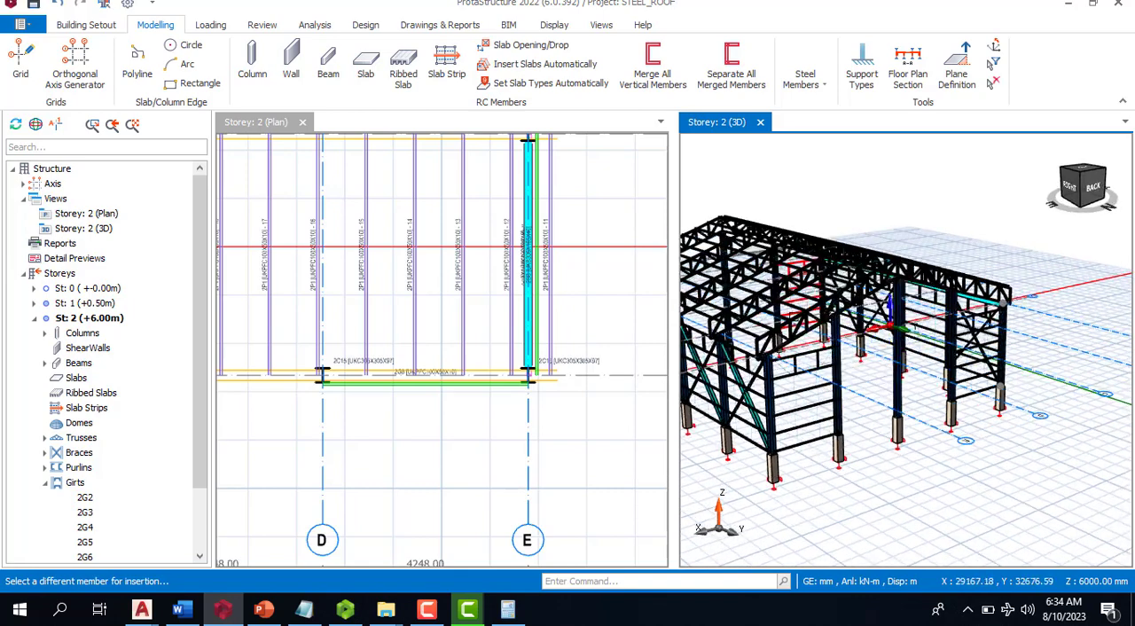
pyautogui.click(798, 84)
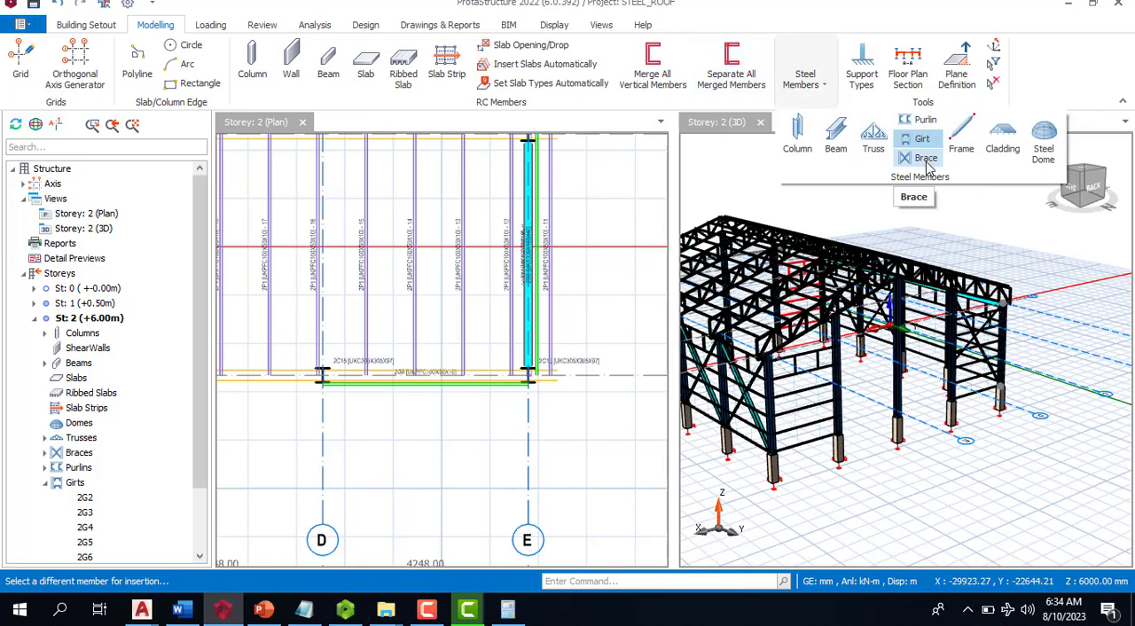
pyautogui.click(925, 158)
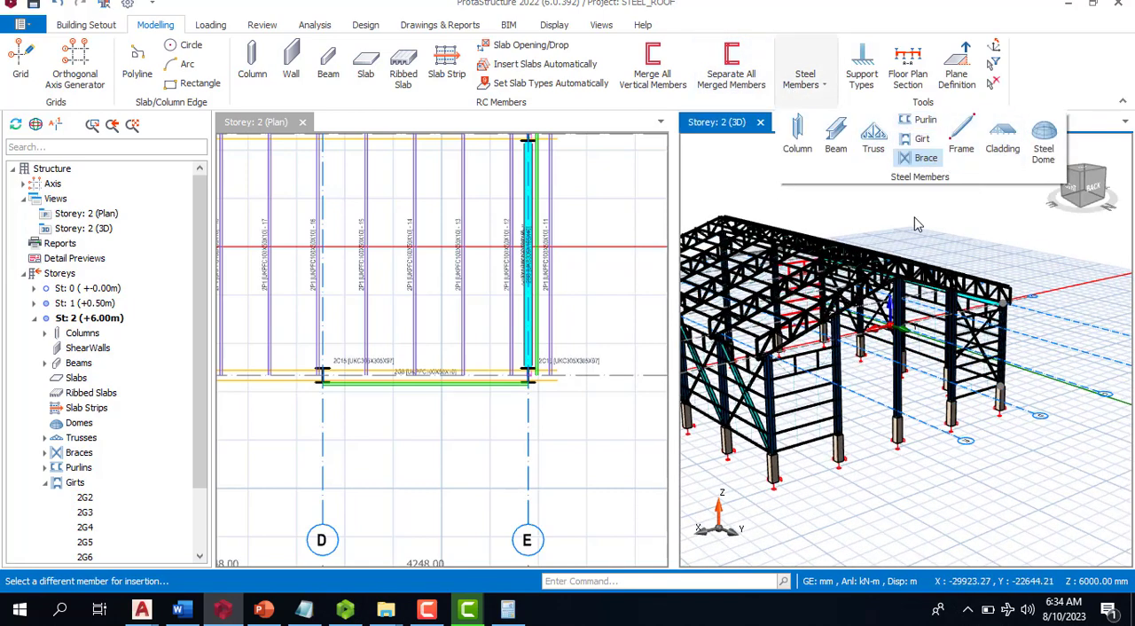
pyautogui.click(777, 422)
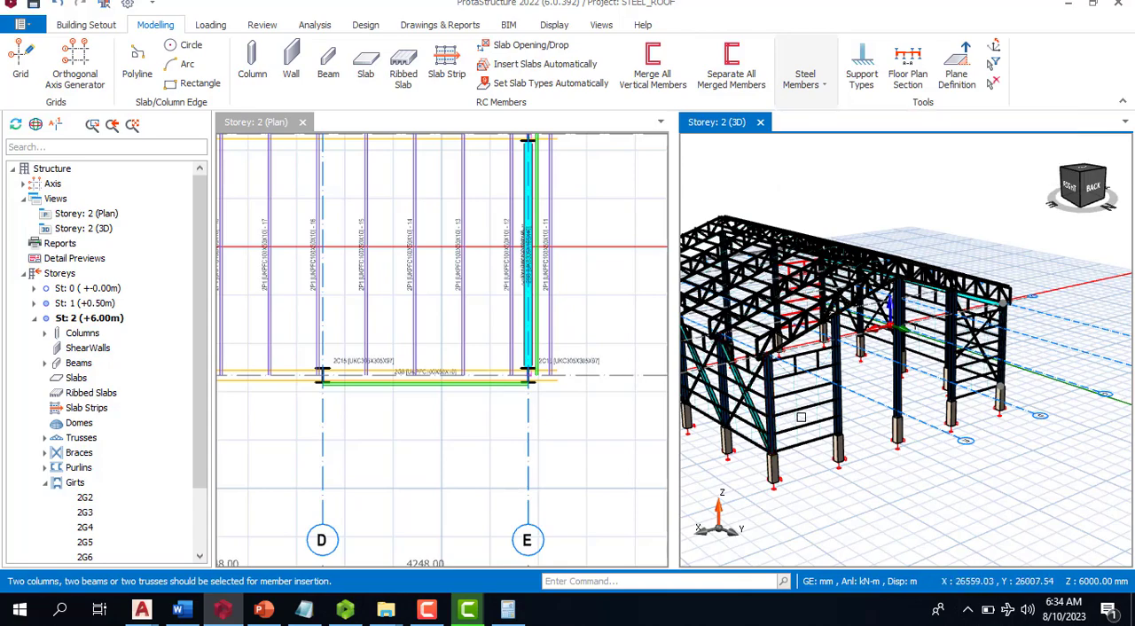
pyautogui.click(842, 412)
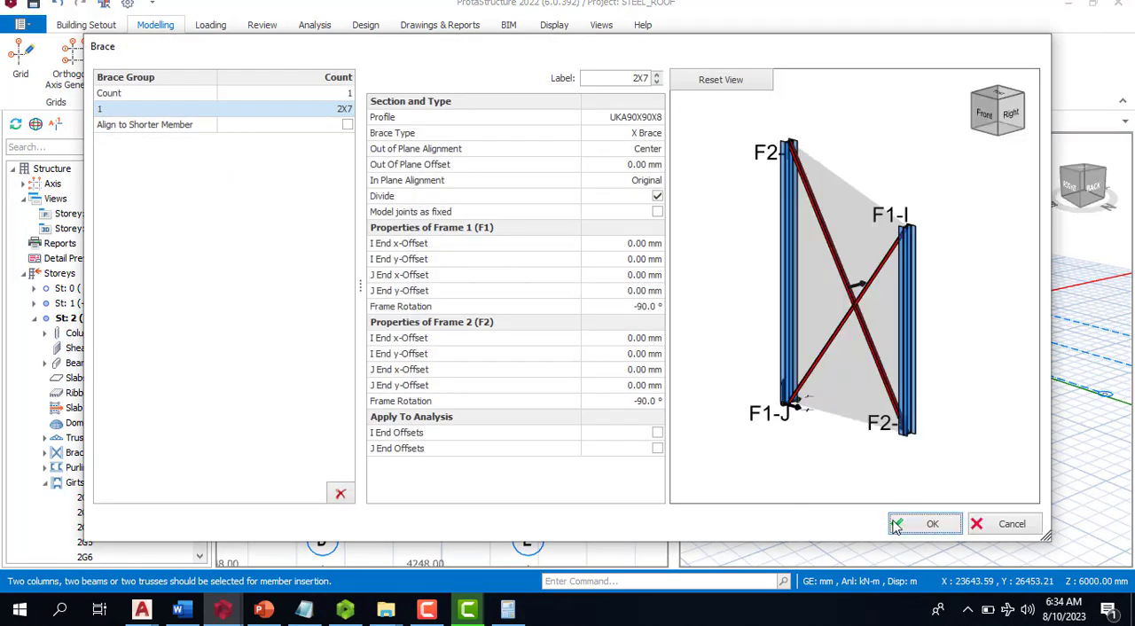
pyautogui.click(896, 521)
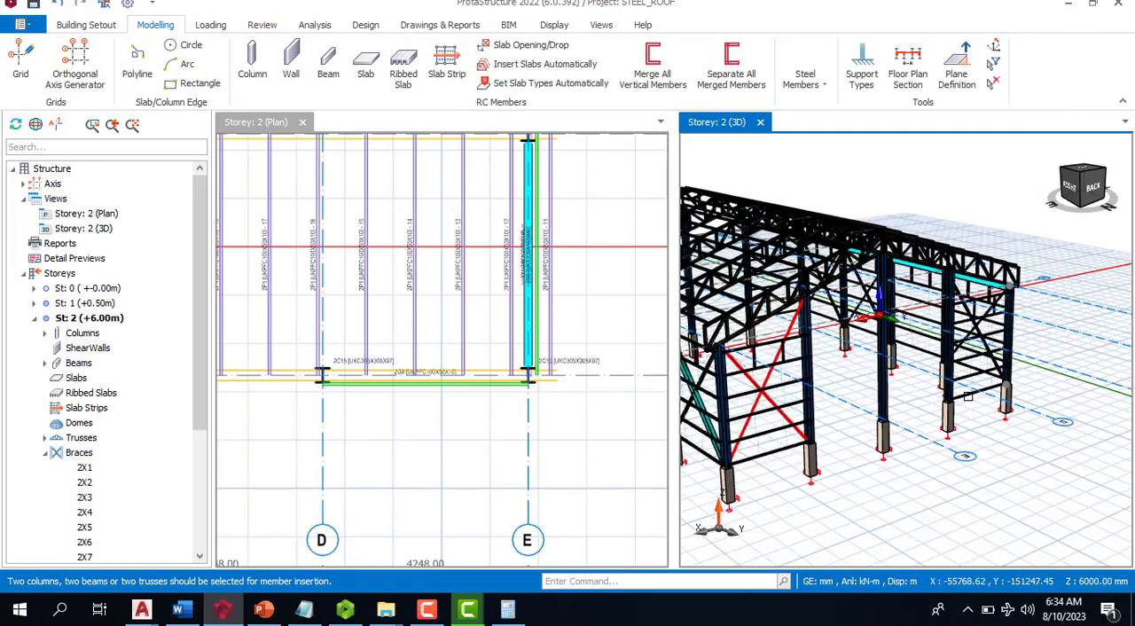
# - Insert a matching UKA90X90X8 X brace between the columns on axes B and A in the axis J gable wall
pyautogui.scroll(2, 967, 396)
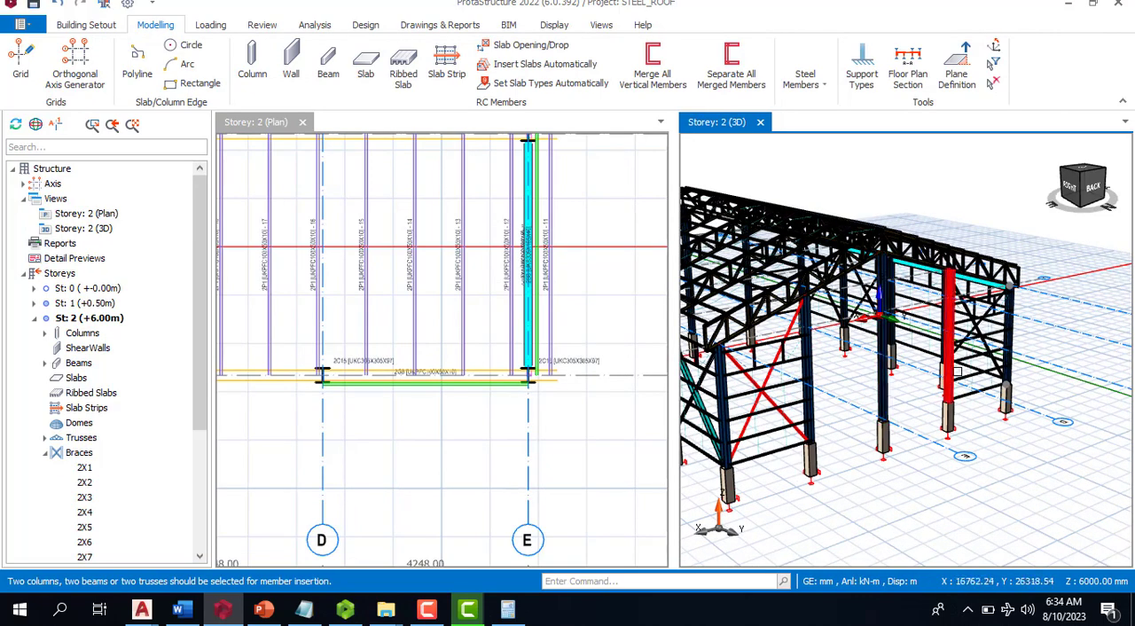
pyautogui.click(1007, 358)
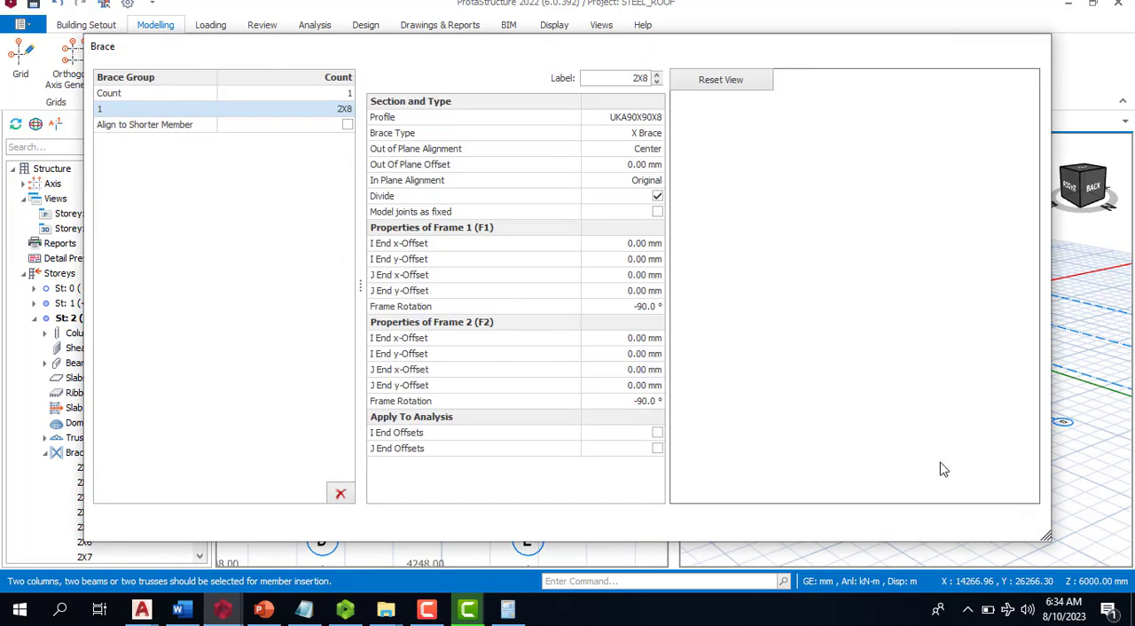
pyautogui.click(899, 522)
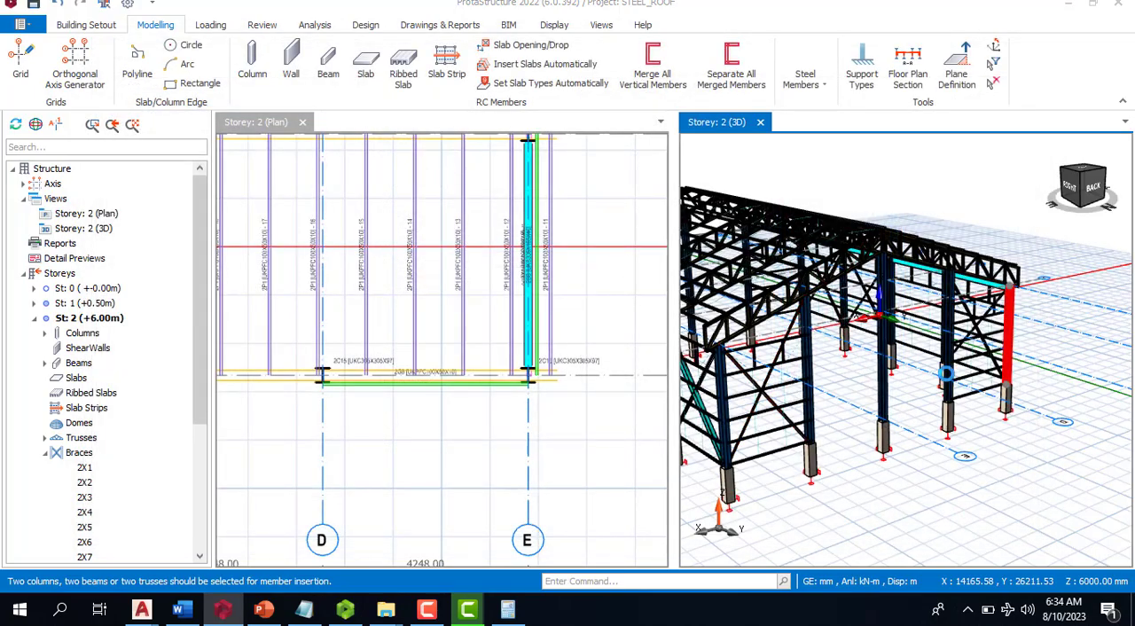
# - Insert UKA90X90X8 X braces on the top and bottom chords between the first two roof trusses at the axis F end
pyautogui.scroll(-3, 960, 367)
pyautogui.moveTo(897, 439); pyautogui.dragTo(973, 317, button='middle')
pyautogui.scroll(-3, 973, 317)
pyautogui.moveTo(836, 497); pyautogui.dragTo(974, 456, button='middle')
pyautogui.scroll(3, 919, 439)
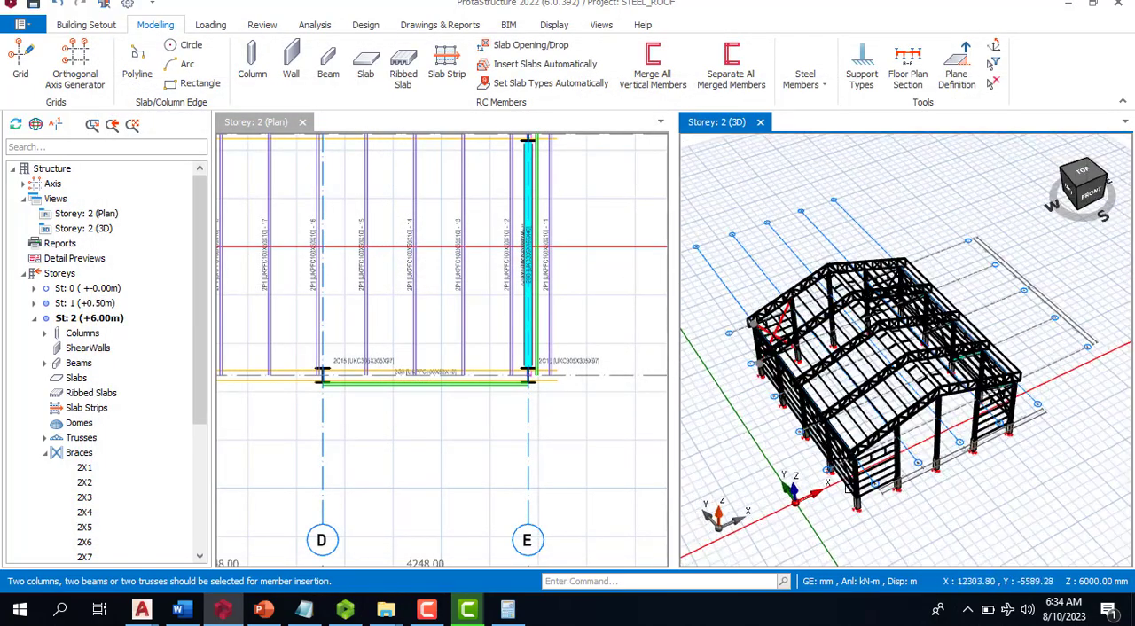
pyautogui.moveTo(874, 505); pyautogui.dragTo(980, 461, button='middle')
pyautogui.scroll(2, 939, 411)
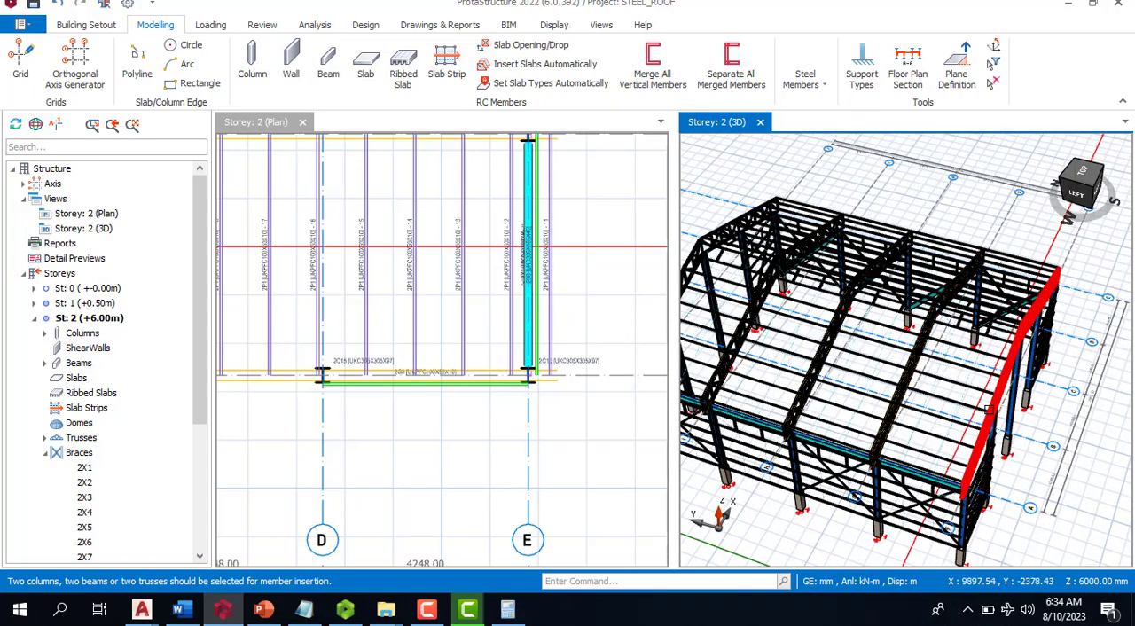
pyautogui.doubleClick(985, 381)
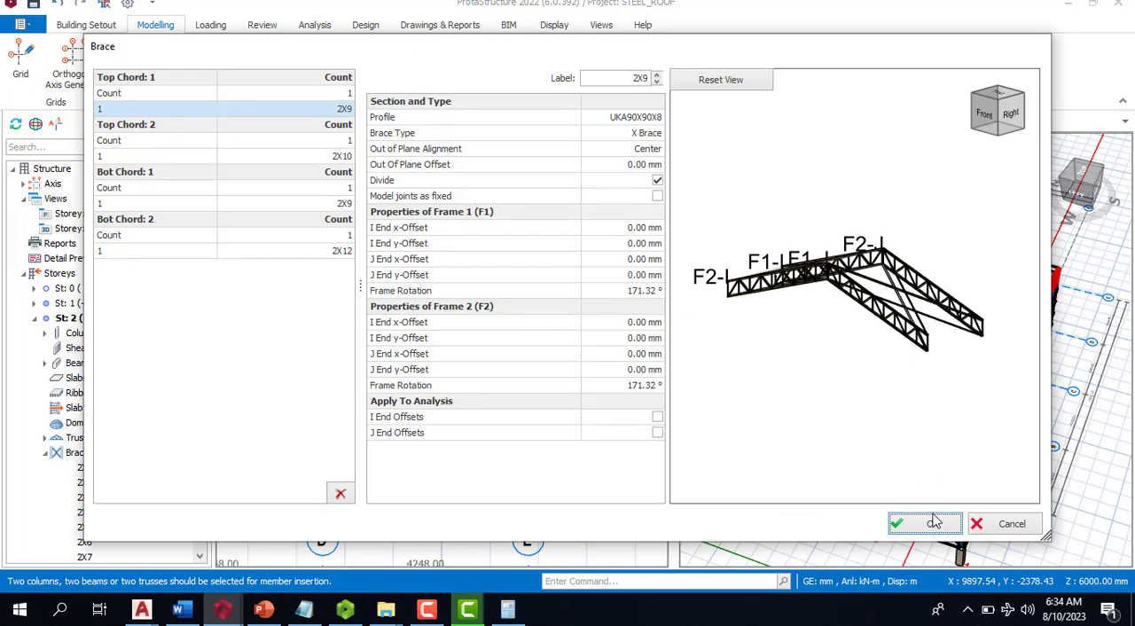
pyautogui.click(933, 523)
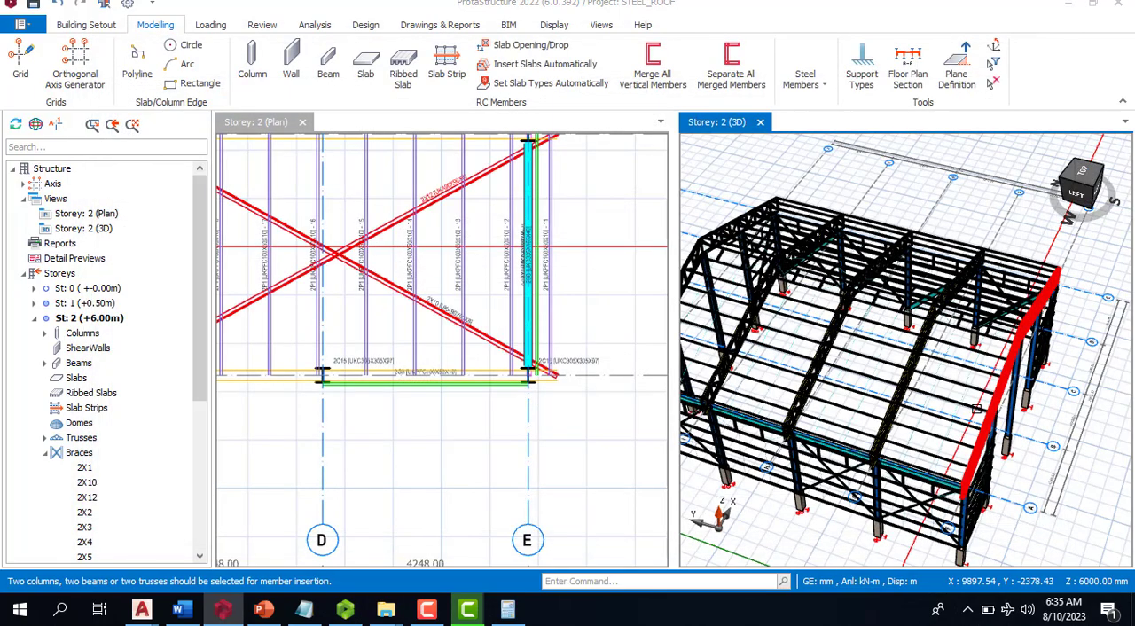
# - Insert X braces on the chords between the last two roof trusses at the axis J end
pyautogui.scroll(-5, 964, 428)
pyautogui.scroll(3, 834, 373)
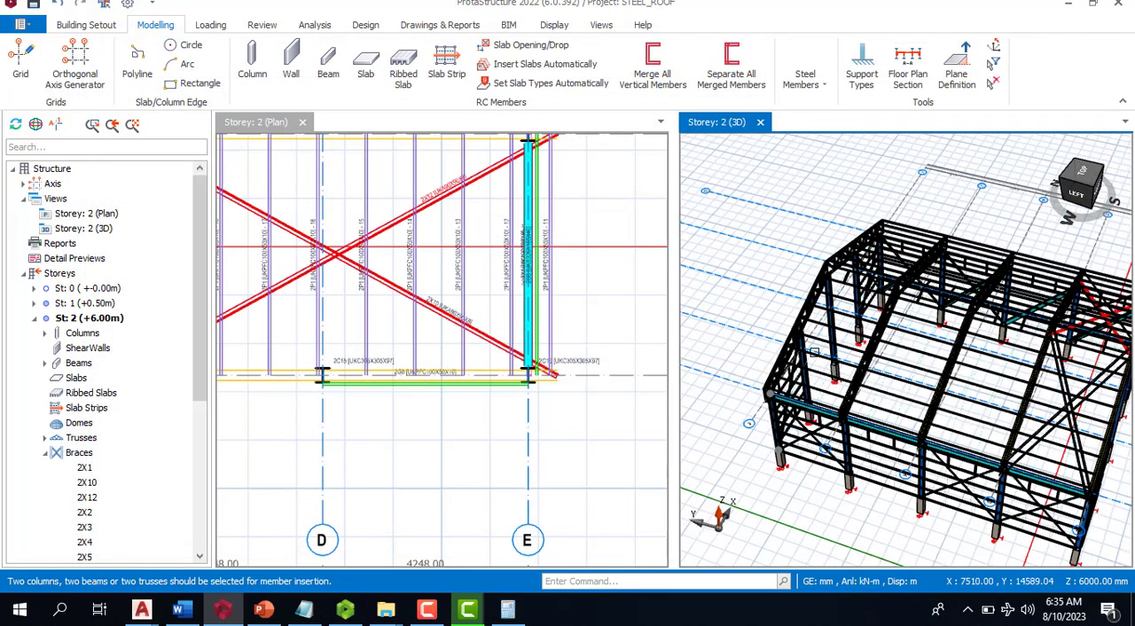
pyautogui.doubleClick(868, 344)
pyautogui.click(946, 516)
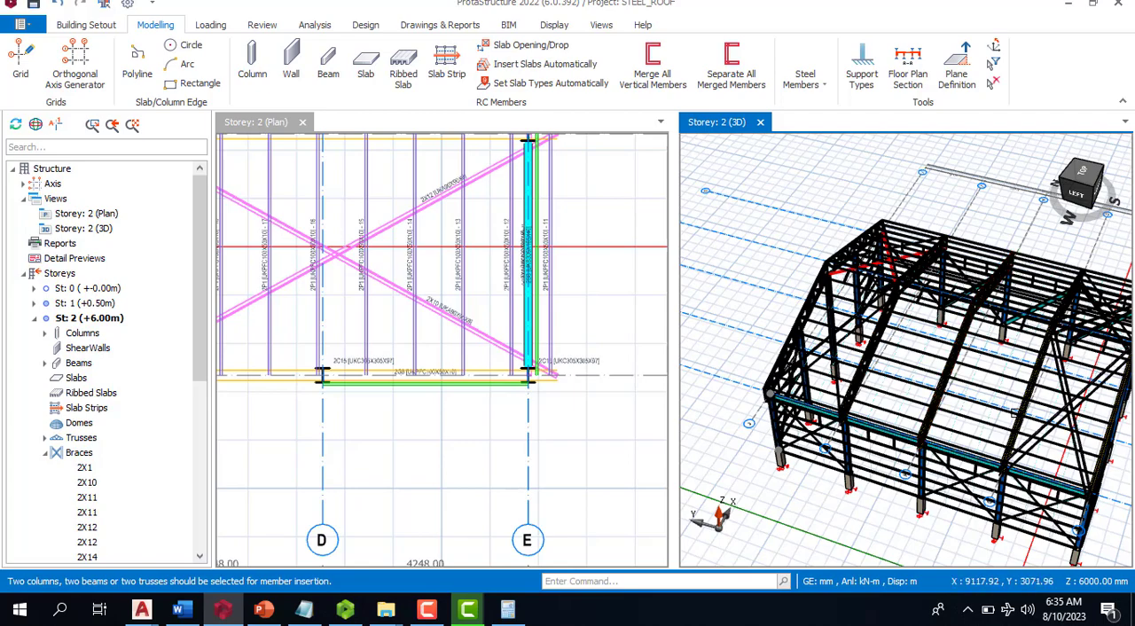
# - Insert UKA90X90X8 X braces on the chords between the middle roof truss and its neighbour towards axis F
pyautogui.doubleClick(1020, 456)
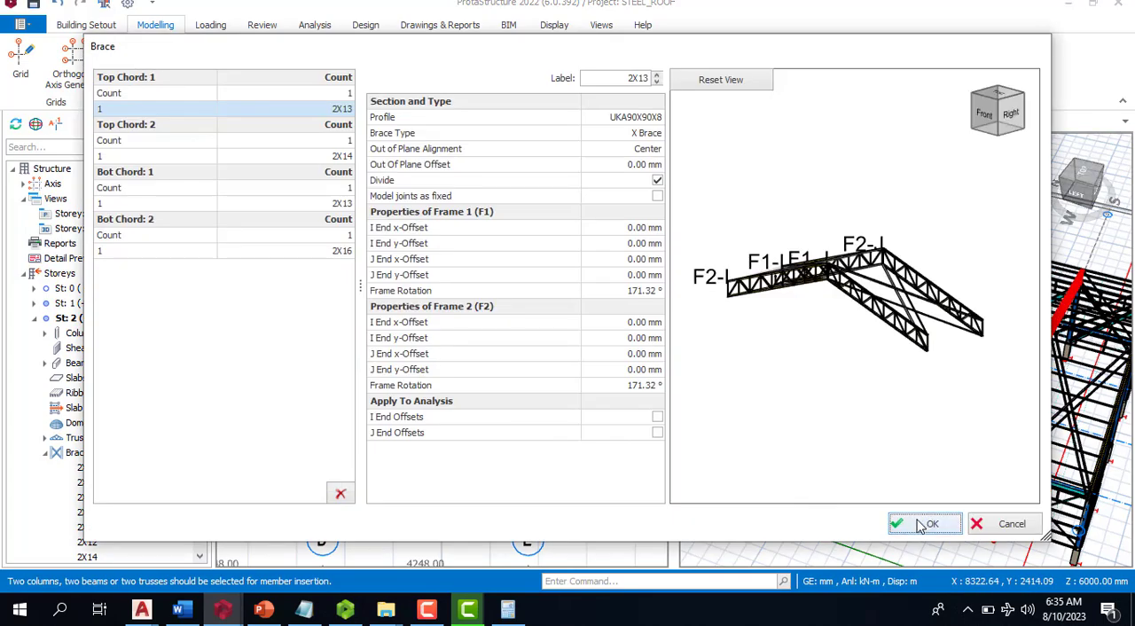
pyautogui.click(923, 525)
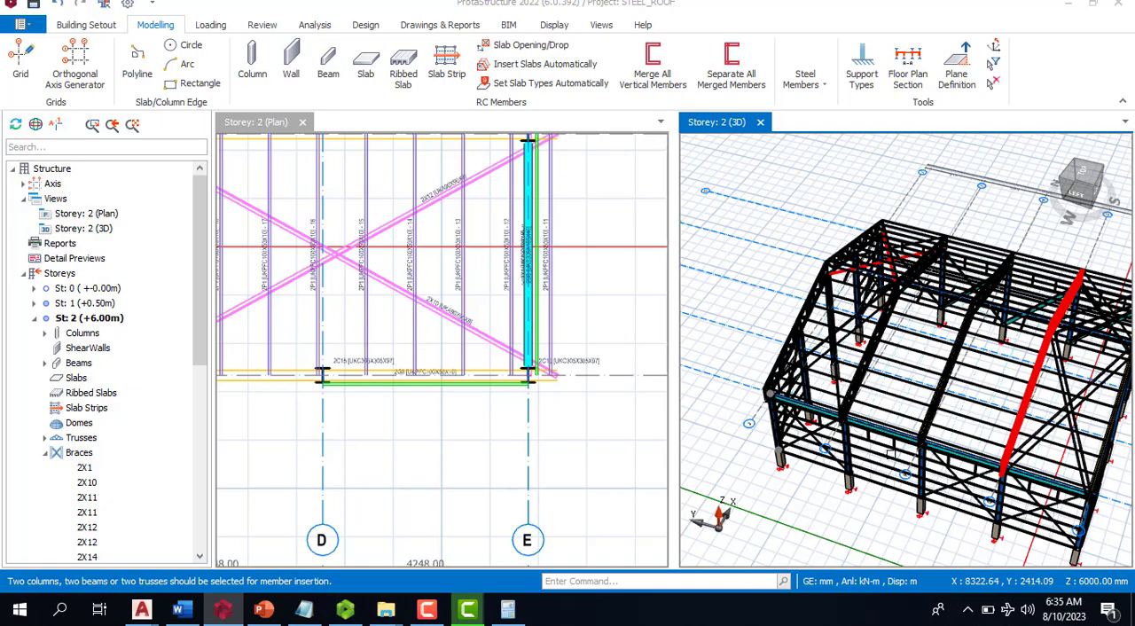
pyautogui.scroll(-5, 969, 354)
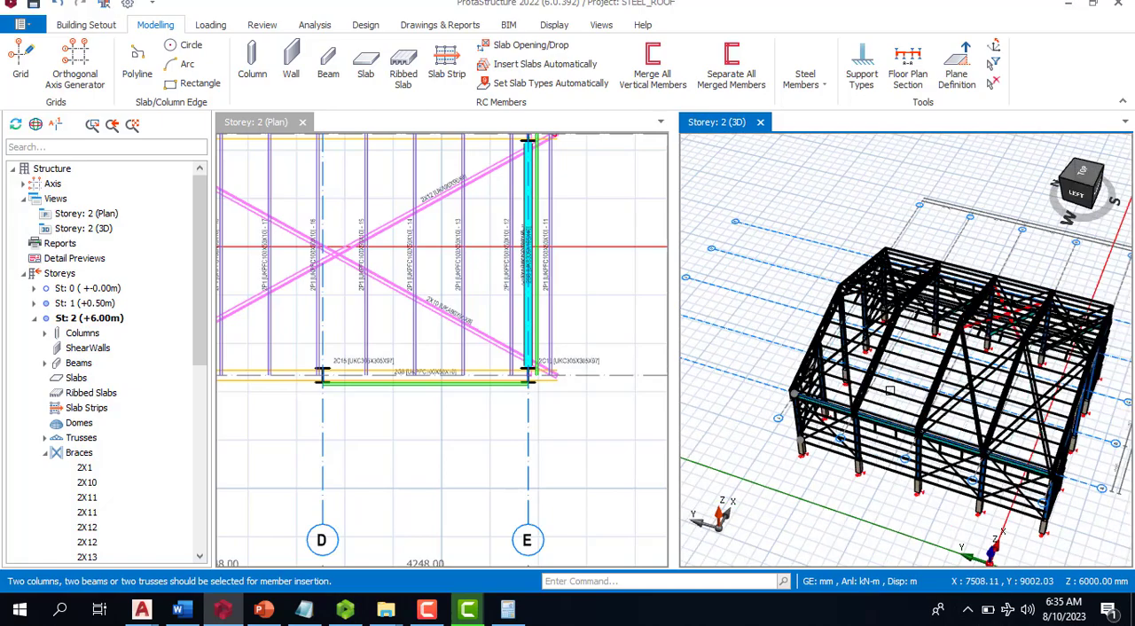
pyautogui.moveTo(993, 477); pyautogui.dragTo(770, 433, button='middle')
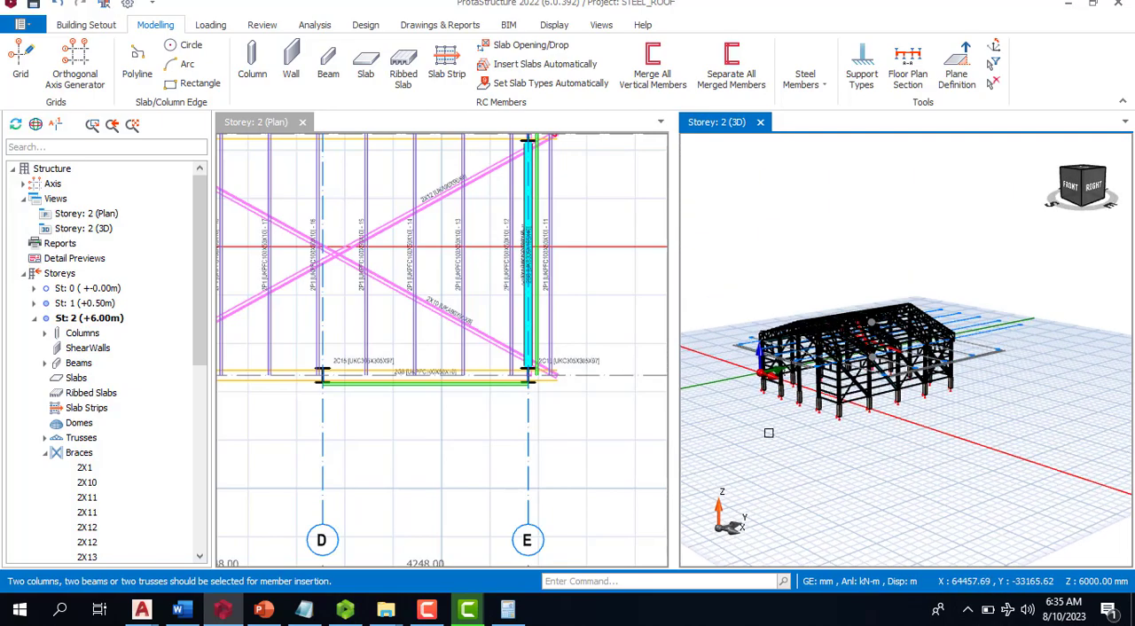
pyautogui.scroll(2, 833, 368)
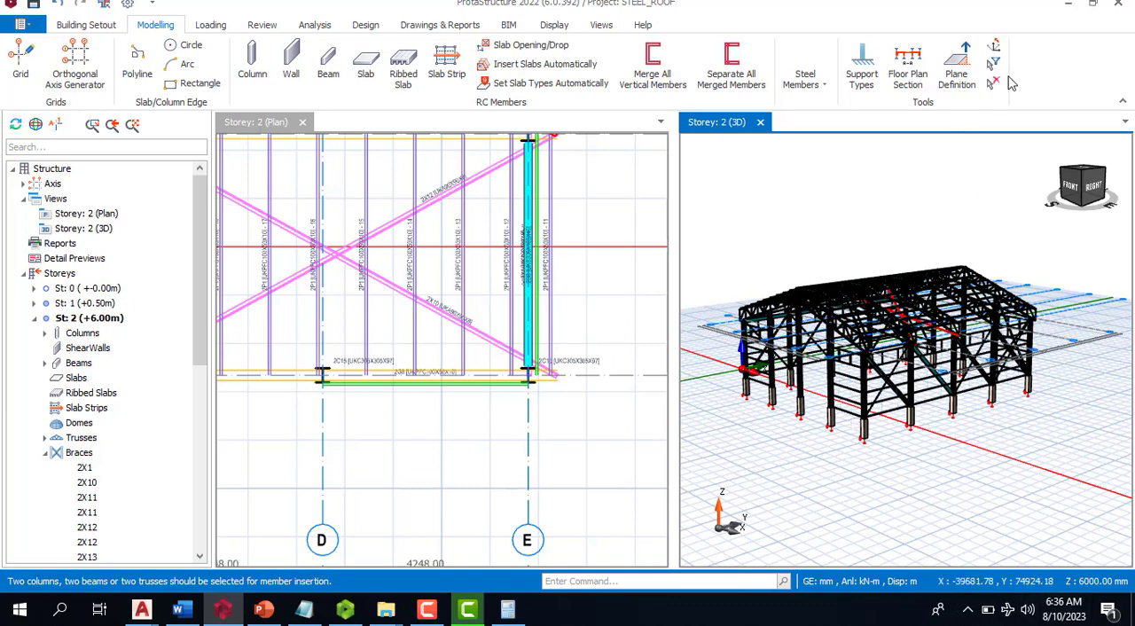
# - Bring up the structural analysis commands
pyautogui.click(312, 26)
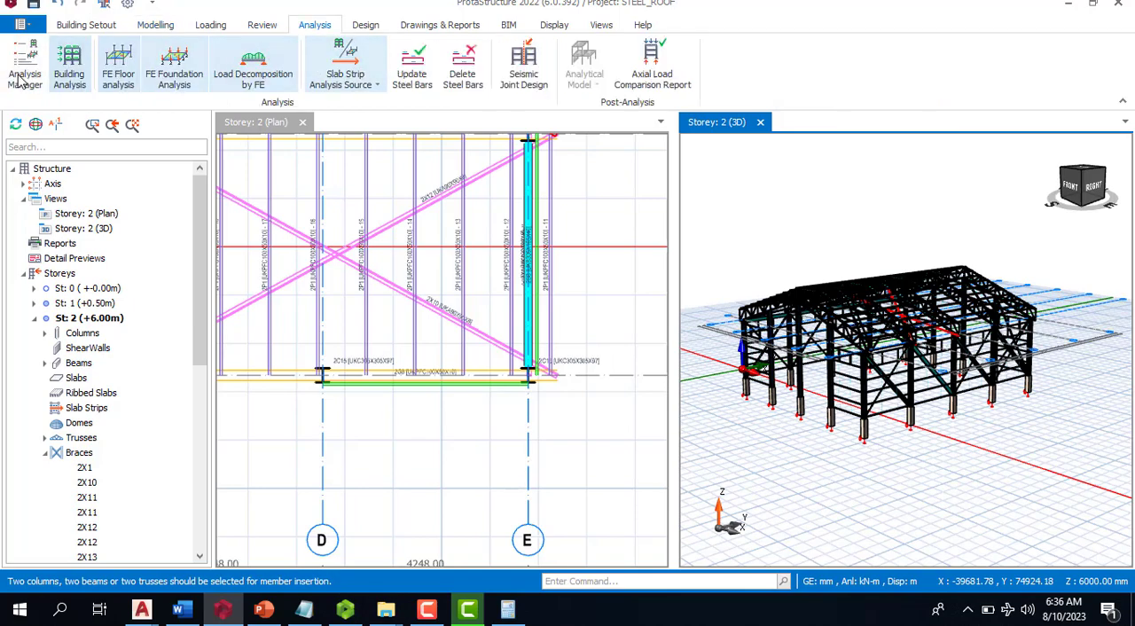